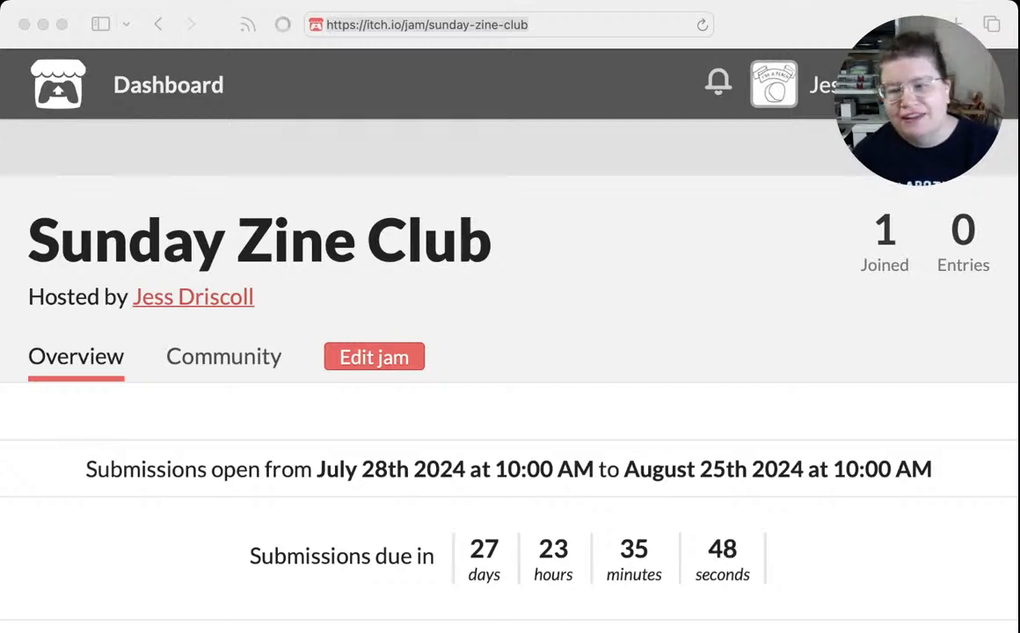
# Review the Sunday Zine Club jam page on itch.io, including its submission dates, schedule, rules and theme
pyautogui.scroll(-10, 510, 352)
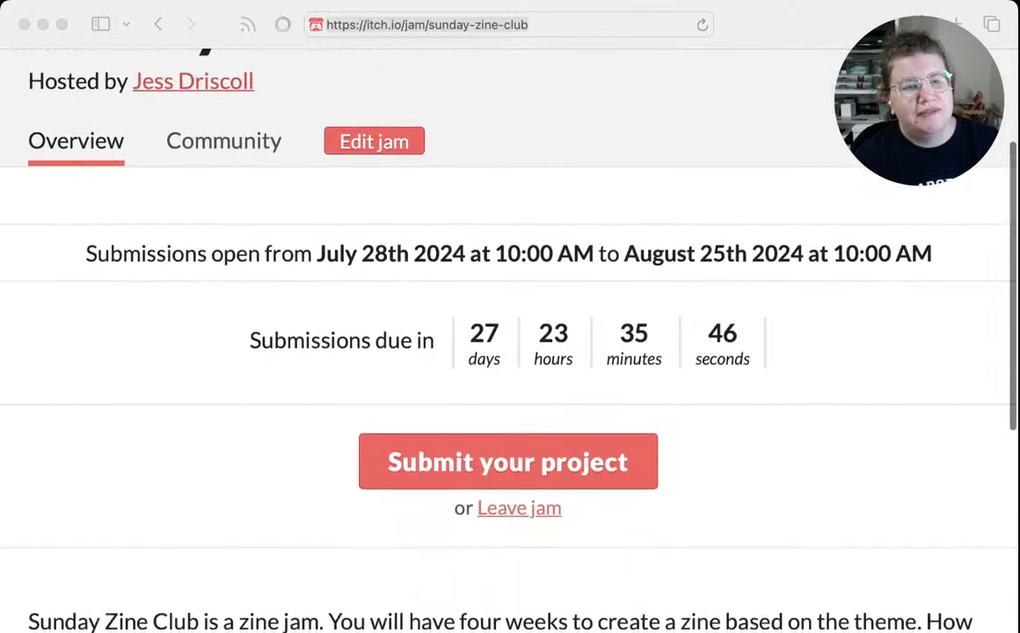
pyautogui.scroll(-10, 510, 352)
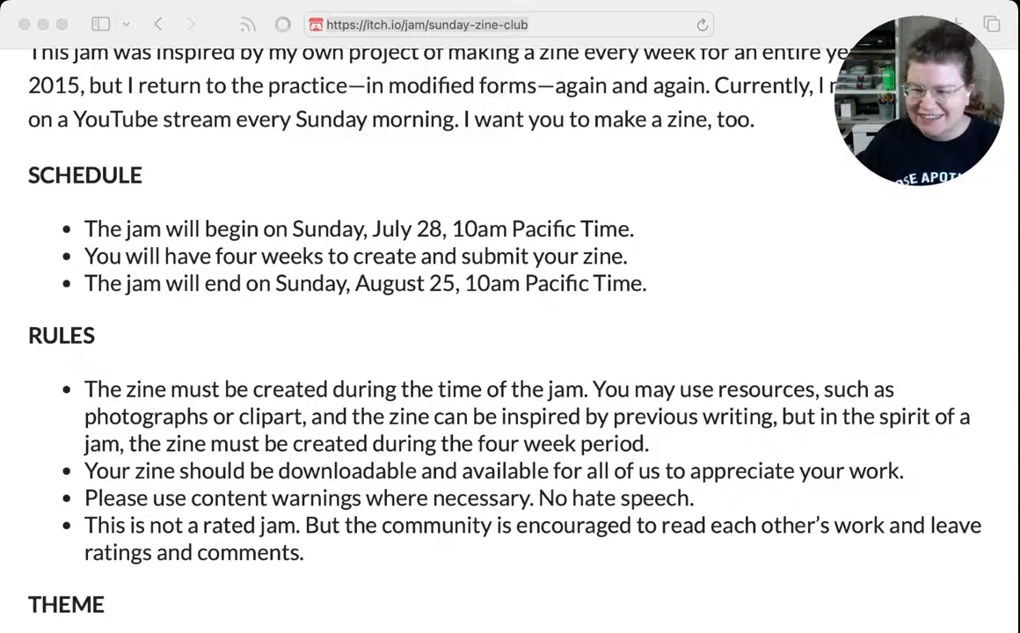
pyautogui.press('super+Tab')
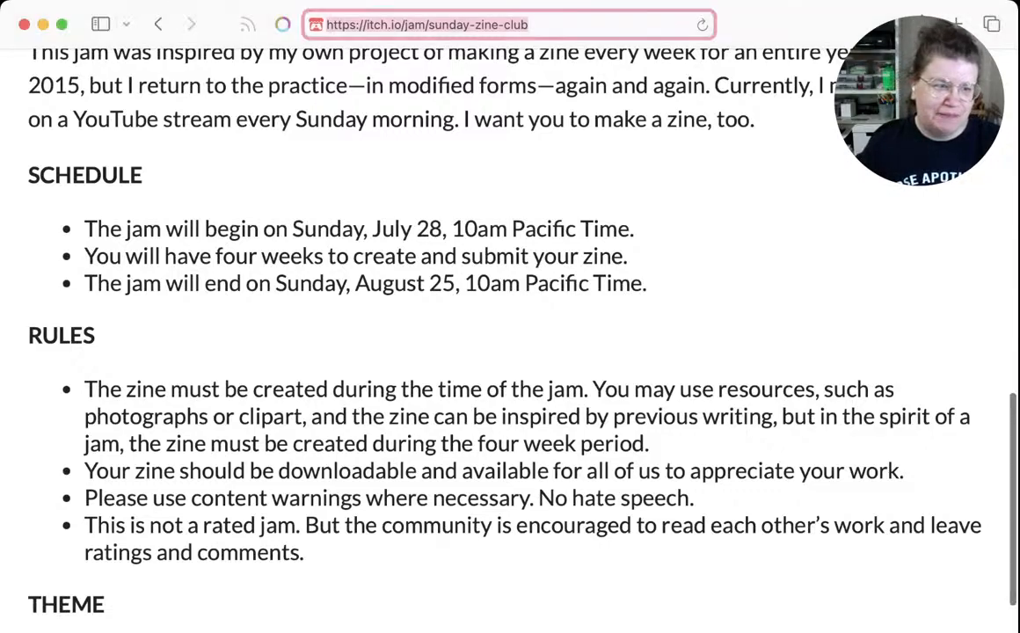
pyautogui.scroll(-3, 510, 335)
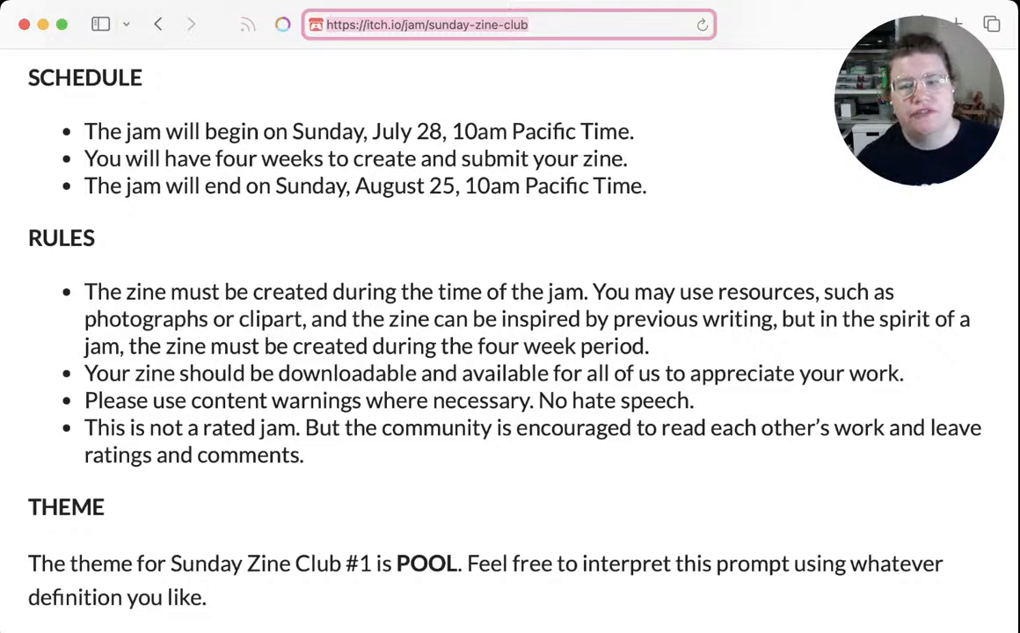
pyautogui.press('Escape')
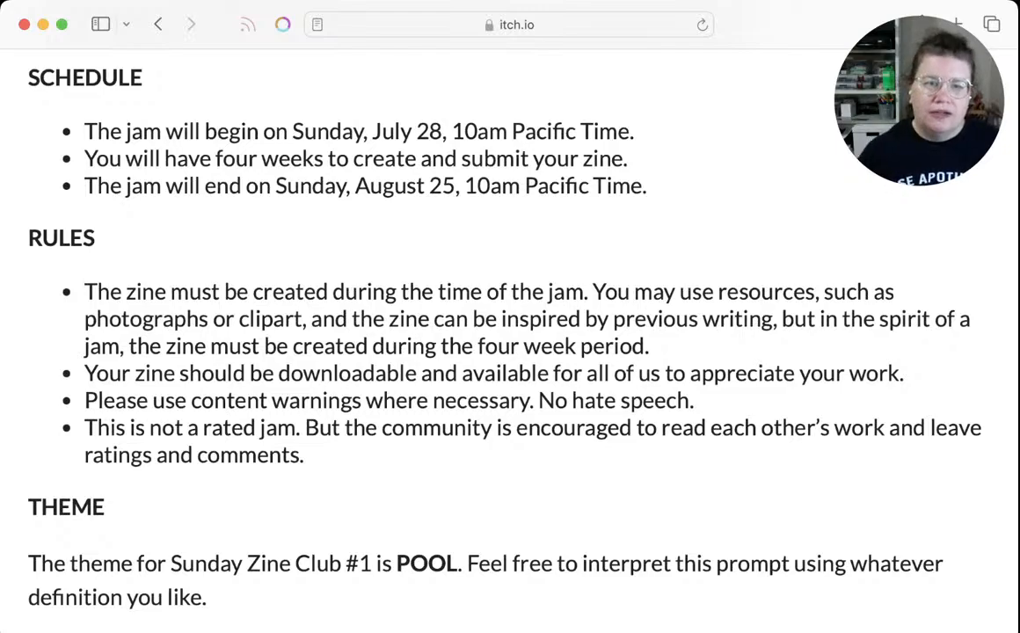
pyautogui.scroll(10, 510, 335)
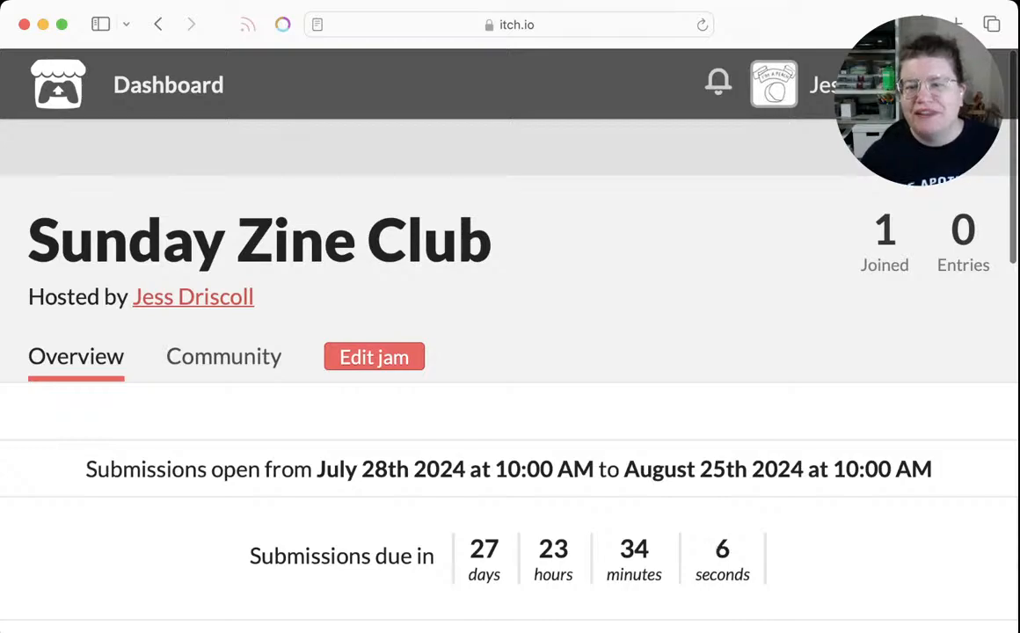
pyautogui.scroll(-5, 510, 335)
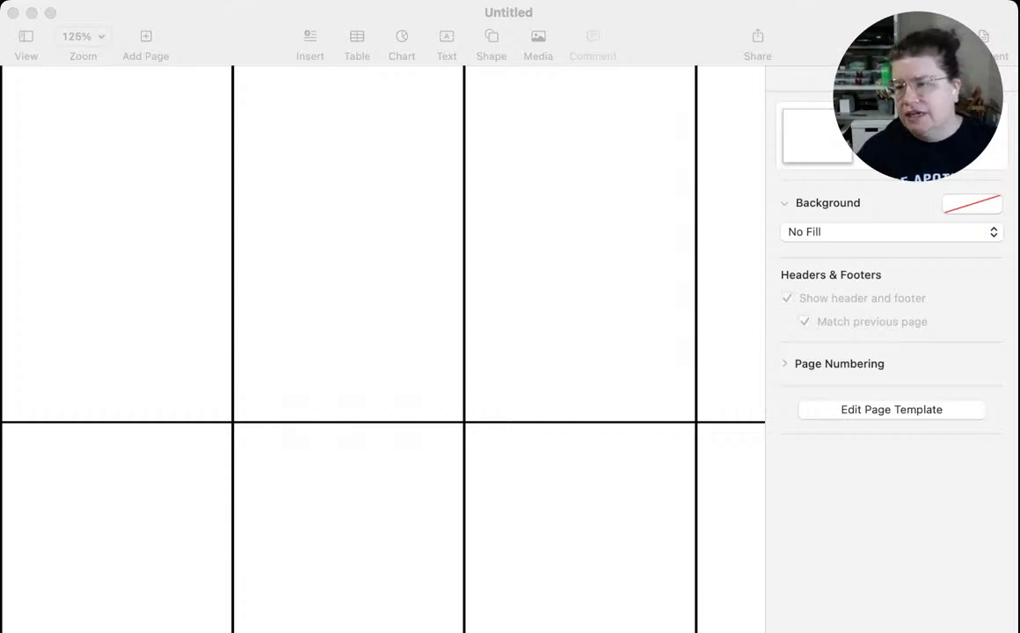
# Switch to Pages and remove the border from all the panels of the zine template
pyautogui.press('super+Tab')
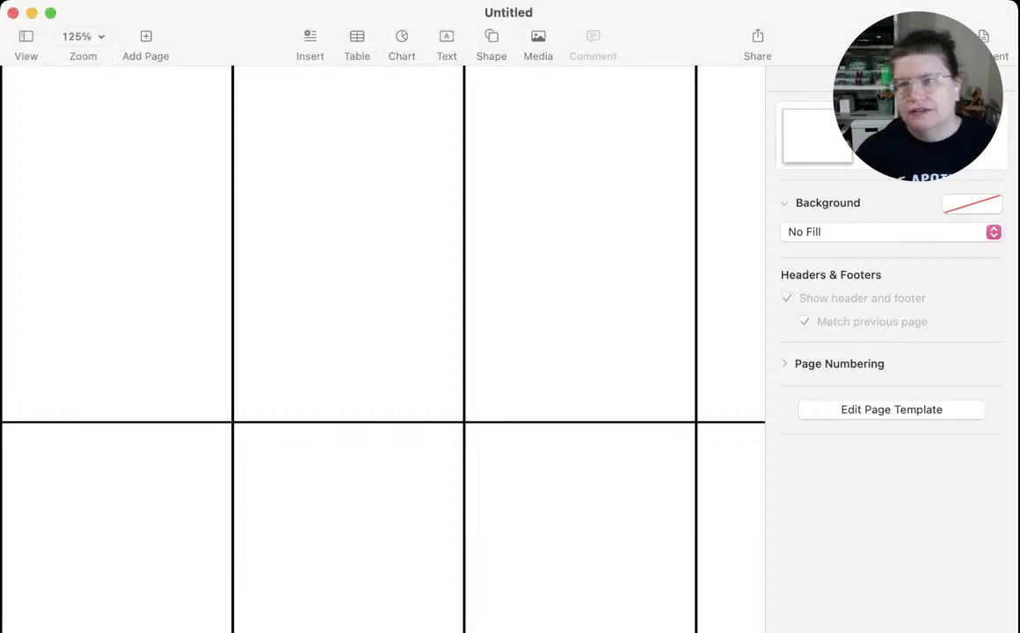
pyautogui.press('alt+super+i')
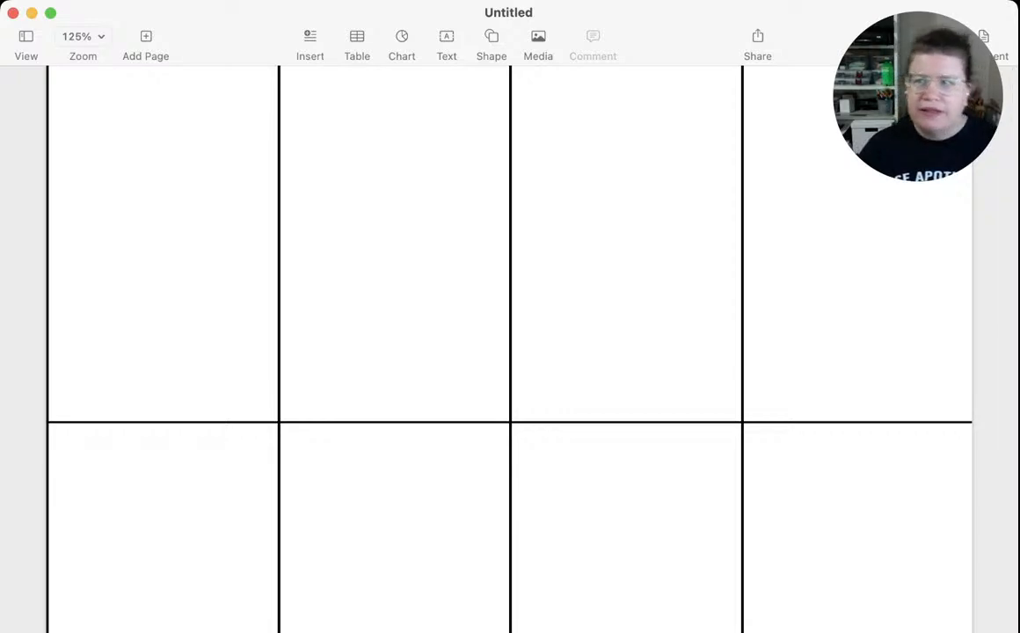
pyautogui.click(163, 243)
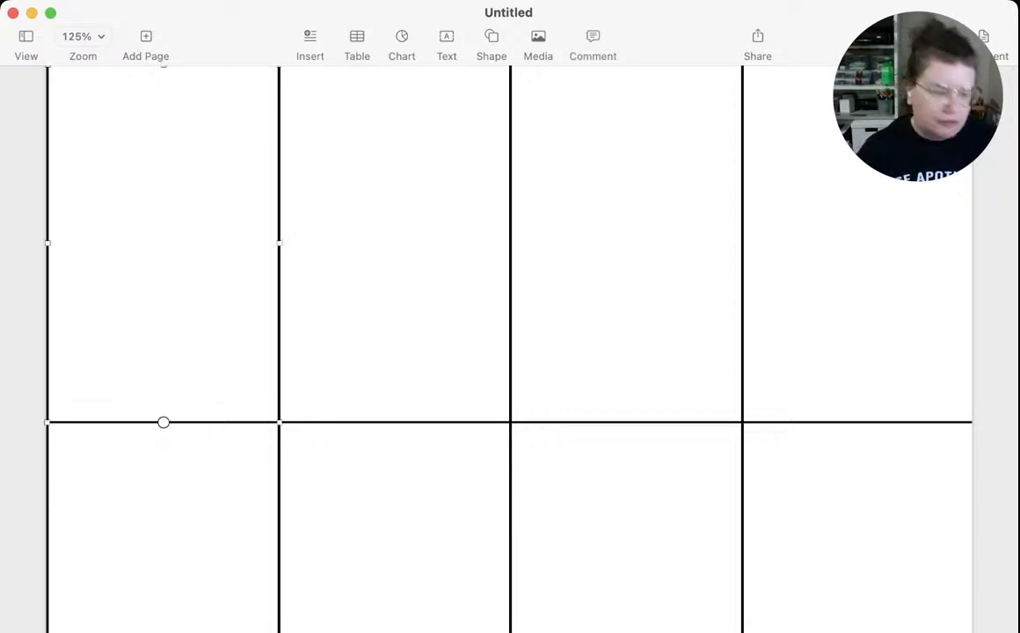
pyautogui.press('super+a')
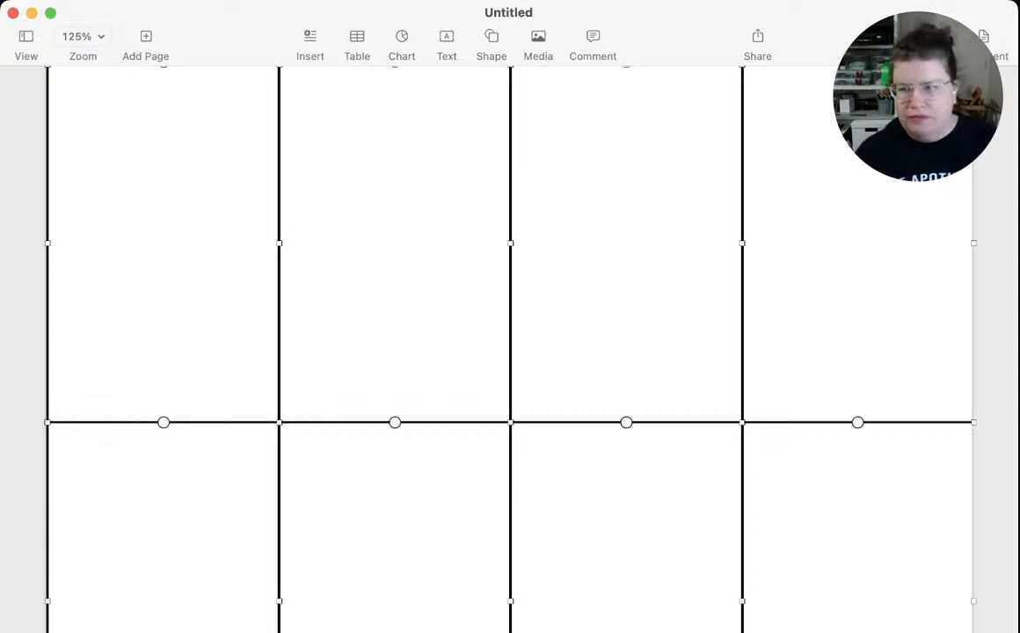
pyautogui.click(938, 37)
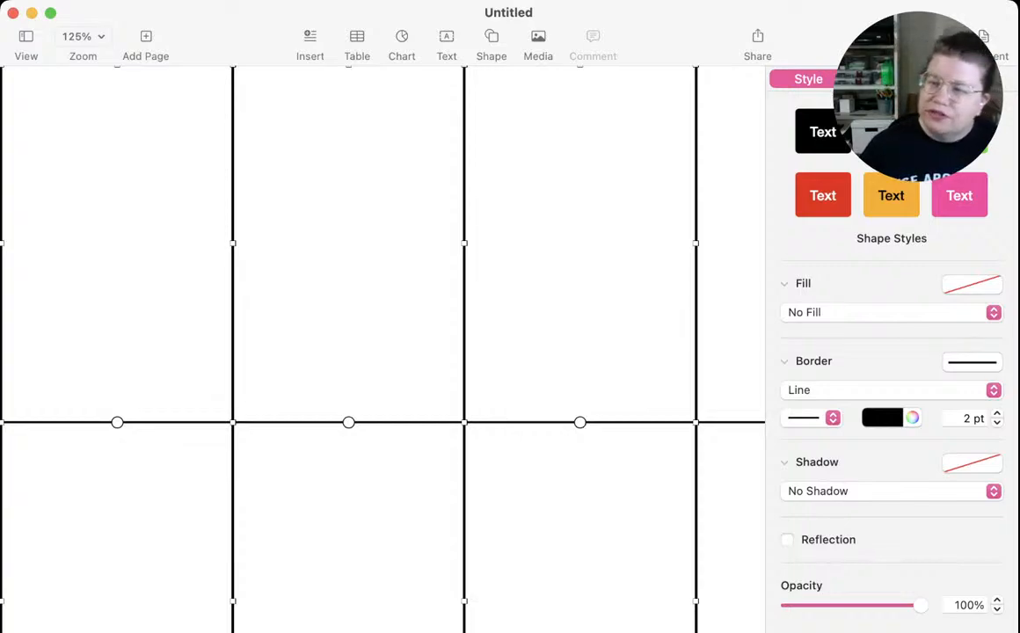
pyautogui.click(972, 371)
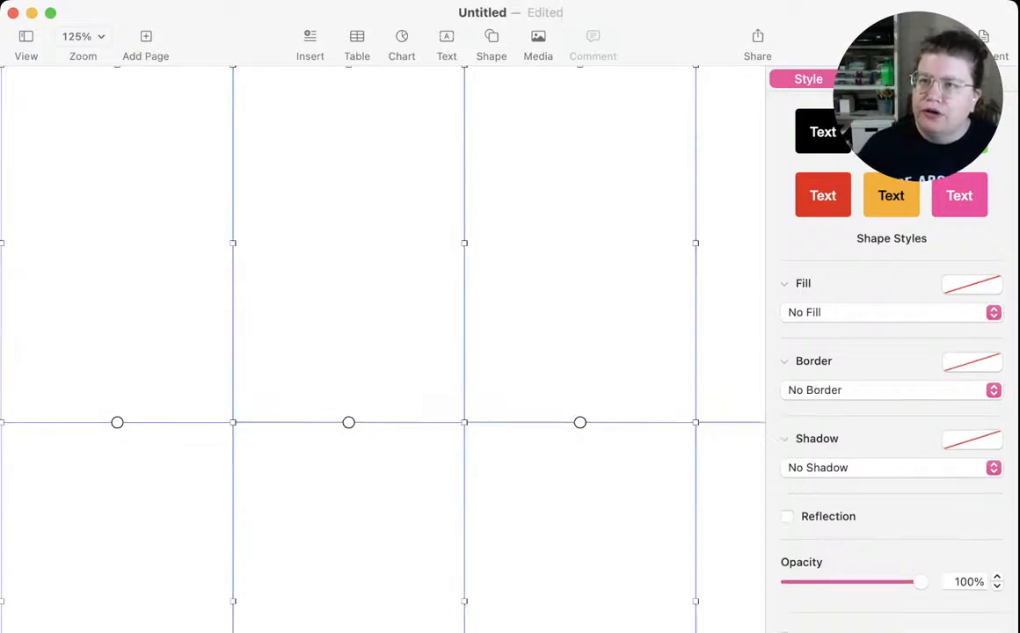
pyautogui.click(934, 36)
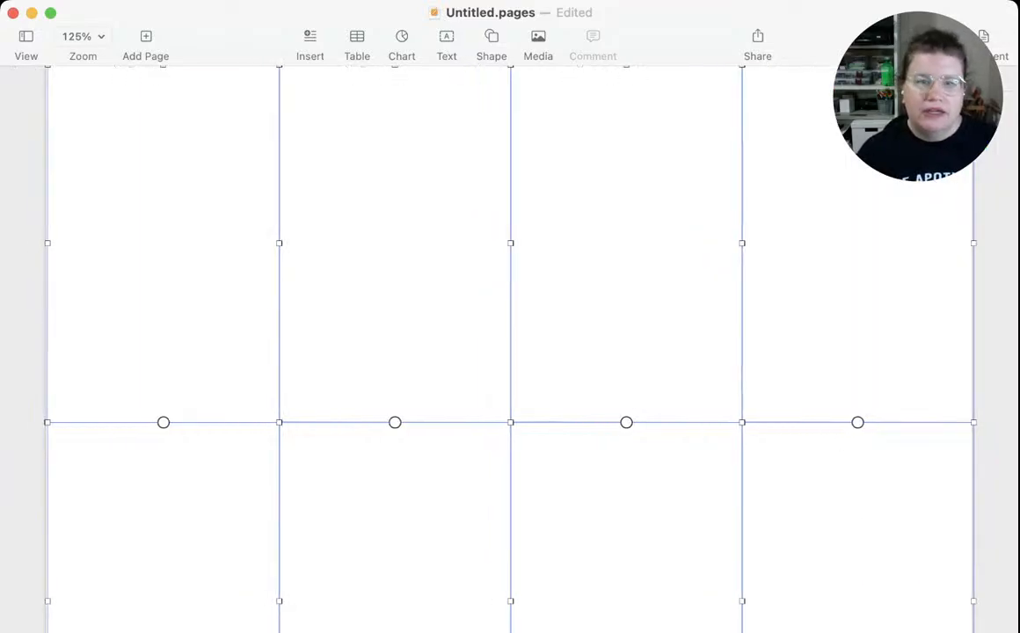
pyautogui.click(989, 114)
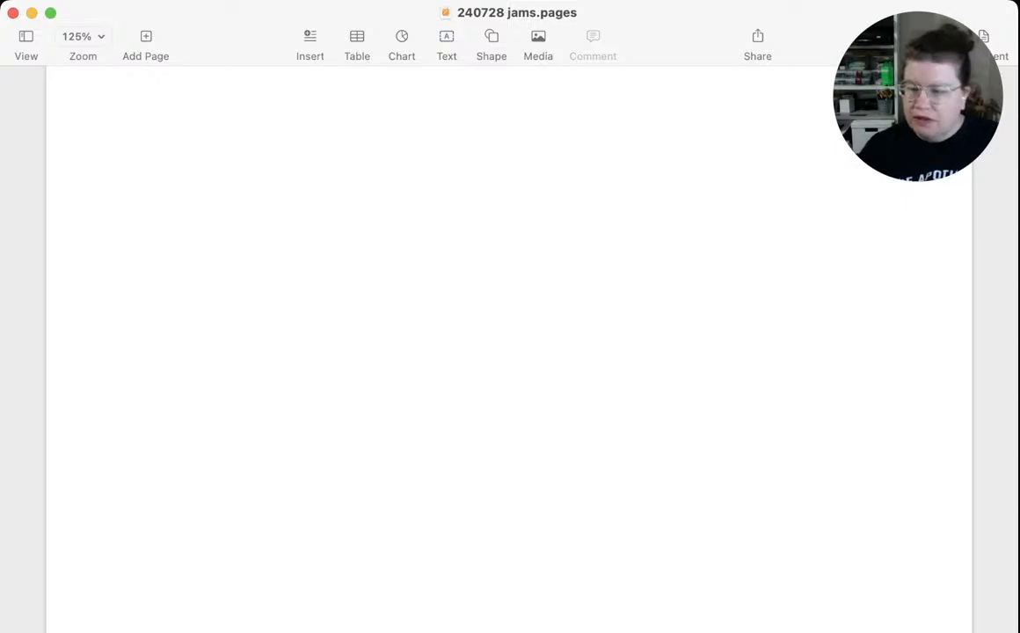
# Extend the two leftmost panels to meet the page's left edge, and save the document
pyautogui.click(163, 244)
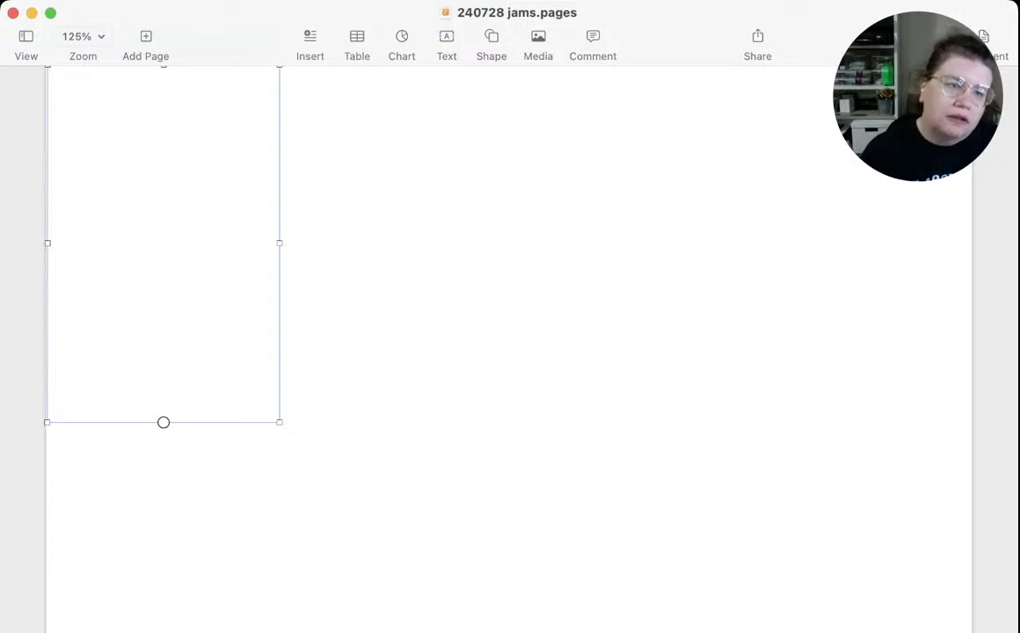
pyautogui.moveTo(47, 243); pyautogui.dragTo(46, 243)
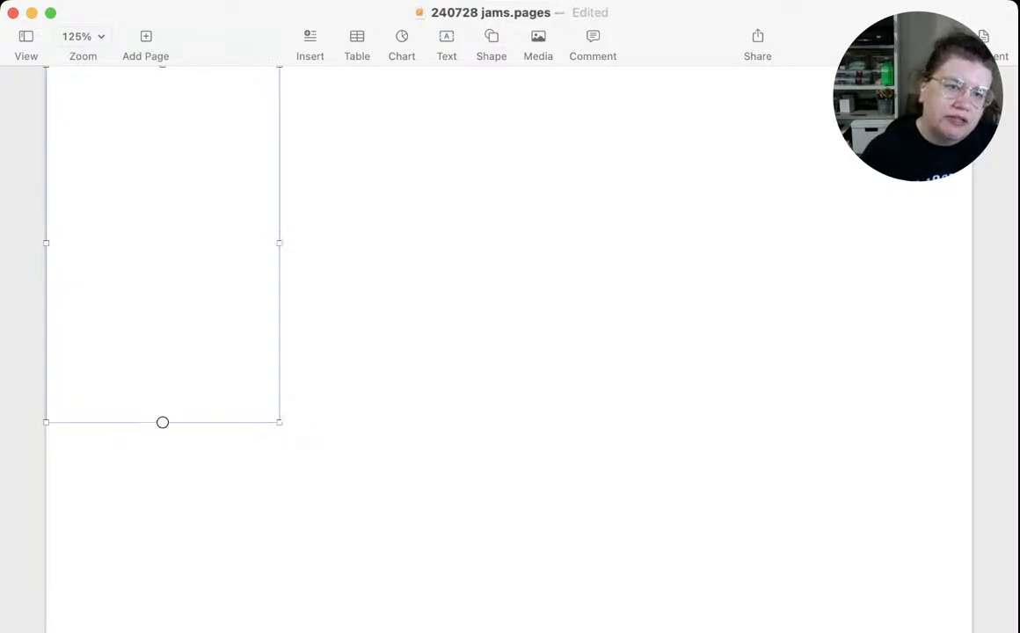
pyautogui.click(163, 423)
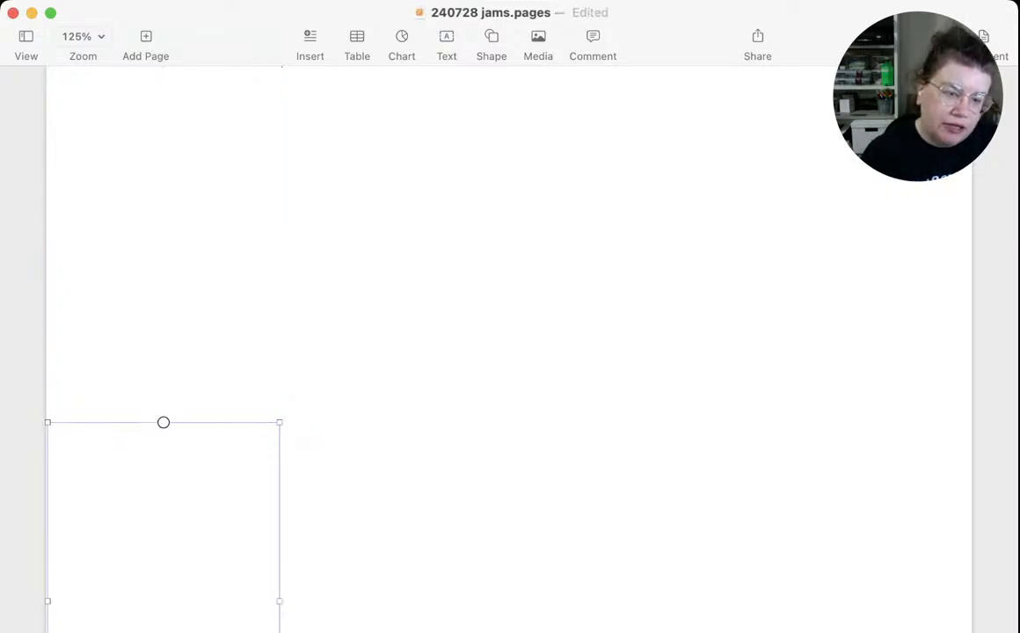
pyautogui.moveTo(164, 422); pyautogui.dragTo(159, 380)
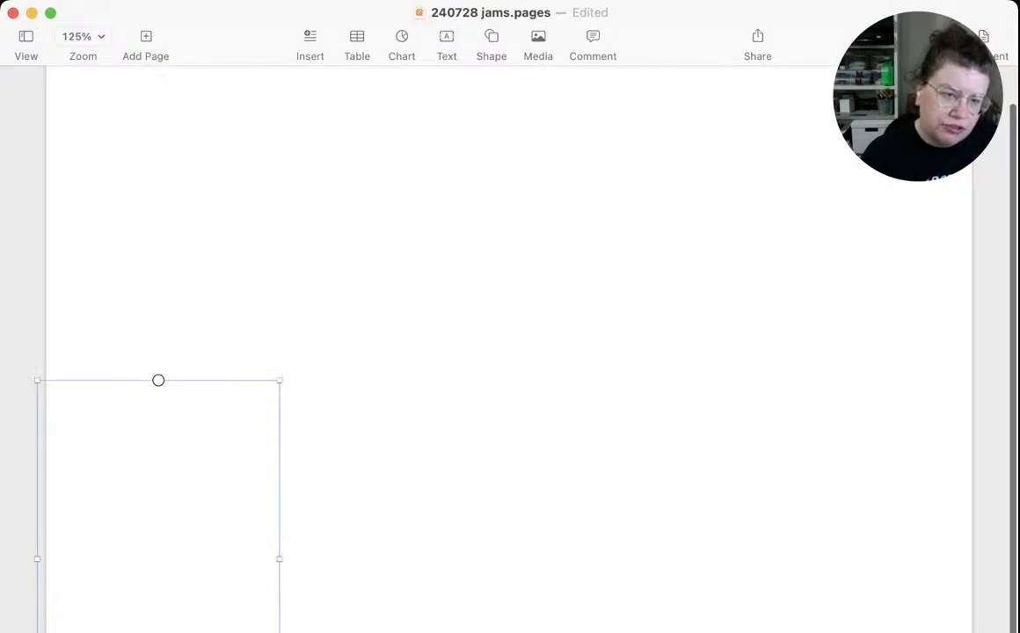
pyautogui.moveTo(37, 560)
pyautogui.mouseDown()
pyautogui.moveTo(61, 560)
pyautogui.moveTo(45, 560)
pyautogui.mouseUp()
pyautogui.click(163, 202)
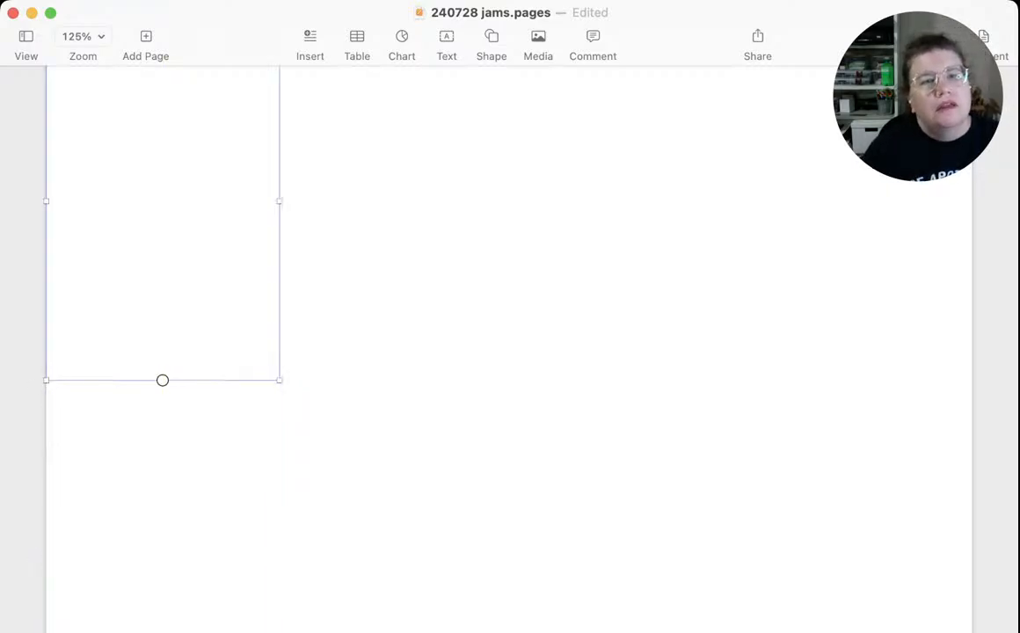
pyautogui.scroll(2, 163, 242)
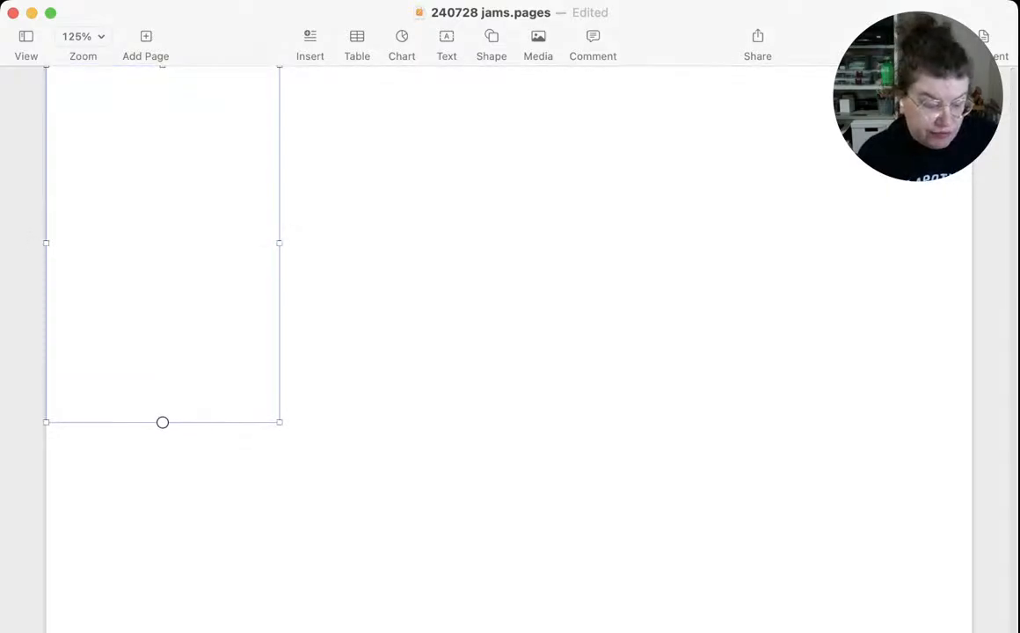
pyautogui.press('super+s')
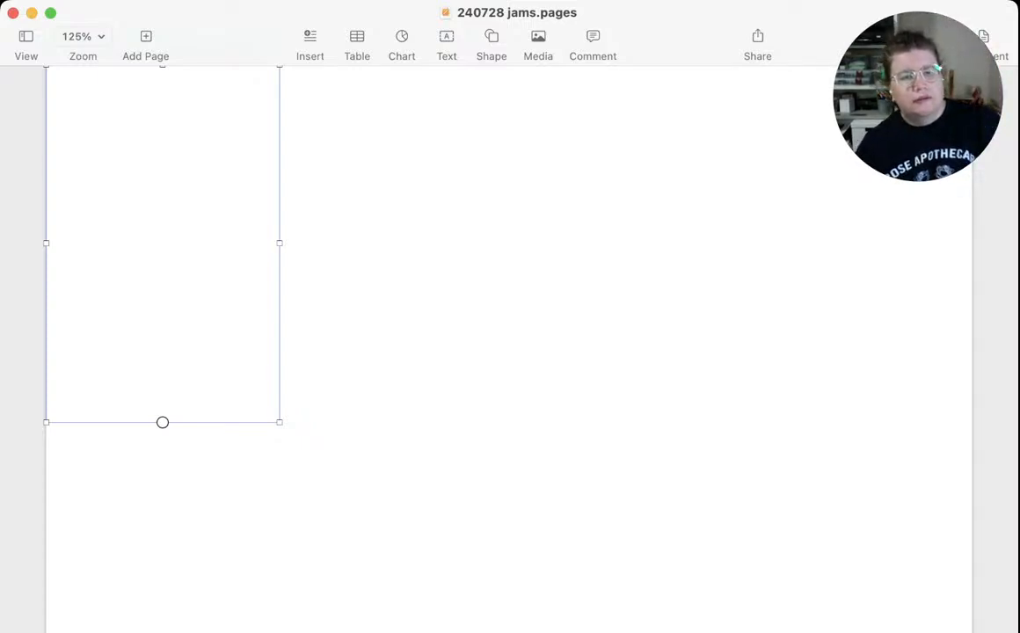
# Enter the title "Let's jam" in the upper-left panel
pyautogui.doubleClick(162, 243)
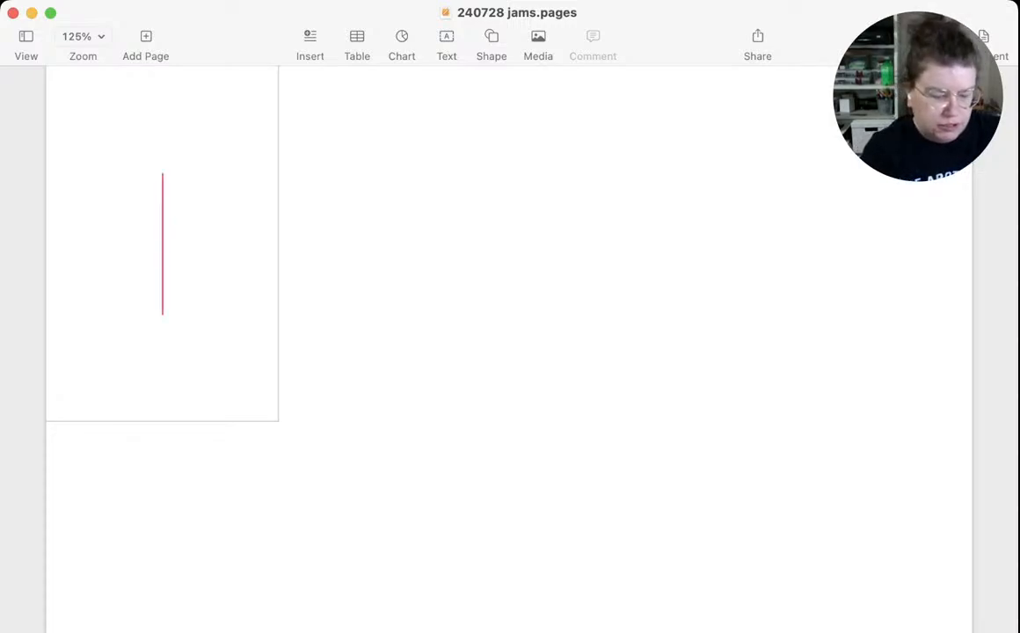
pyautogui.write('La')
pyautogui.press('BackSpace')
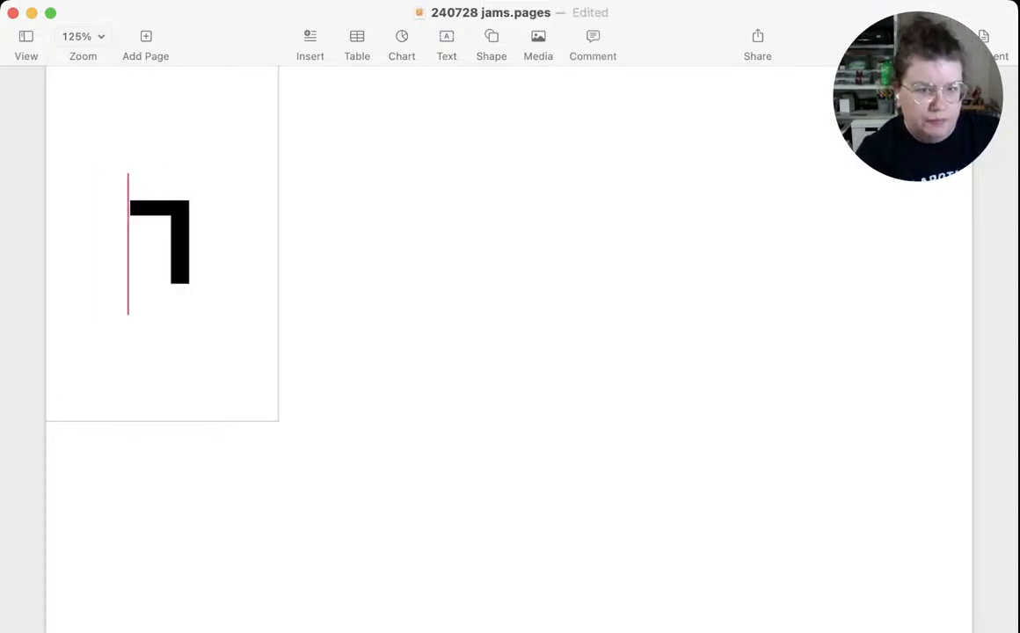
pyautogui.write("et's")
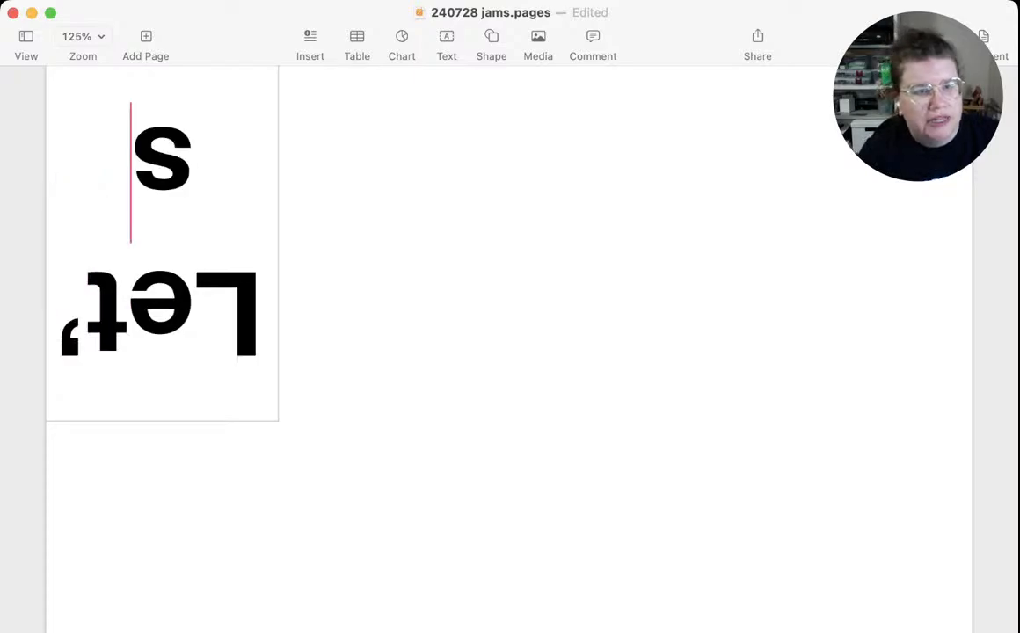
pyautogui.write(' jam')
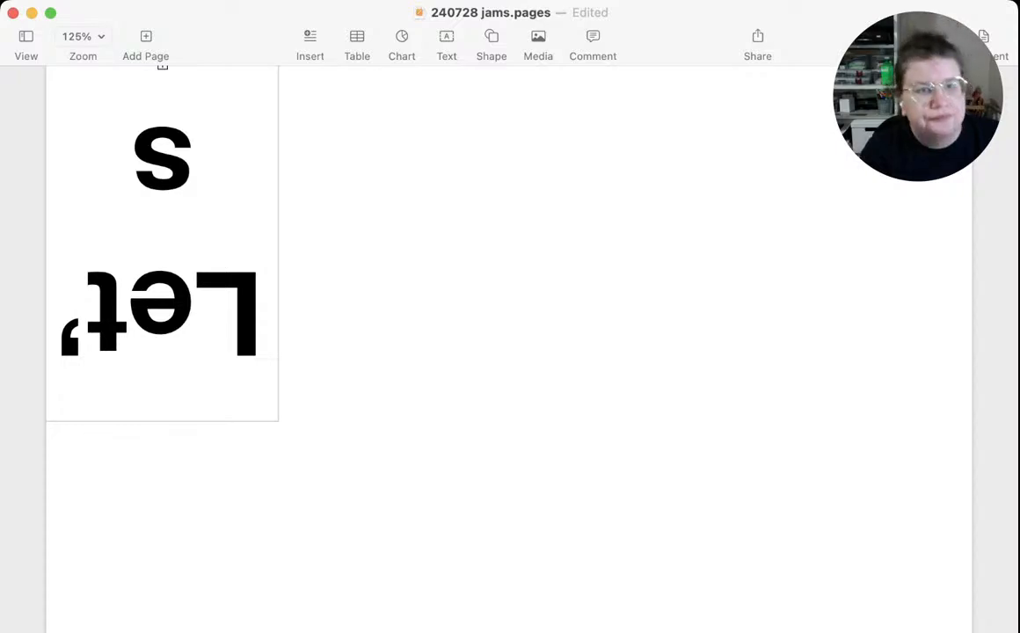
pyautogui.press('BackSpace')
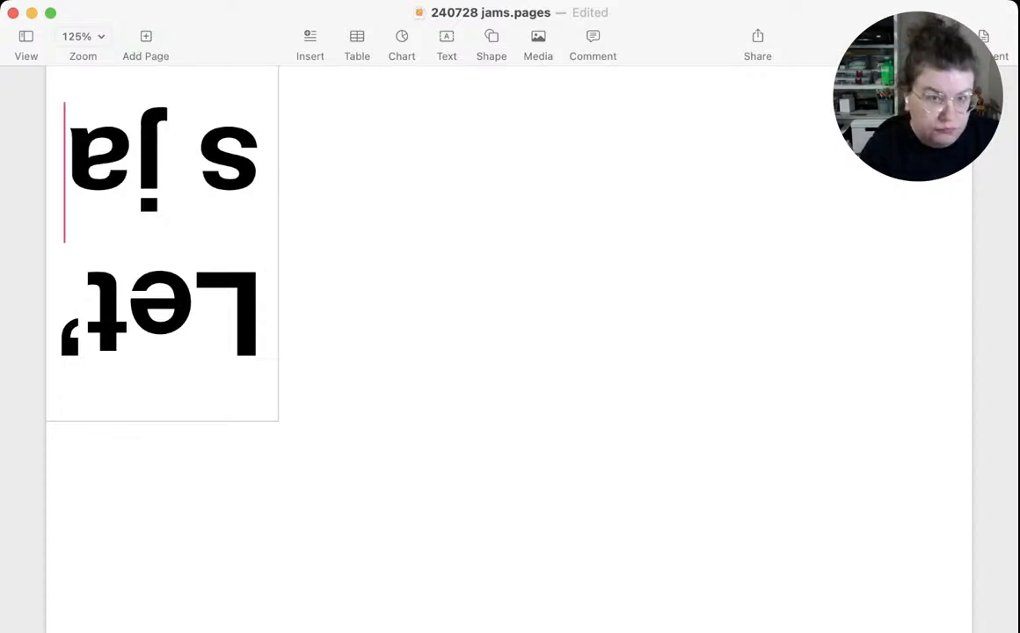
pyautogui.write('m')
# Replace all the text in the upper-left panel with "#1" and show its text formatting options
pyautogui.press('super+a')
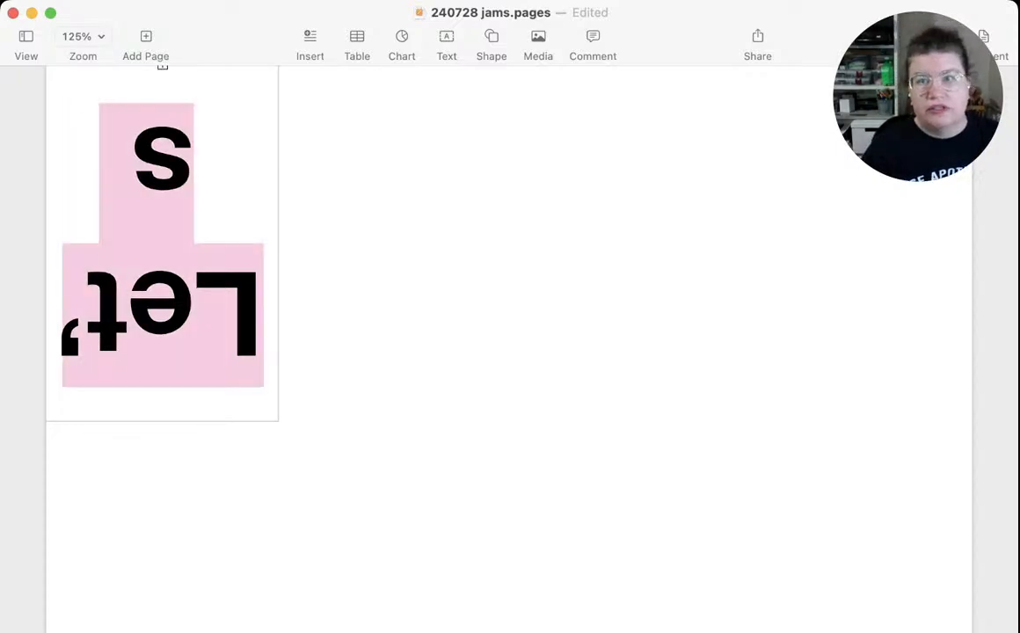
pyautogui.click(940, 37)
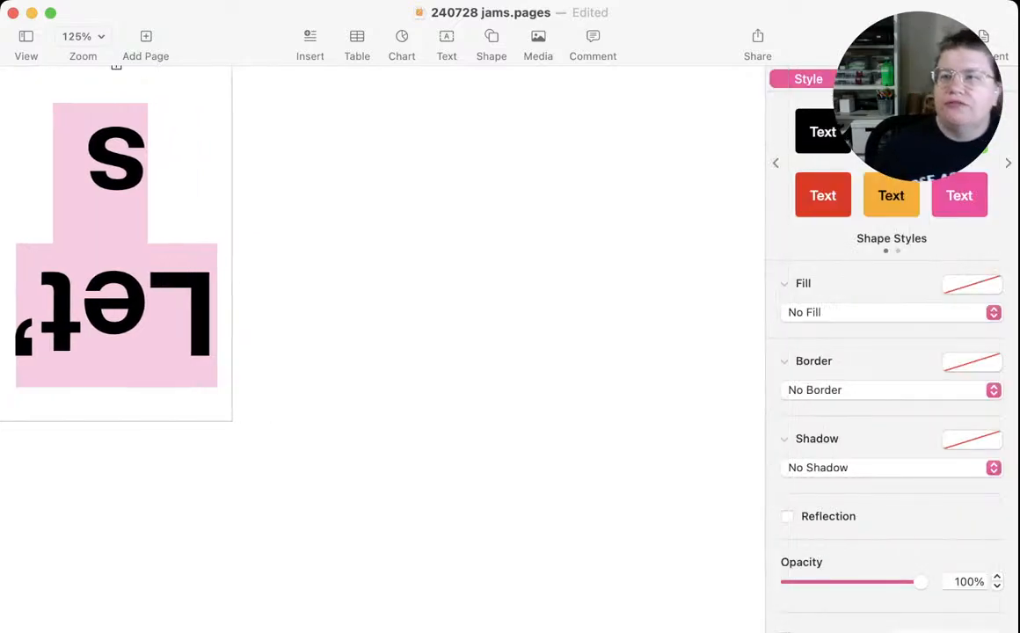
pyautogui.click(890, 79)
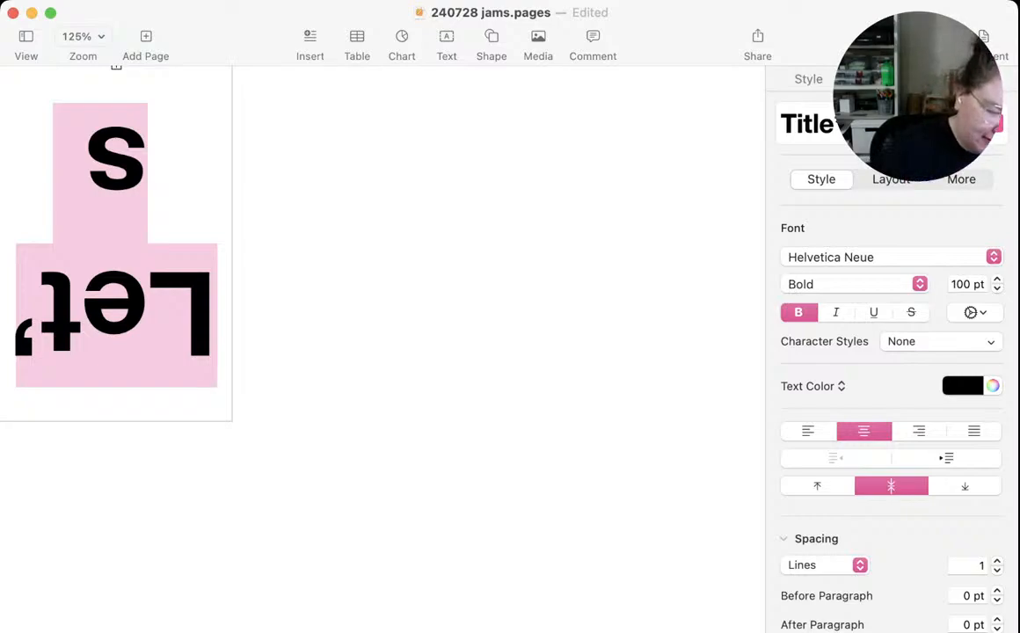
pyautogui.write('#')
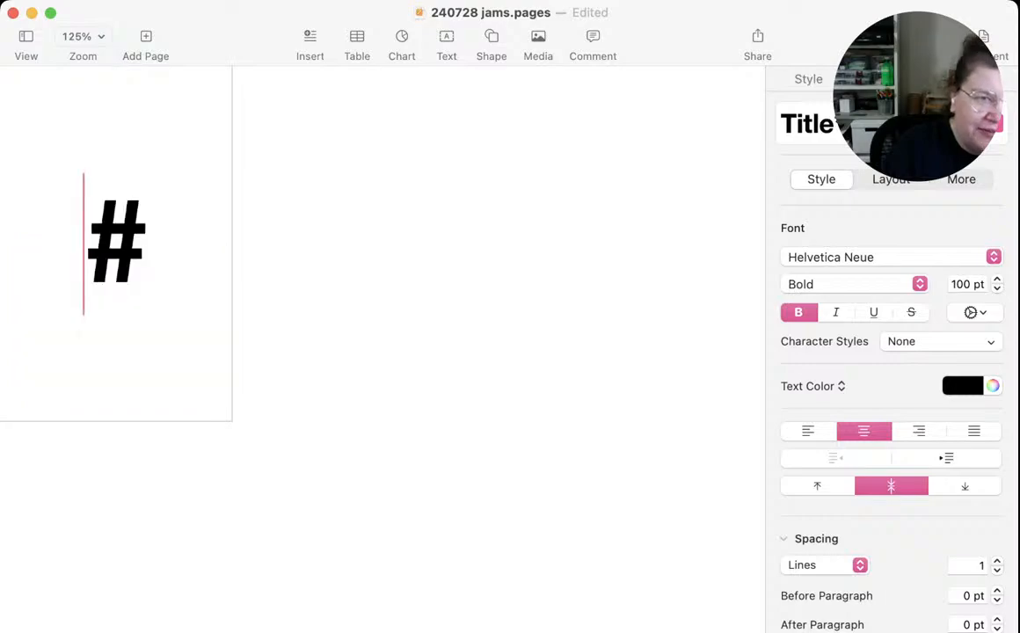
pyautogui.write('1')
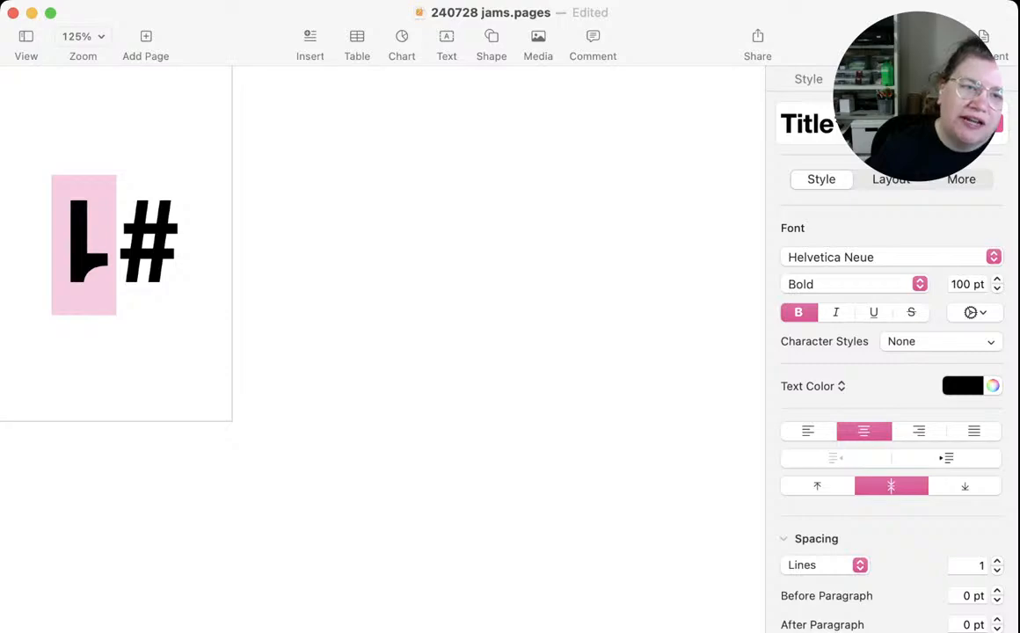
# Set the "#1" text in the upper-left panel to 50 pt in the Oi font
pyautogui.moveTo(180, 244); pyautogui.dragTo(118, 244)
pyautogui.press('Right')
pyautogui.hotkey('shift', 'Left')
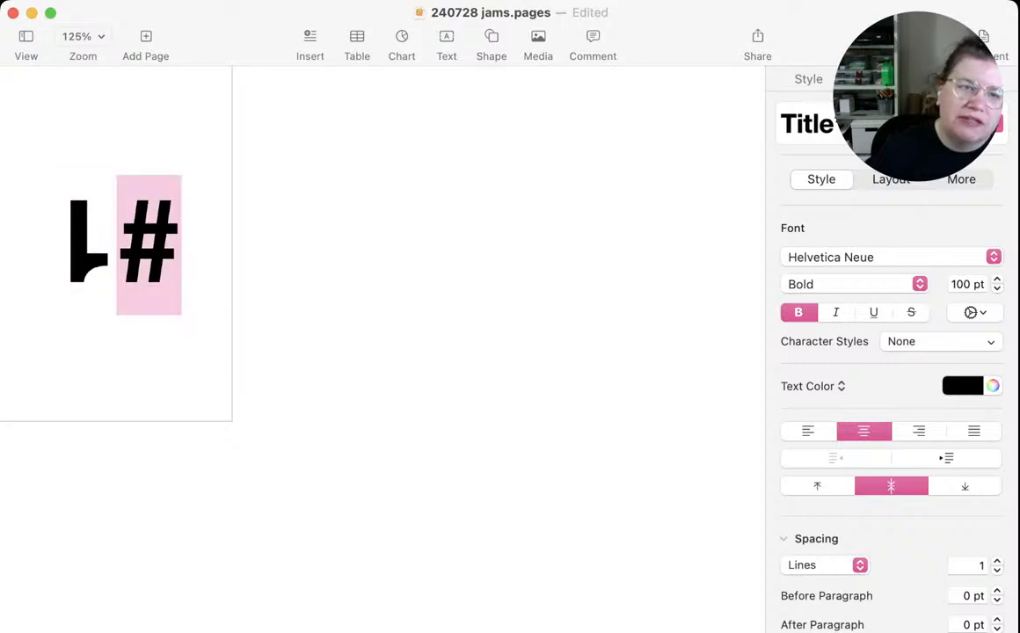
pyautogui.hotkey('shift', 'Left')
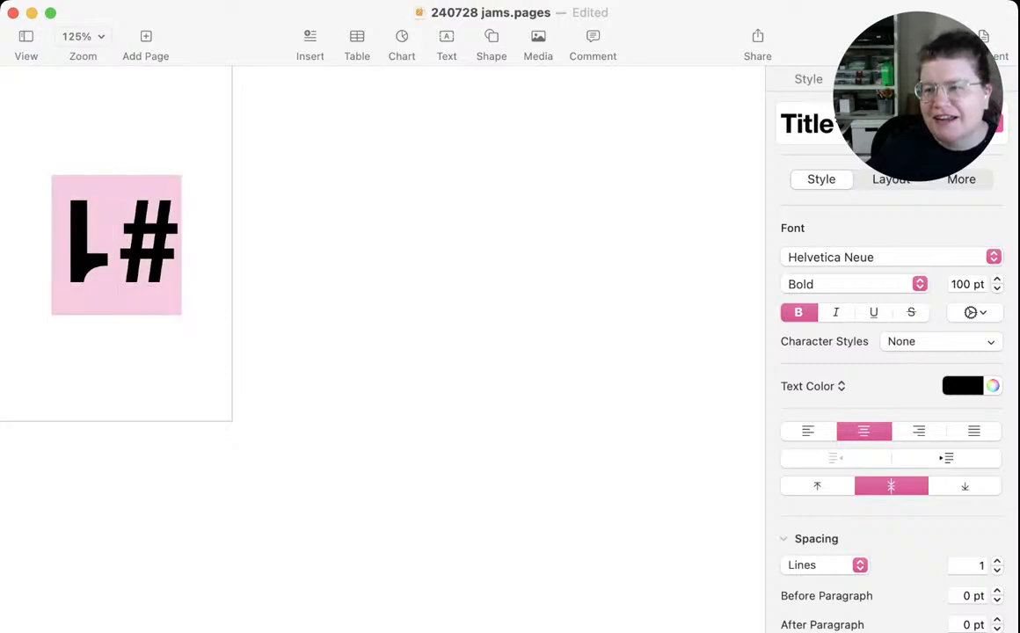
pyautogui.click(961, 284)
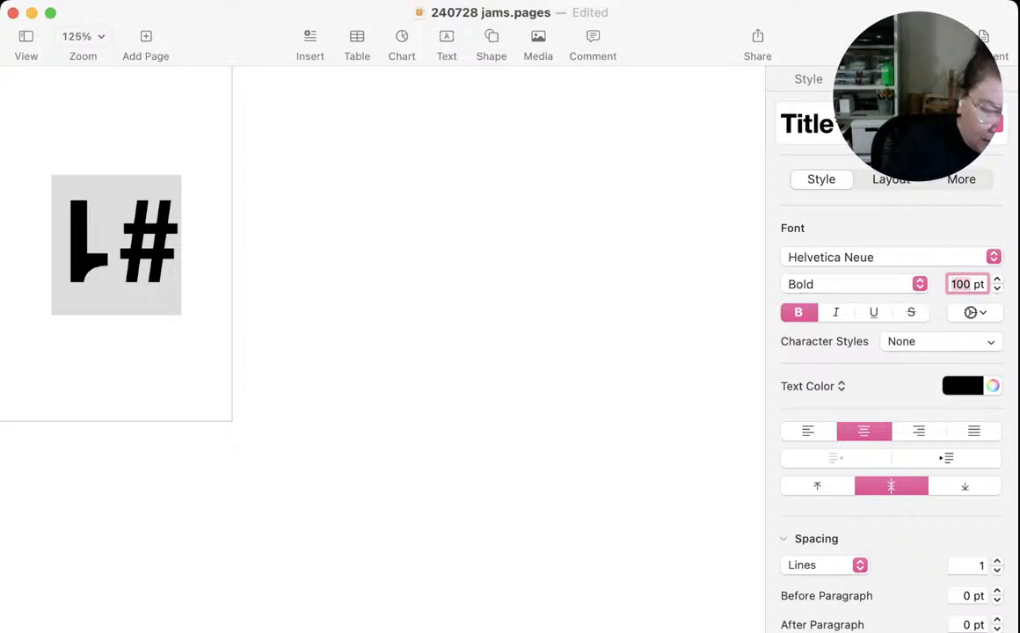
pyautogui.write('50')
pyautogui.press('Return')
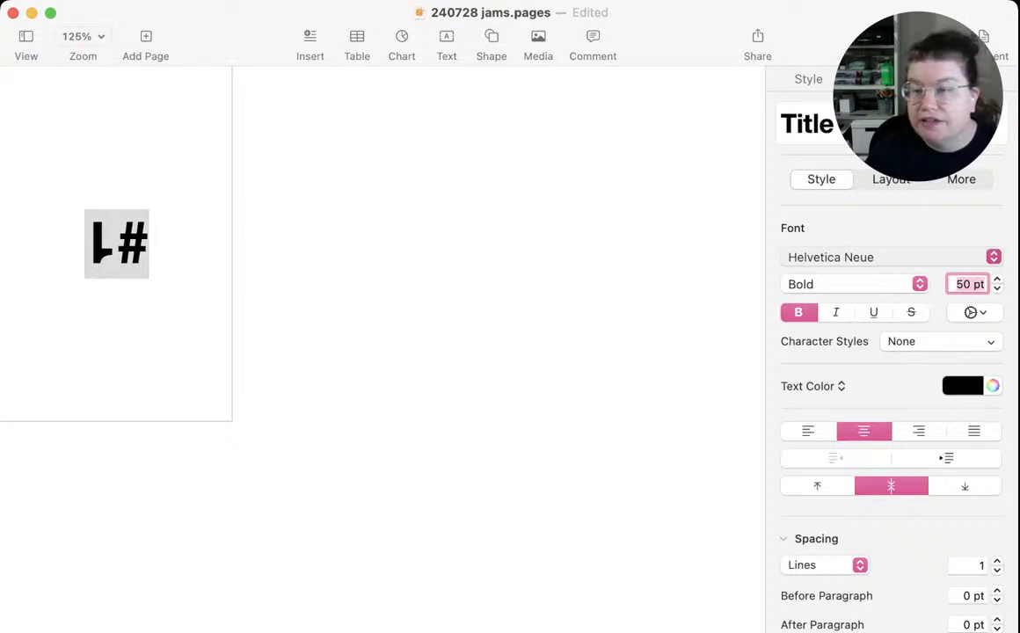
pyautogui.click(887, 258)
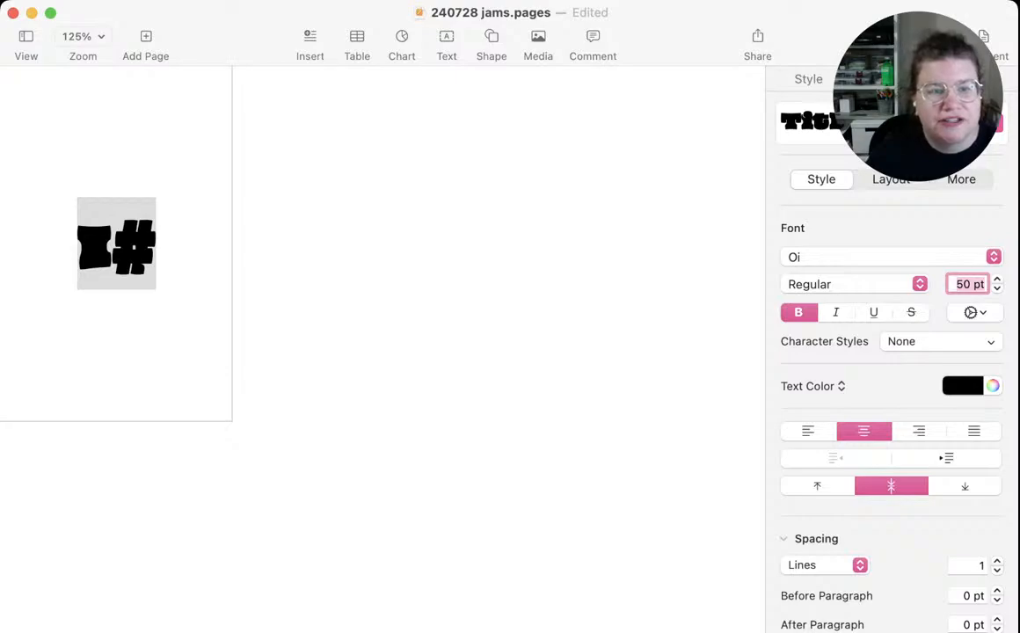
pyautogui.press('Return')
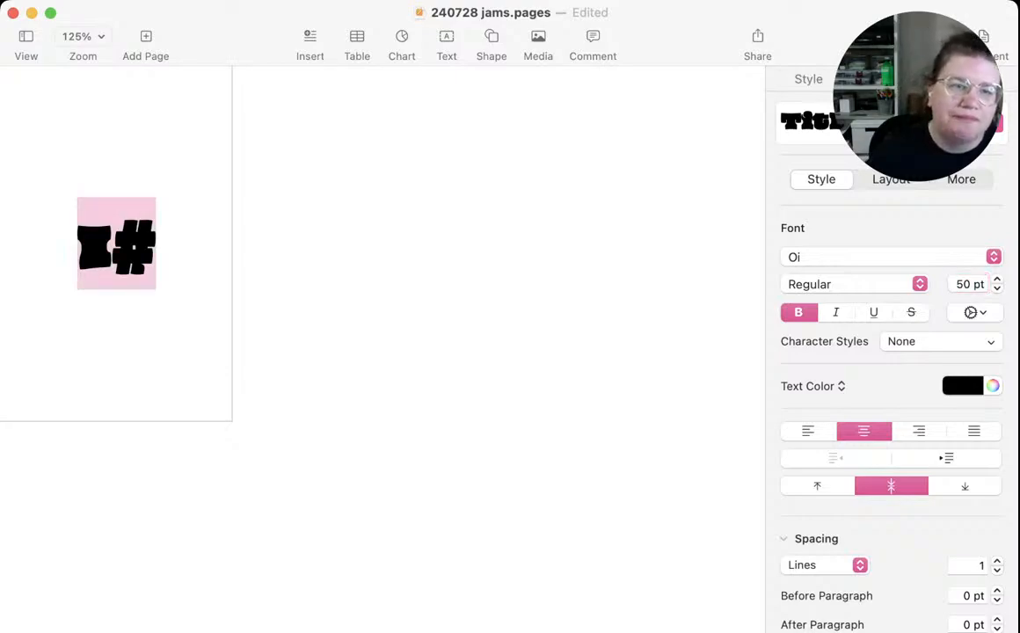
pyautogui.click(112, 245)
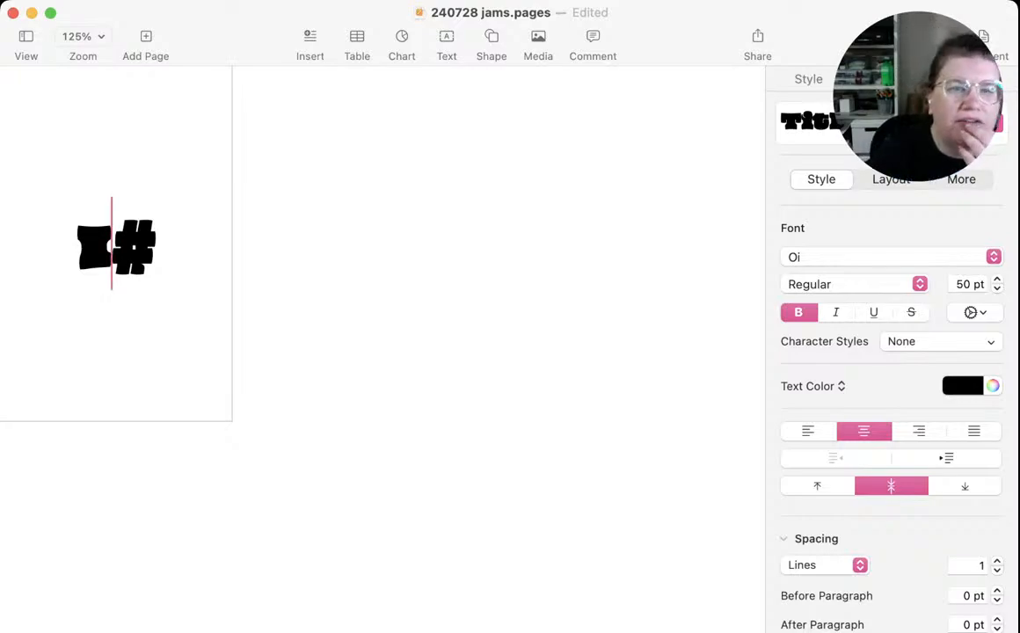
pyautogui.press('super+Tab')
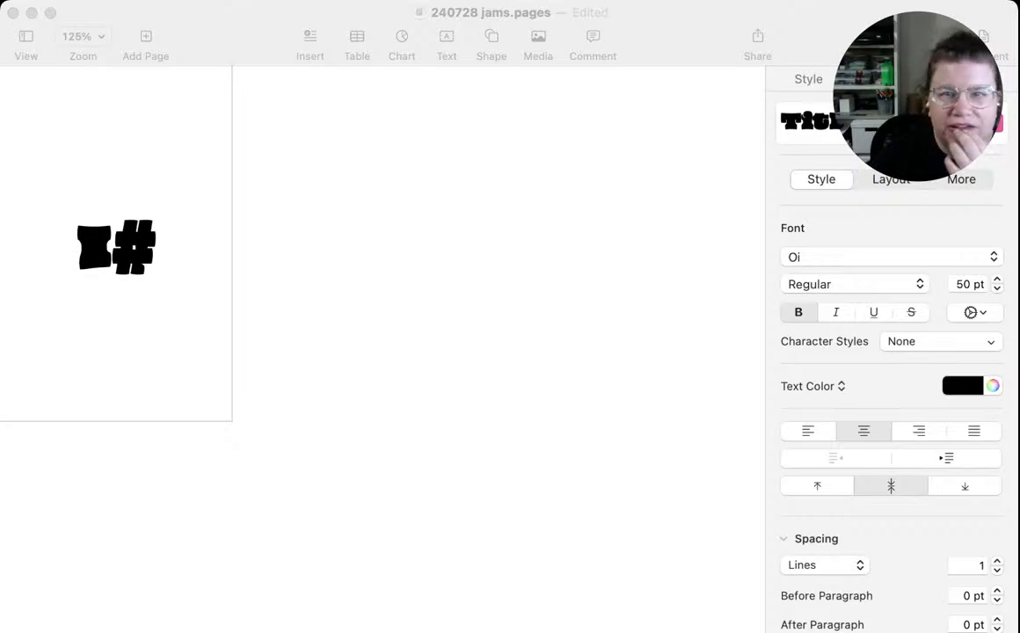
pyautogui.press('super+Tab')
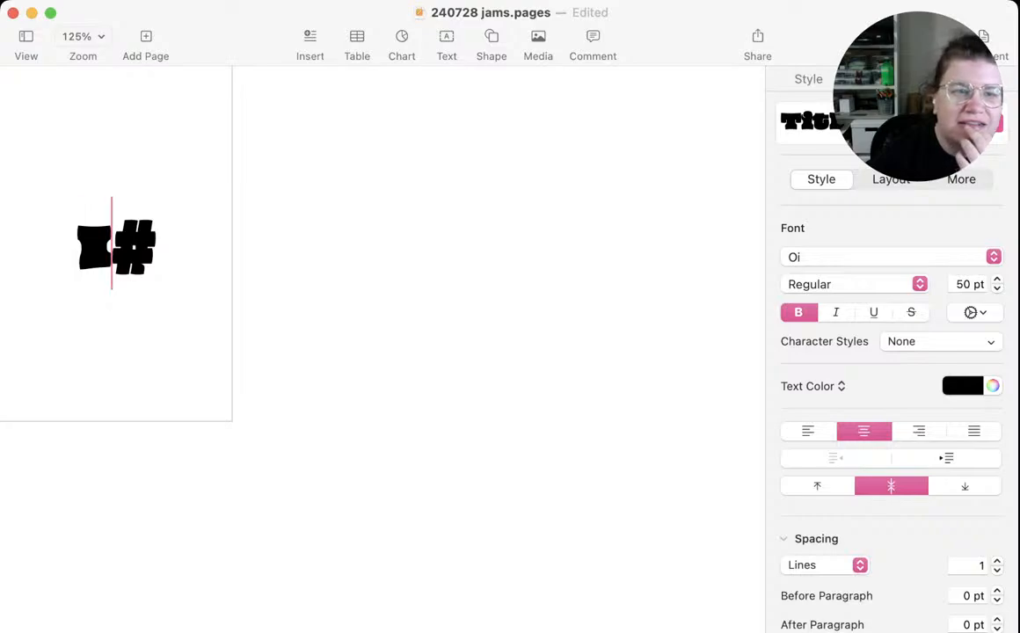
pyautogui.hotkey('shift', 'Left')
pyautogui.press('Right')
pyautogui.hotkey('shift', 'Right')
pyautogui.press('Right')
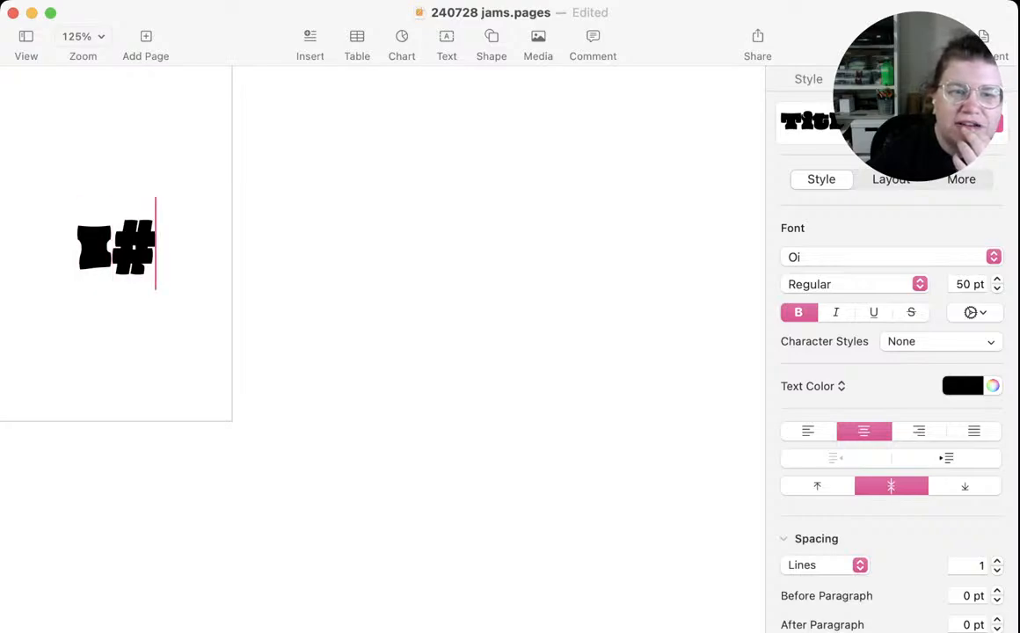
# Replace all the text in the upper-left panel with "Let's jam"
pyautogui.press('super+a')
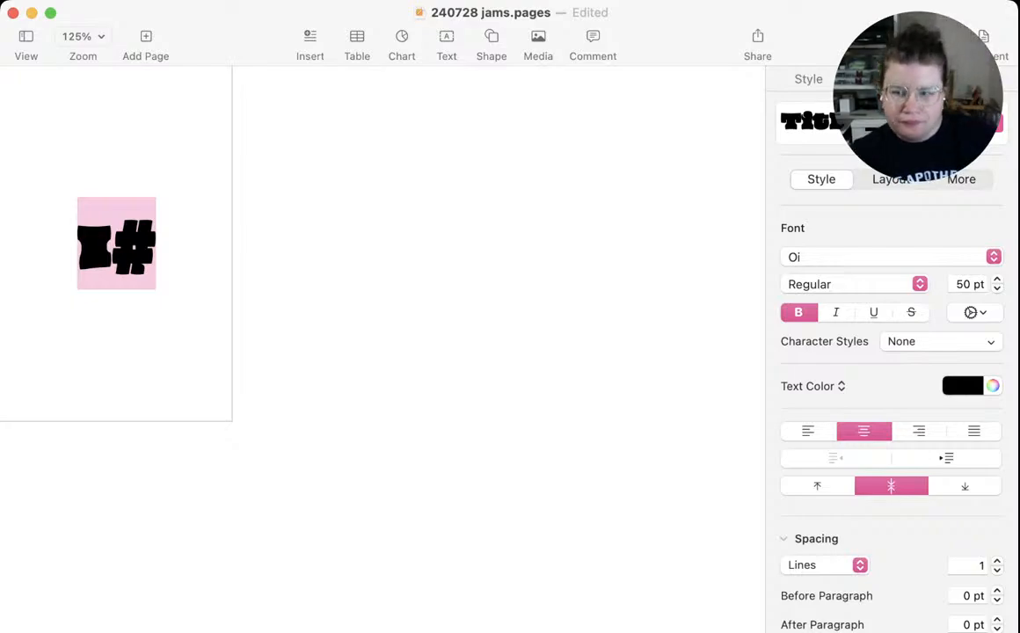
pyautogui.write('Le')
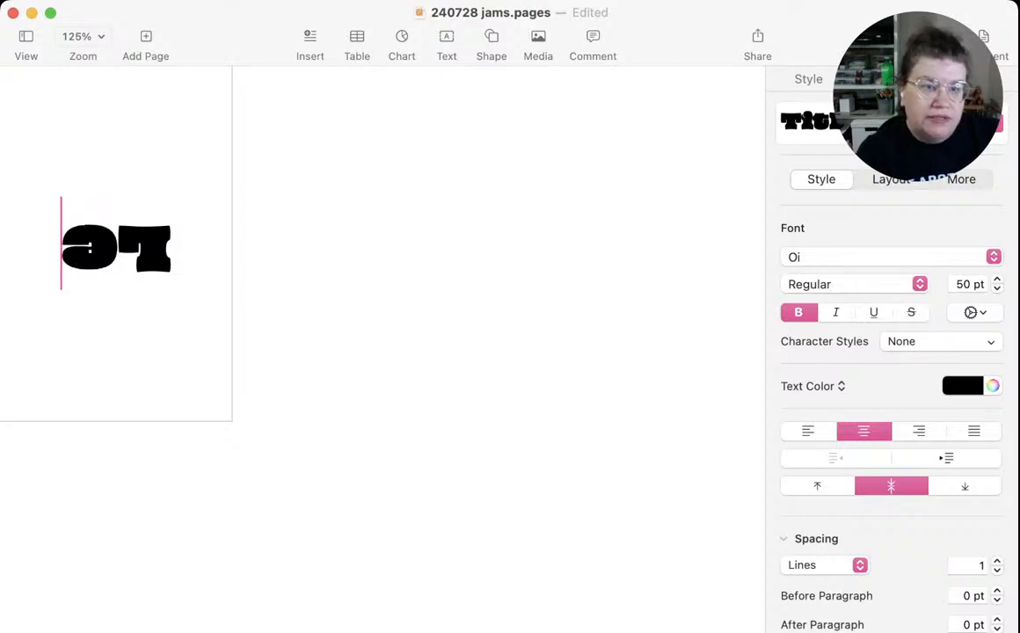
pyautogui.write("t's")
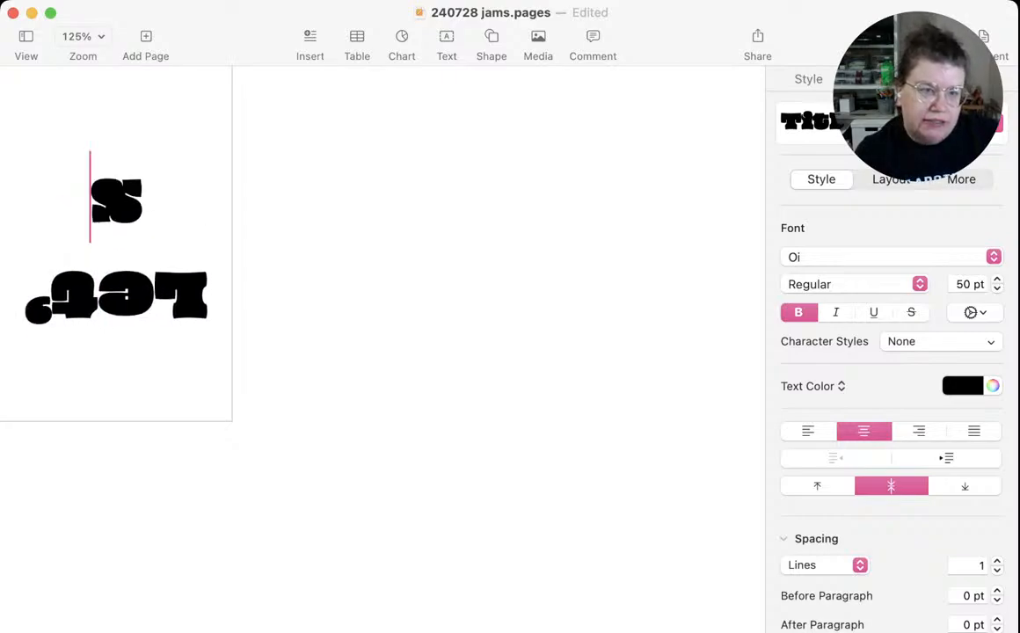
pyautogui.write(' jam')
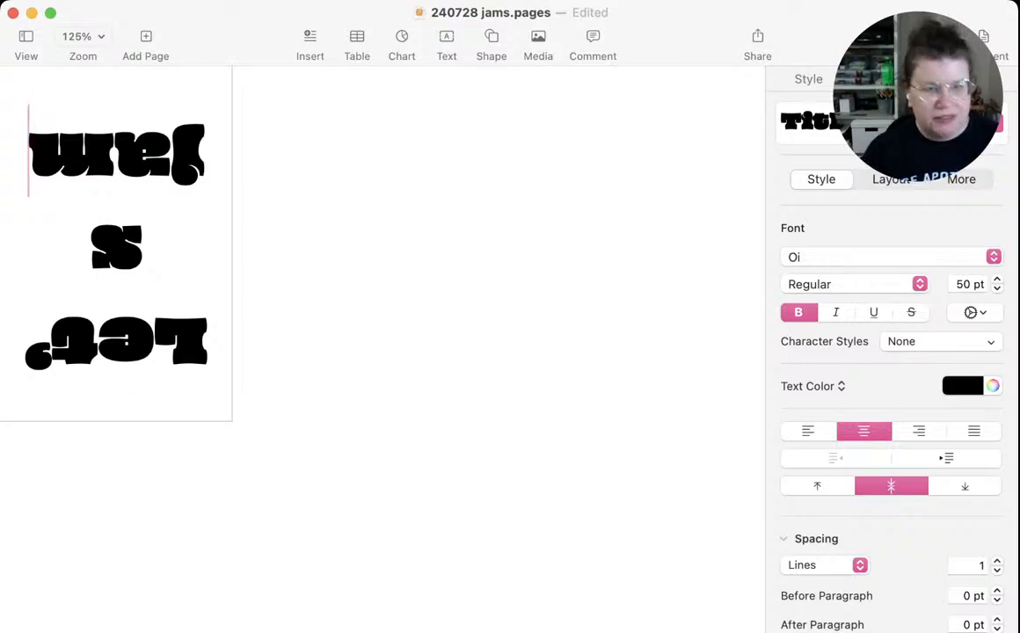
# Reduce the whole "Let's jam" title to 44 pt so it fits on two lines within its panel
pyautogui.press('super+a')
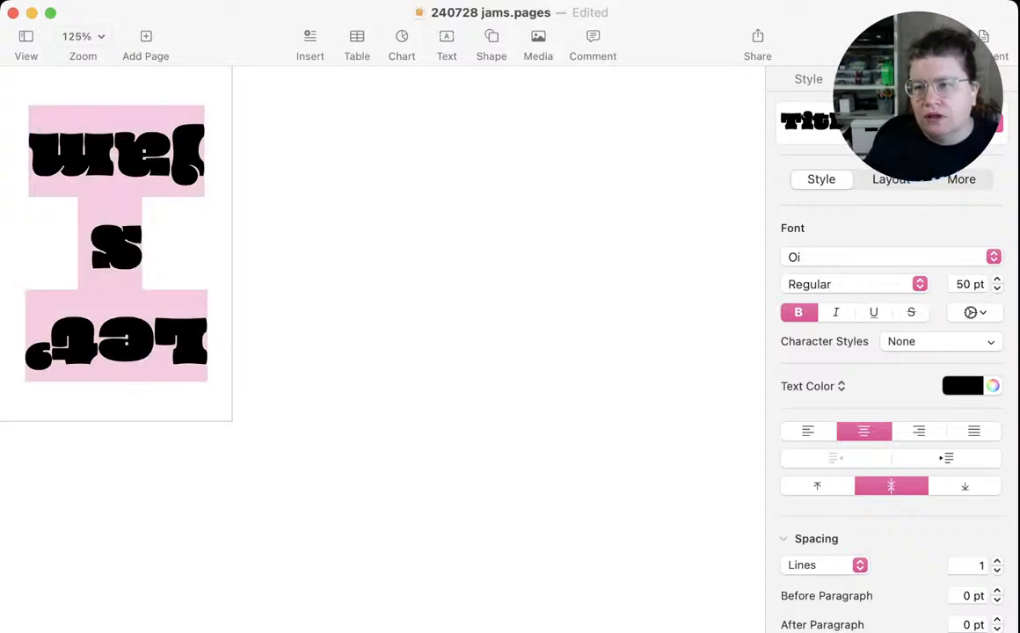
pyautogui.press('super+minus')
pyautogui.press('super+minus')
pyautogui.press('super+minus')
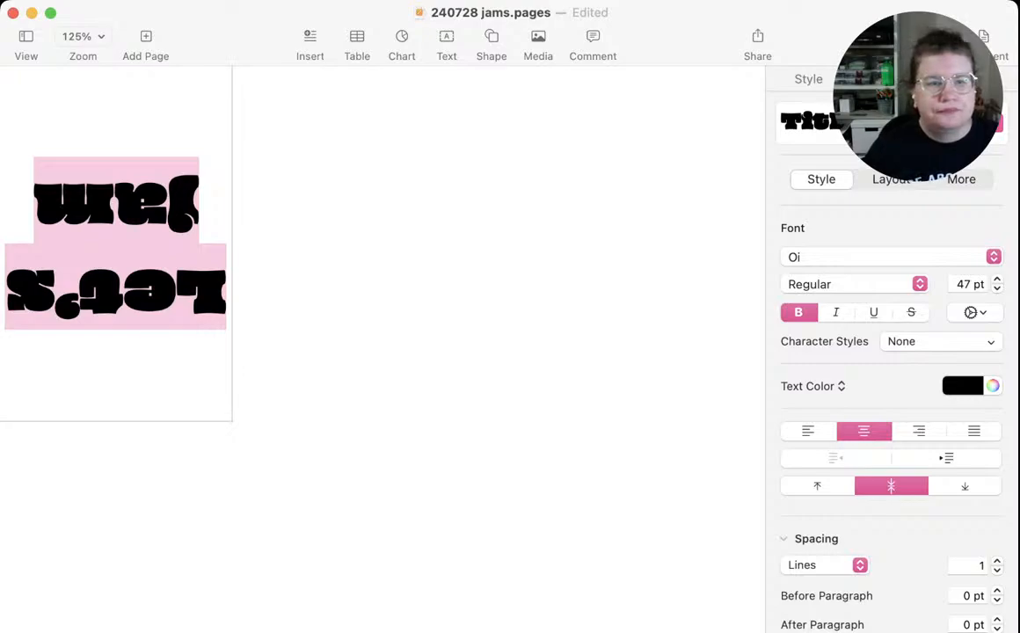
pyautogui.press('super+minus')
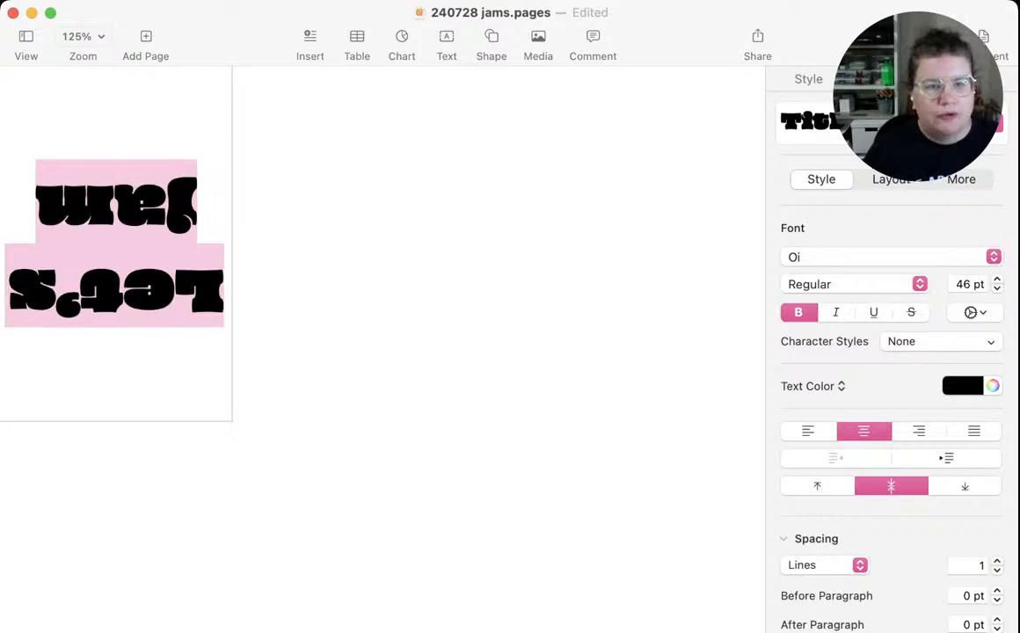
pyautogui.press('super+minus')
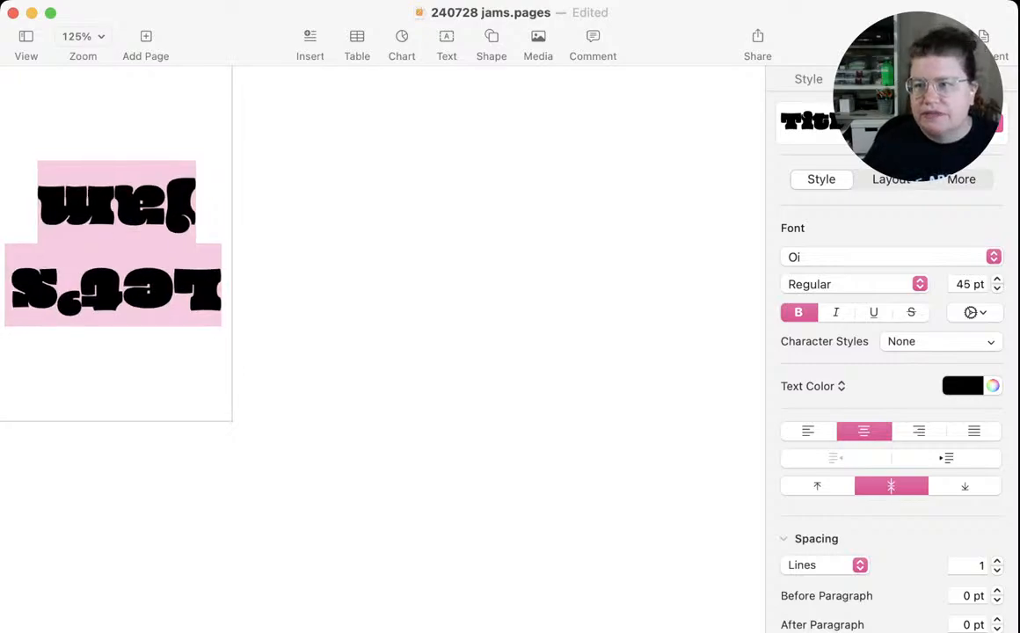
pyautogui.press('super+minus')
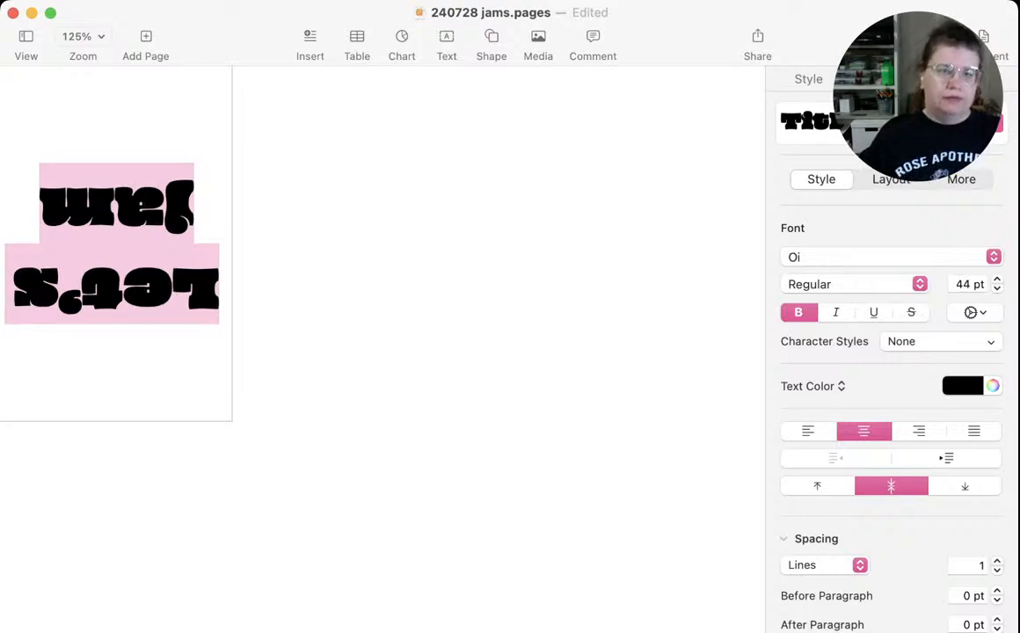
pyautogui.click(173, 284)
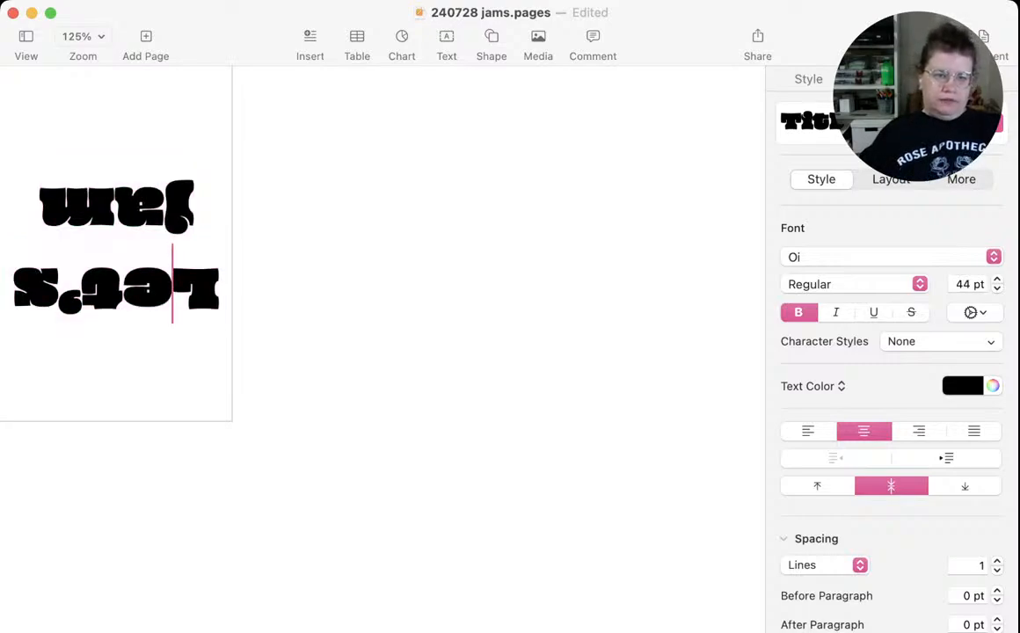
pyautogui.click(219, 284)
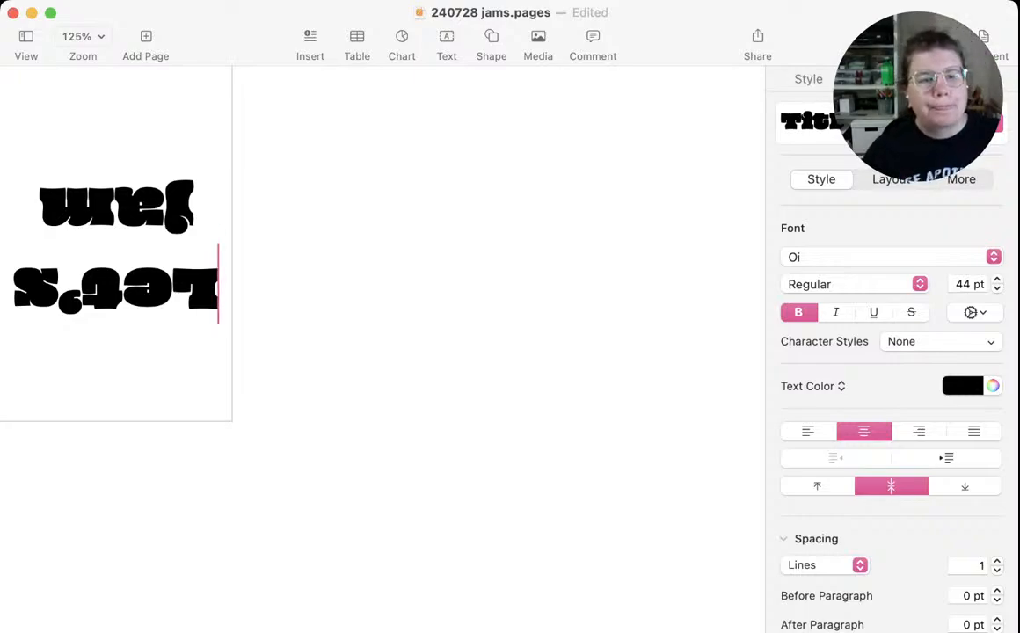
# Zoom in to 200% on the empty panel beside the "Let's jam" title
pyautogui.click(116, 527)
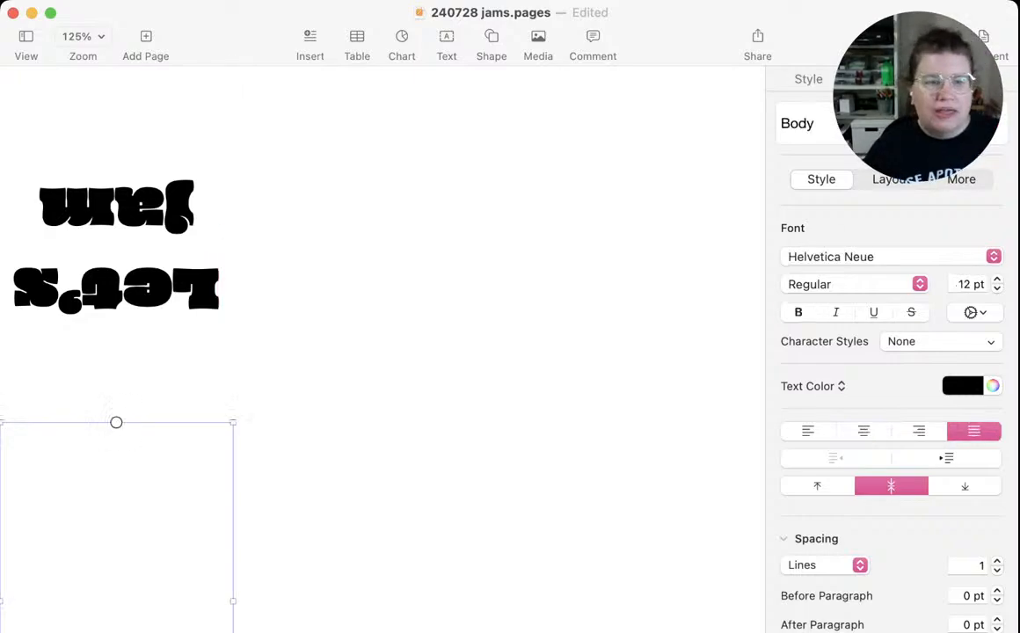
pyautogui.click(348, 264)
pyautogui.scroll(1, 382, 349)
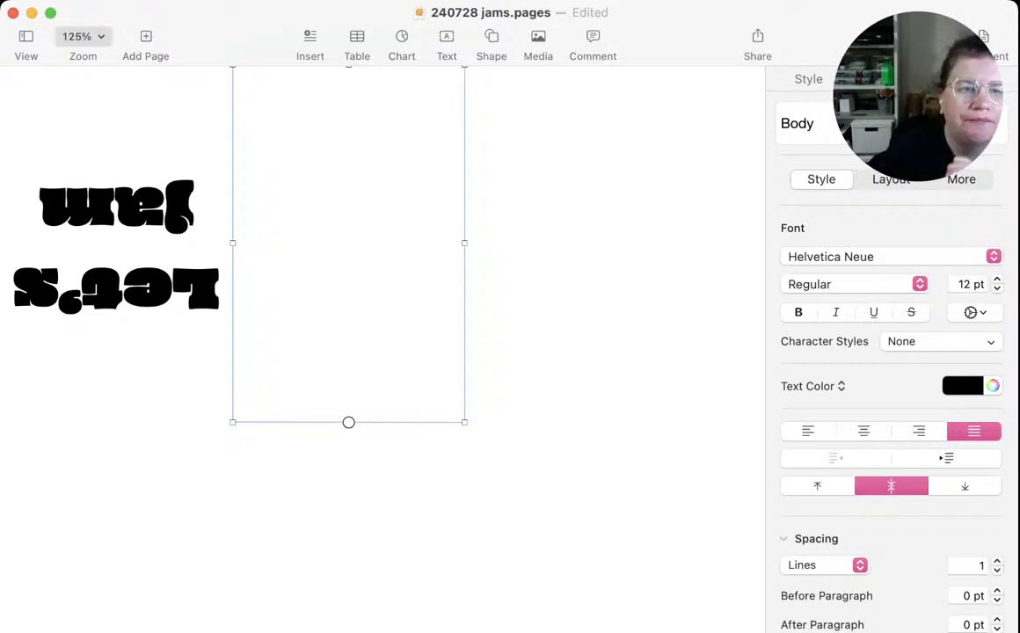
pyautogui.click(84, 160)
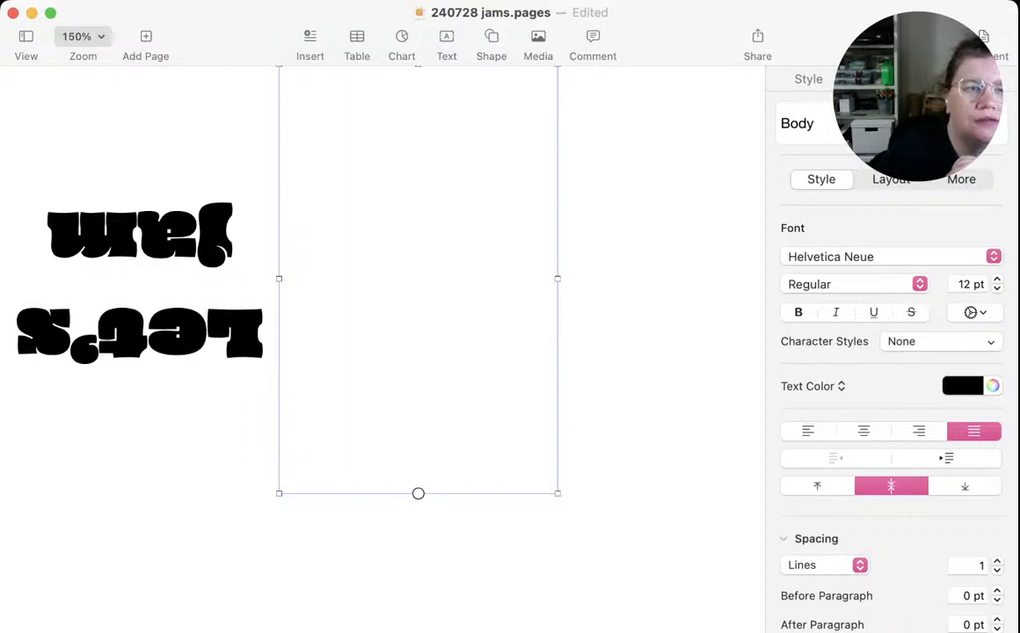
pyautogui.click(84, 179)
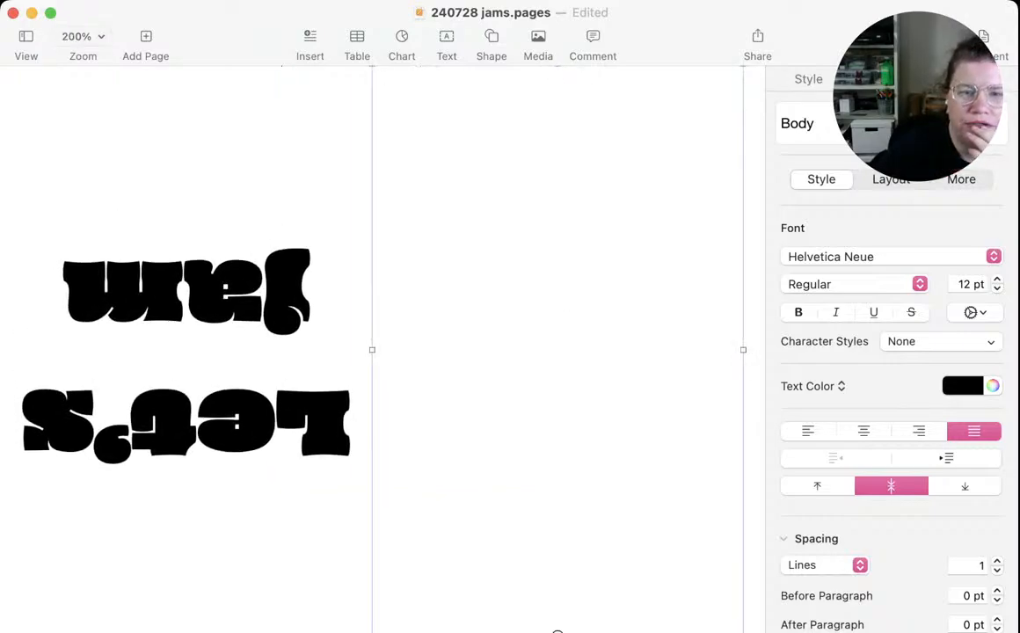
pyautogui.press('super+Tab')
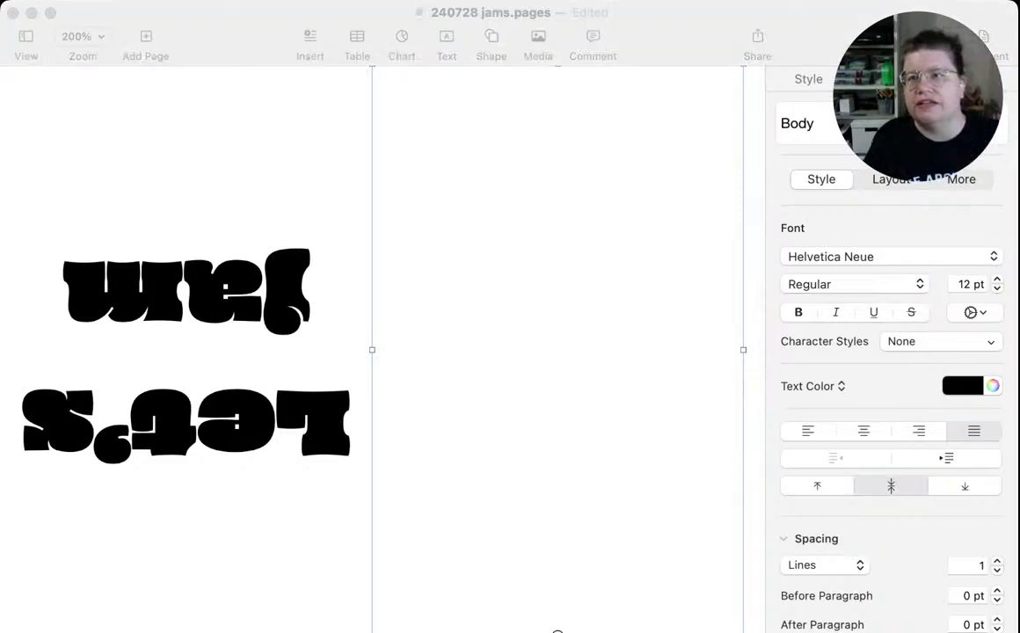
pyautogui.press('super+Tab')
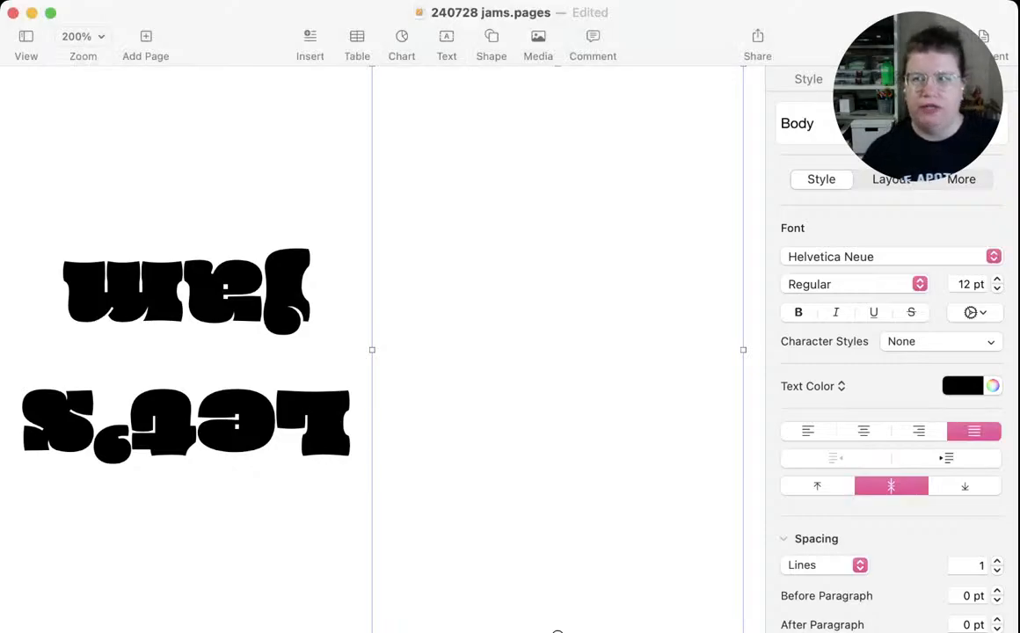
pyautogui.scroll(-1, 356, 320)
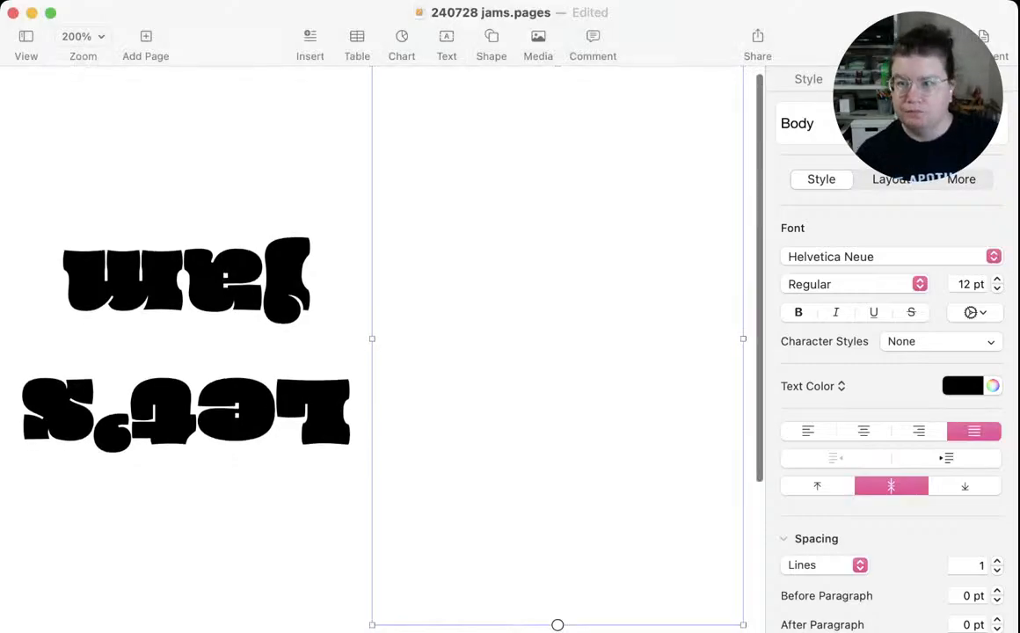
# Start the credits in the empty panel with "This zine was written and designed by" followed by the author's full name
pyautogui.click(720, 337)
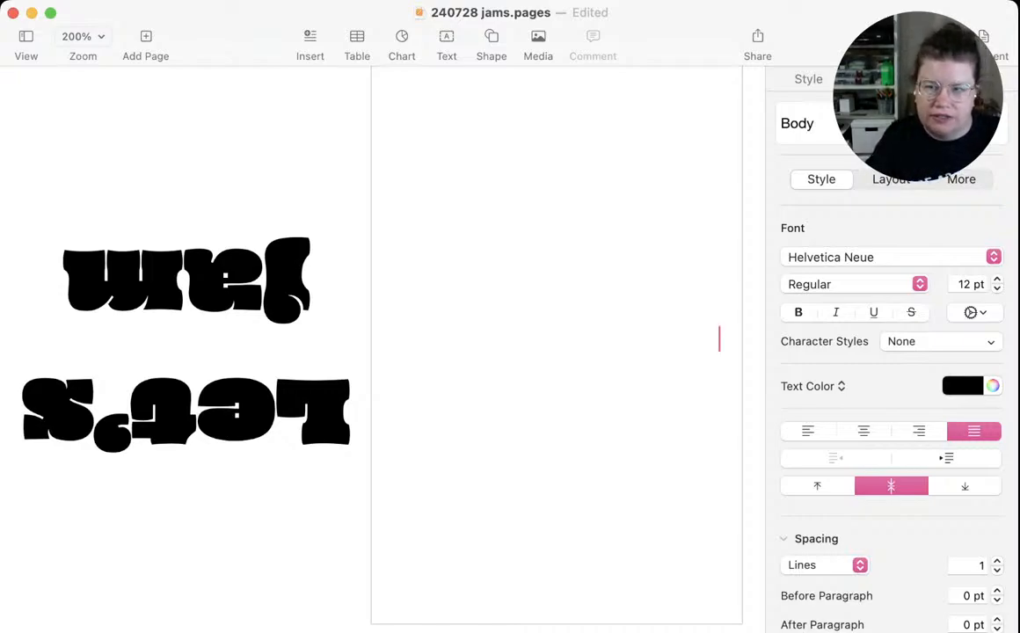
pyautogui.write('Thi')
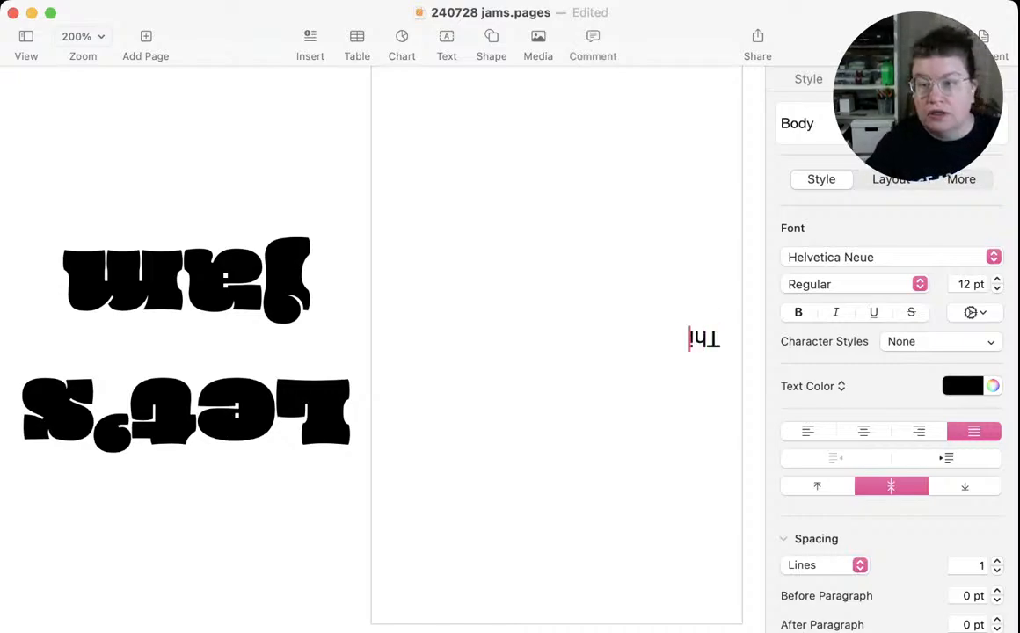
pyautogui.write('s is')
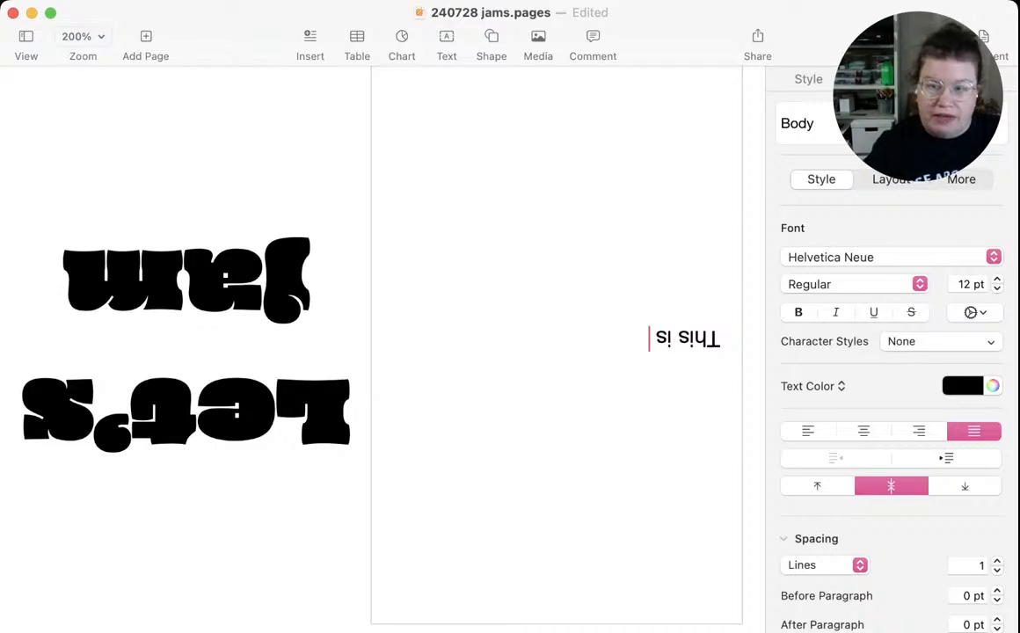
pyautogui.press('BackSpace')
pyautogui.press('BackSpace')
pyautogui.write('zine wa')
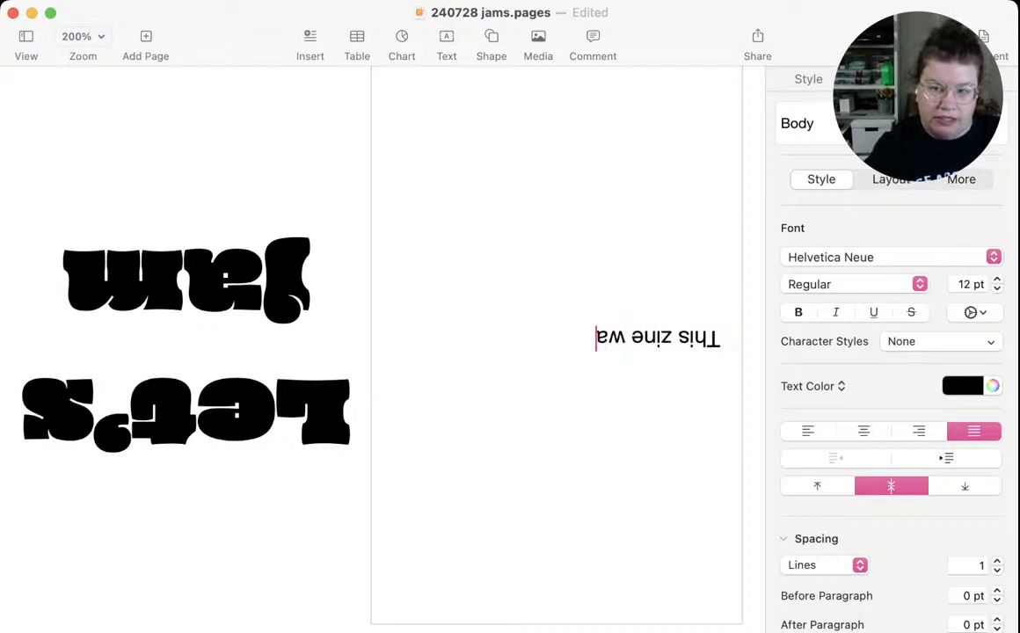
pyautogui.write('s written a')
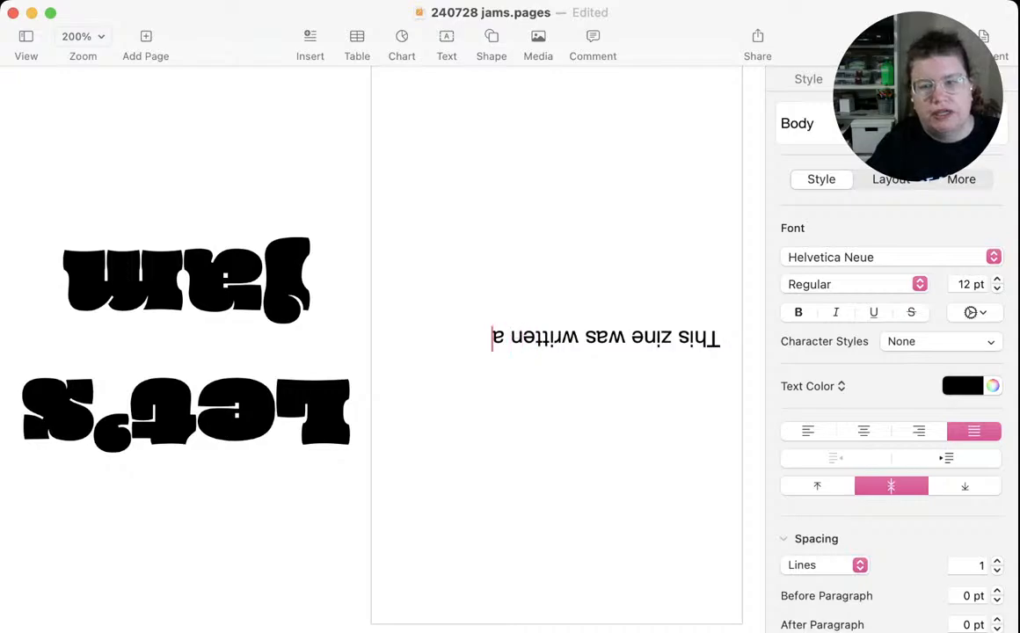
pyautogui.write('nd designed')
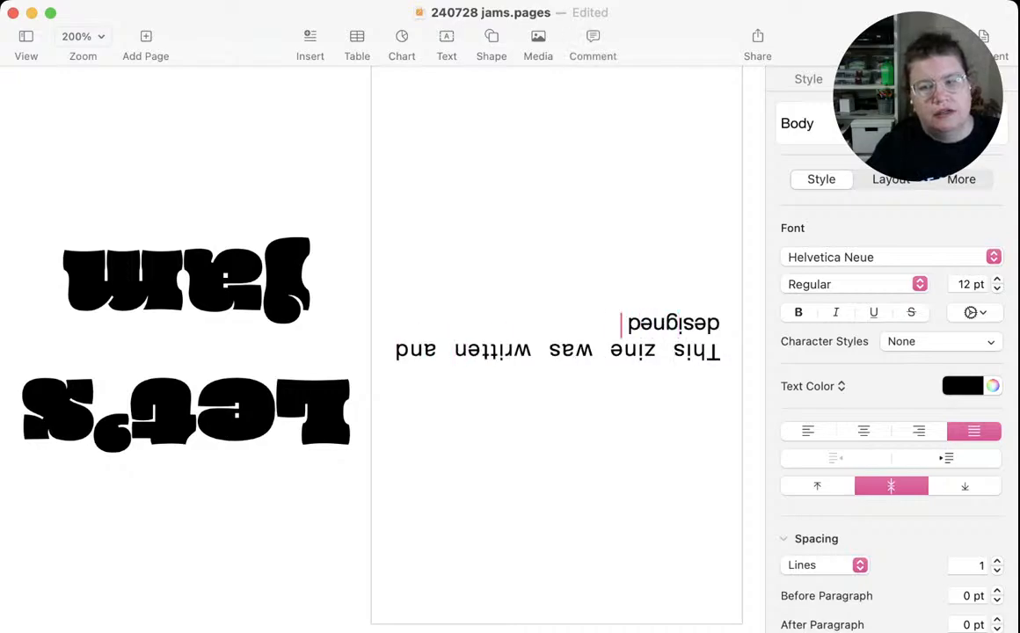
pyautogui.write(' by Jess Dri')
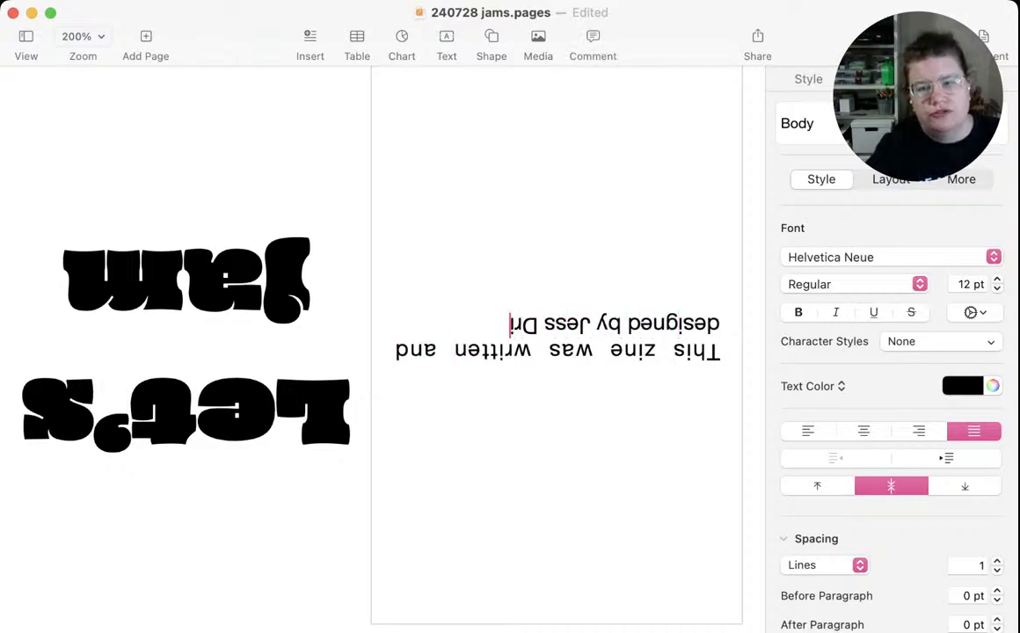
pyautogui.write('scoll')
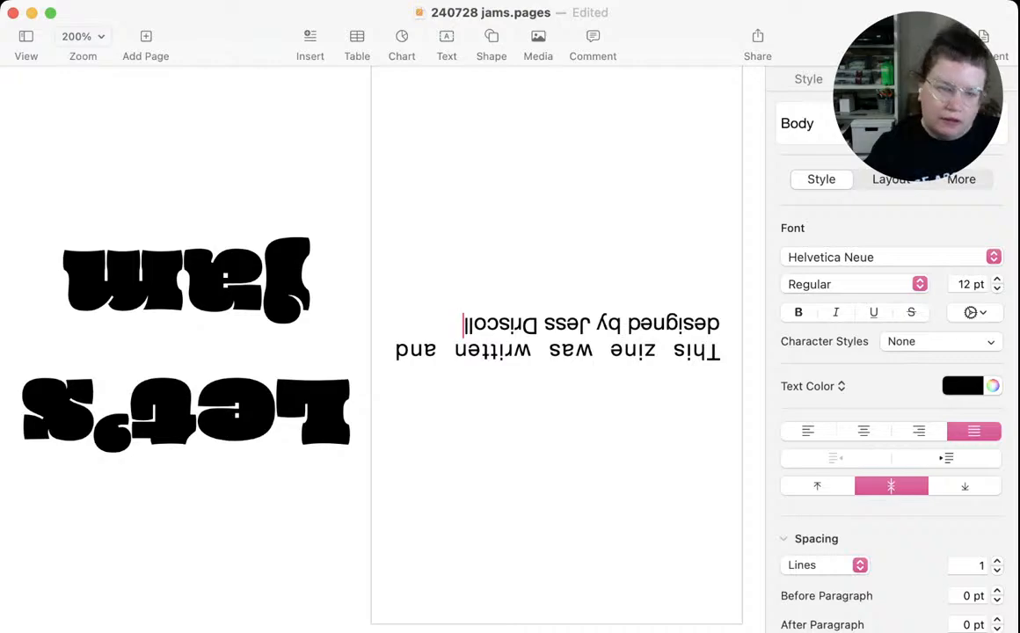
# Finish the first credits sentence with "on Sunday, July 28, 2024."
pyautogui.write('on S')
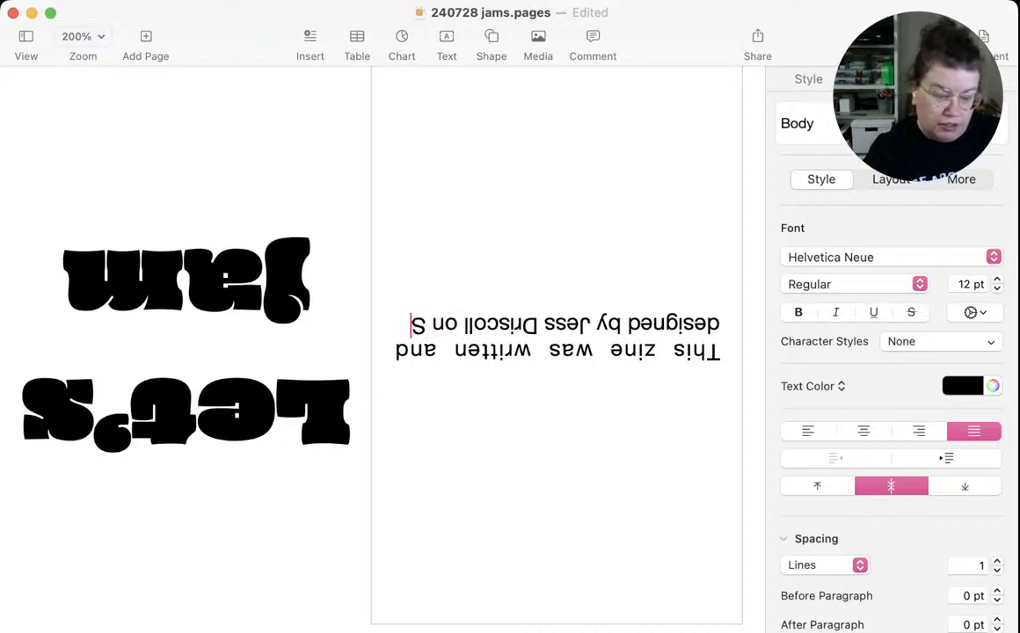
pyautogui.write('unday, J')
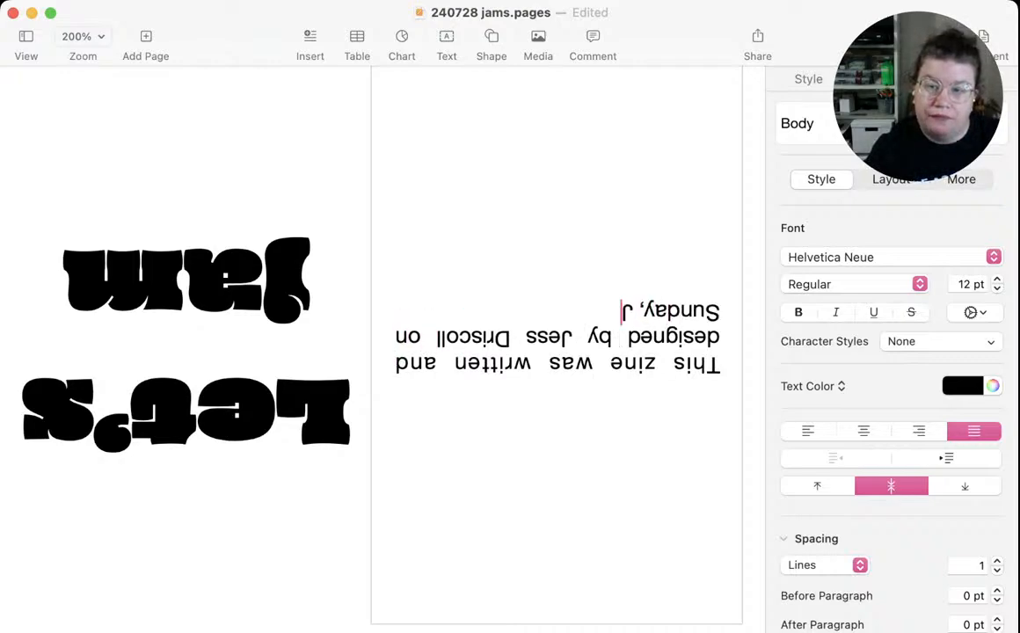
pyautogui.write('uly 2')
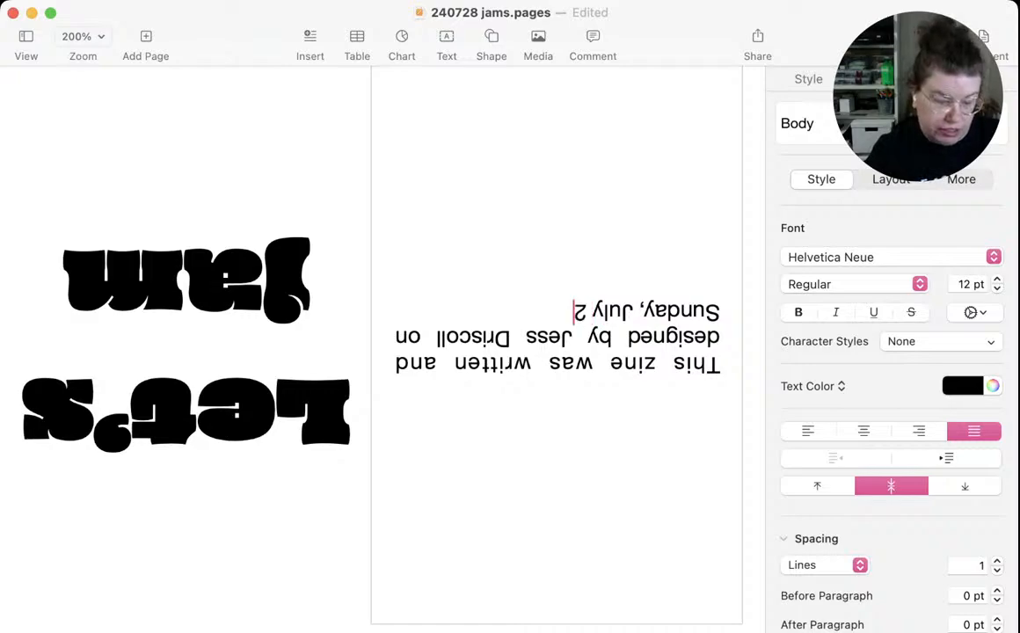
pyautogui.write('8, 2024.')
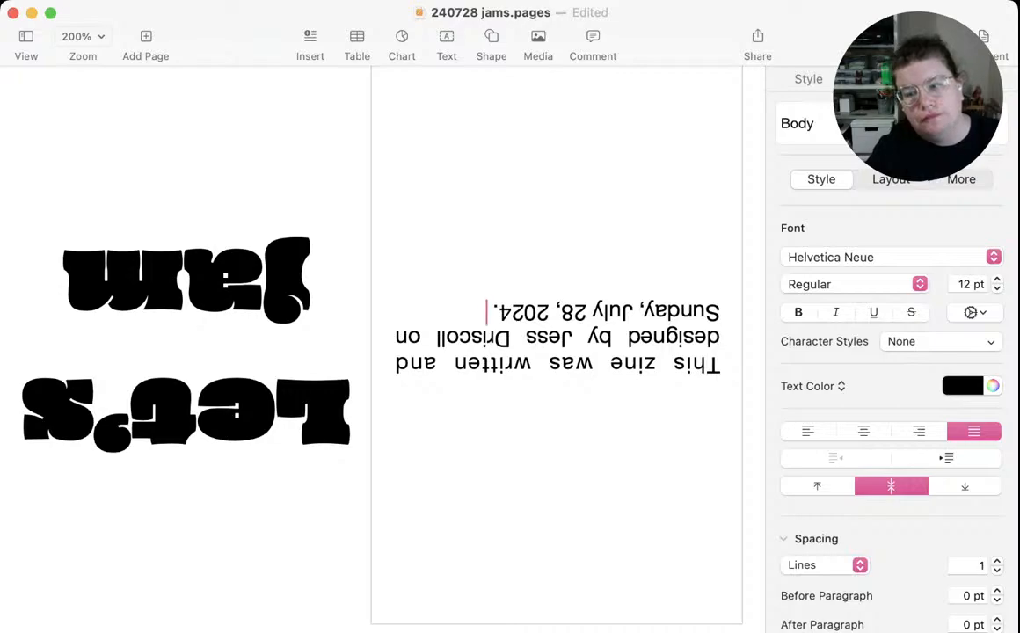
pyautogui.write(' The')
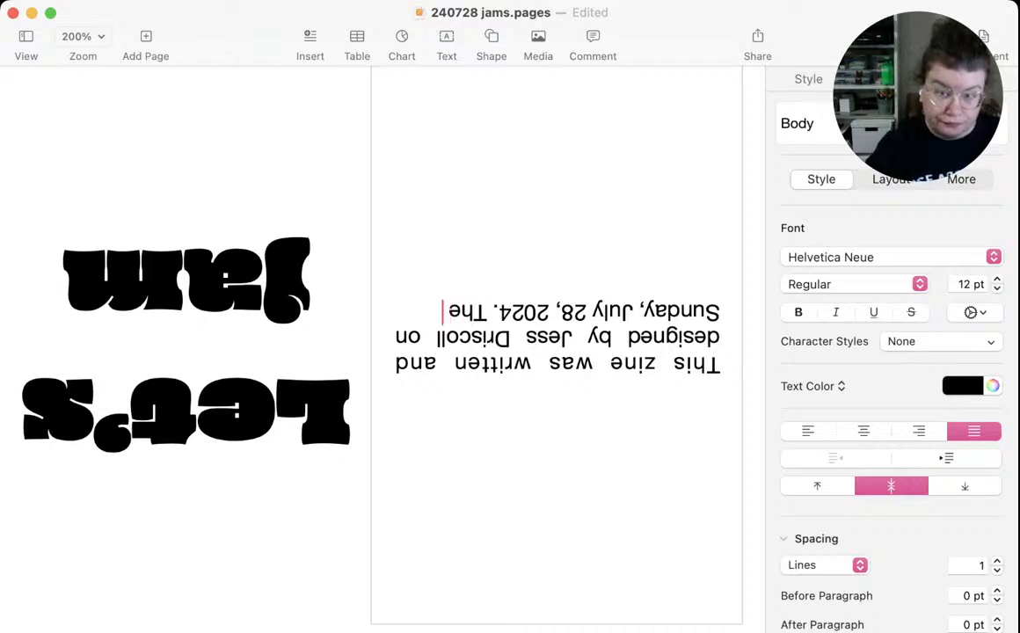
# Begin a second credits sentence reading "This zine was made live on a YouTube stream"
pyautogui.press('BackSpace')
pyautogui.write('is zi')
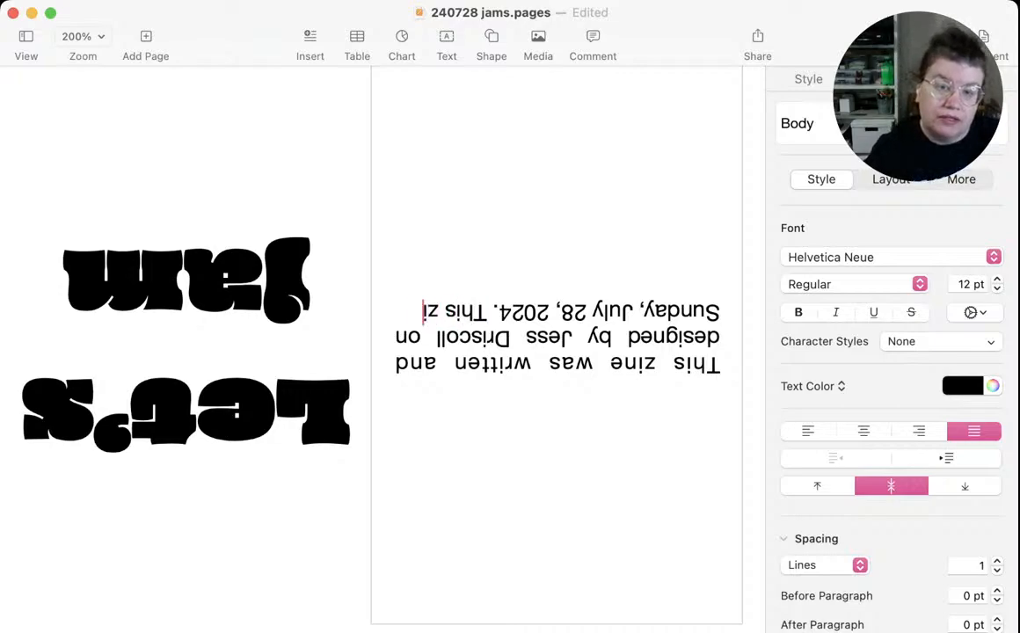
pyautogui.write('ne was made')
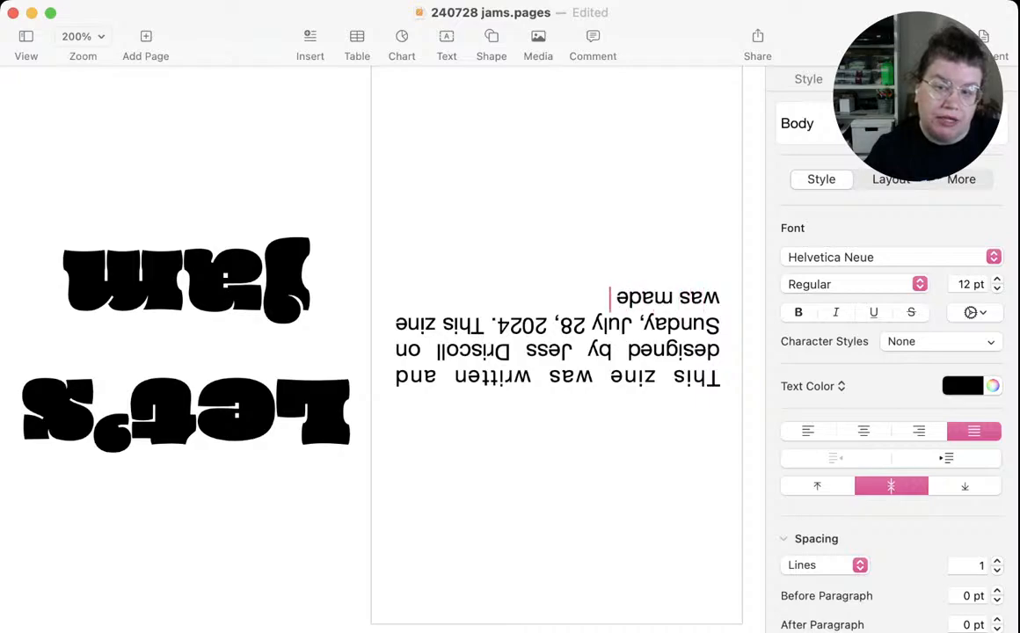
pyautogui.write(' live on a')
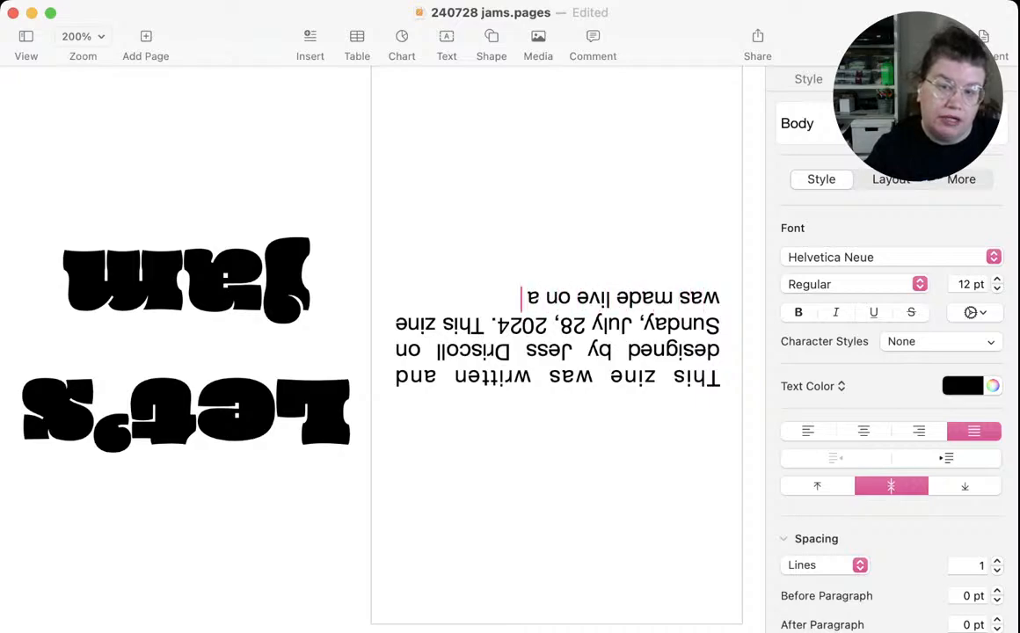
pyautogui.write(' Tou')
pyautogui.press('BackSpace')
pyautogui.press('BackSpace')
pyautogui.press('BackSpace')
pyautogui.press('BackSpace')
pyautogui.write('YouTube')
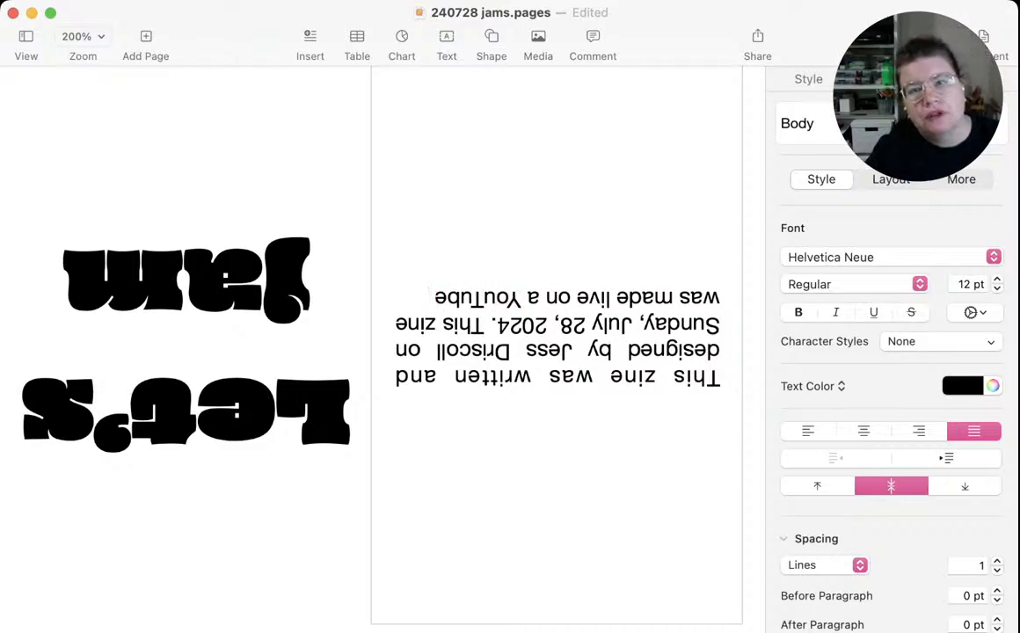
pyautogui.write(' stream')
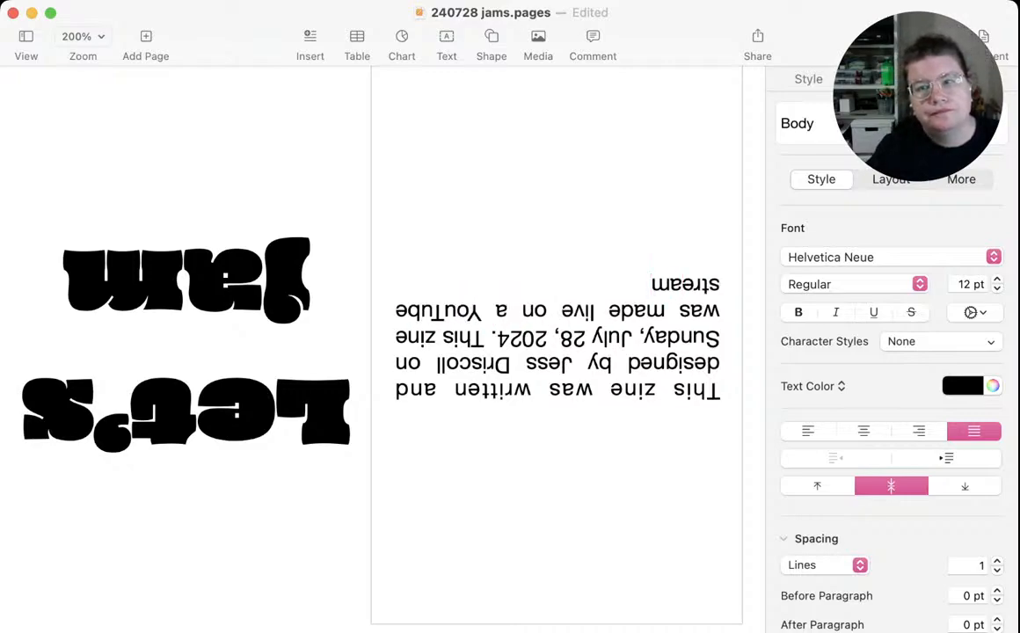
pyautogui.write(' t')
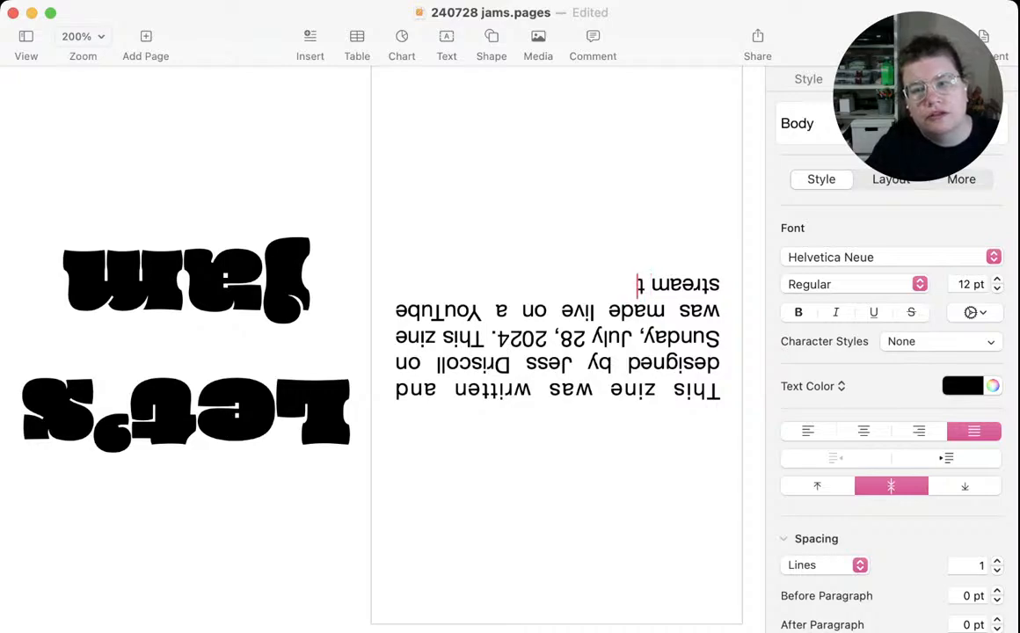
pyautogui.write('o kickoff')
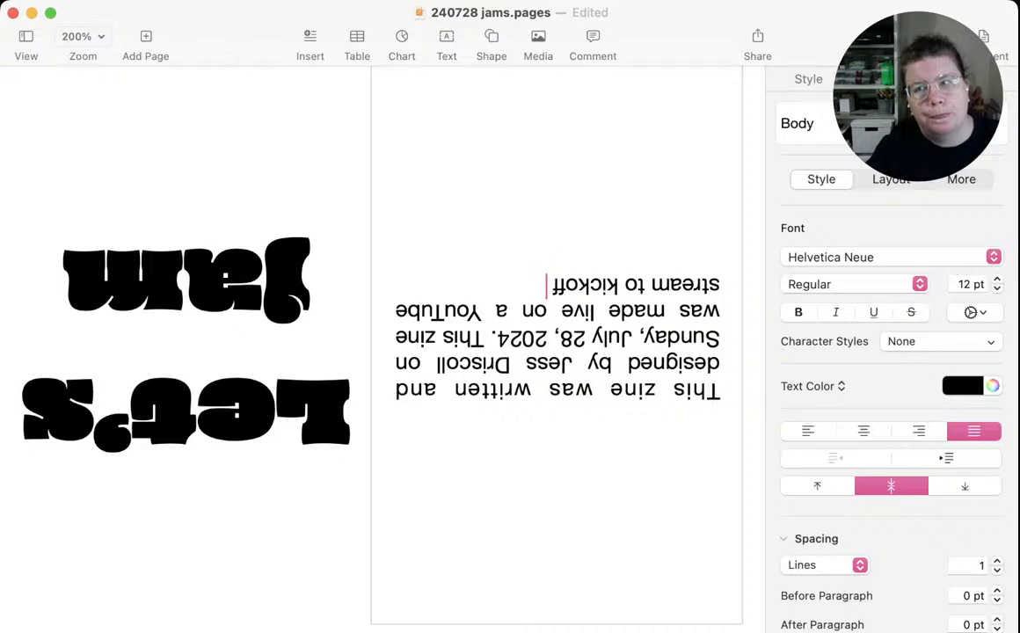
pyautogui.write(' the inau')
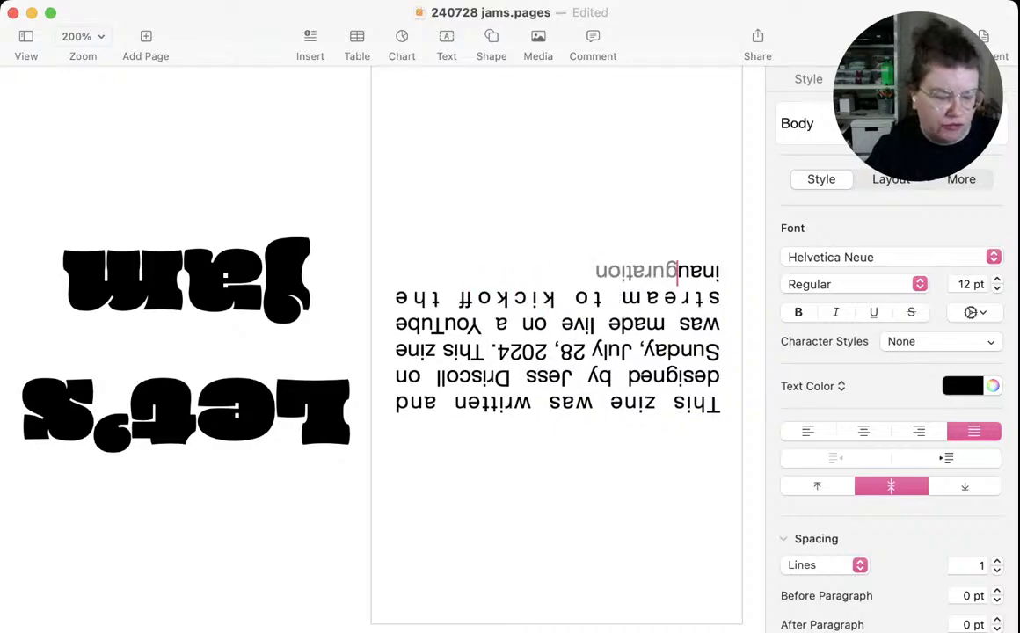
pyautogui.write('gural')
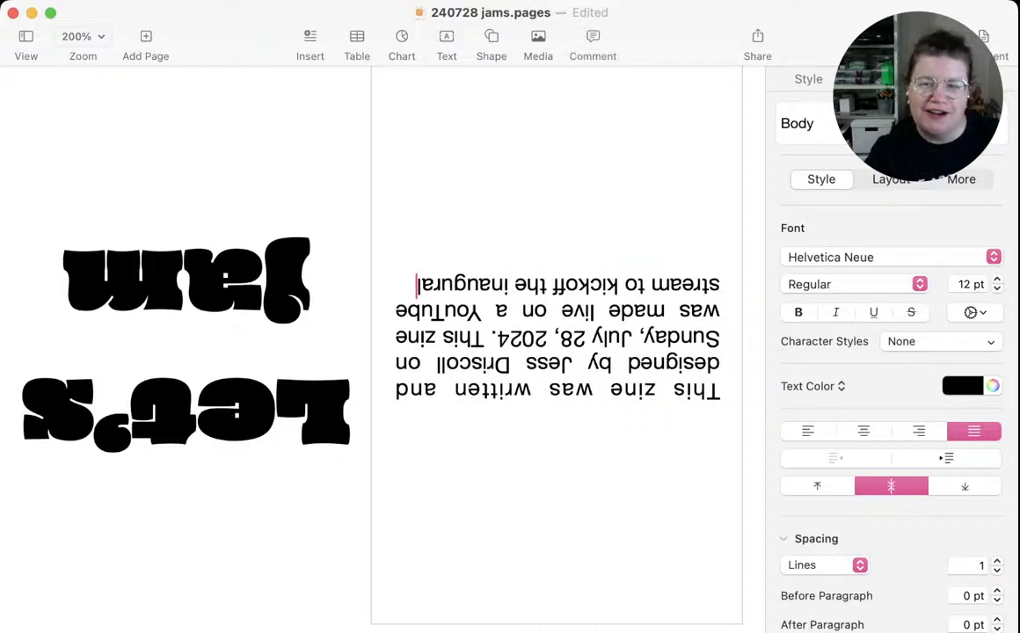
pyautogui.write(' Sun')
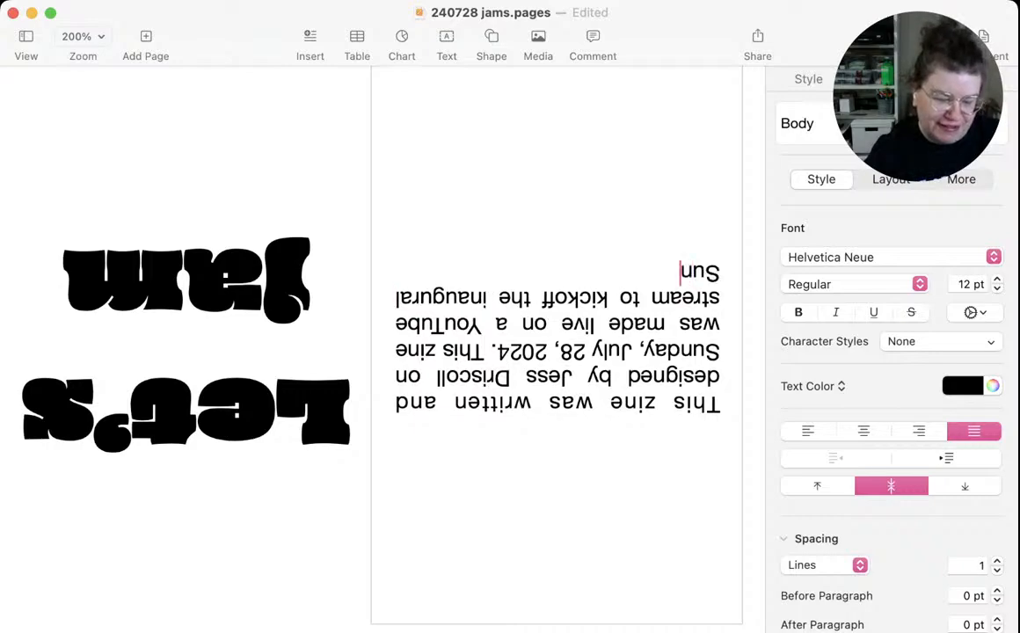
pyautogui.write('day Zine Club Jam.')
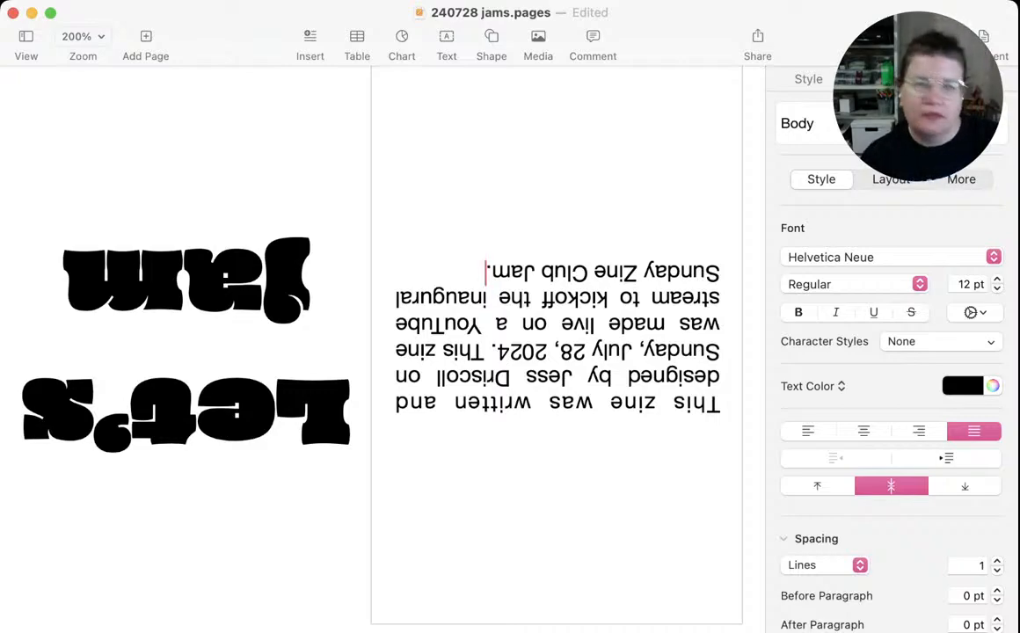
# Try Graphik and Avenir Next on the whole credits paragraph, and set it in the Kiwi Maru font
pyautogui.press('super+a')
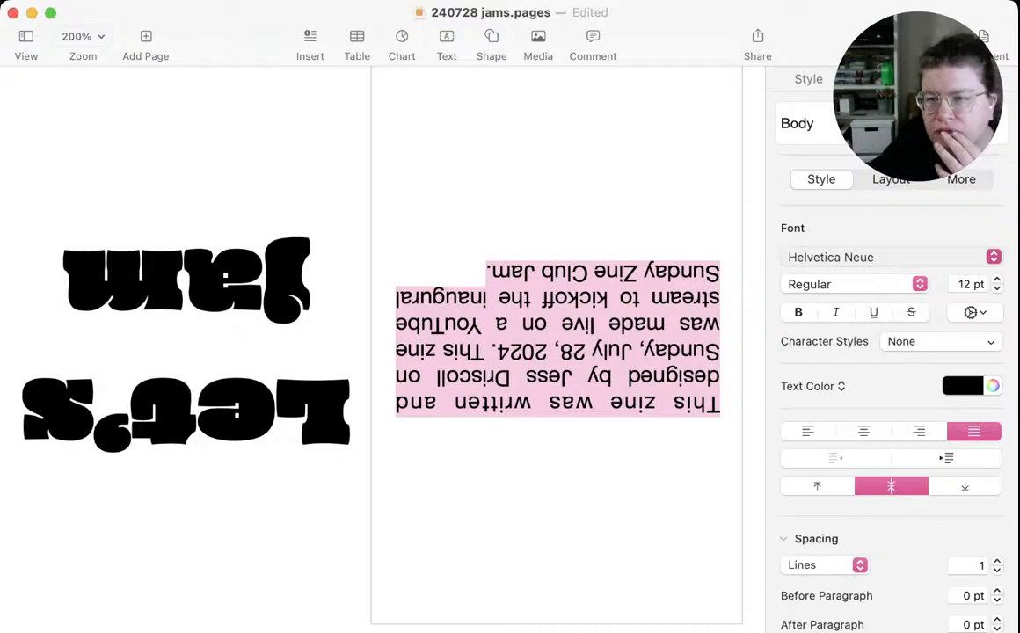
pyautogui.click(831, 257)
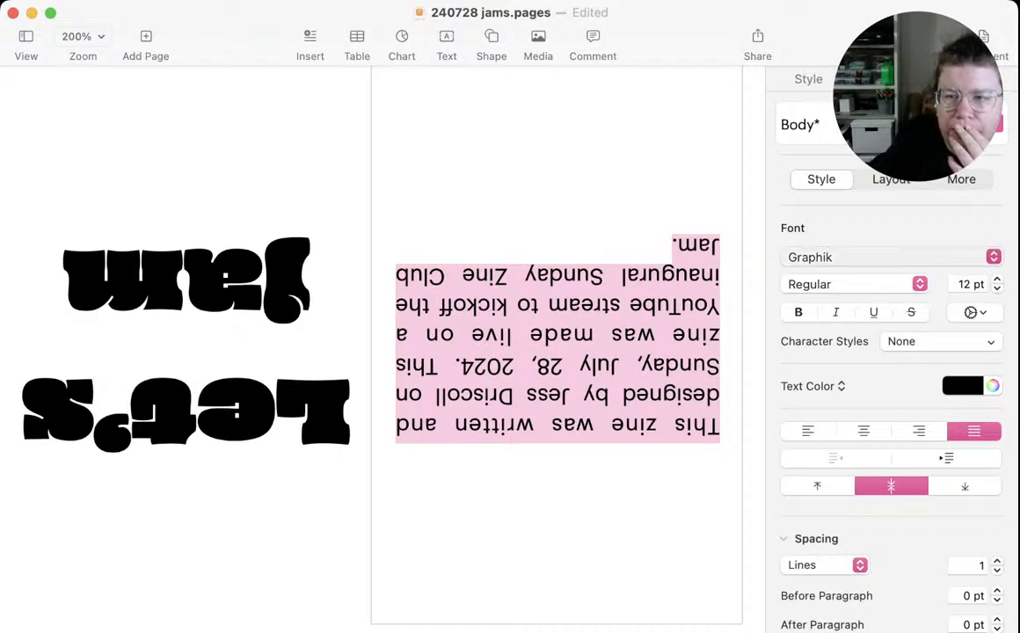
pyautogui.click(880, 257)
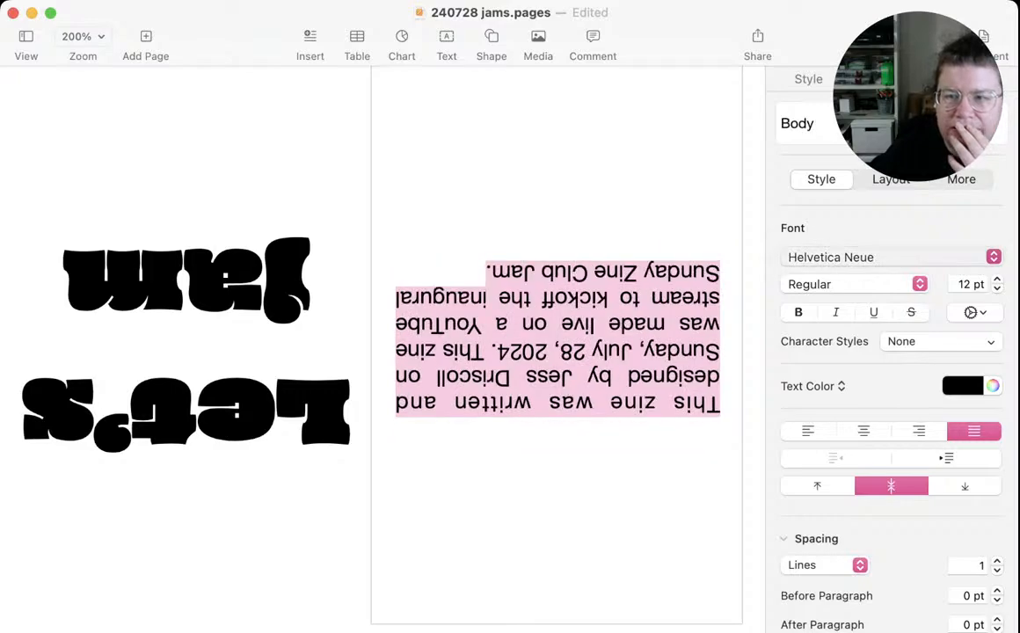
pyautogui.press('super+z')
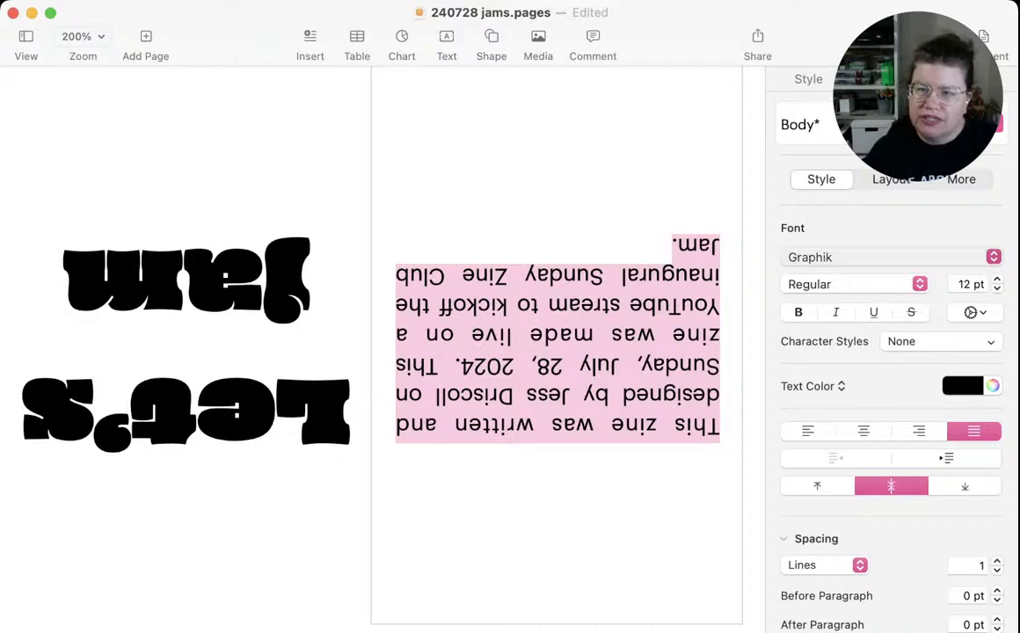
pyautogui.click(809, 233)
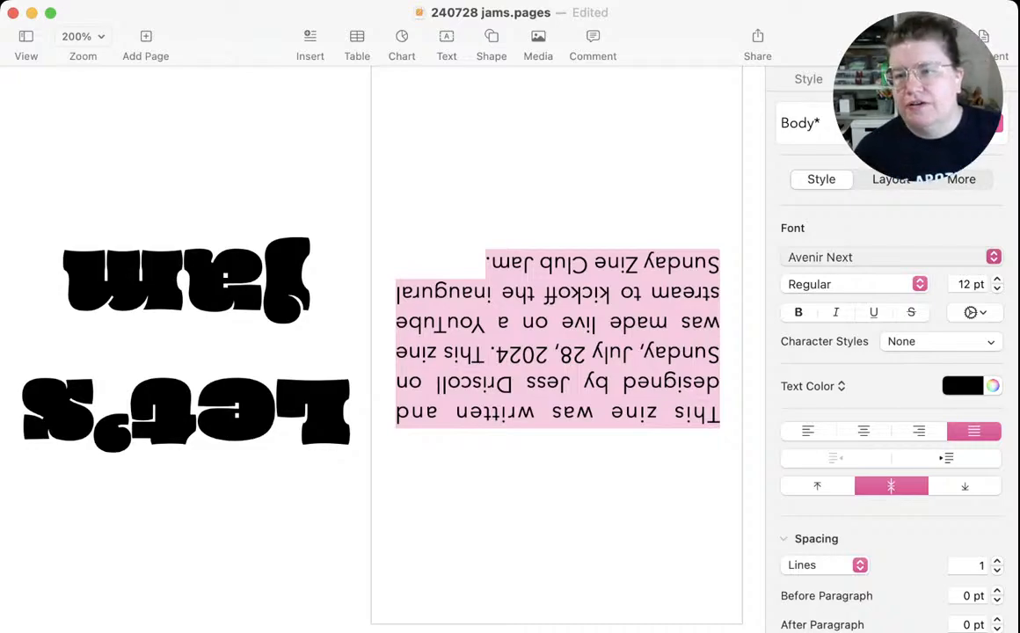
pyautogui.click(845, 422)
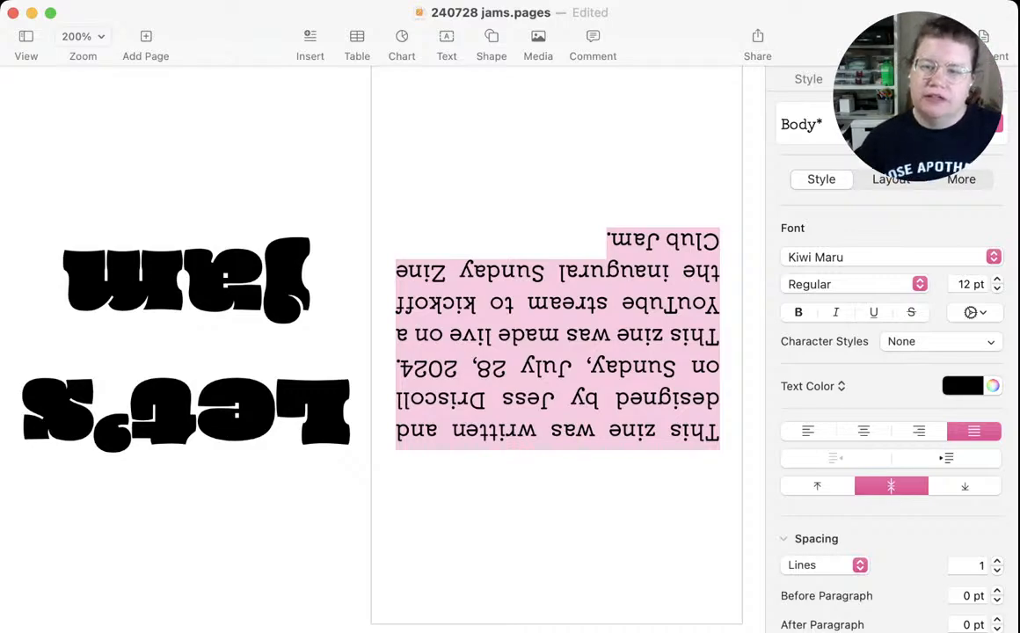
pyautogui.click(719, 431)
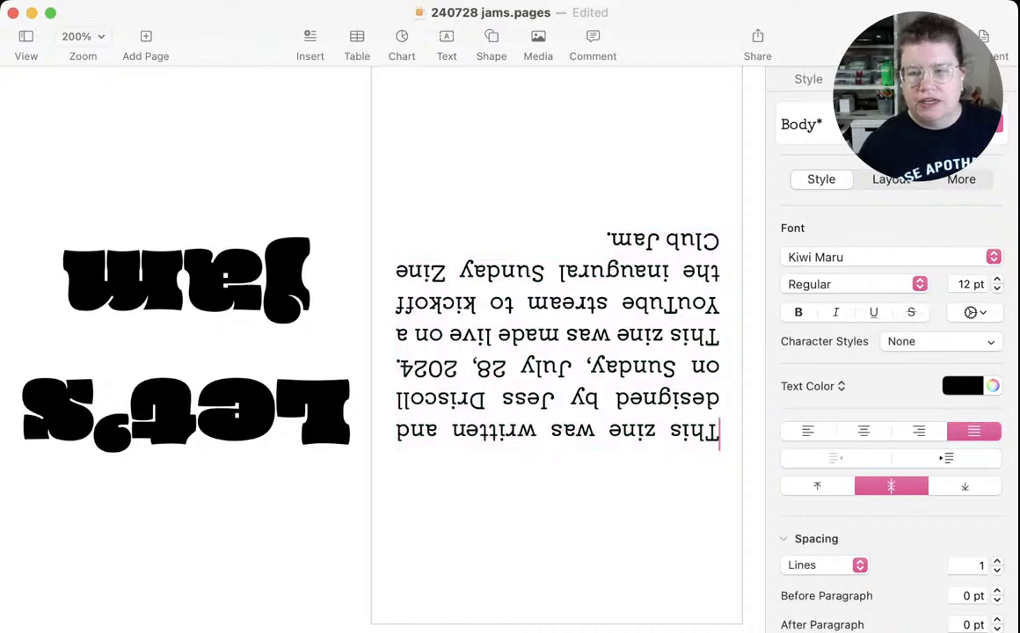
pyautogui.scroll(-2, 383, 349)
pyautogui.scroll(-8, 382, 349)
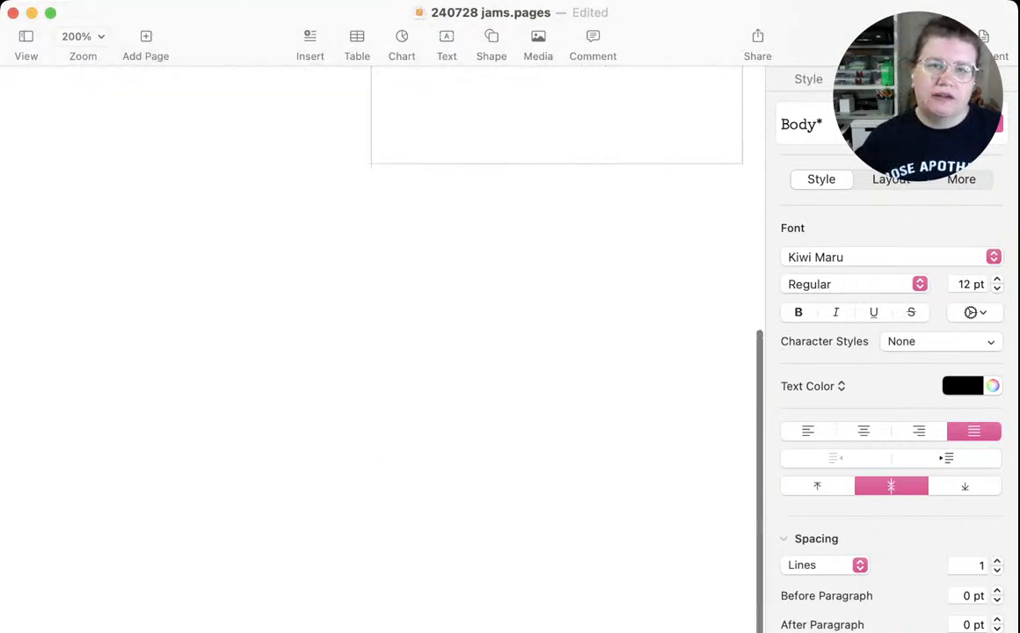
pyautogui.click(187, 423)
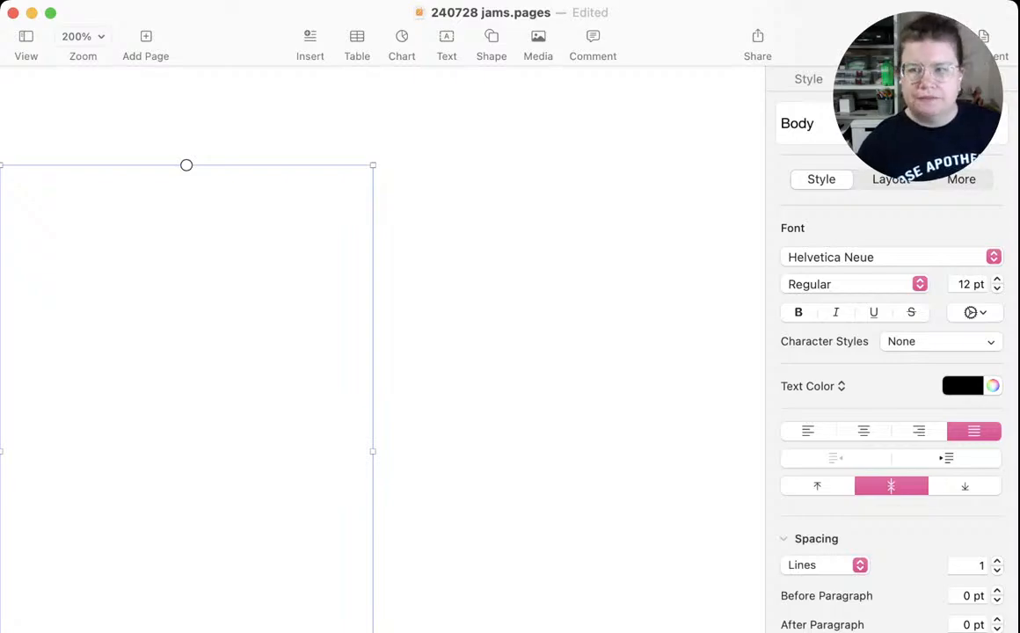
pyautogui.scroll(10, 383, 350)
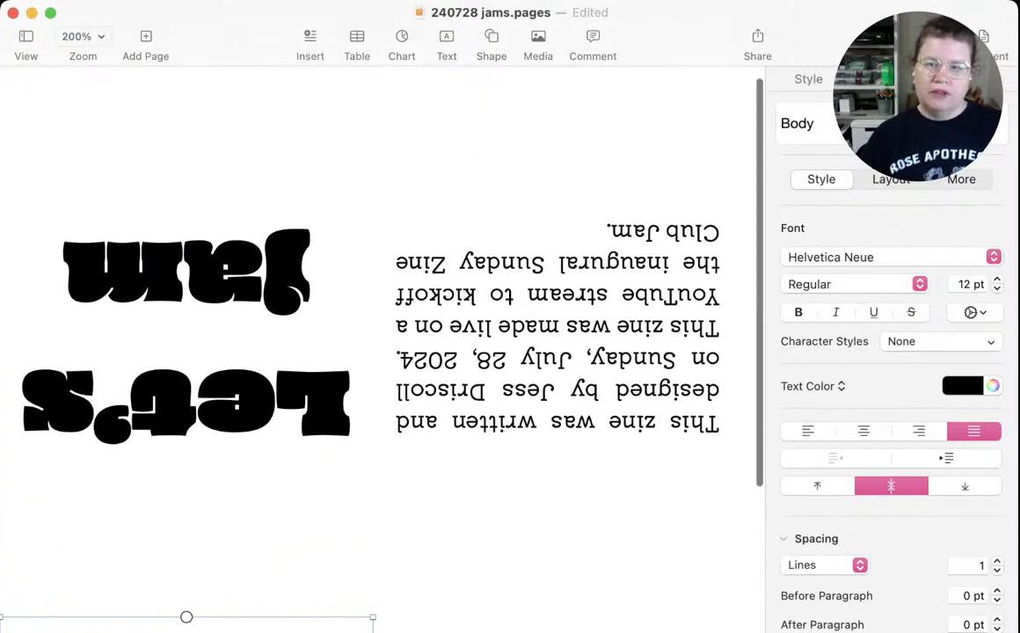
# Apply a Heading paragraph style to the entire credits paragraph
pyautogui.click(558, 330)
pyautogui.doubleClick(588, 328)
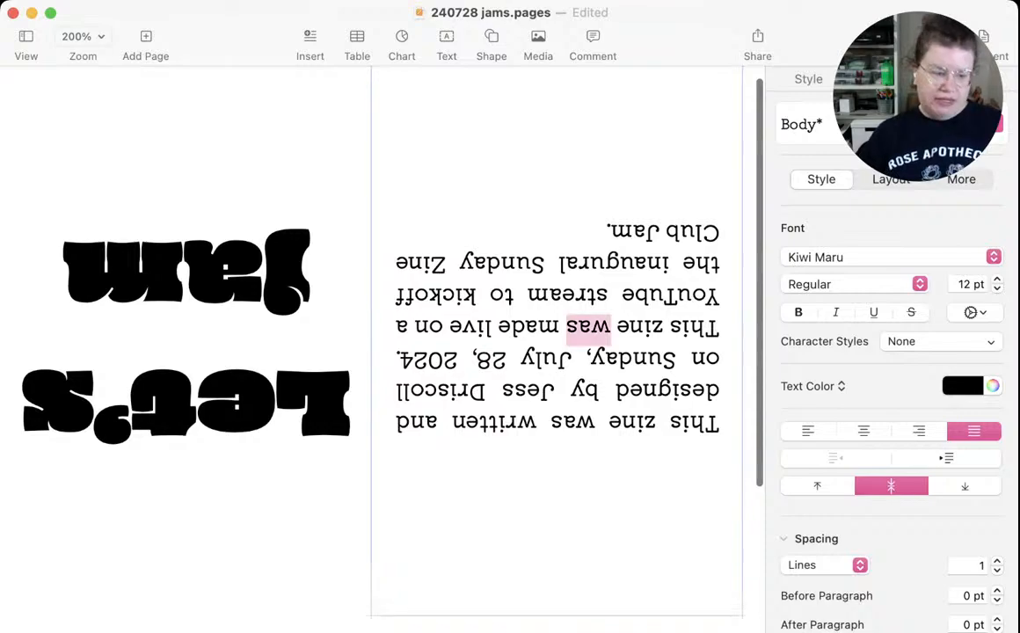
pyautogui.press('super+a')
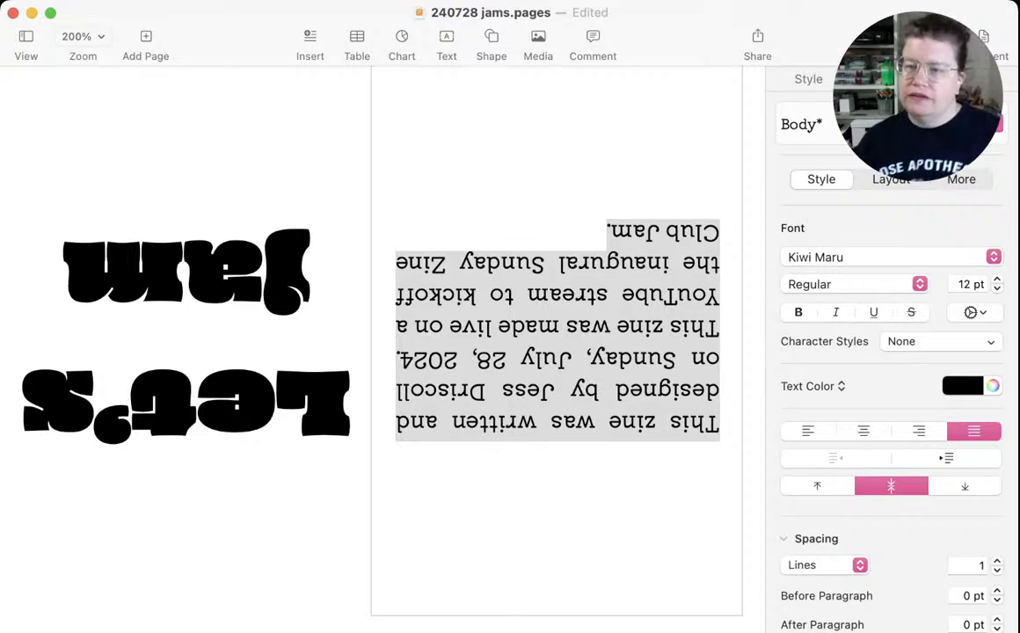
pyautogui.click(844, 255)
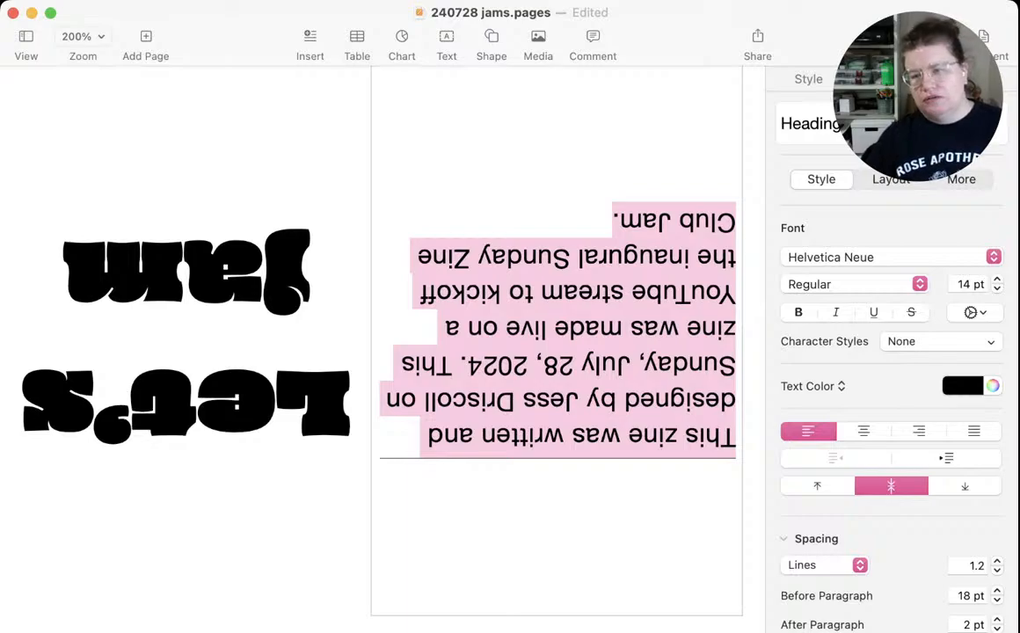
# Inspect the credits paragraph's text style settings and its text box's fill and border settings for the source of the line
pyautogui.click(565, 437)
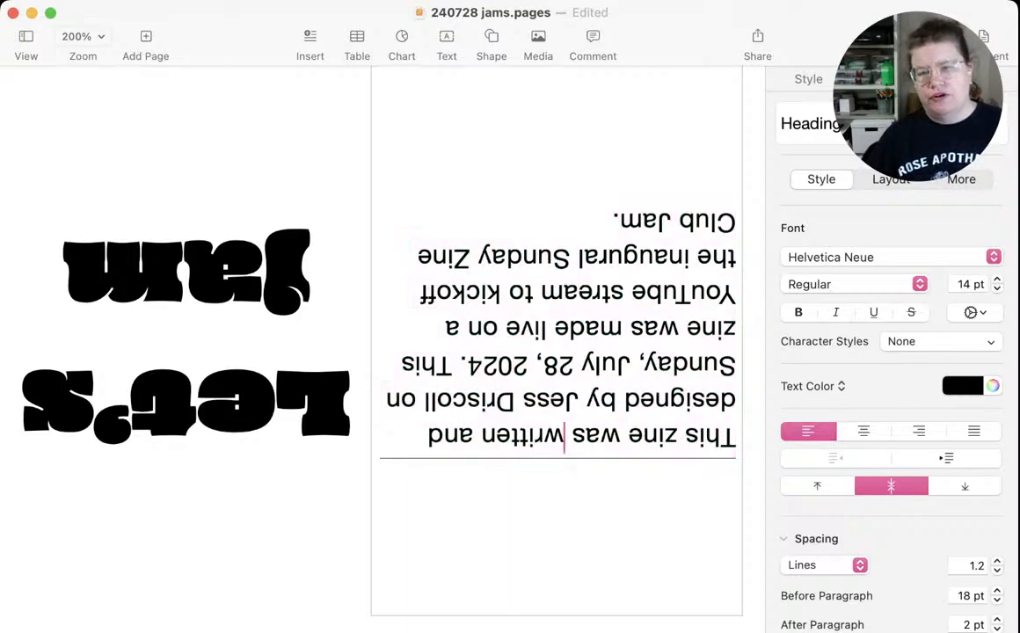
pyautogui.click(419, 437)
pyautogui.moveTo(419, 438); pyautogui.dragTo(736, 437)
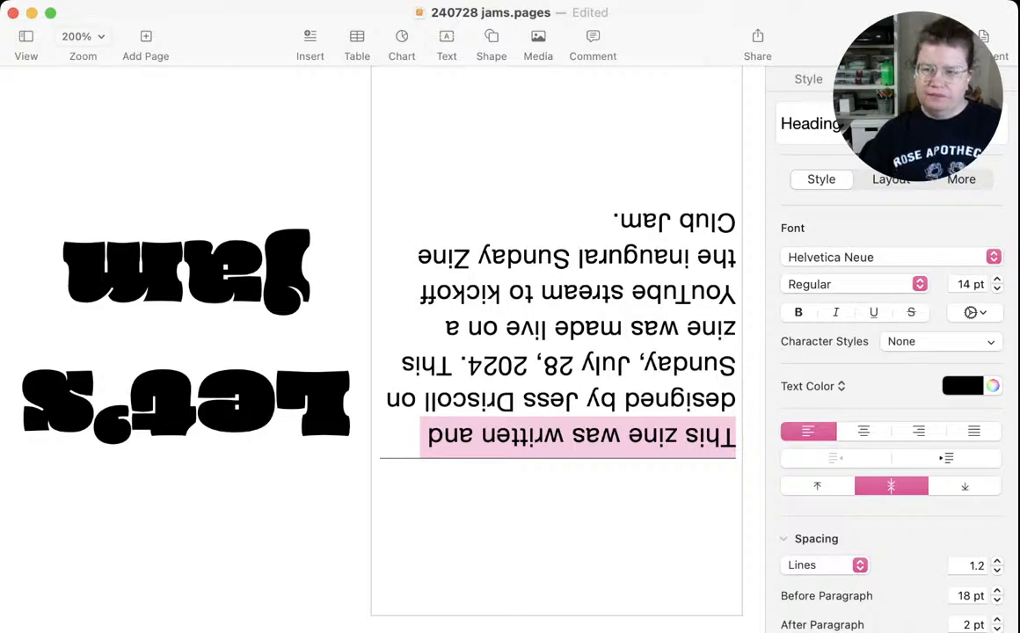
pyautogui.press('super+a')
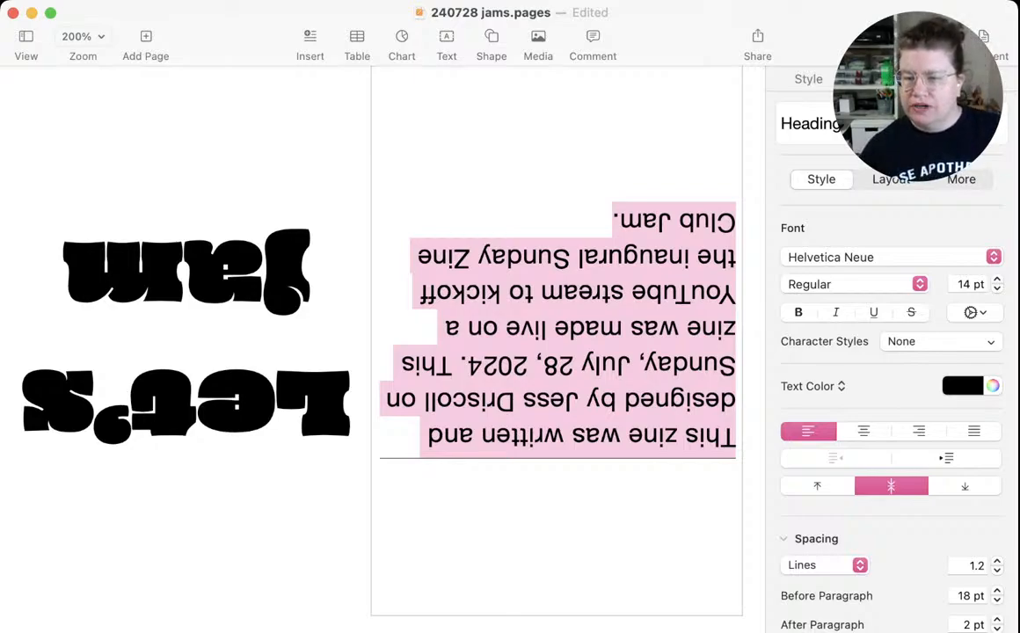
pyautogui.scroll(-3, 891, 395)
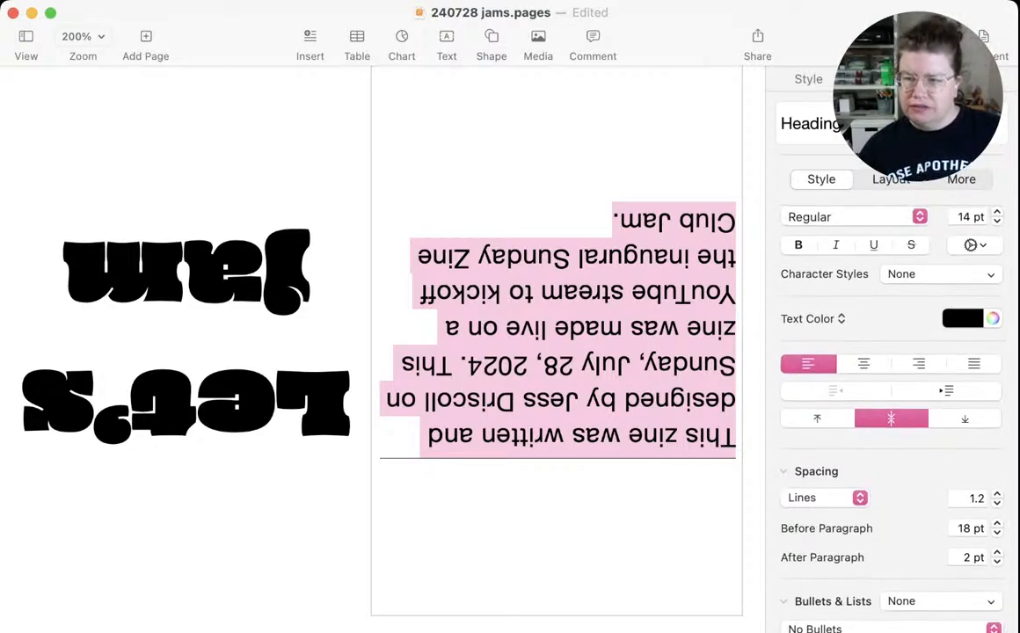
pyautogui.scroll(3, 891, 396)
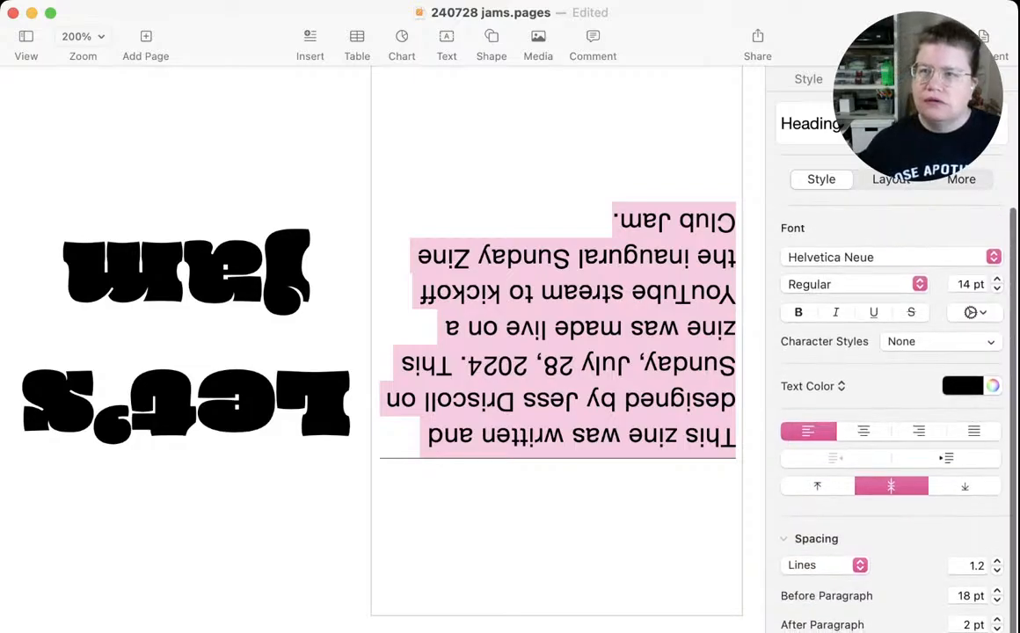
pyautogui.click(809, 80)
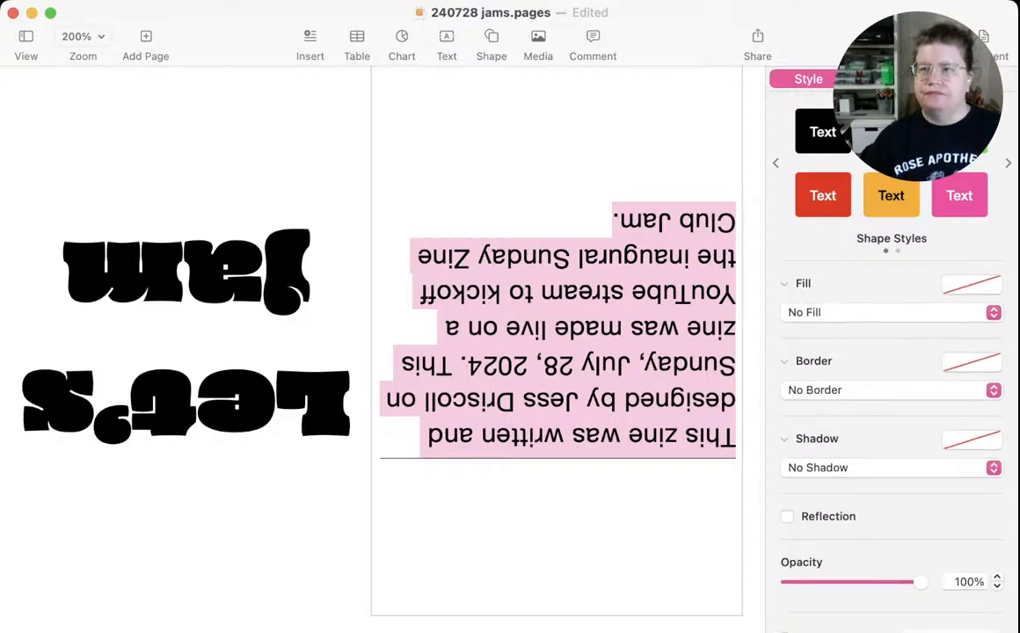
pyautogui.click(886, 79)
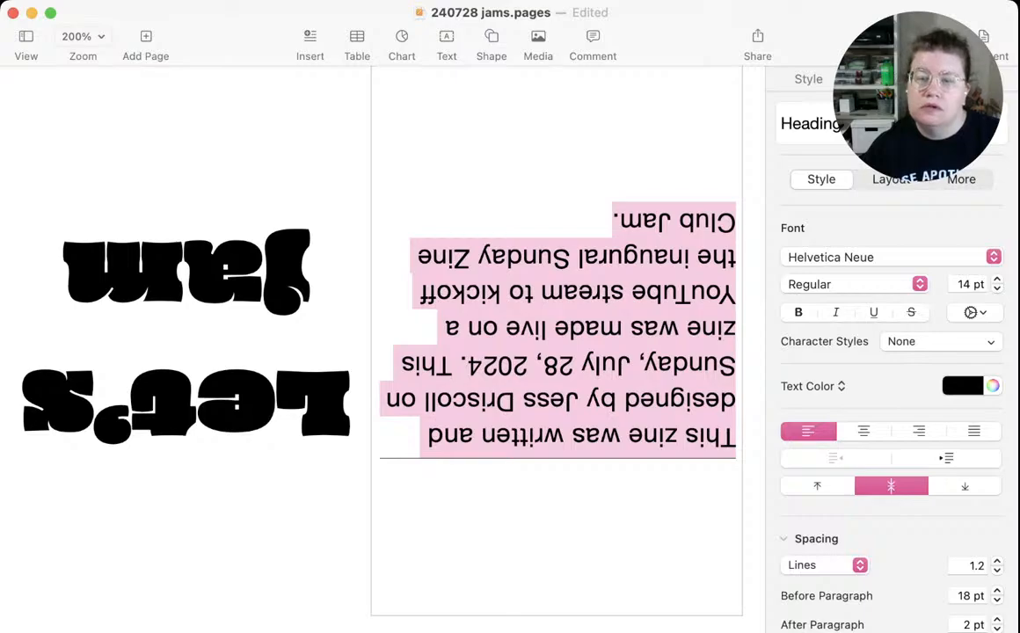
# Set the paragraph border of the whole credits text to None
pyautogui.click(587, 402)
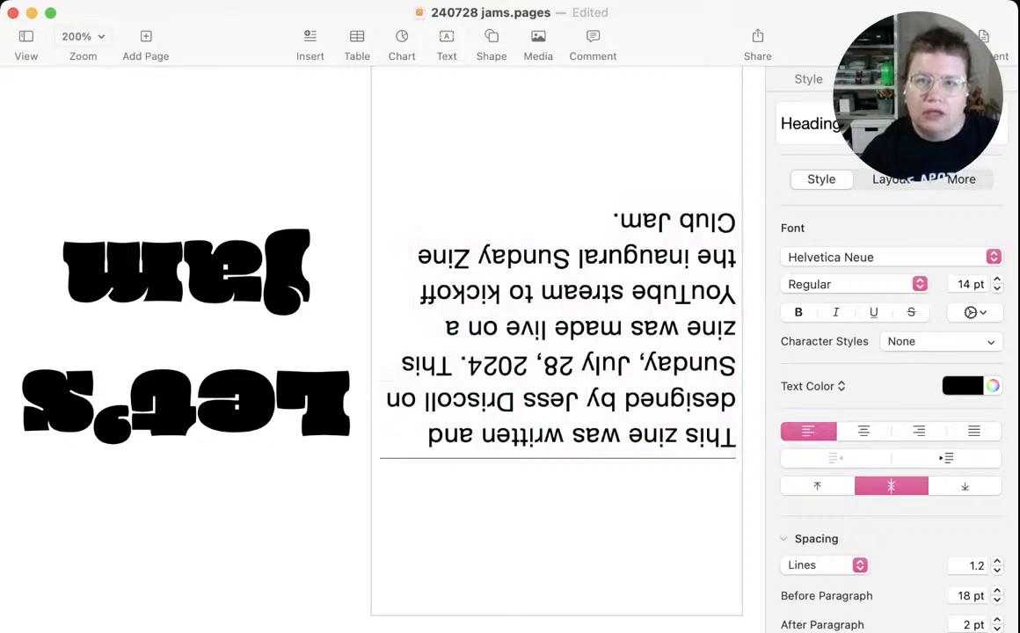
pyautogui.press('super+a')
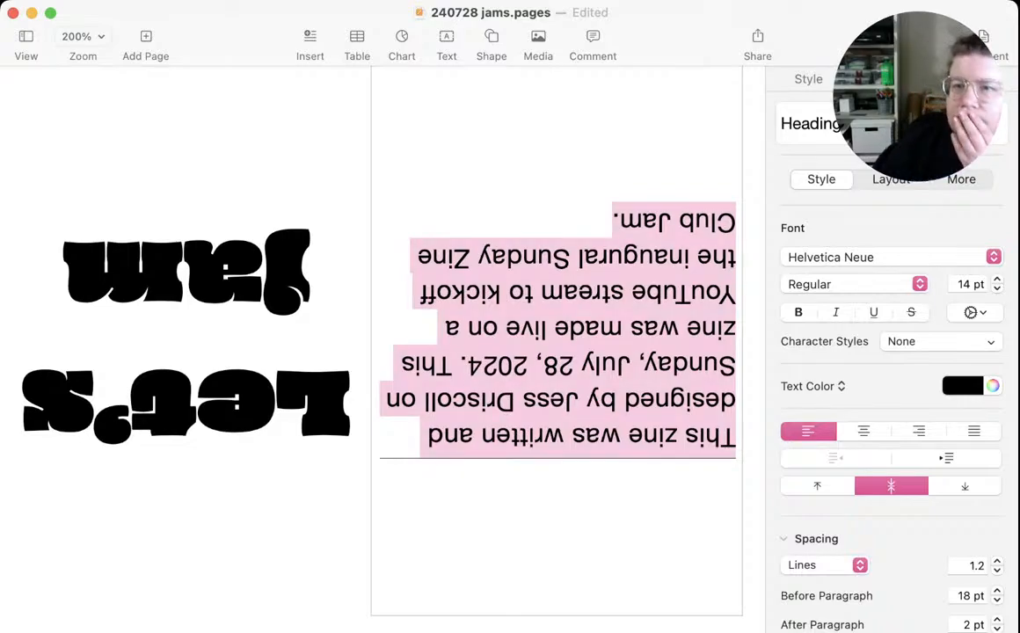
pyautogui.click(891, 179)
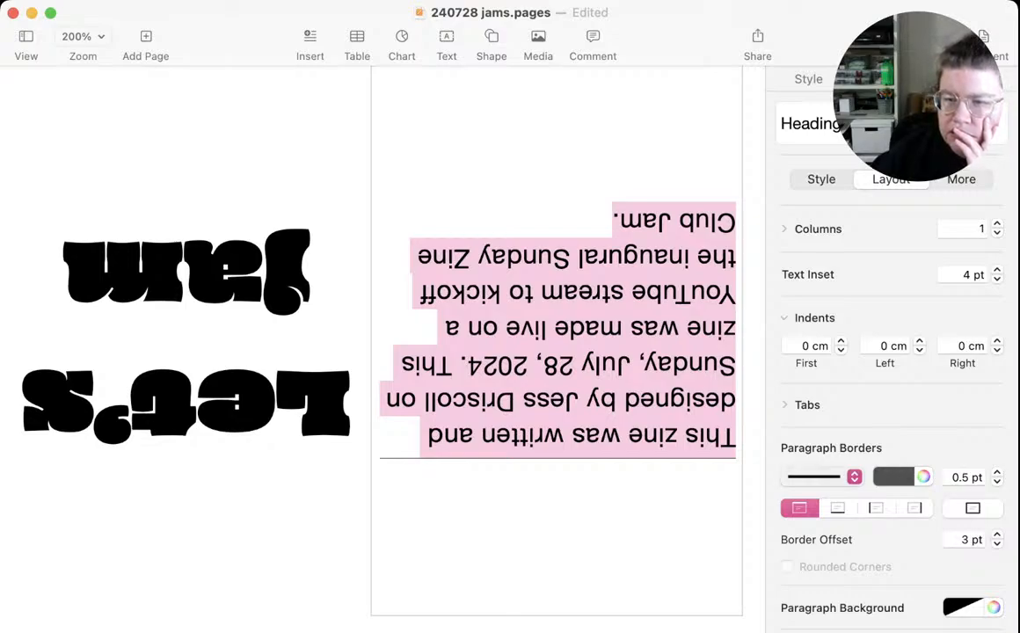
pyautogui.click(822, 477)
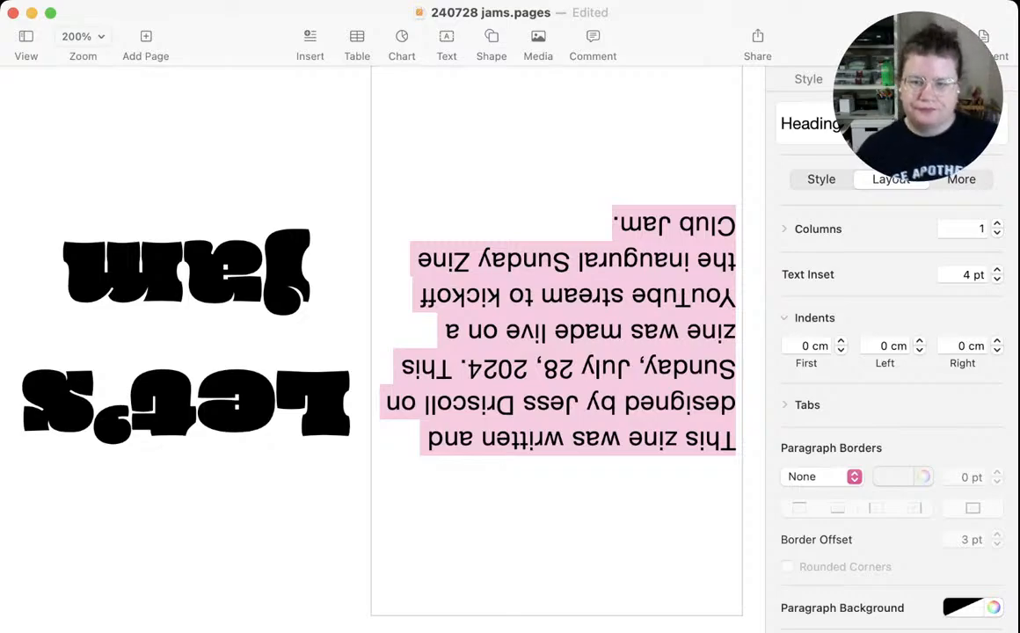
pyautogui.click(626, 438)
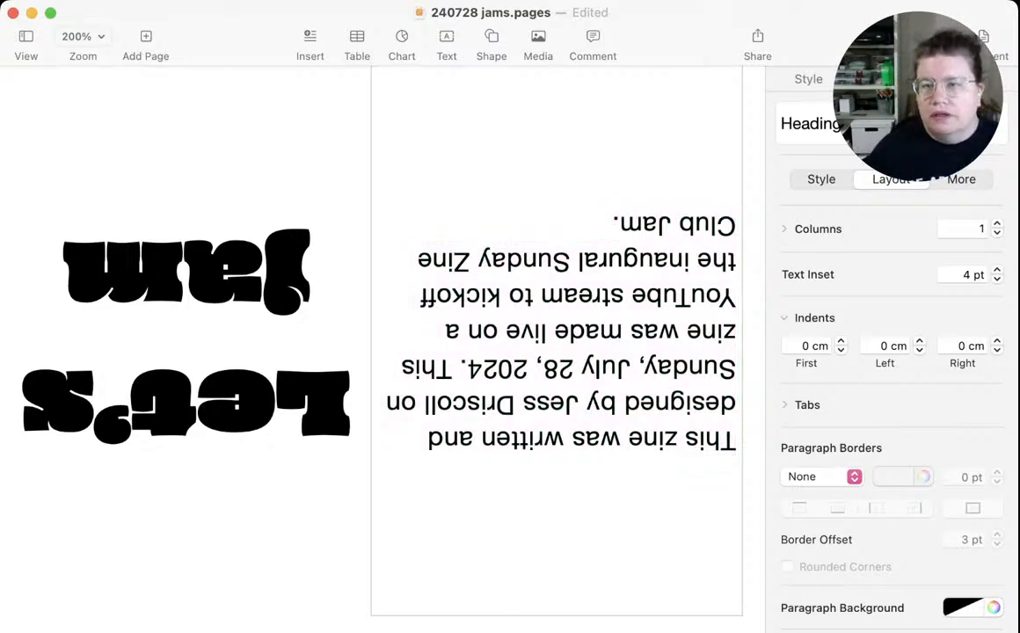
# Set the whole credits paragraph in the Kiwi Maru font and justify it
pyautogui.click(617, 406)
pyautogui.press('super+a')
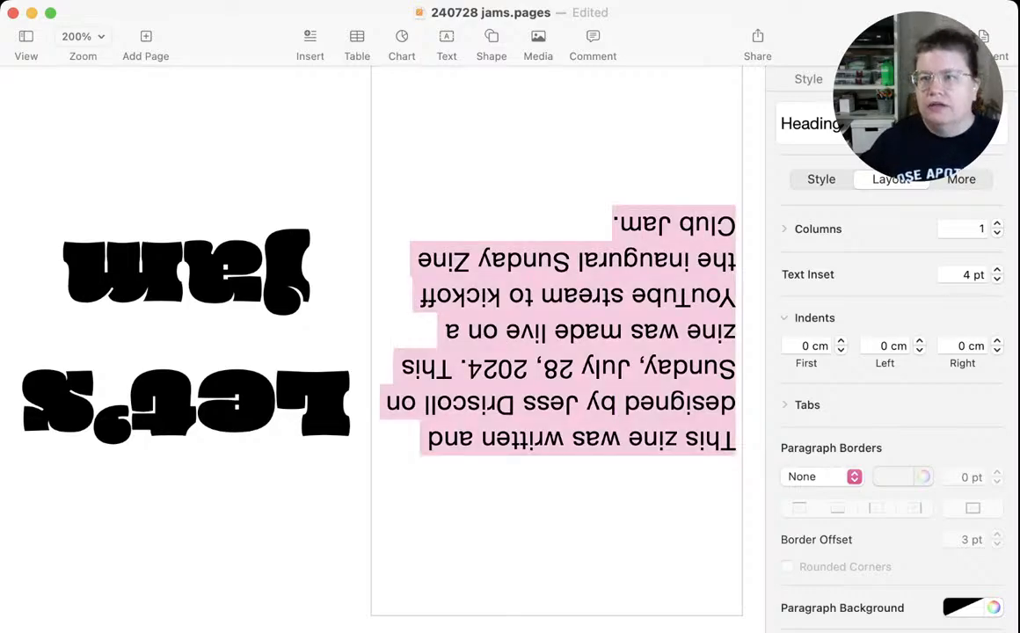
pyautogui.click(821, 179)
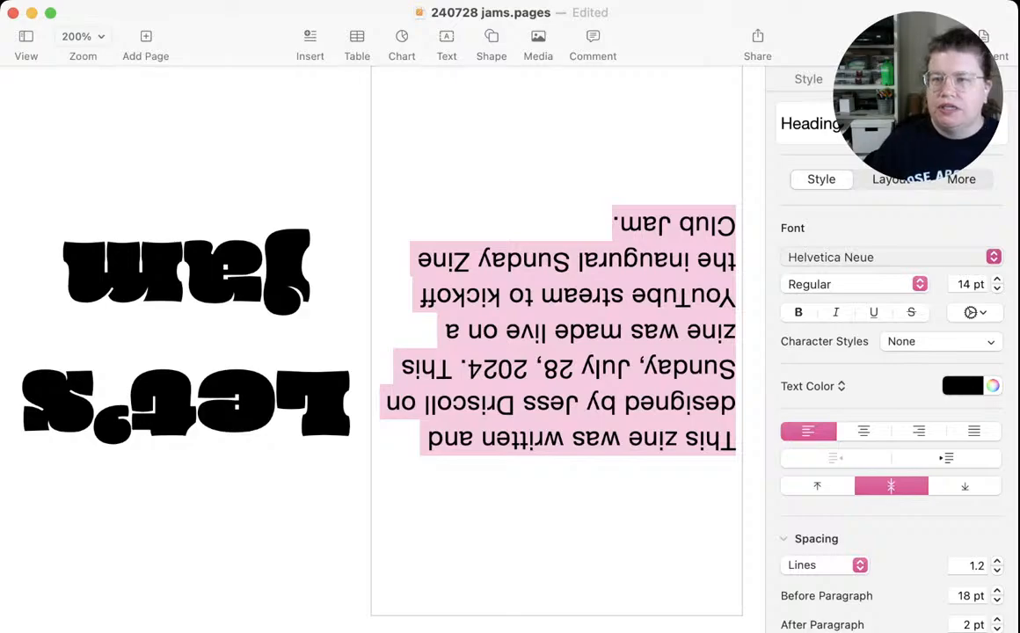
pyautogui.click(880, 258)
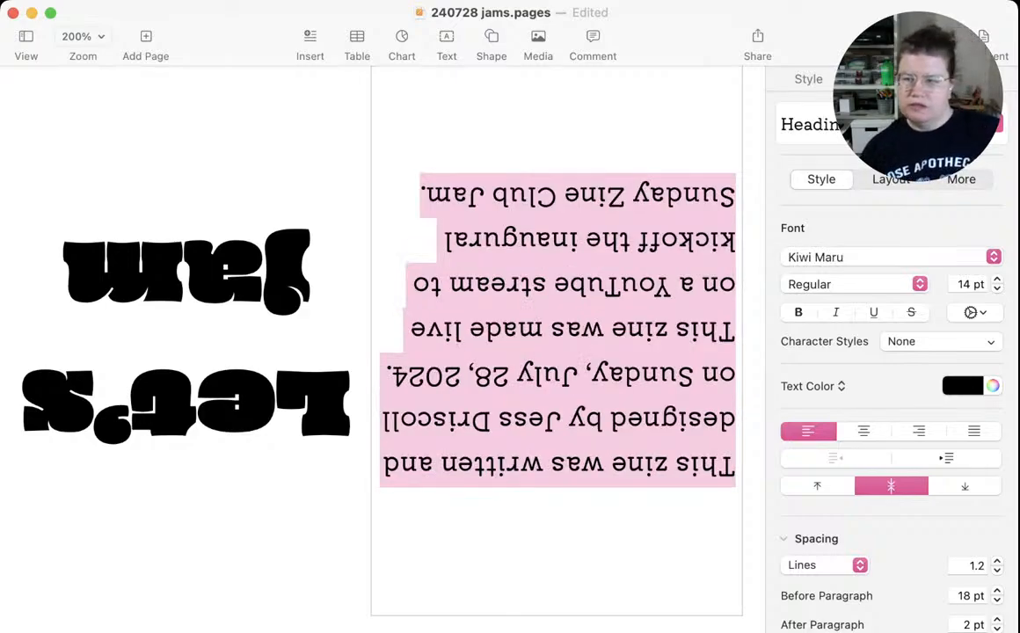
pyautogui.click(975, 432)
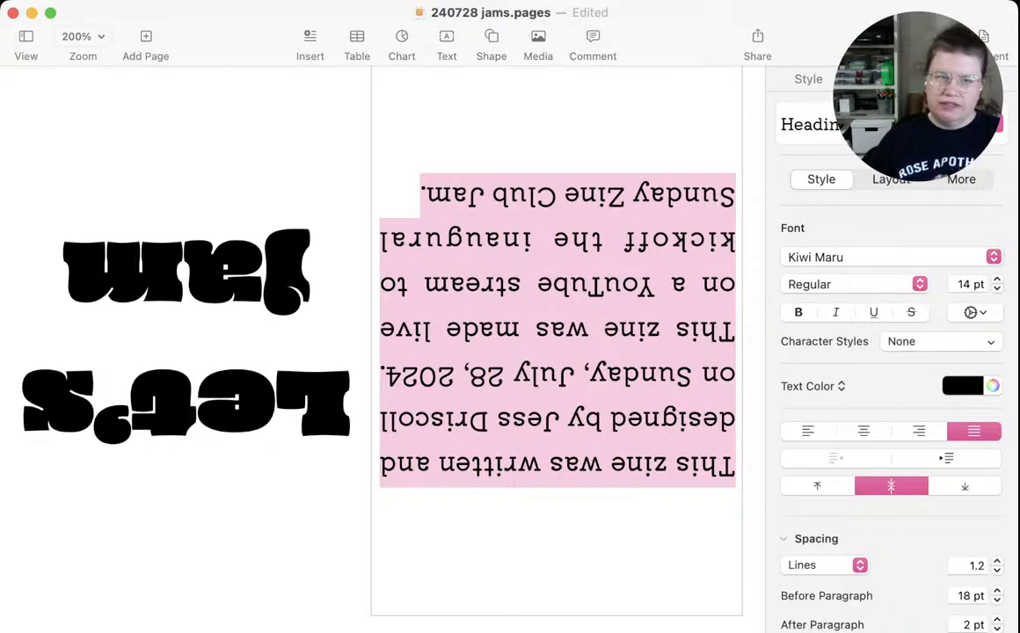
# Reduce the credits text to 12 pt with a line spacing of 1, and save the document
pyautogui.press('super+minus')
pyautogui.press('super+minus')
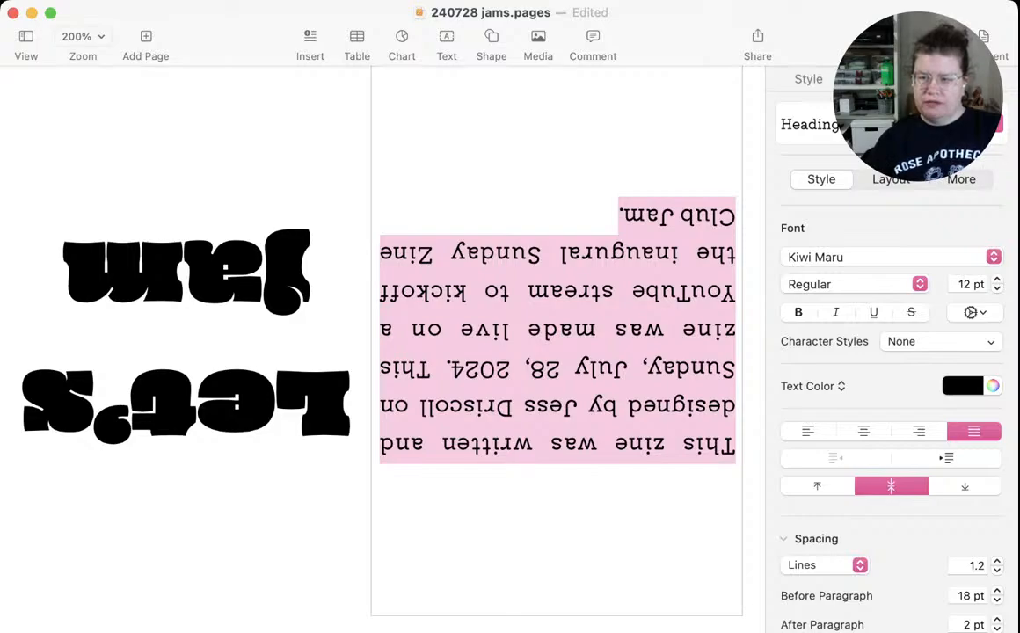
pyautogui.click(998, 571)
pyautogui.click(997, 571)
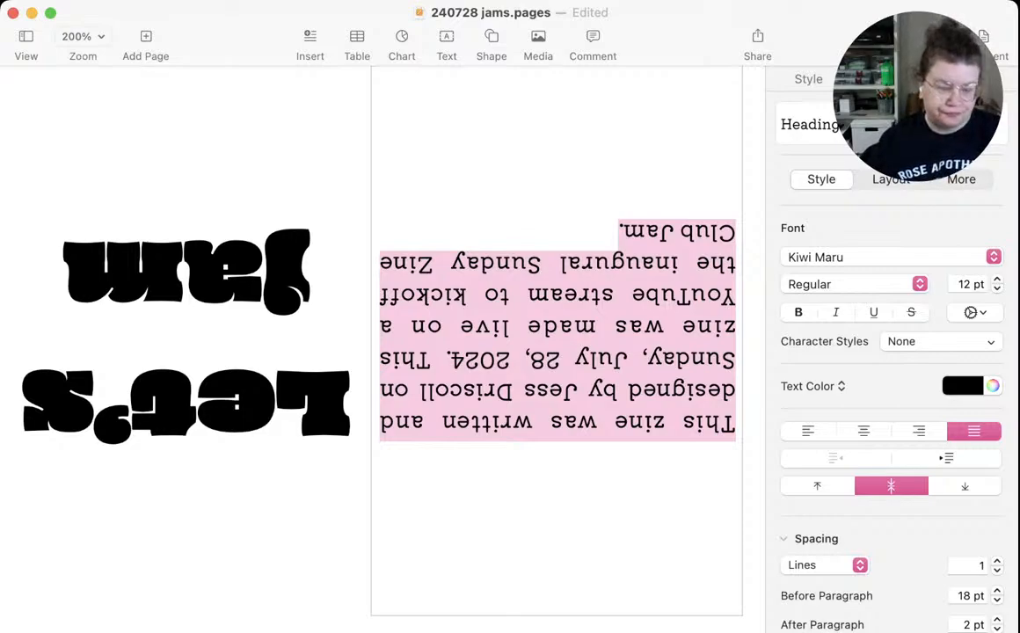
pyautogui.press('super+s')
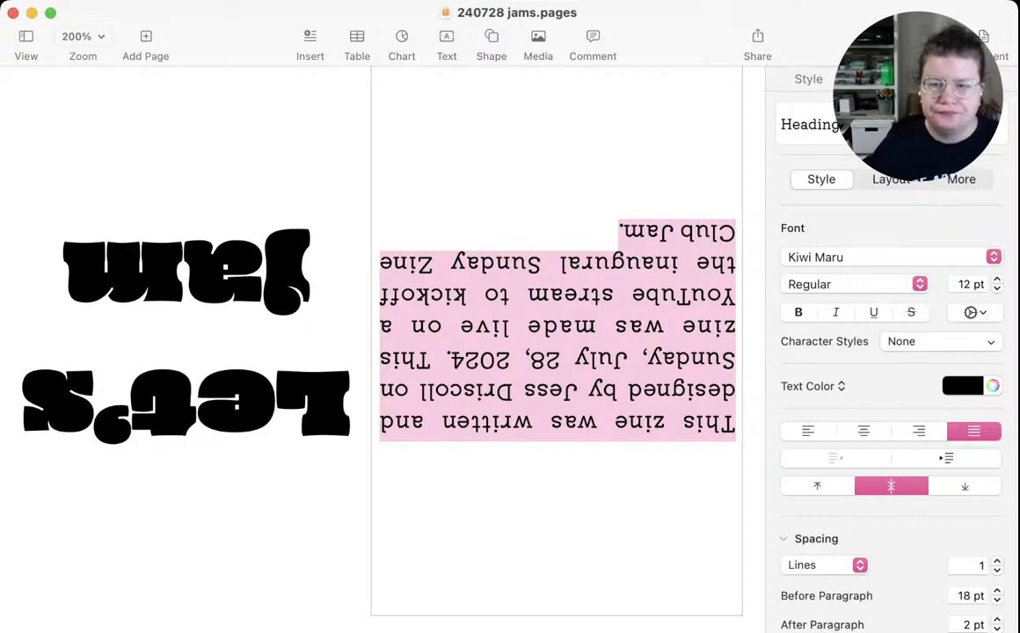
pyautogui.click(550, 424)
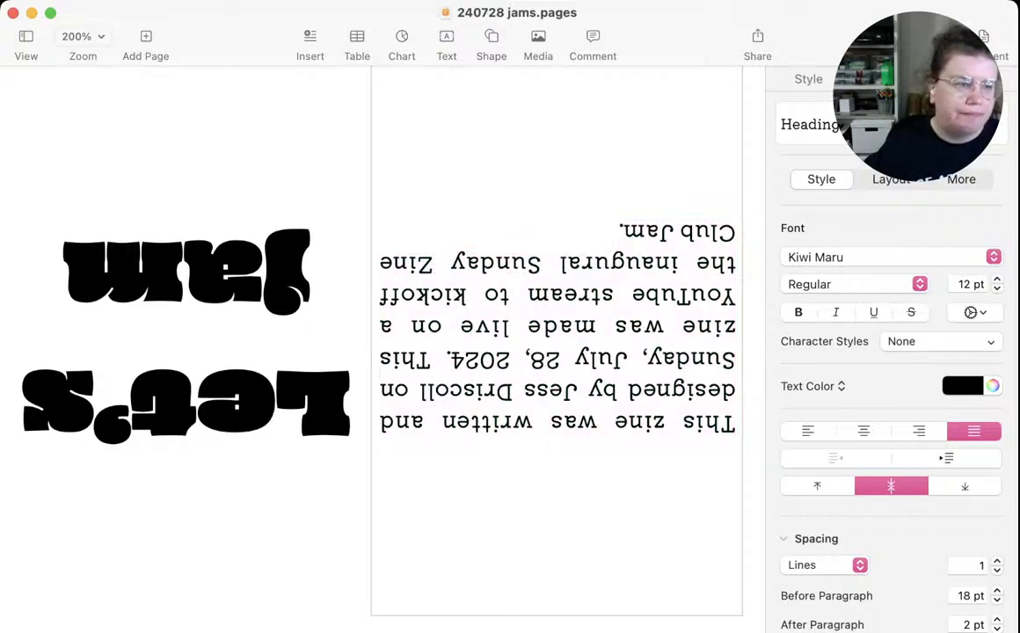
# Begin the text of the empty panel directly below the cover with "A zine jam is"
pyautogui.press('super+Tab')
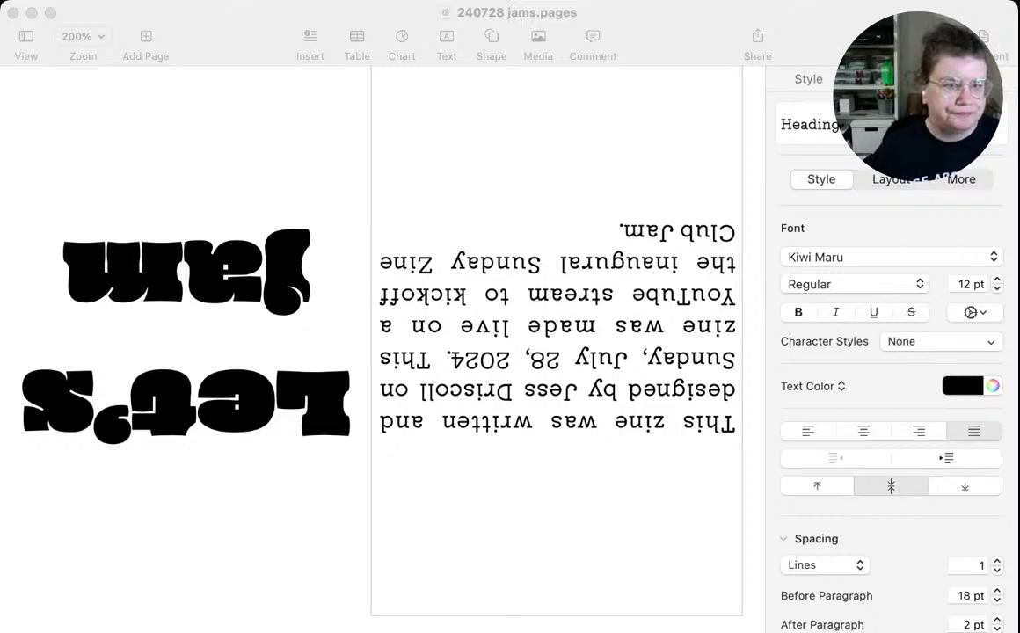
pyautogui.press('super+Tab')
pyautogui.scroll(-5, 379, 352)
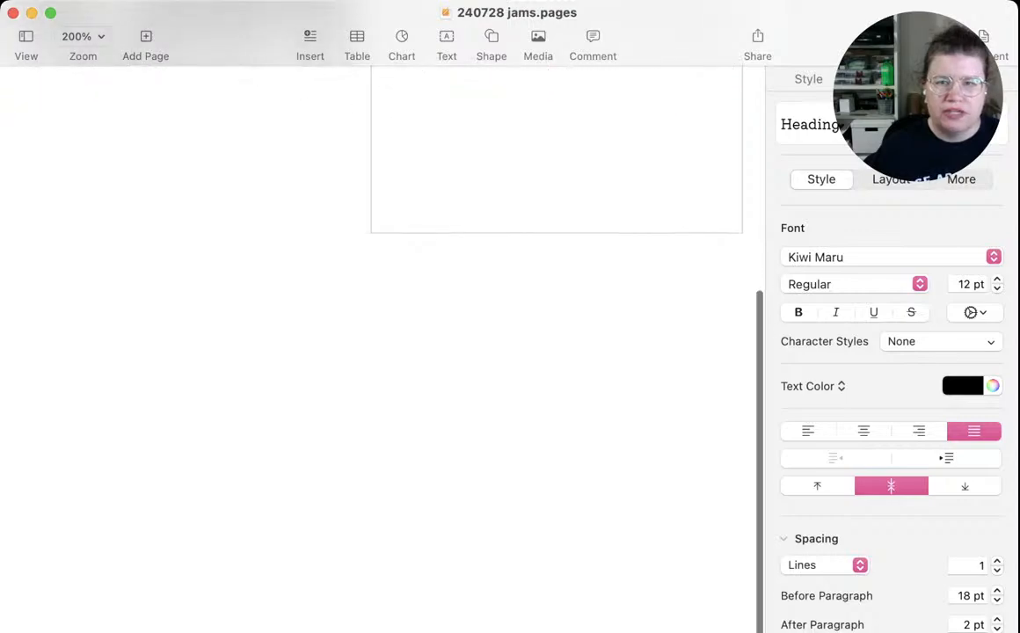
pyautogui.click(237, 352)
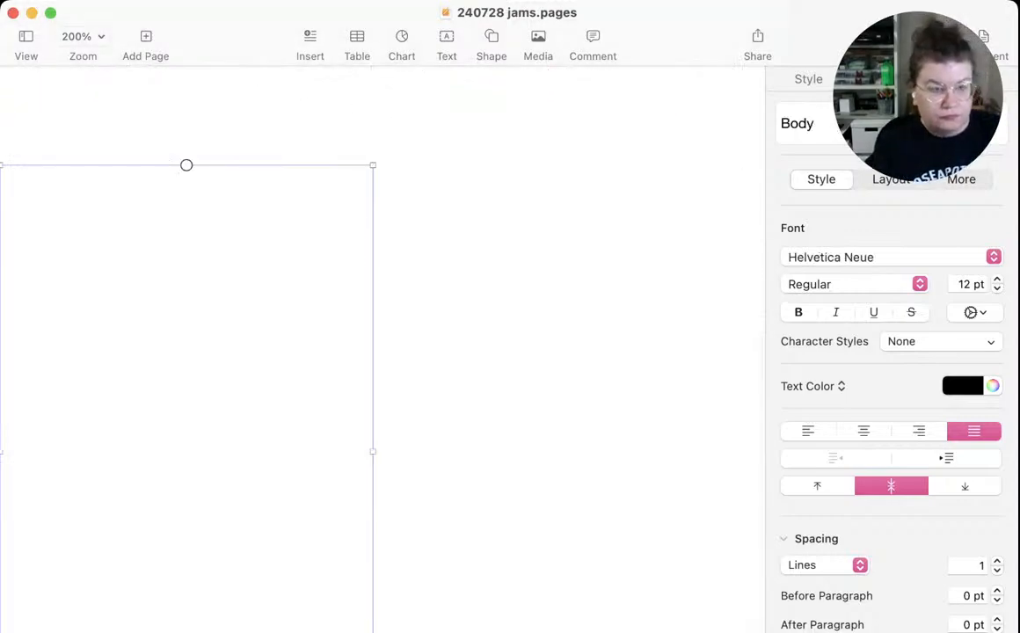
pyautogui.write('A zine')
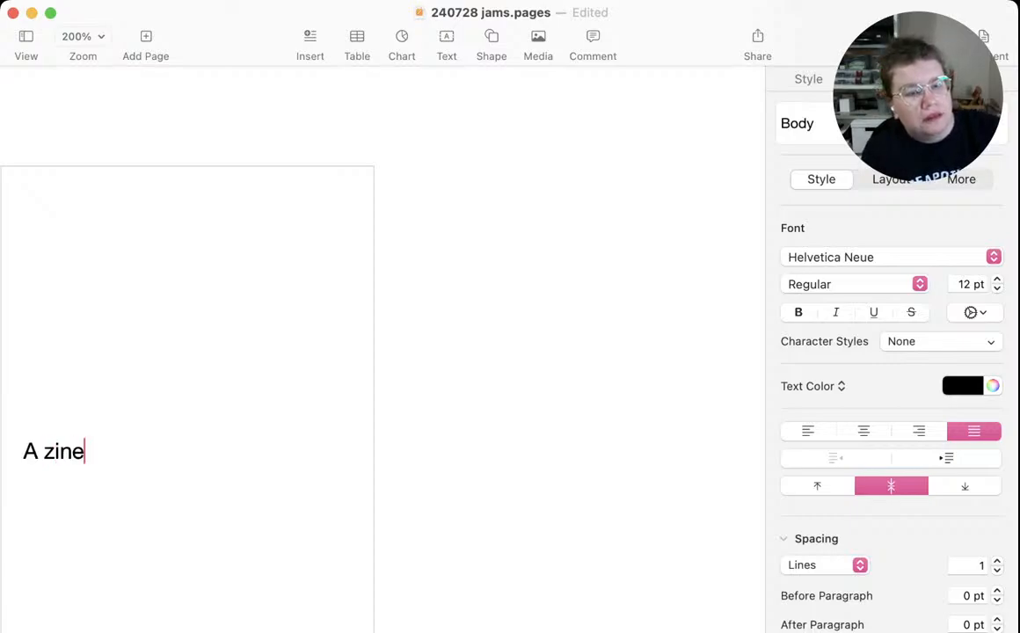
pyautogui.write(' jam is')
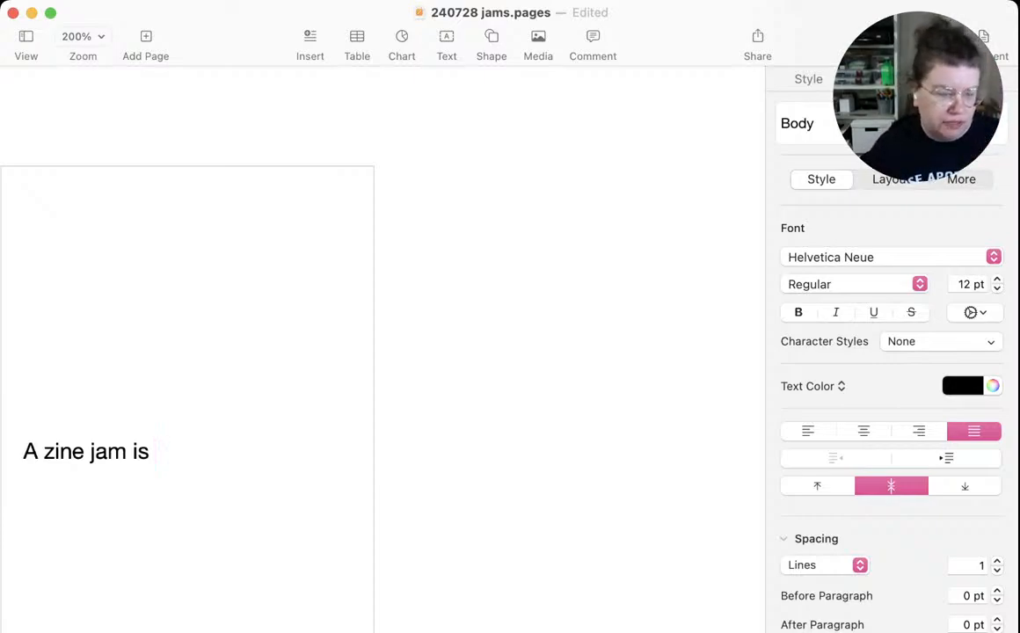
# Switch to the browser, load the zine author's own blog in a new tab, and open its Jul 27, 2024 "Sunday Zine Club" post
pyautogui.press('super+Tab')
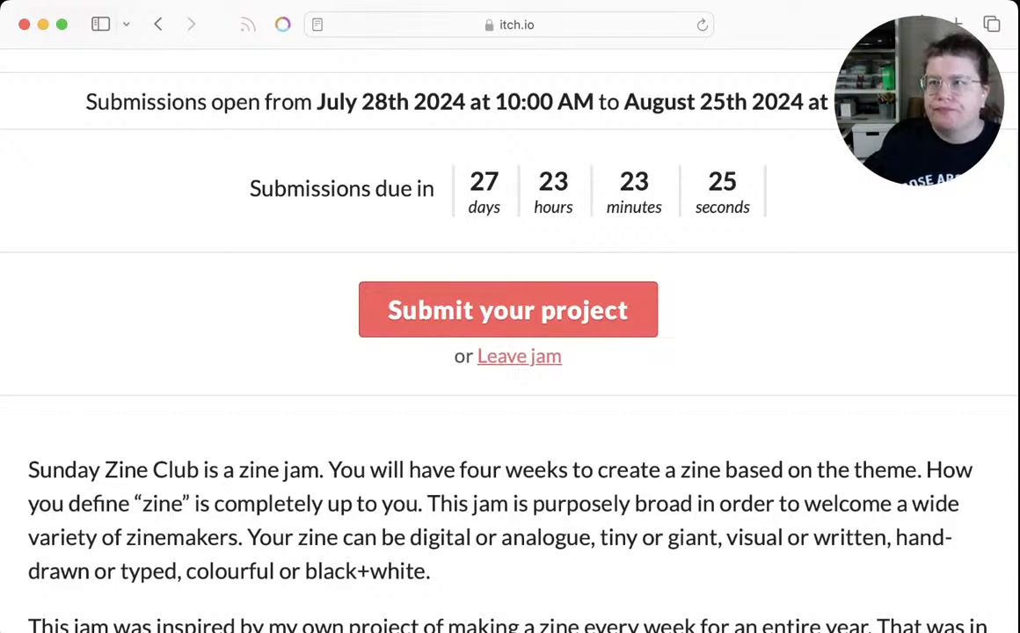
pyautogui.press('super+t')
pyautogui.write('jessdriscoll.com')
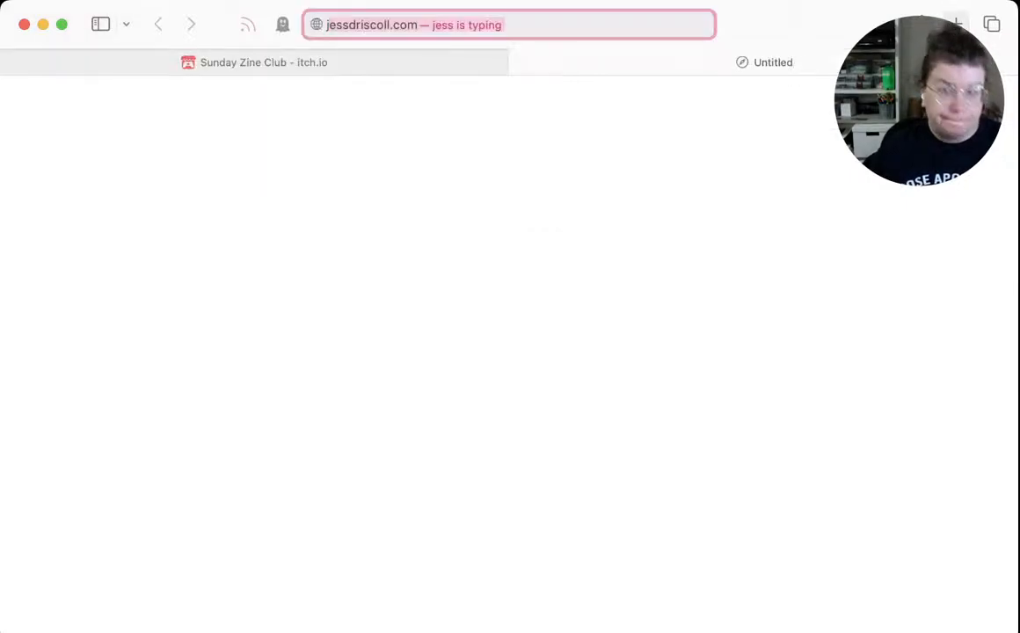
pyautogui.press('Return')
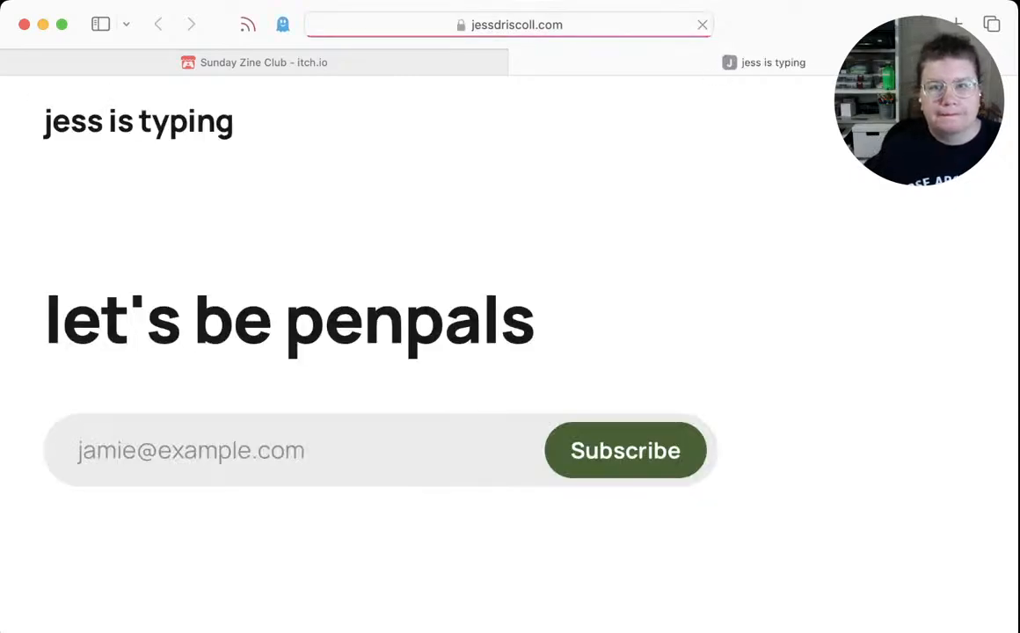
pyautogui.scroll(-5, 510, 352)
pyautogui.scroll(-3, 510, 351)
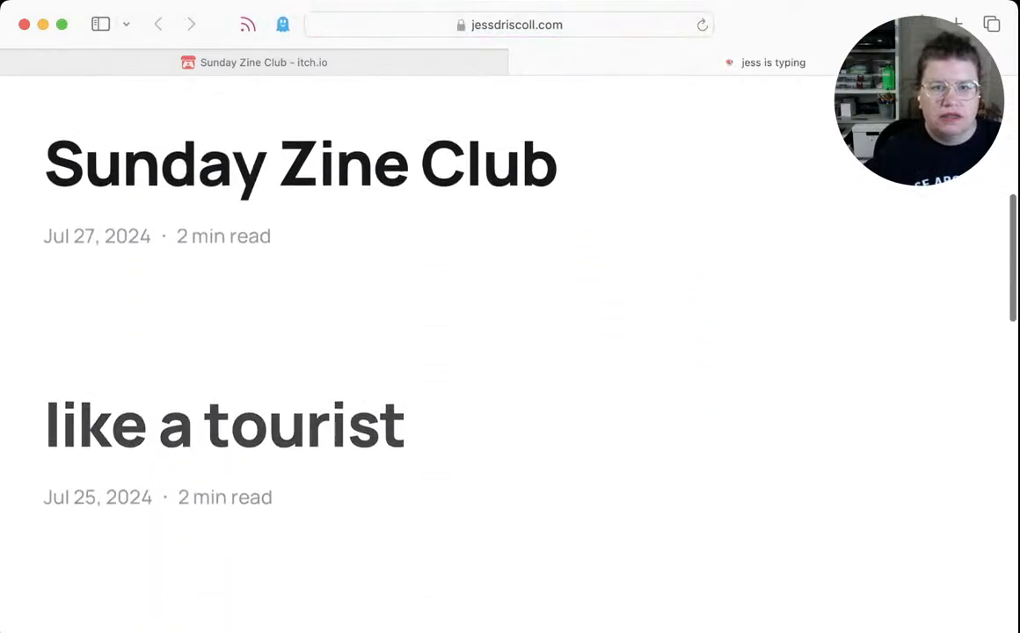
pyautogui.scroll(1, 510, 352)
pyautogui.click(301, 225)
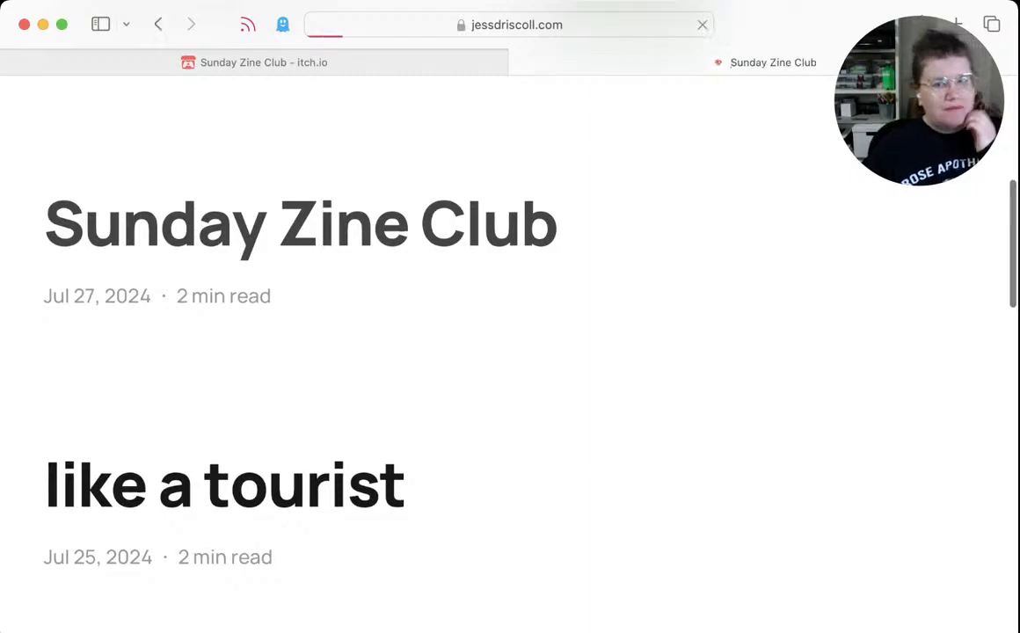
# Read through the Sunday Zine Club post to find passages about jams that could serve as zine text
pyautogui.scroll(-8, 510, 352)
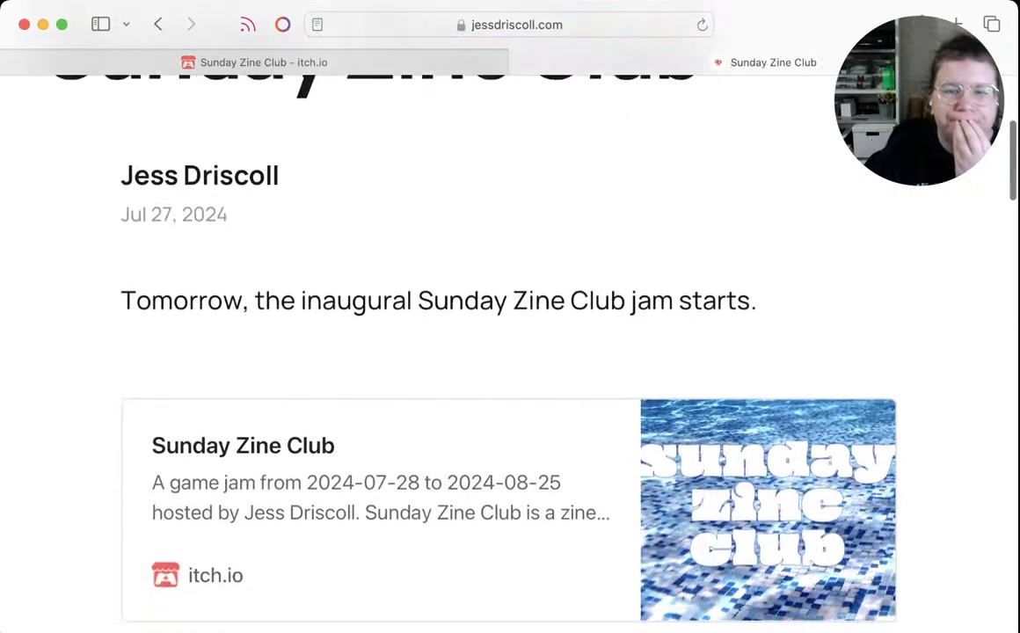
pyautogui.scroll(-3, 510, 351)
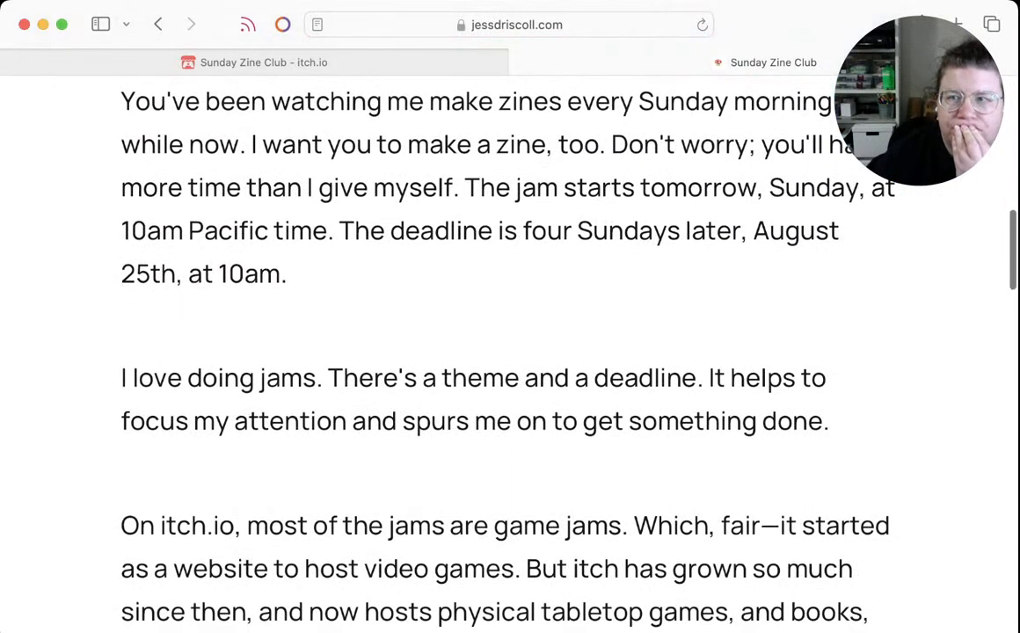
pyautogui.scroll(-10, 511, 351)
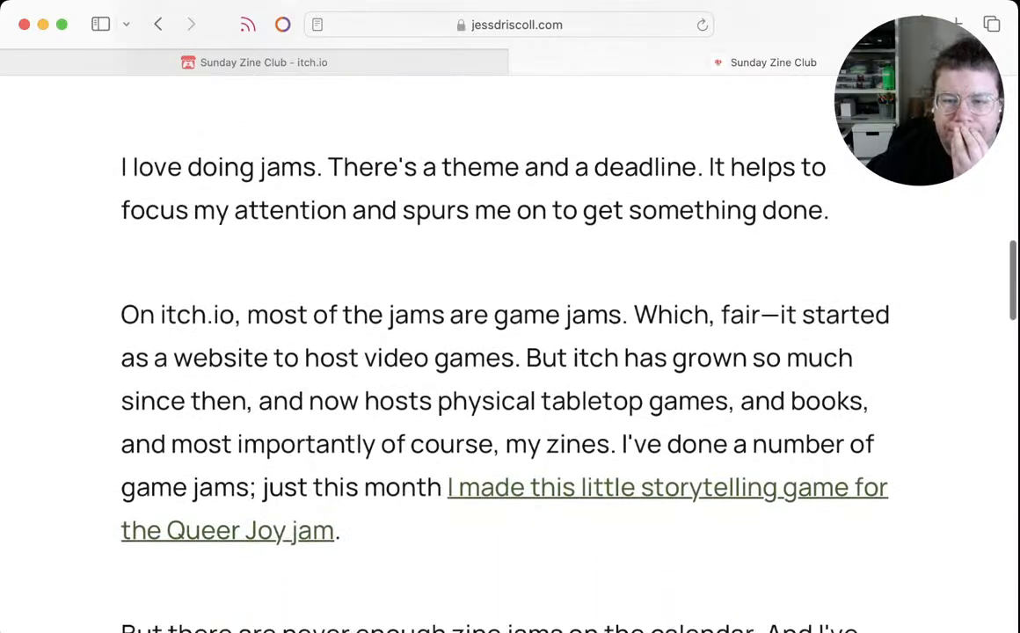
pyautogui.scroll(-10, 510, 352)
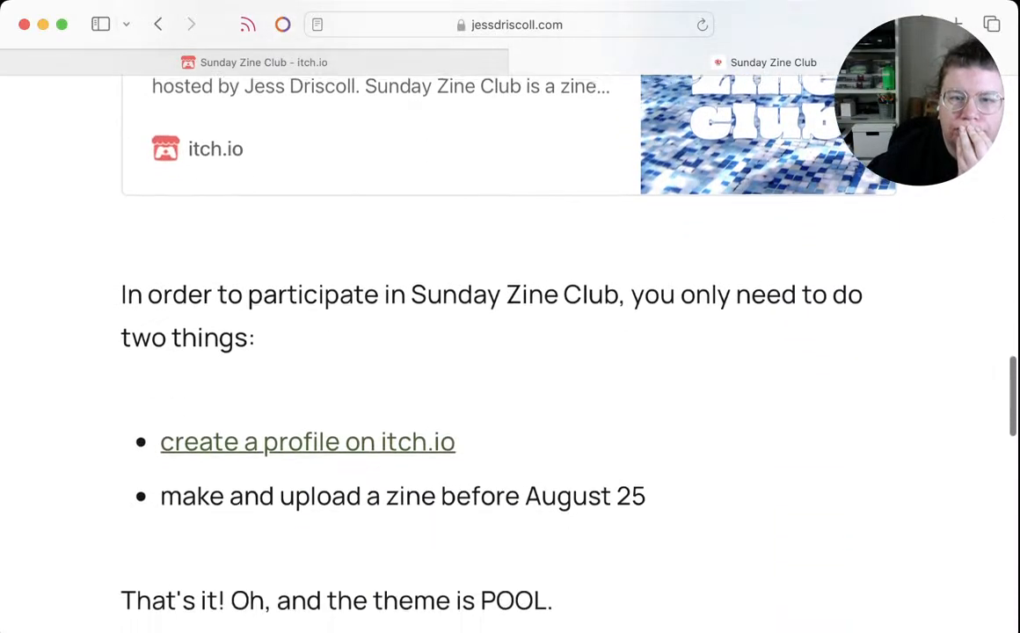
pyautogui.scroll(-10, 510, 351)
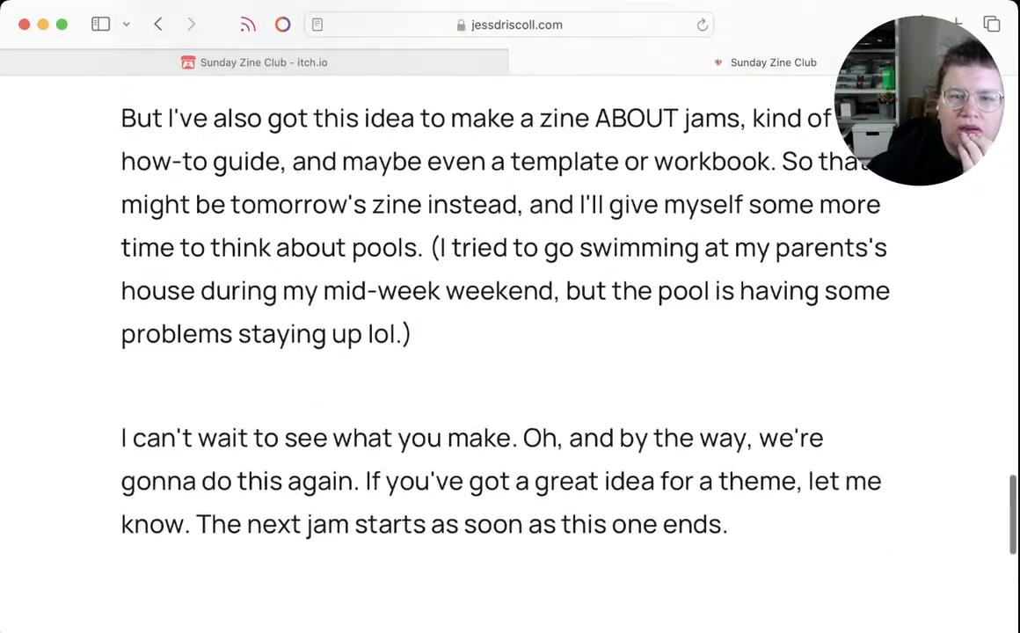
pyautogui.scroll(20, 510, 352)
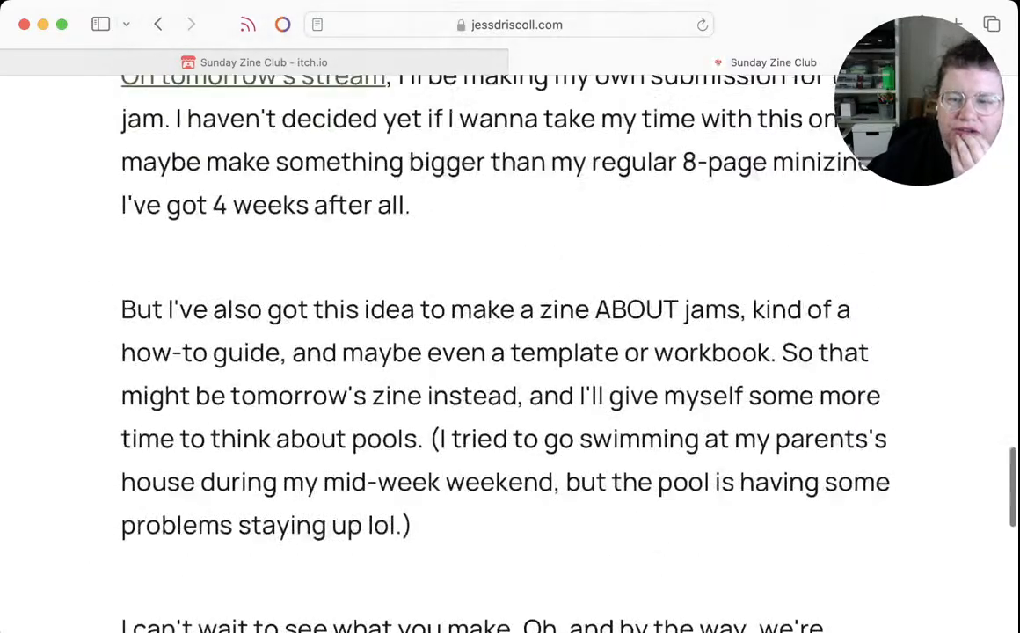
pyautogui.scroll(10, 510, 352)
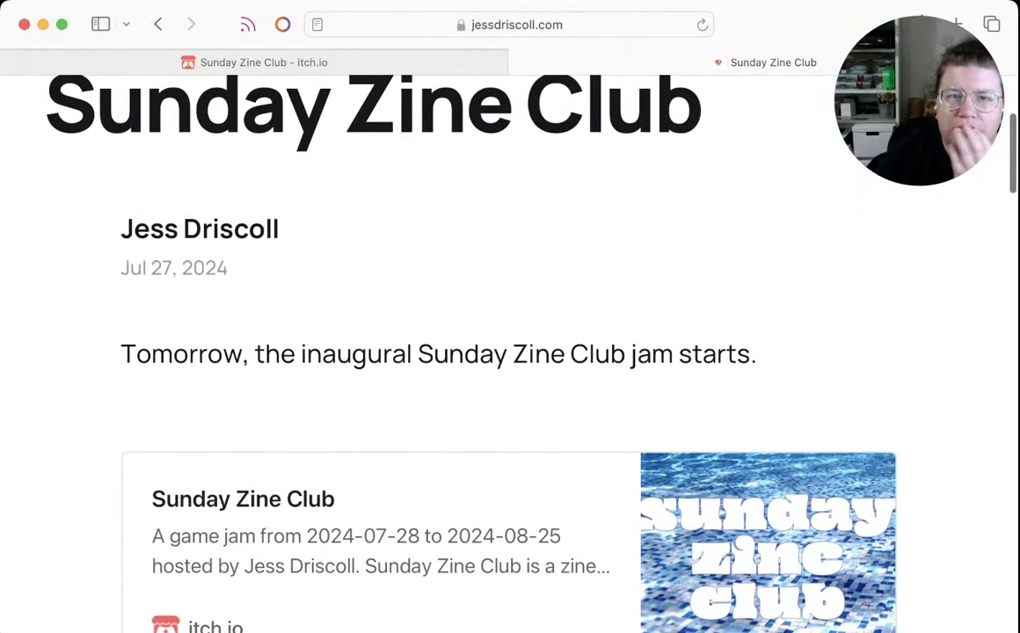
pyautogui.scroll(-6, 511, 351)
pyautogui.scroll(-5, 510, 352)
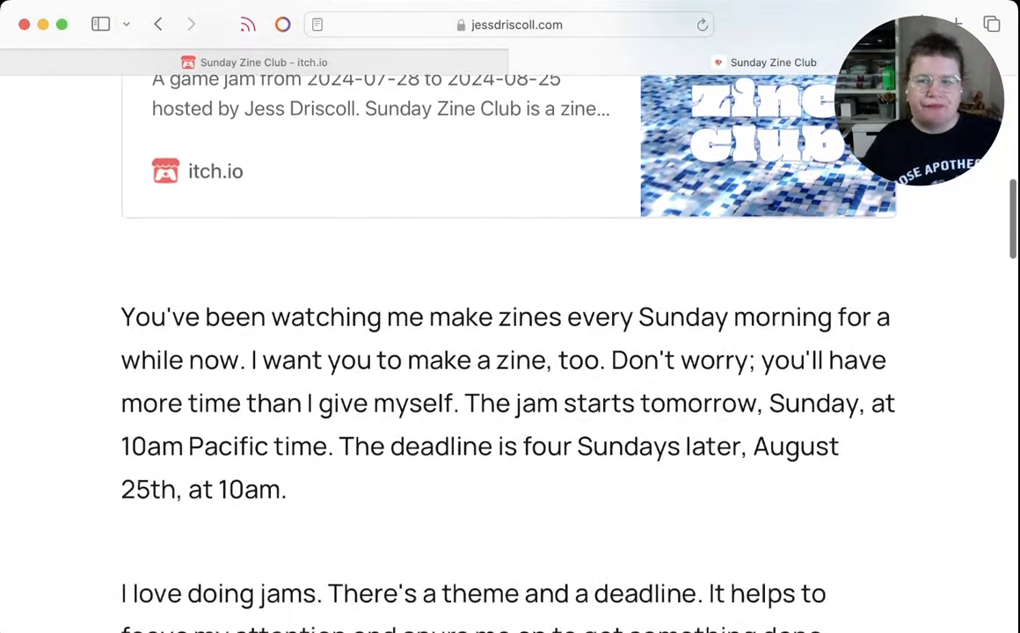
pyautogui.scroll(-2, 511, 352)
pyautogui.scroll(1, 510, 352)
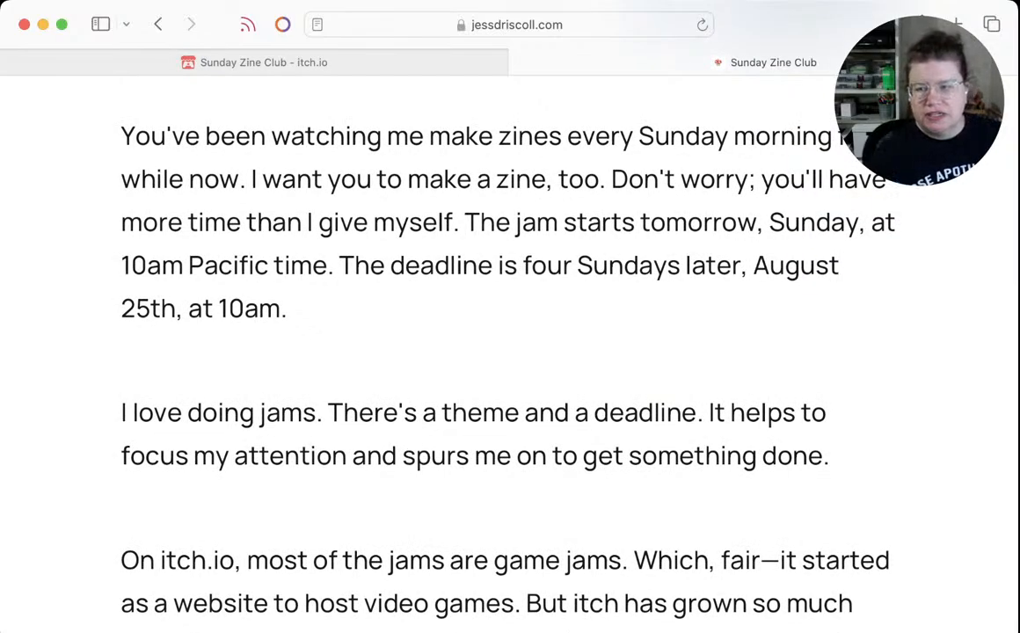
# Copy the post's passage from "I love doing jams." through "if you build it, they will come."
pyautogui.moveTo(831, 457); pyautogui.dragTo(122, 414)
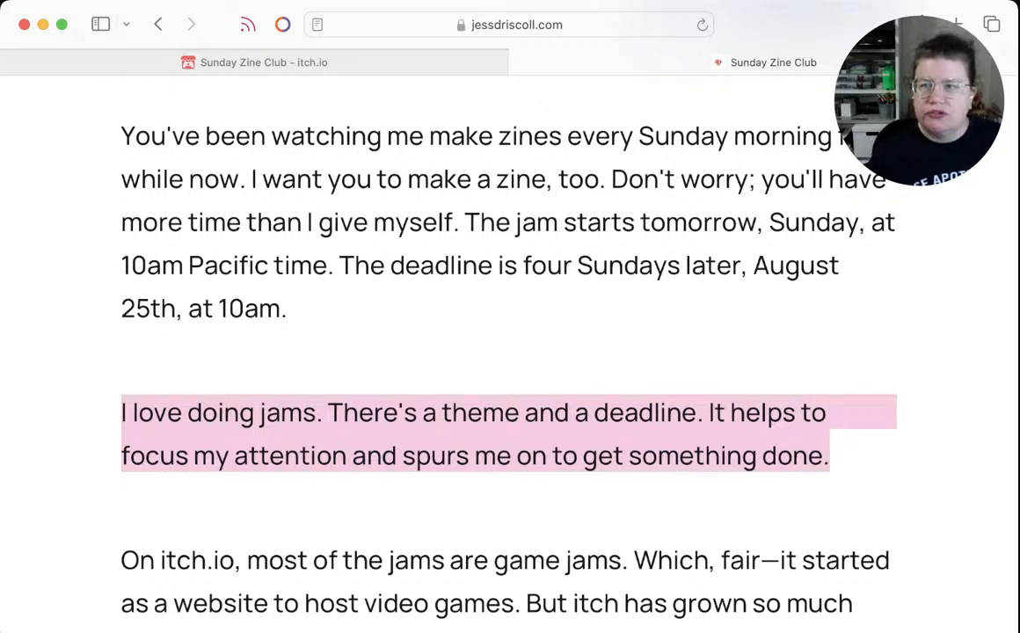
pyautogui.scroll(-3, 510, 352)
pyautogui.scroll(3, 510, 352)
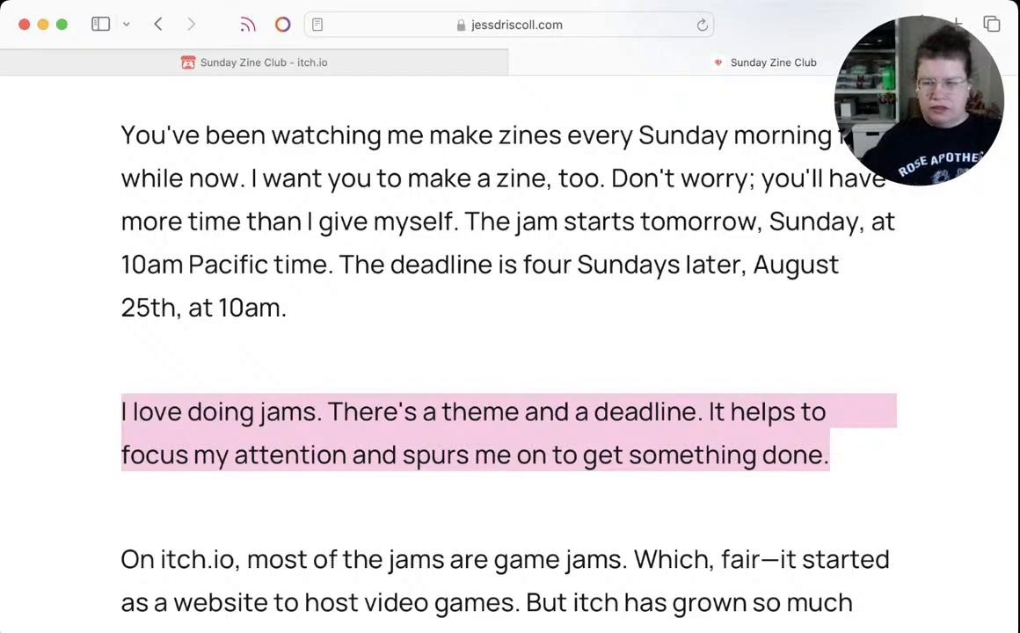
pyautogui.scroll(-5, 511, 351)
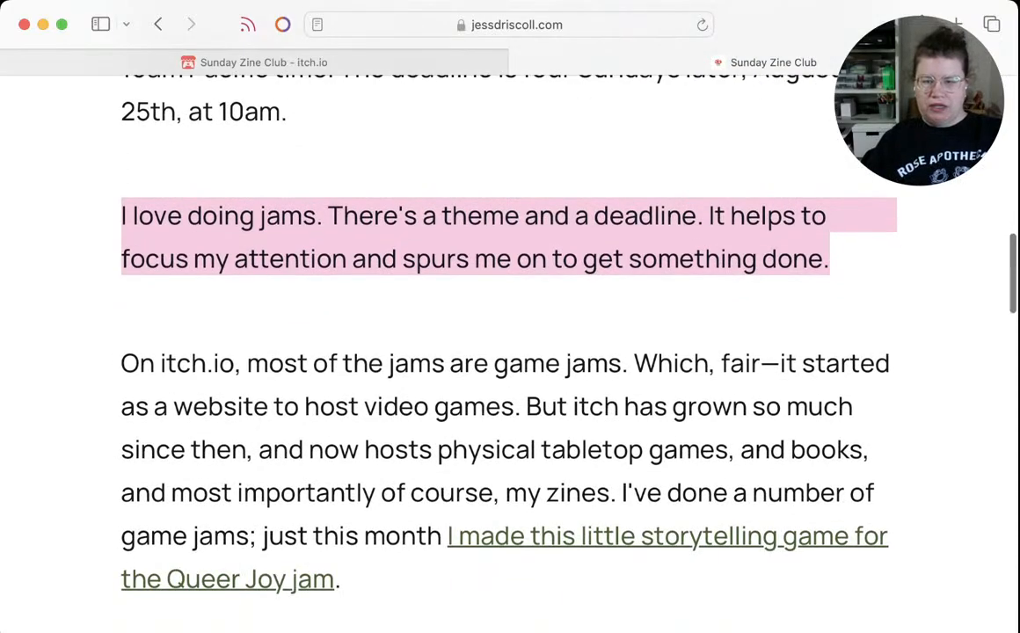
pyautogui.scroll(-5, 510, 352)
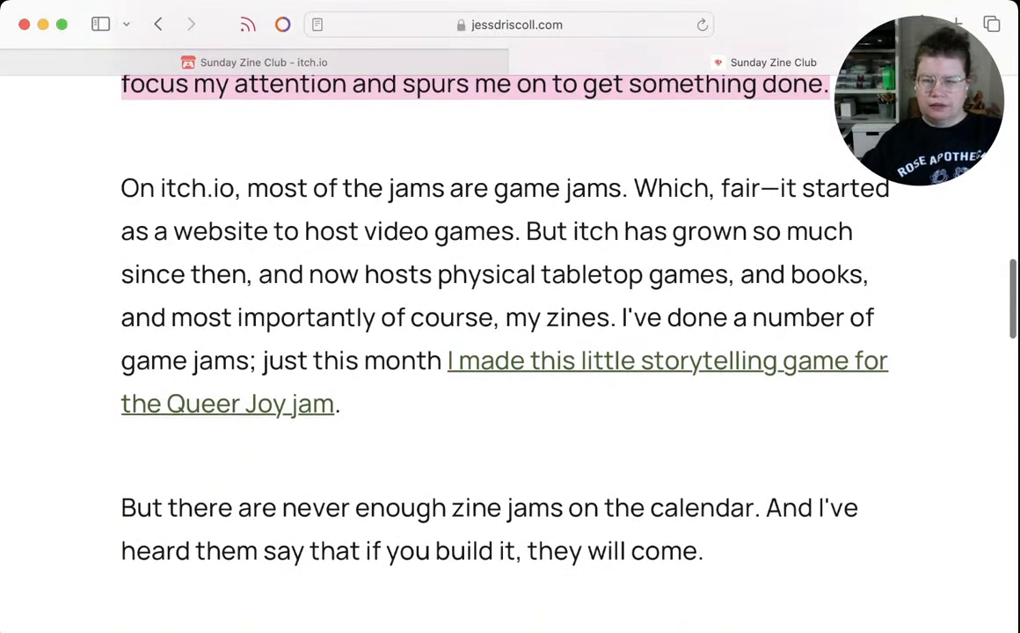
pyautogui.scroll(-3, 511, 352)
pyautogui.scroll(4, 510, 352)
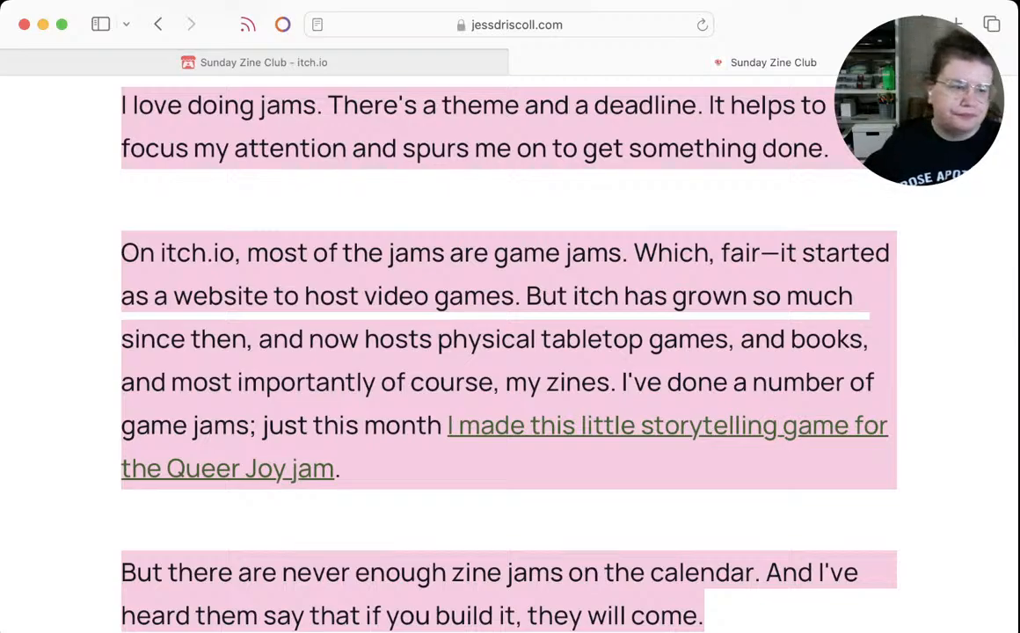
# Back in Pages, replace "A zine jam is" with the copied blog passage and apply the Body paragraph style to all of it
pyautogui.press('super+Tab')
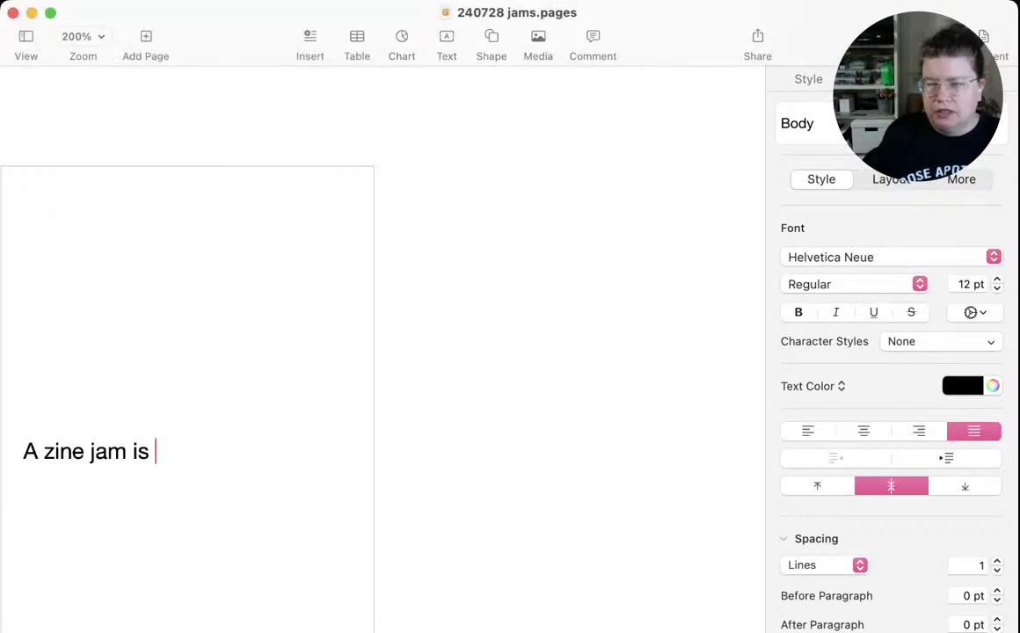
pyautogui.press('super+a')
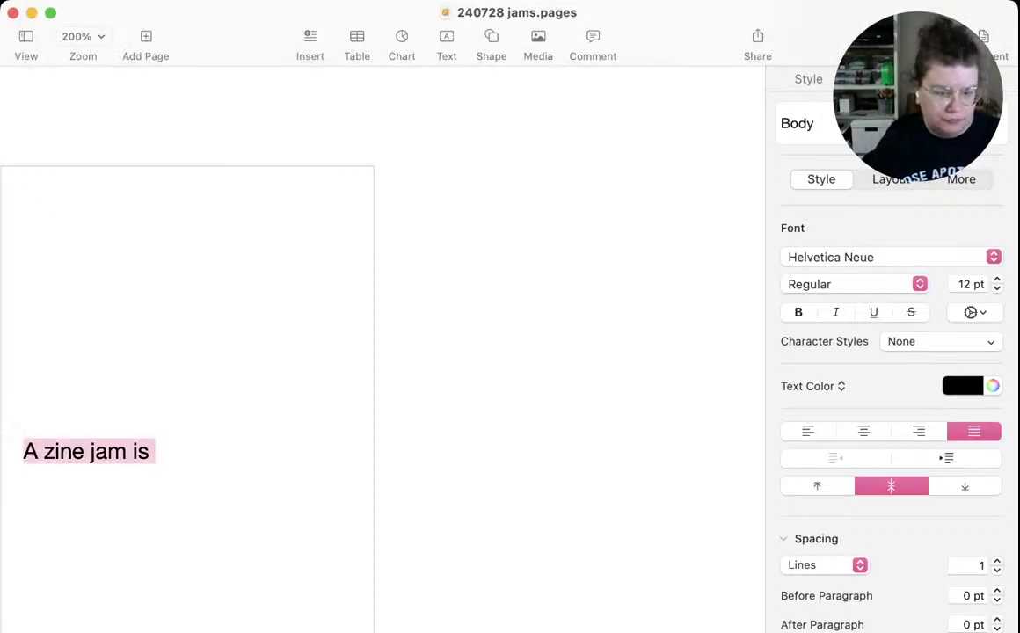
pyautogui.press('super+v')
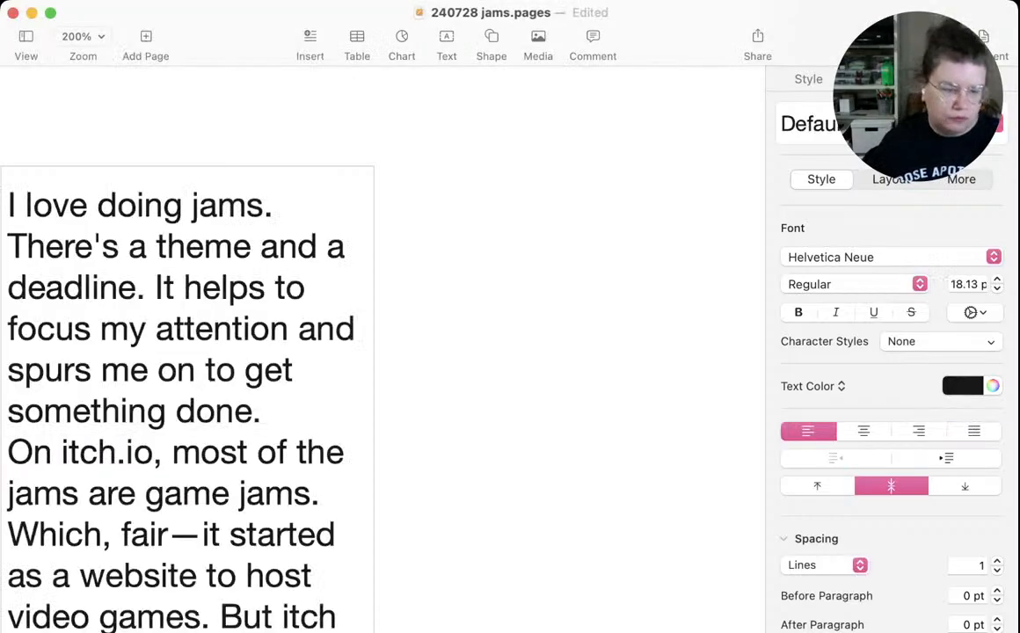
pyautogui.press('super+a')
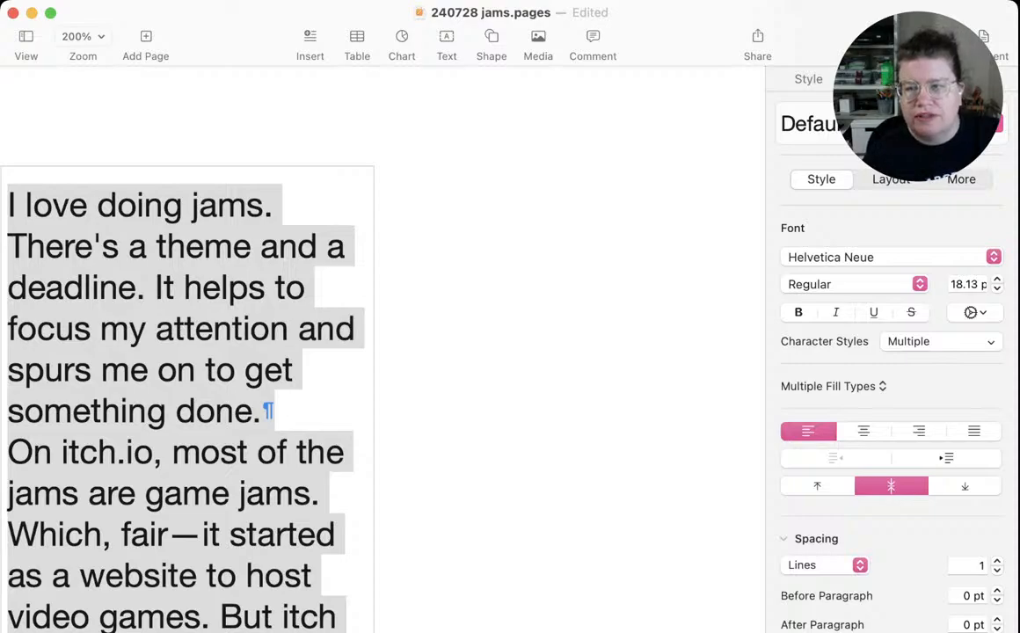
pyautogui.click(808, 124)
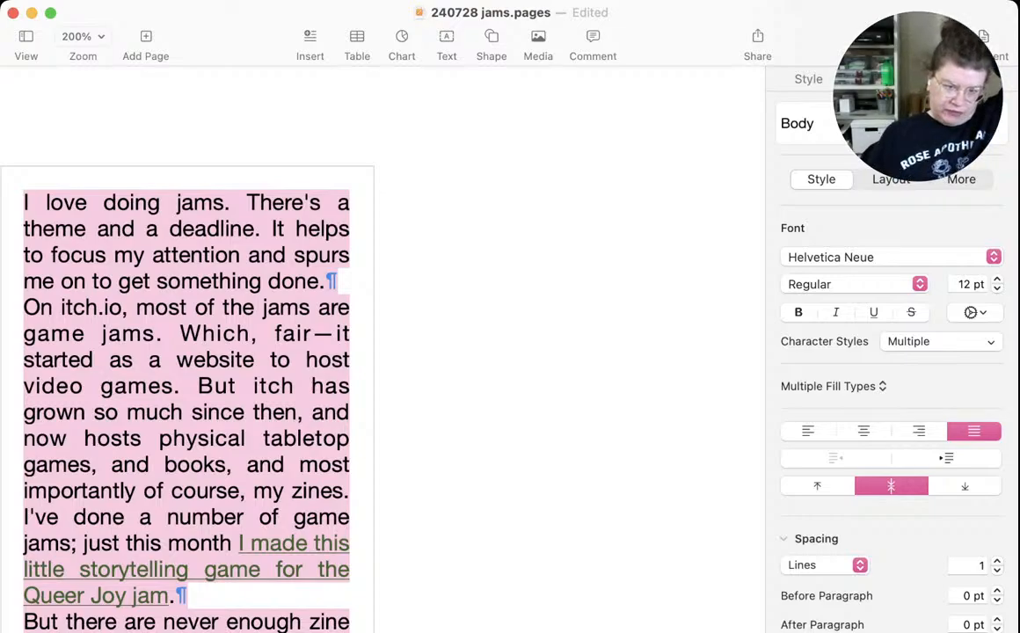
# Make the green link text "I made this little storytelling game for the Queer Joy jam" black and remove its underline
pyautogui.click(176, 596)
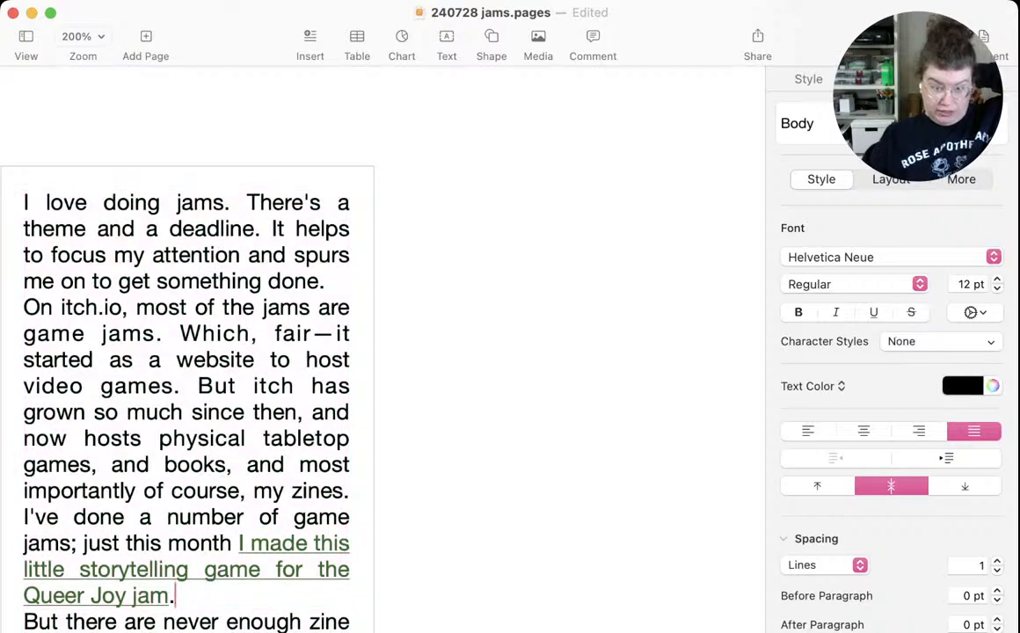
pyautogui.click(176, 572)
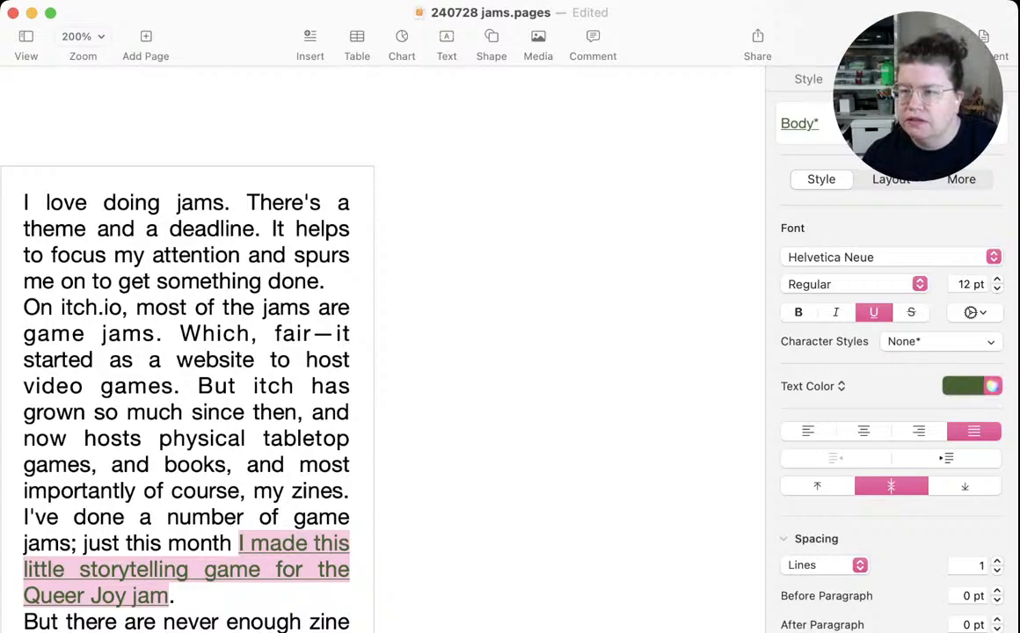
pyautogui.press('super+z')
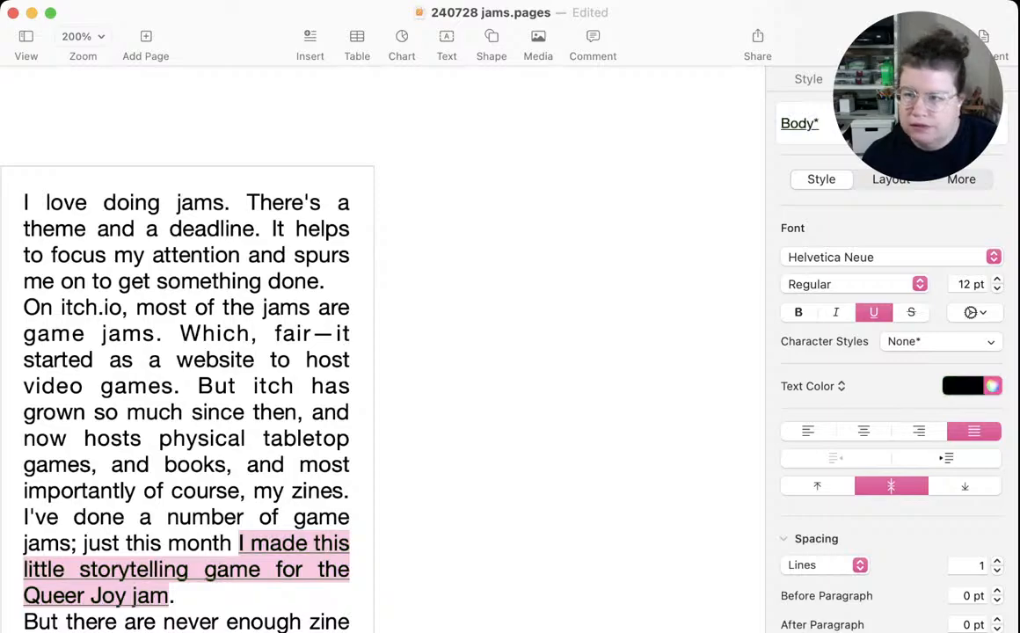
pyautogui.press('super+z')
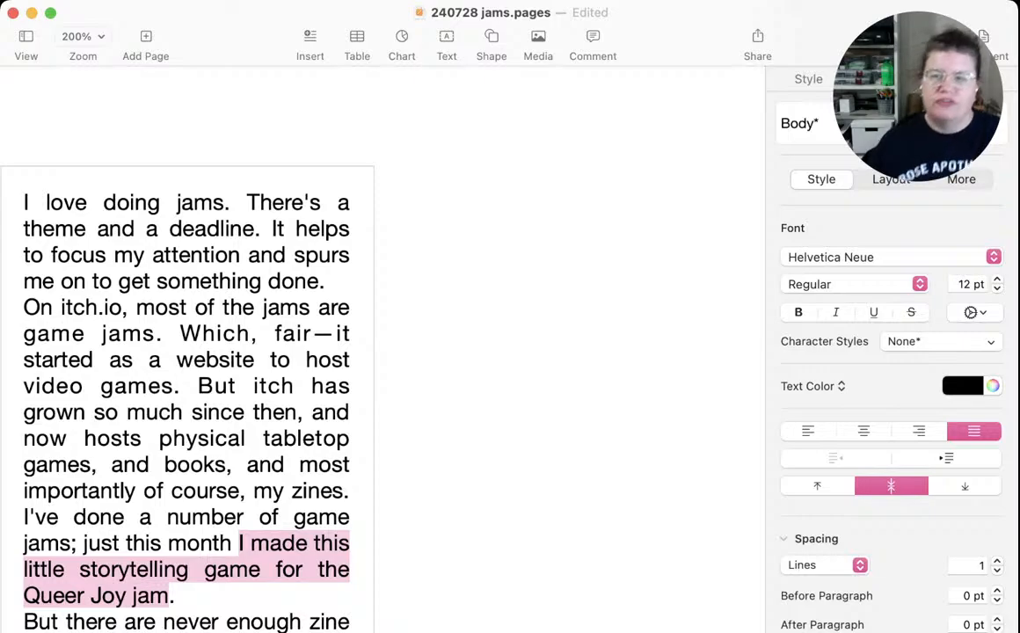
pyautogui.click(146, 543)
pyautogui.moveTo(175, 595); pyautogui.dragTo(152, 517)
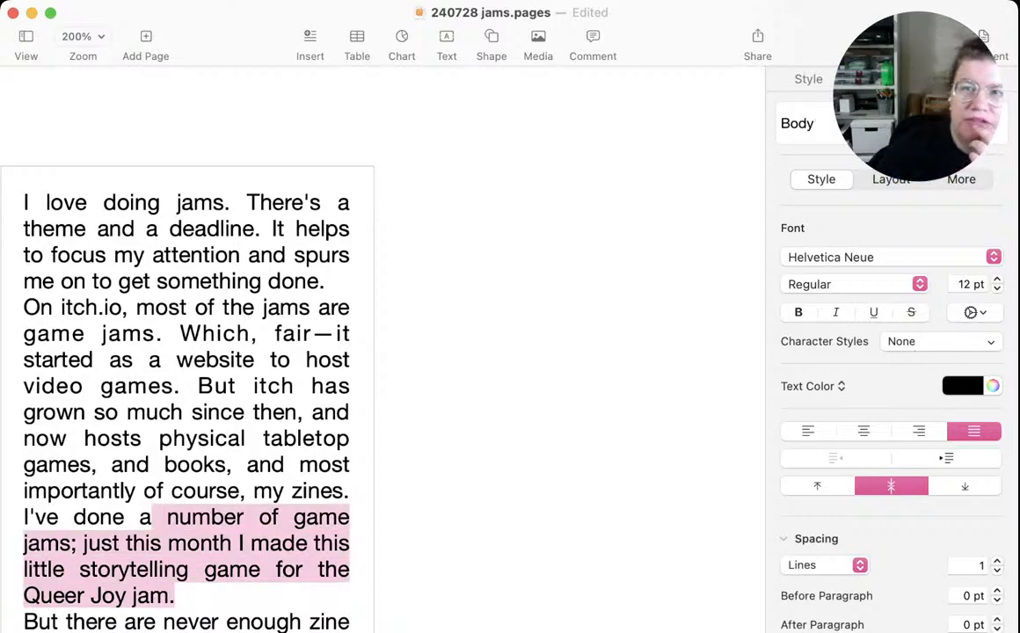
pyautogui.click(175, 596)
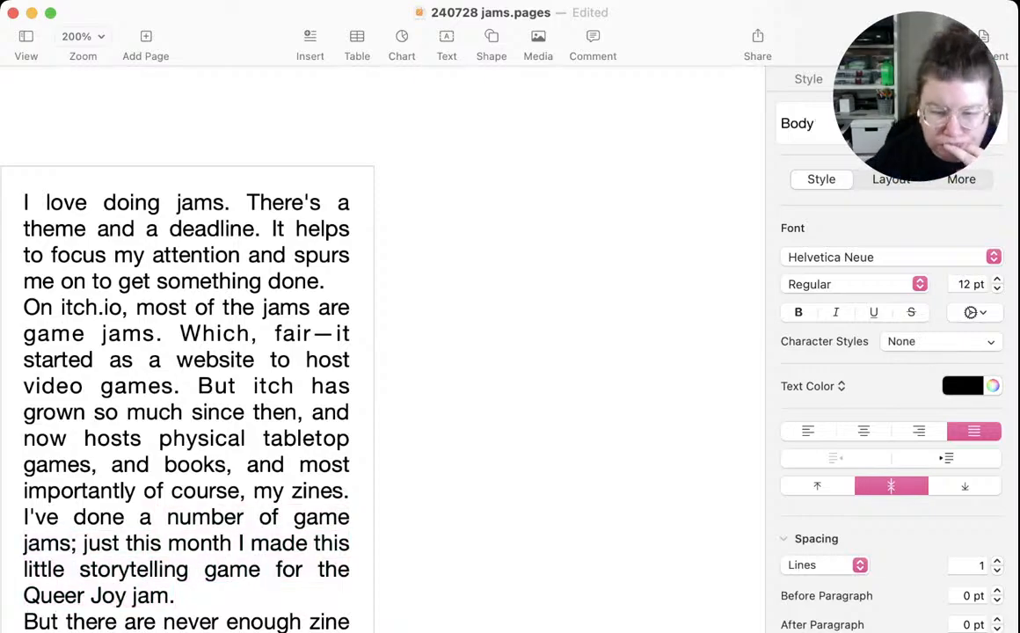
pyautogui.scroll(-1, 264, 396)
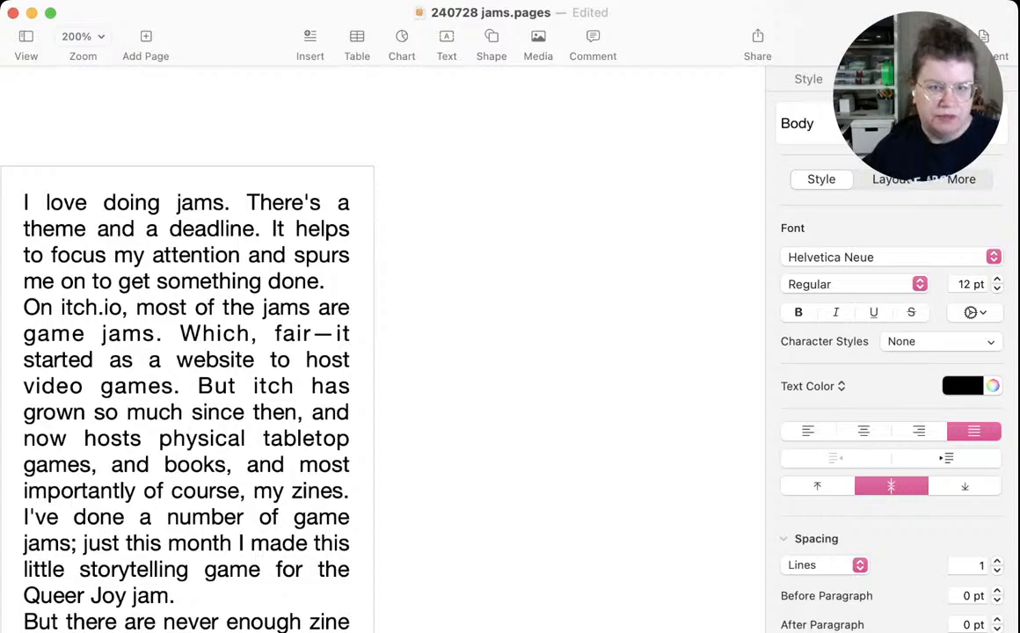
pyautogui.press('super+a')
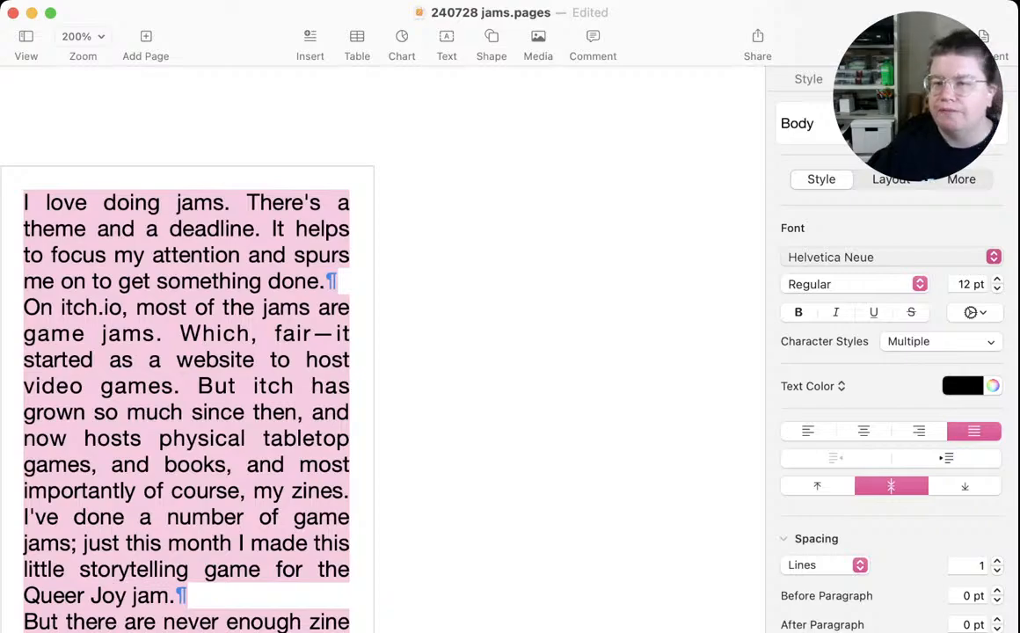
pyautogui.click(261, 413)
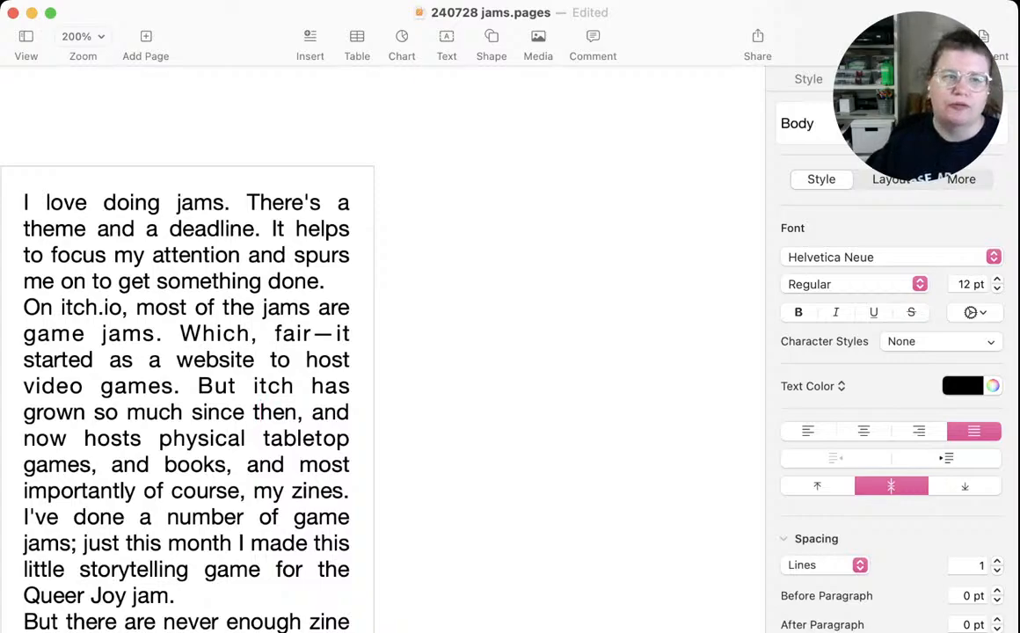
pyautogui.press('super+Tab')
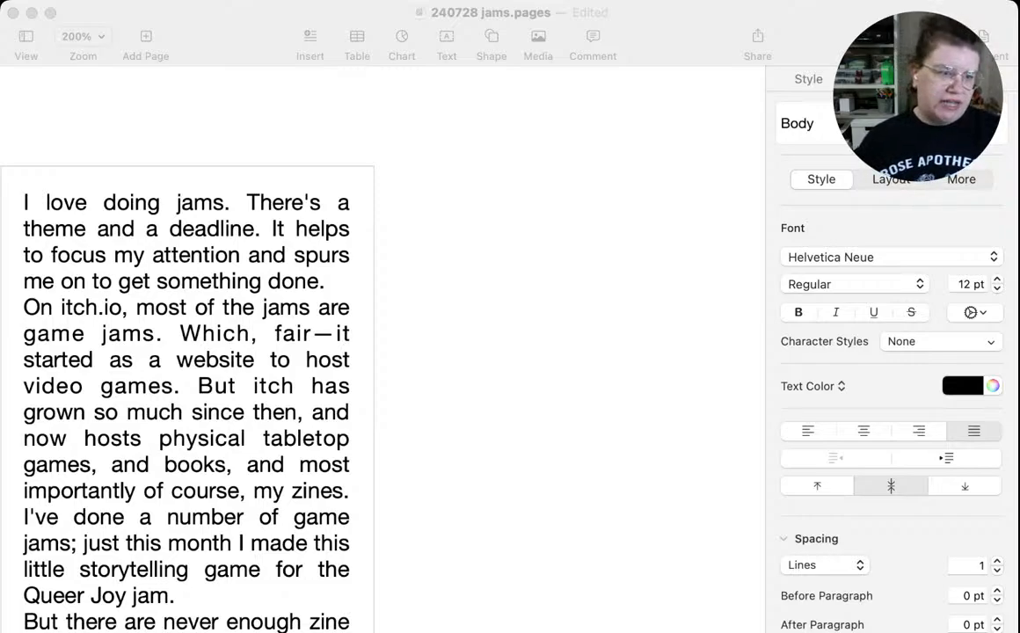
pyautogui.click(261, 412)
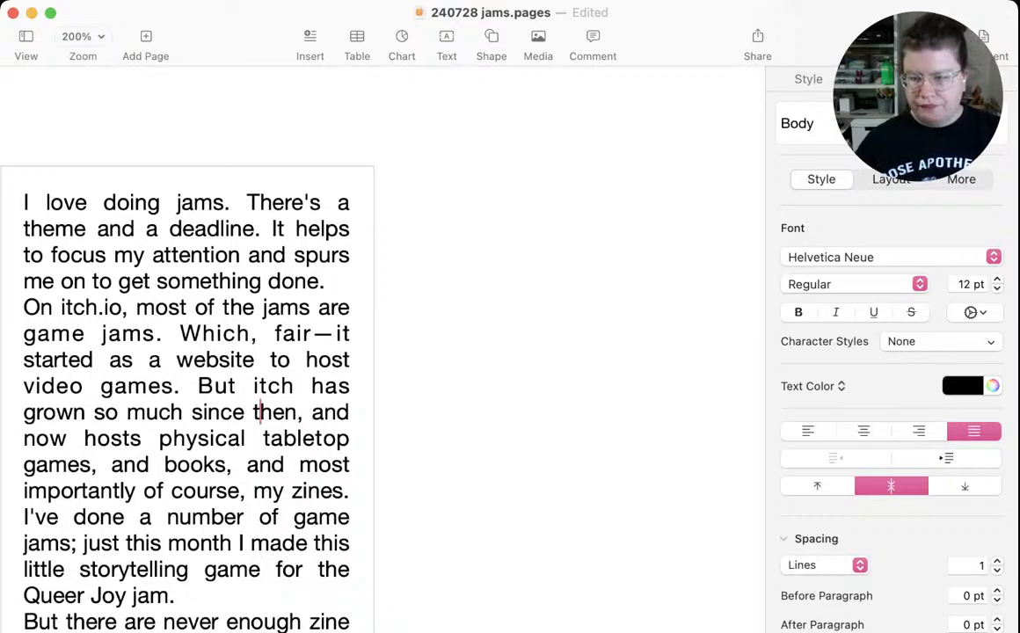
pyautogui.click(558, 387)
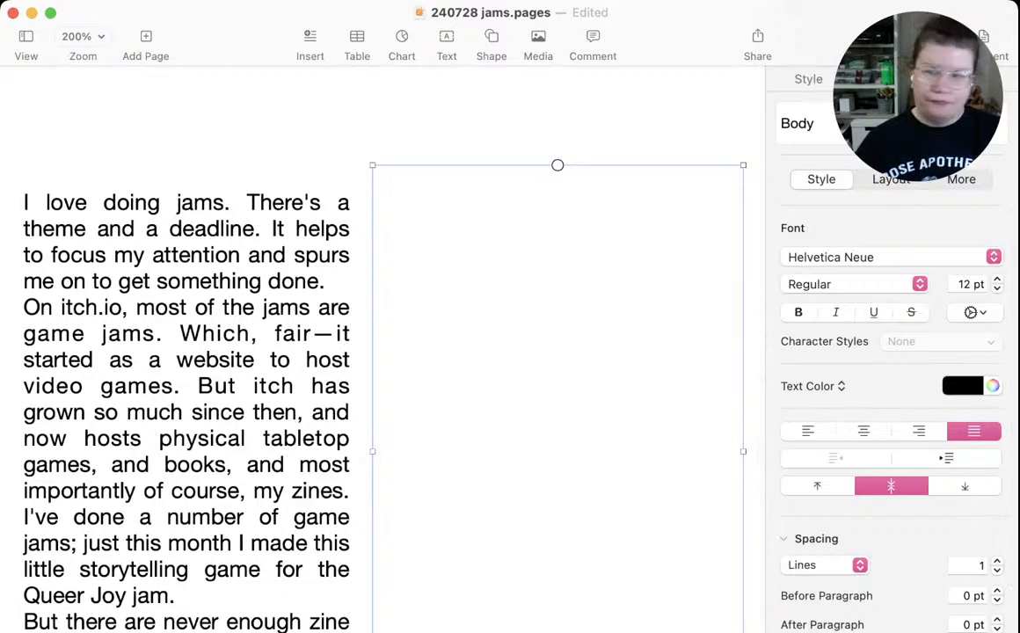
pyautogui.moveTo(510, 632); pyautogui.dragTo(510, 618)
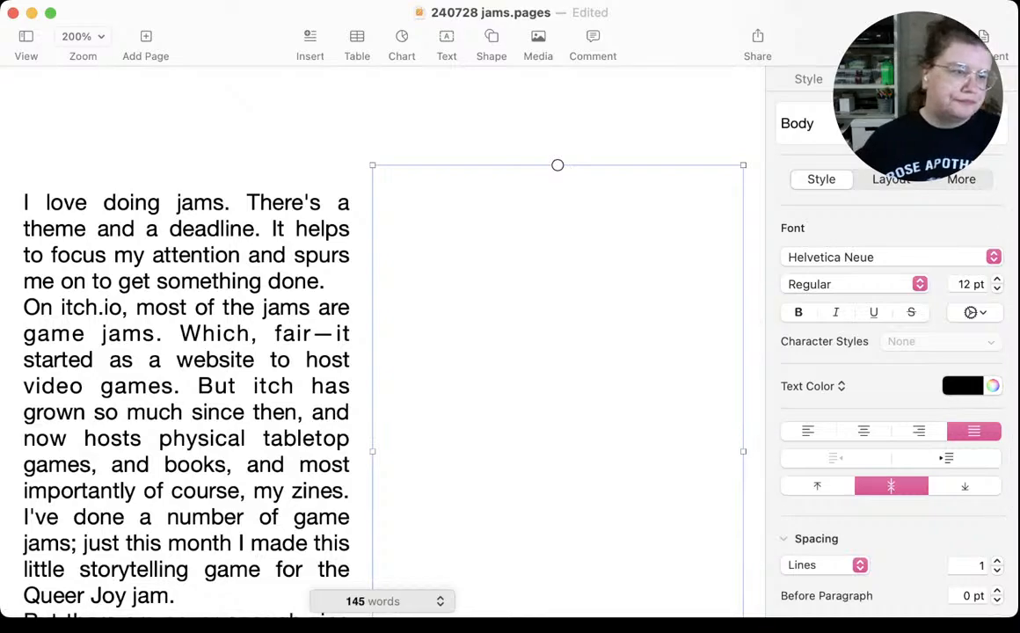
pyautogui.scroll(-3, 187, 396)
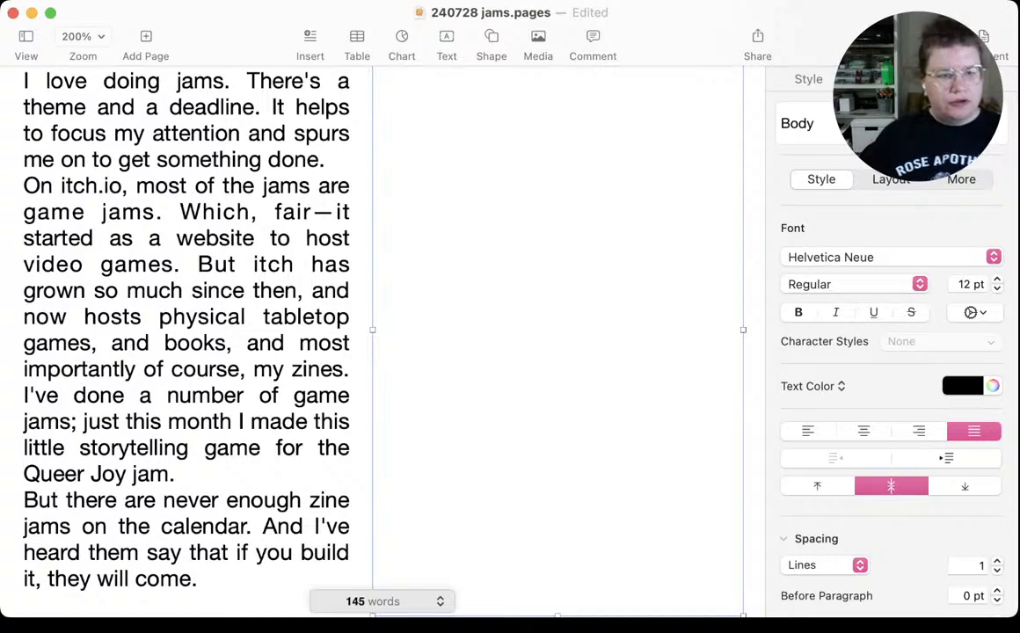
pyautogui.press('super+Tab')
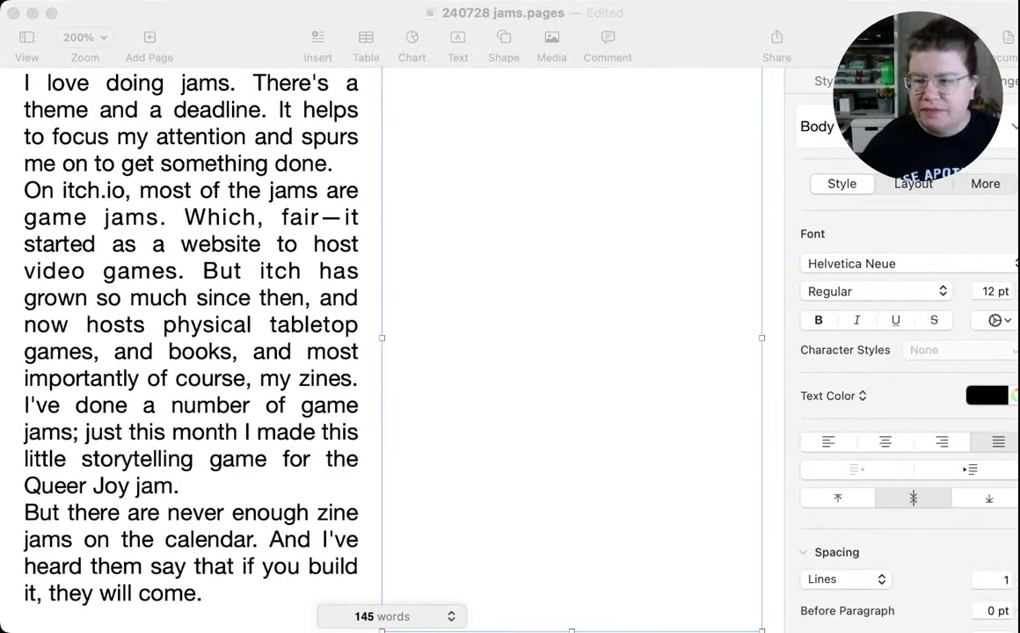
pyautogui.press('super+Tab')
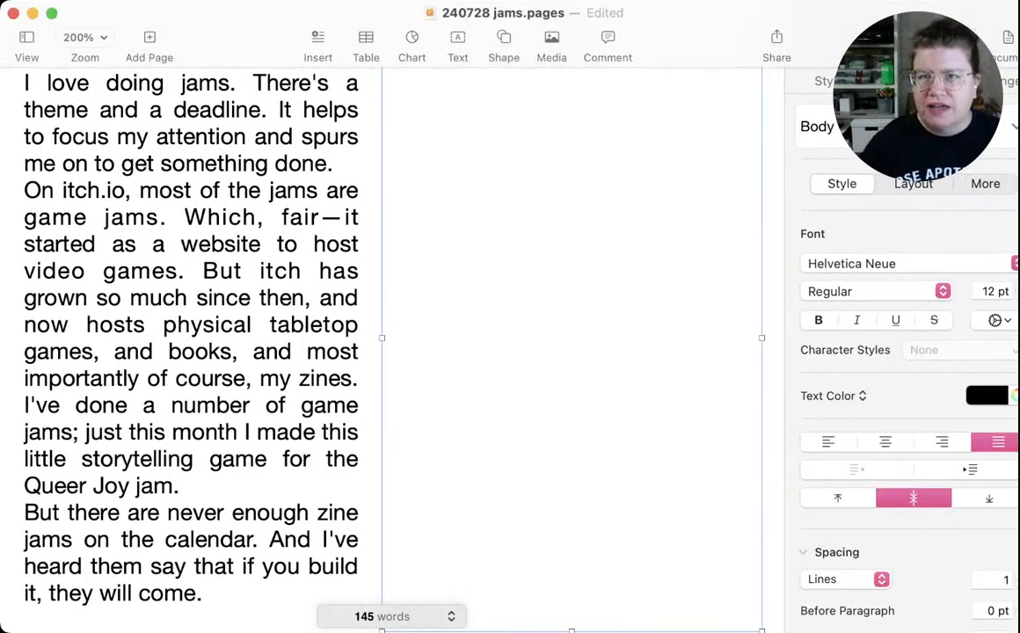
pyautogui.press('super+Tab')
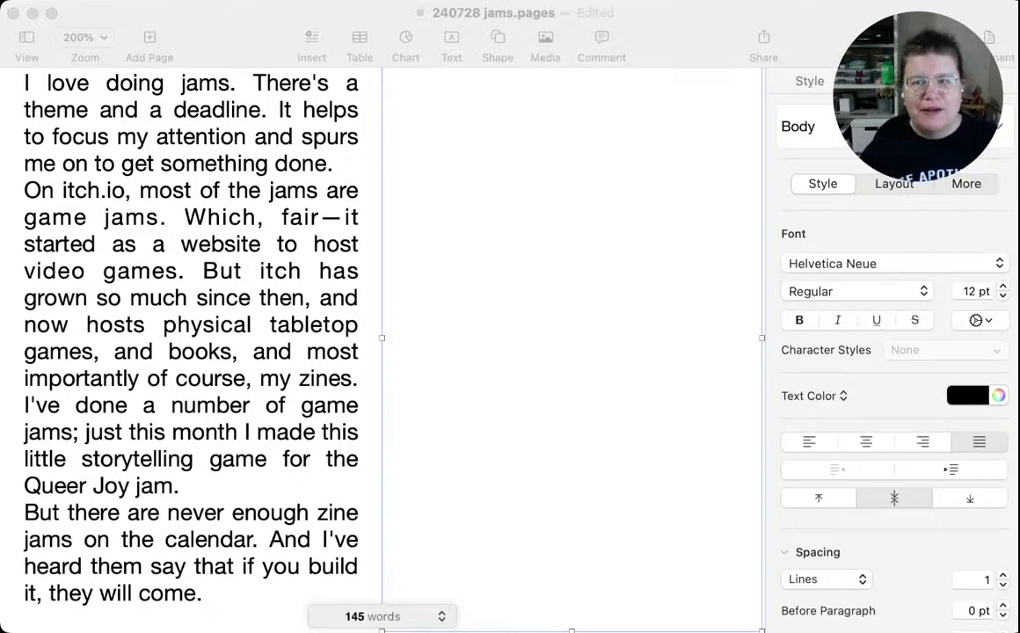
pyautogui.press('super+Tab')
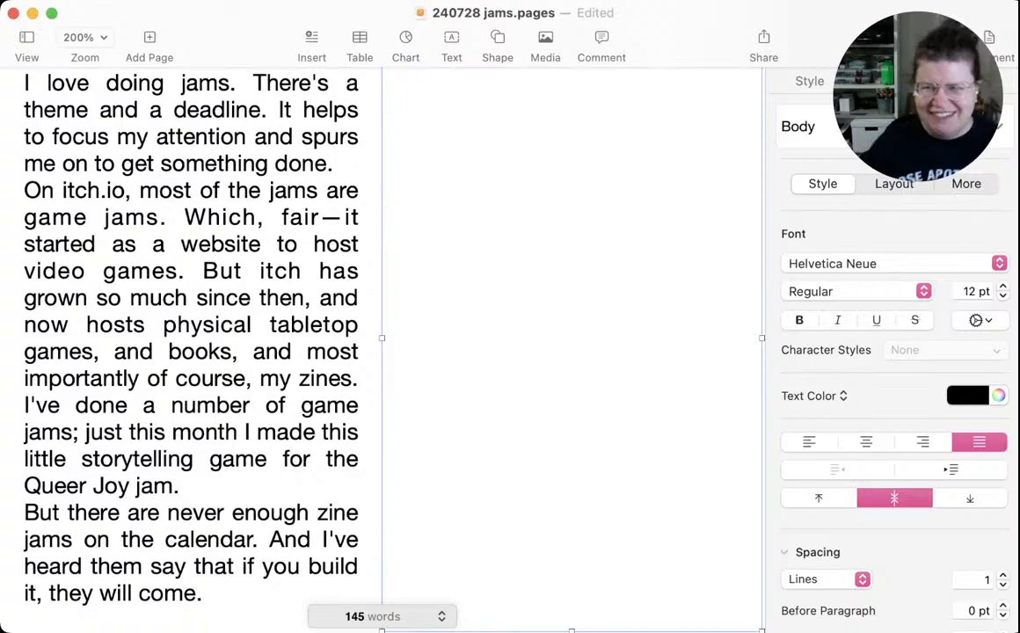
pyautogui.scroll(-1, 382, 350)
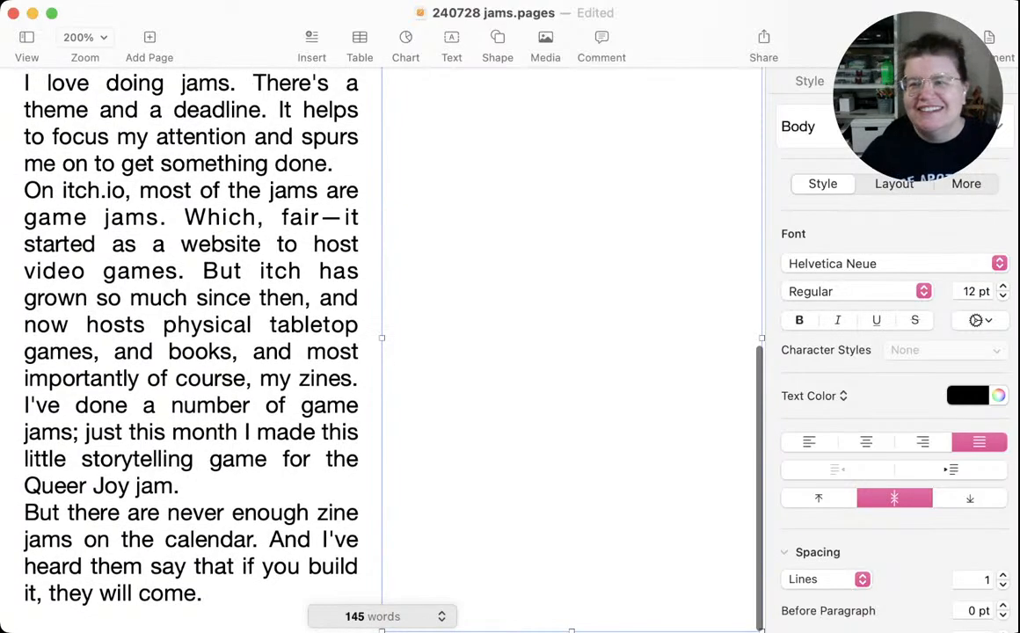
pyautogui.hscroll(5, 383, 350)
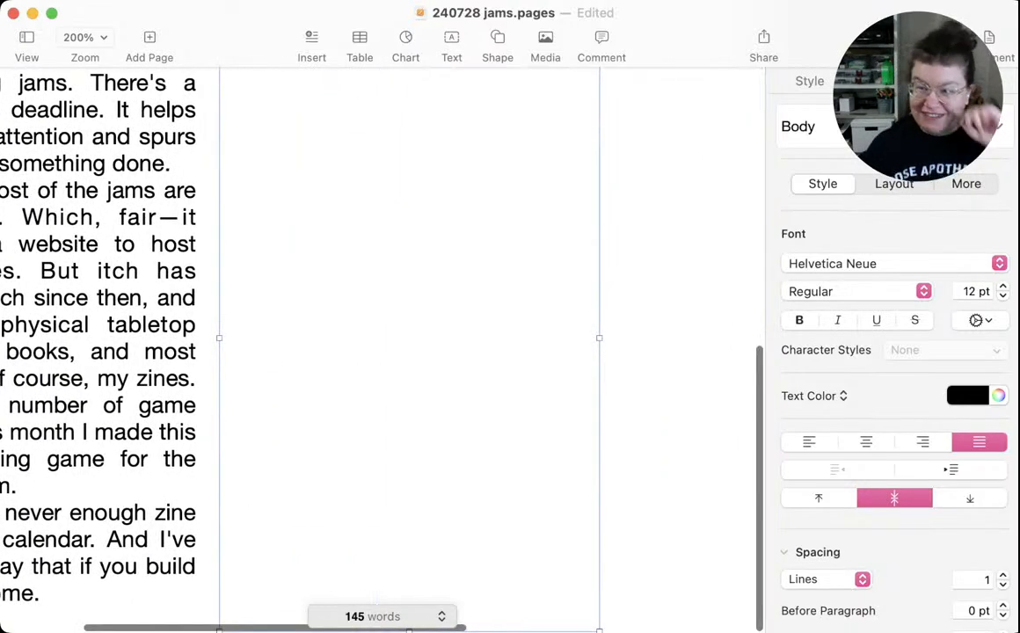
# Set the font of the whole "I love doing jams" passage to Raleway at 10 pt
pyautogui.hscroll(-5, 383, 350)
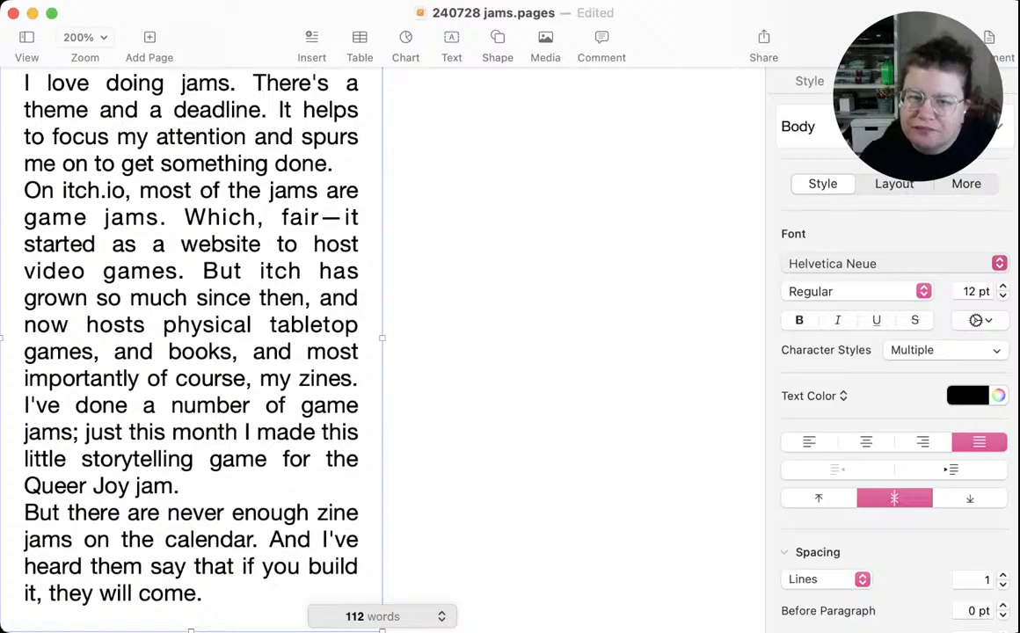
pyautogui.press('Return')
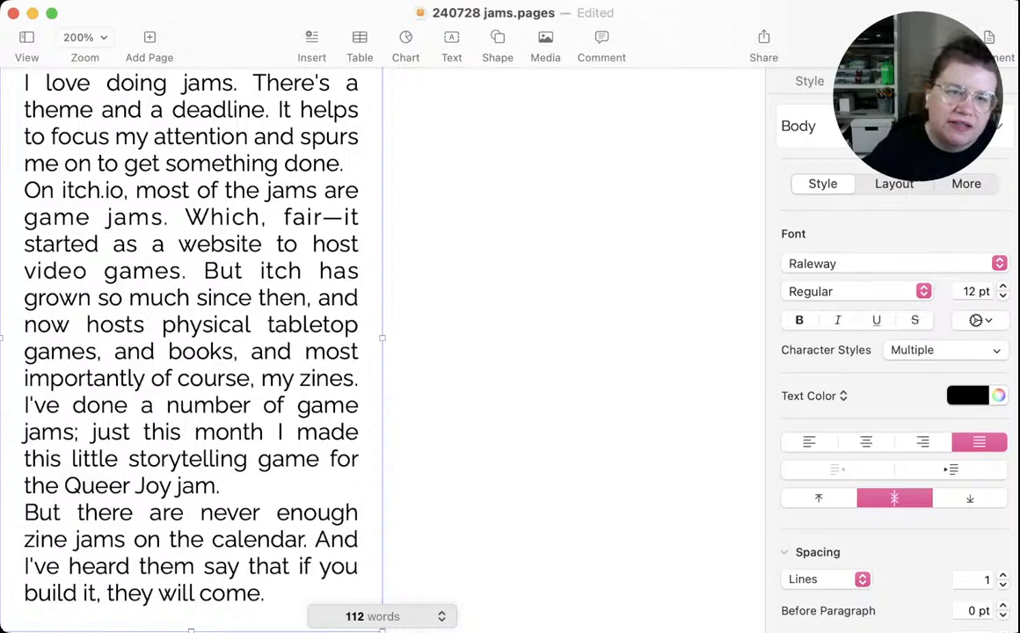
pyautogui.doubleClick(222, 217)
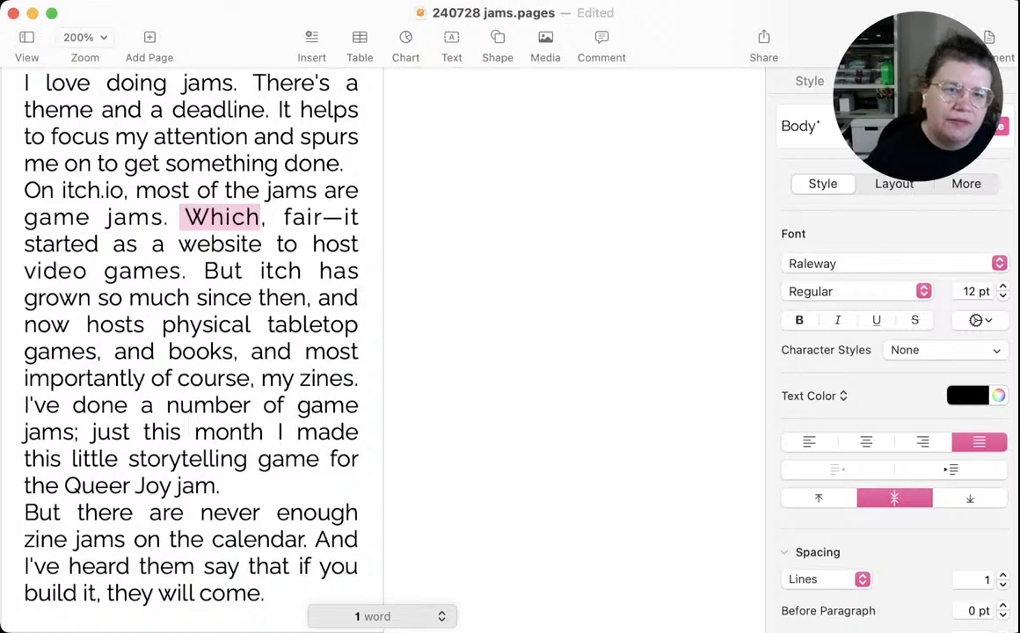
pyautogui.doubleClick(202, 244)
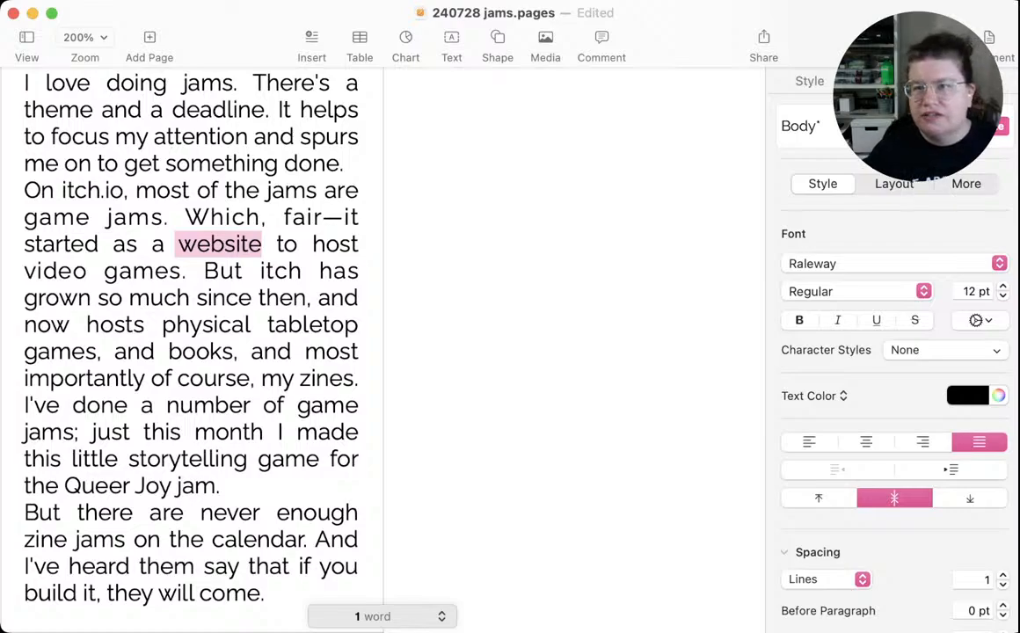
pyautogui.press('Escape')
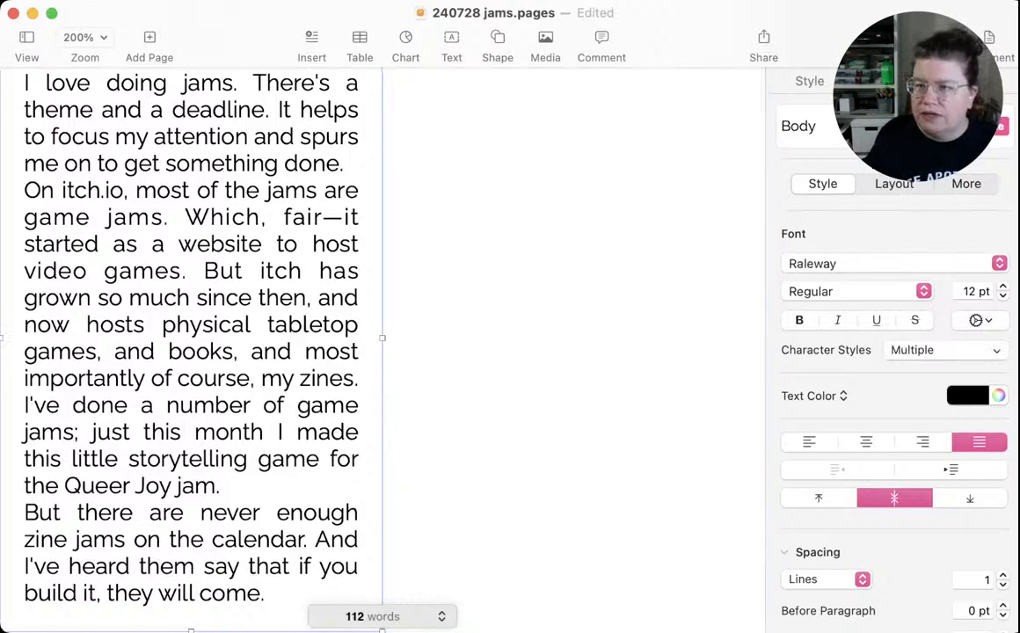
pyautogui.press('super+minus')
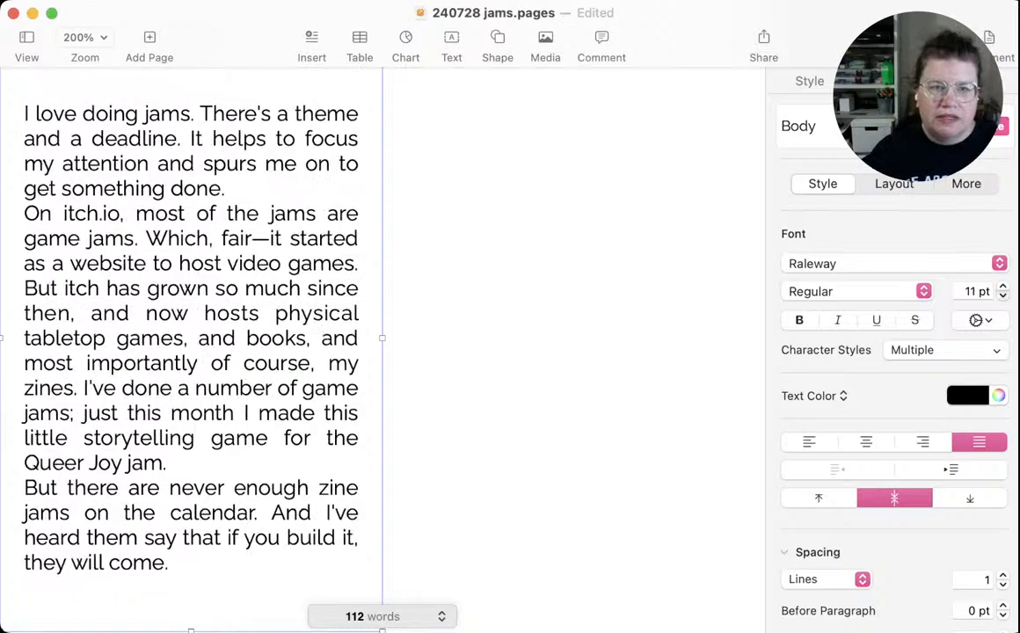
pyautogui.press('super+minus')
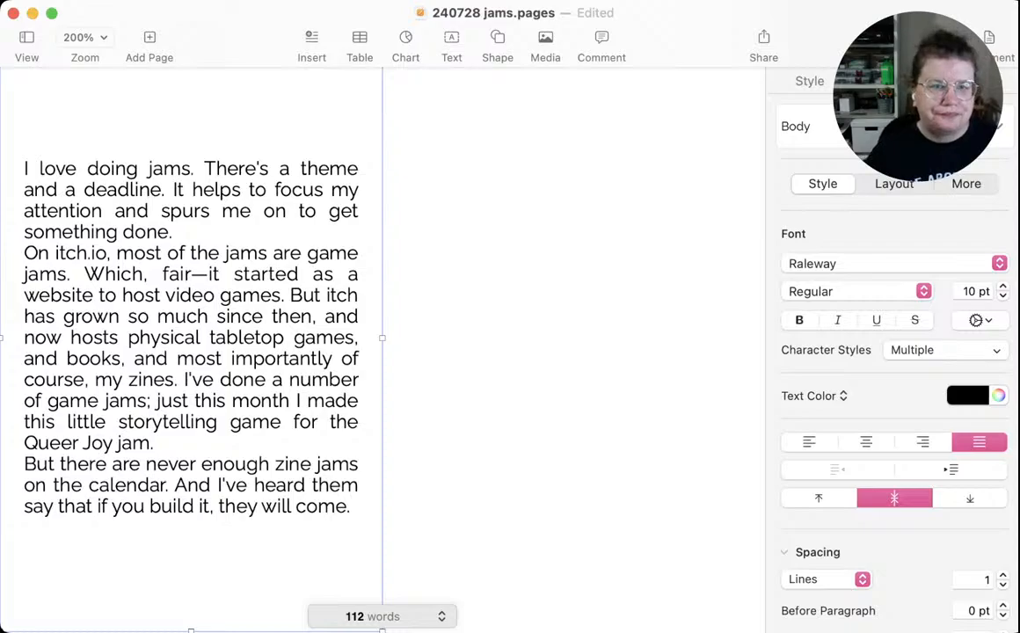
# Remove the clause about the Queer Joy jam storytelling game so the sentence ends "I've done a number of game jams."
pyautogui.scroll(10, 383, 352)
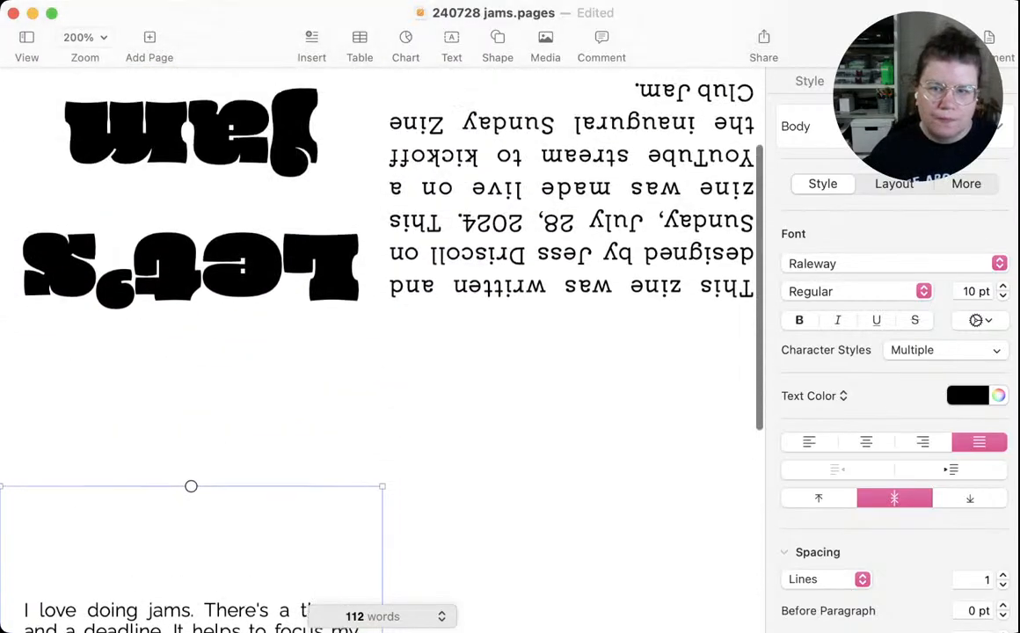
pyautogui.scroll(-5, 383, 352)
pyautogui.scroll(7, 382, 351)
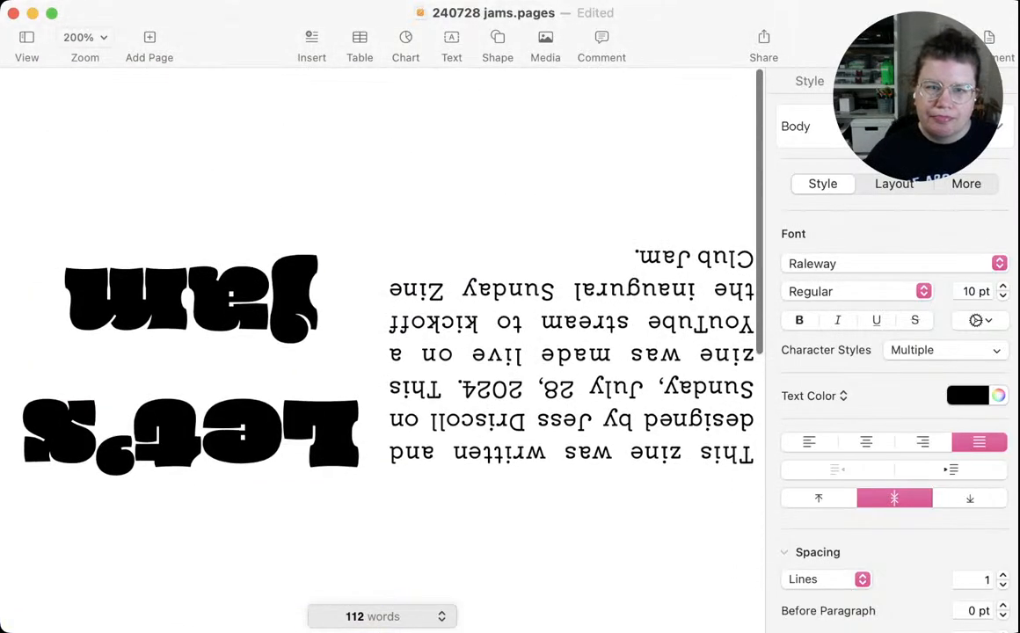
pyautogui.scroll(-3, 383, 352)
pyautogui.scroll(-10, 382, 351)
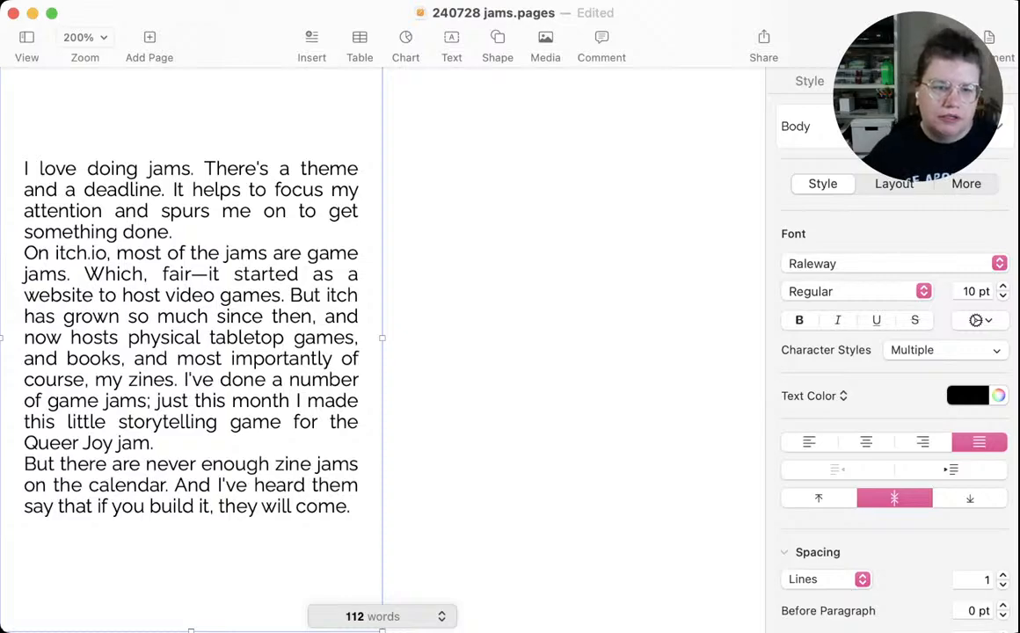
pyautogui.click(154, 443)
pyautogui.moveTo(154, 443); pyautogui.dragTo(149, 402)
pyautogui.write('.')
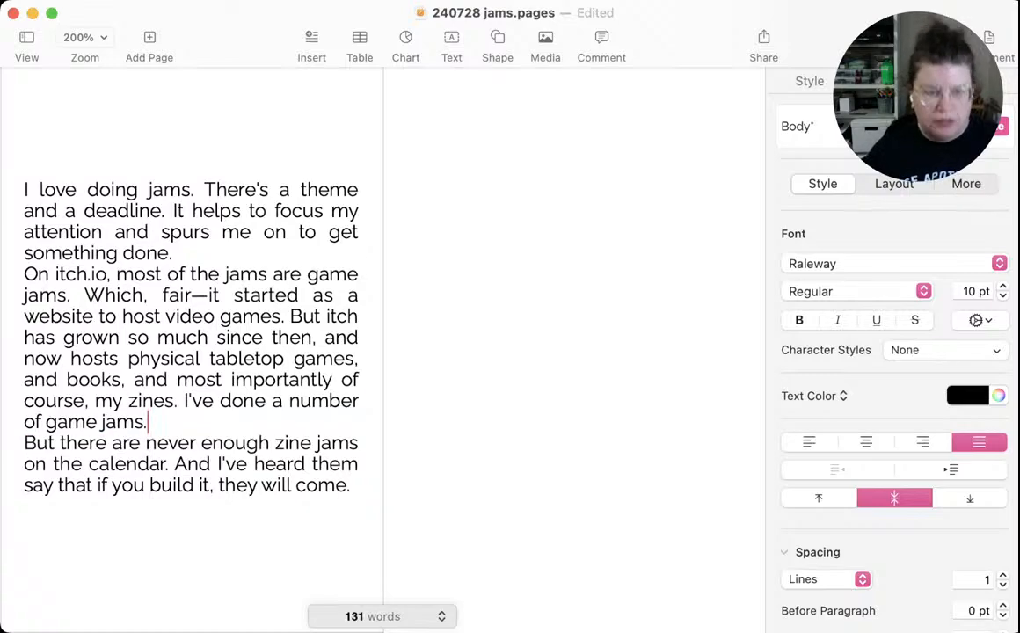
# Insert blank lines between the passage's three paragraphs and save the document
pyautogui.press('Return')
pyautogui.click(173, 242)
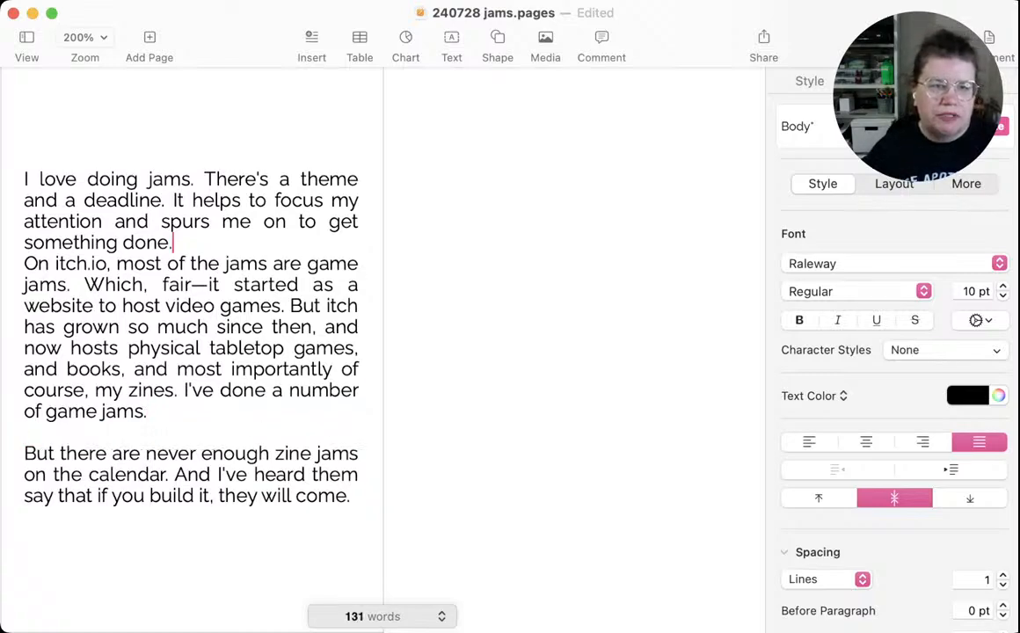
pyautogui.press('Return')
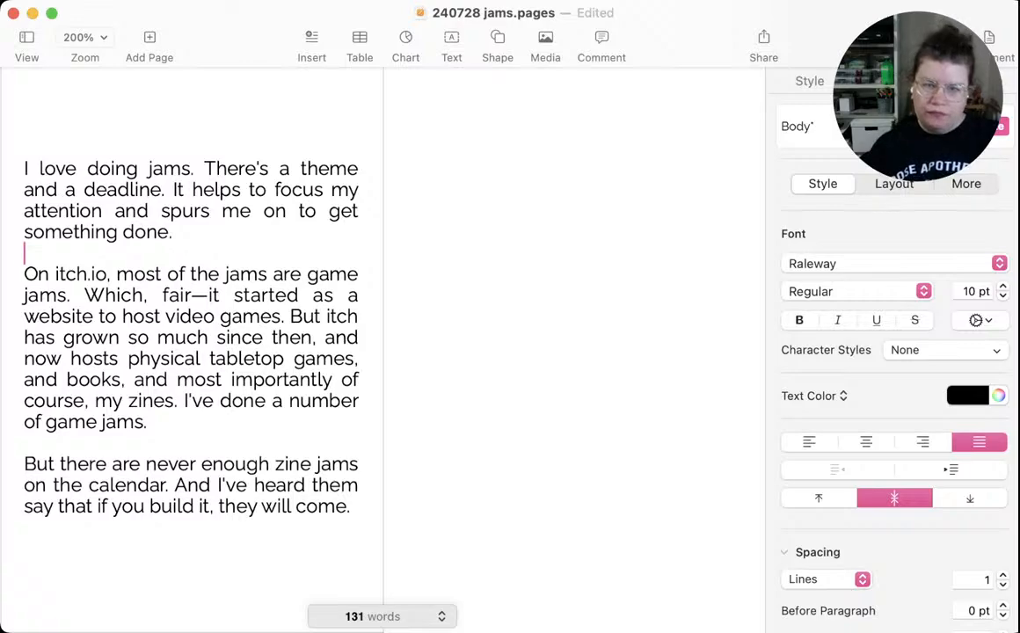
pyautogui.scroll(2, 383, 352)
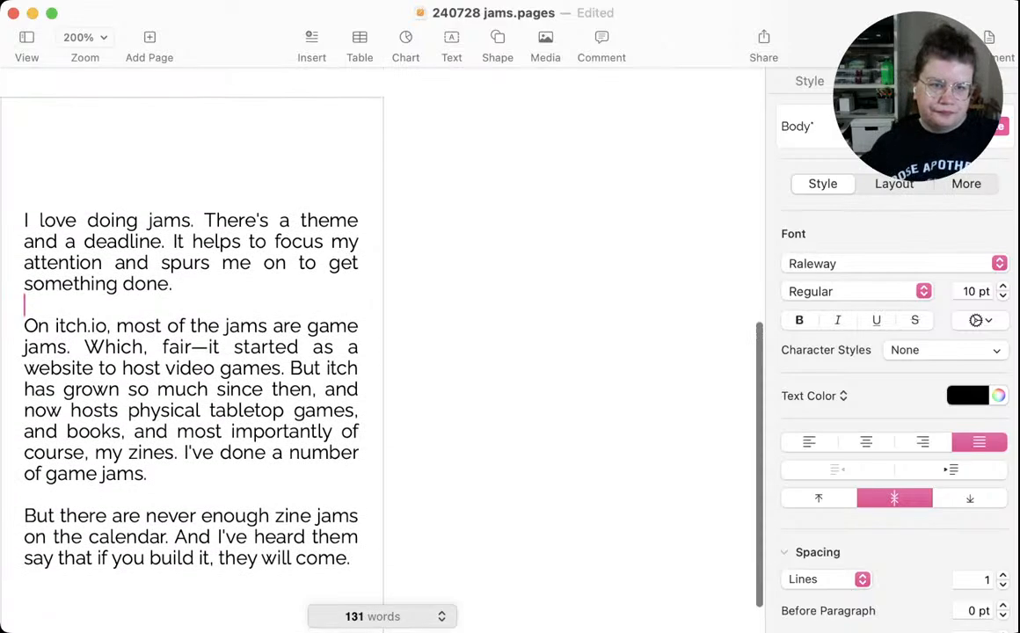
pyautogui.scroll(-2, 383, 352)
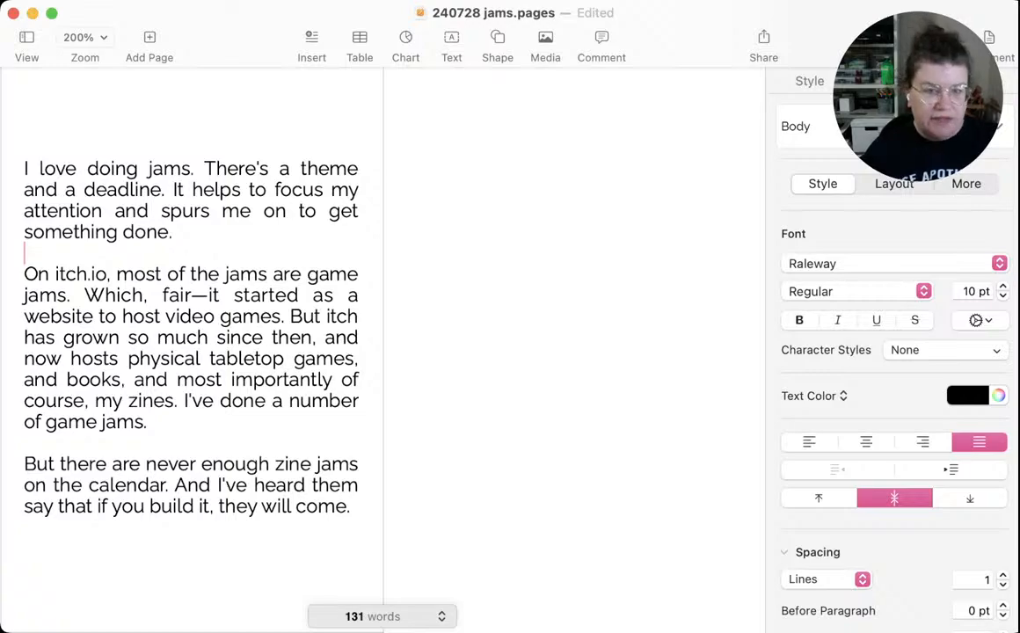
pyautogui.press('super+s')
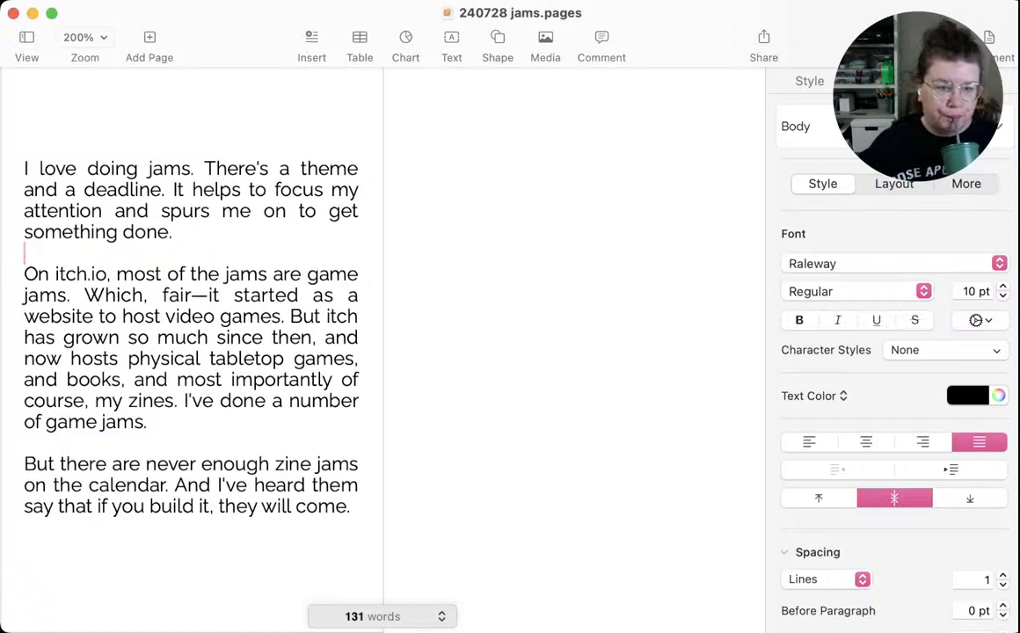
# Replace the commas after "books" and "of course" with em dashes to give "books—and most importantly of course—my zines"
pyautogui.click(133, 380)
pyautogui.press('BackSpace')
pyautogui.press('BackSpace')
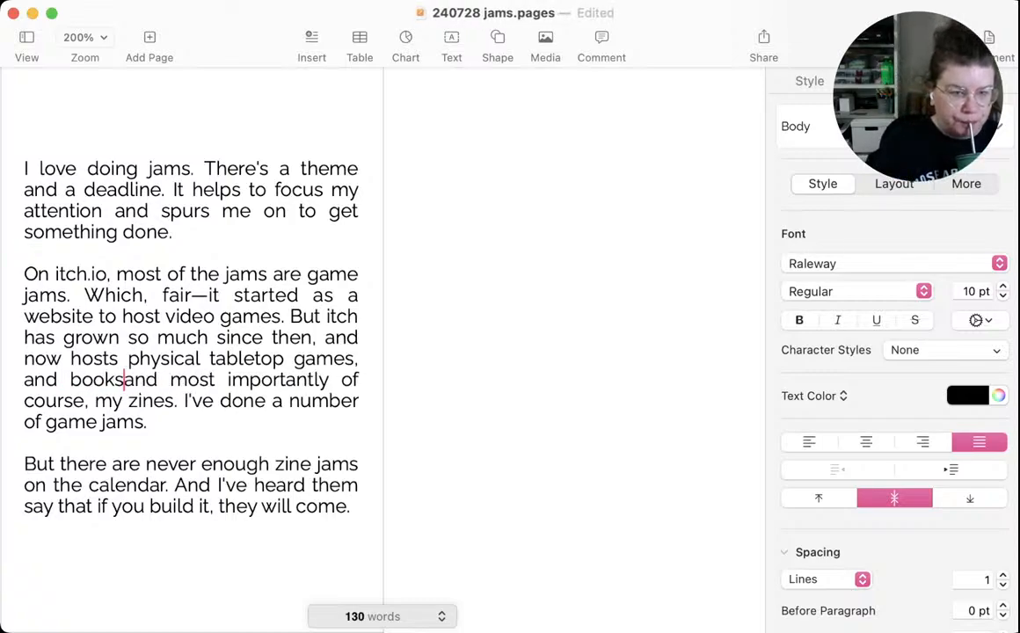
pyautogui.write('—')
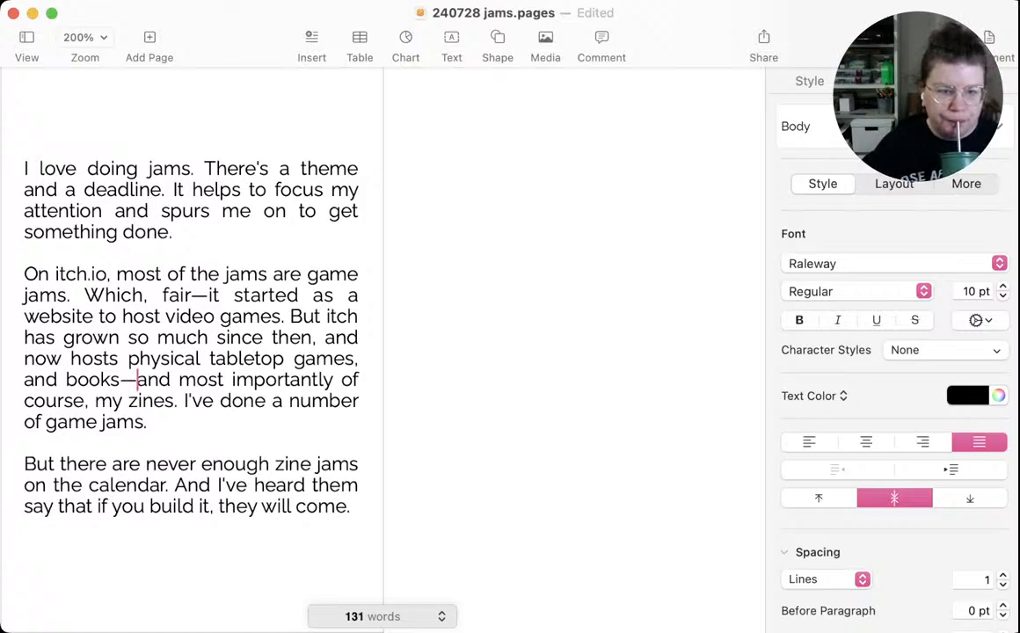
pyautogui.click(95, 401)
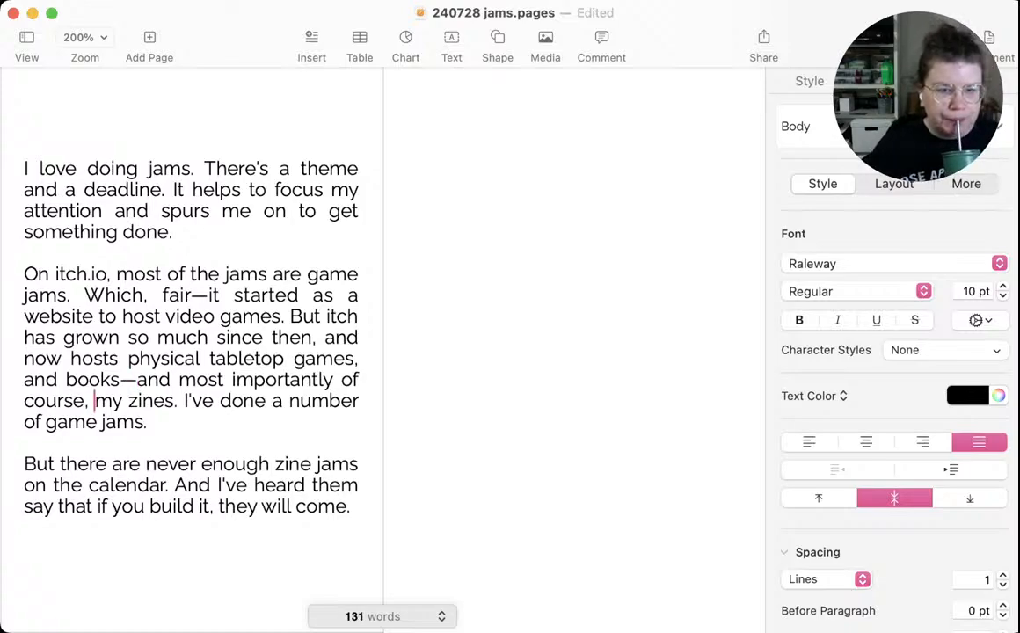
pyautogui.press('BackSpace')
pyautogui.press('BackSpace')
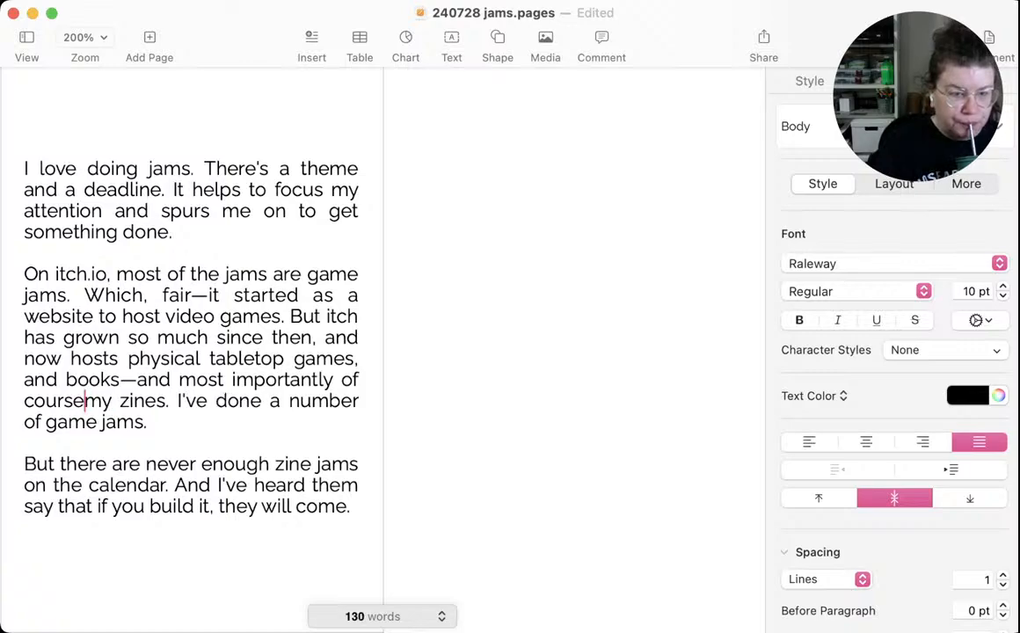
pyautogui.write('--')
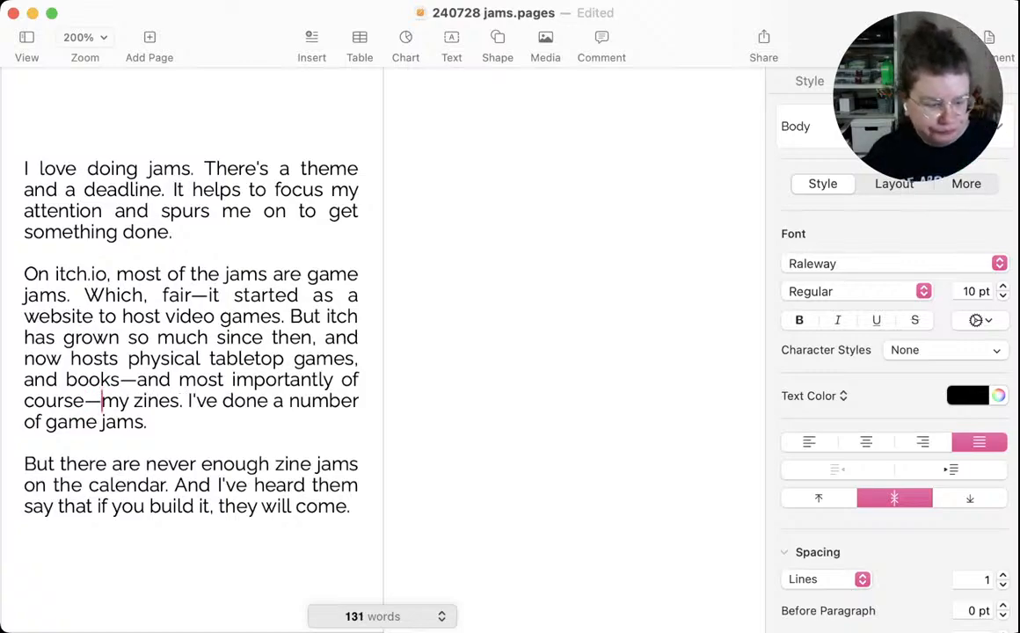
# Change the end of the second paragraph to "game jams, too."
pyautogui.click(147, 422)
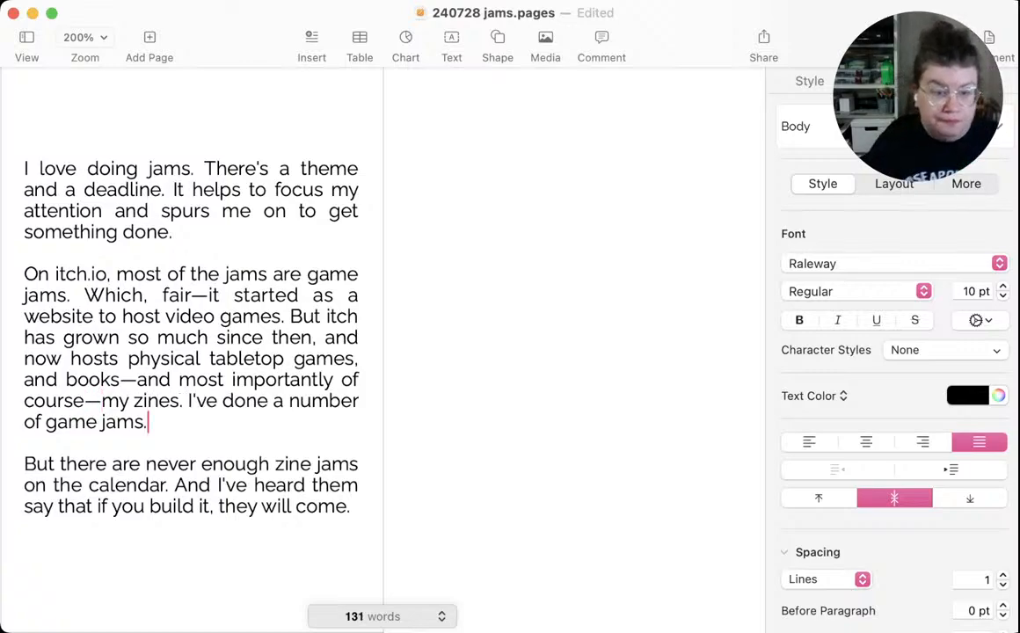
pyautogui.press('BackSpace')
pyautogui.write(', ')
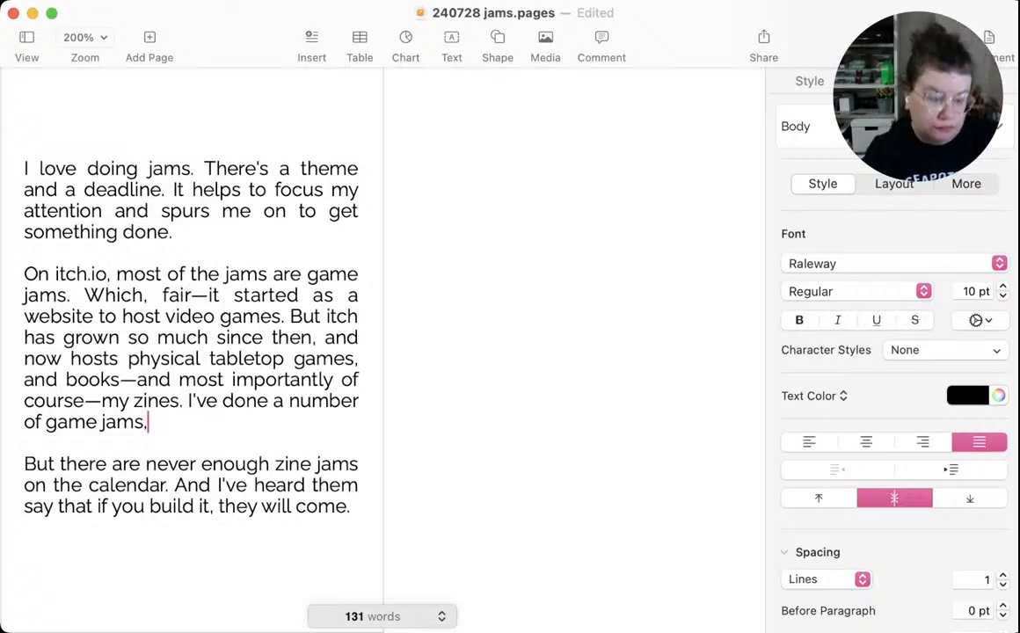
pyautogui.write('too.')
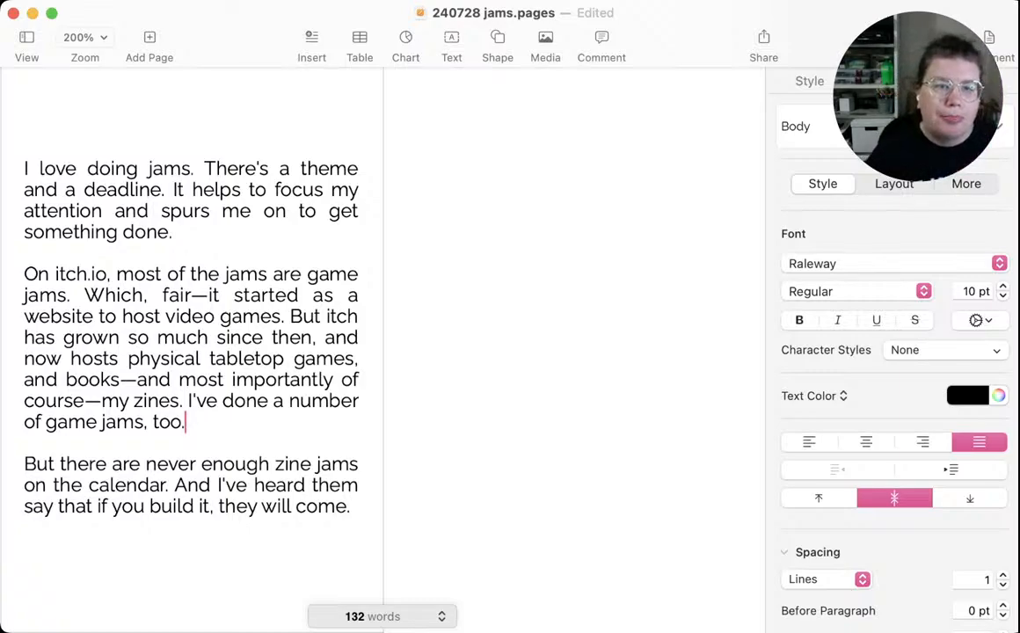
# Set the font size of the whole jam passage to 11 pt
pyautogui.scroll(5, 378, 352)
pyautogui.scroll(1, 378, 352)
pyautogui.scroll(-5, 378, 352)
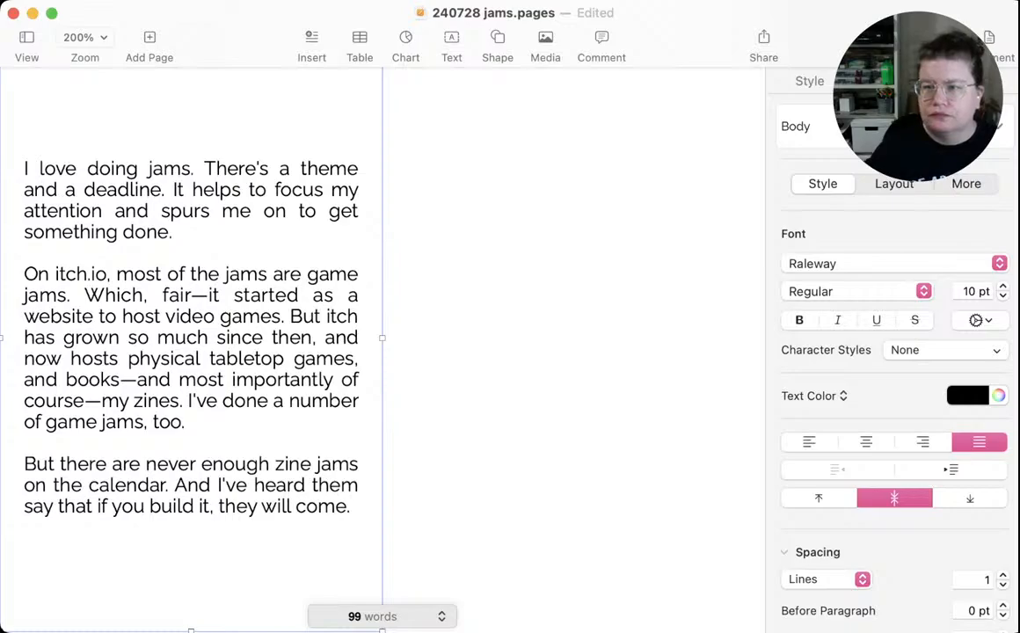
pyautogui.press('super+plus')
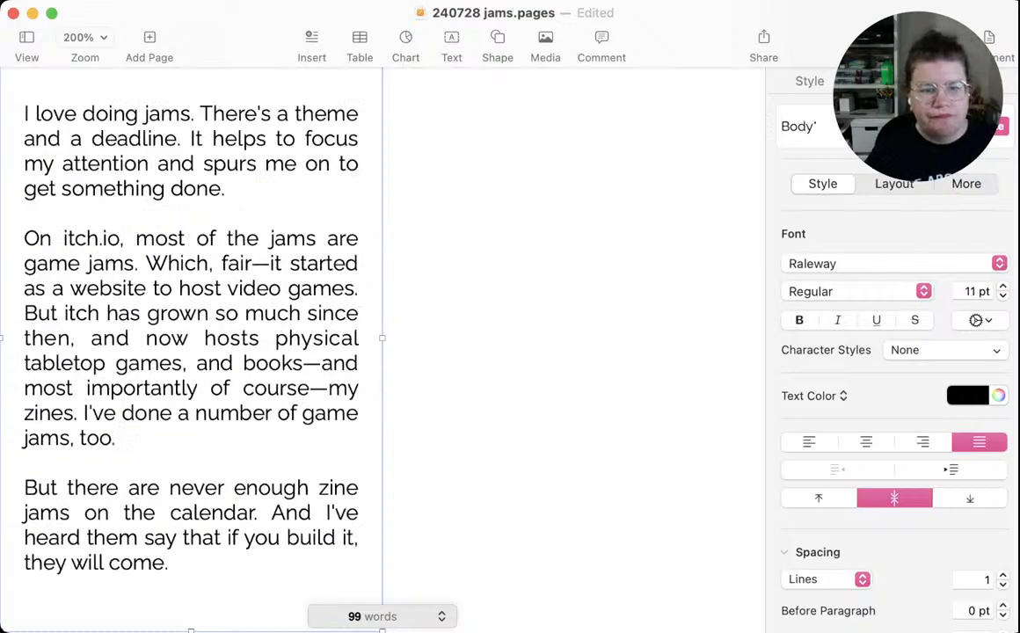
# Update the Body paragraph style to match the jam passage's current formatting and save the document
pyautogui.scroll(3, 378, 352)
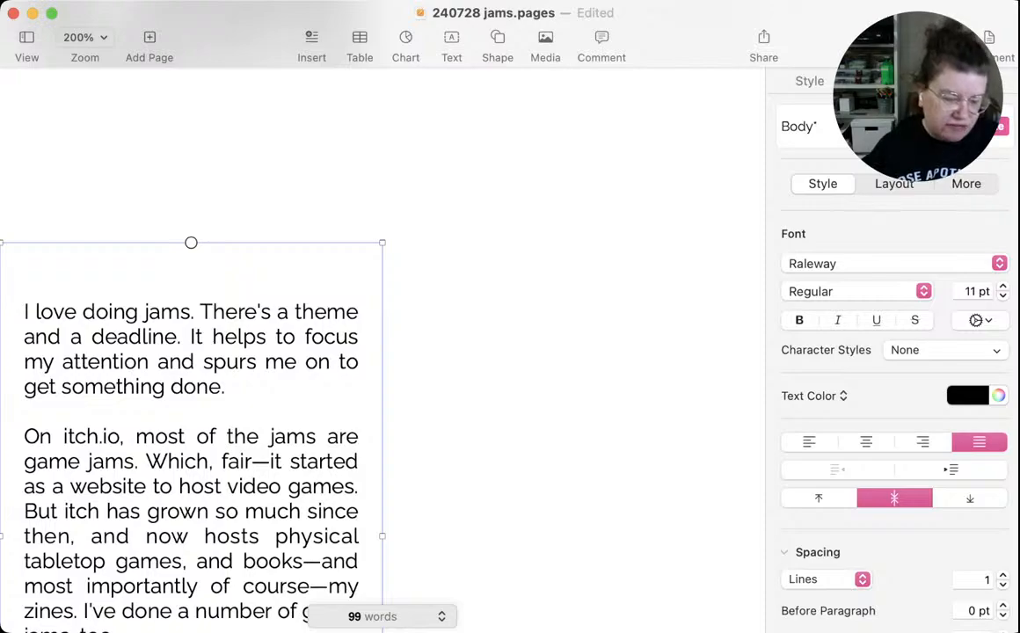
pyautogui.press('super+s')
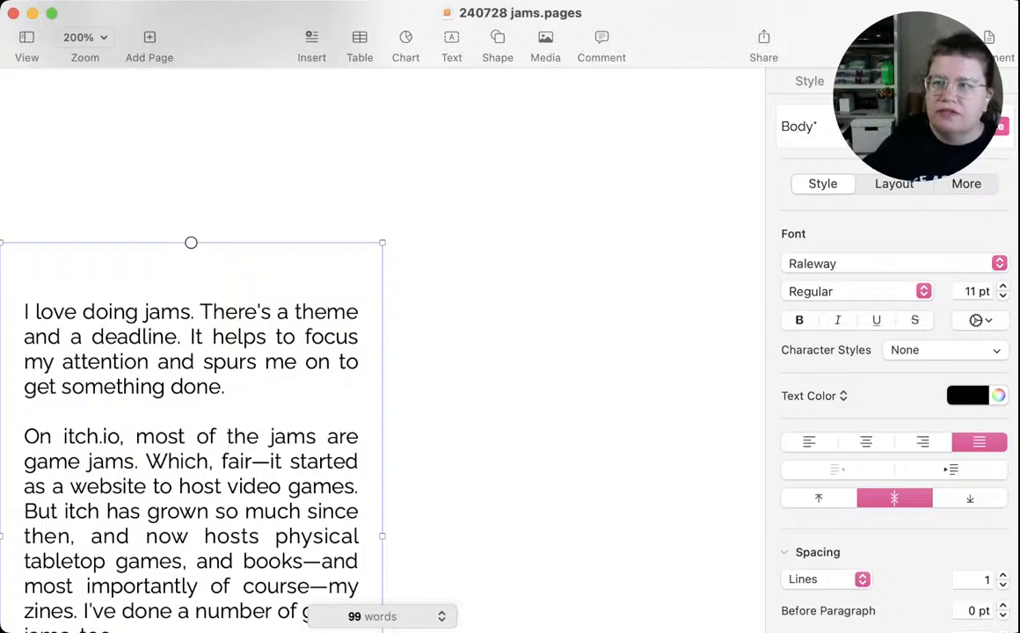
pyautogui.click(986, 127)
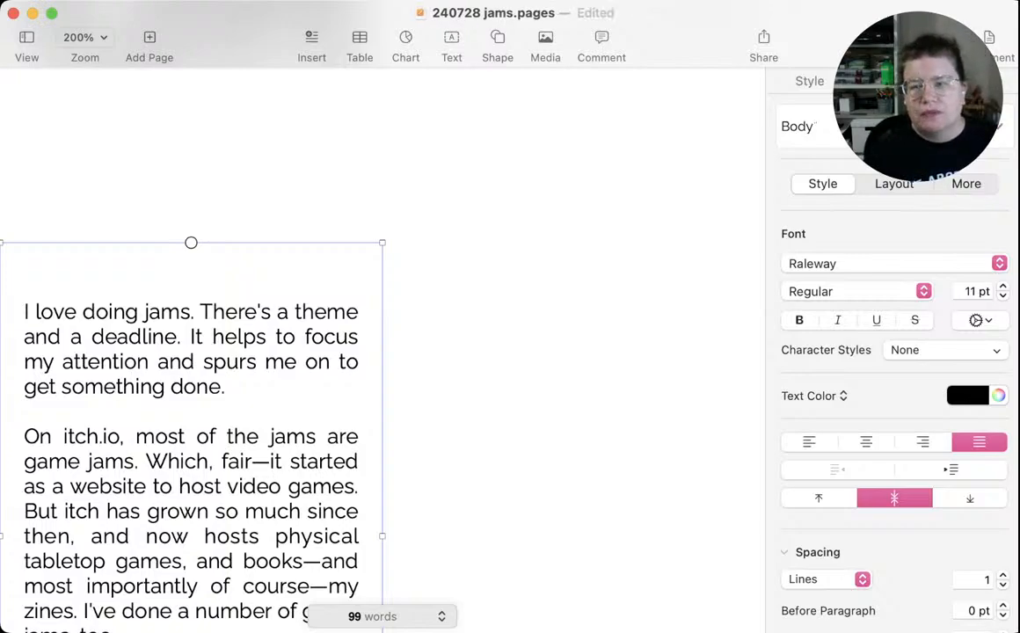
pyautogui.scroll(-5, 191, 352)
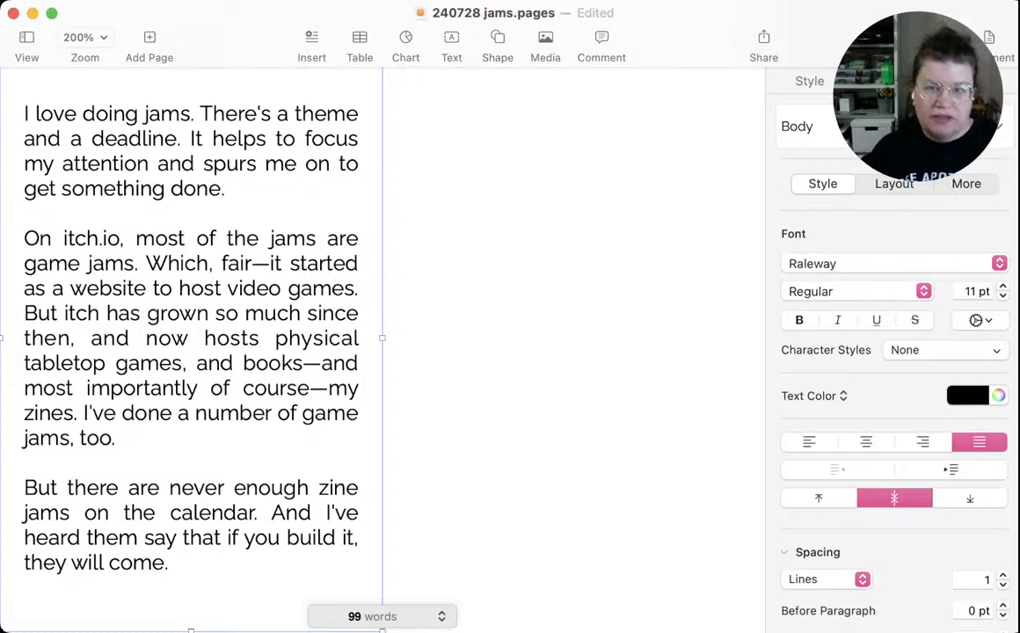
pyautogui.press('super+s')
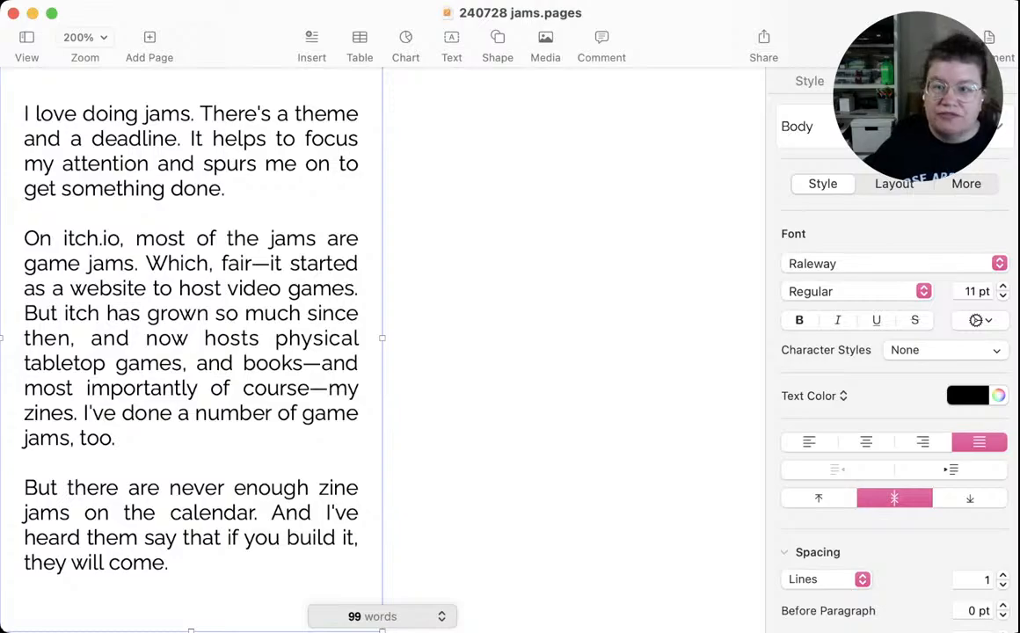
# Review the panels around the jam passage, including the empty box beside it and the upside-down title and credits
pyautogui.press('super+Tab')
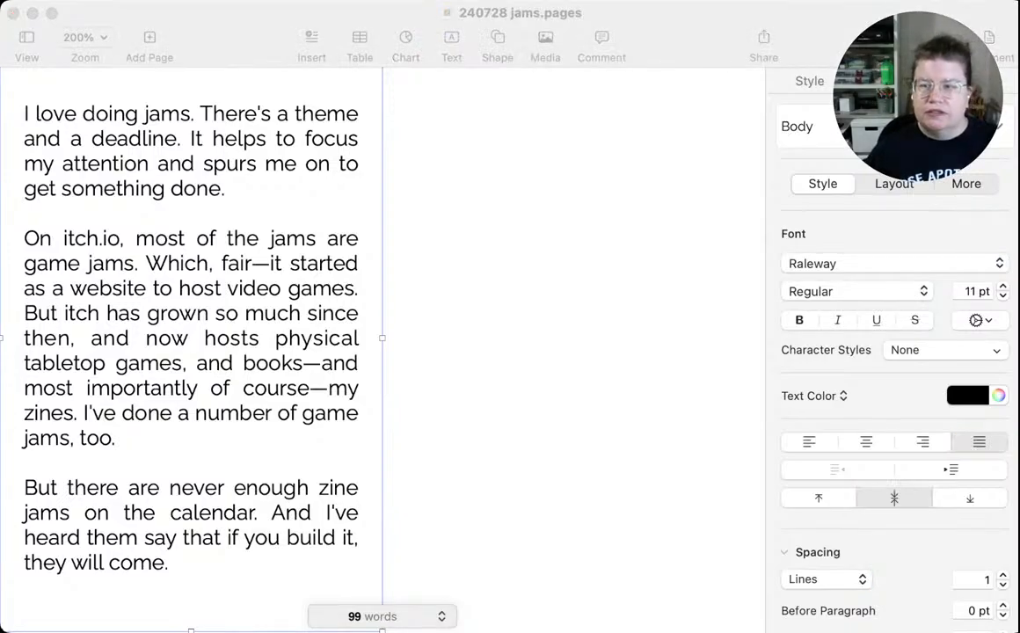
pyautogui.press('super+Tab')
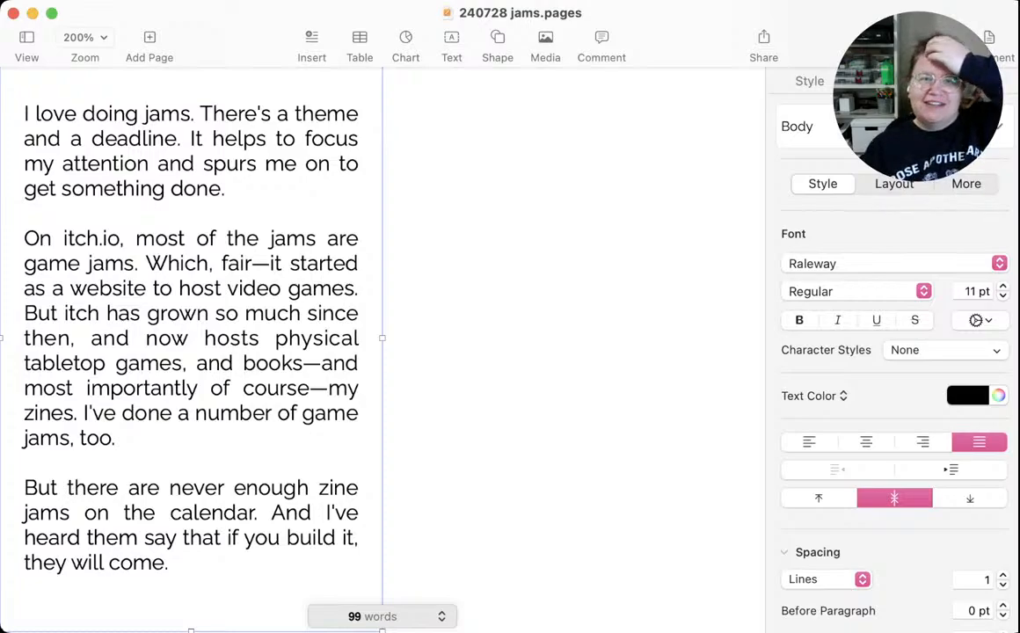
pyautogui.hscroll(3, 191, 343)
pyautogui.hscroll(2, 383, 343)
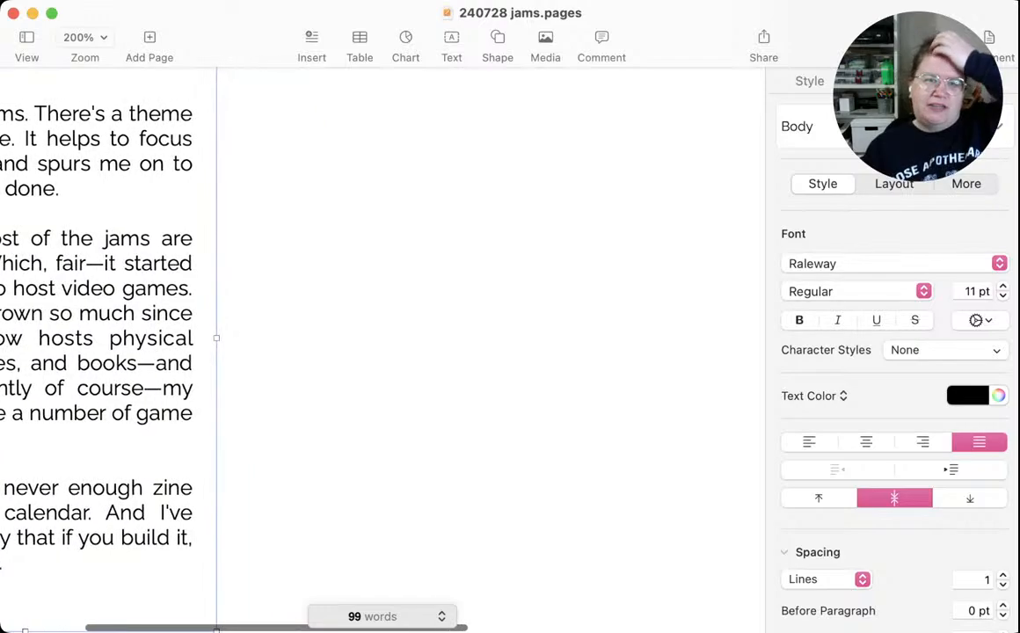
pyautogui.click(383, 343)
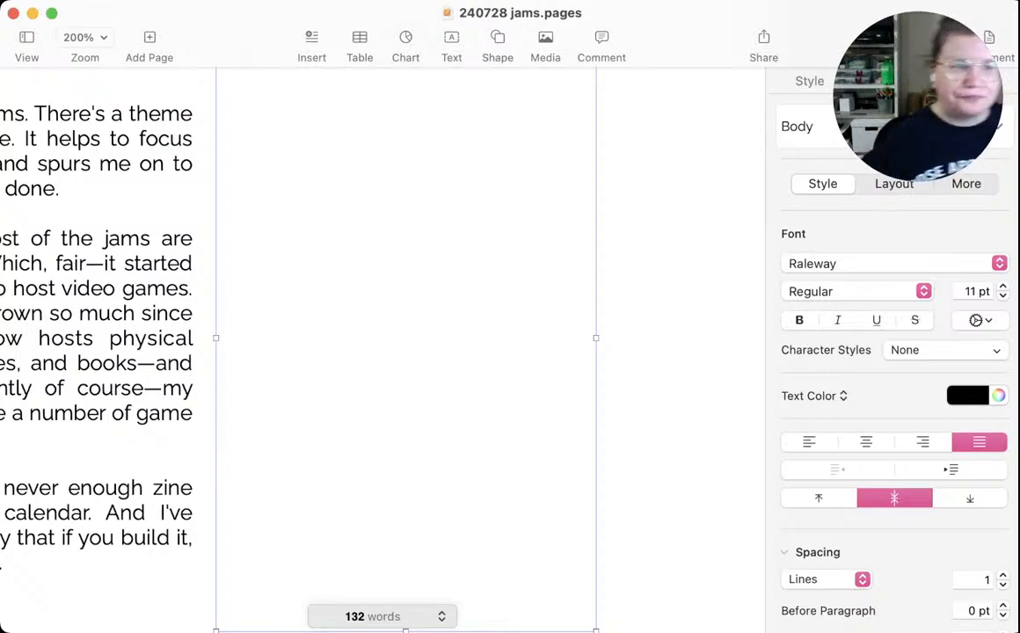
pyautogui.hscroll(-5, 383, 351)
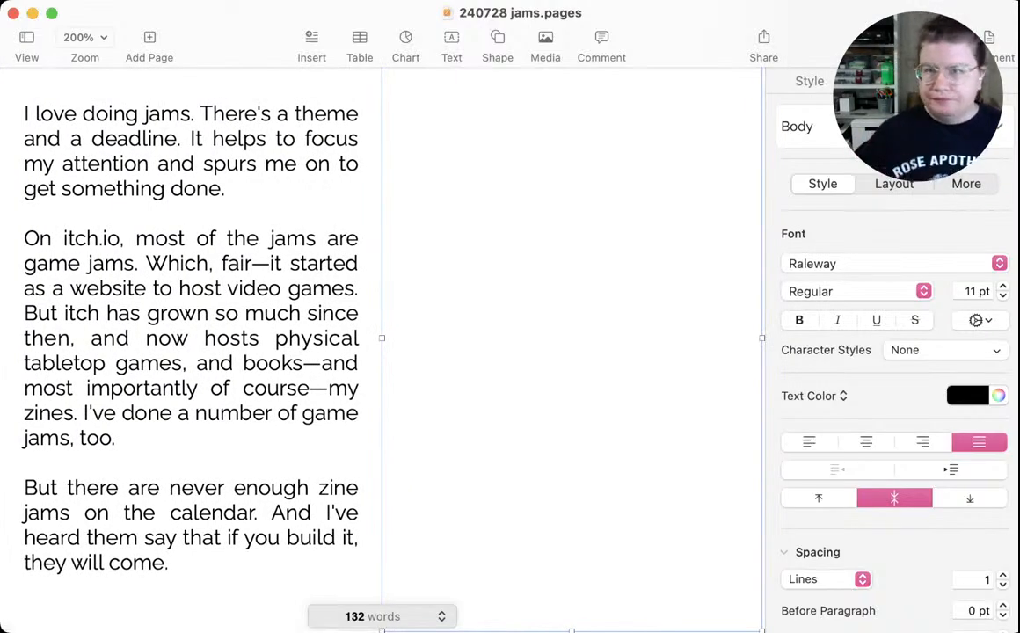
pyautogui.scroll(5, 383, 351)
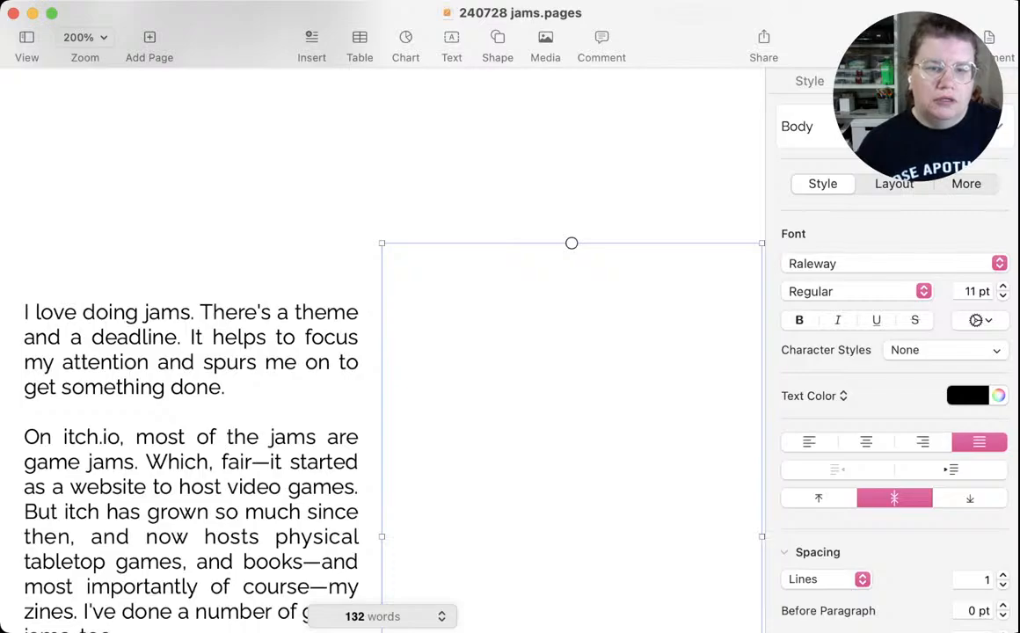
pyautogui.scroll(5, 382, 352)
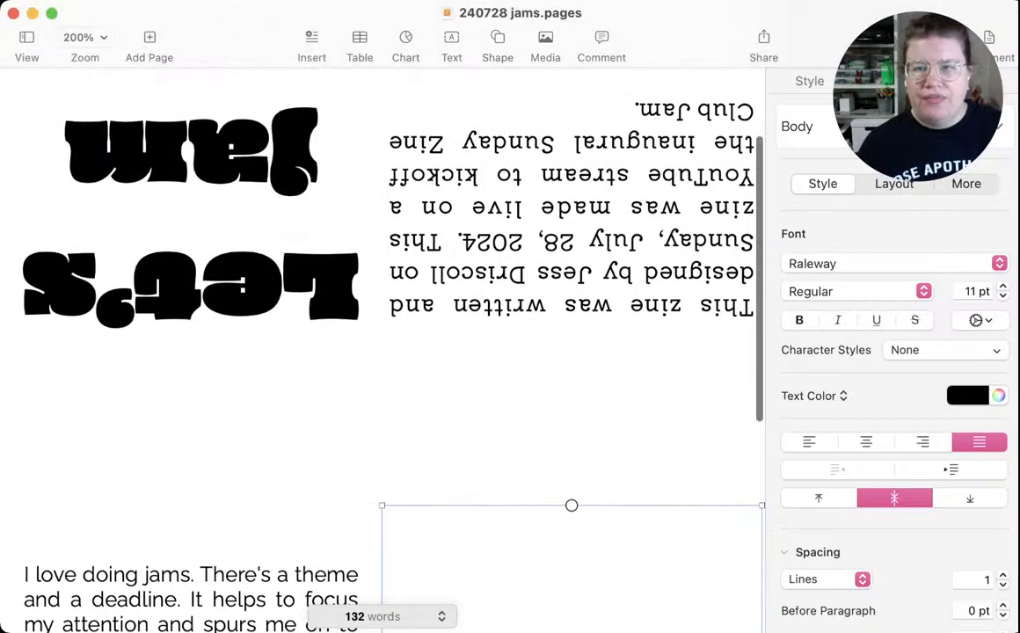
pyautogui.scroll(-5, 383, 352)
pyautogui.scroll(-5, 383, 352)
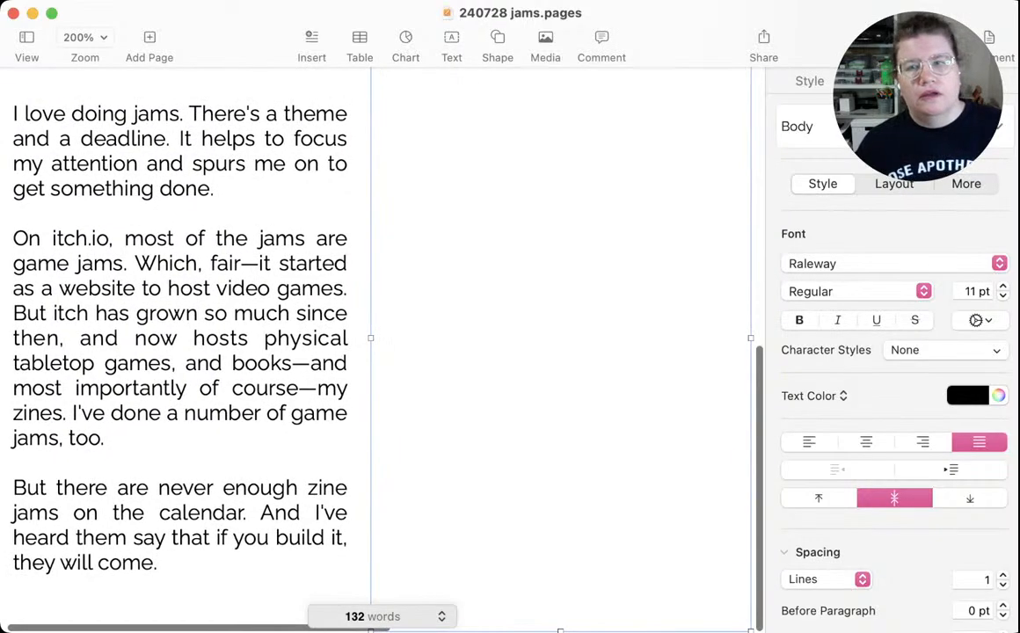
pyautogui.hscroll(5, 352, 317)
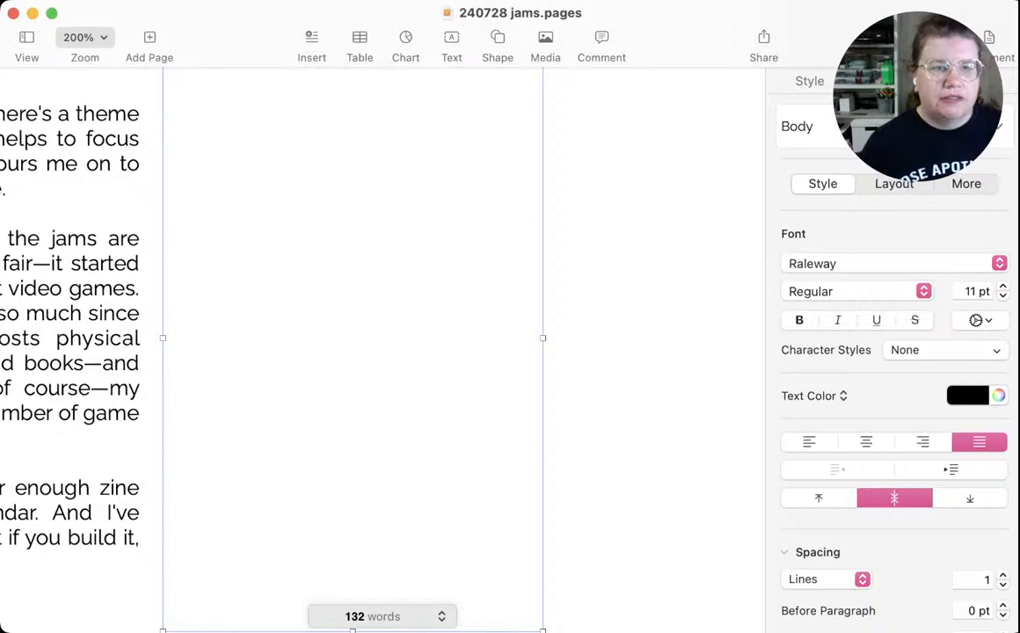
# View the page at 125% with the formatting controls hidden and check the text boxes in the empty panels
pyautogui.click(84, 146)
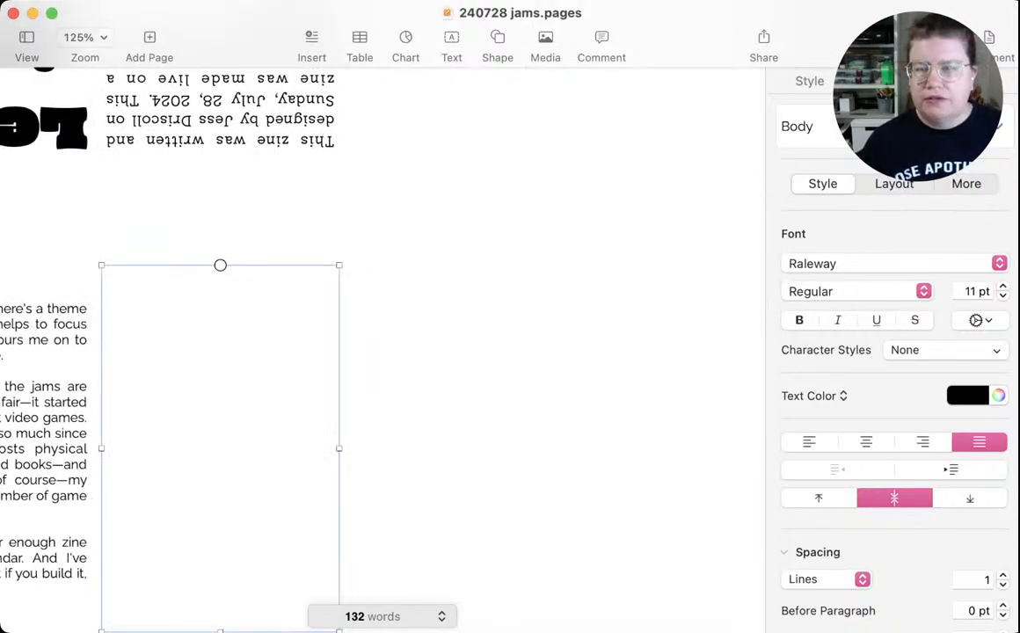
pyautogui.click(947, 38)
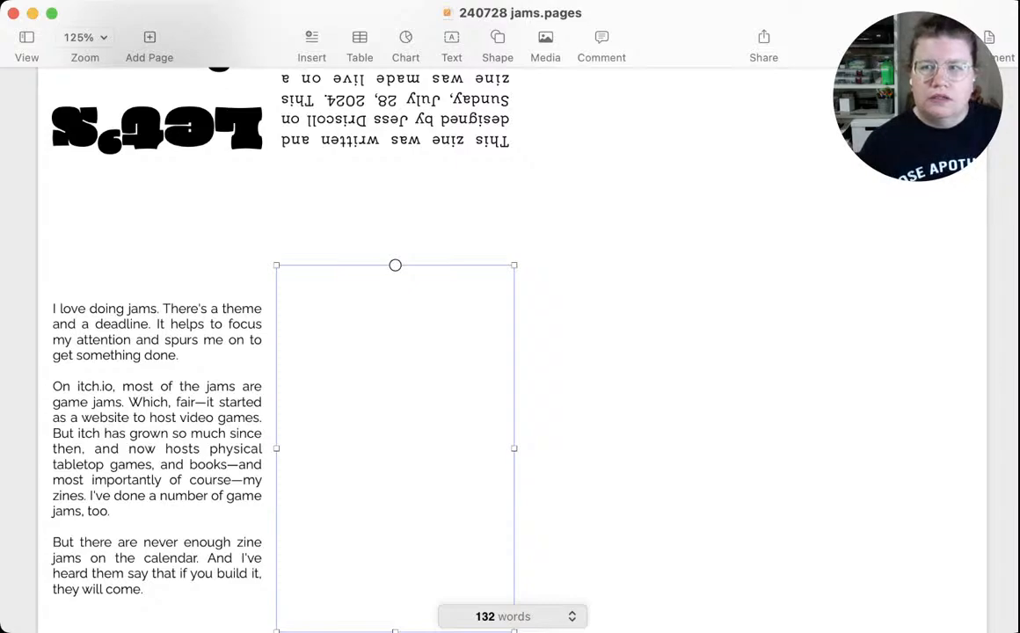
pyautogui.click(633, 440)
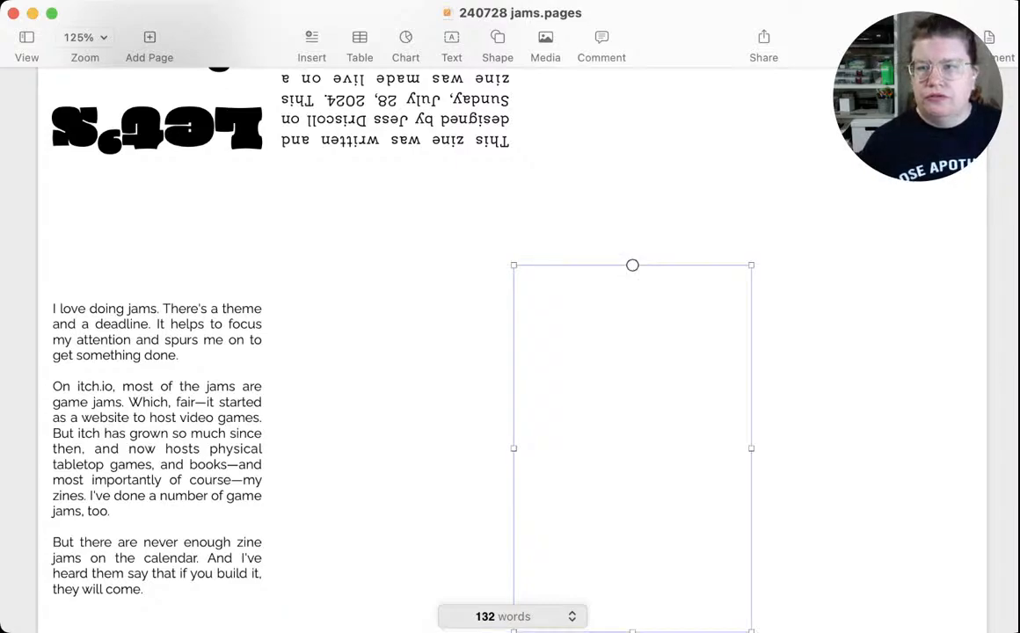
pyautogui.click(870, 439)
pyautogui.click(633, 175)
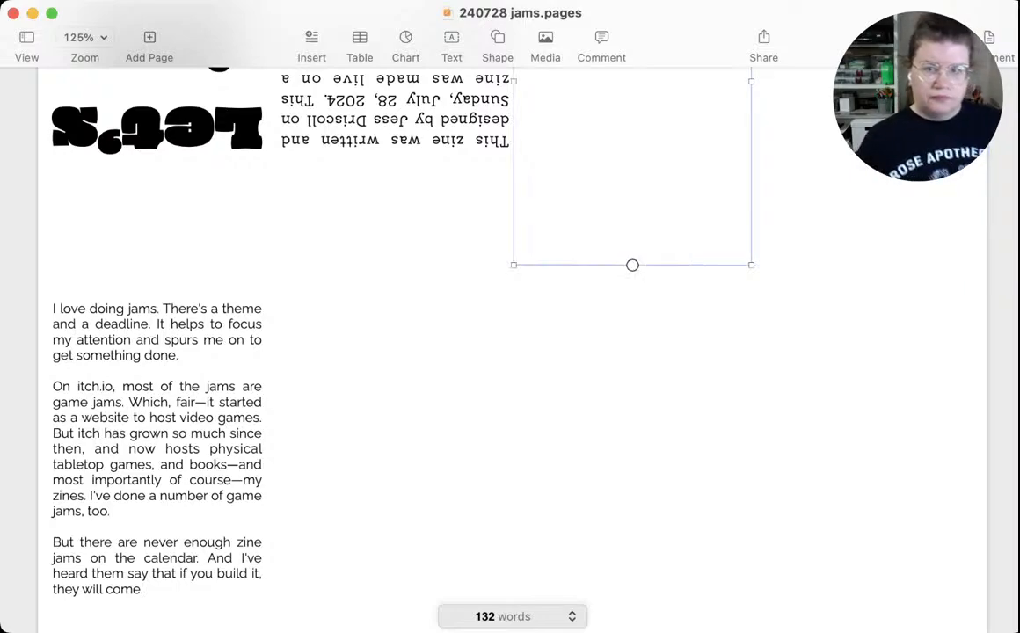
# Set the upside-down credits text's first, left and right indents to 0.5 cm and update its Heading style to match
pyautogui.click(396, 141)
pyautogui.scroll(1, 395, 176)
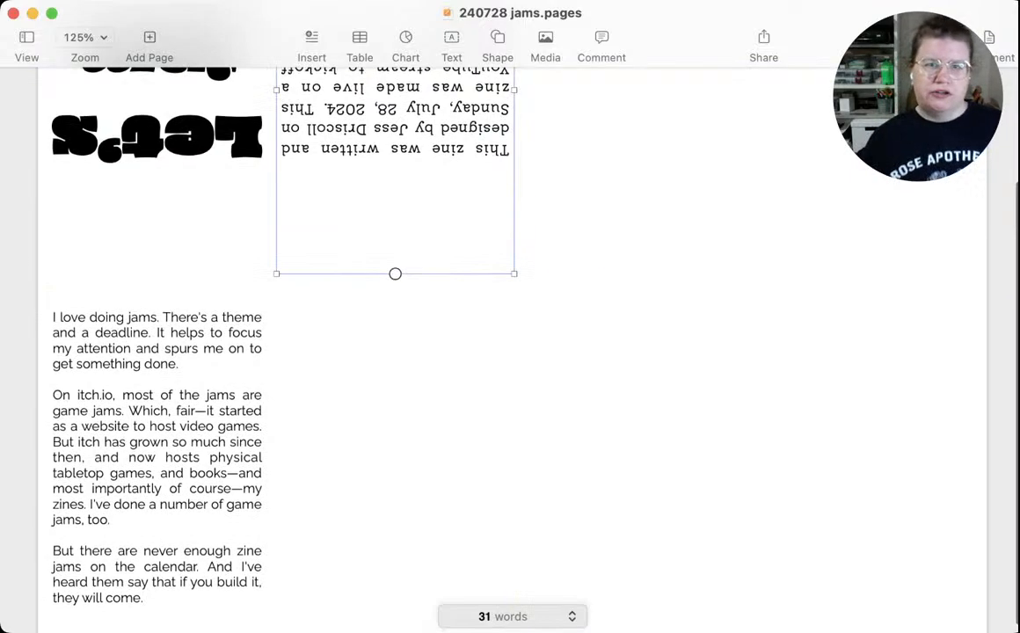
pyautogui.scroll(3, 396, 264)
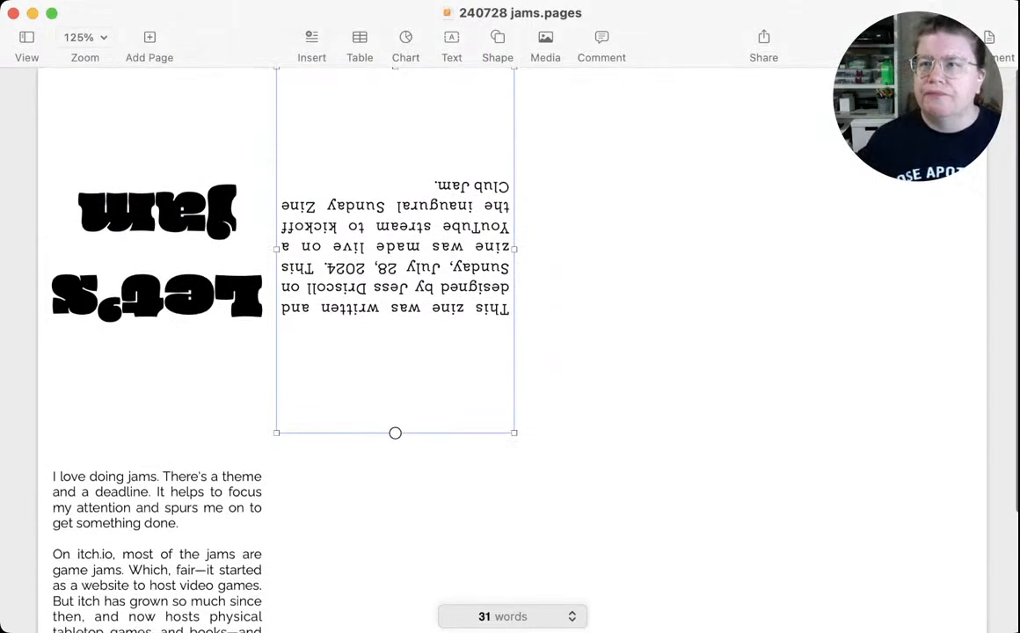
pyautogui.click(932, 38)
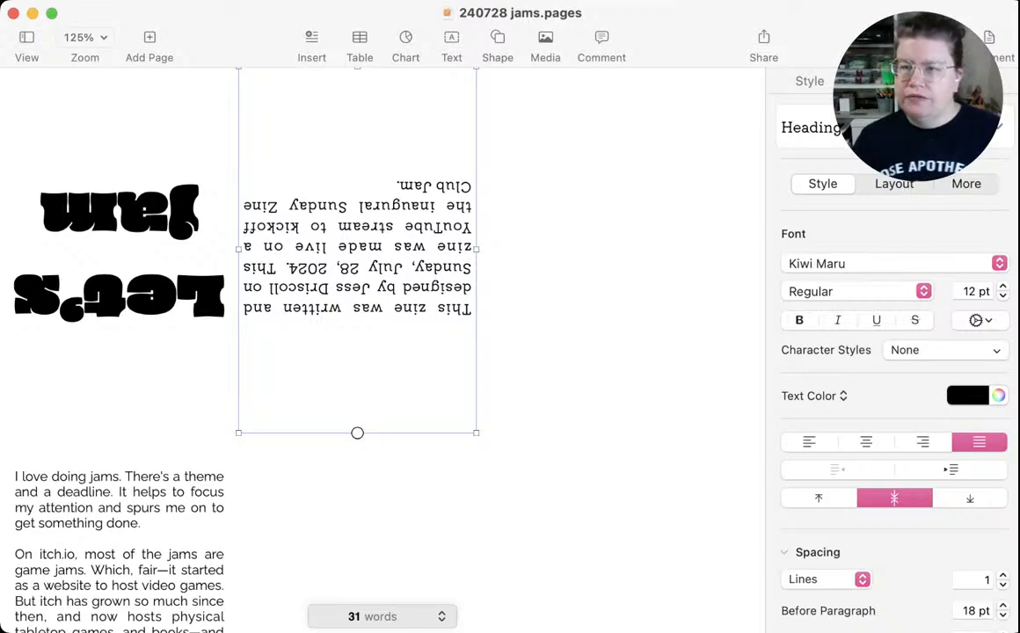
pyautogui.click(895, 184)
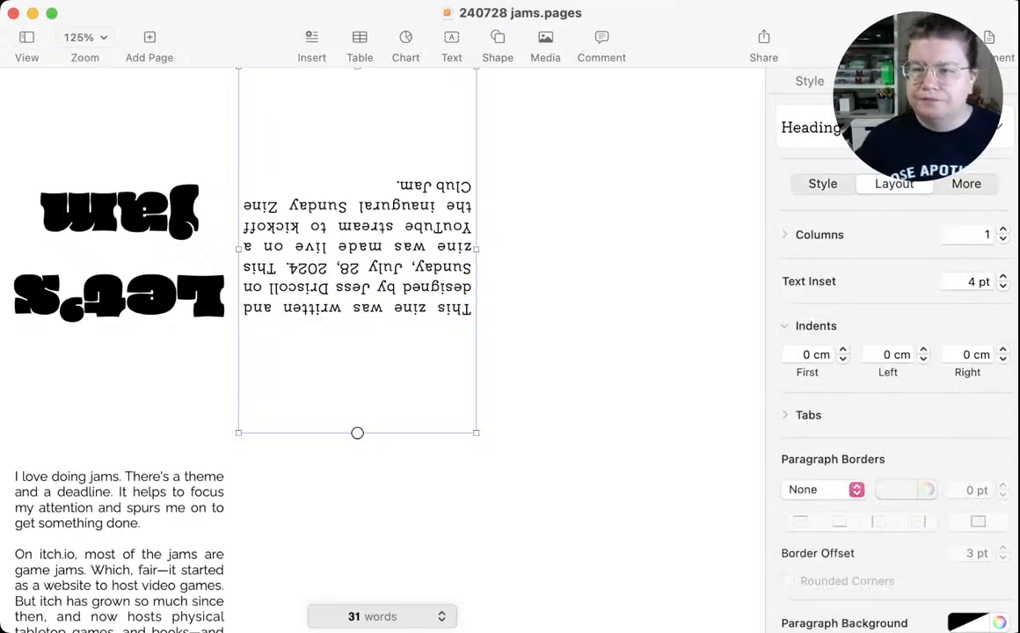
pyautogui.click(843, 350)
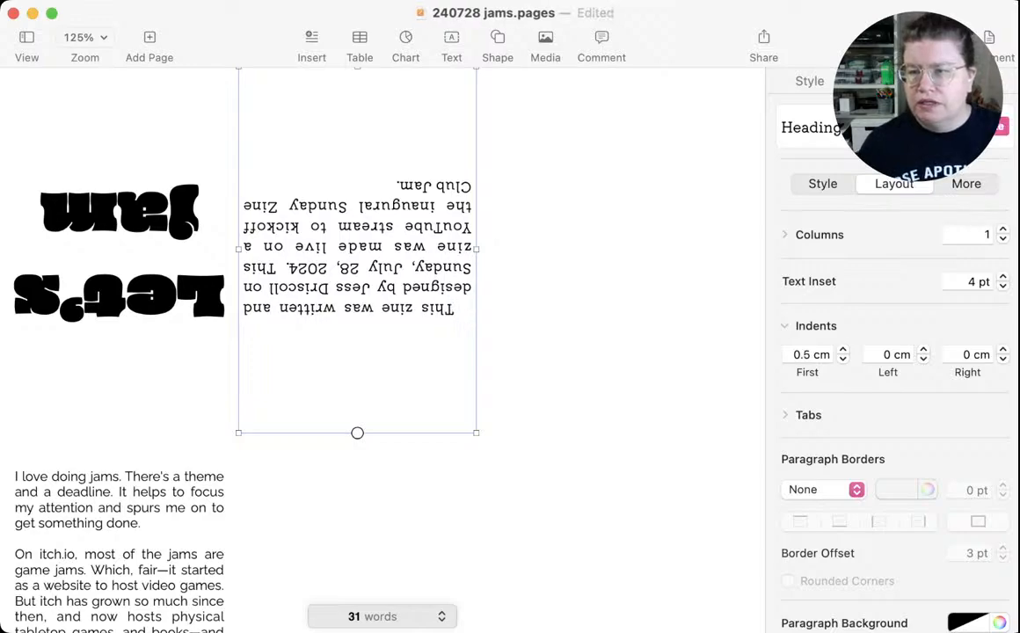
pyautogui.click(923, 350)
pyautogui.click(1003, 350)
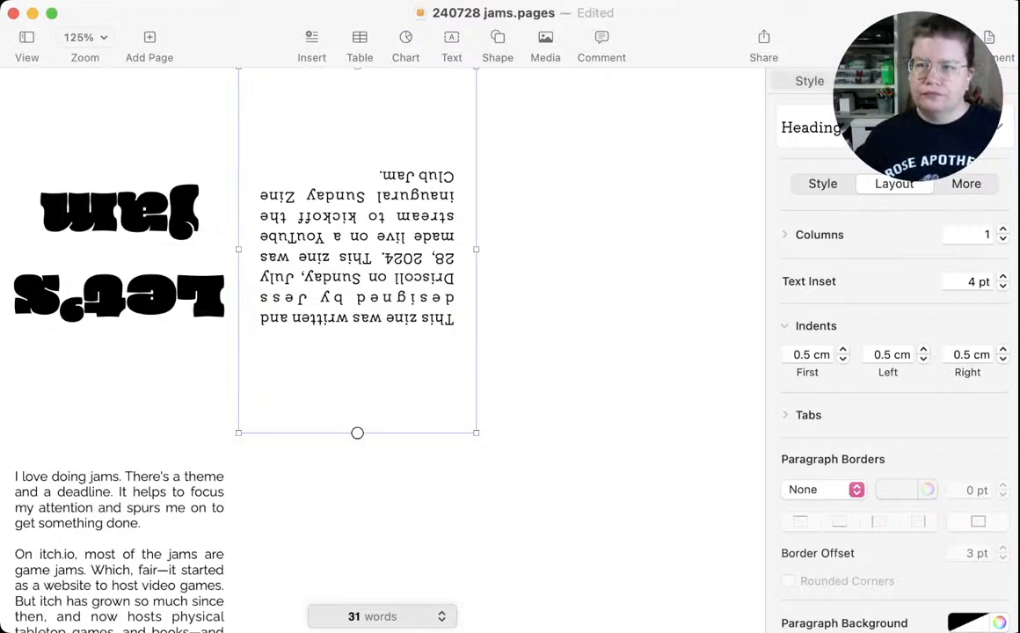
# Check the indents of the jam passage's text box and save the document
pyautogui.press('Escape')
pyautogui.click(132, 537)
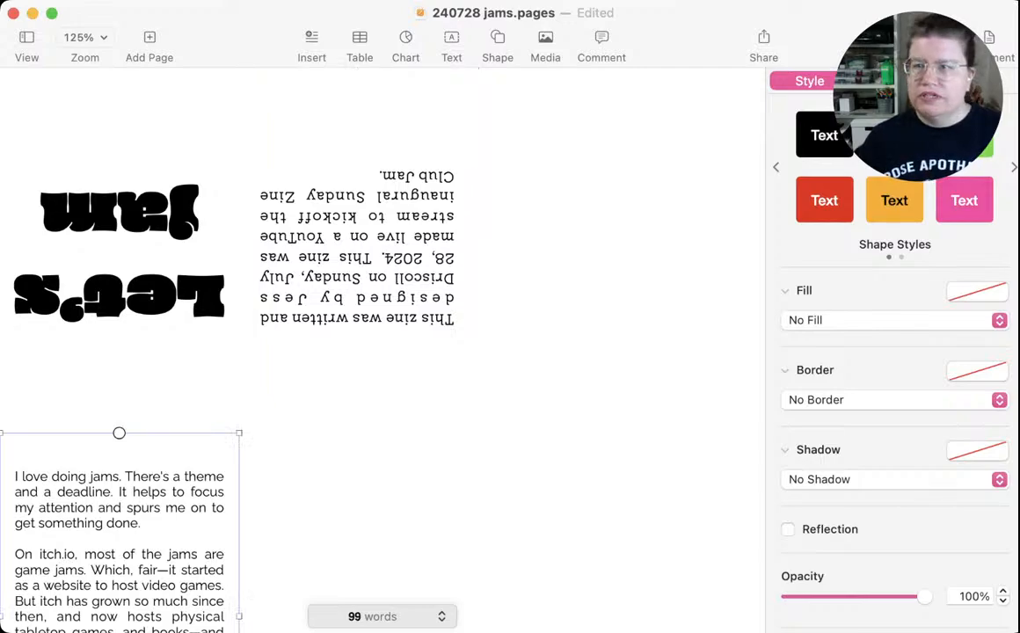
pyautogui.click(891, 81)
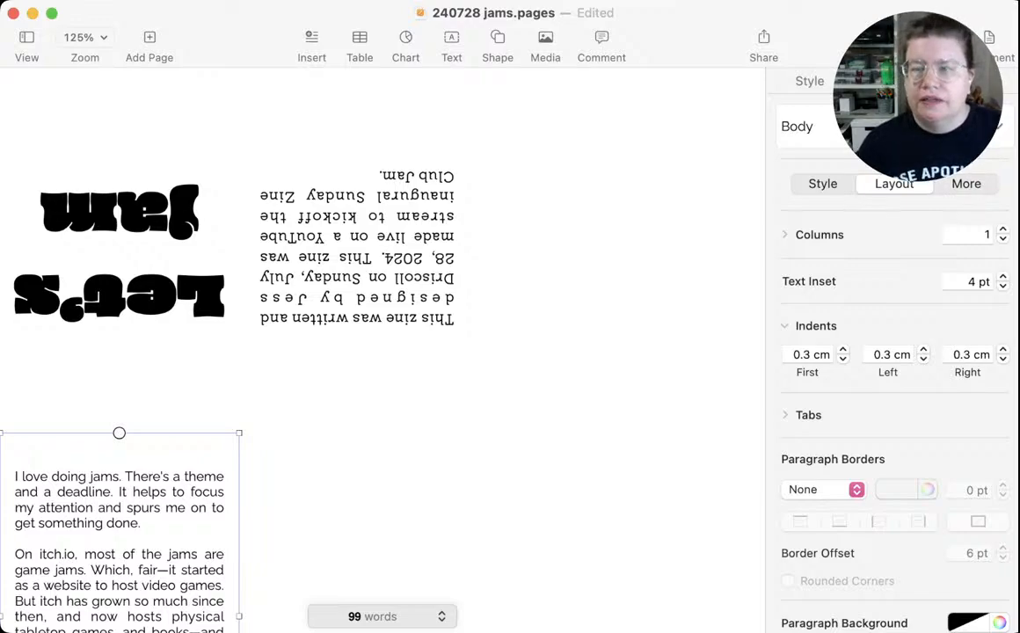
pyautogui.press('super+s')
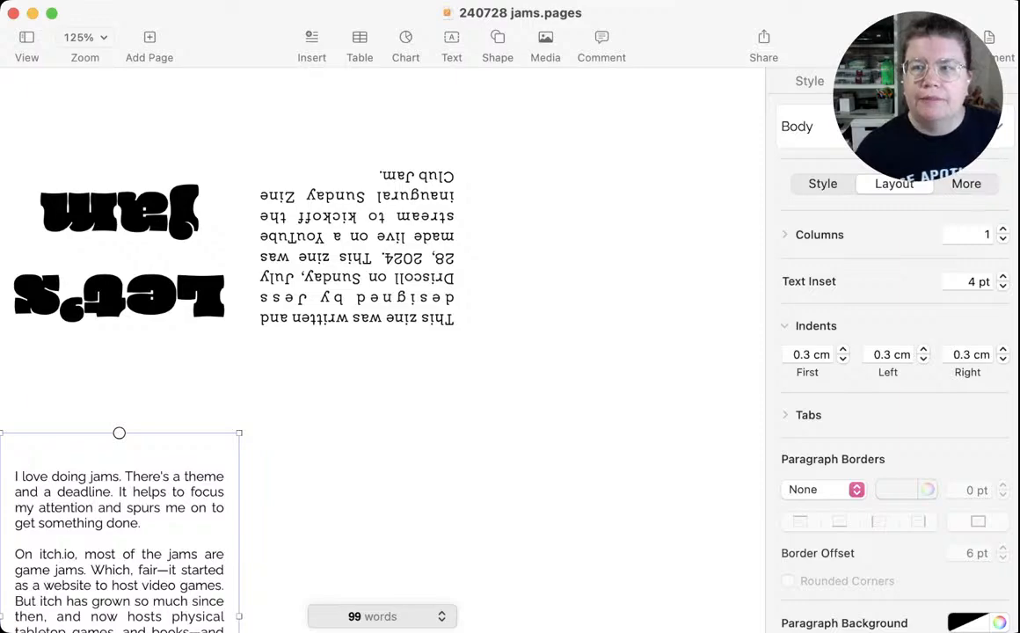
pyautogui.click(810, 81)
pyautogui.click(891, 81)
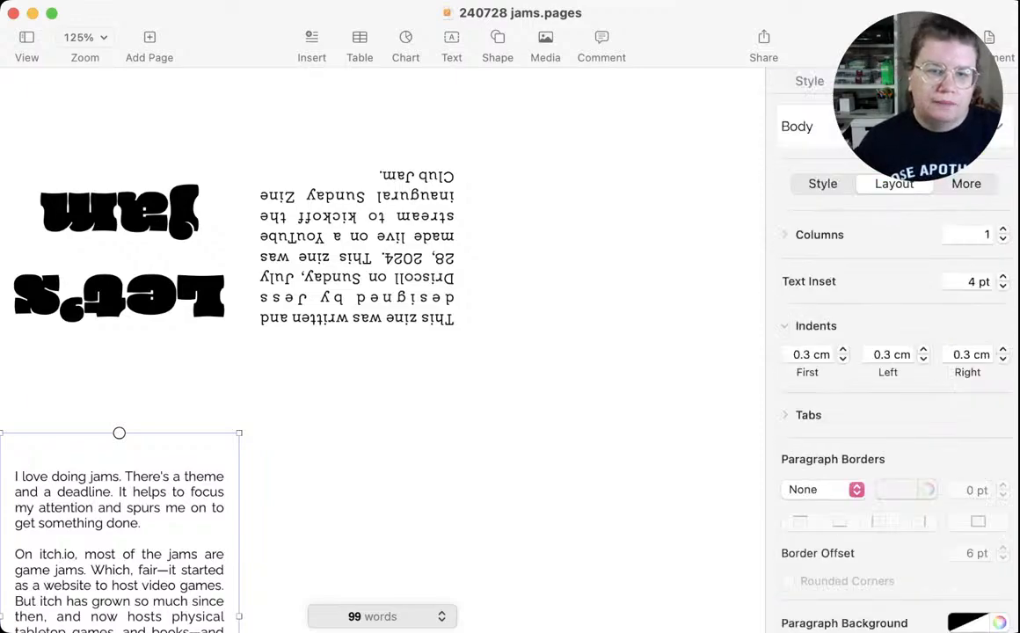
pyautogui.scroll(-5, 378, 352)
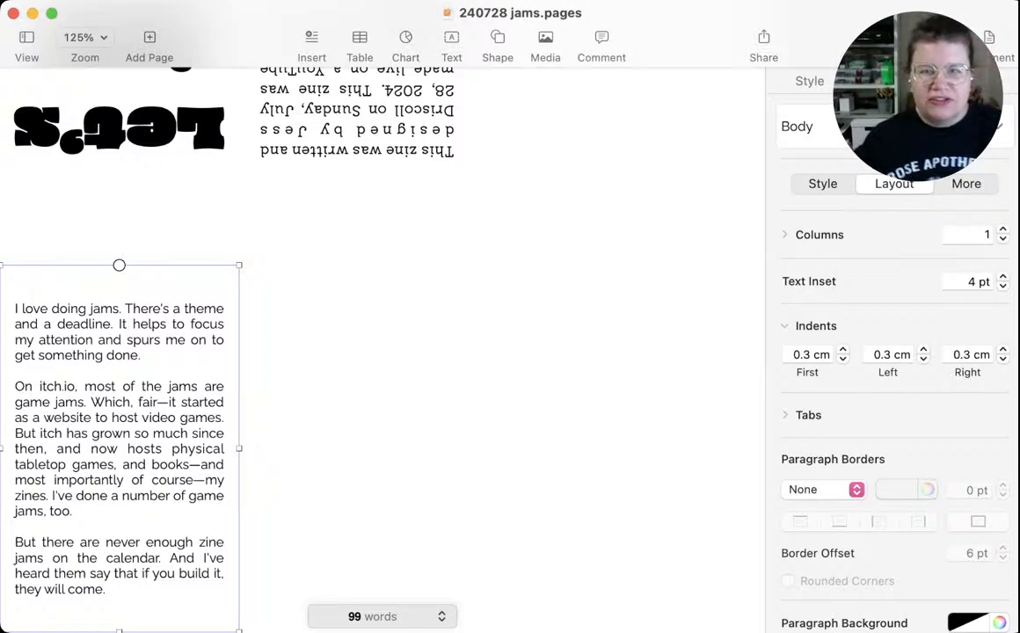
# Start a dashed outline in the empty panel beside the jam passage with "what is a jam", "why do a jam" and "how to do a jam"
pyautogui.click(357, 431)
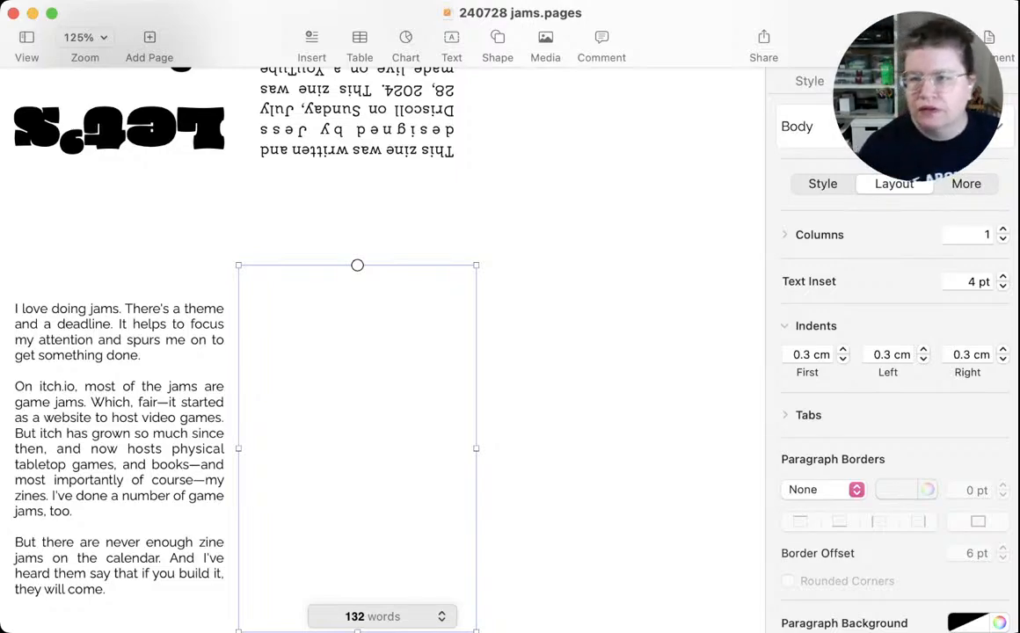
pyautogui.press('super+Tab')
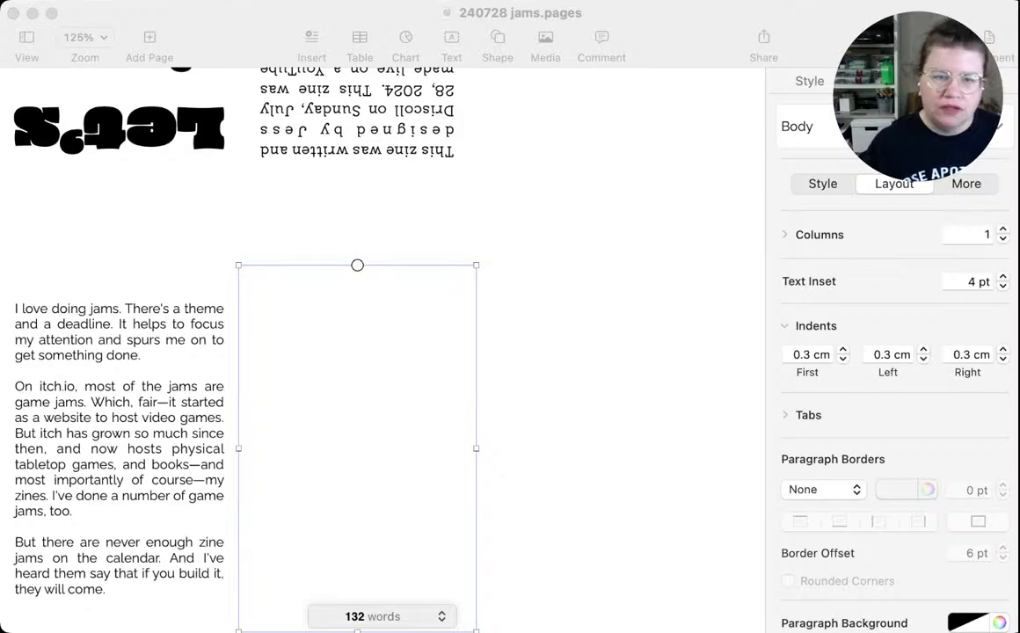
pyautogui.press('super+Tab')
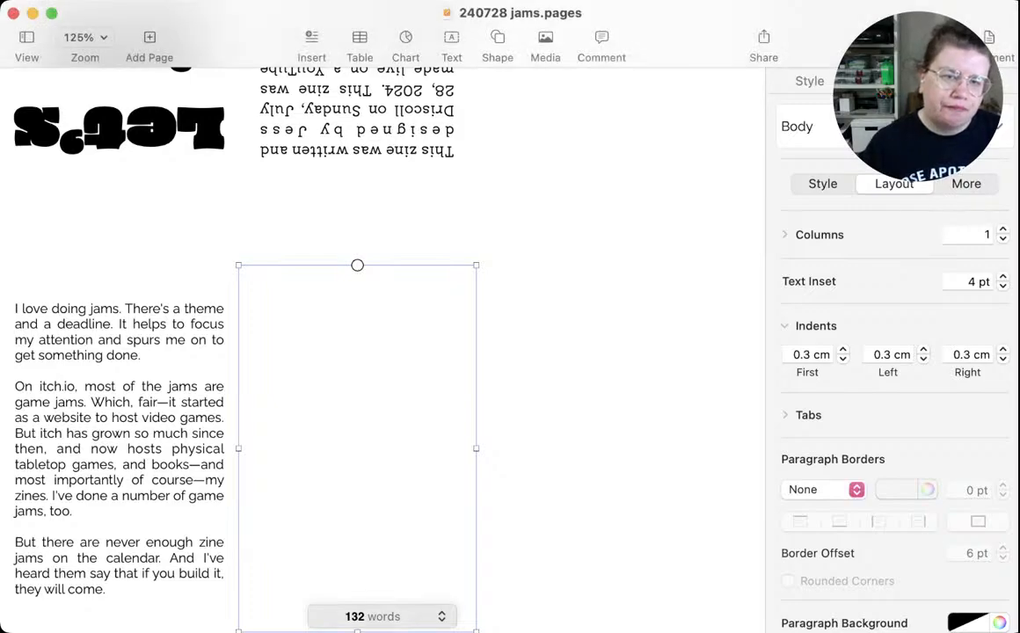
pyautogui.click(254, 449)
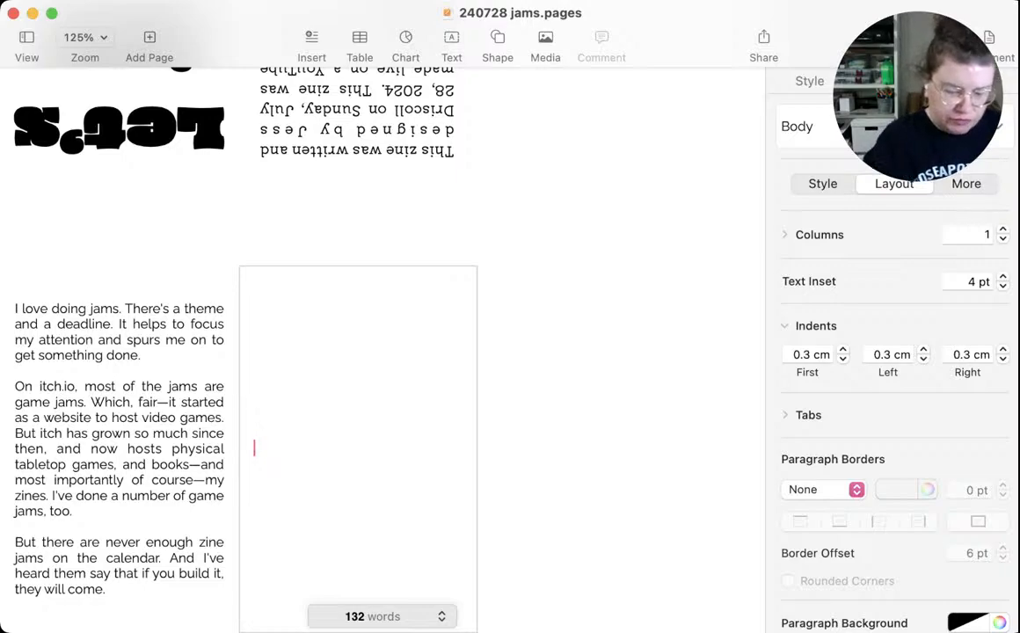
pyautogui.write('-')
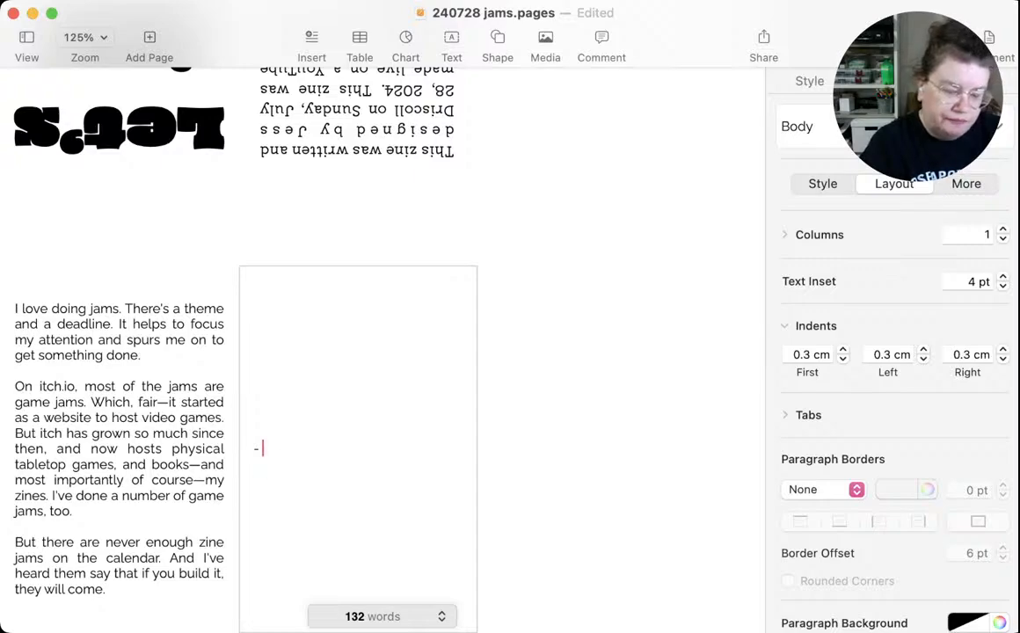
pyautogui.write(' what is a jam')
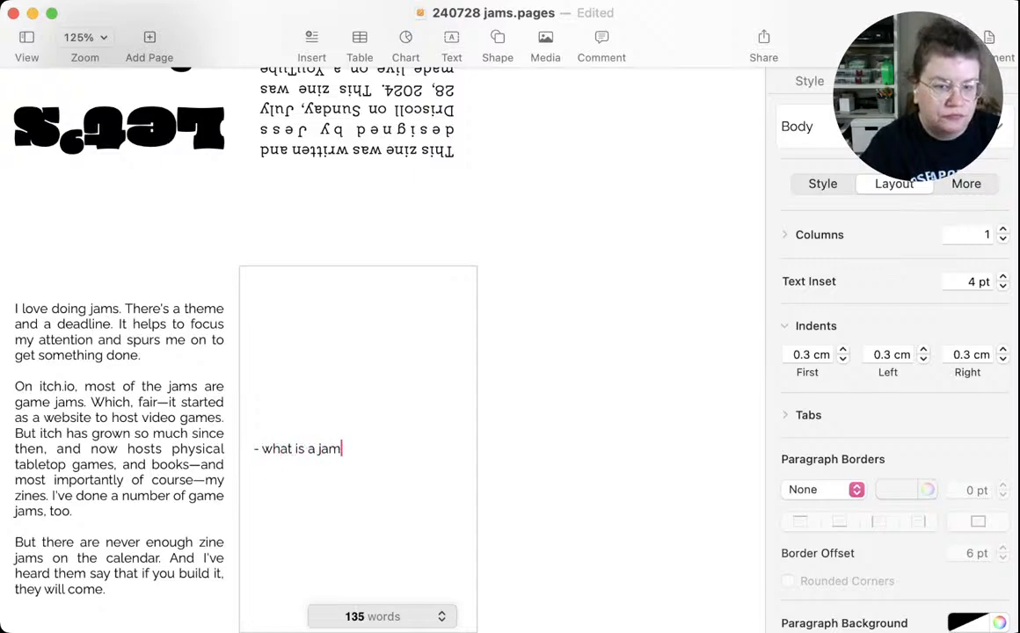
pyautogui.press('Return')
pyautogui.write('why ')
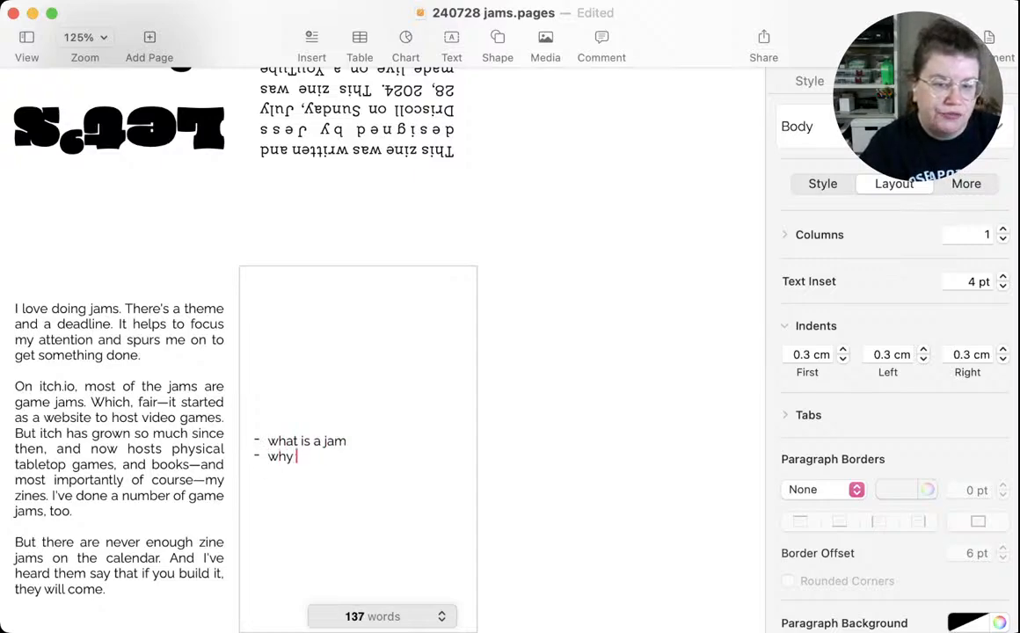
pyautogui.write('do a jam')
pyautogui.press('Return')
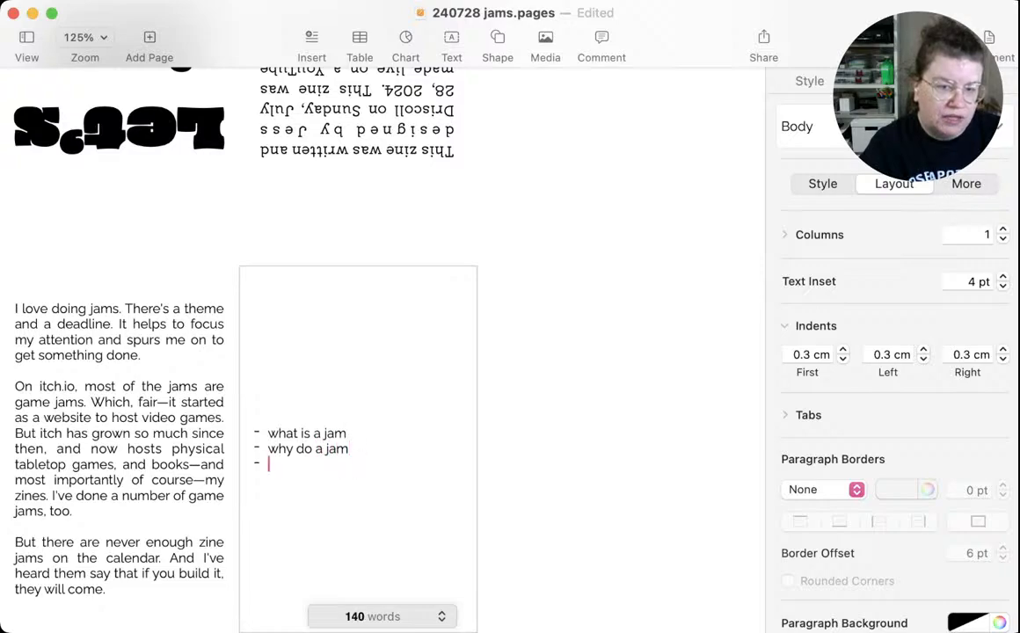
pyautogui.write('how to do a jam')
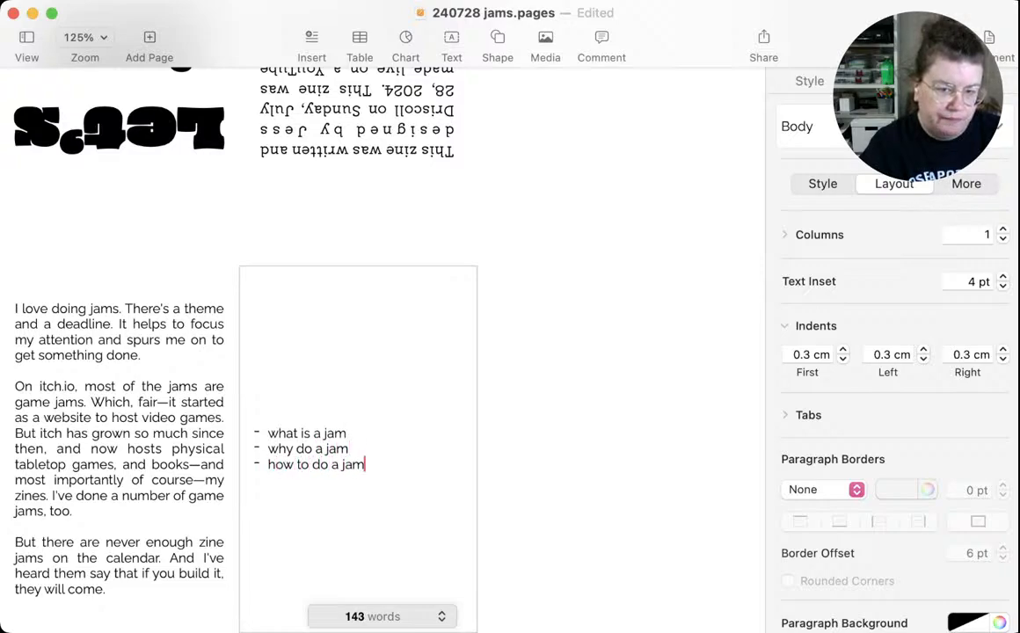
pyautogui.press('Return')
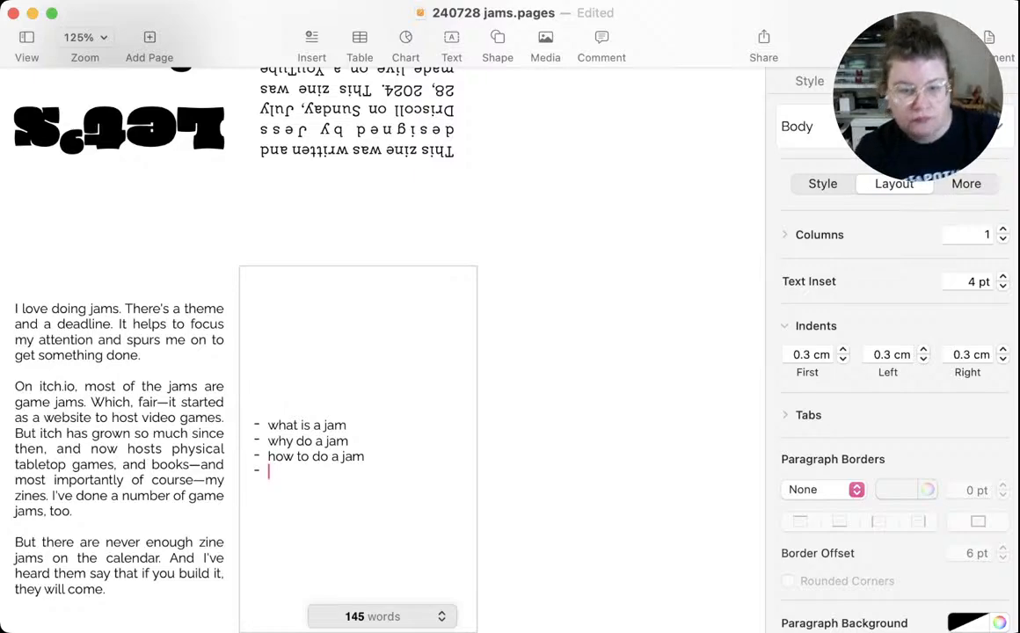
# Add the indented sub-items "what do you get out of a jam" and "what is the result" under "why do a jam"
pyautogui.click(350, 441)
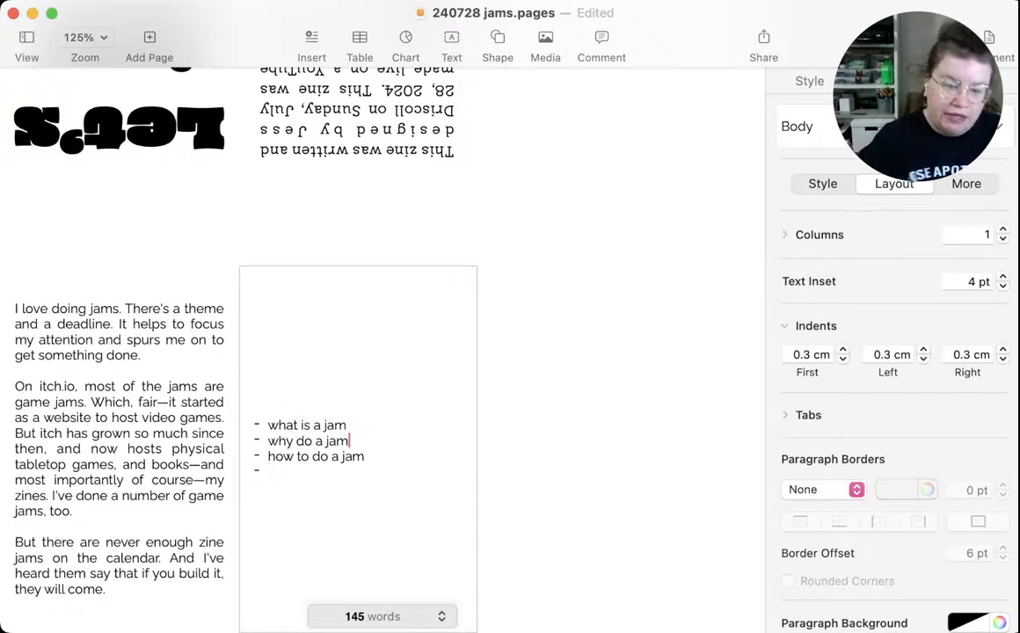
pyautogui.press('Return')
pyautogui.press('Tab')
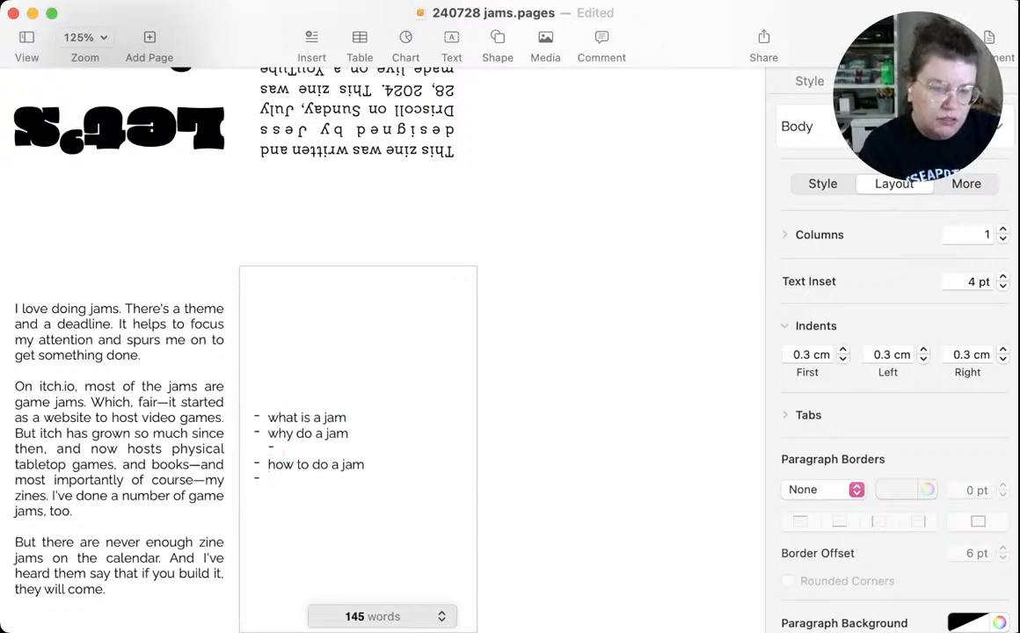
pyautogui.write('what ')
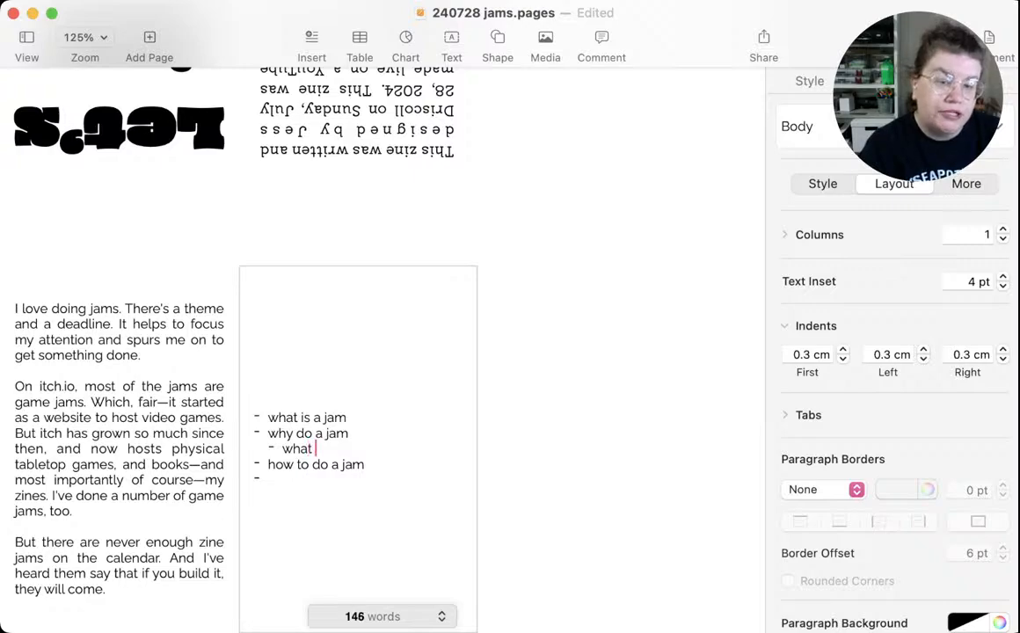
pyautogui.write('do you get out of')
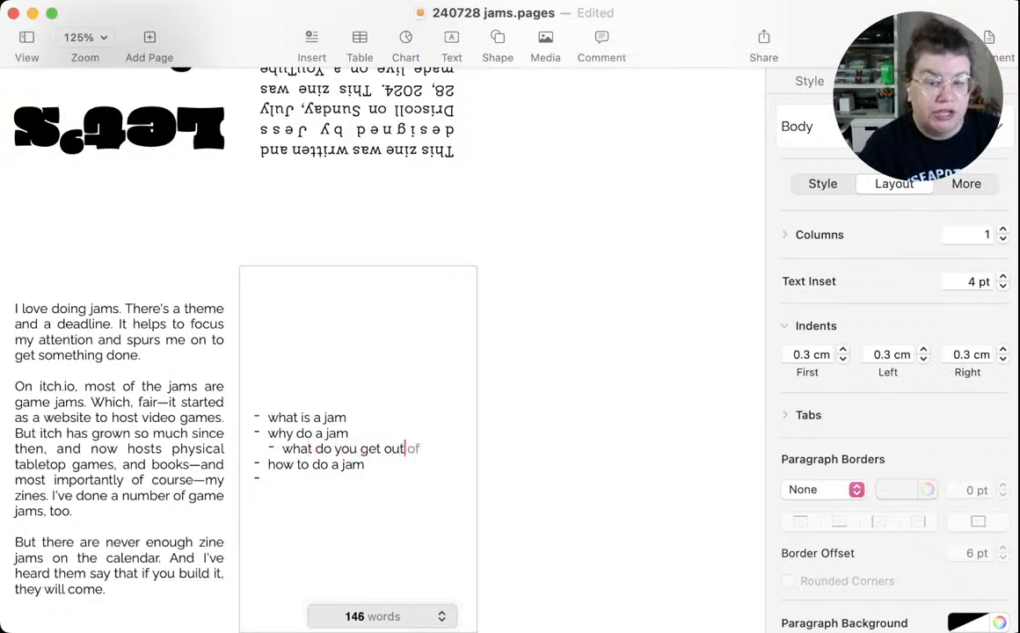
pyautogui.write(' a jam')
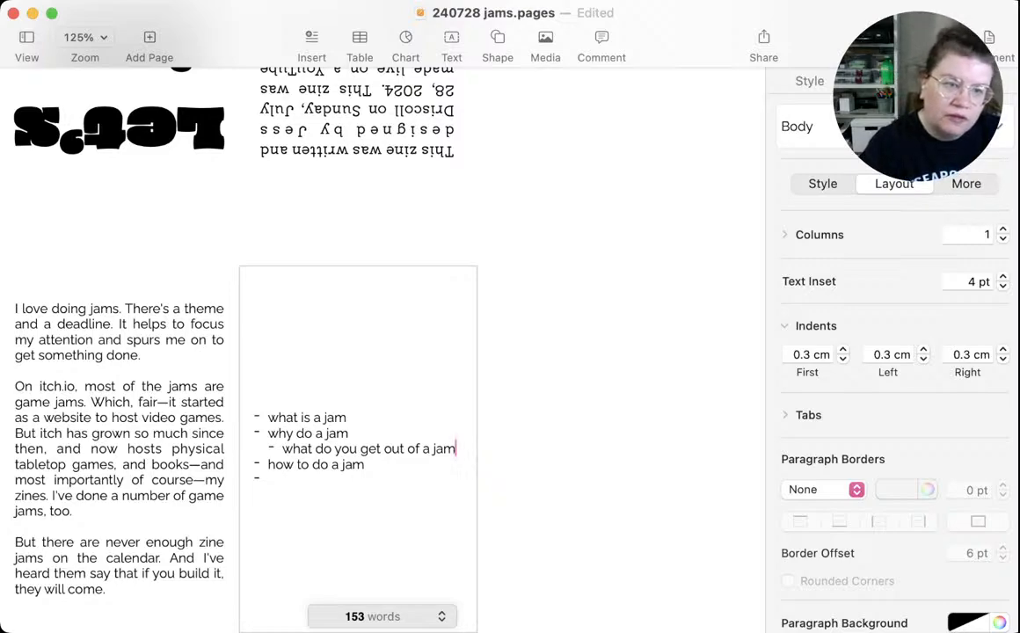
pyautogui.press('Return')
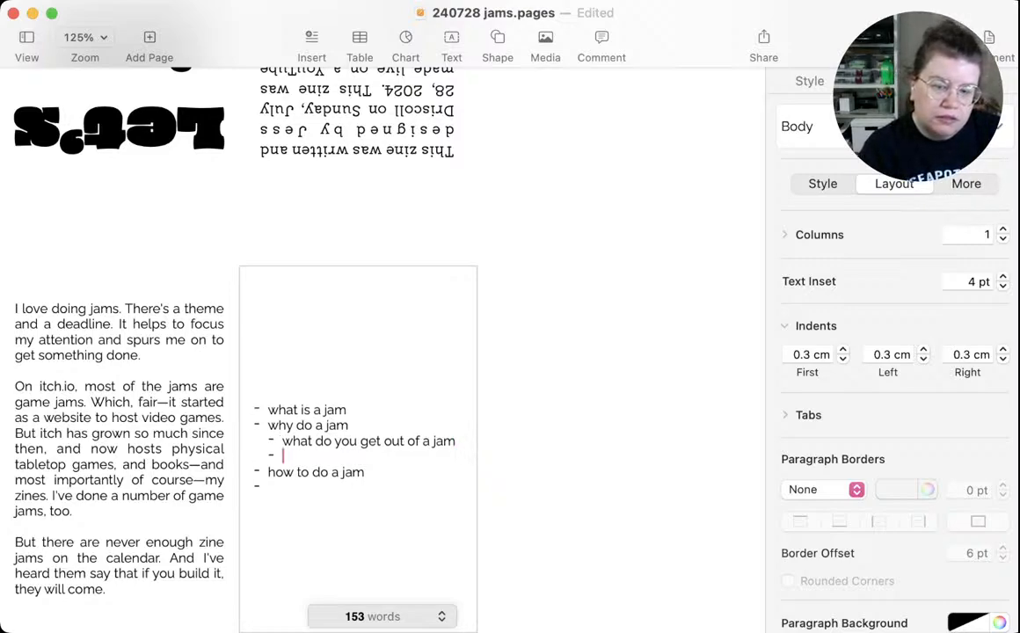
pyautogui.write('what is ')
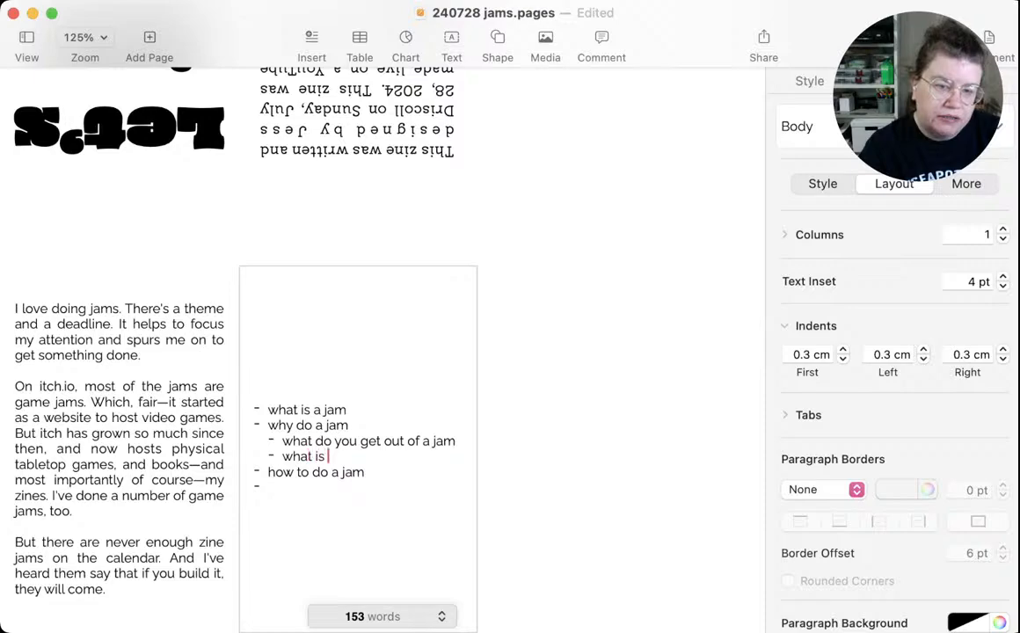
pyautogui.write('the result')
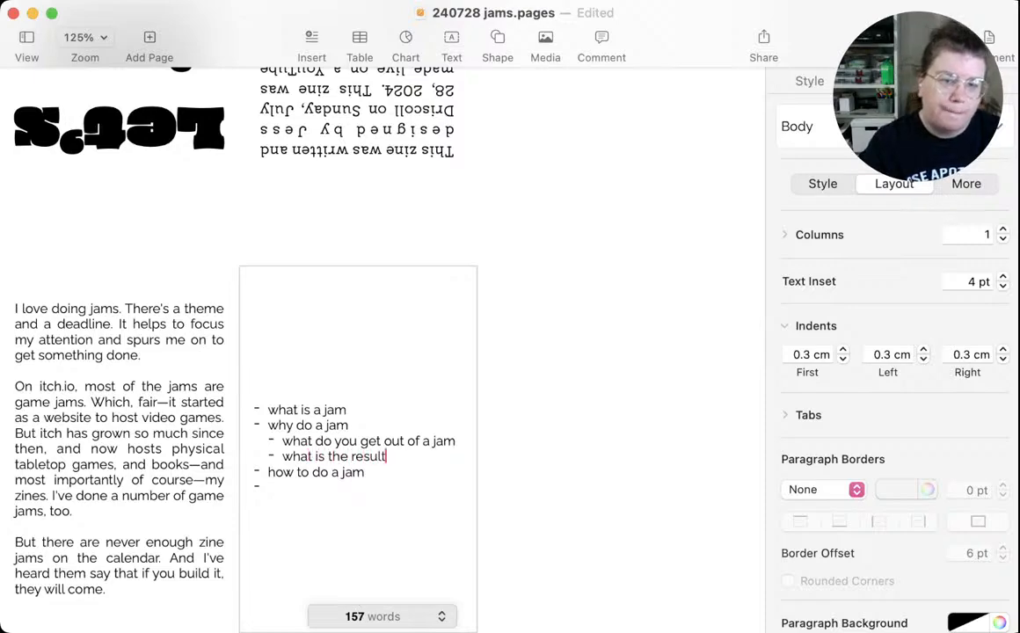
# Add the indented sub-items "the definition" and "the technical specifications" under "what is a jam"
pyautogui.click(348, 410)
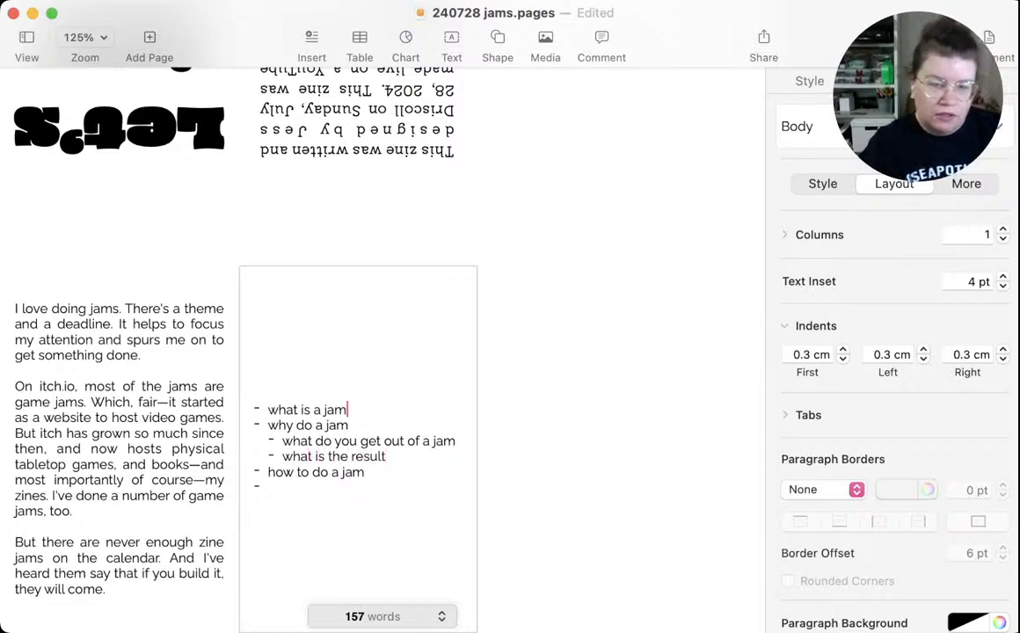
pyautogui.press('Return')
pyautogui.press('Tab')
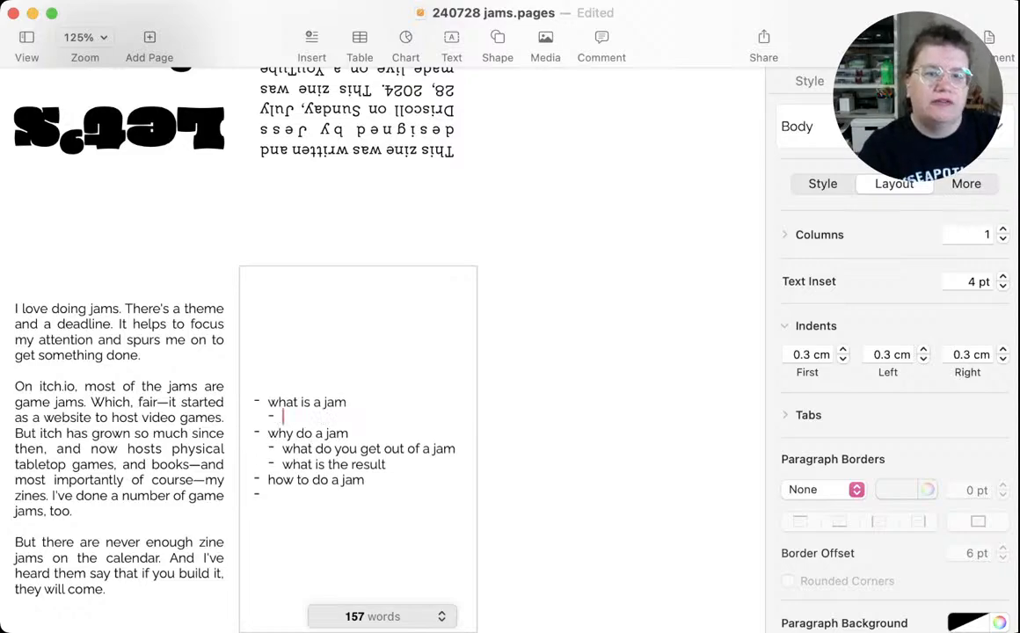
pyautogui.write('the de')
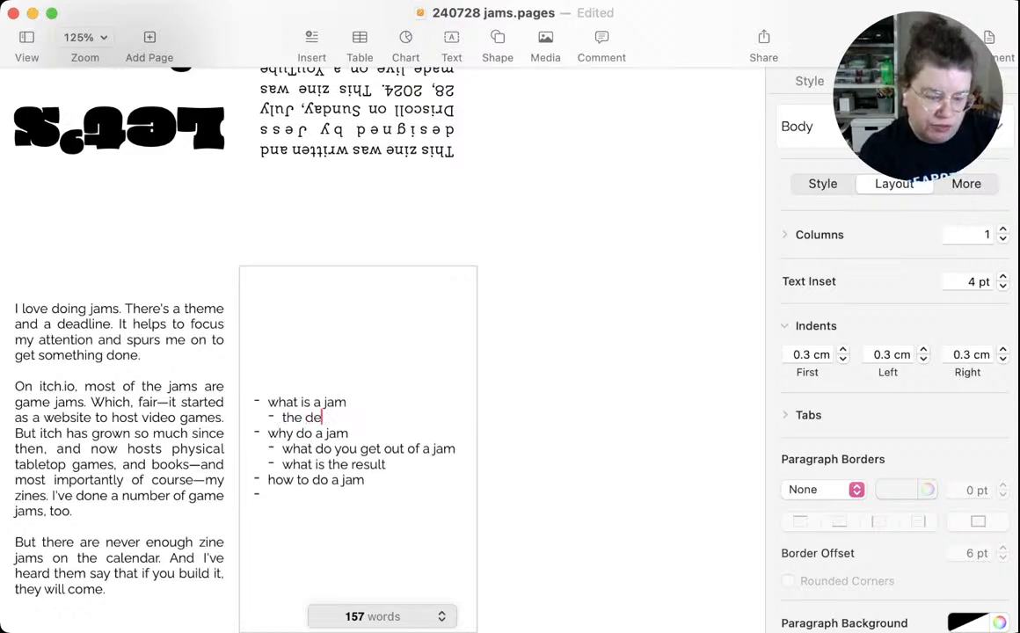
pyautogui.write('fini')
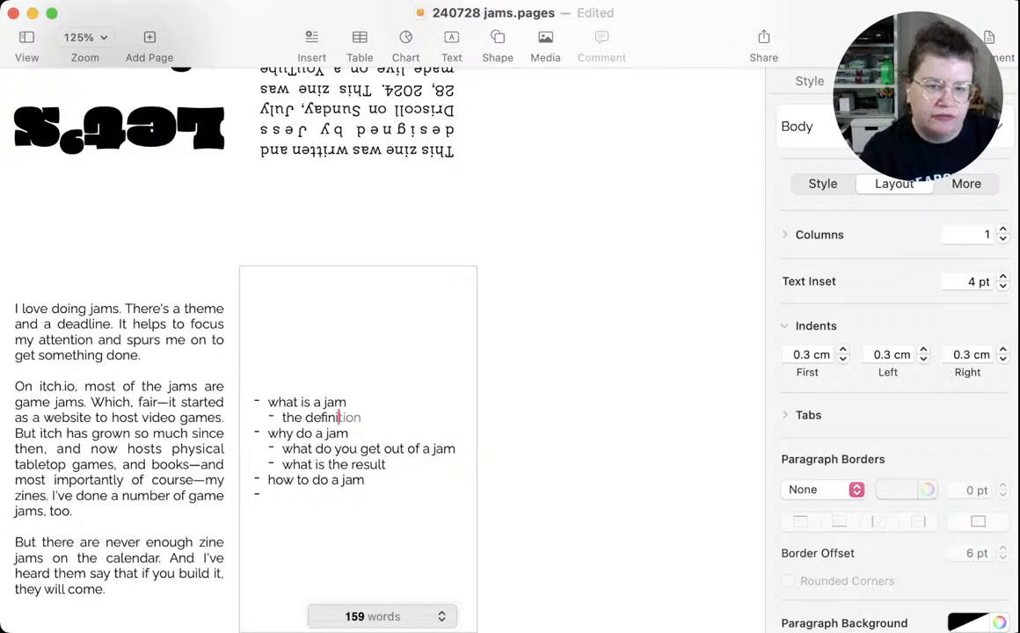
pyautogui.press('Tab')
pyautogui.press('Return')
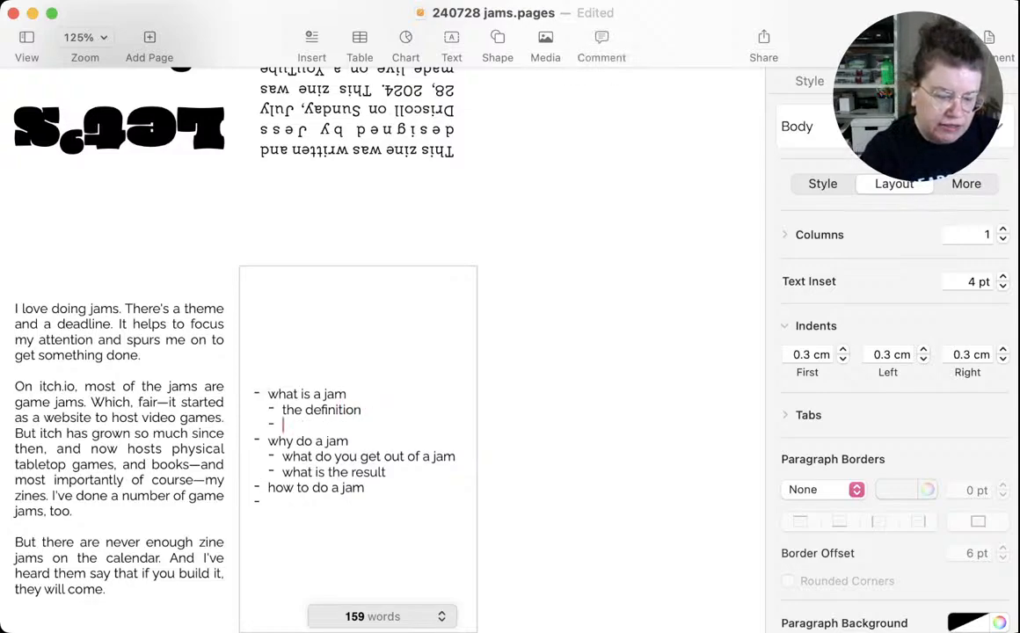
pyautogui.write('the te')
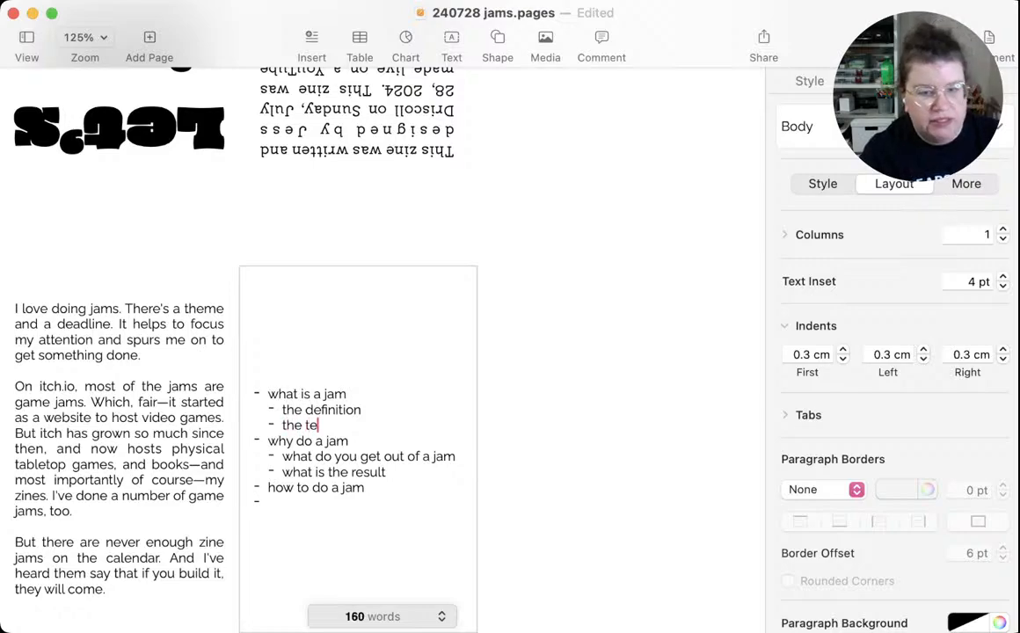
pyautogui.write('chnica')
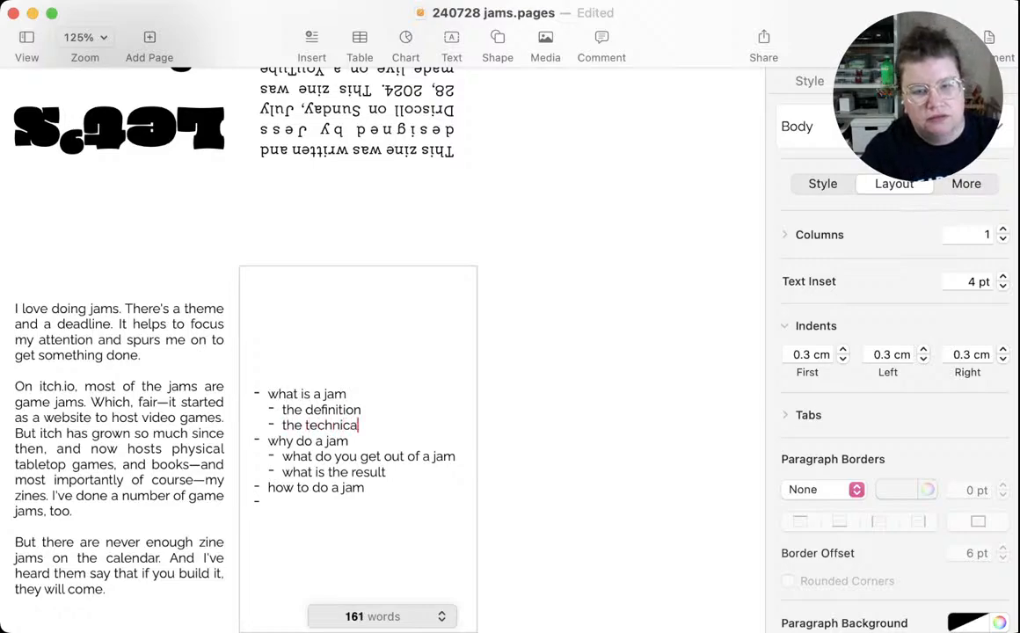
pyautogui.write('l spec')
pyautogui.write('ifications')
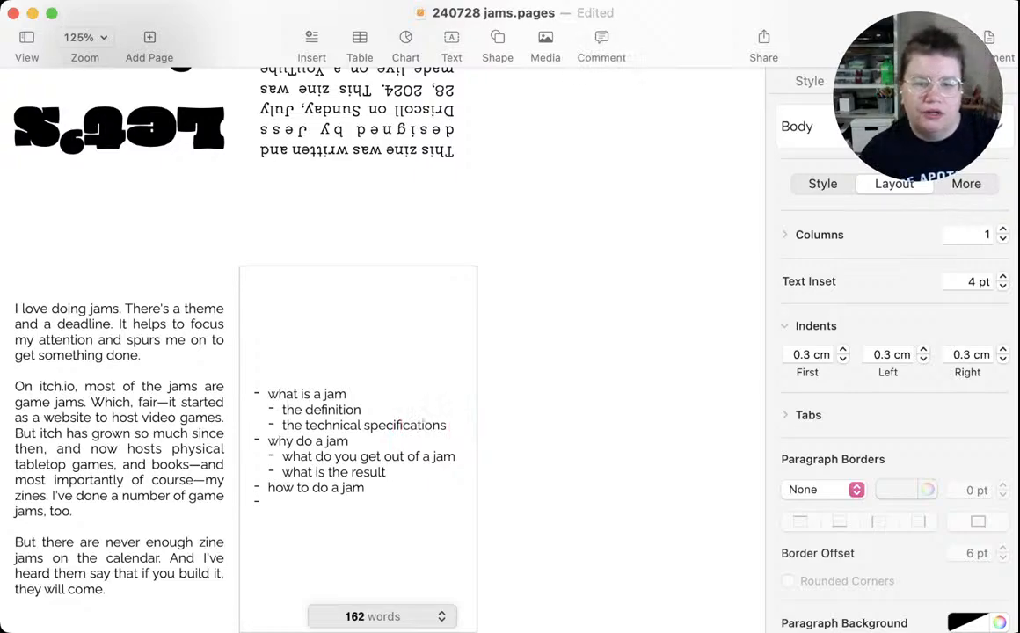
# Add the indented sub-items "think about time", "think about format" and "think about theme" under "how to do a jam"
pyautogui.click(269, 502)
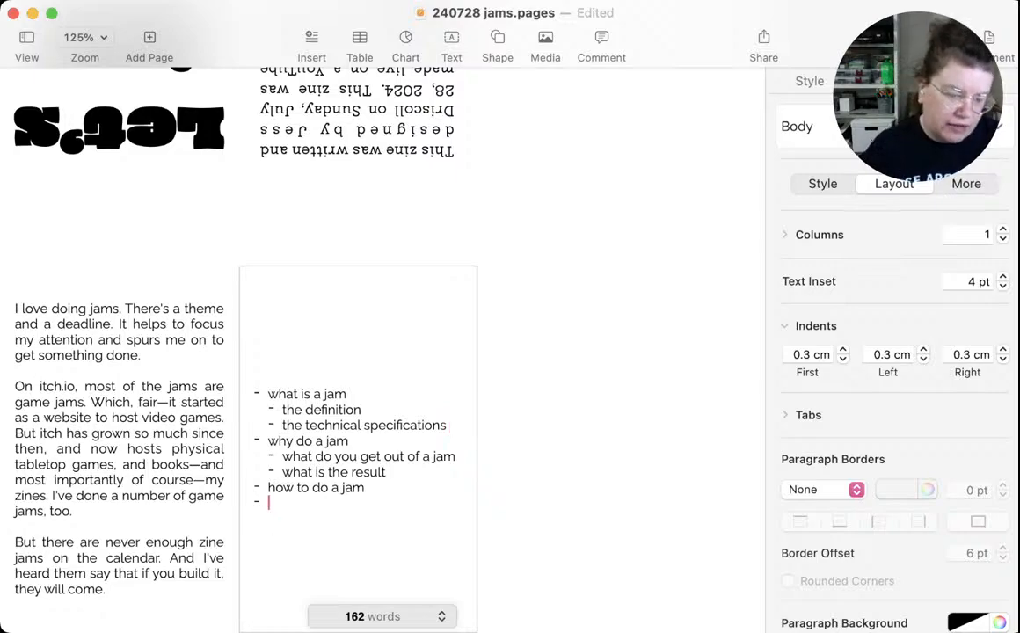
pyautogui.press('Tab')
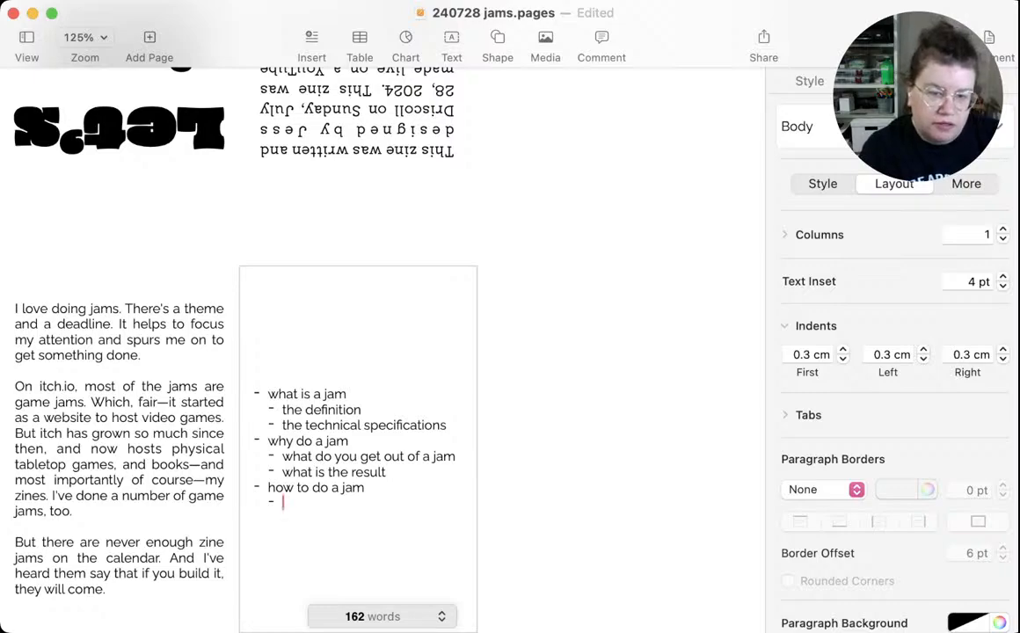
pyautogui.write('think about time')
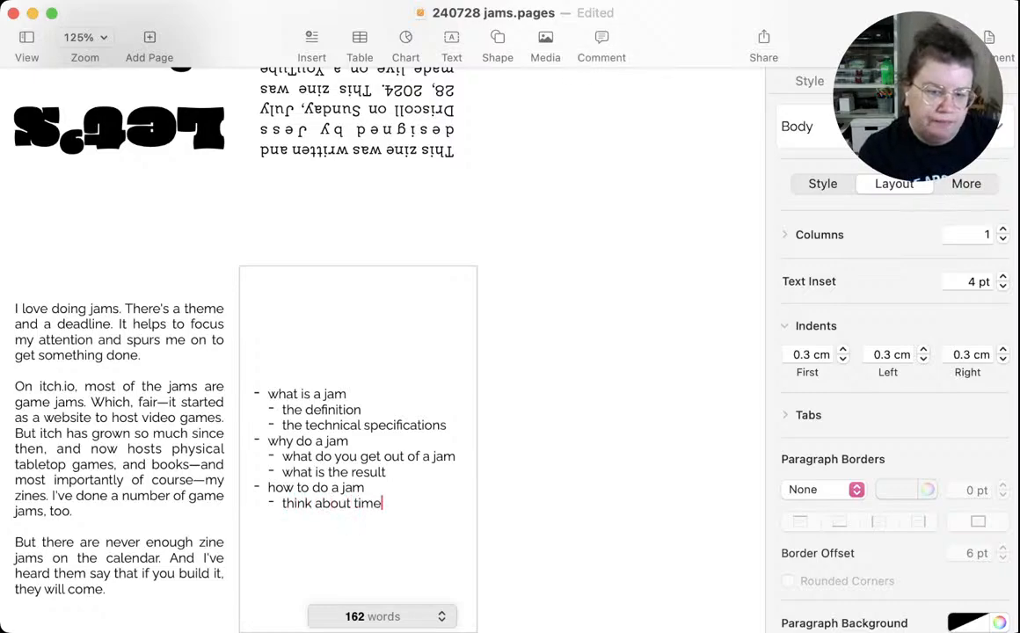
pyautogui.press('Return')
pyautogui.write('think a')
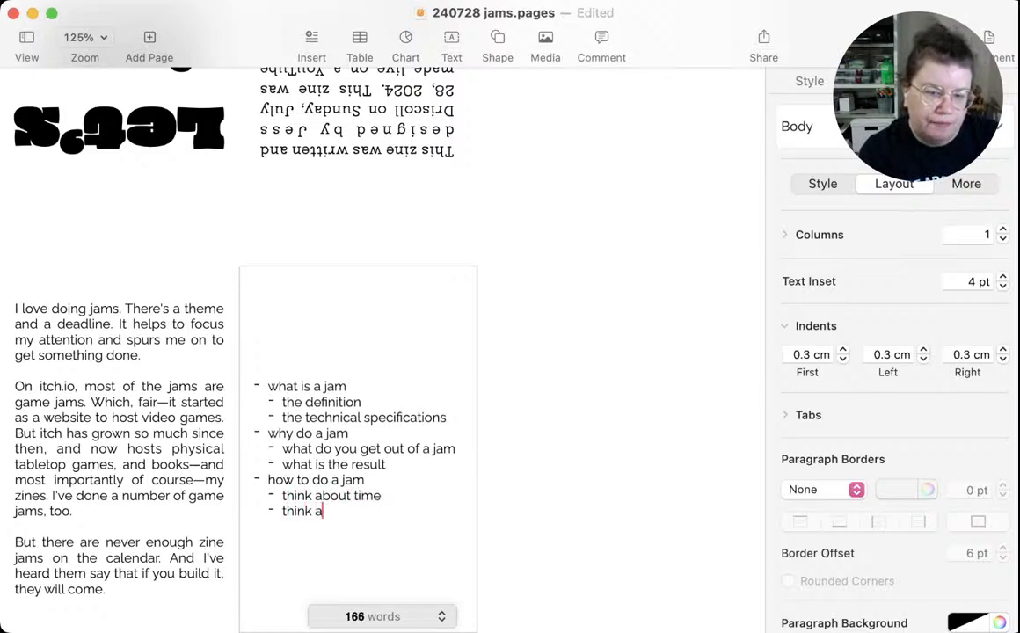
pyautogui.write('bout format')
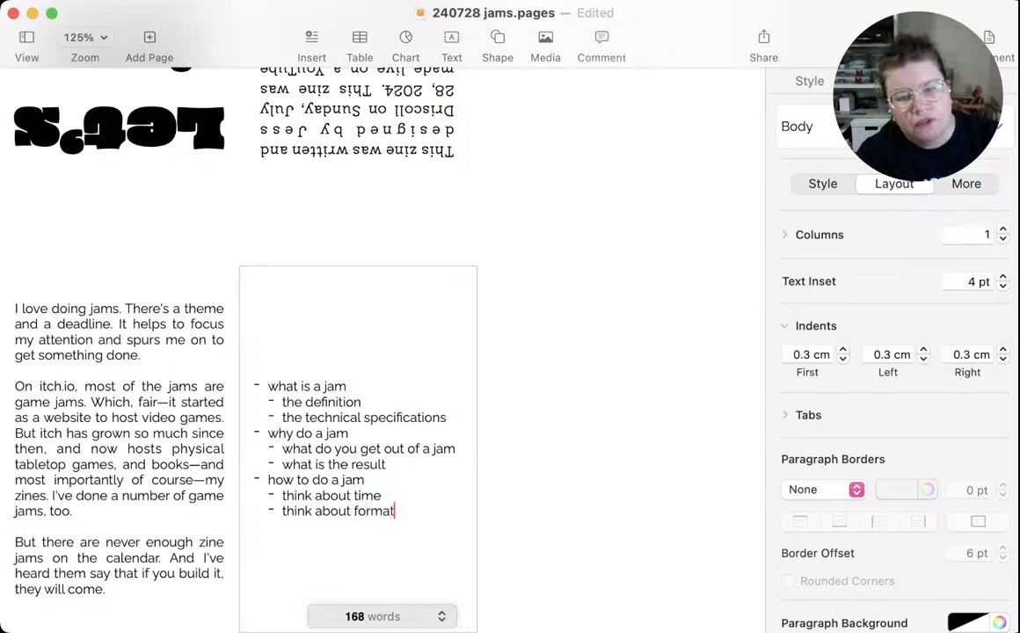
pyautogui.press('Return')
pyautogui.write('t')
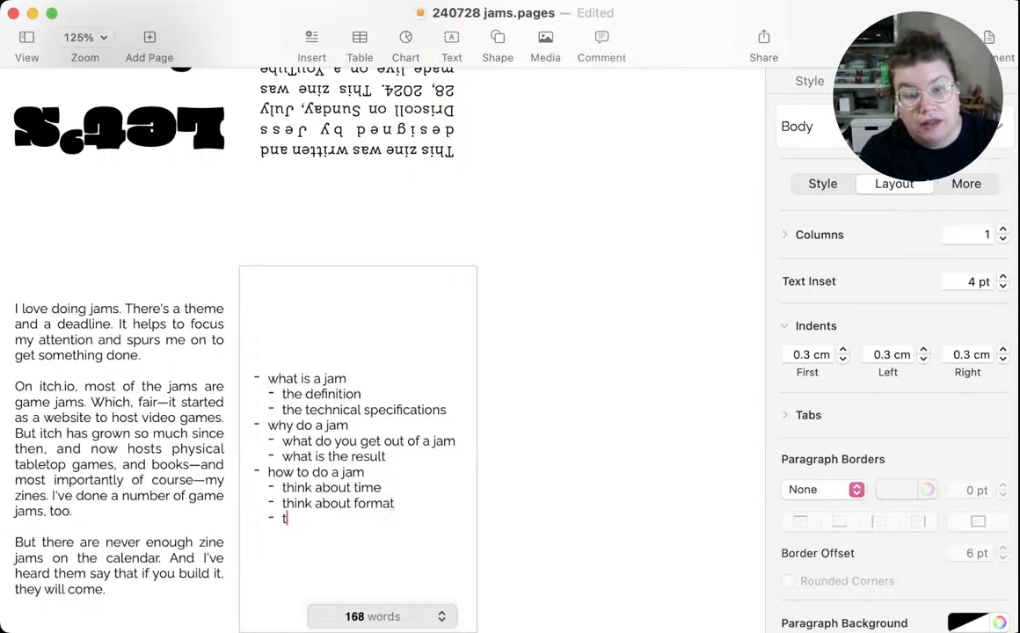
pyautogui.write('hink about theme')
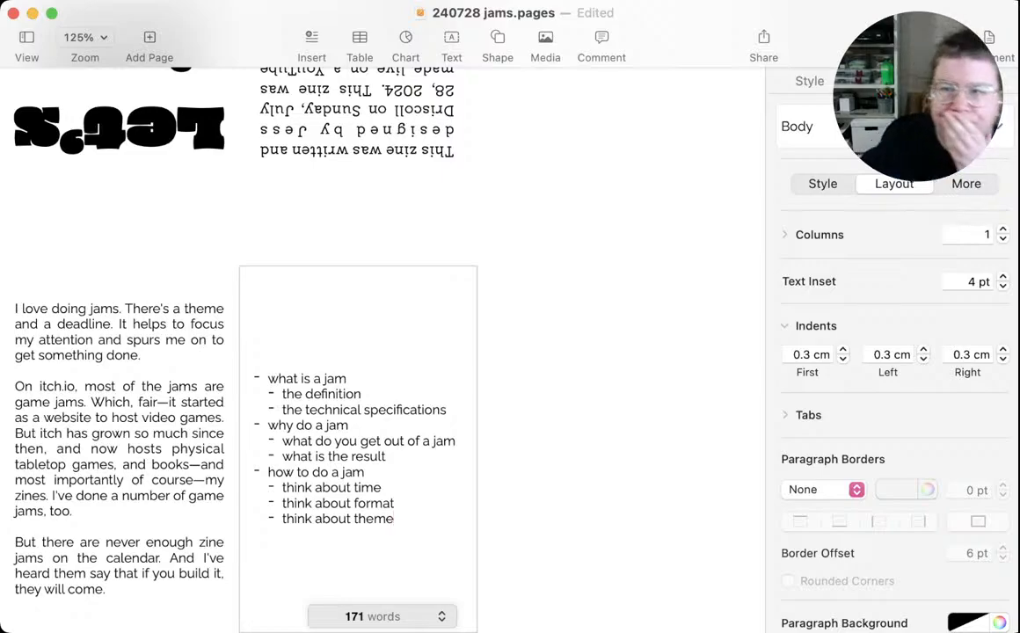
pyautogui.scroll(-1, 382, 352)
pyautogui.hscroll(3, 383, 352)
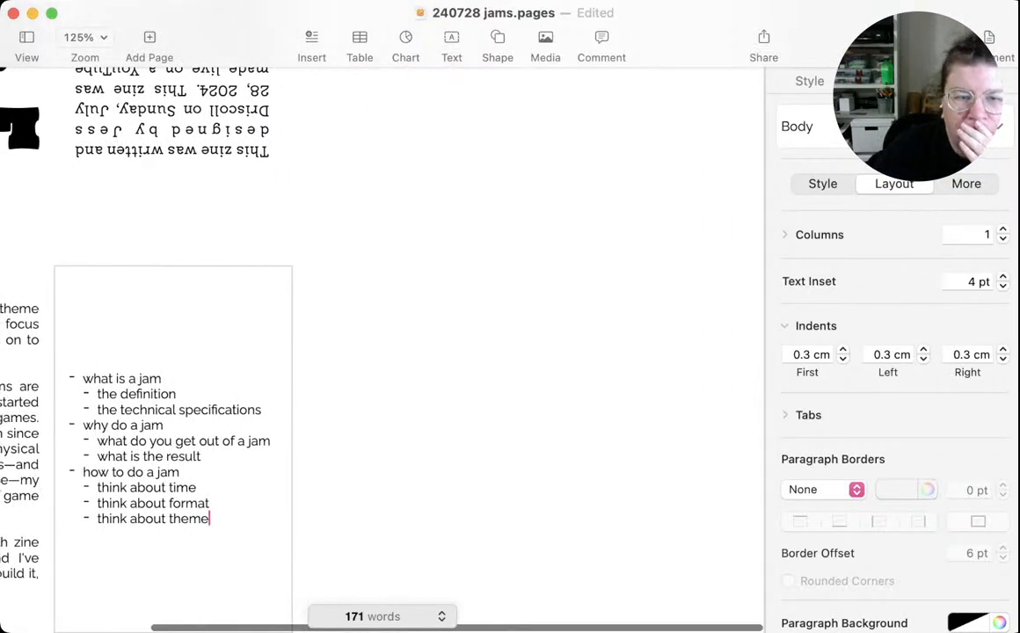
pyautogui.hscroll(-2, 383, 352)
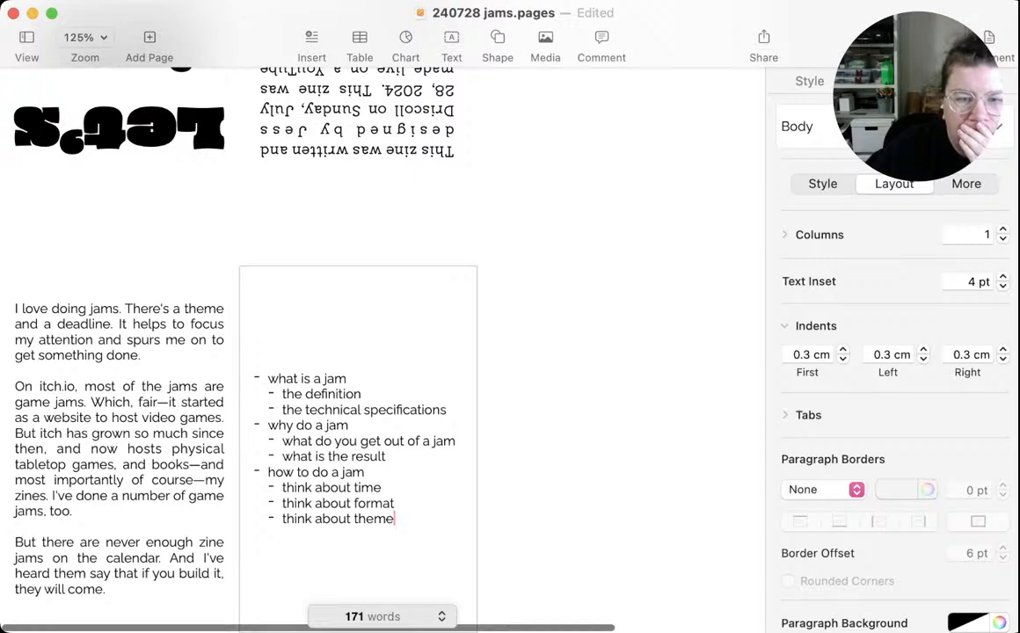
# Enter the text "WHAT DO YOU NEED" in the empty panel beside the dashed outline
pyautogui.click(594, 422)
pyautogui.scroll(-1, 383, 352)
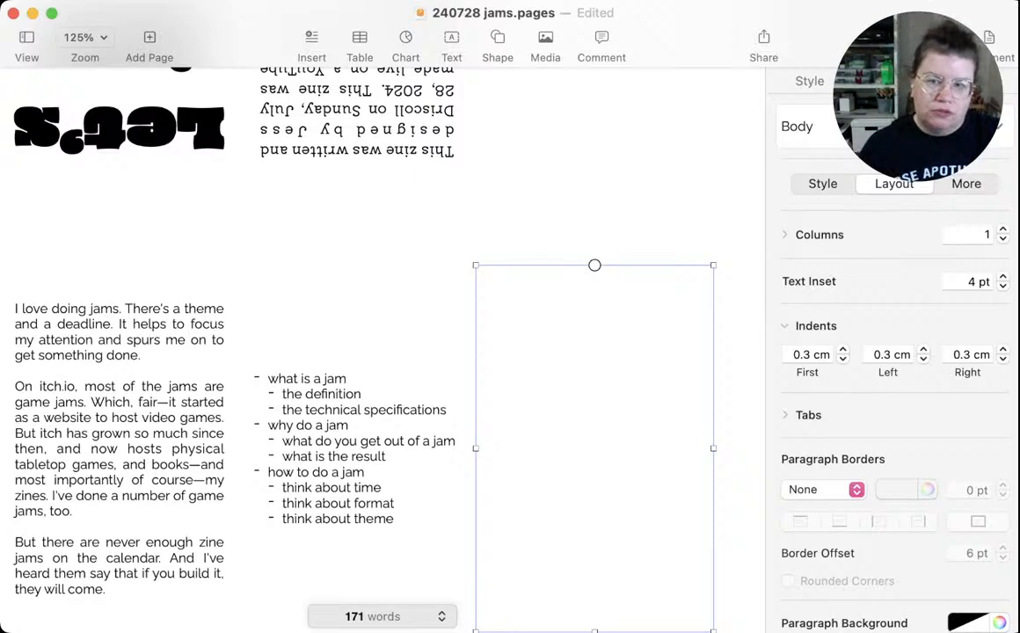
pyautogui.click(493, 448)
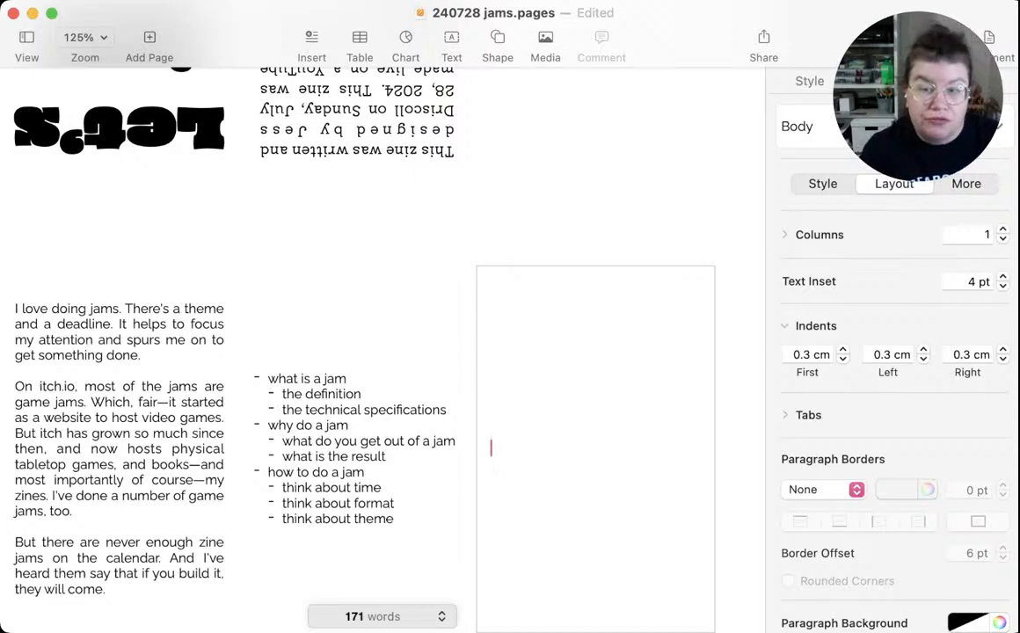
pyautogui.write('WHAT ')
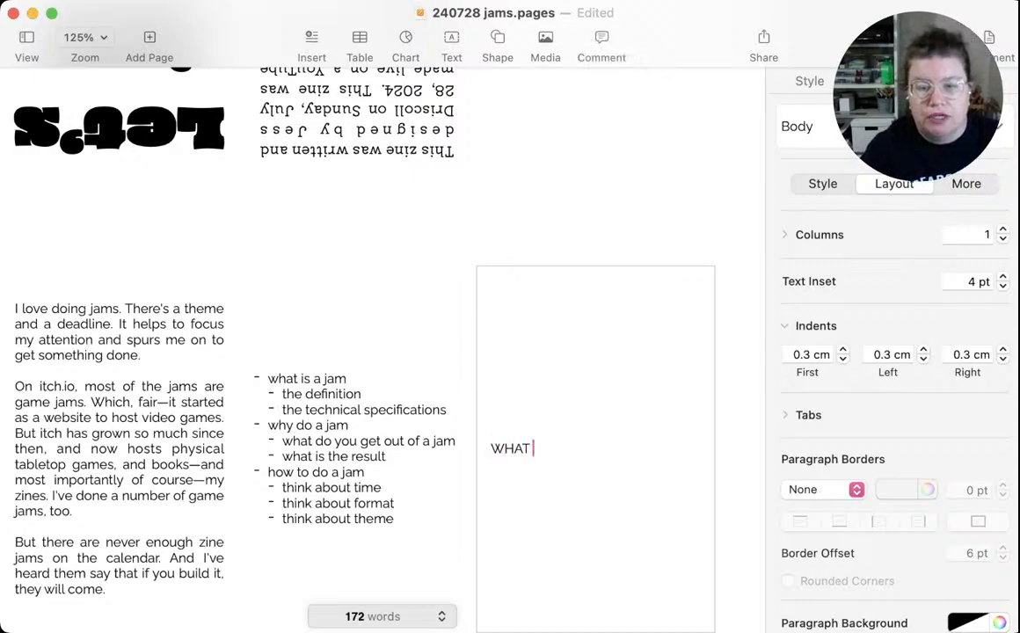
pyautogui.write('DO YOU NEED')
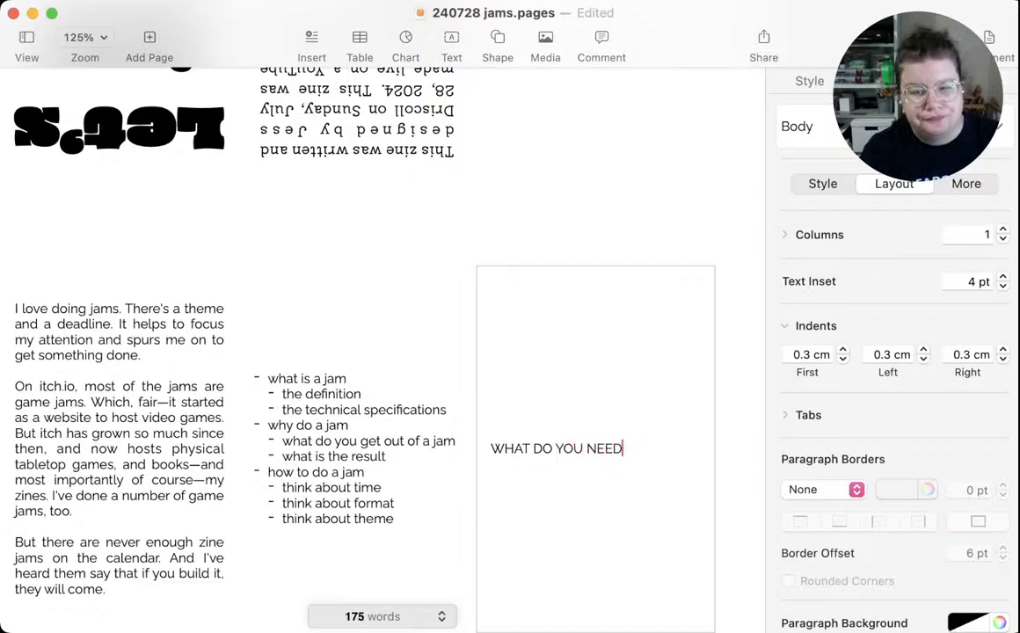
pyautogui.press('Return')
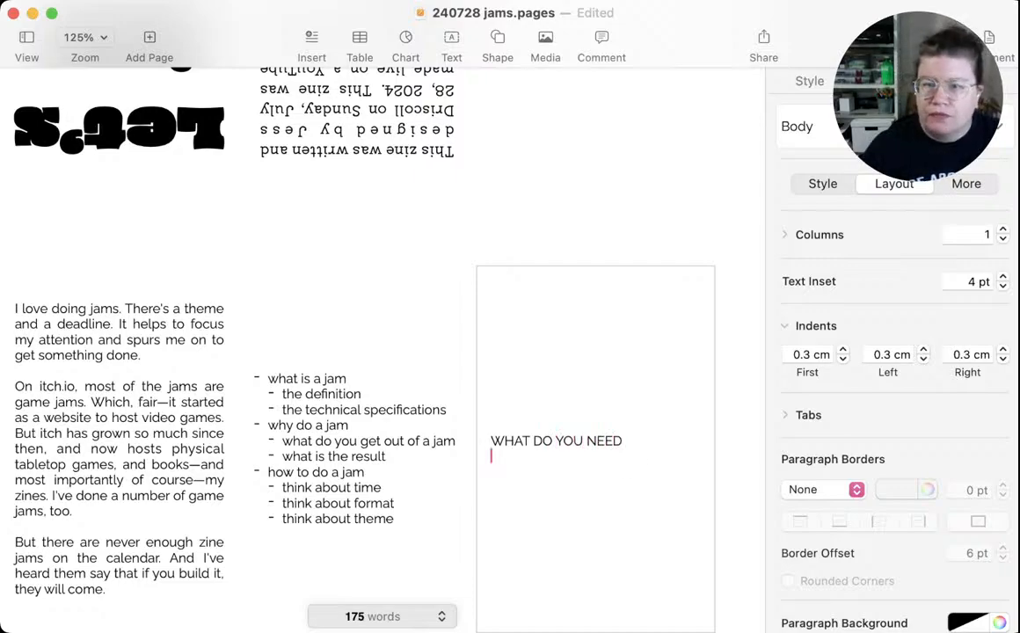
# Check the layout and font settings of the upside-down credits panel
pyautogui.hotkey('shift', 'alt', 'Left')
pyautogui.hotkey('shift', 'alt', 'Left')
pyautogui.hotkey('shift', 'alt', 'Left')
pyautogui.hotkey('shift', 'alt', 'Left')
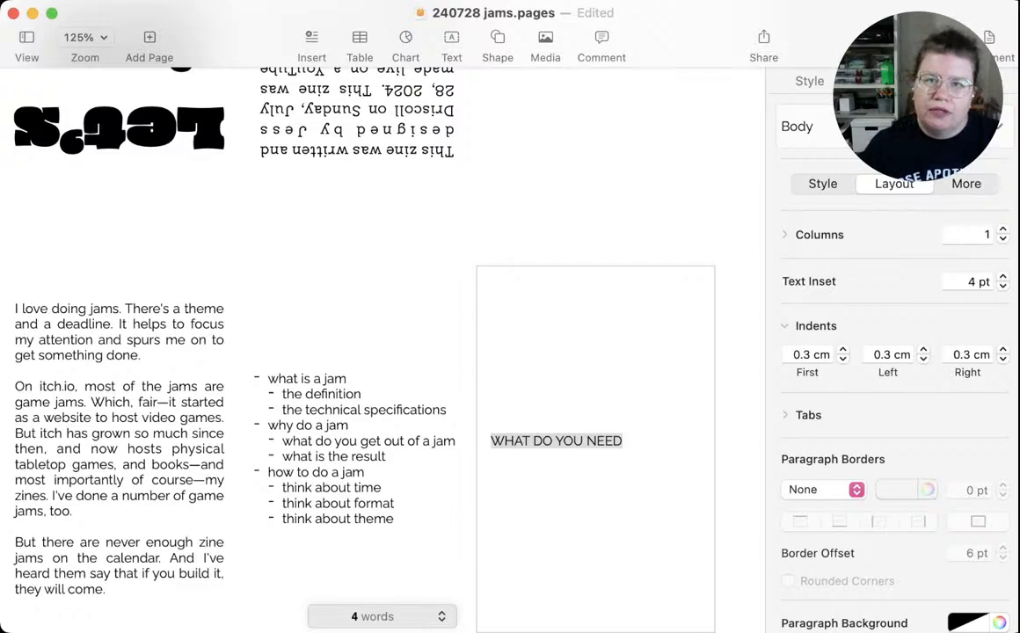
pyautogui.click(357, 132)
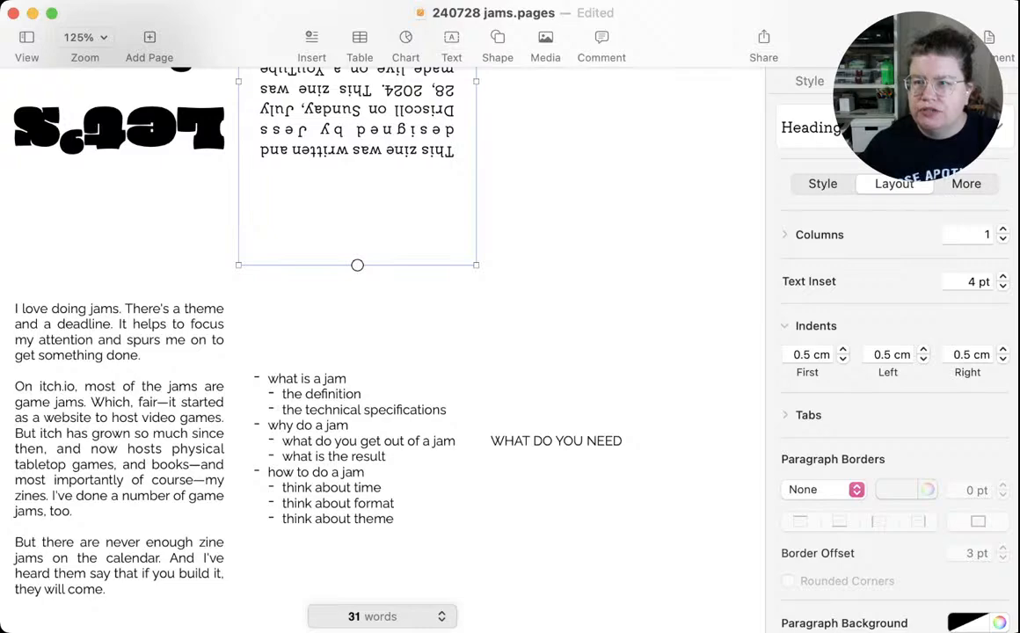
pyautogui.scroll(-2, 892, 396)
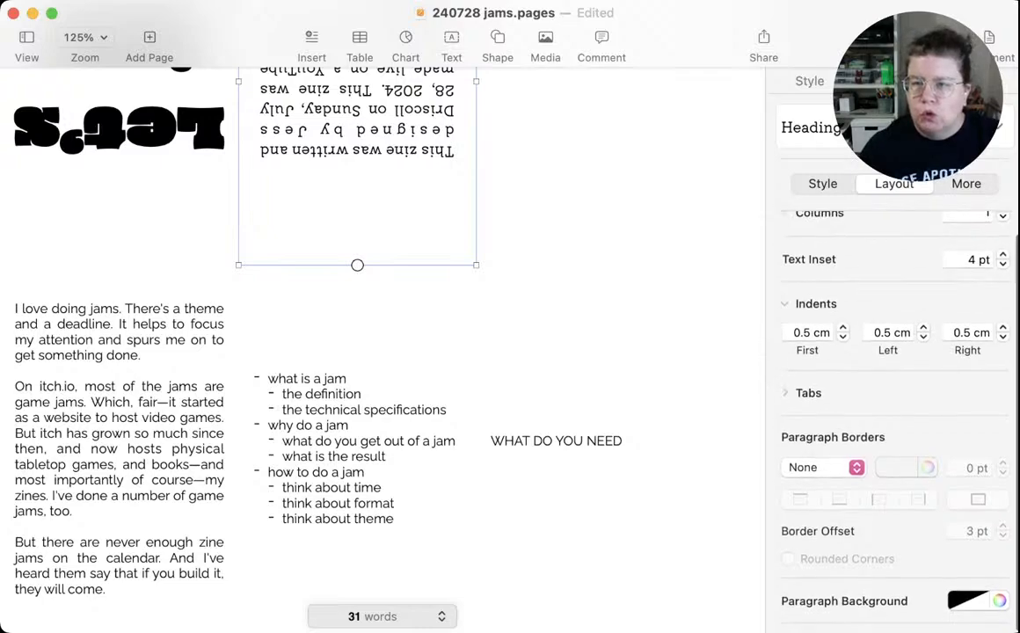
pyautogui.scroll(2, 815, 383)
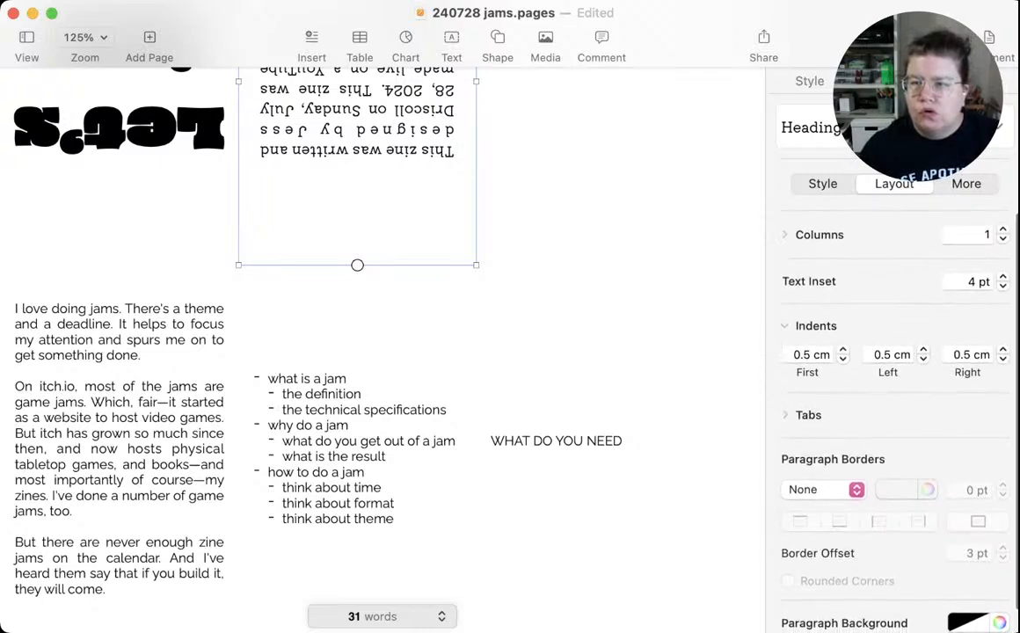
pyautogui.click(822, 184)
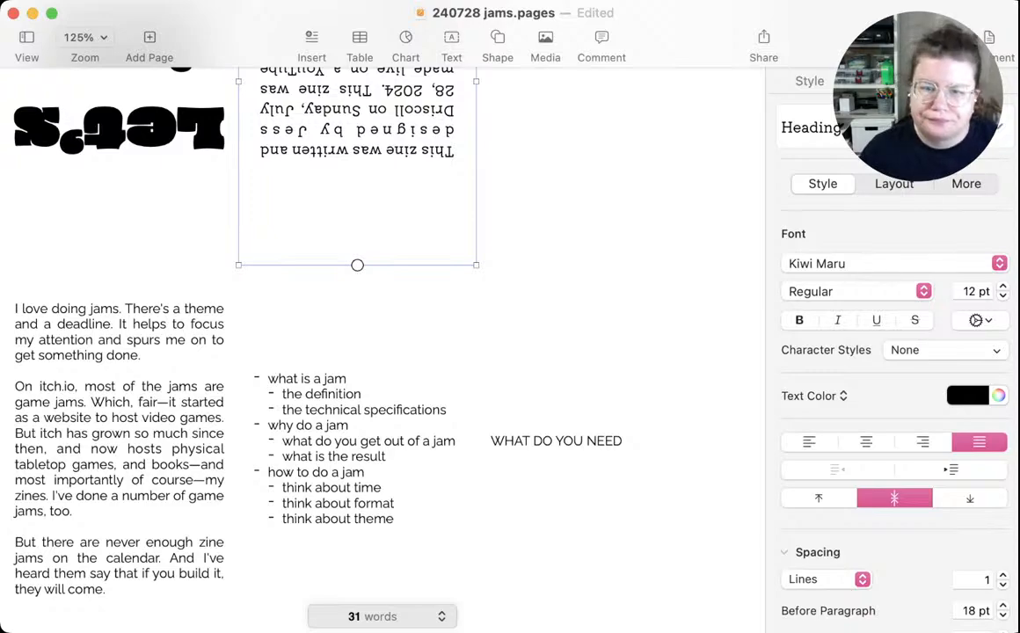
# Apply the Heading paragraph style to "WHAT DO YOU NEED"
pyautogui.click(595, 441)
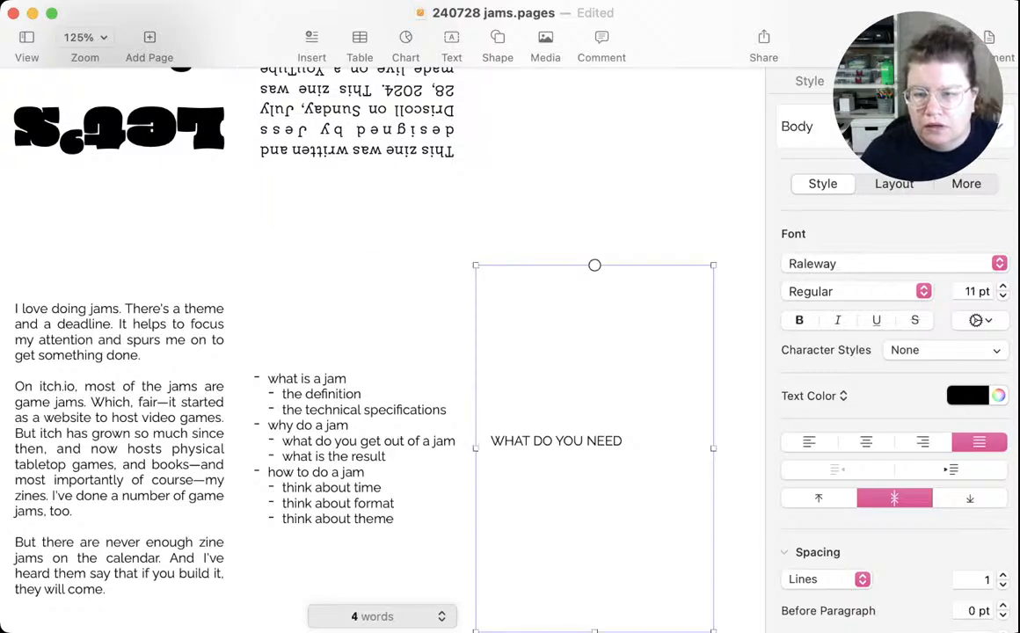
pyautogui.doubleClick(569, 442)
pyautogui.moveTo(624, 441); pyautogui.dragTo(490, 442)
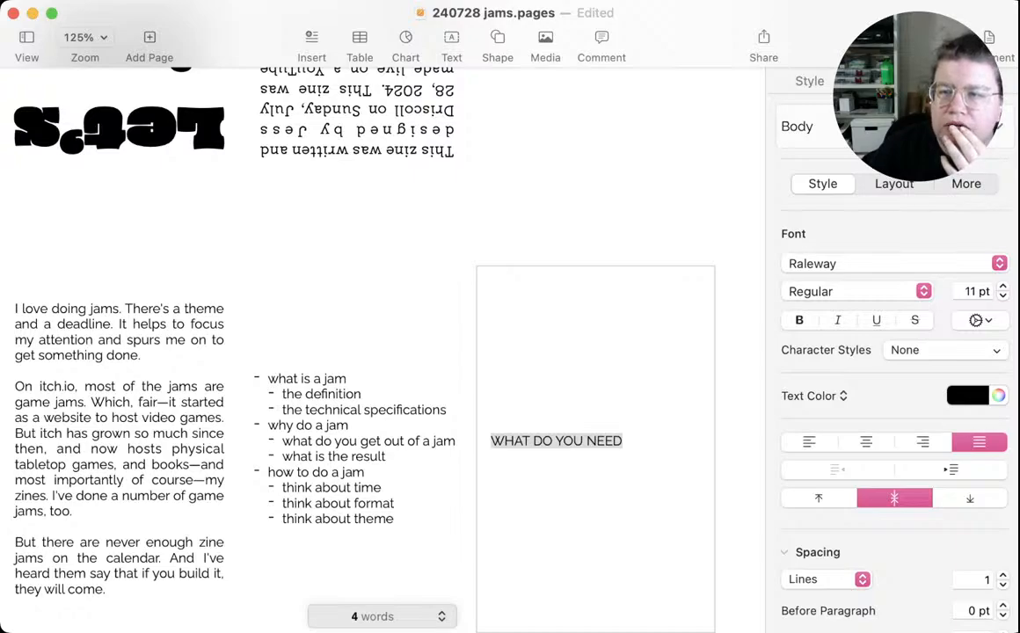
pyautogui.click(607, 211)
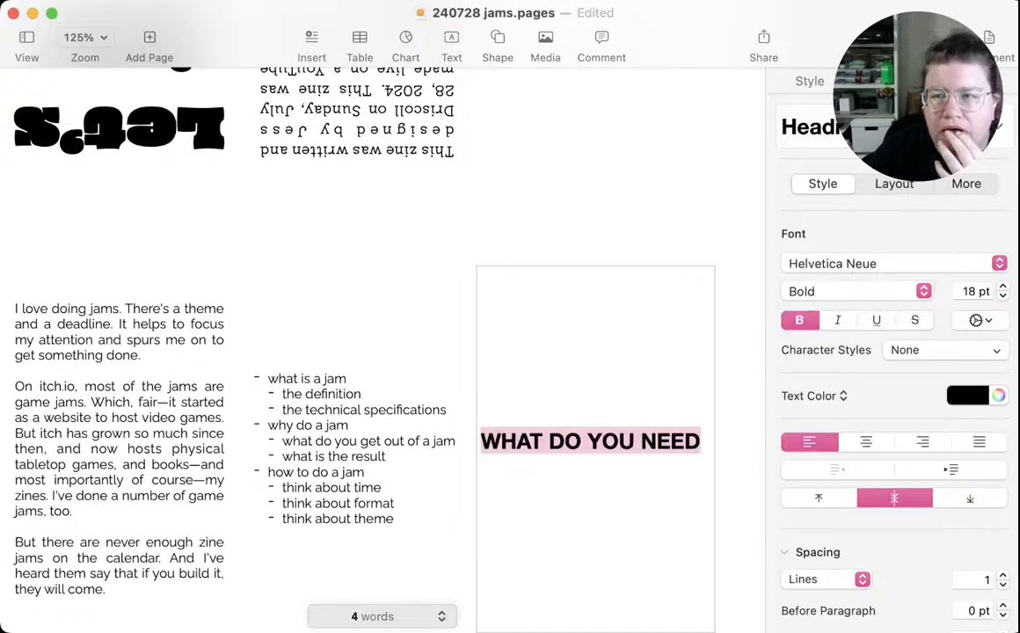
# Set the "WHAT DO YOU NEED" heading in the Oi font at 11 pt and center it
pyautogui.click(811, 238)
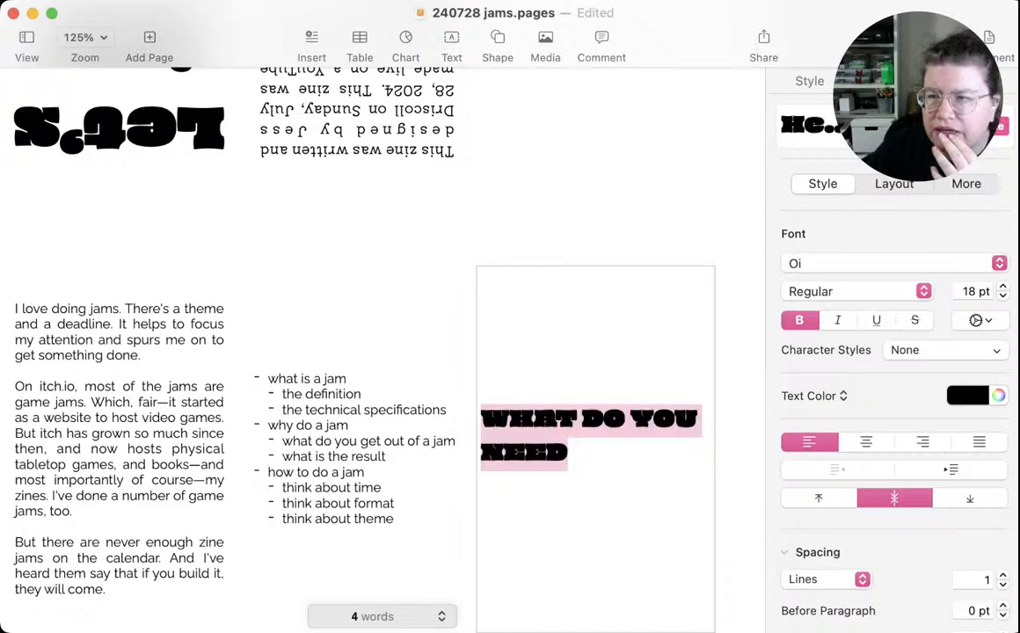
pyautogui.press('super+minus')
pyautogui.press('super+minus')
pyautogui.press('super+minus')
pyautogui.press('super+minus')
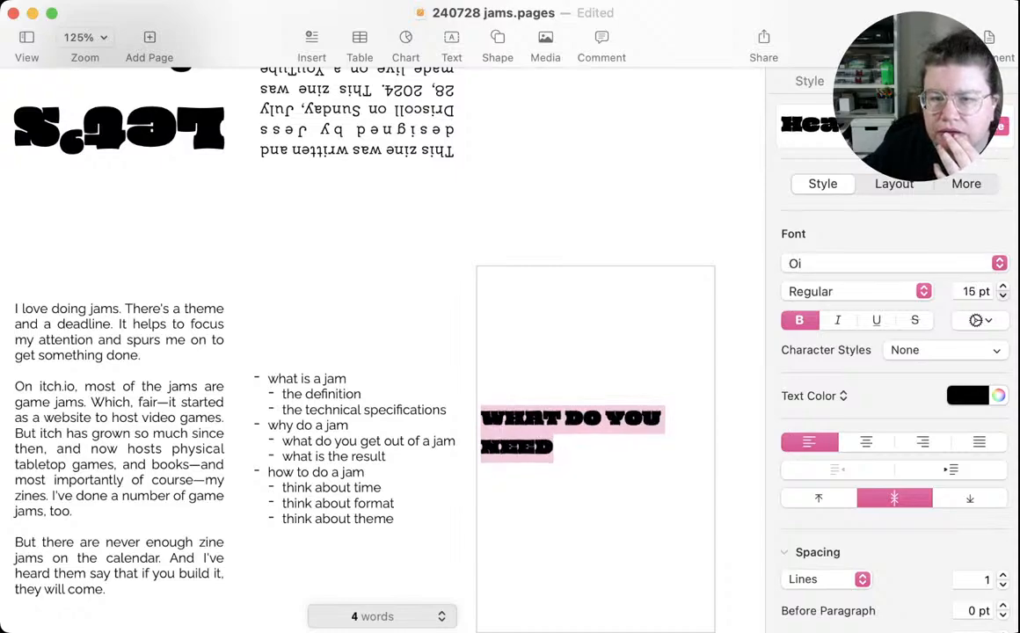
pyautogui.press('super+minus')
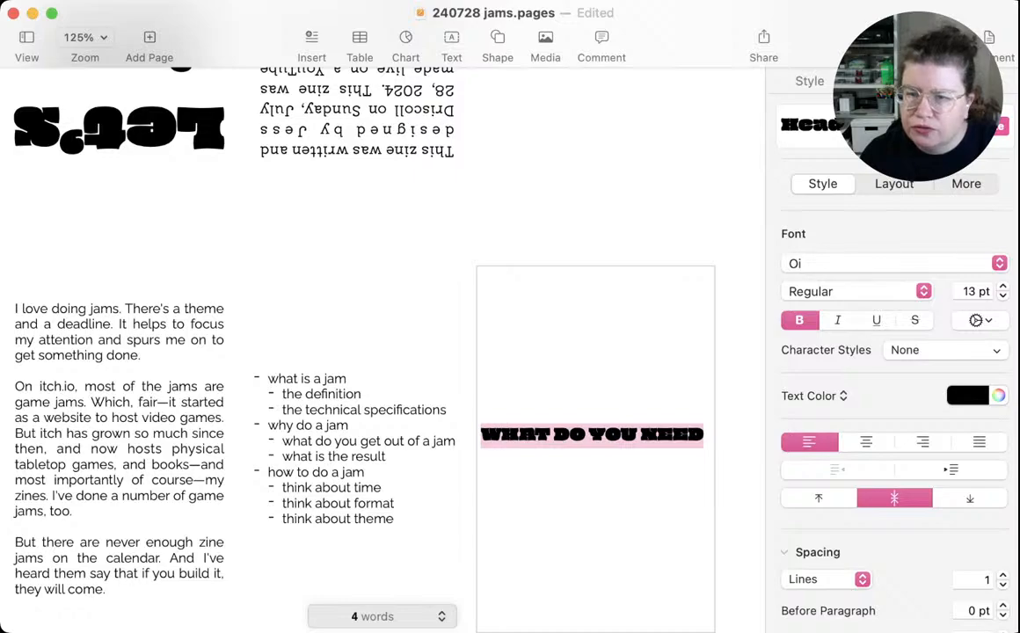
pyautogui.press('super+minus')
pyautogui.press('super+minus')
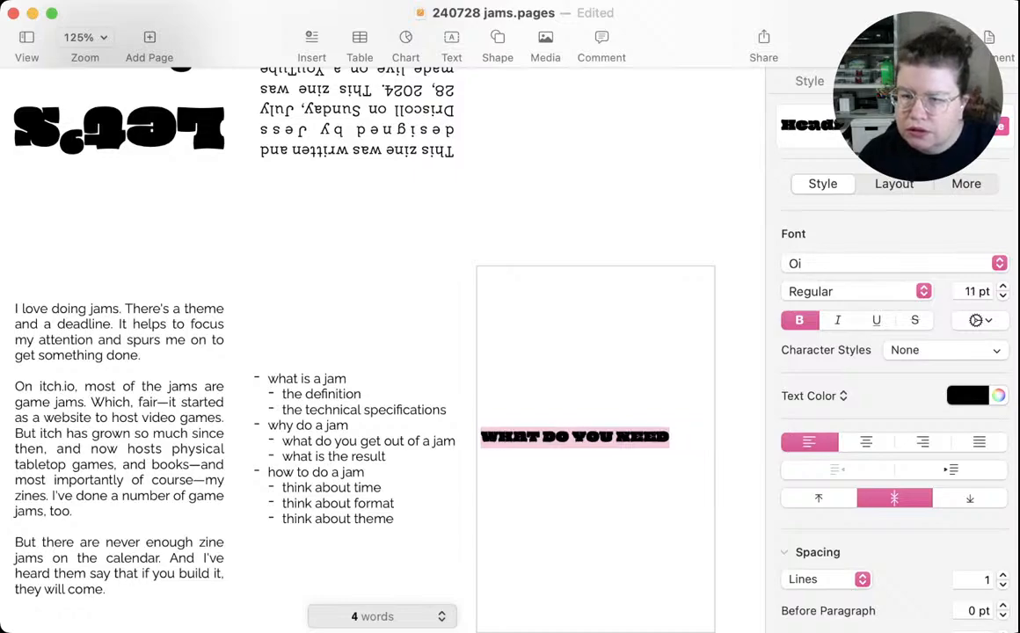
pyautogui.press('super+bar')
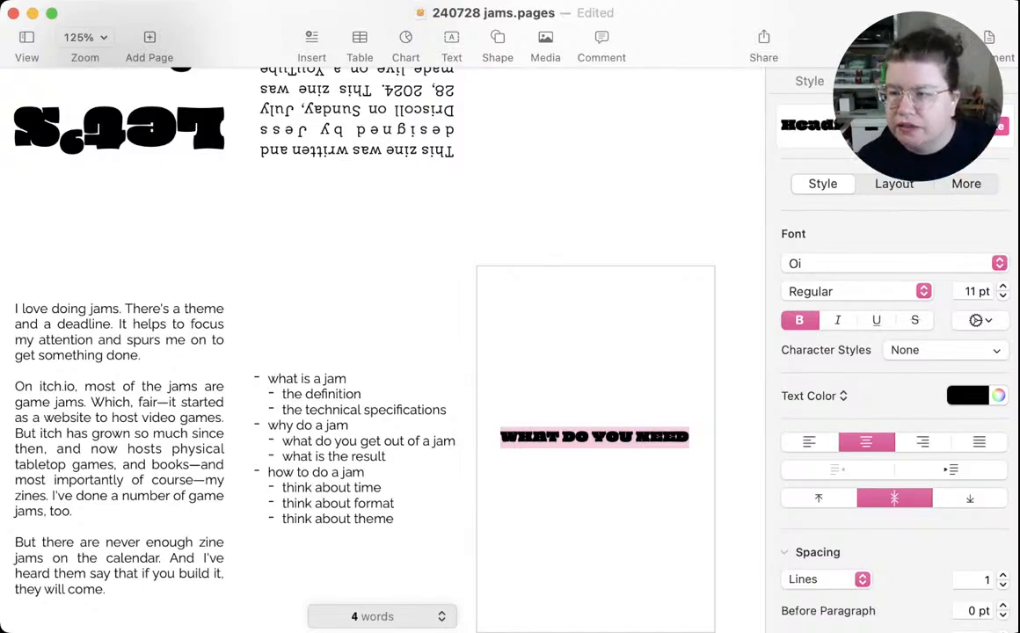
# Try looser character spacing on the heading, then tighten it back to the original spacing
pyautogui.press('alt+super+bracketright')
pyautogui.press('alt+super+bracketright')
pyautogui.press('alt+super+bracketright')
pyautogui.press('alt+super+bracketright')
pyautogui.press('alt+super+bracketright')
pyautogui.press('alt+super+bracketright')
pyautogui.press('alt+super+bracketright')
pyautogui.press('alt+super+bracketright')
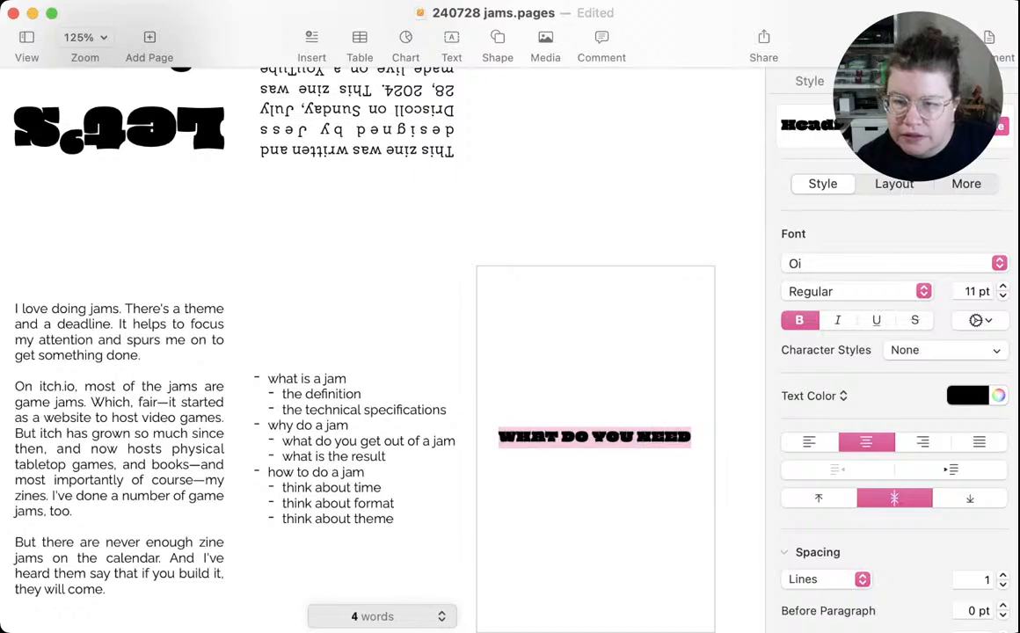
pyautogui.press('alt+super+bracketright')
pyautogui.press('alt+super+bracketright')
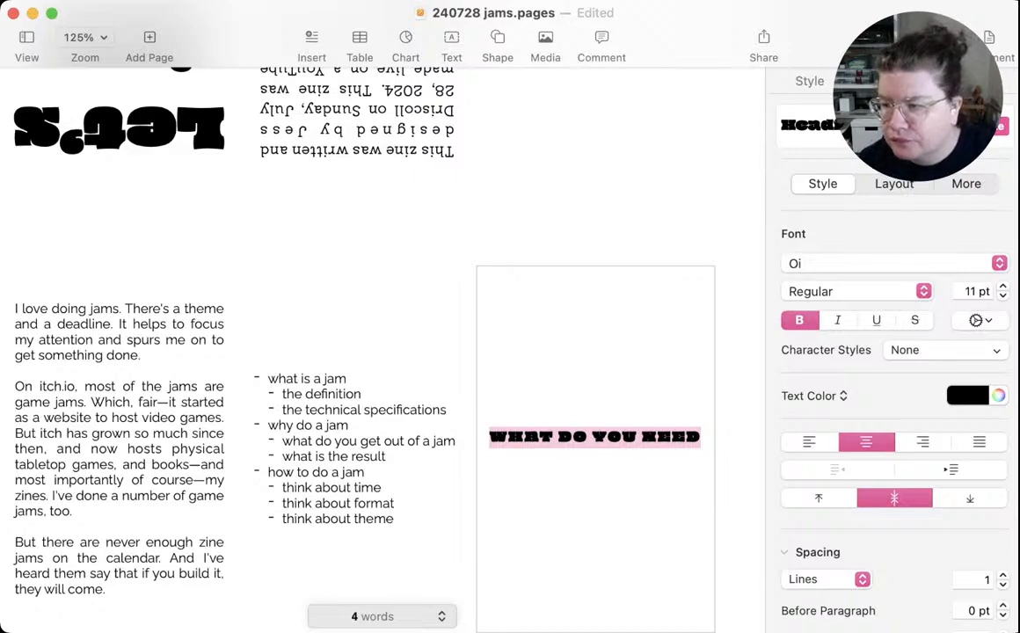
pyautogui.press('alt+super+bracketleft')
pyautogui.press('alt+super+bracketleft')
pyautogui.press('alt+super+bracketleft')
pyautogui.press('alt+super+bracketleft')
pyautogui.press('alt+super+bracketleft')
pyautogui.press('alt+super+bracketleft')
pyautogui.press('alt+super+bracketleft')
pyautogui.press('alt+super+bracketleft')
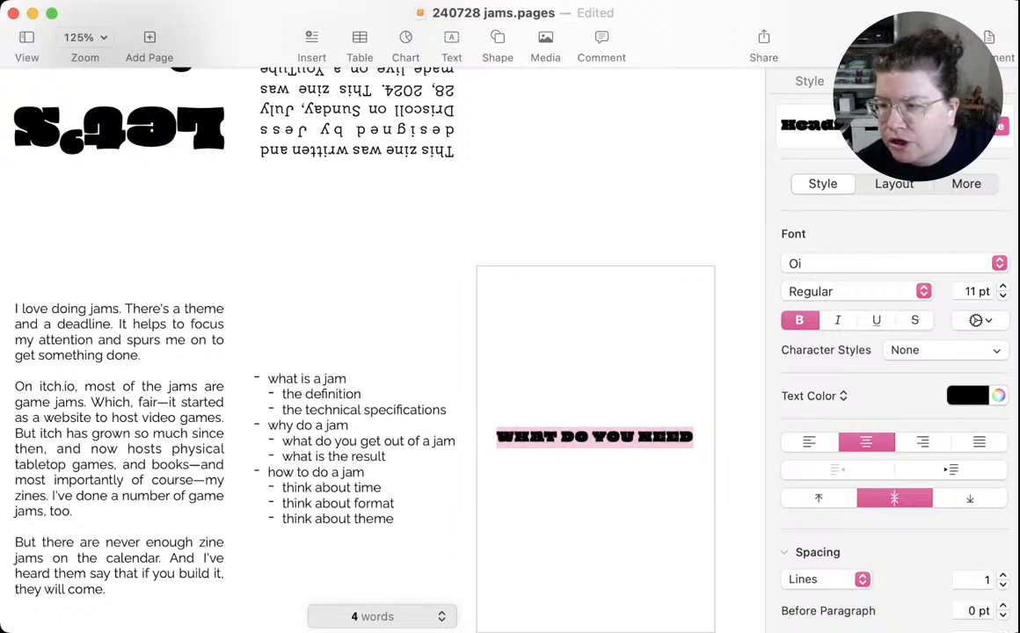
pyautogui.press('alt+super+bracketleft')
pyautogui.press('alt+super+bracketleft')
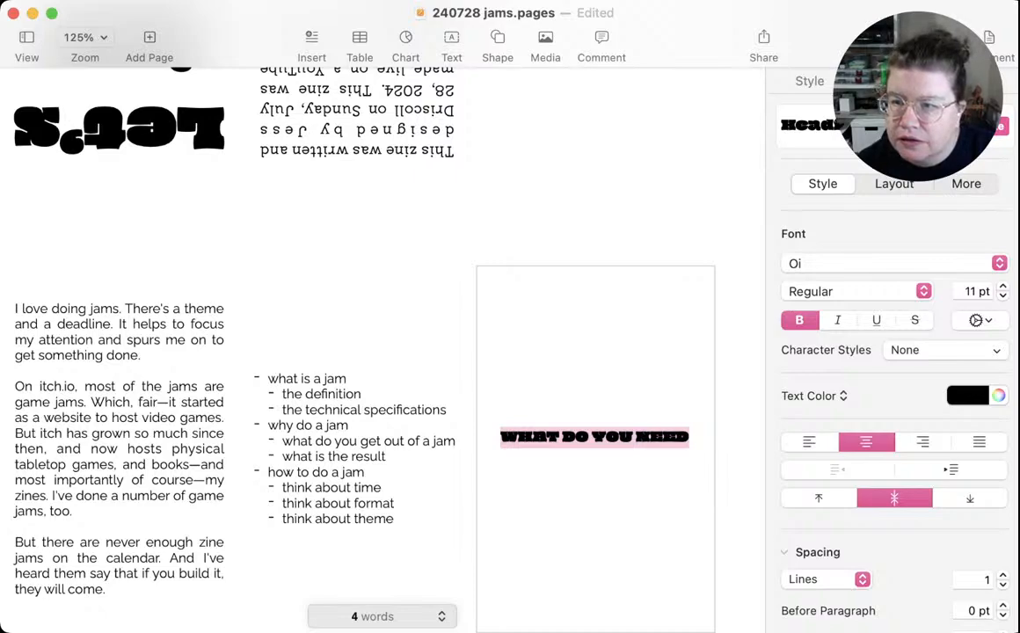
# Set the heading in Kiwi Maru at 16 pt and align the panel's text vertically to the top
pyautogui.click(880, 263)
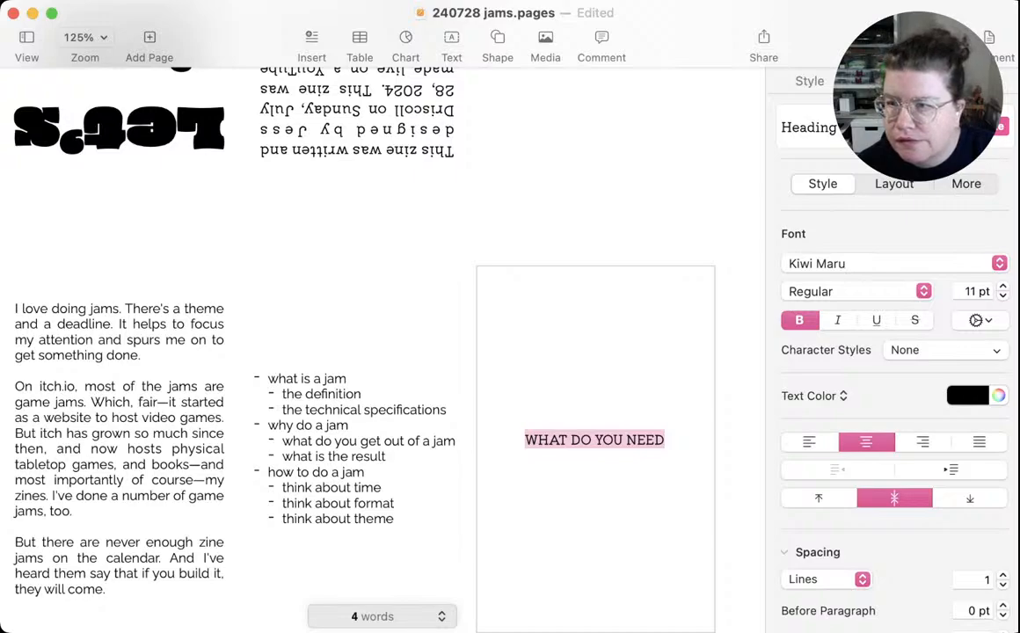
pyautogui.press('super+plus')
pyautogui.press('super+plus')
pyautogui.press('super+plus')
pyautogui.press('super+plus')
pyautogui.press('super+plus')
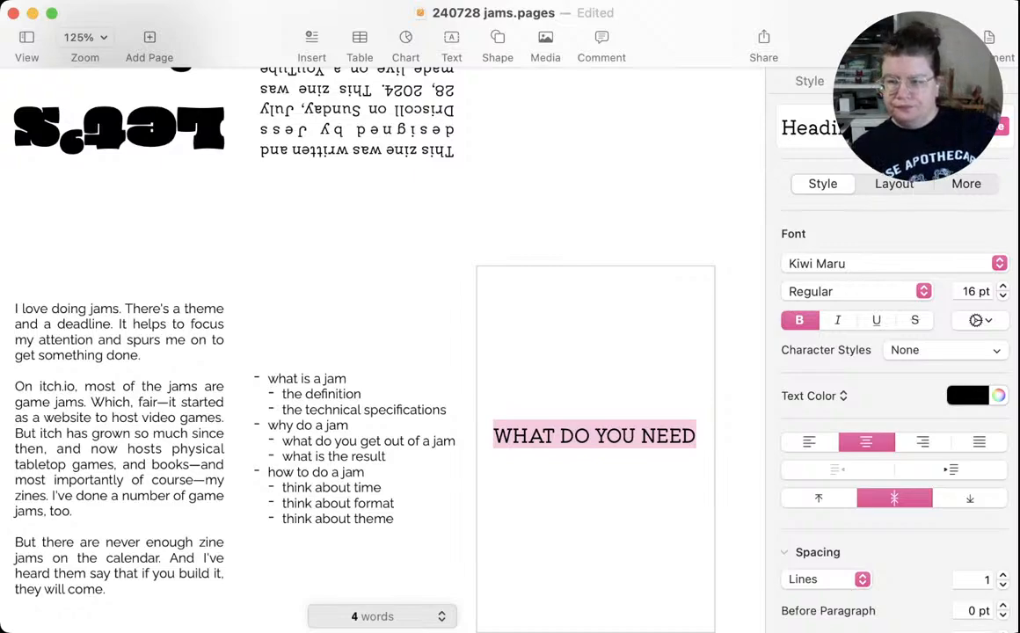
pyautogui.click(819, 499)
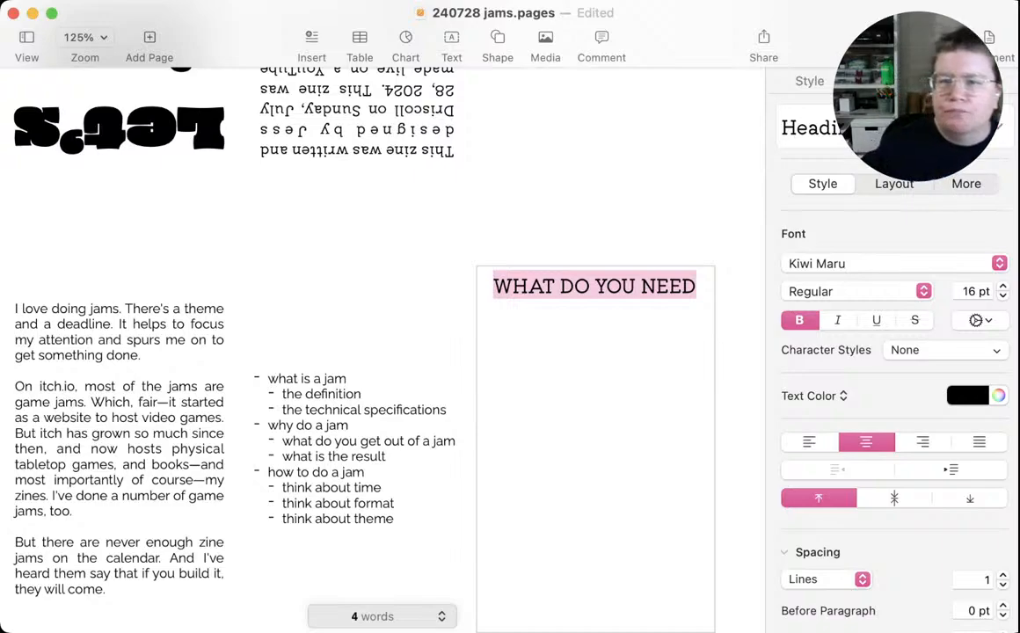
# Start a bulleted list in body text, one blank line below the heading, and save the document
pyautogui.click(696, 287)
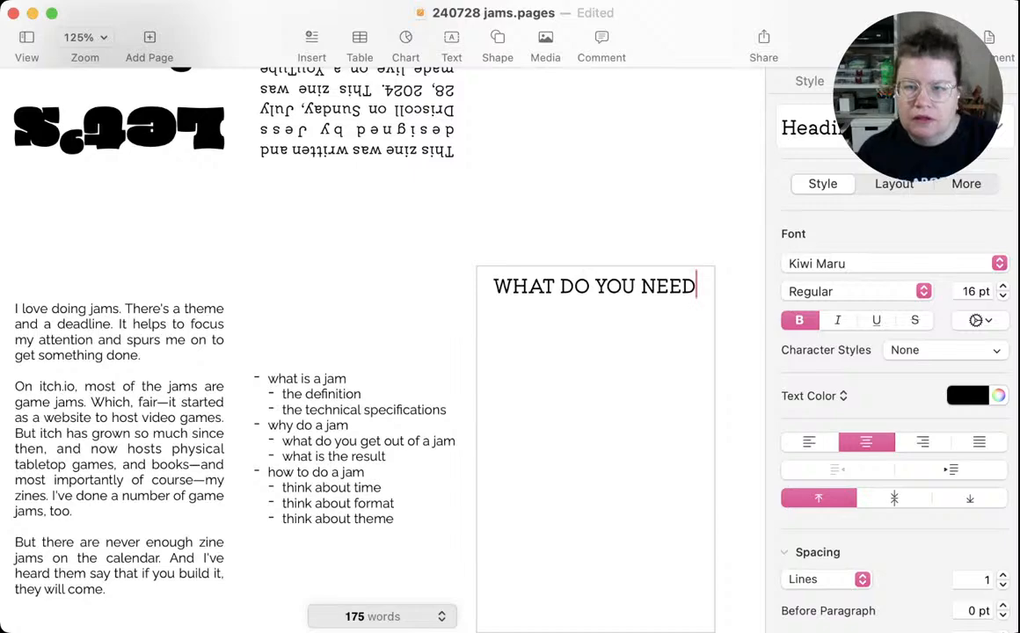
pyautogui.press('Return')
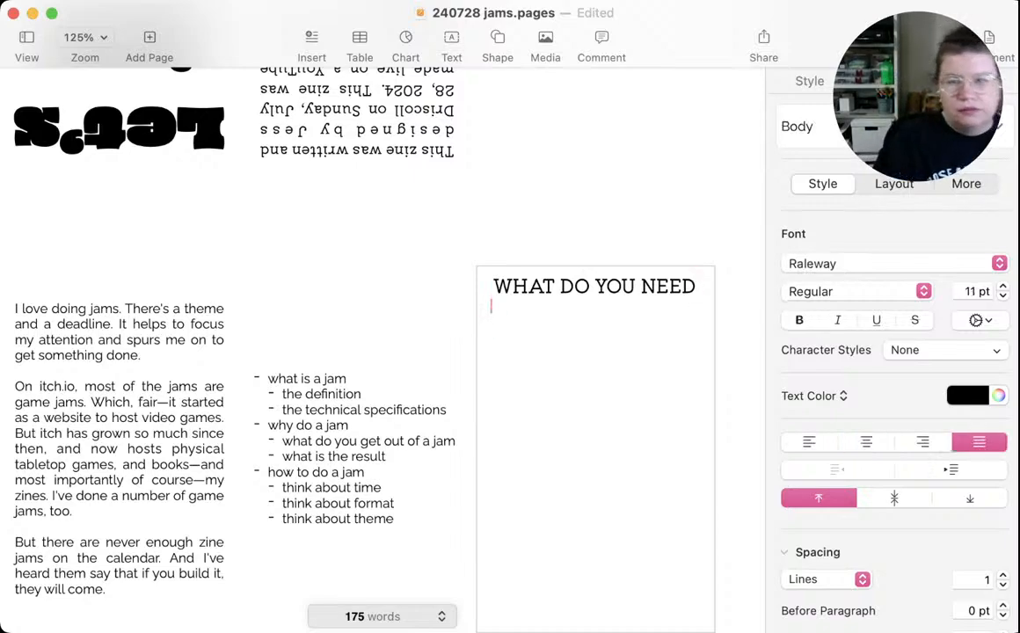
pyautogui.write('-')
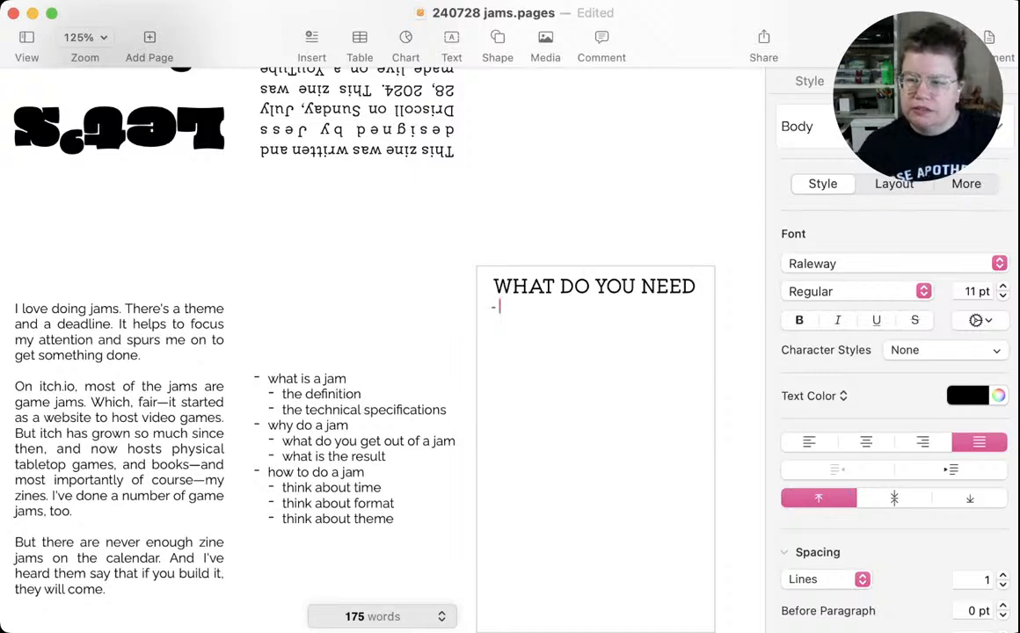
pyautogui.scroll(-5, 894, 396)
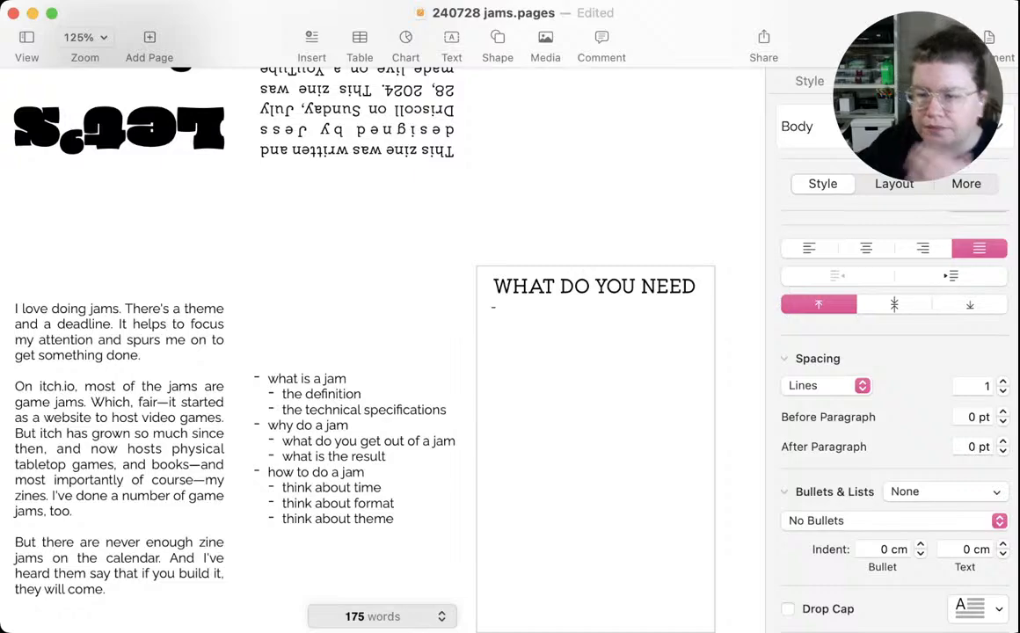
pyautogui.click(821, 540)
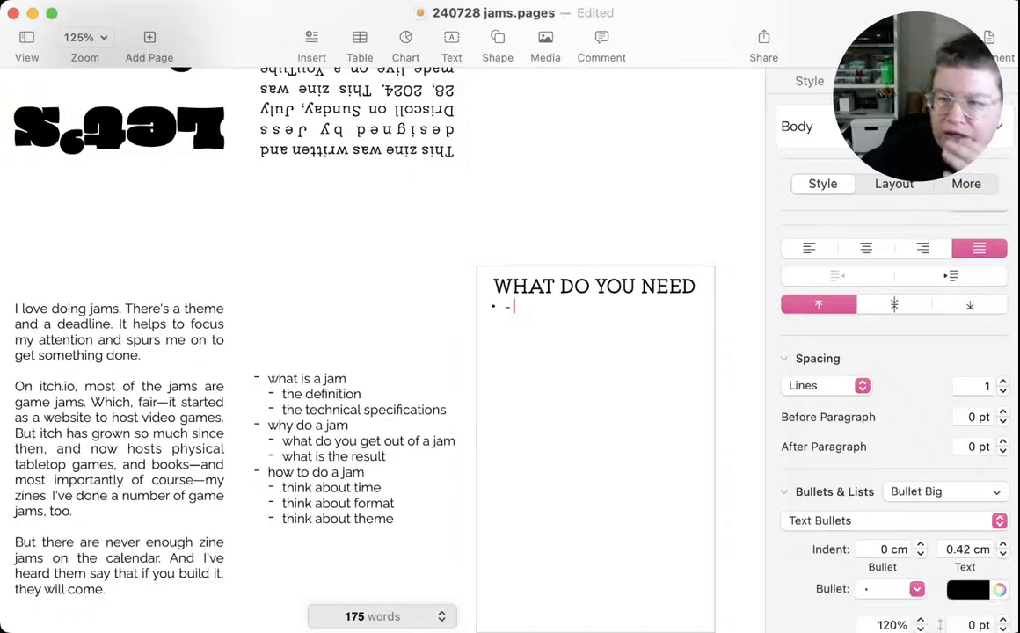
pyautogui.press('BackSpace')
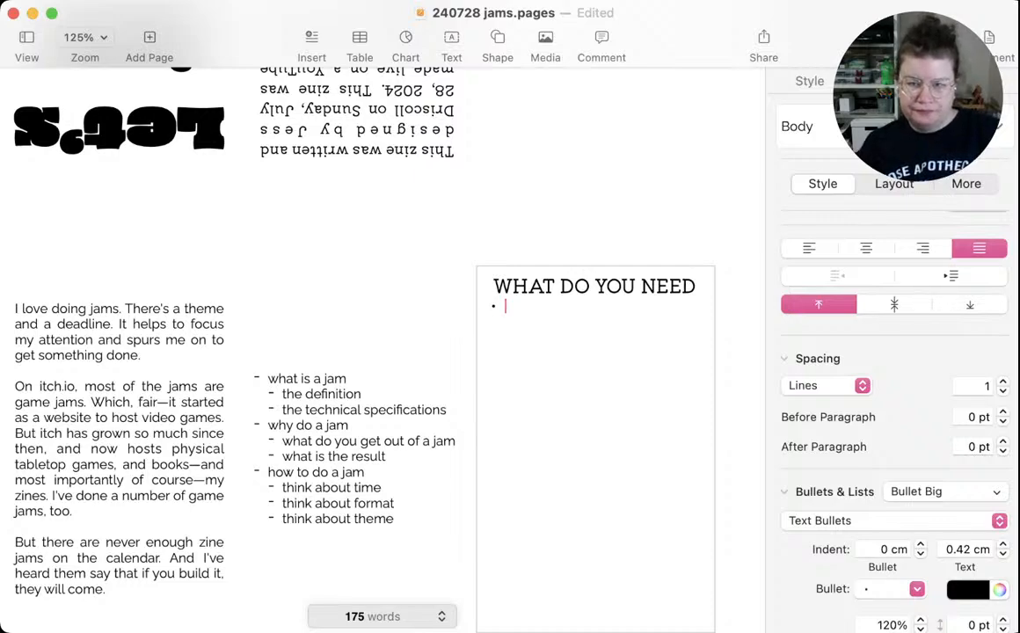
pyautogui.press('BackSpace')
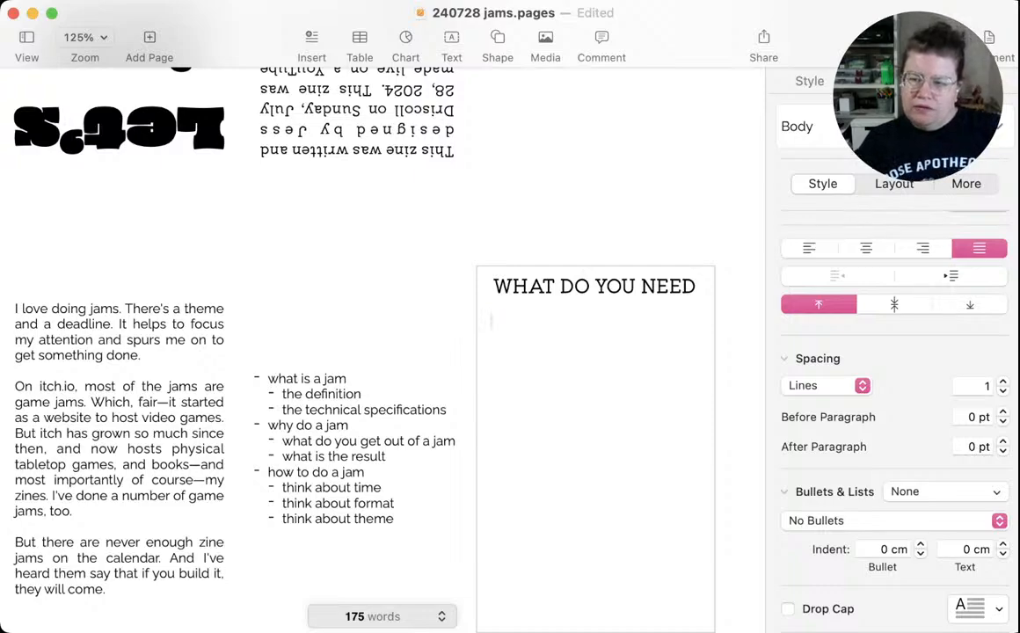
pyautogui.write('*')
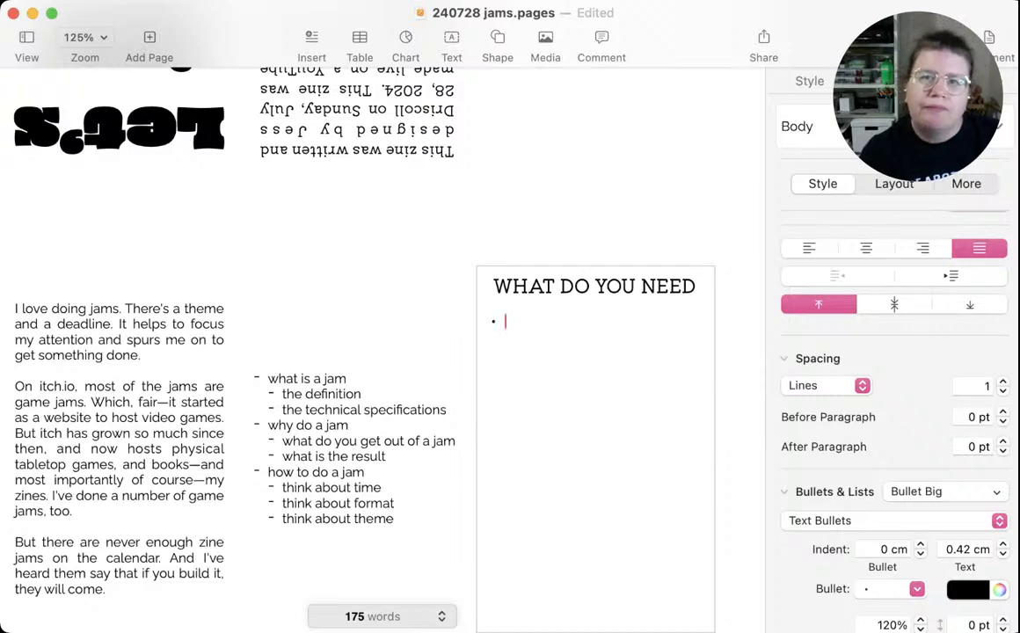
pyautogui.press('super+s')
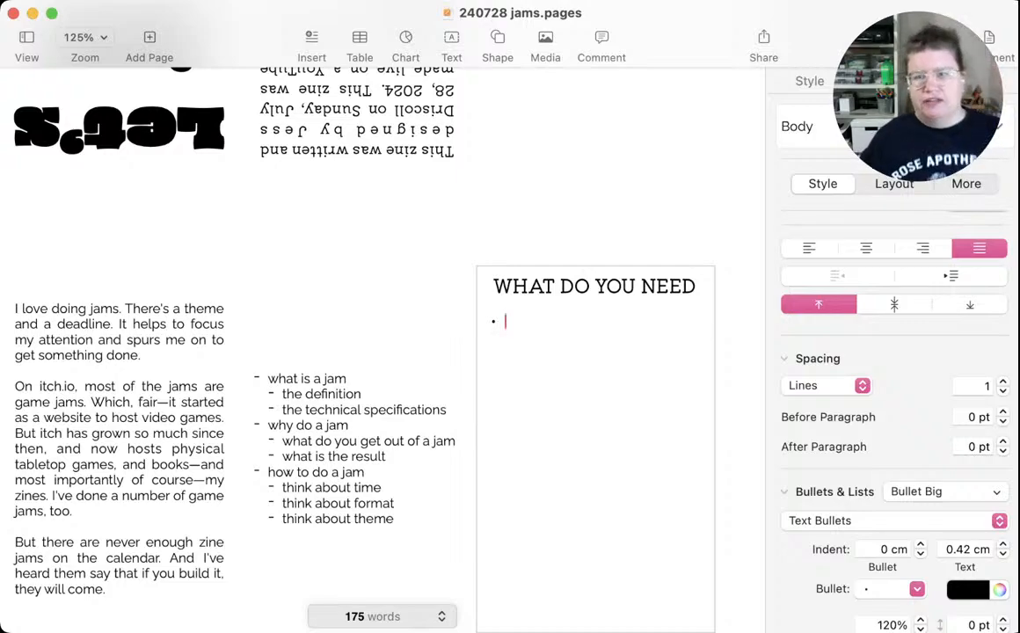
pyautogui.scroll(-1, 383, 350)
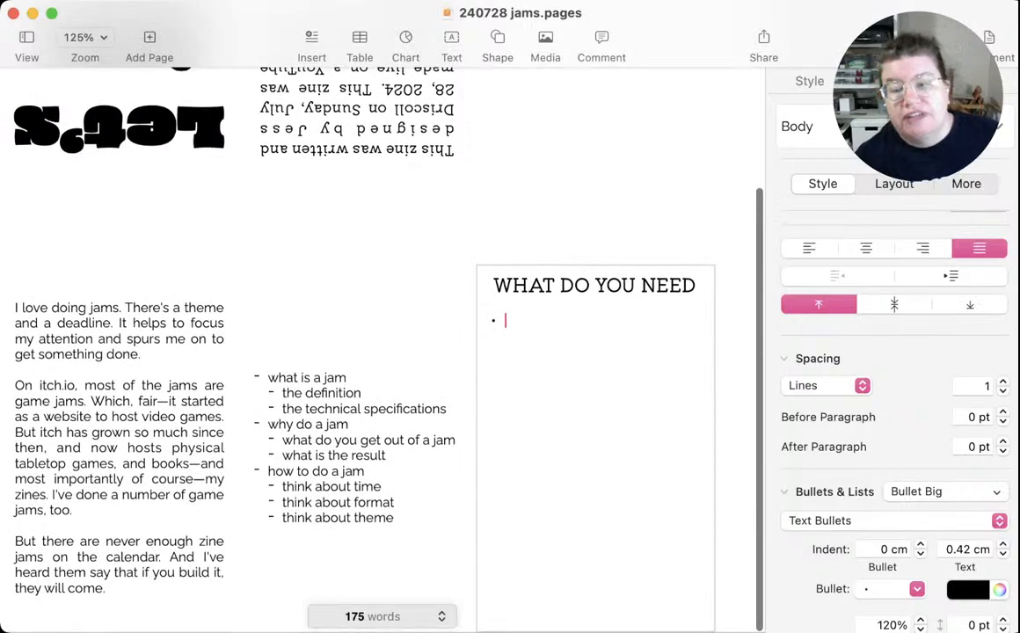
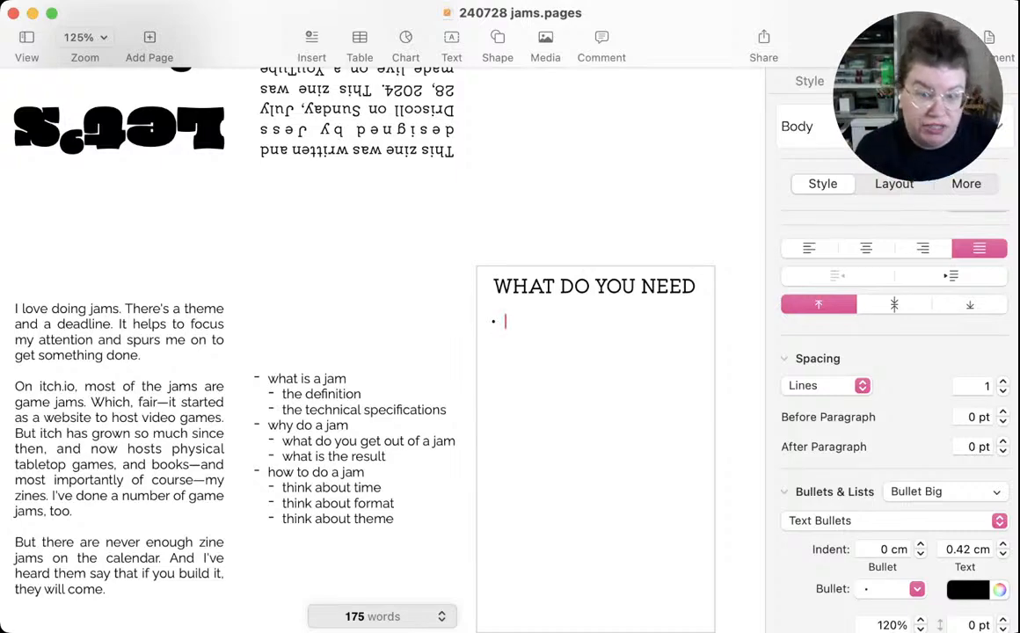
# Fill the bulleted list with "an idea", "a medium", "a format", "a deadline" and "a theme"
pyautogui.write('an idea')
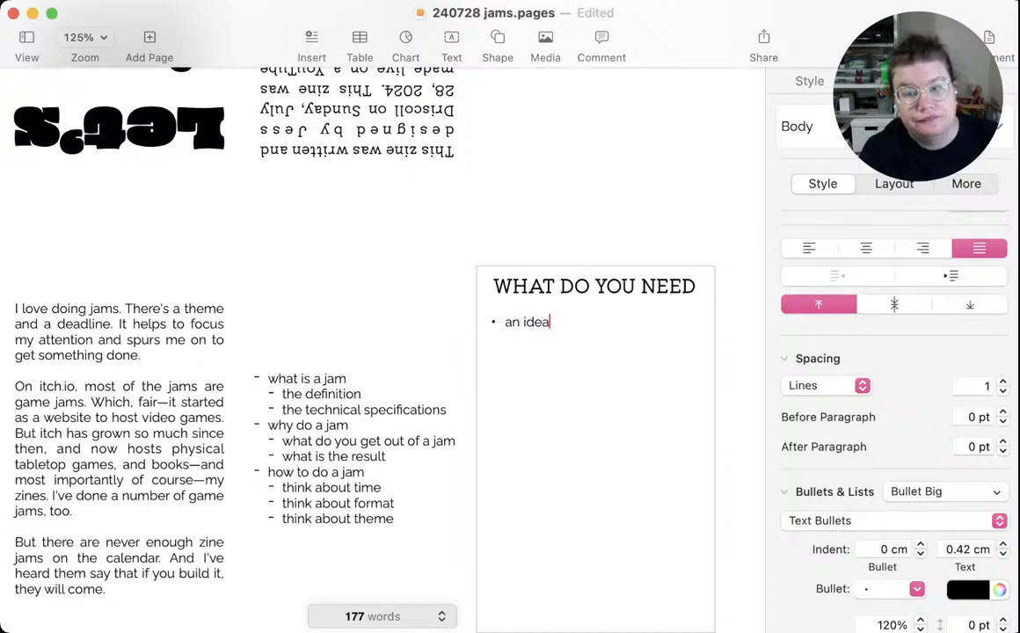
pyautogui.press('Return')
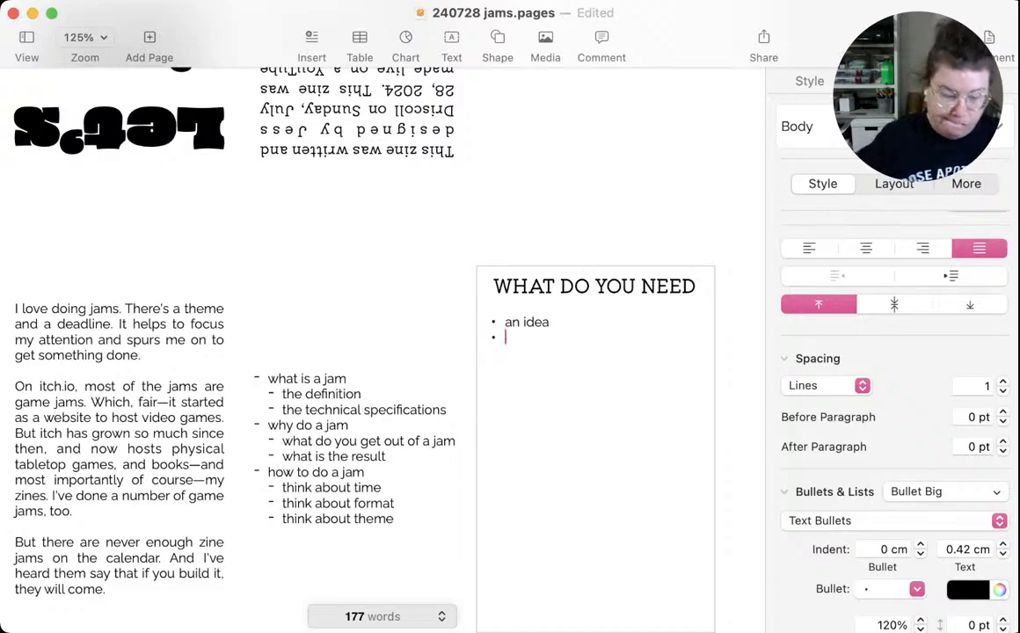
pyautogui.write('a')
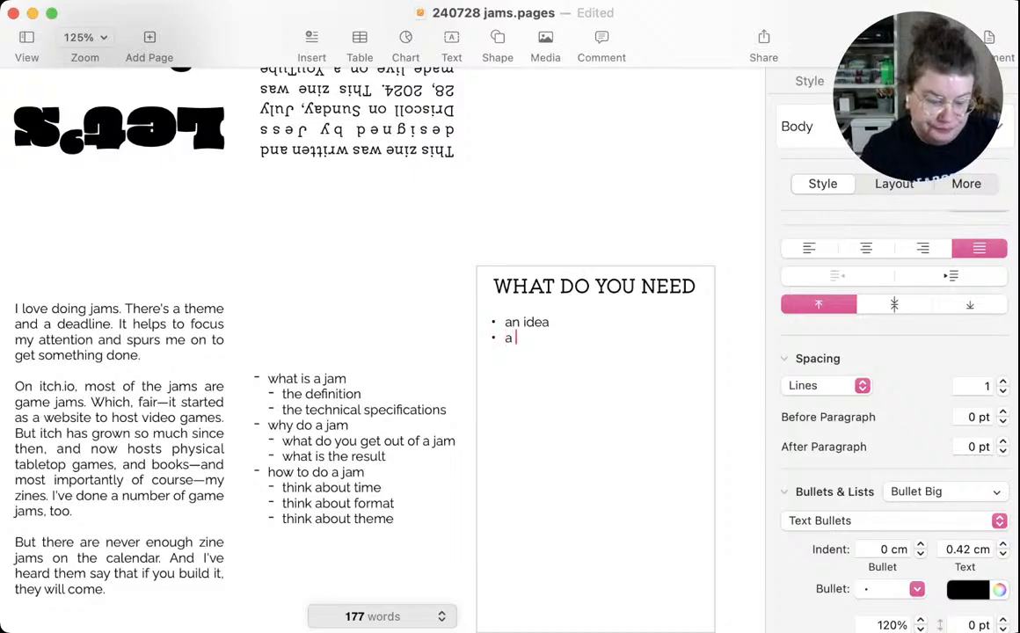
pyautogui.write(' medium')
pyautogui.press('Return')
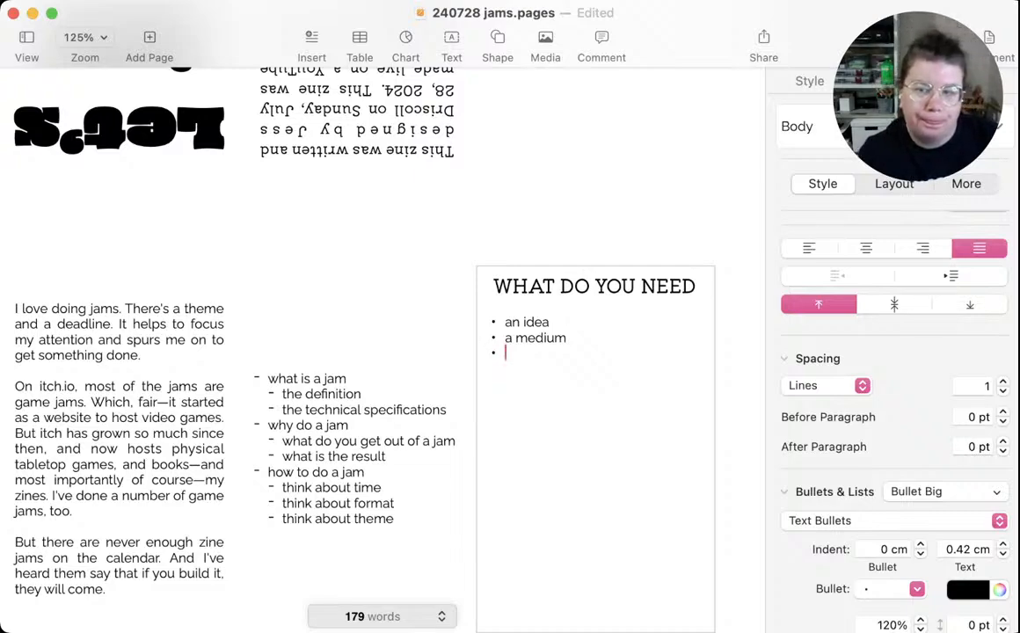
pyautogui.write('a f')
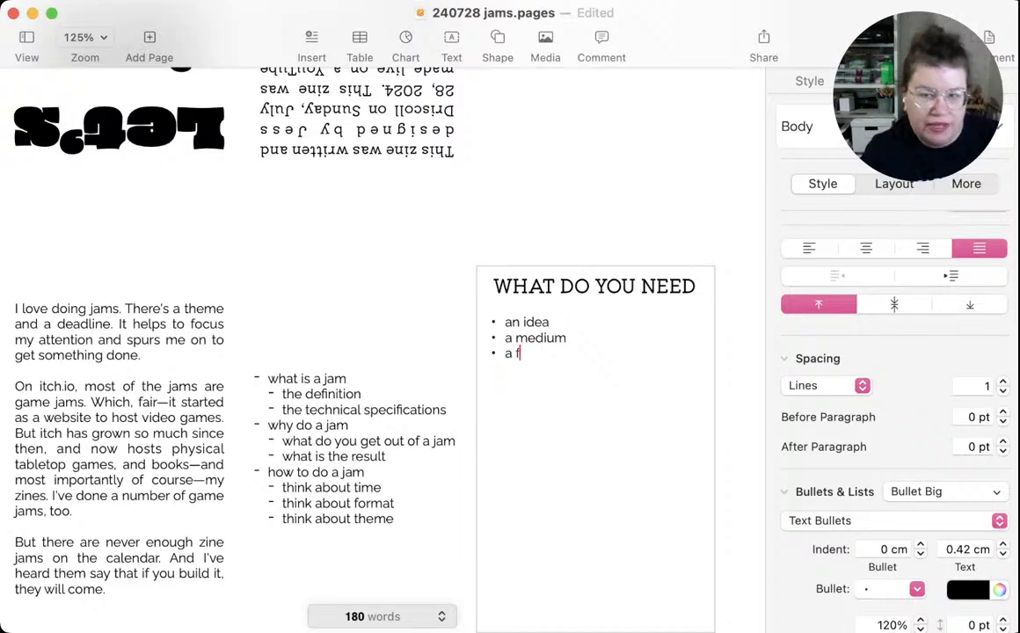
pyautogui.write('ormat')
pyautogui.press('Return')
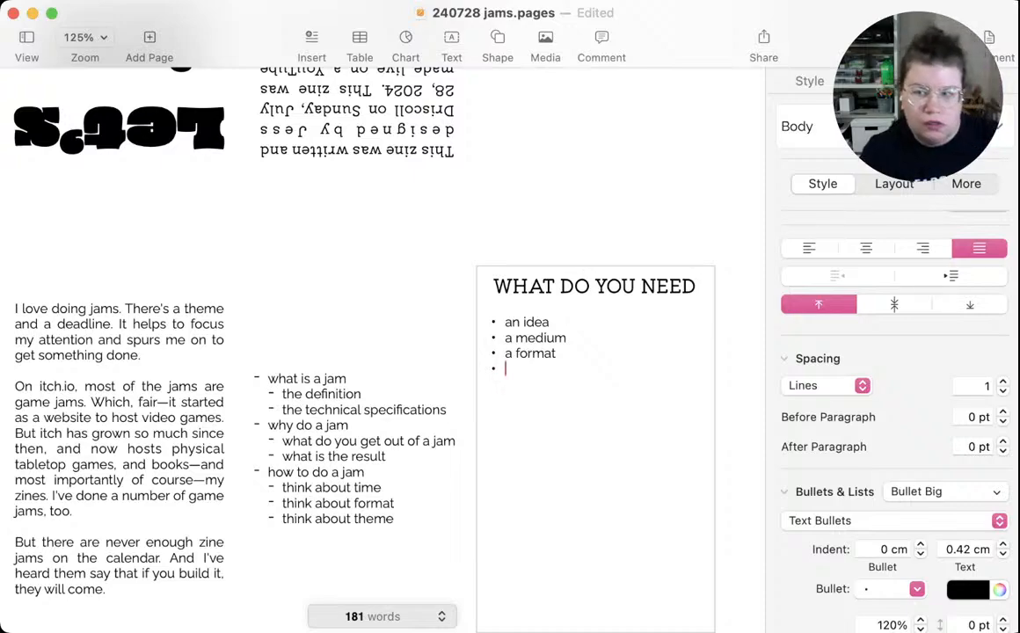
pyautogui.write('a dea')
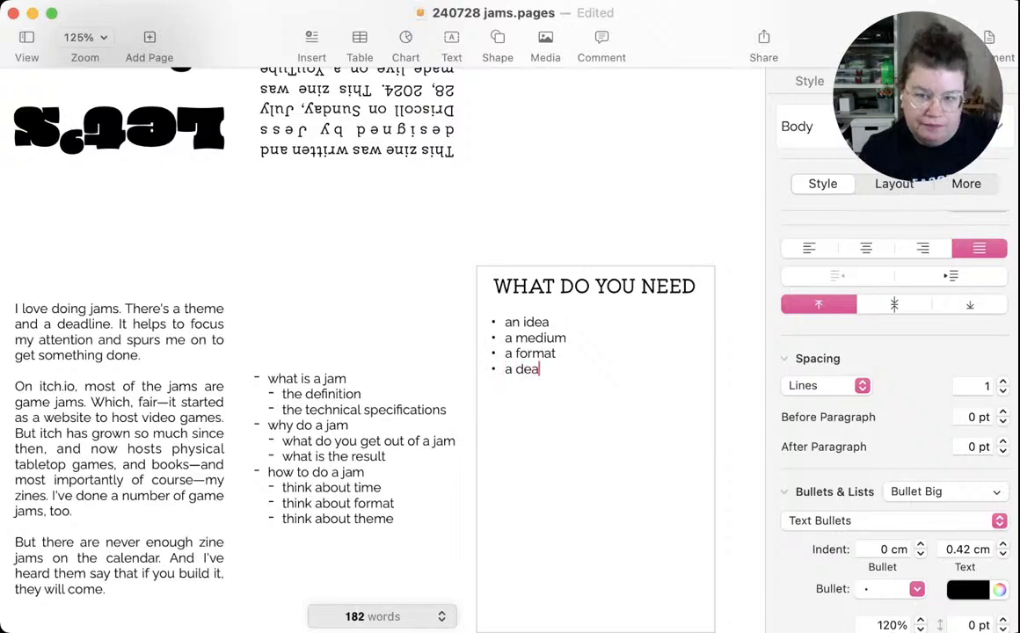
pyautogui.write('dline')
pyautogui.press('Return')
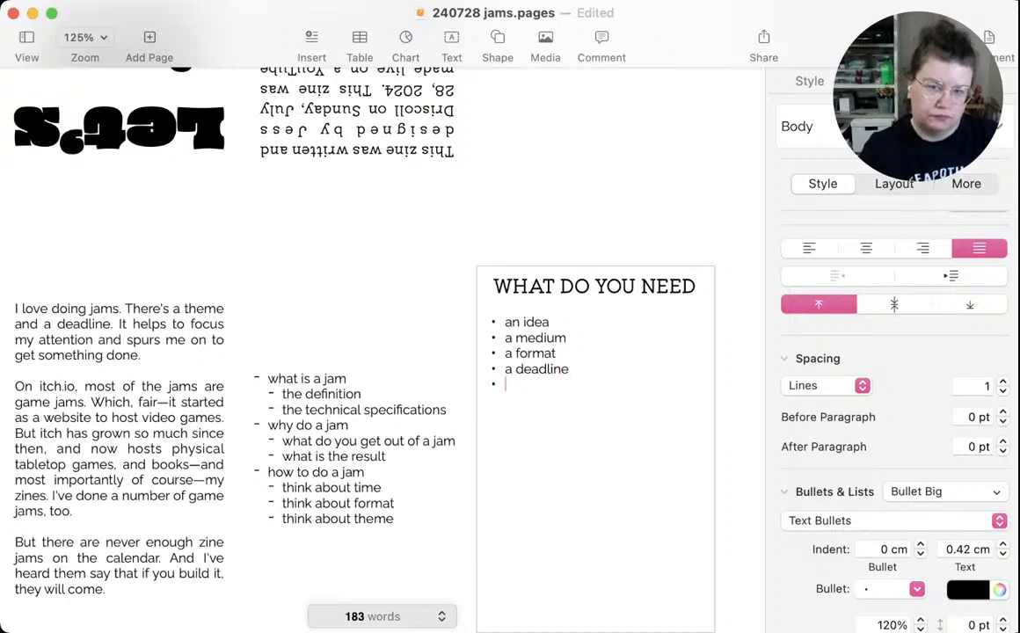
pyautogui.write('a t')
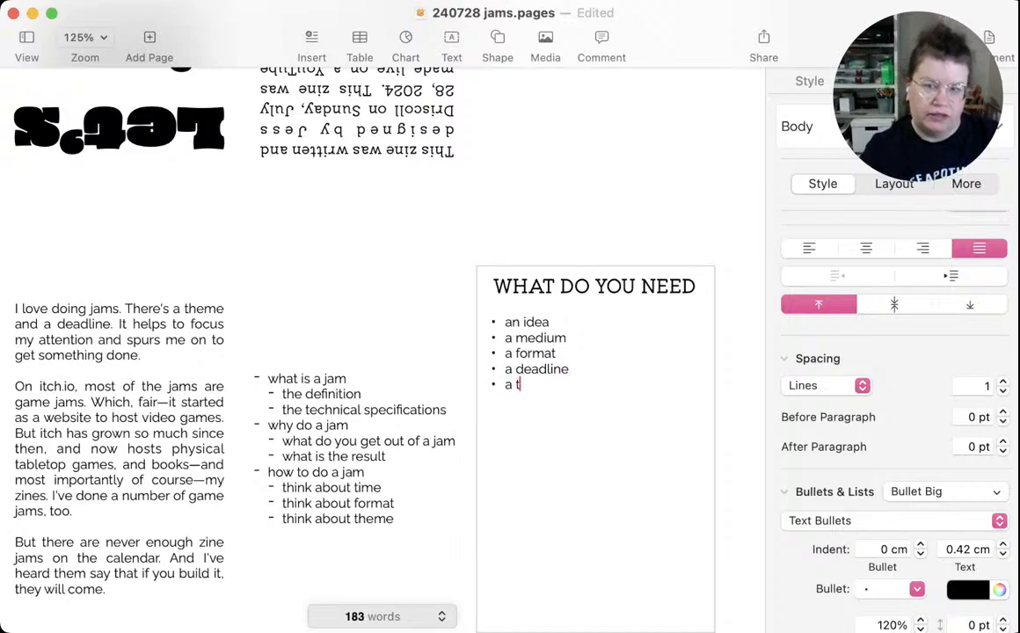
pyautogui.write('heme')
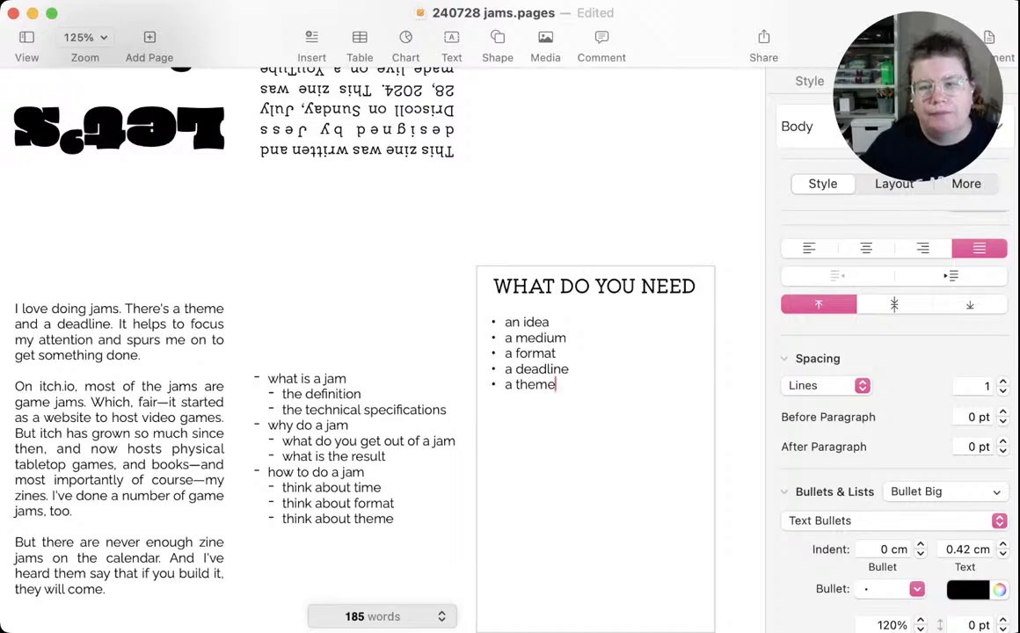
# Remove the "an idea" item from the list, keeping one blank line between the heading and the bullets
pyautogui.moveTo(550, 322); pyautogui.dragTo(505, 322)
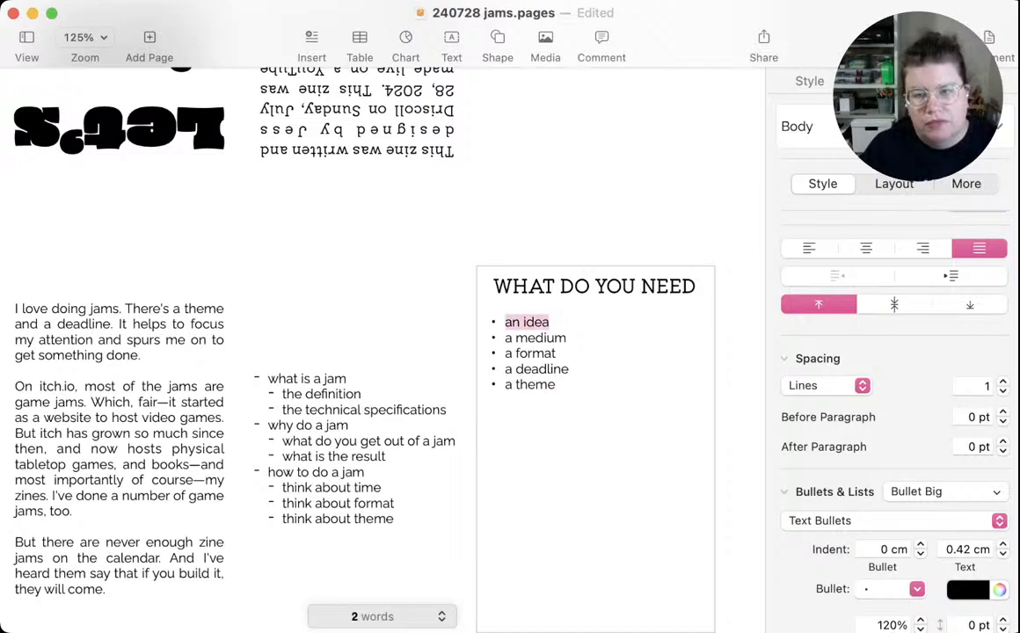
pyautogui.press('BackSpace')
pyautogui.press('BackSpace')
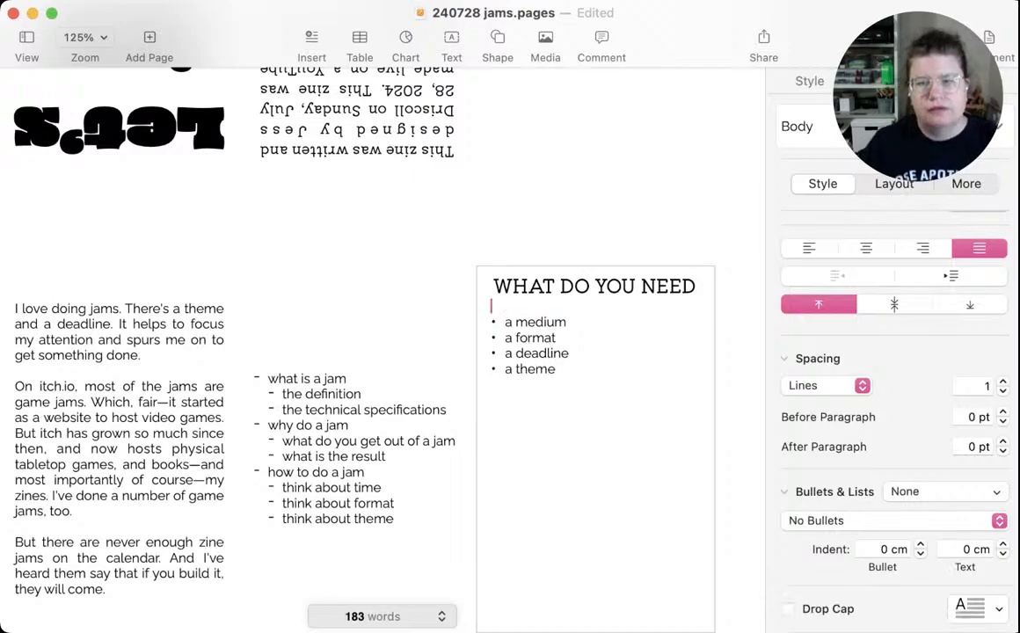
pyautogui.press('super+bar')
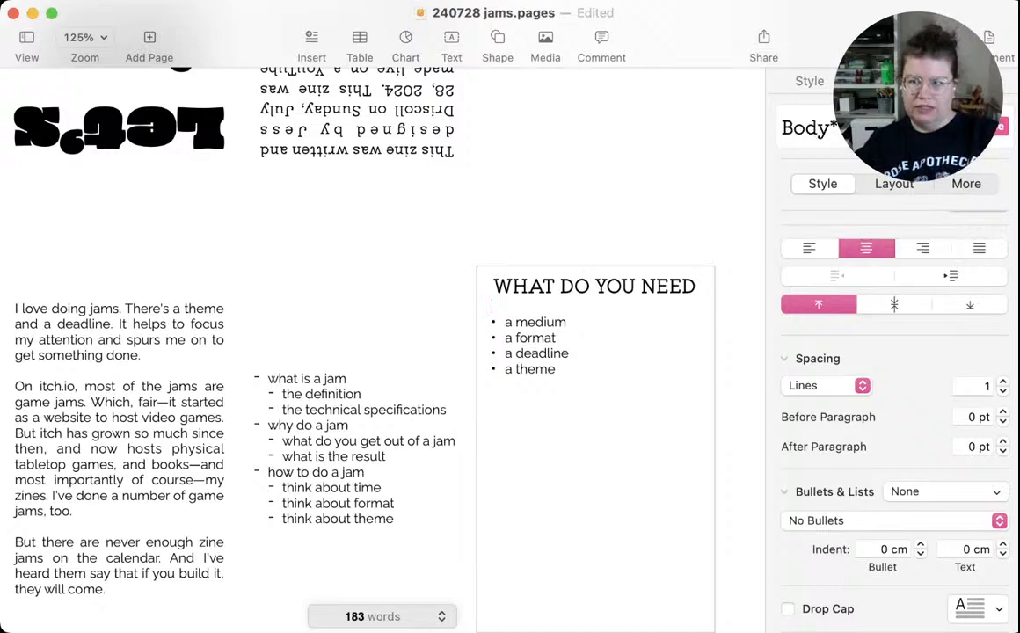
pyautogui.press('BackSpace')
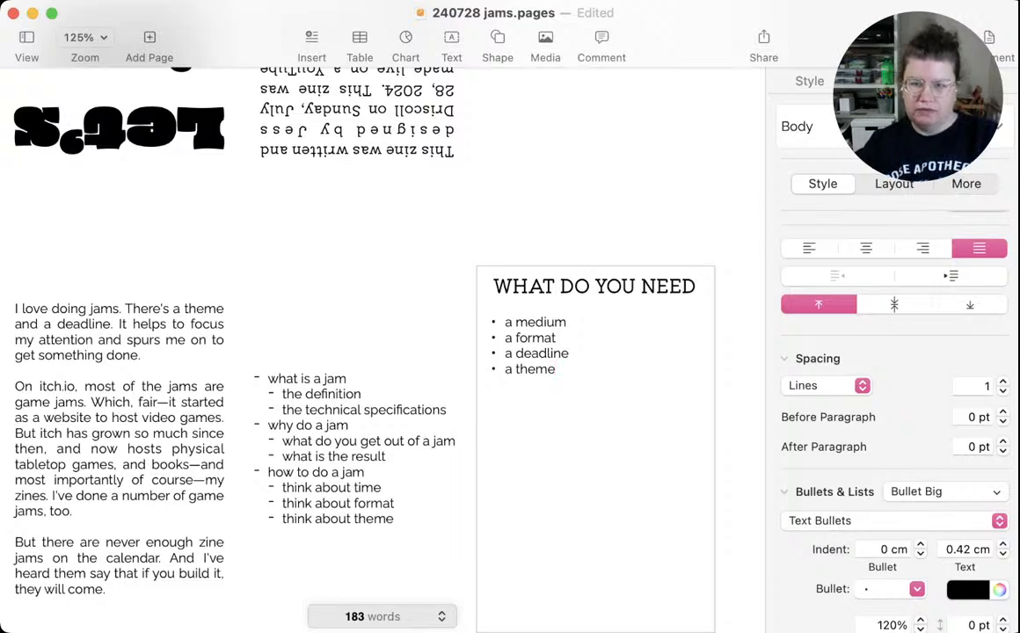
# Start an unbulleted paragraph one blank line below the list reading "In order to participate in jam hosted on itch.io"
pyautogui.press('Return')
pyautogui.press('Return')
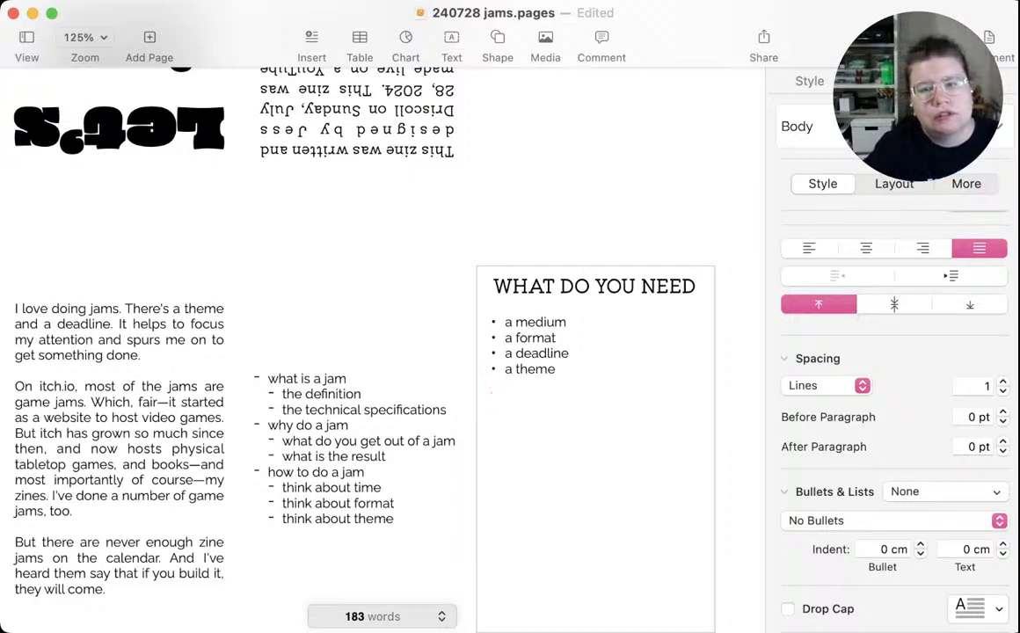
pyautogui.write('In o')
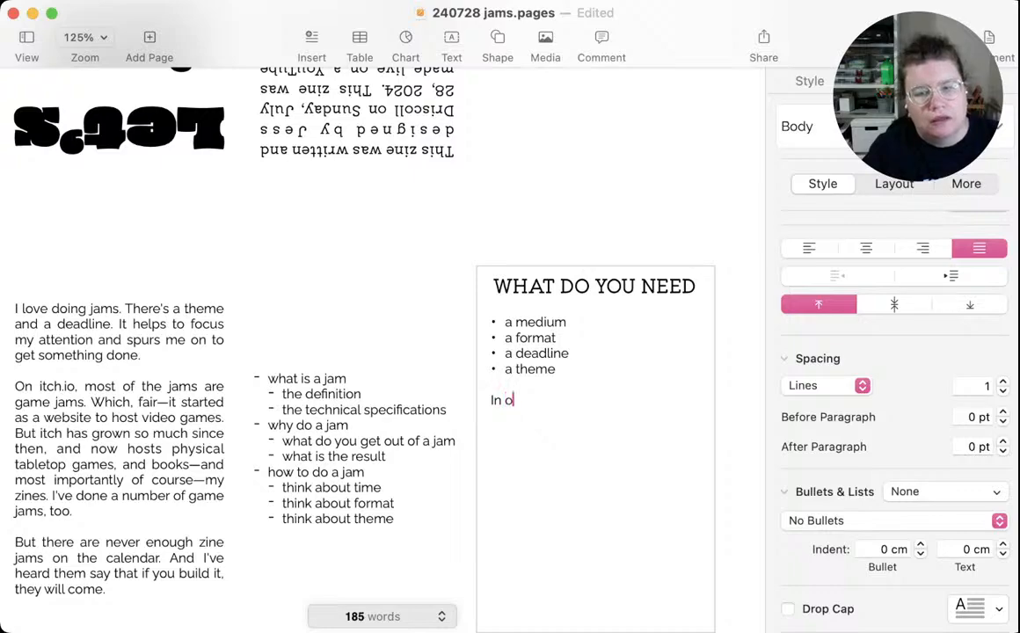
pyautogui.write('r')
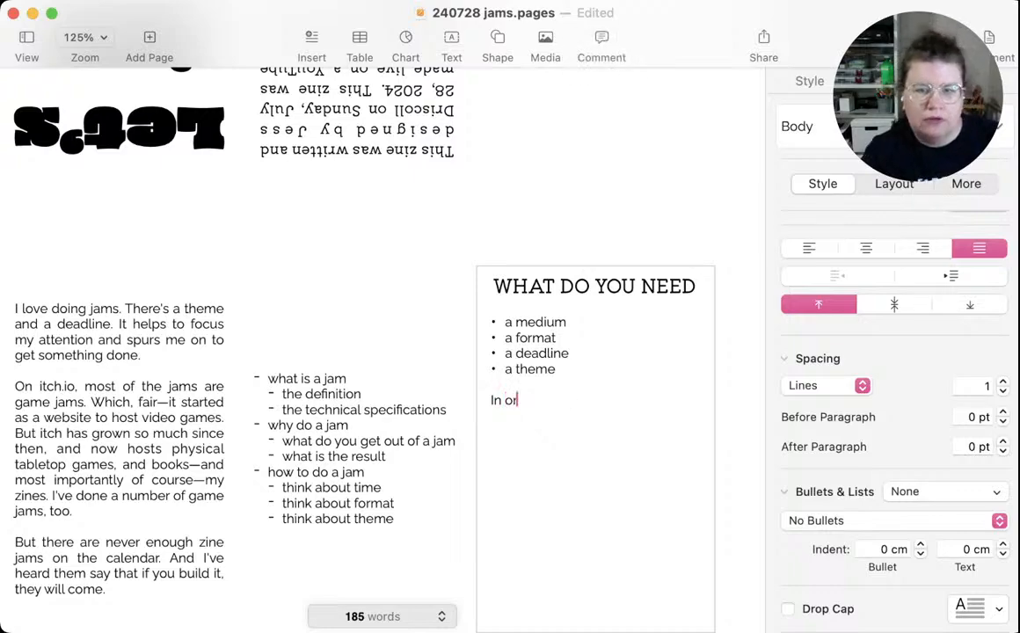
pyautogui.write('der to part')
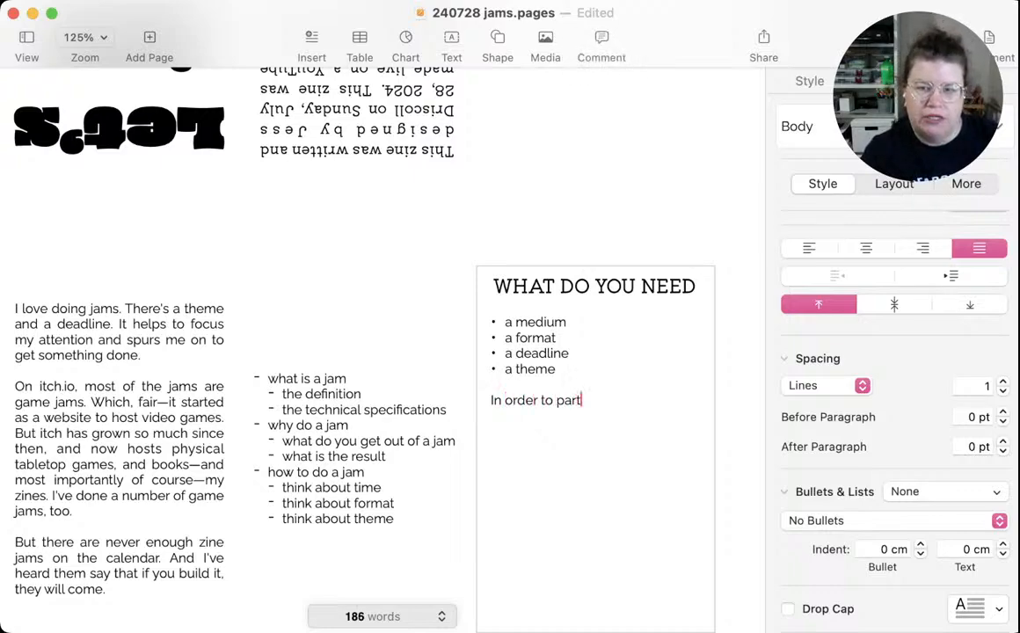
pyautogui.write('ic')
pyautogui.press('Tab')
pyautogui.write('i')
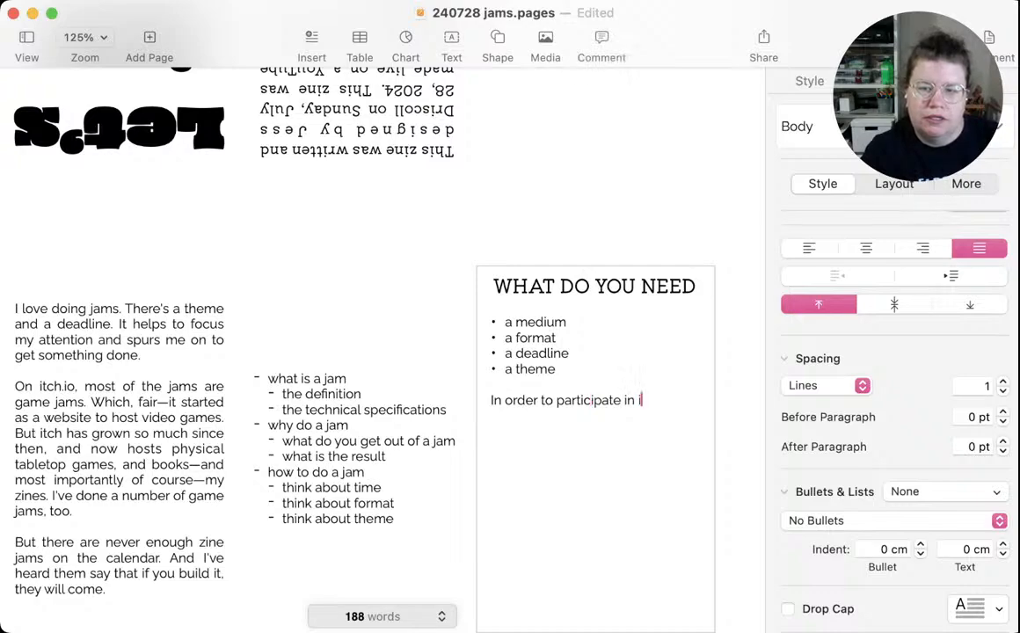
pyautogui.press('BackSpace')
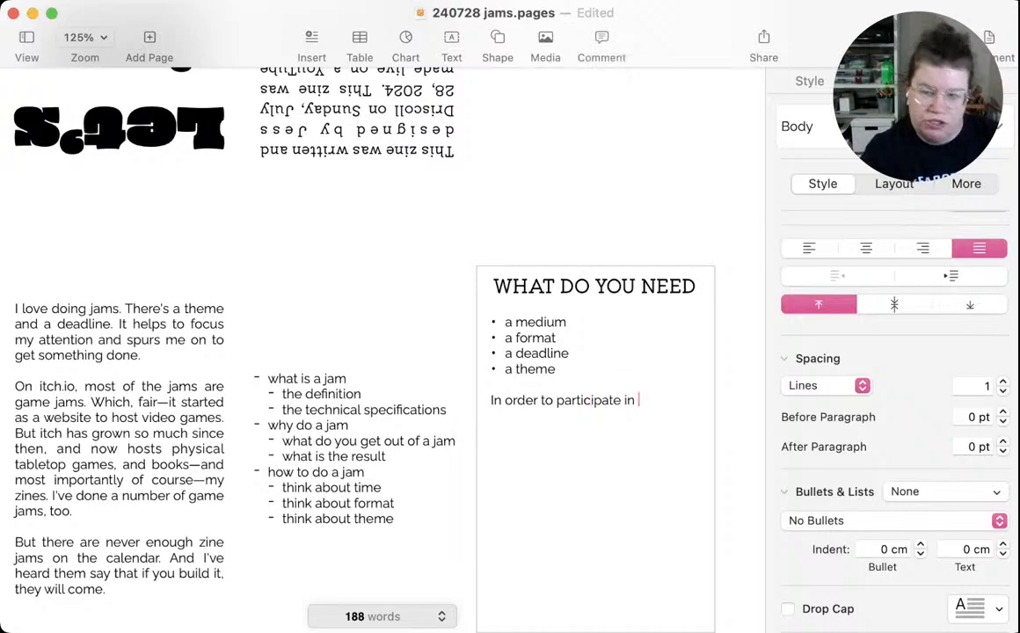
pyautogui.write('jam o')
pyautogui.write('hos')
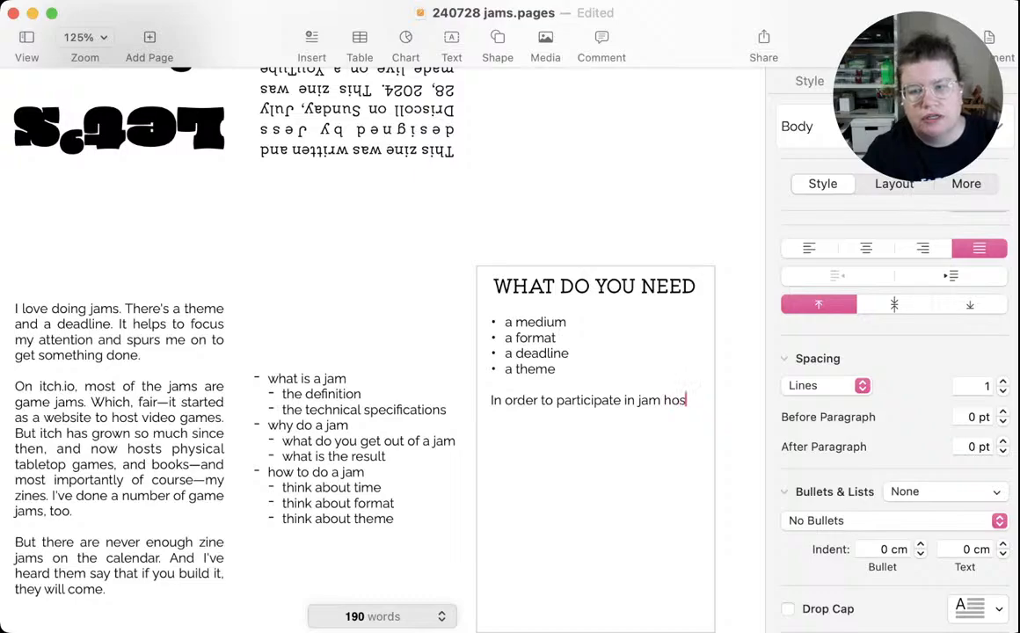
pyautogui.write('ted on it')
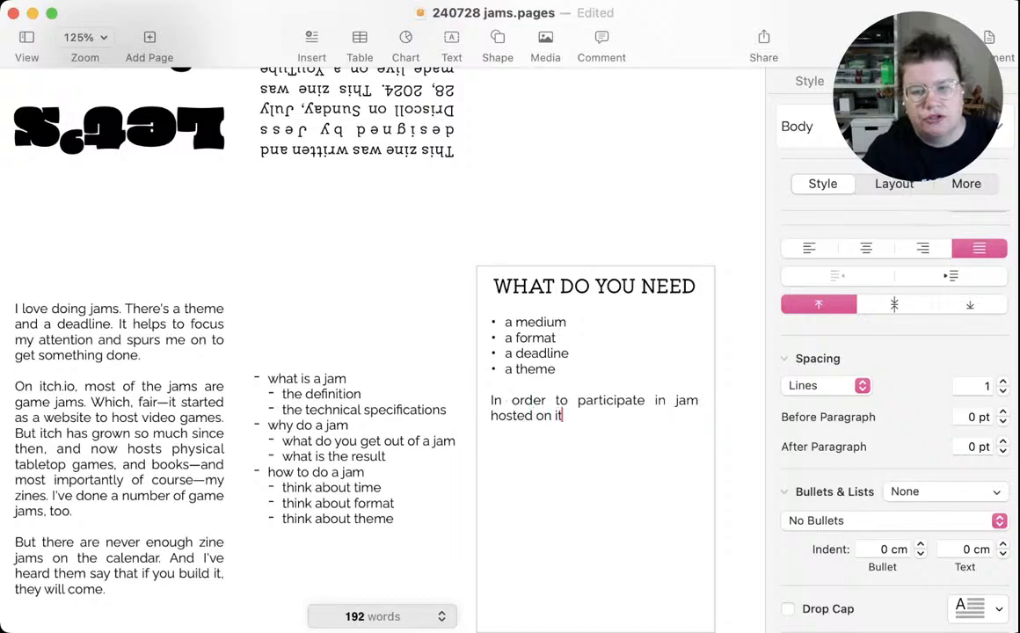
pyautogui.write('ch.io')
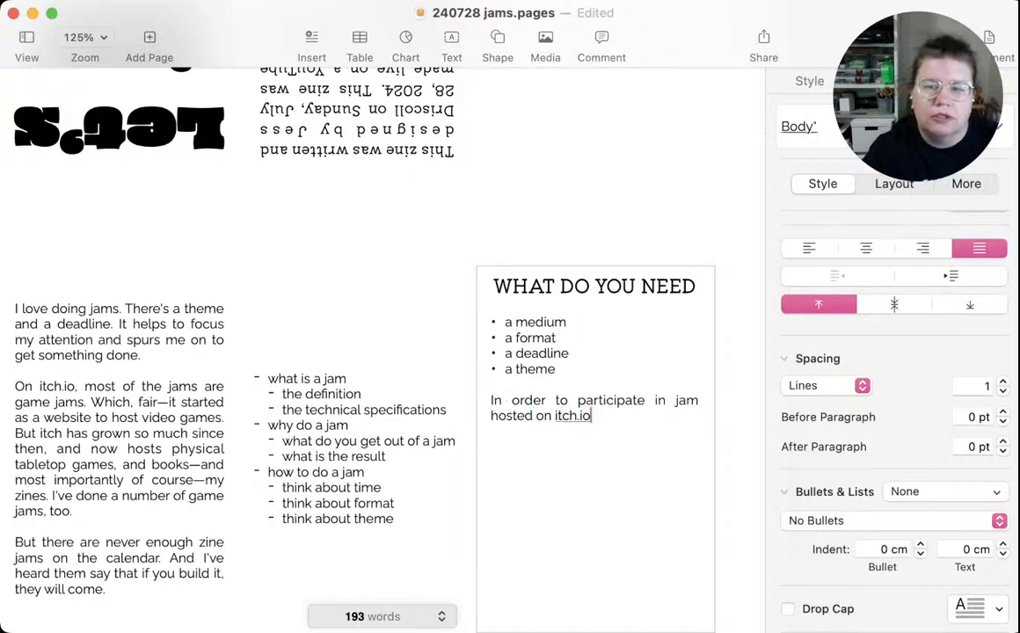
pyautogui.write(' , you will')
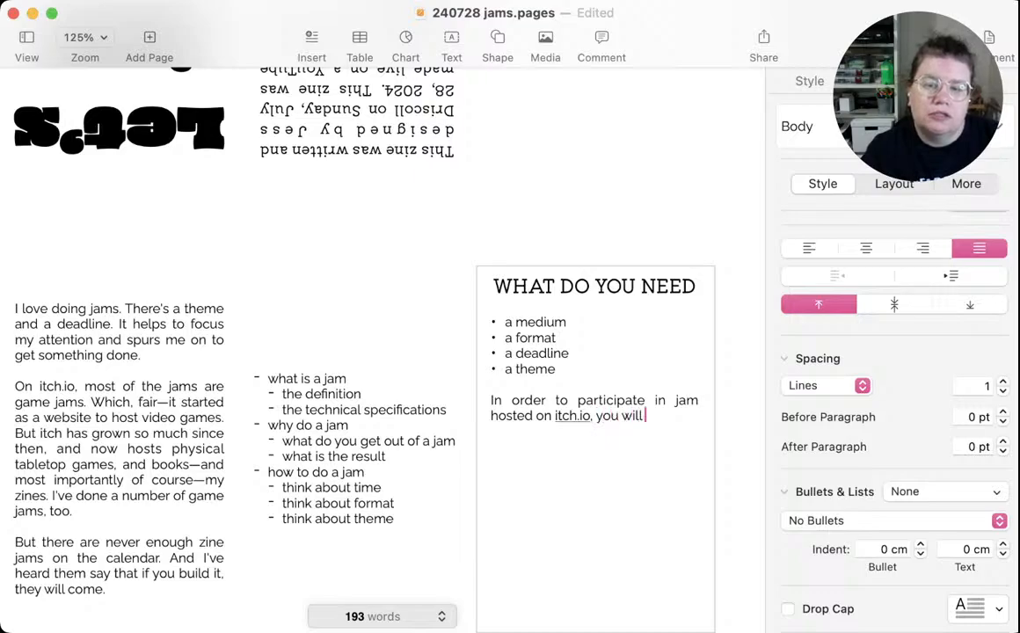
pyautogui.write(' also need')
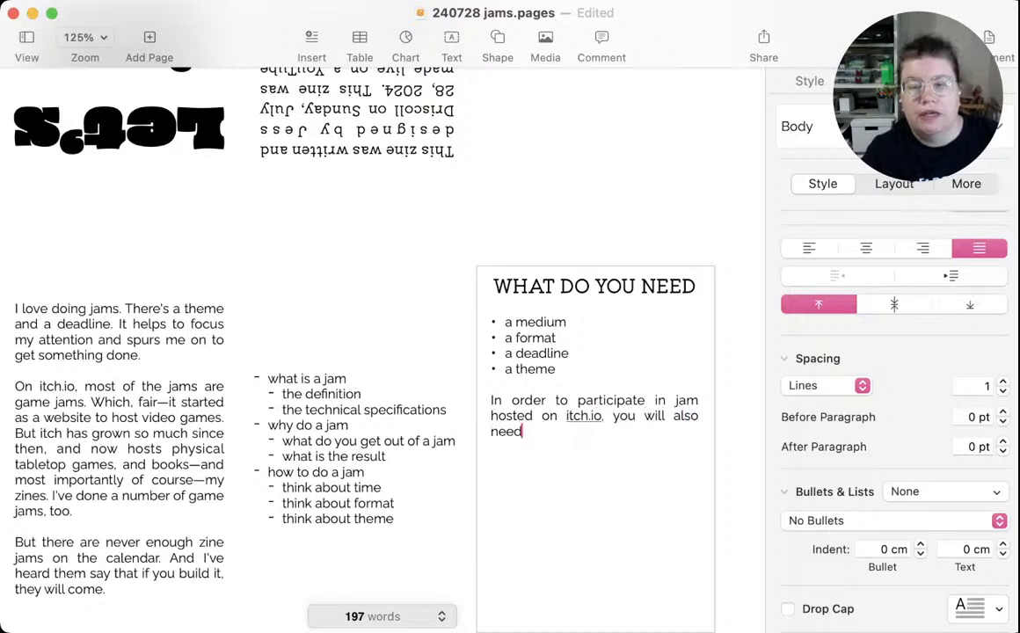
pyautogui.write(' a profile')
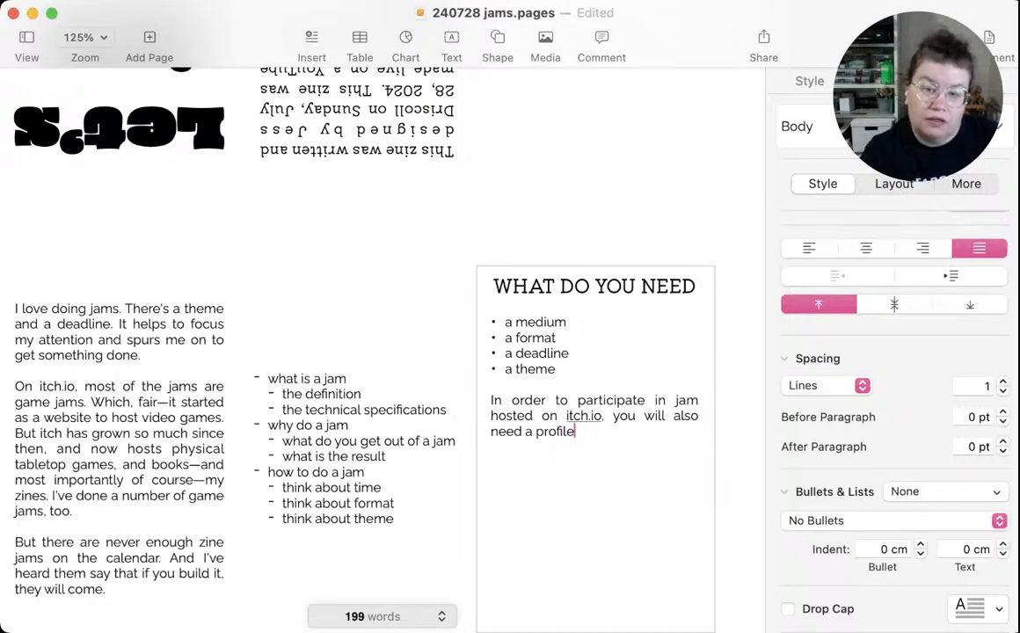
# Continue the paragraph with ", you will also need an account.", using "an account" instead of "a profile"
pyautogui.press('BackSpace')
pyautogui.press('BackSpace')
pyautogui.press('BackSpace')
pyautogui.press('BackSpace')
pyautogui.press('BackSpace')
pyautogui.press('BackSpace')
pyautogui.press('BackSpace')
pyautogui.write('n')
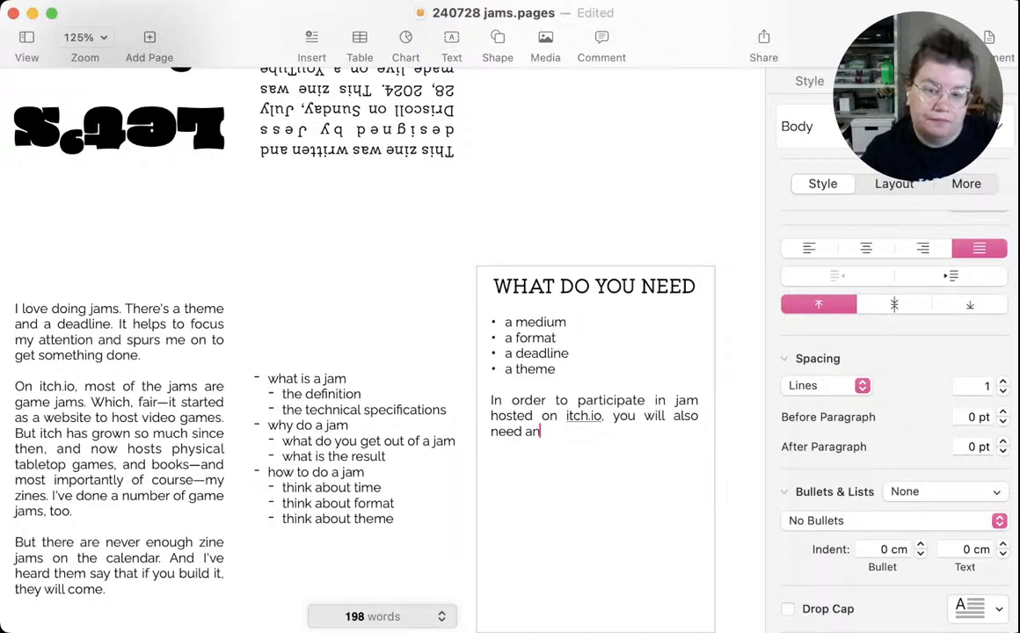
pyautogui.write(' account.')
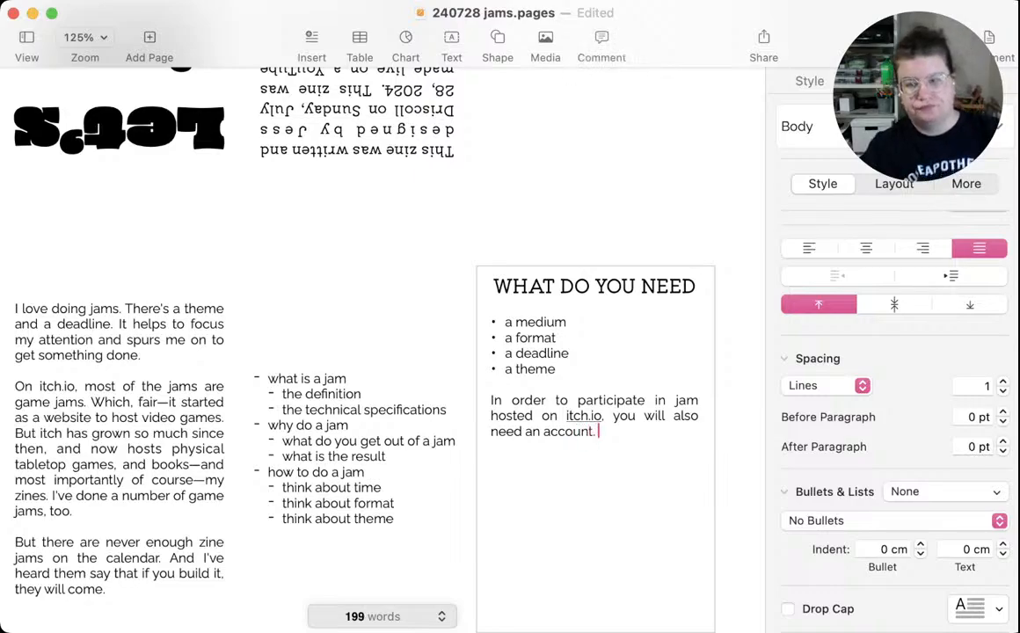
# Reword the paragraph's ending to "you will also need to register an account on the website." and insert "a" before "jam" in its first line
pyautogui.press('BackSpace')
pyautogui.press('BackSpace')
pyautogui.press('BackSpace')
pyautogui.press('BackSpace')
pyautogui.press('BackSpace')
pyautogui.press('BackSpace')
pyautogui.press('BackSpace')
pyautogui.press('BackSpace')
pyautogui.press('BackSpace')
pyautogui.press('BackSpace')
pyautogui.press('BackSpace')
pyautogui.press('BackSpace')
pyautogui.press('BackSpace')
pyautogui.press('BackSpace')
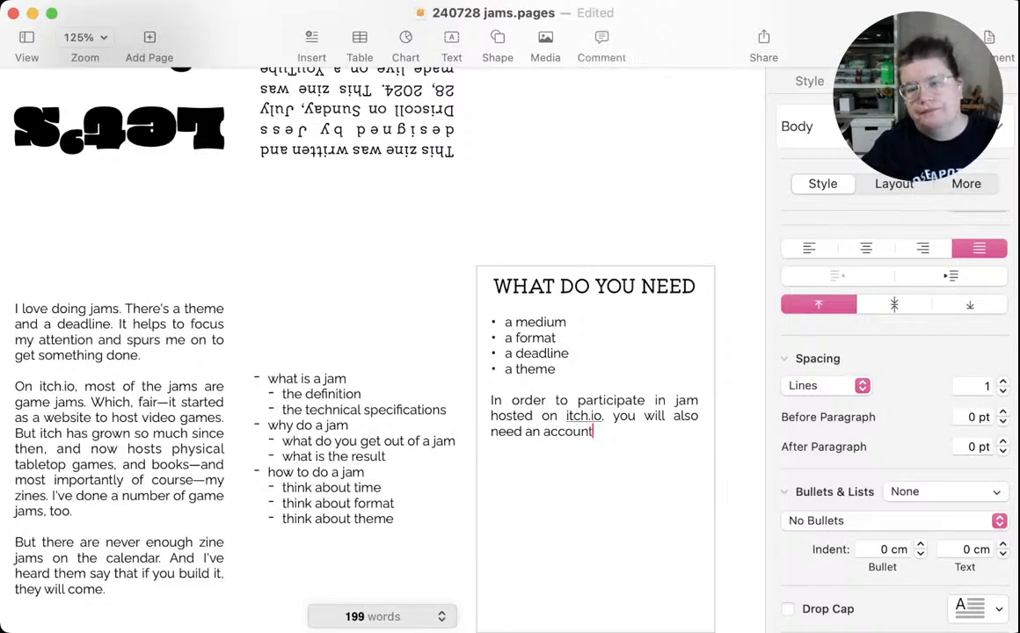
pyautogui.press('BackSpace')
pyautogui.press('BackSpace')
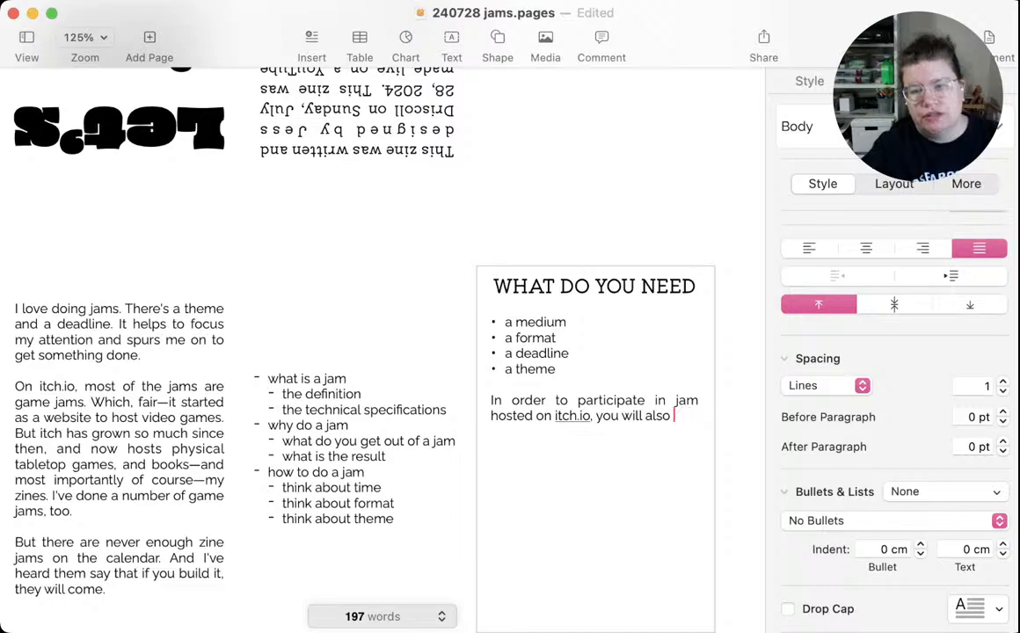
pyautogui.write('need to re')
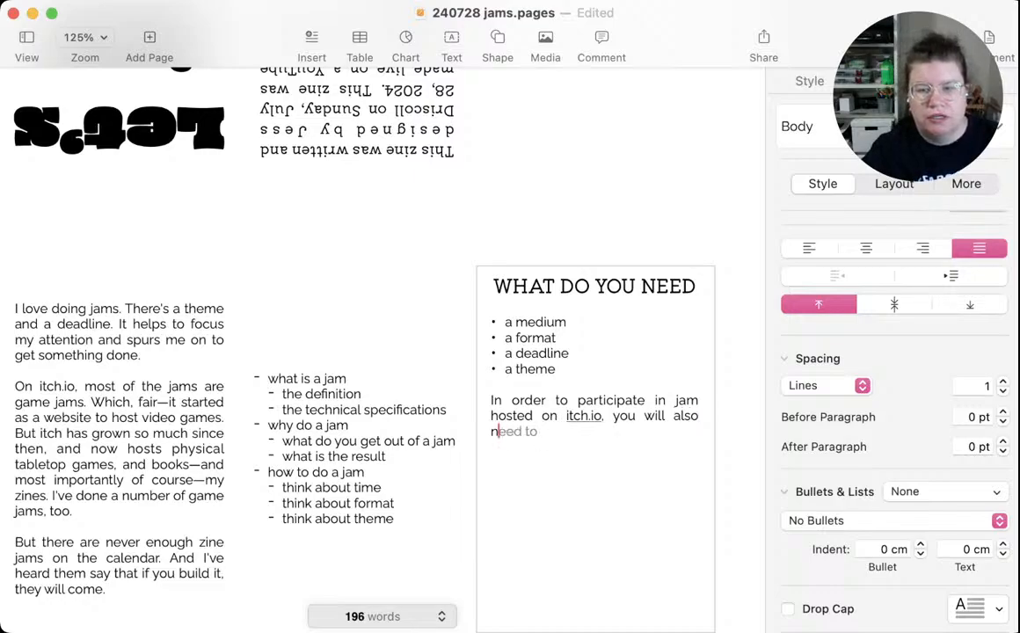
pyautogui.write('gis')
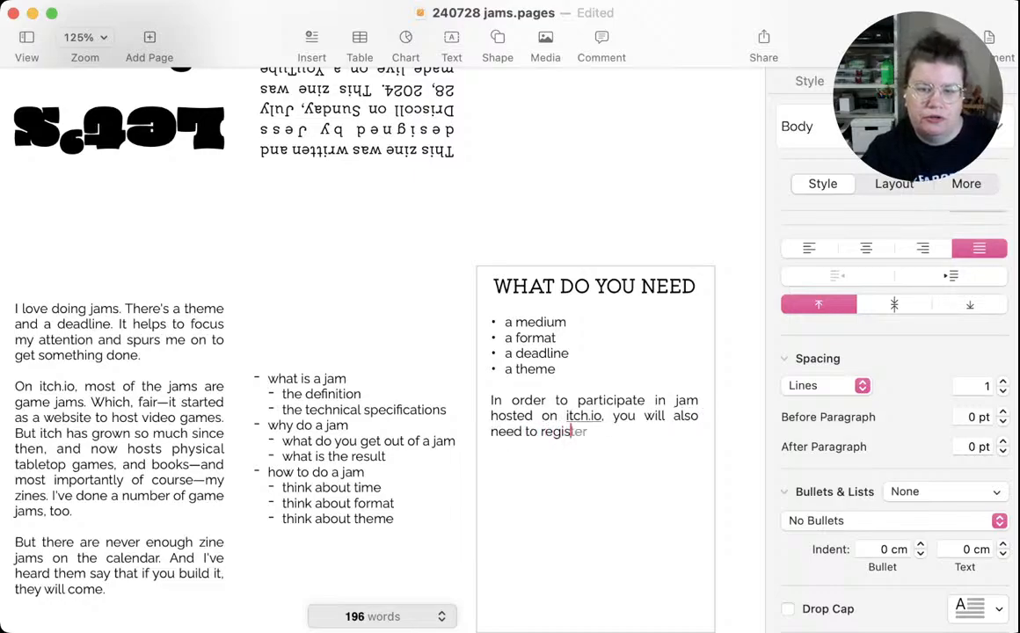
pyautogui.write('ter')
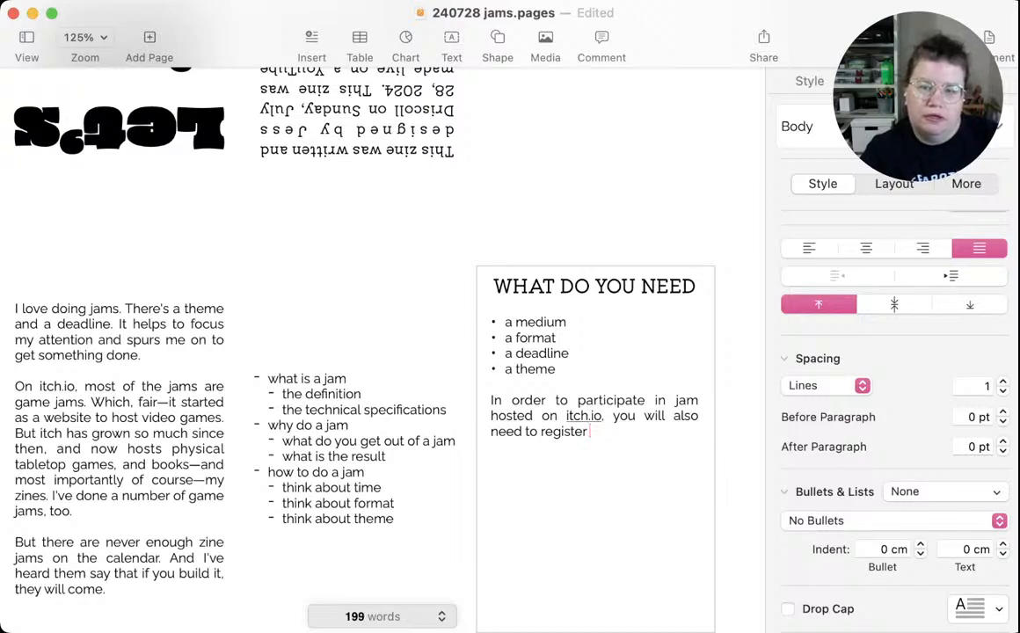
pyautogui.write(' an account o')
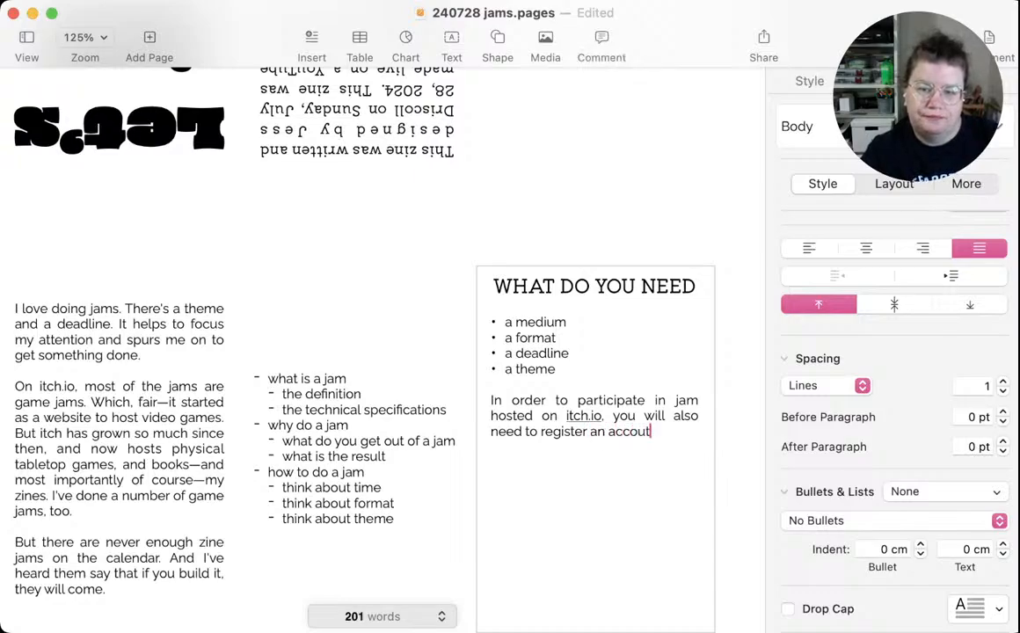
pyautogui.write('n the we')
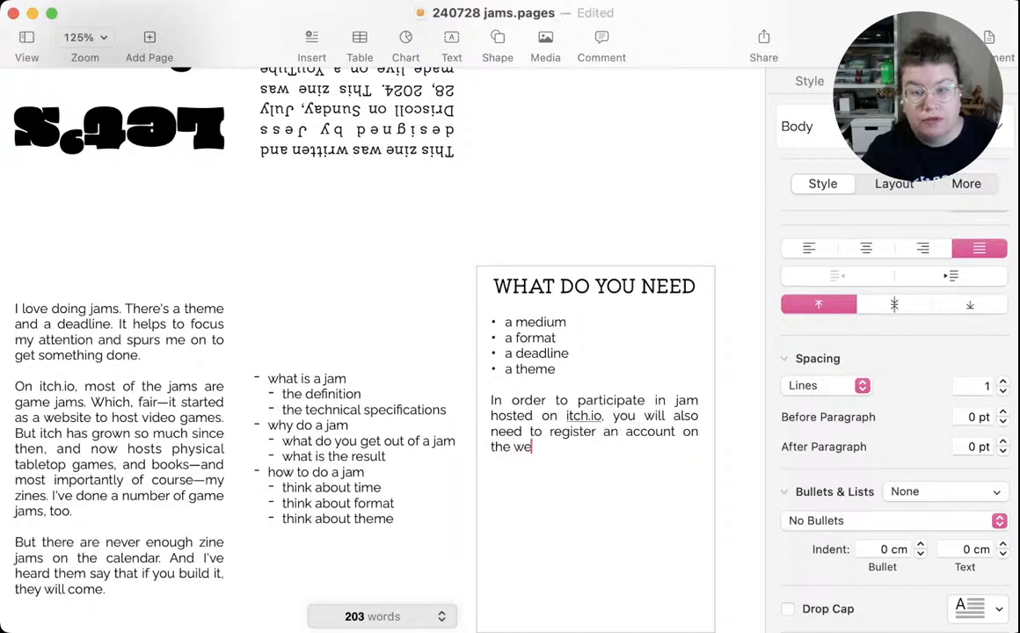
pyautogui.write('bsite.')
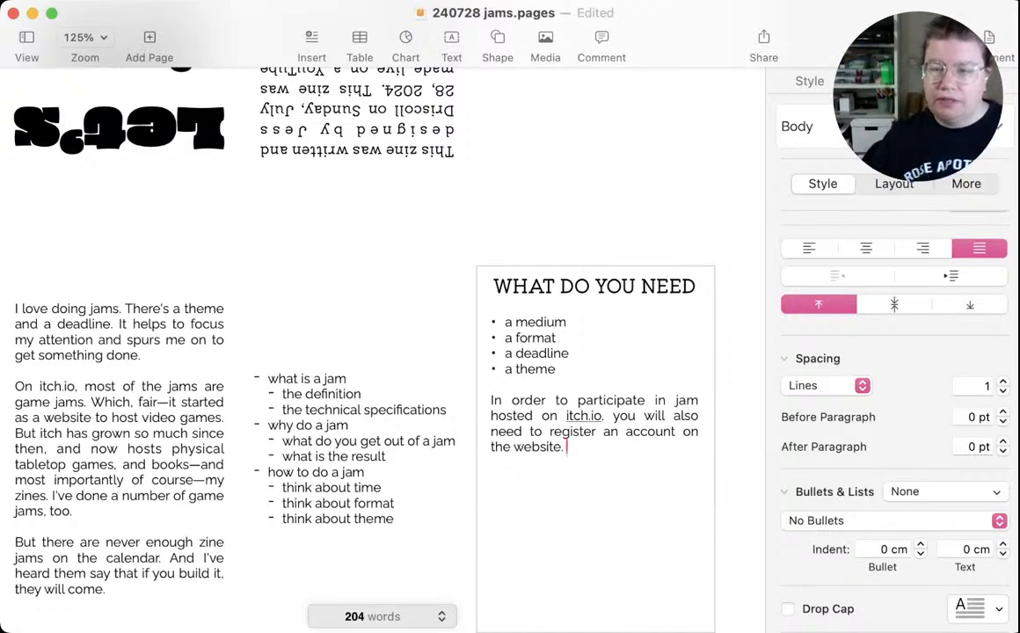
pyautogui.click(674, 401)
pyautogui.write('a')
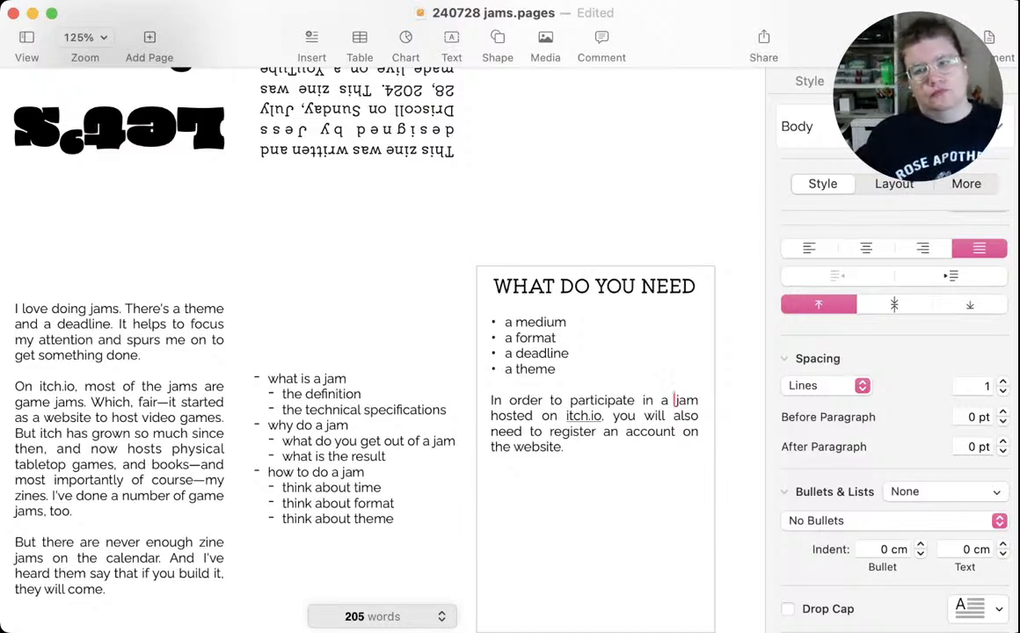
# Replace the panel heading "WHAT DO YOU NEED" with "A JAM CONTAINS:"
pyautogui.click(689, 286)
pyautogui.moveTo(690, 286); pyautogui.dragTo(575, 286)
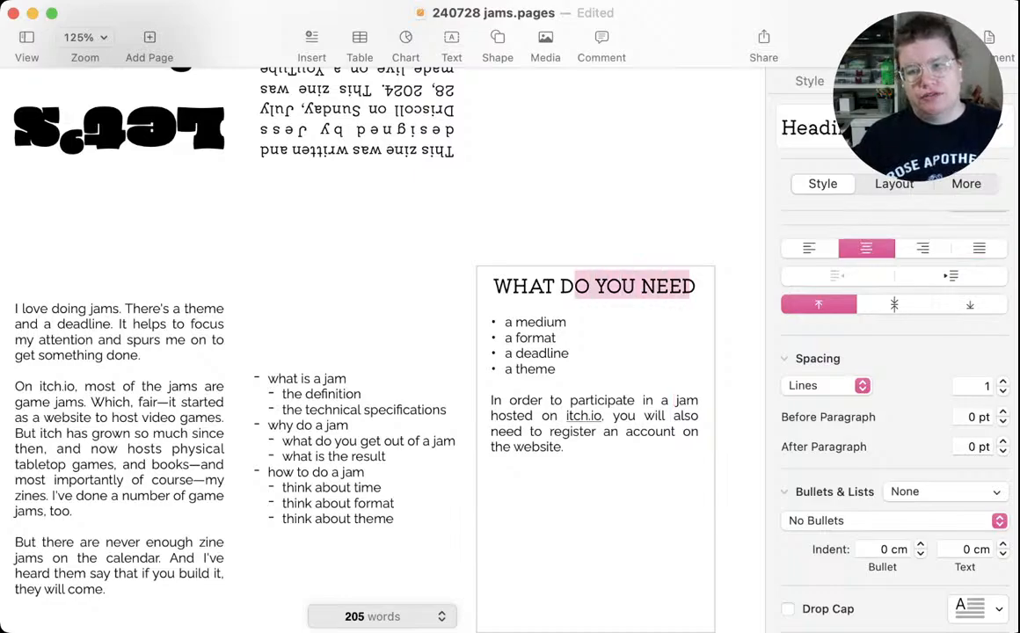
pyautogui.click(698, 286)
pyautogui.hotkey('shift', 'Left')
pyautogui.hotkey('shift', 'Left')
pyautogui.hotkey('shift', 'Left')
pyautogui.hotkey('shift', 'Left')
pyautogui.hotkey('shift', 'Left')
pyautogui.hotkey('shift', 'Left')
pyautogui.hotkey('shift', 'Left')
pyautogui.hotkey('shift', 'Left')
pyautogui.hotkey('shift', 'Left')
pyautogui.hotkey('shift', 'Left')
pyautogui.hotkey('shift', 'Left')
pyautogui.hotkey('shift', 'Left')
pyautogui.hotkey('shift', 'Left')
pyautogui.hotkey('shift', 'Left')
pyautogui.hotkey('shift', 'Left')
pyautogui.hotkey('shift', 'Left')
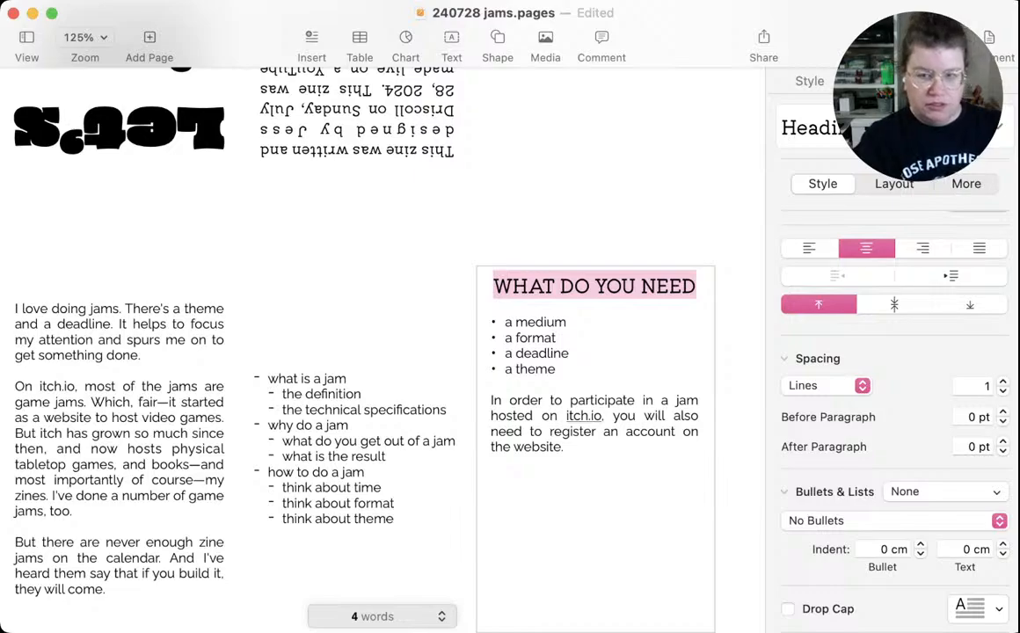
pyautogui.write('A JAM ')
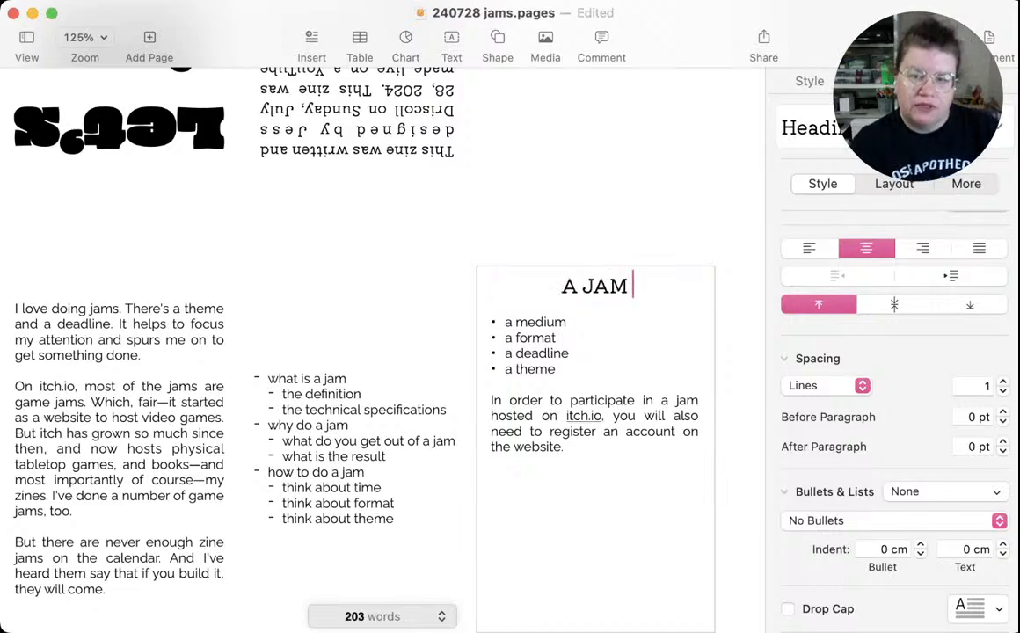
pyautogui.write('CONTAINS:')
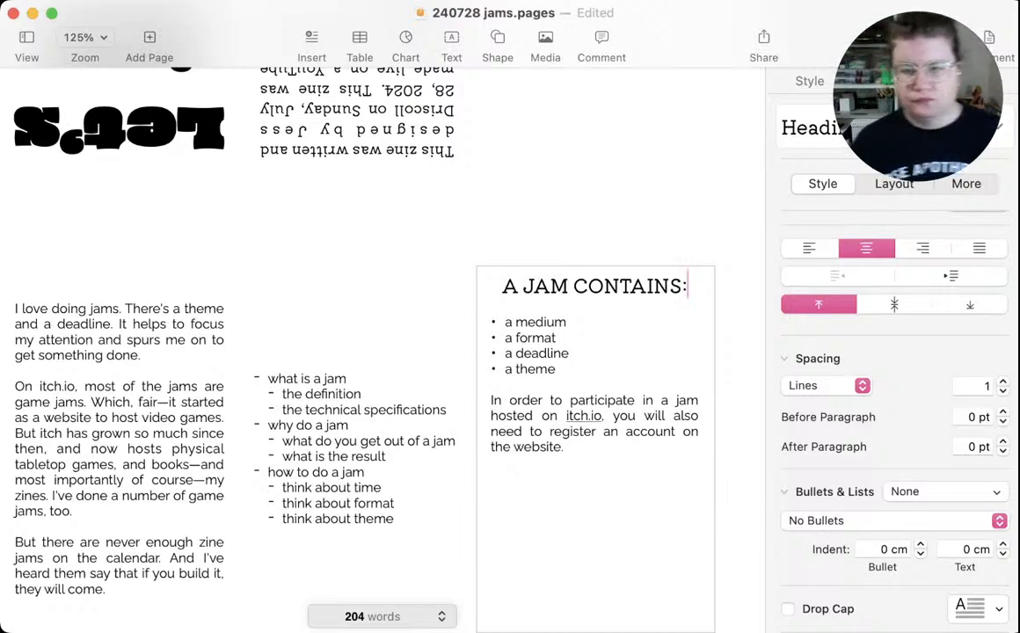
# Center all the text of the "A JAM CONTAINS:" panel vertically in its text box
pyautogui.click(567, 447)
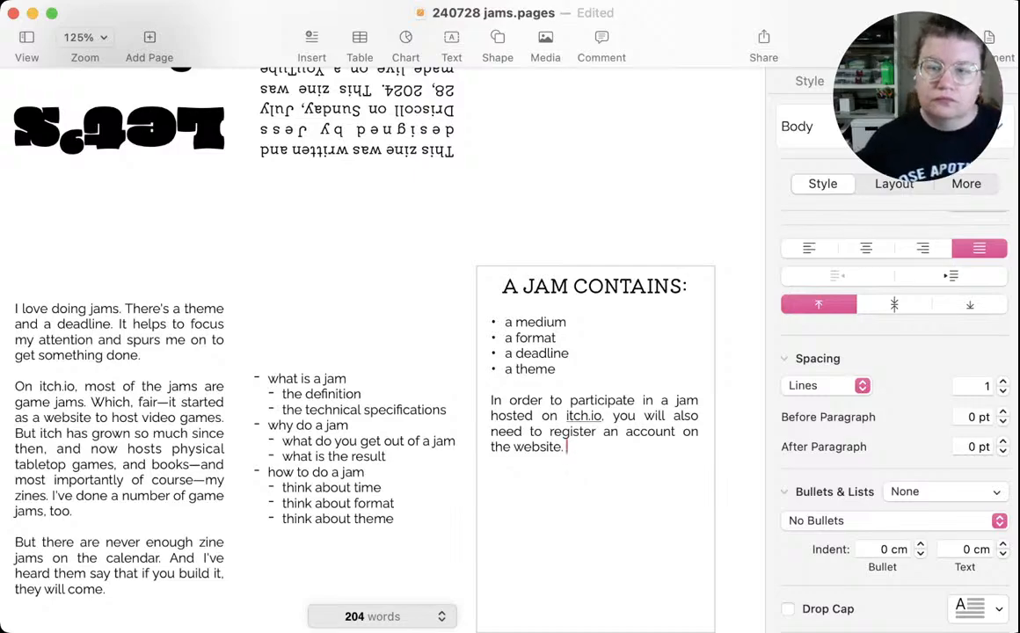
pyautogui.press('super+a')
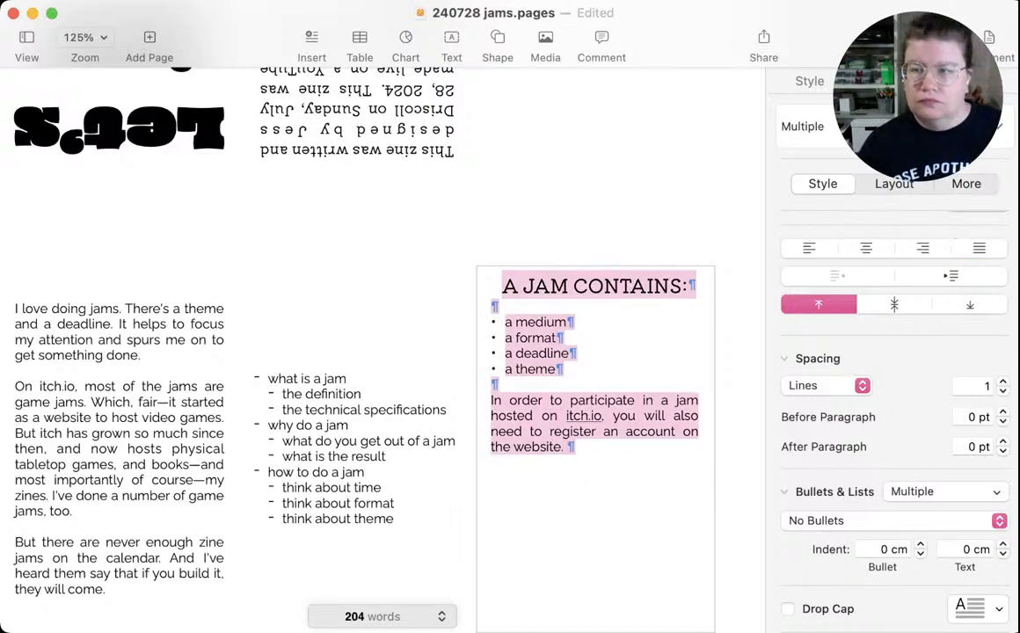
pyautogui.click(894, 305)
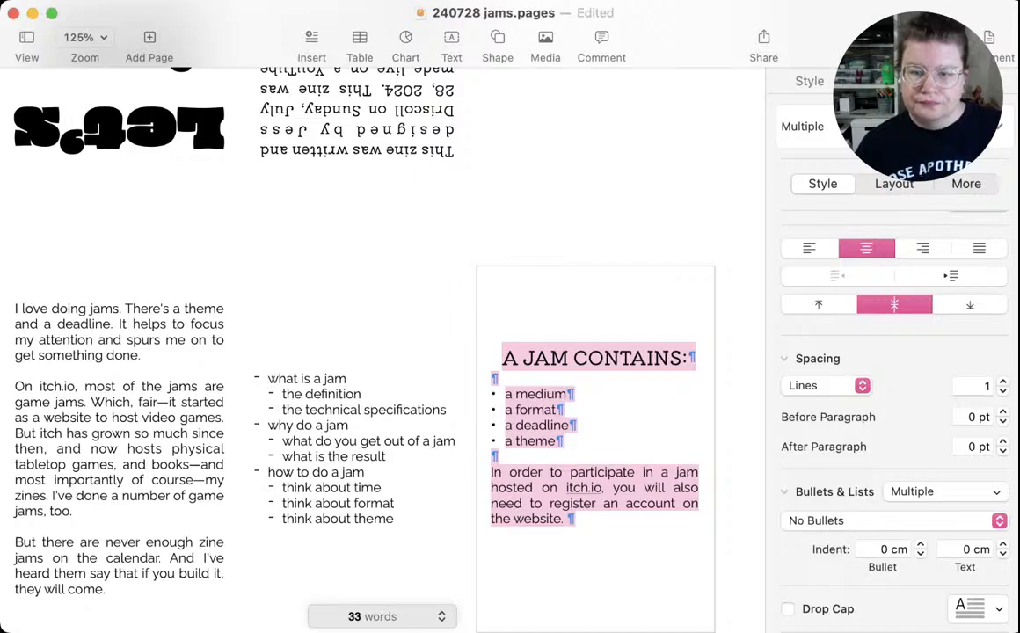
pyautogui.click(568, 519)
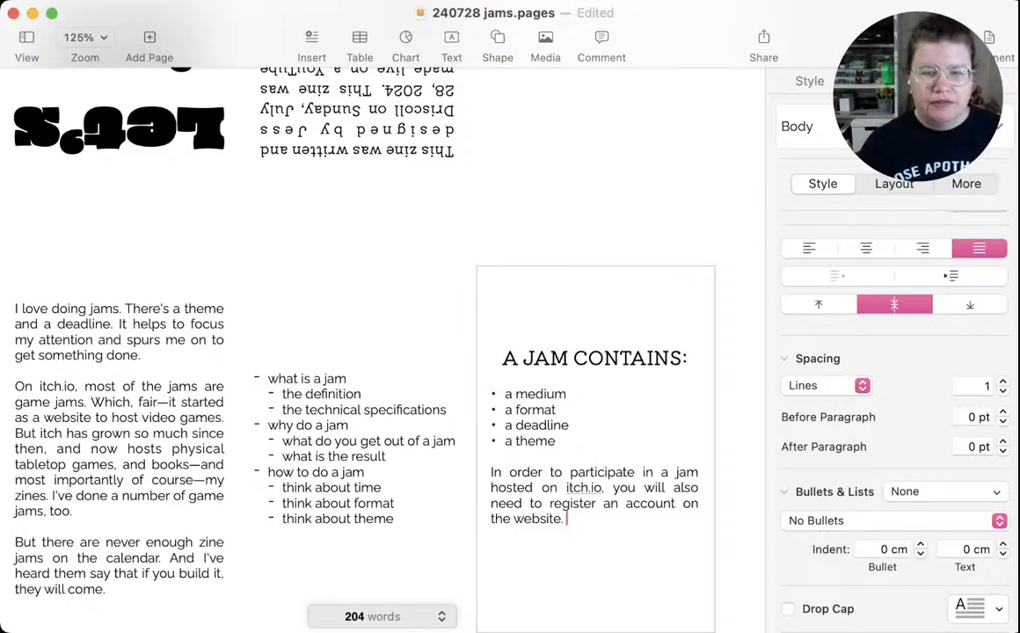
pyautogui.click(387, 468)
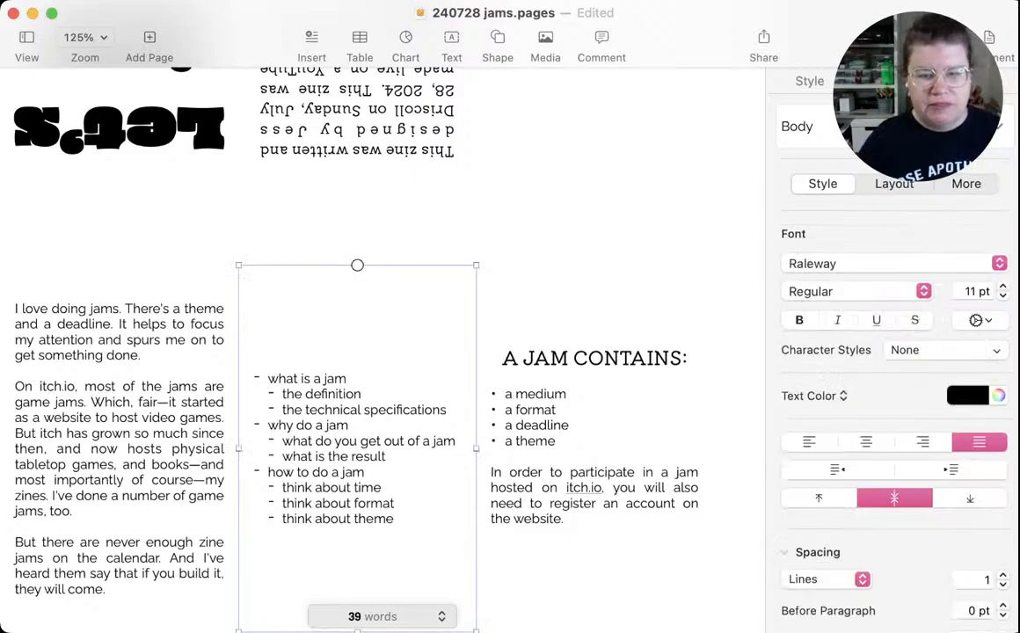
pyautogui.hscroll(5, 378, 395)
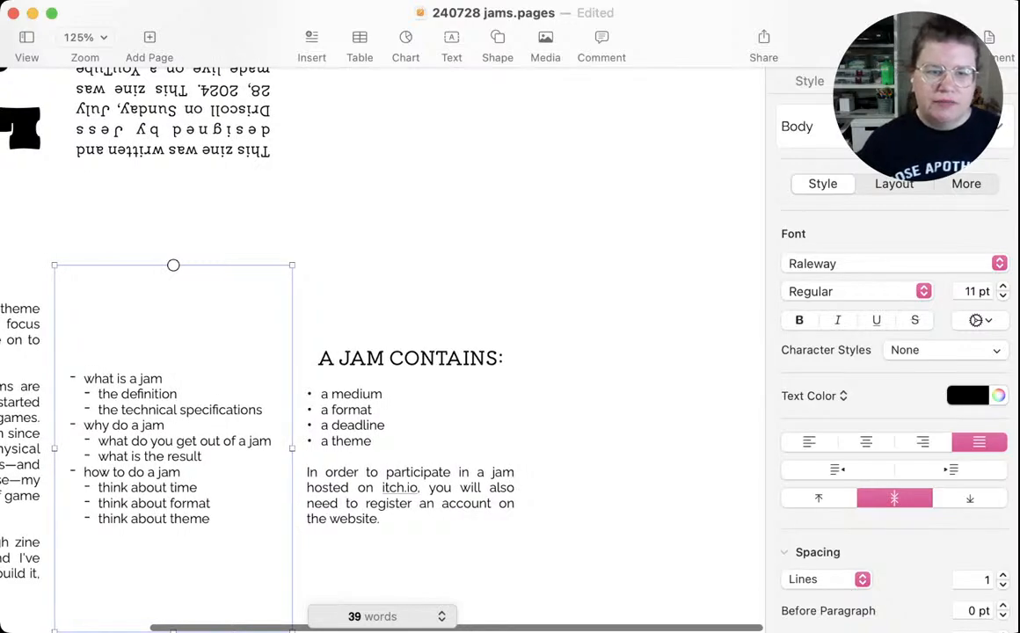
pyautogui.doubleClick(139, 441)
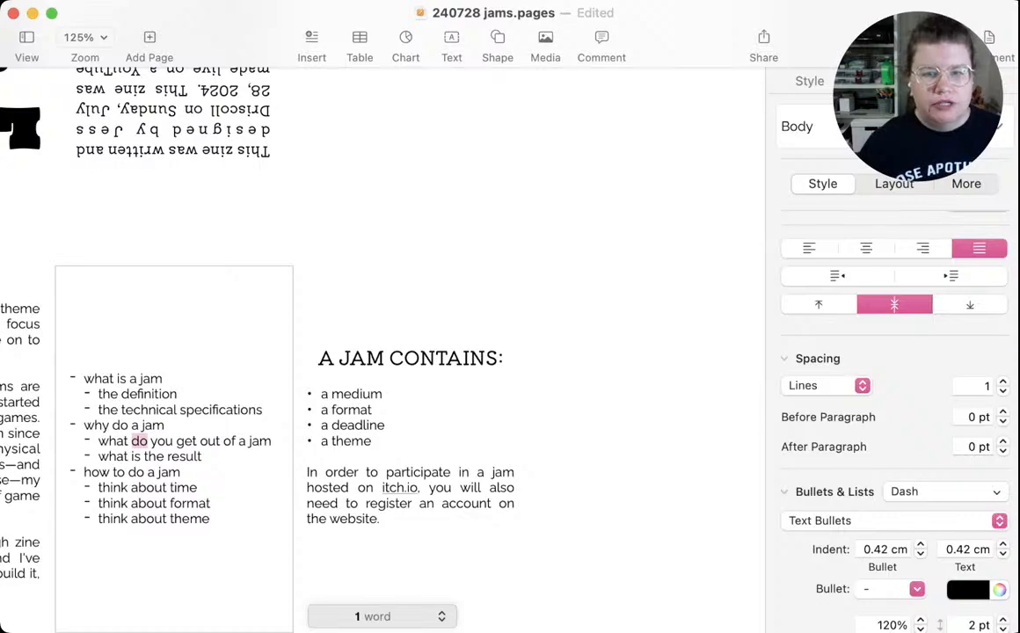
pyautogui.click(396, 457)
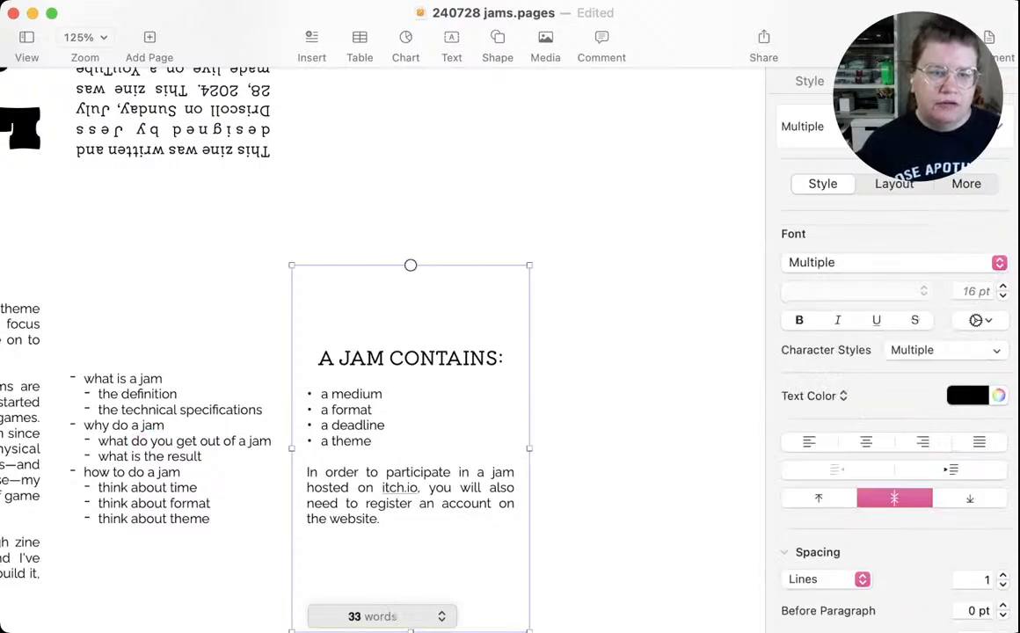
pyautogui.click(167, 441)
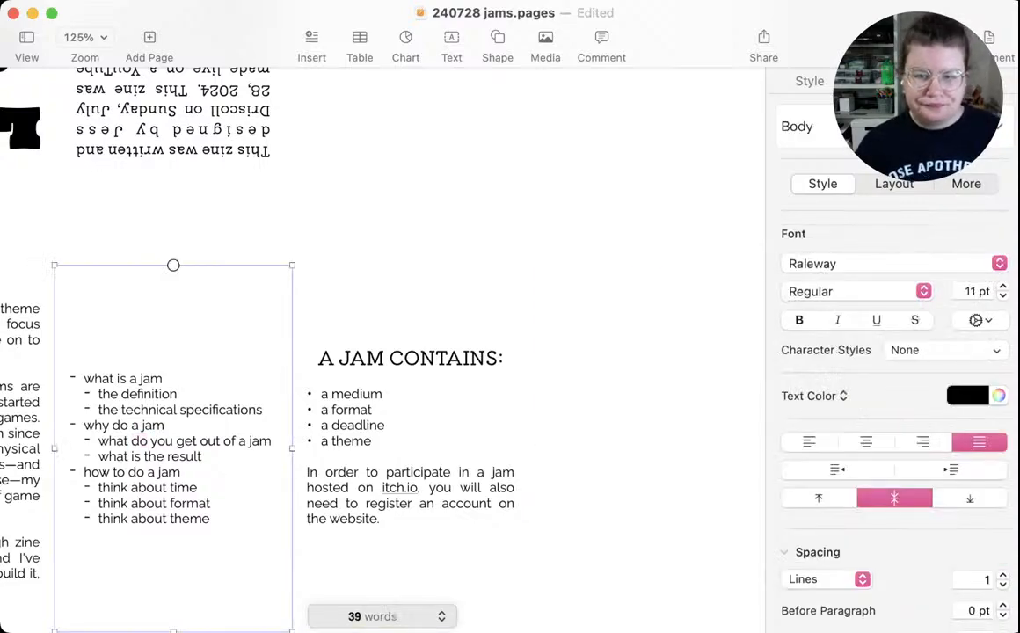
pyautogui.click(642, 444)
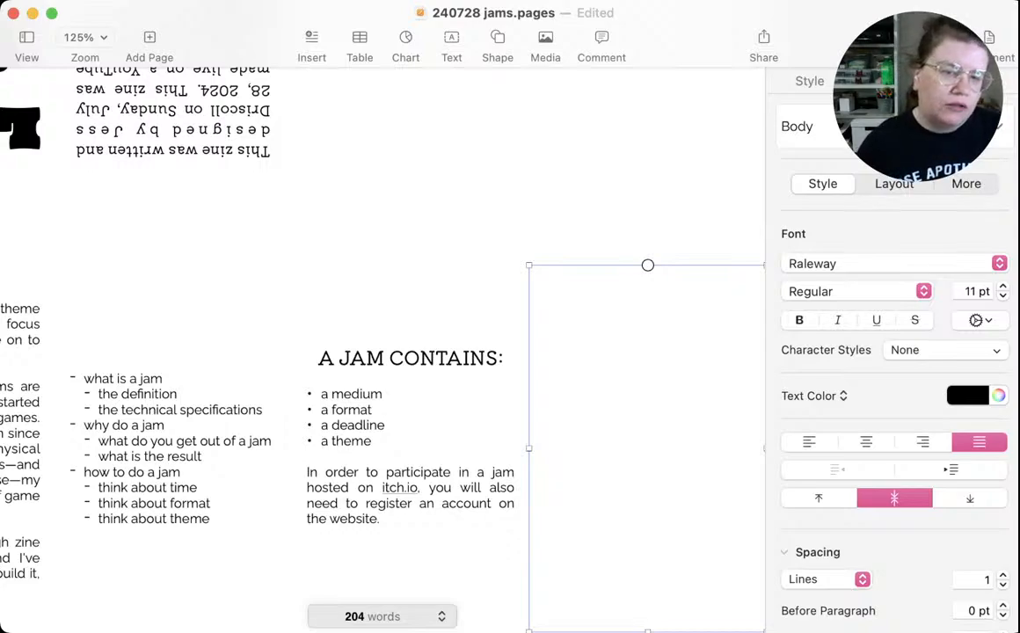
pyautogui.click(411, 449)
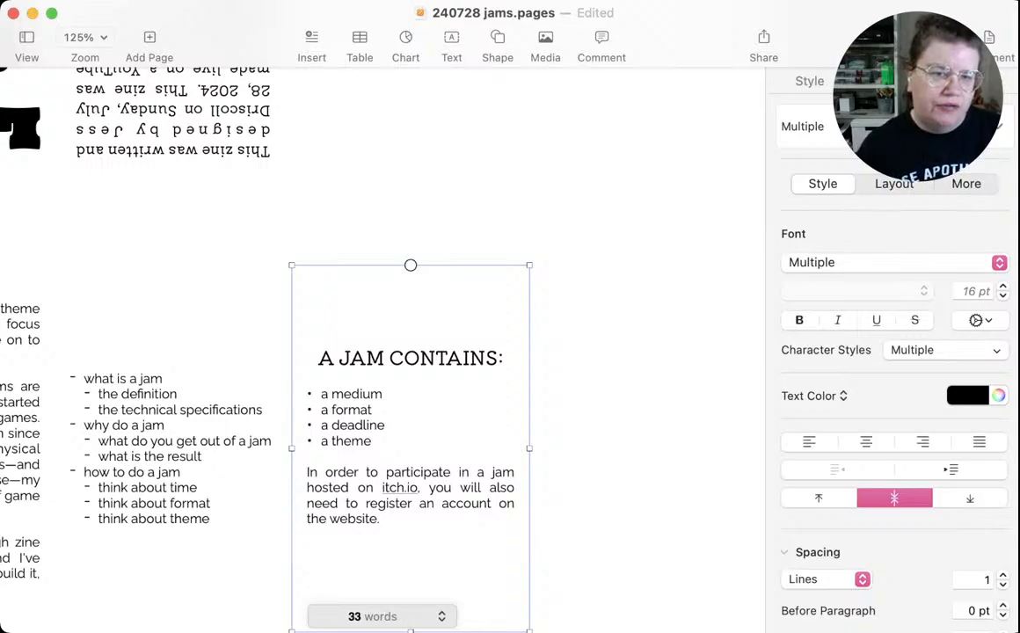
# Add the heading "HOW TO JAM" in the heading style to the empty panel beside "A JAM CONTAINS:", followed by one blank line
pyautogui.click(647, 449)
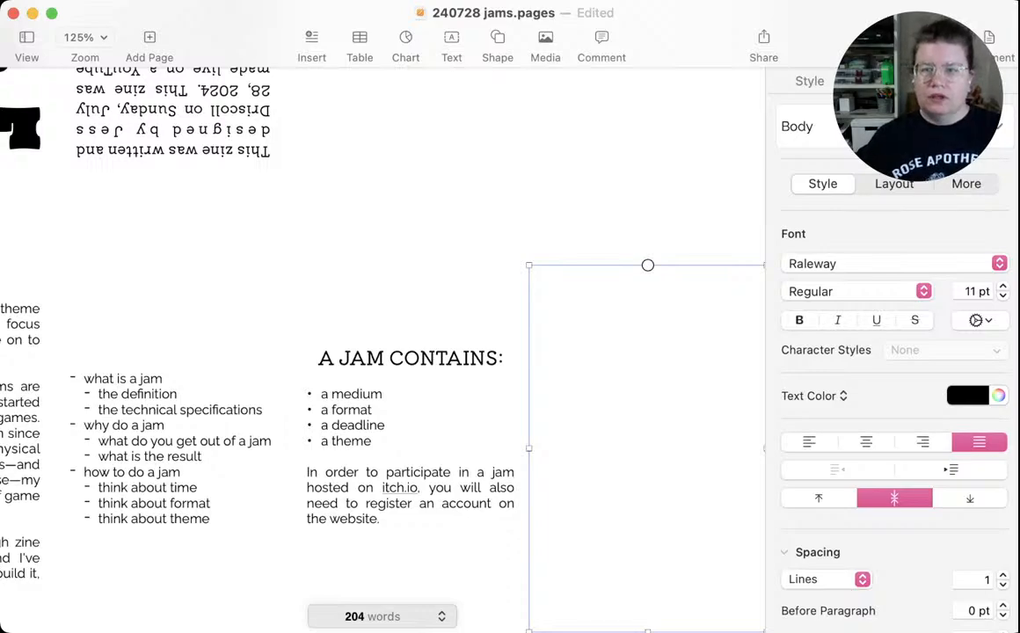
pyautogui.click(544, 448)
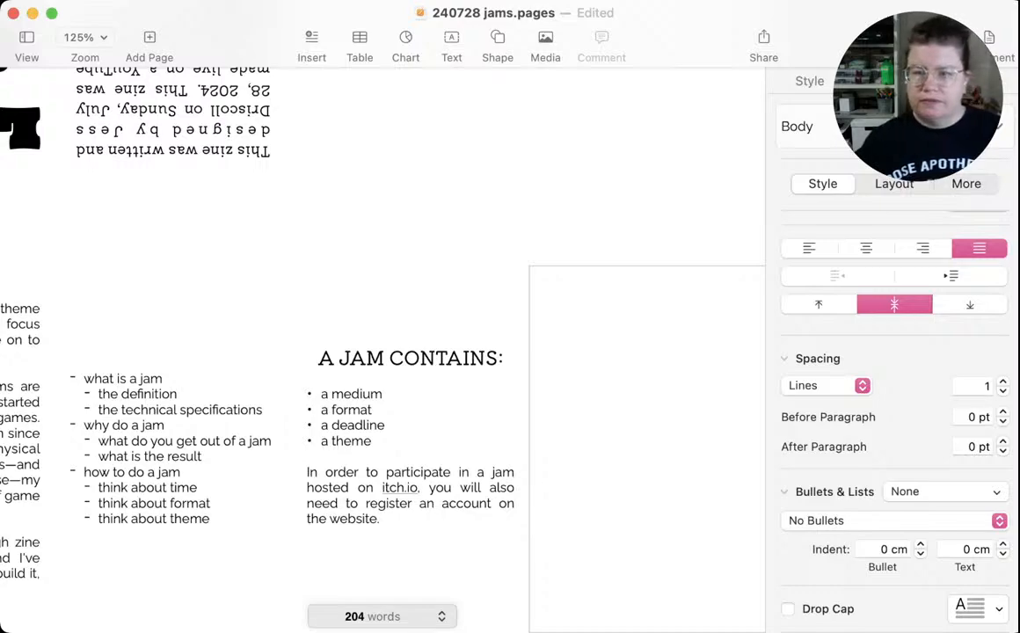
pyautogui.press('F1')
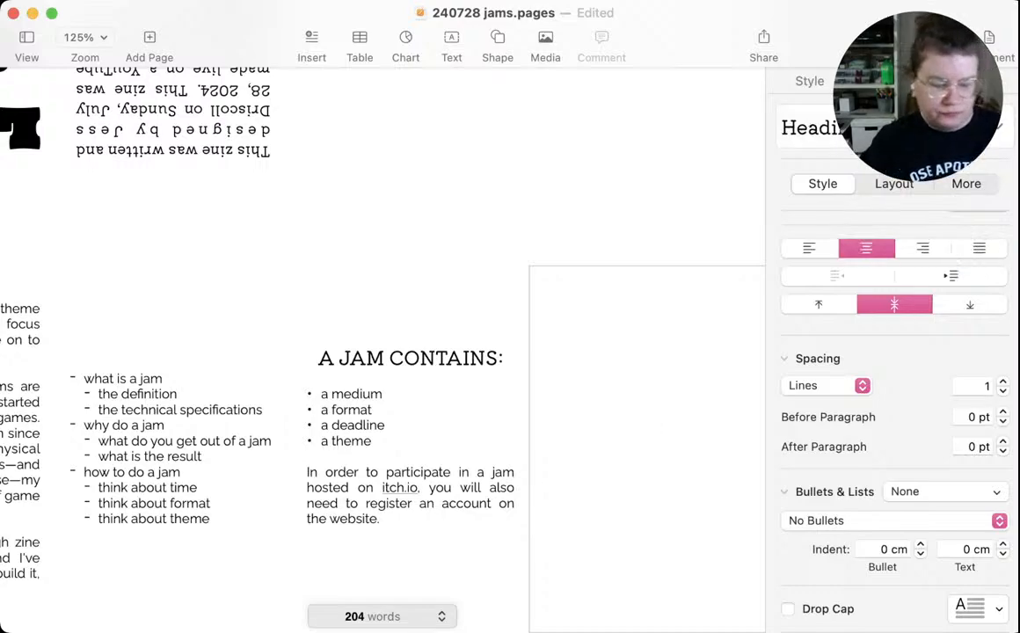
pyautogui.write('HOW TO ')
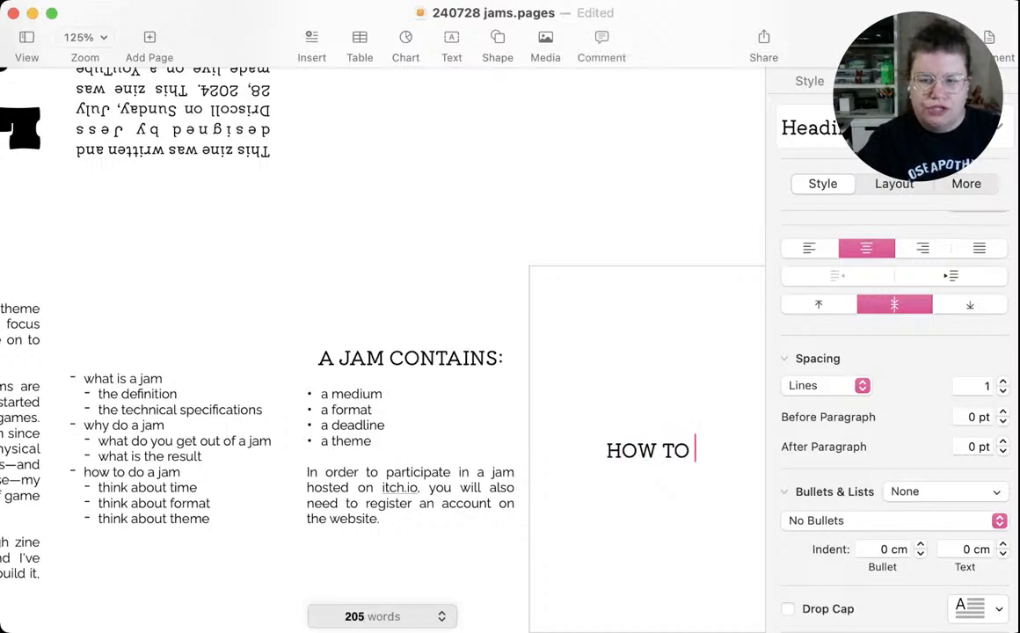
pyautogui.write('JAM')
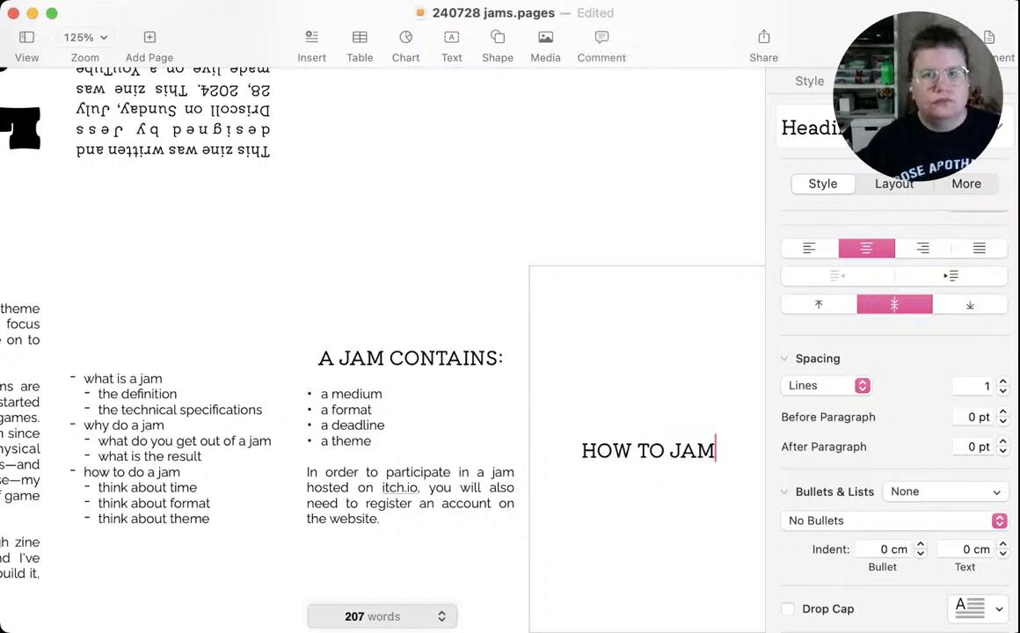
pyautogui.press('Return')
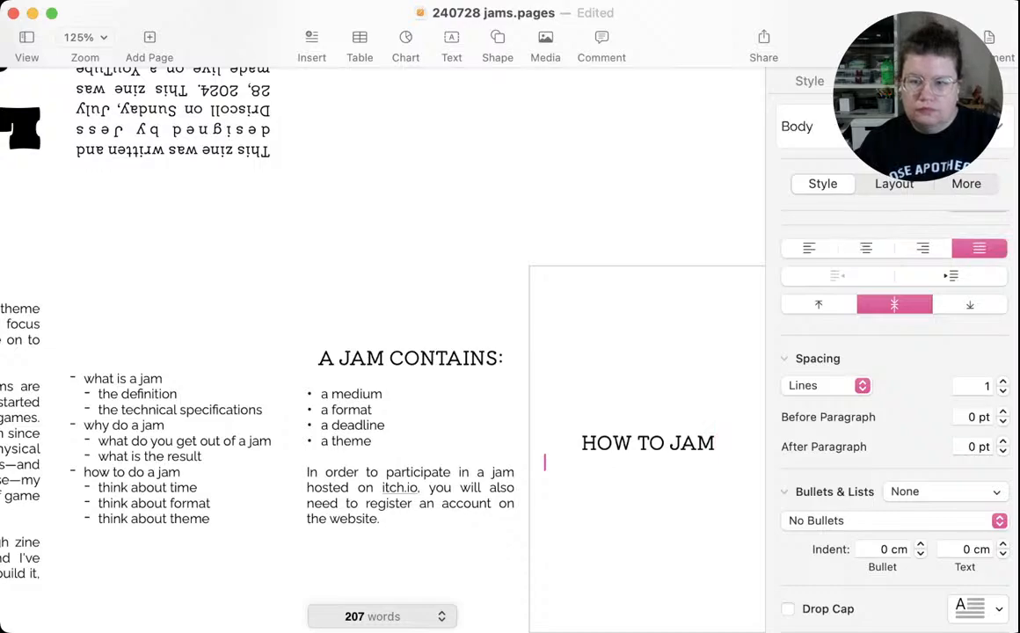
pyautogui.press('Return')
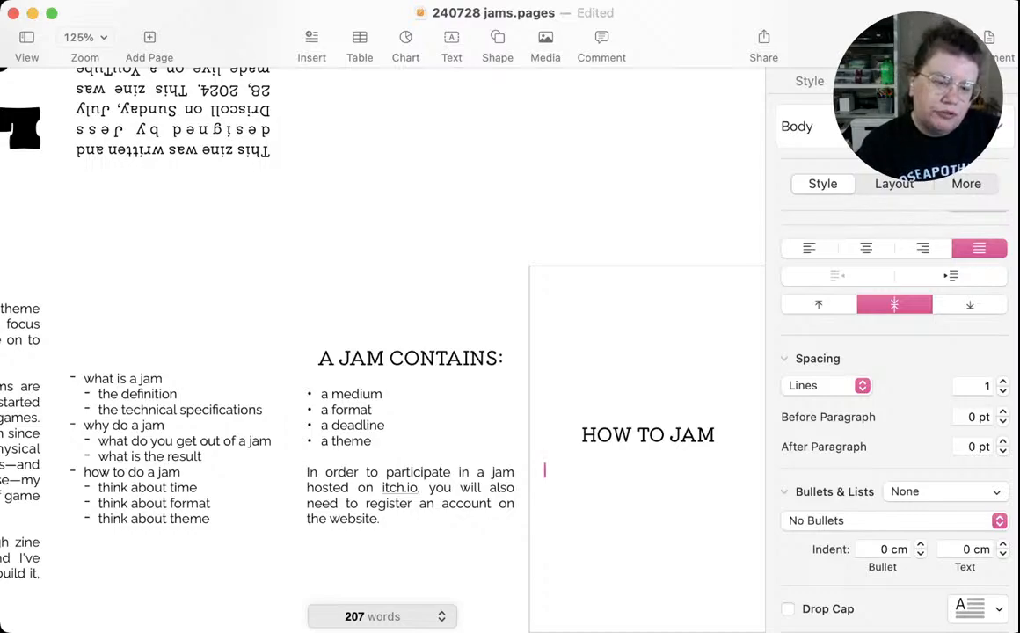
# Start the body text of the "HOW TO JAM" panel with the sentence "Look for a jam that interests you."
pyautogui.write('L')
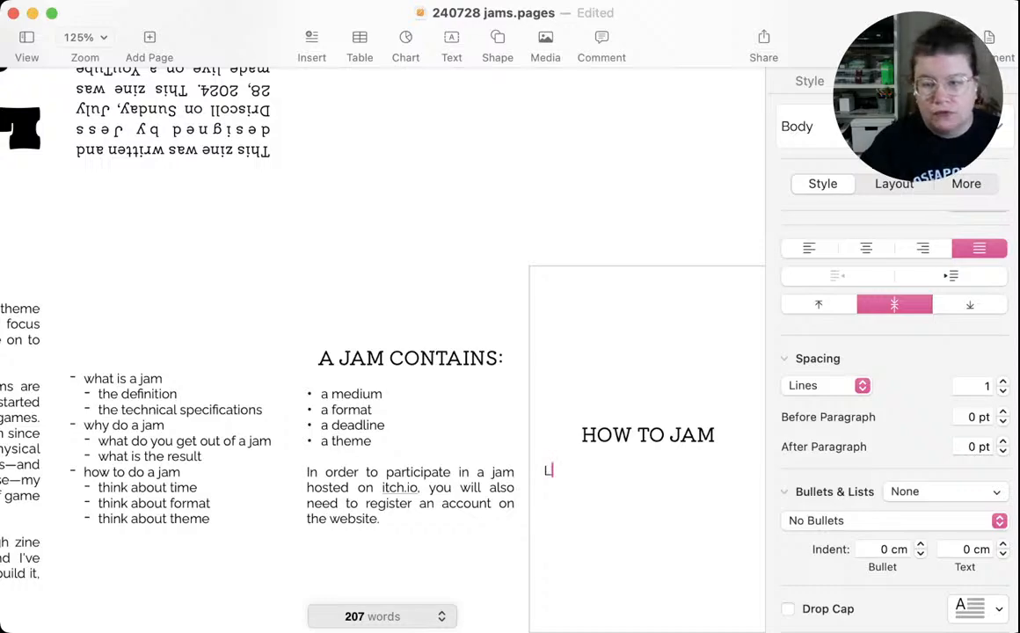
pyautogui.write('ook for a ')
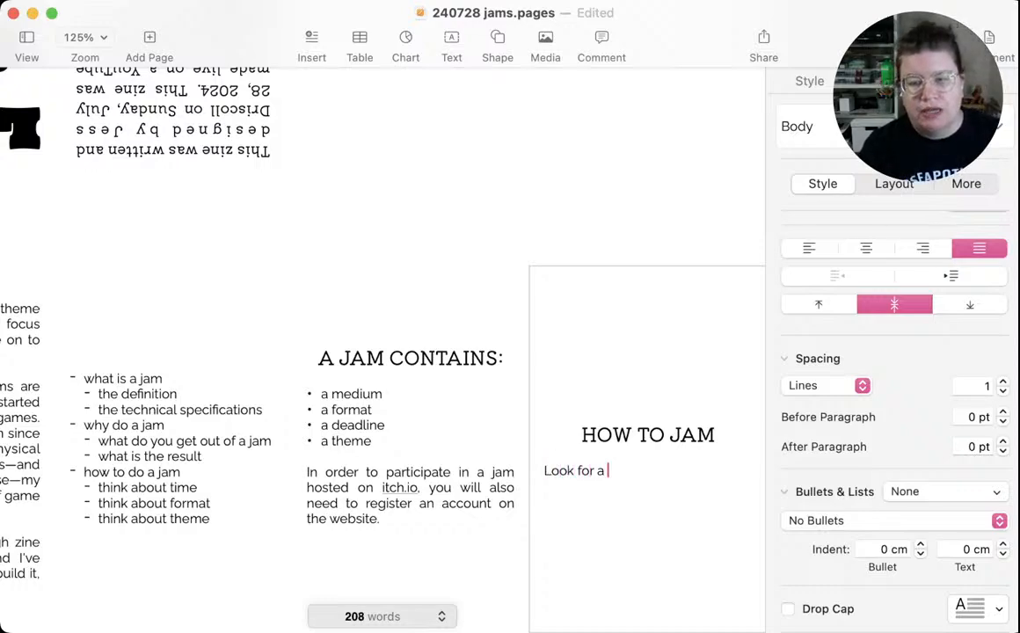
pyautogui.write('jam that')
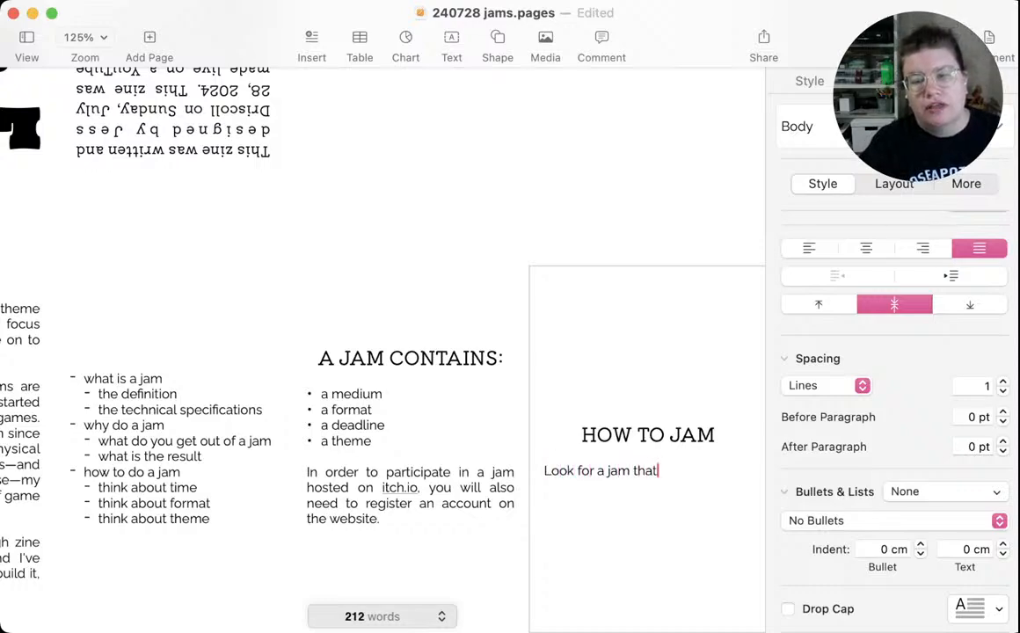
pyautogui.write(' inte')
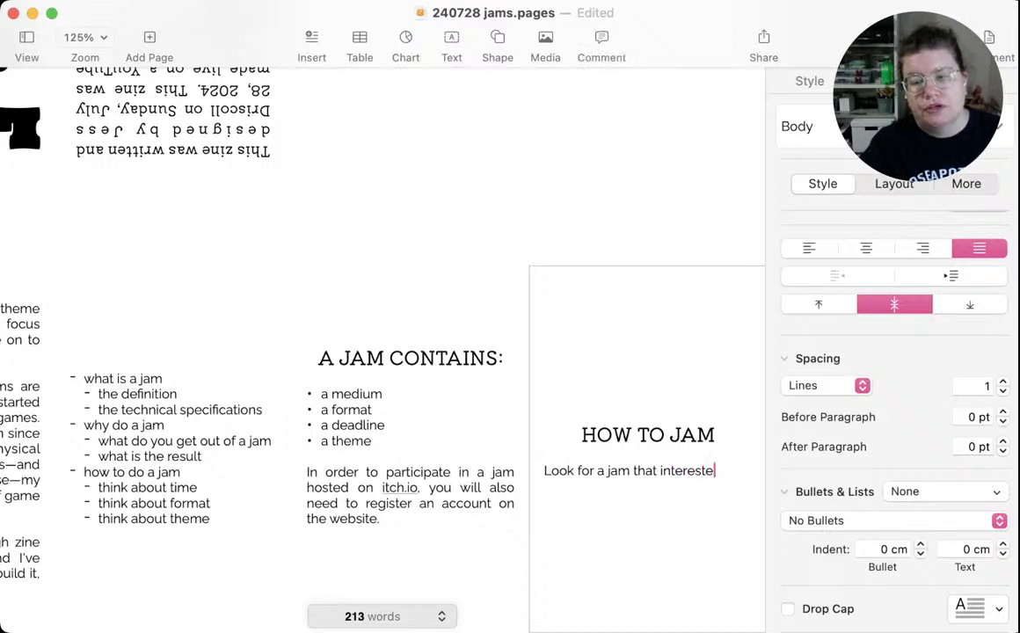
pyautogui.write('rests you. W')
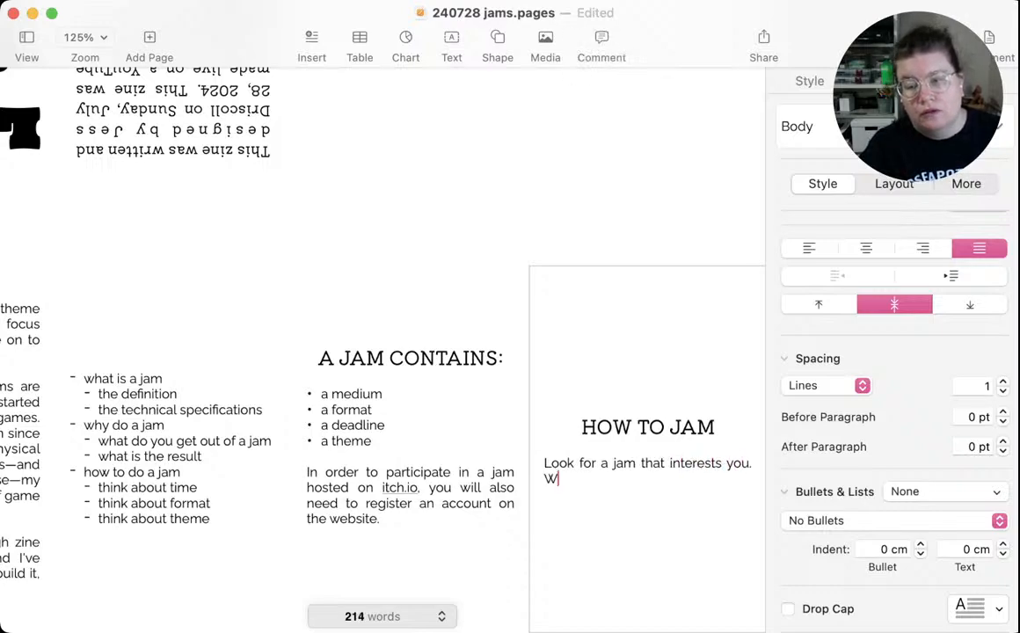
pyautogui.write('hether ')
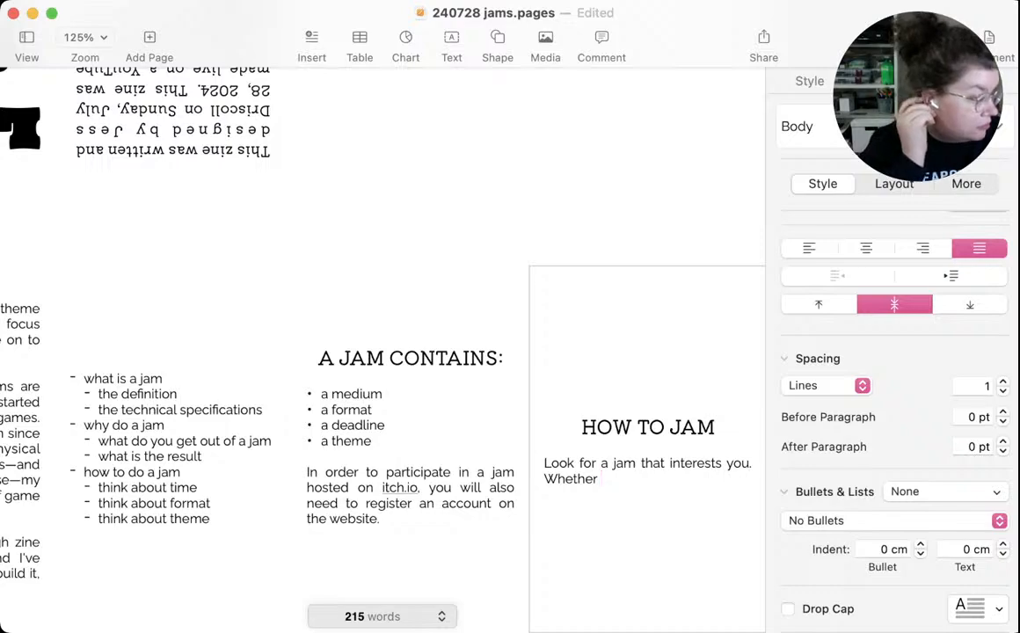
pyautogui.write('i')
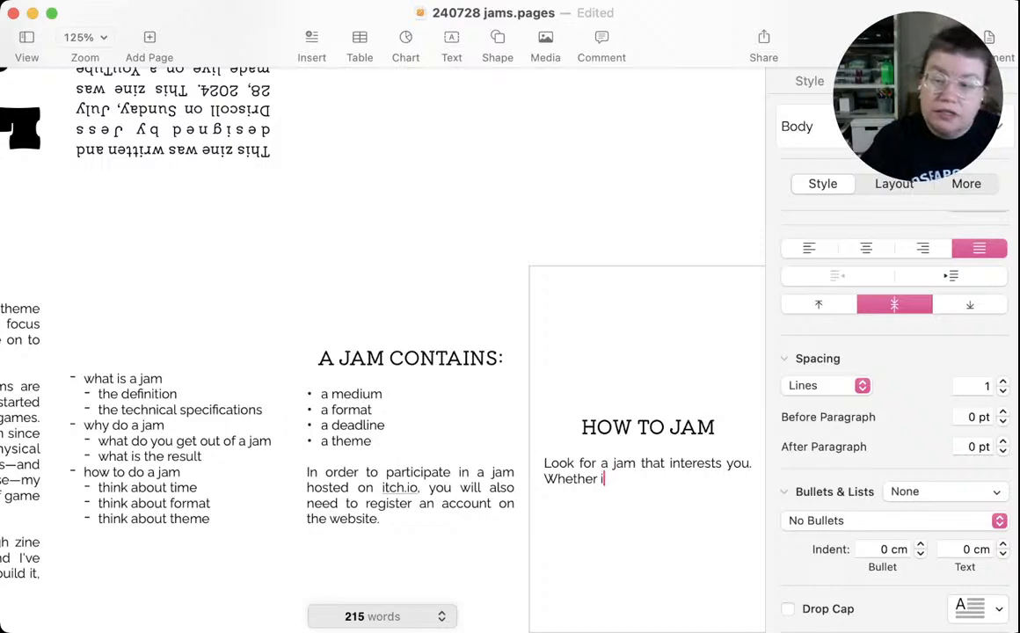
pyautogui.write("t's the theme ")
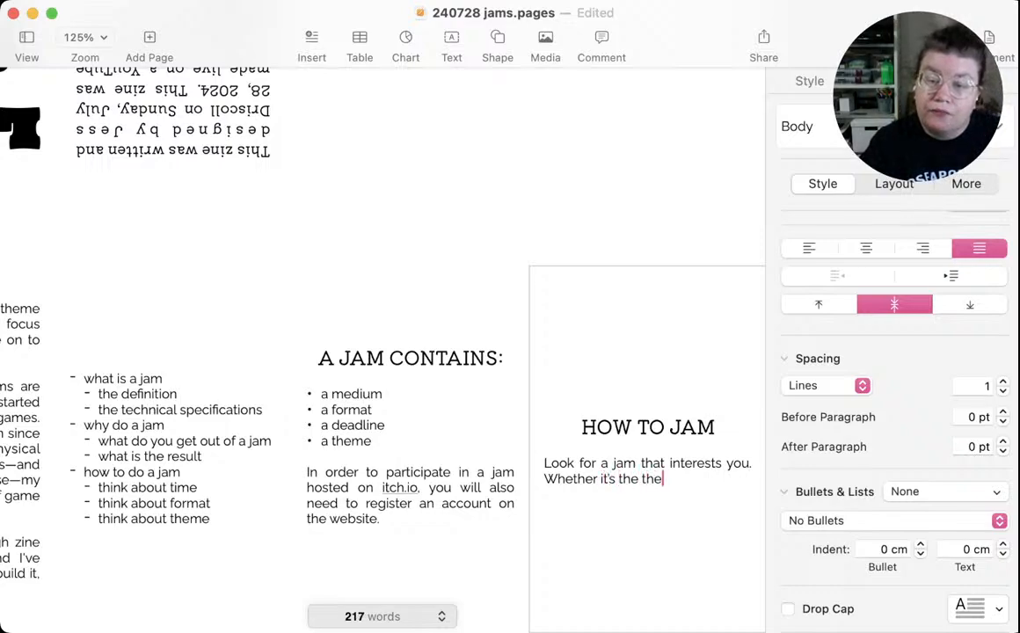
pyautogui.write('or')
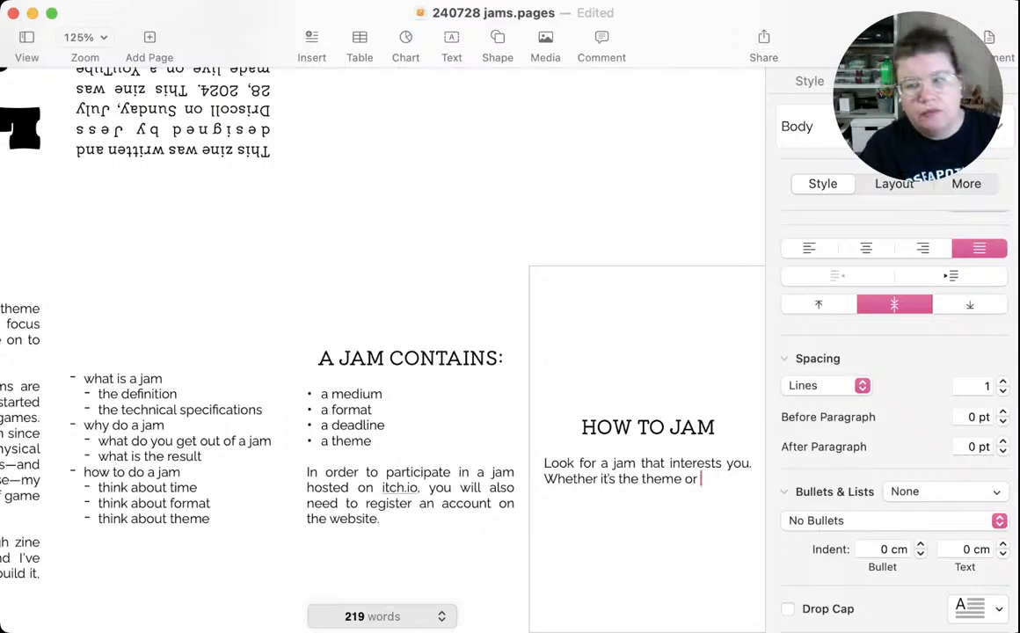
# Begin the paragraph's second sentence with "Whether it's the theme or style or genre,"
pyautogui.write('sty')
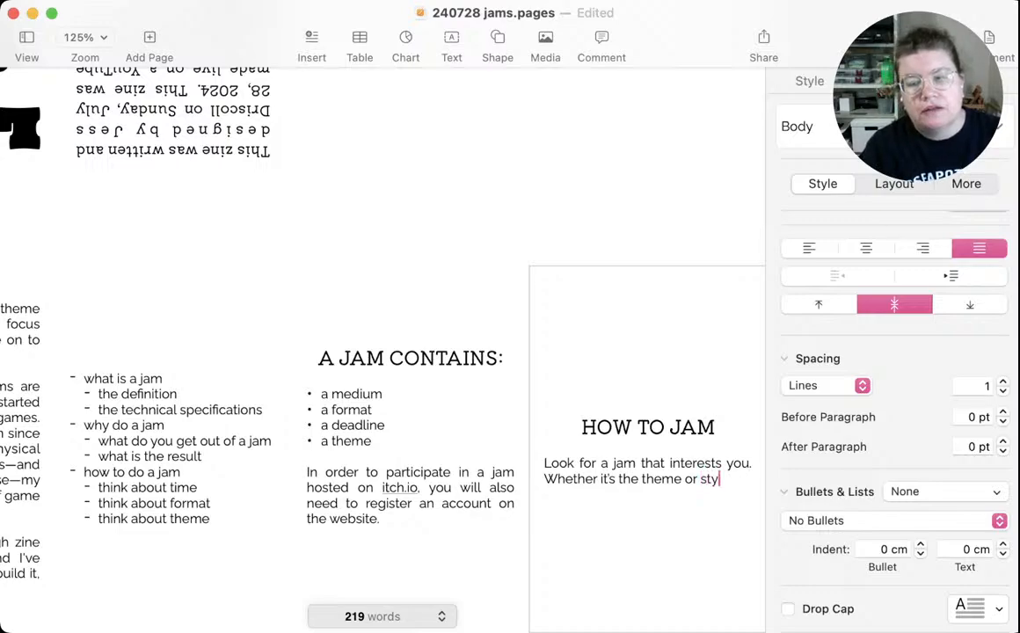
pyautogui.write('le or genre')
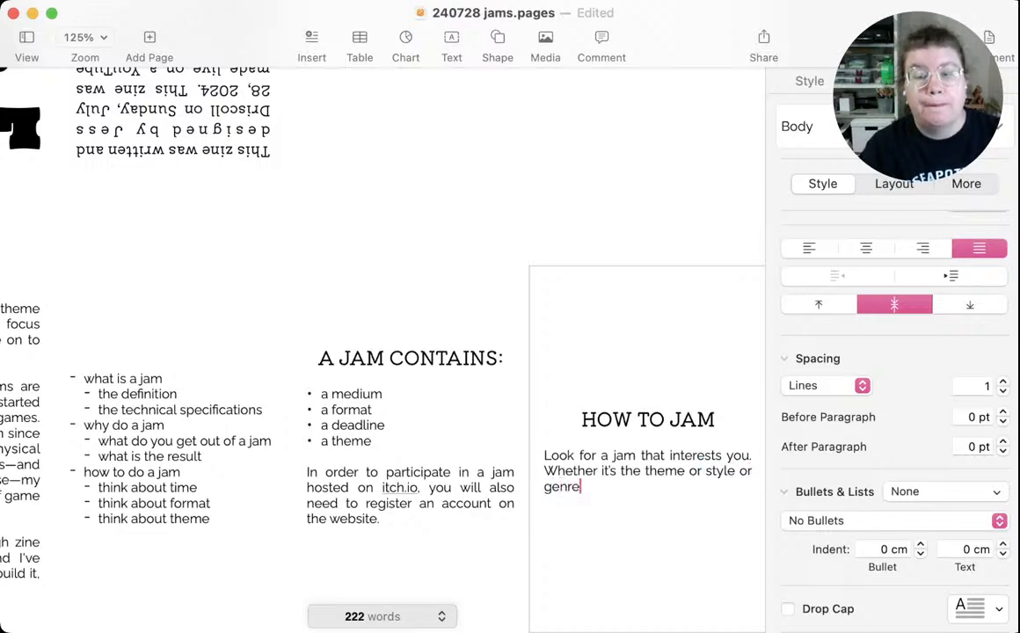
pyautogui.write(',')
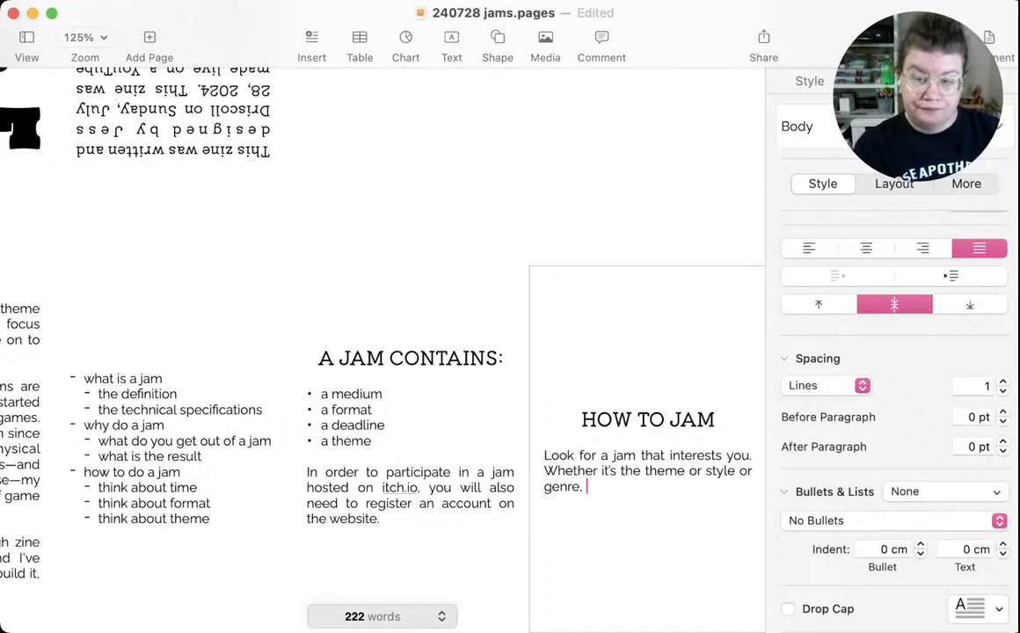
pyautogui.write(' a jam will')
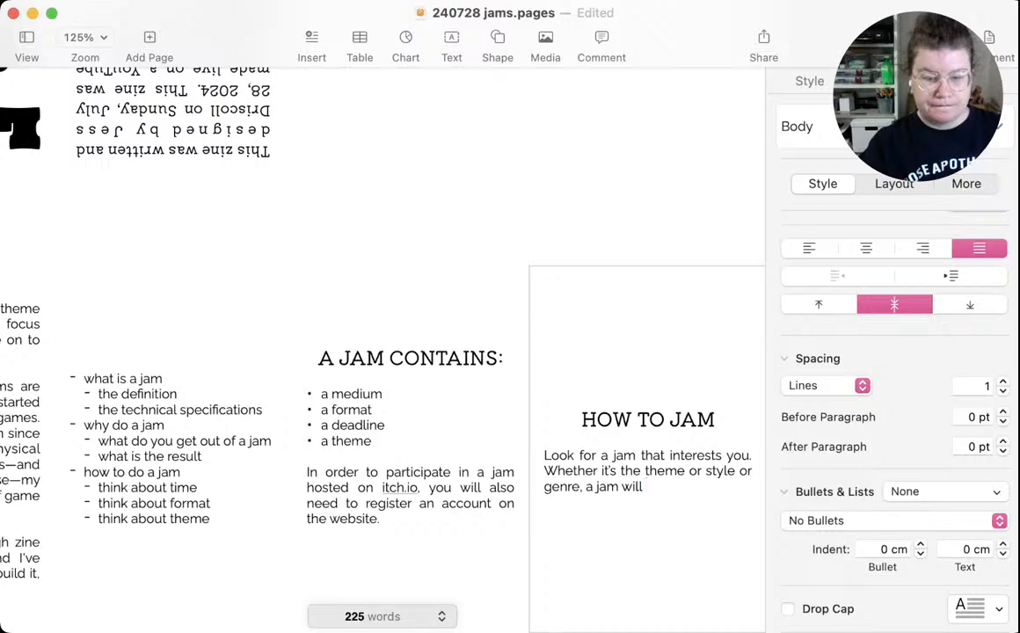
# Complete the second sentence with "a jam will call for a specific type of submission." and save the document
pyautogui.write('call for.')
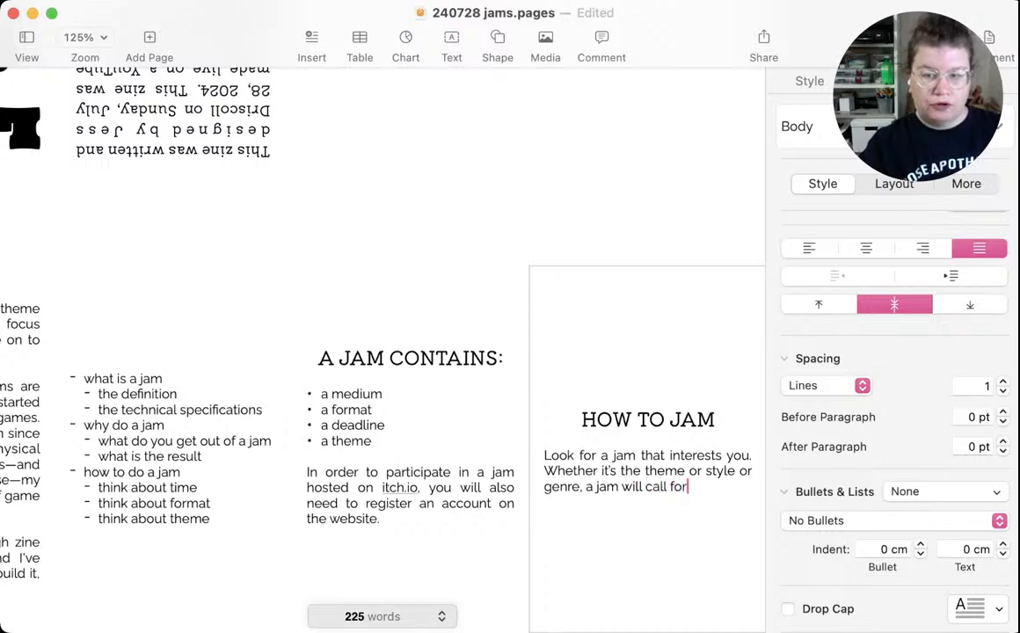
pyautogui.press('BackSpace')
pyautogui.press('BackSpace')
pyautogui.write('a s')
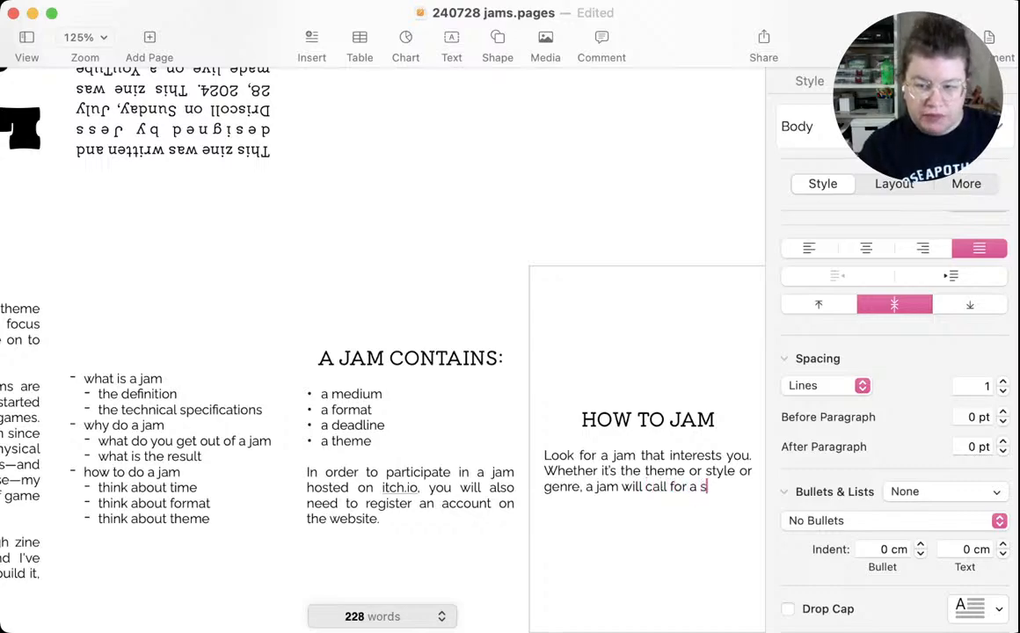
pyautogui.write('pecific type of ')
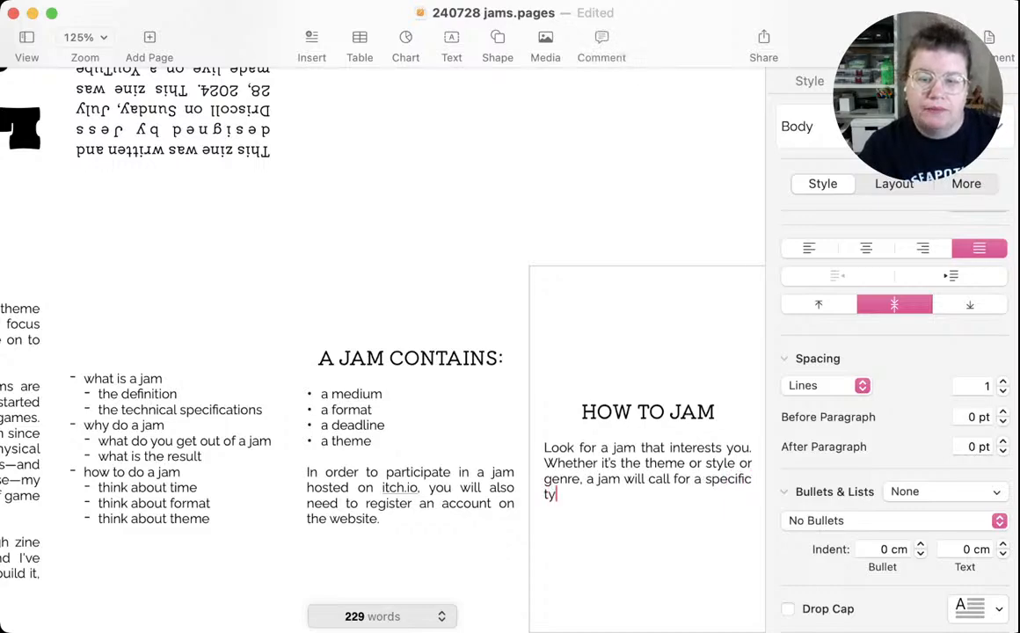
pyautogui.write('submission.')
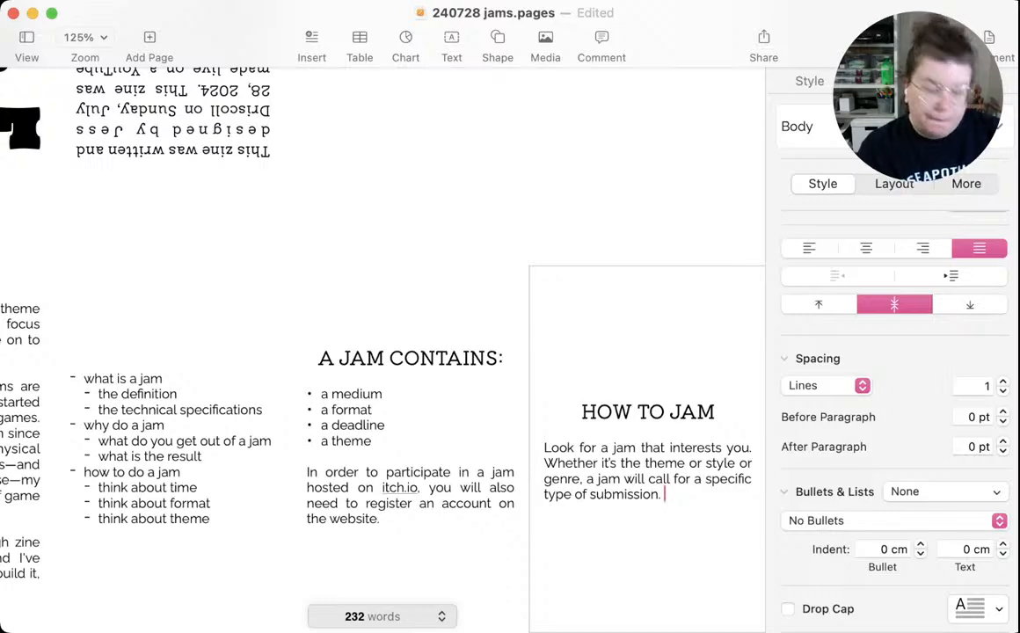
pyautogui.press('super+s')
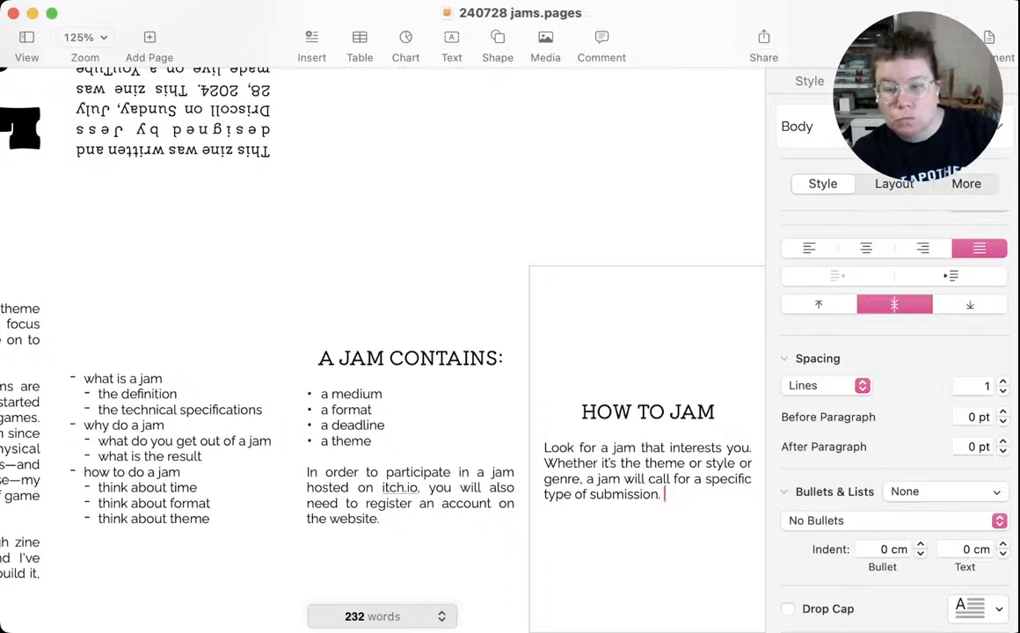
# After one blank line, start a second paragraph with "Join the jam. By joining them jam on itch.io, you"
pyautogui.press('Return')
pyautogui.press('Return')
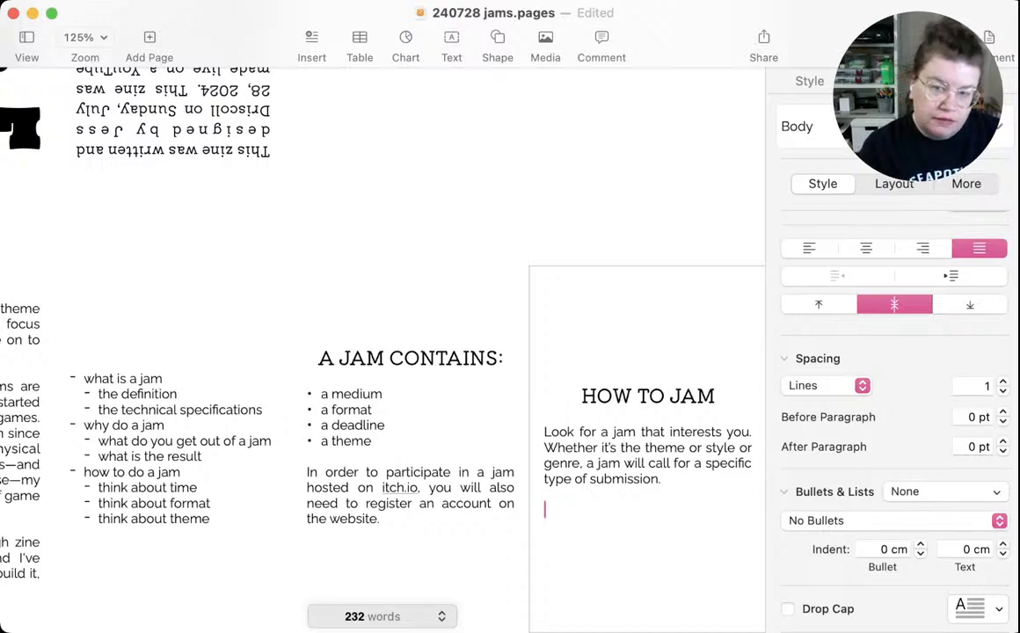
pyautogui.write('Join ')
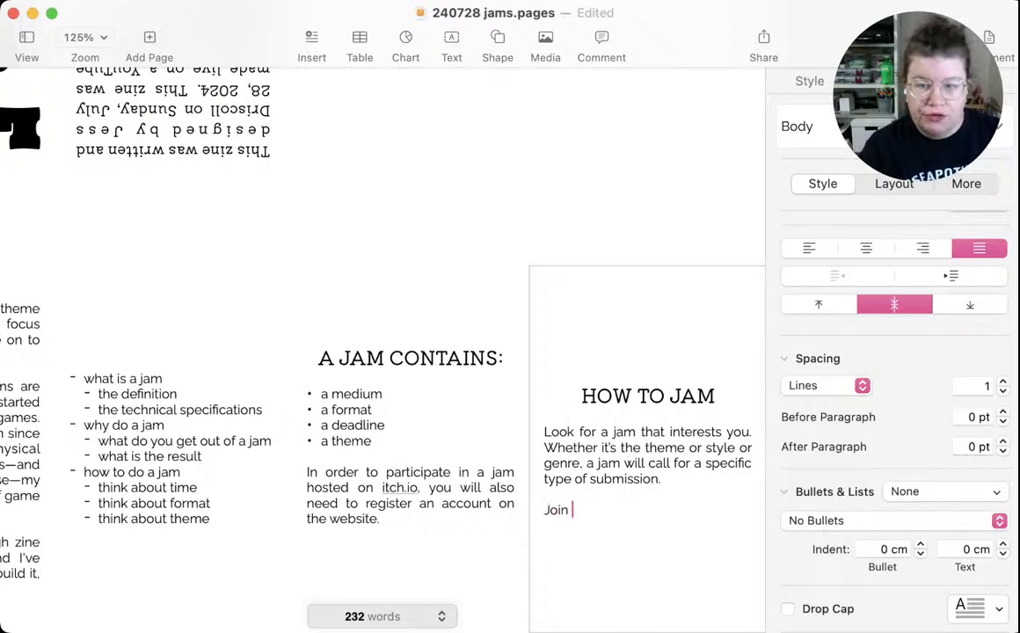
pyautogui.write('the jam. ')
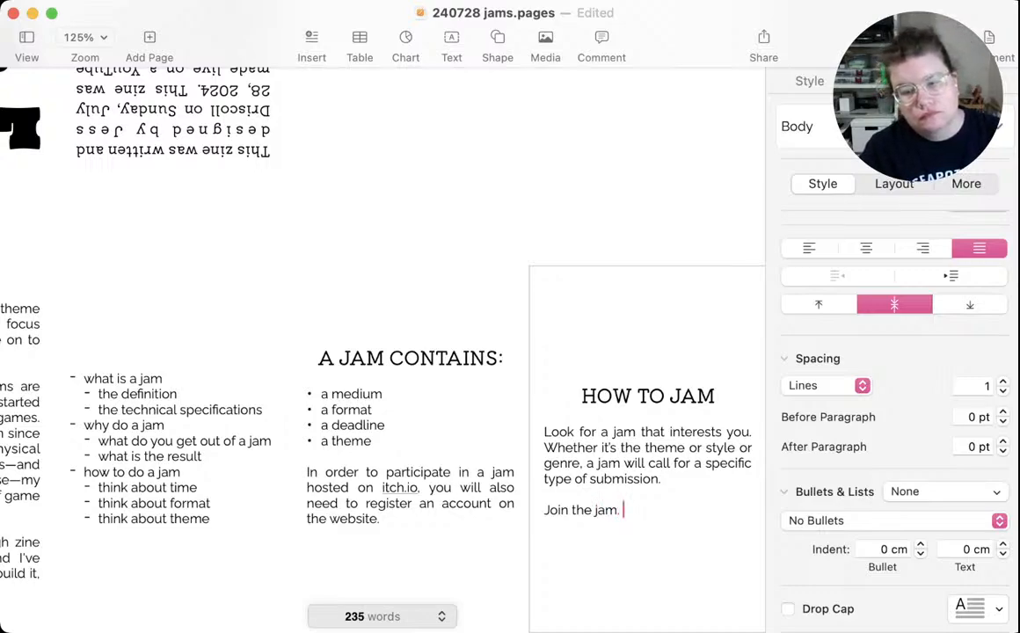
pyautogui.write('By j')
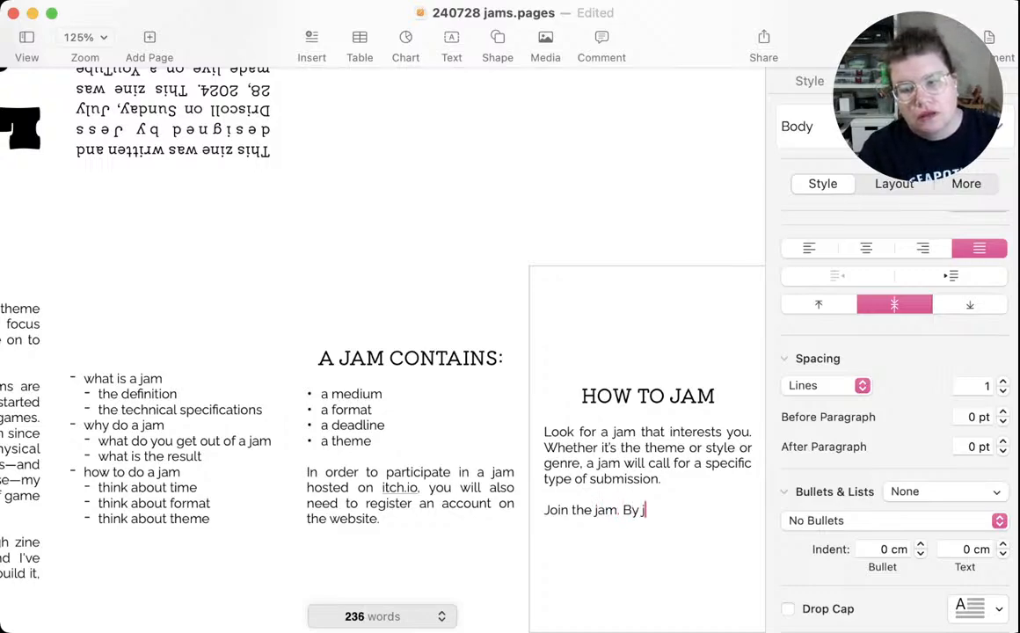
pyautogui.write('oining them ')
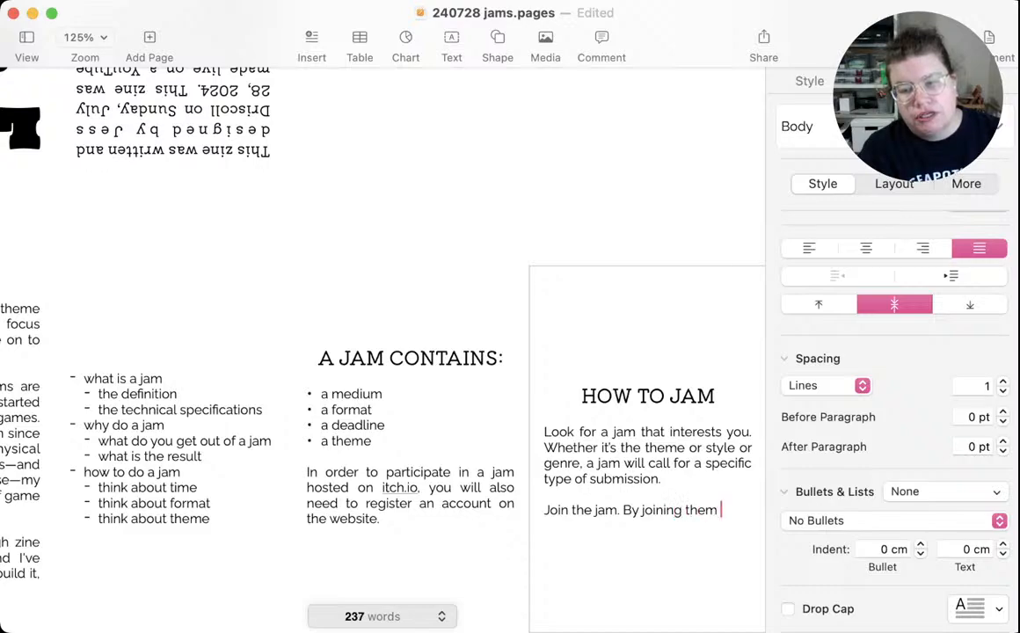
pyautogui.write('jam on i')
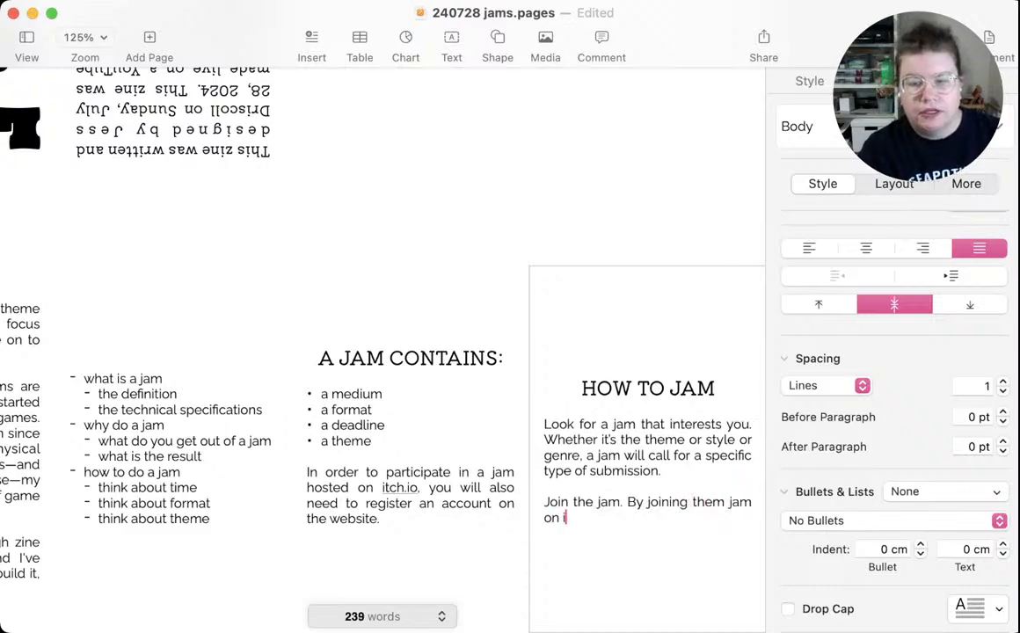
pyautogui.write('tch.io, you')
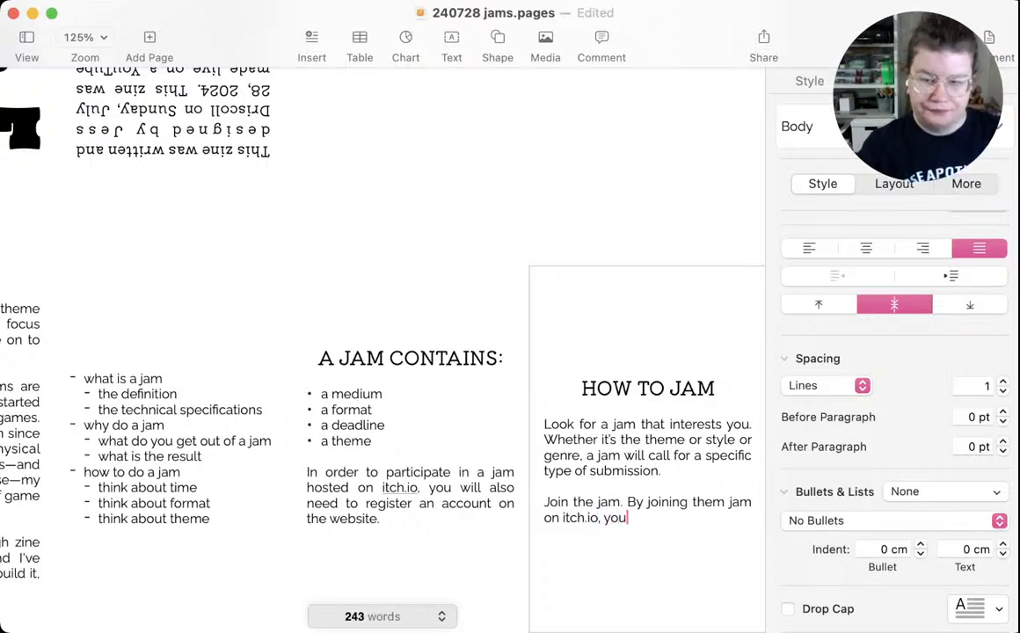
pyautogui.write(' get acce')
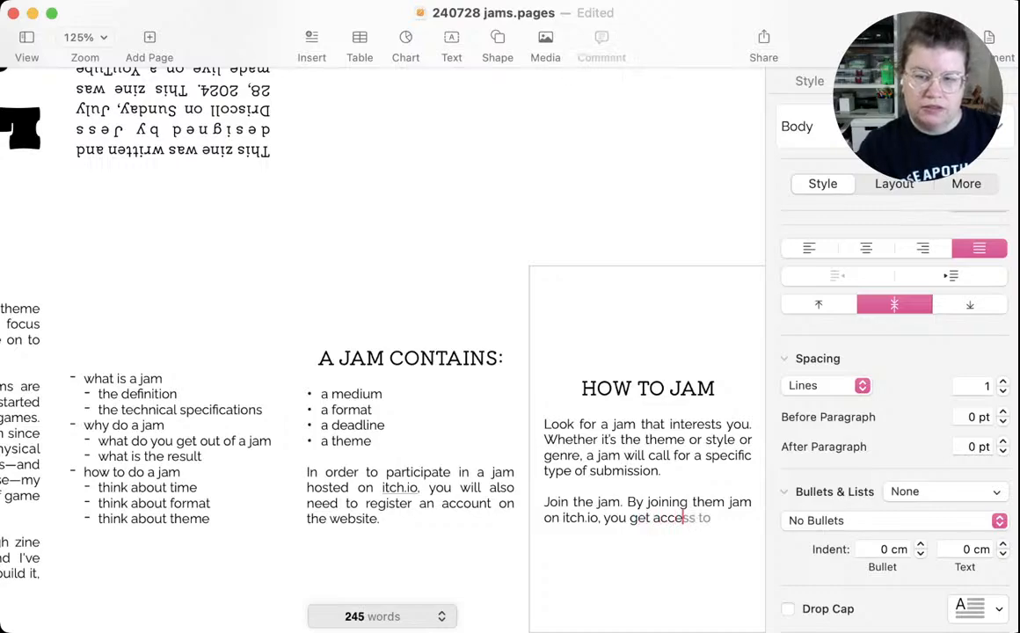
pyautogui.write('ss to ')
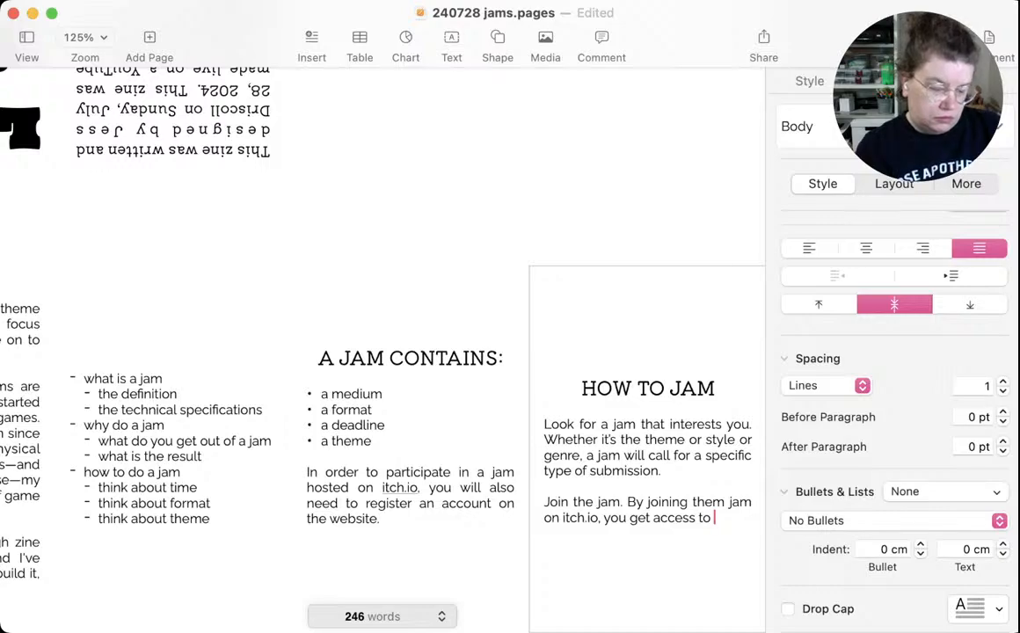
pyautogui.write('a commuit')
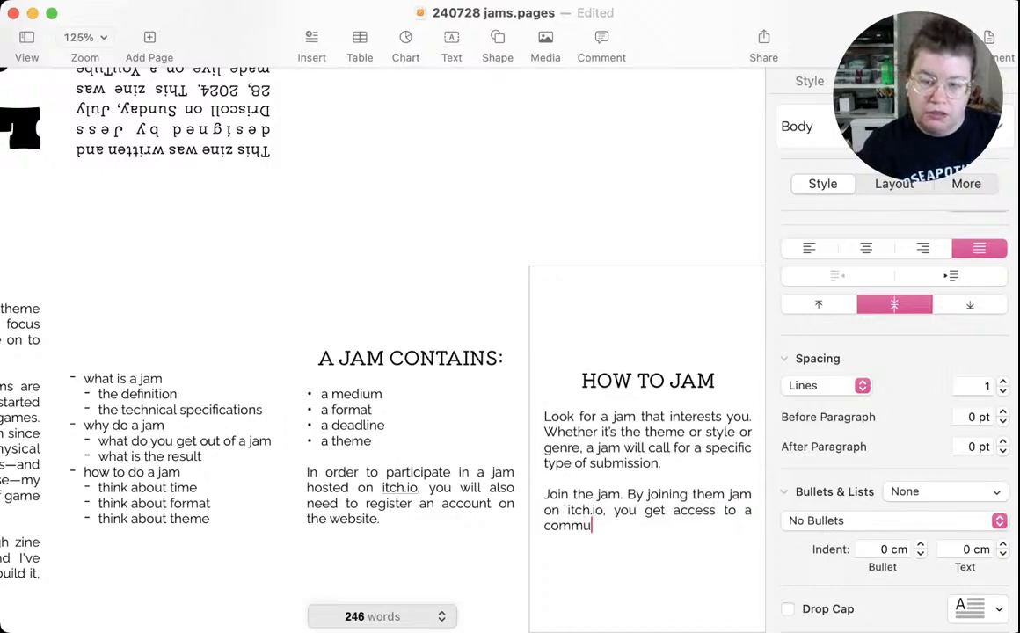
# Try continuing the second paragraph's sentence with "get access to a community message board"
pyautogui.press('BackSpace')
pyautogui.press('BackSpace')
pyautogui.write('nity ')
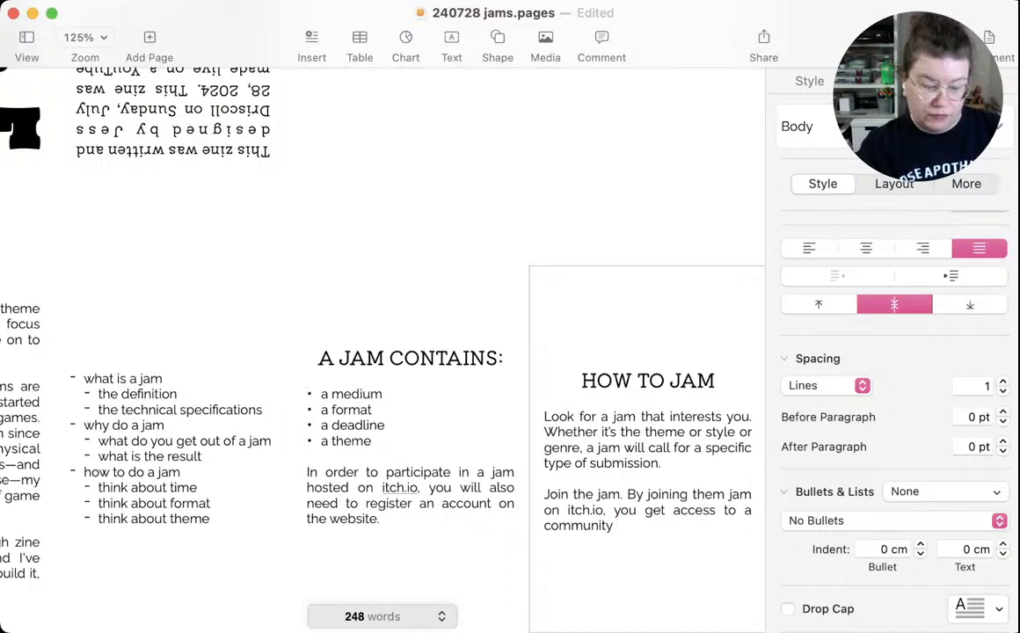
pyautogui.write('message boa')
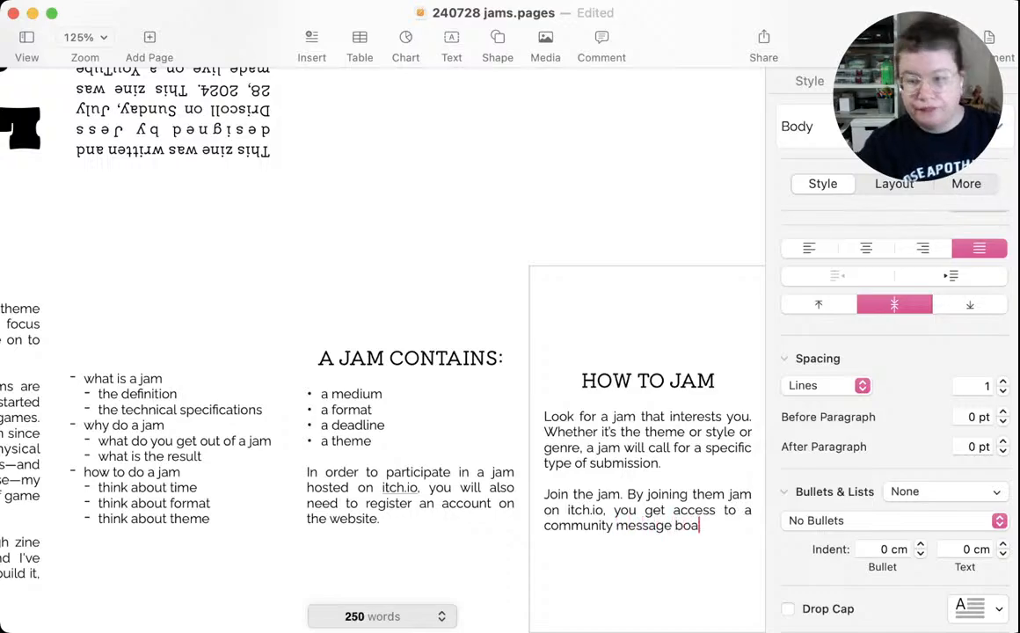
pyautogui.write('rd')
pyautogui.scroll(1, 352, 316)
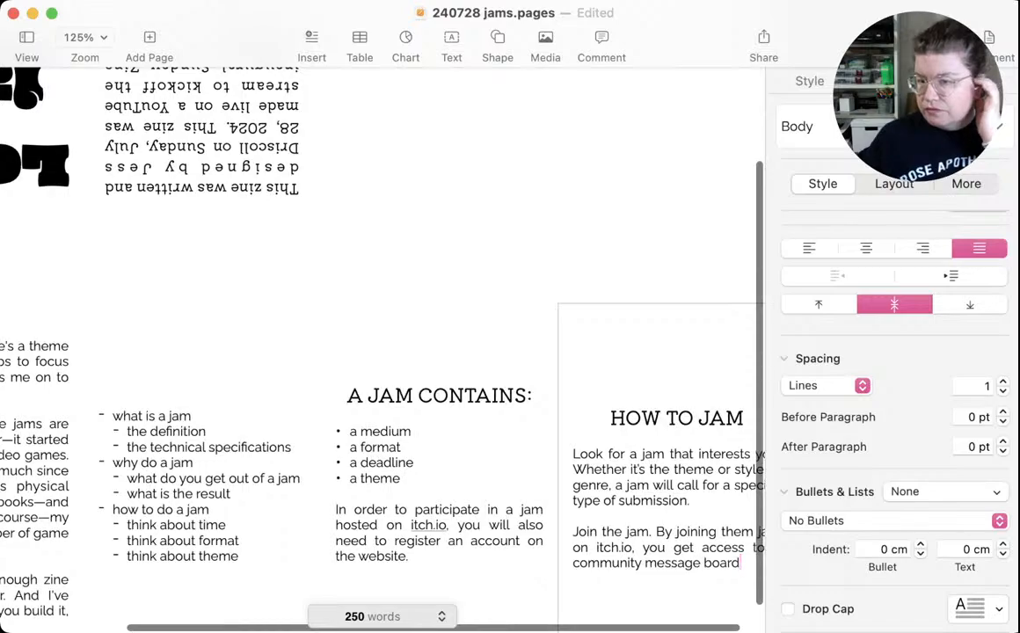
pyautogui.scroll(-2, 352, 317)
pyautogui.hscroll(1, 352, 317)
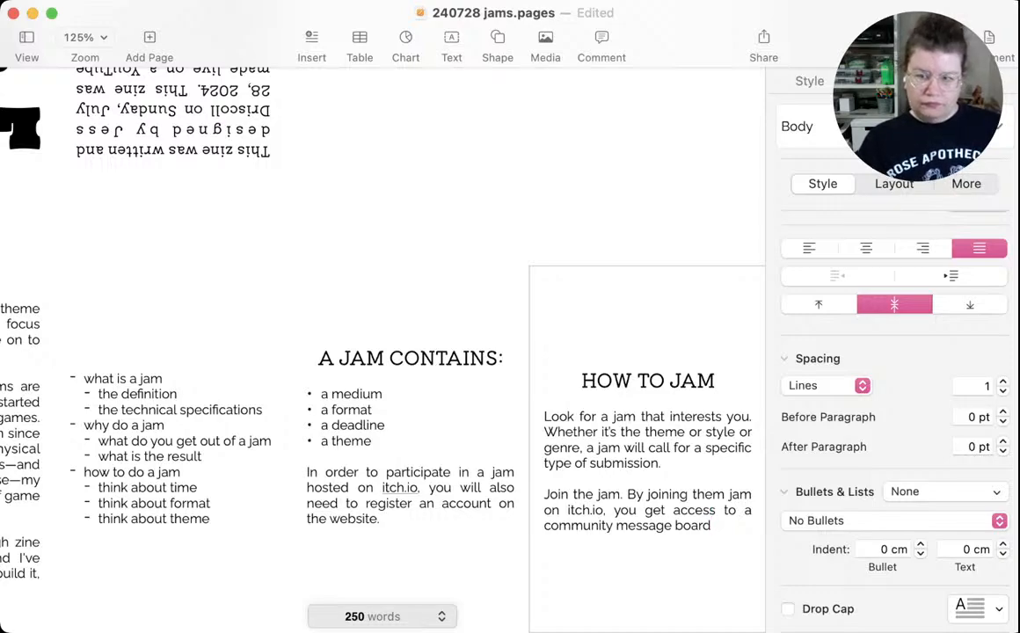
# Replace "you get access to a community message board" in the second paragraph with "you declare your intention to participate."
pyautogui.moveTo(711, 526); pyautogui.dragTo(614, 511)
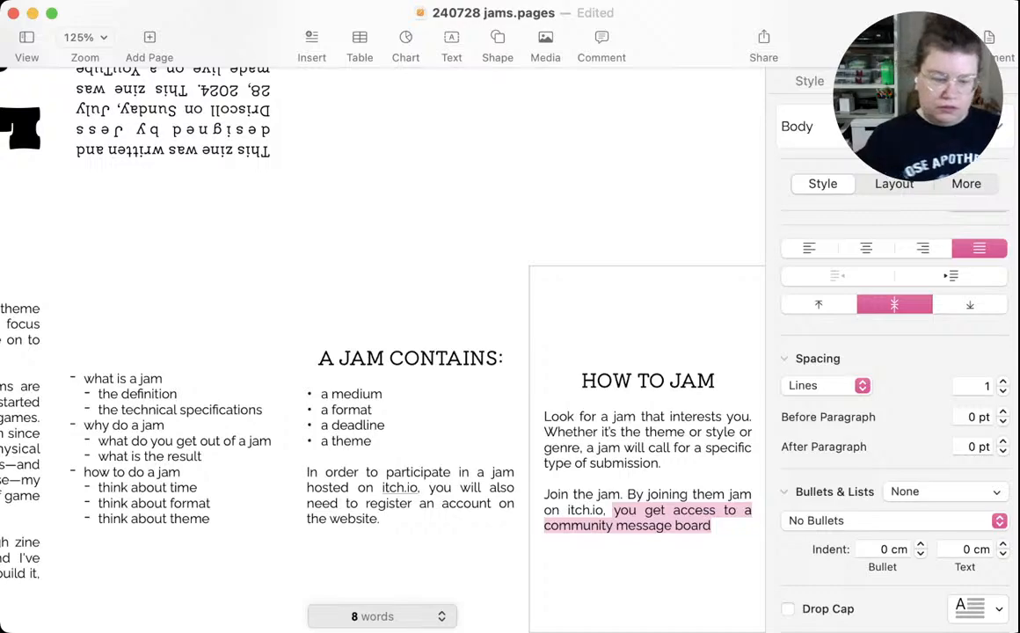
pyautogui.press('BackSpace')
pyautogui.write('you de')
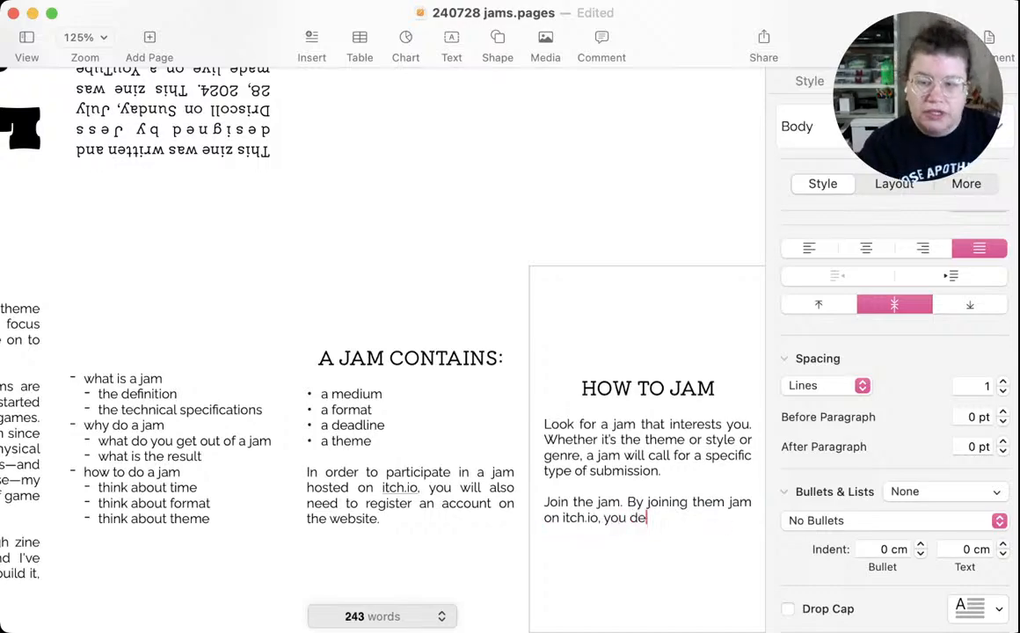
pyautogui.write('clare your int')
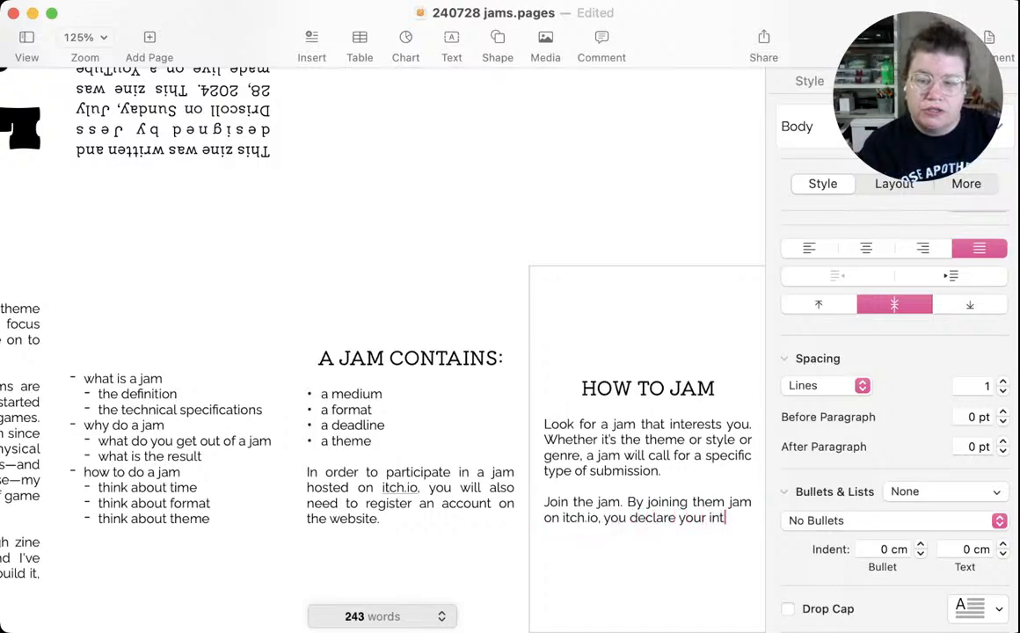
pyautogui.write('ention to par')
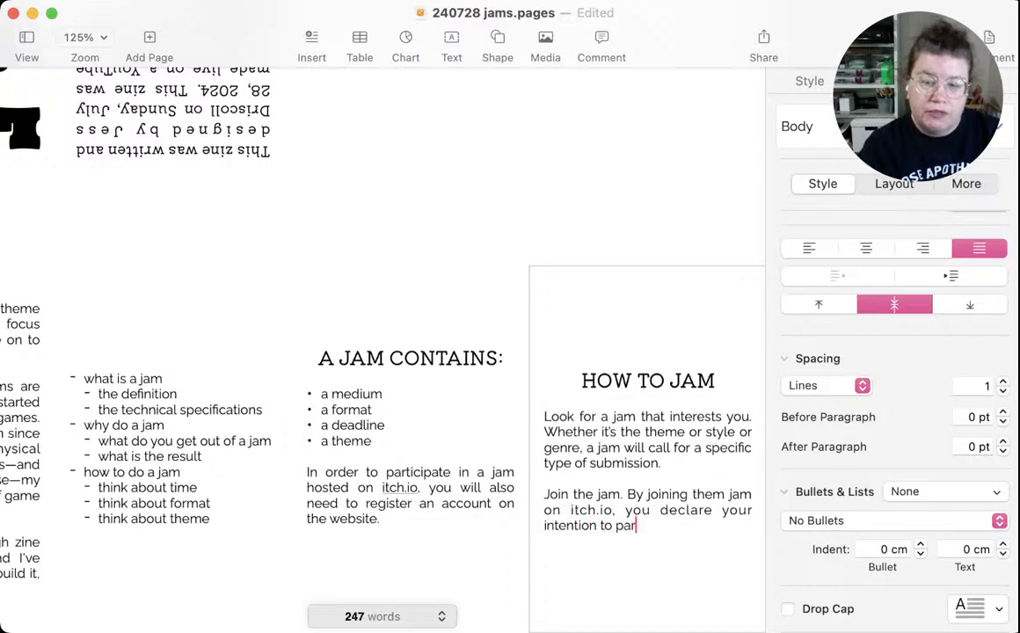
pyautogui.write('ticipate. ')
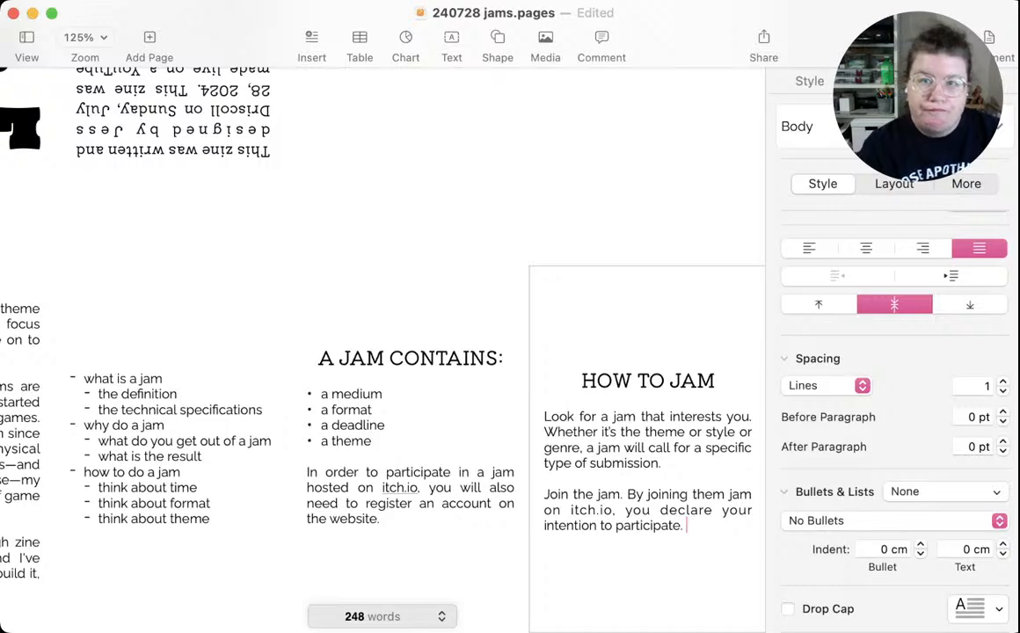
pyautogui.write('You can ')
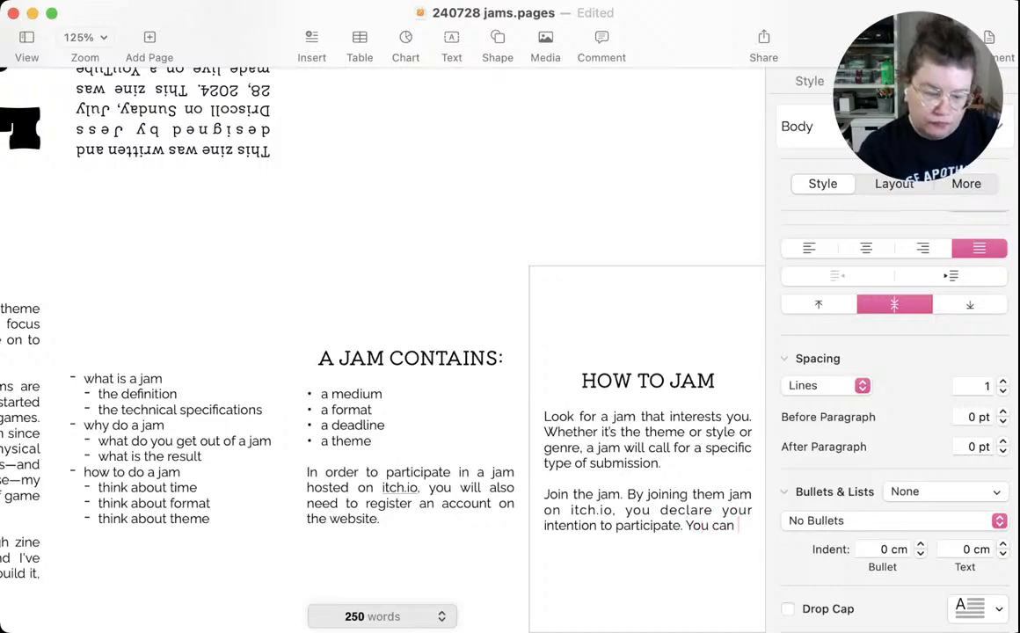
pyautogui.write('chat ')
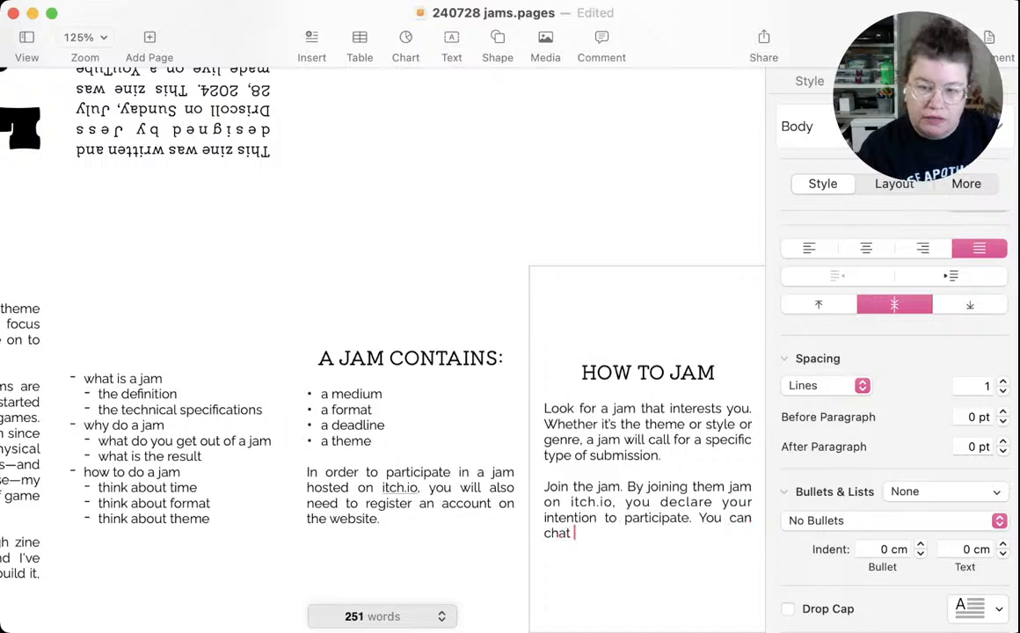
pyautogui.write('with others')
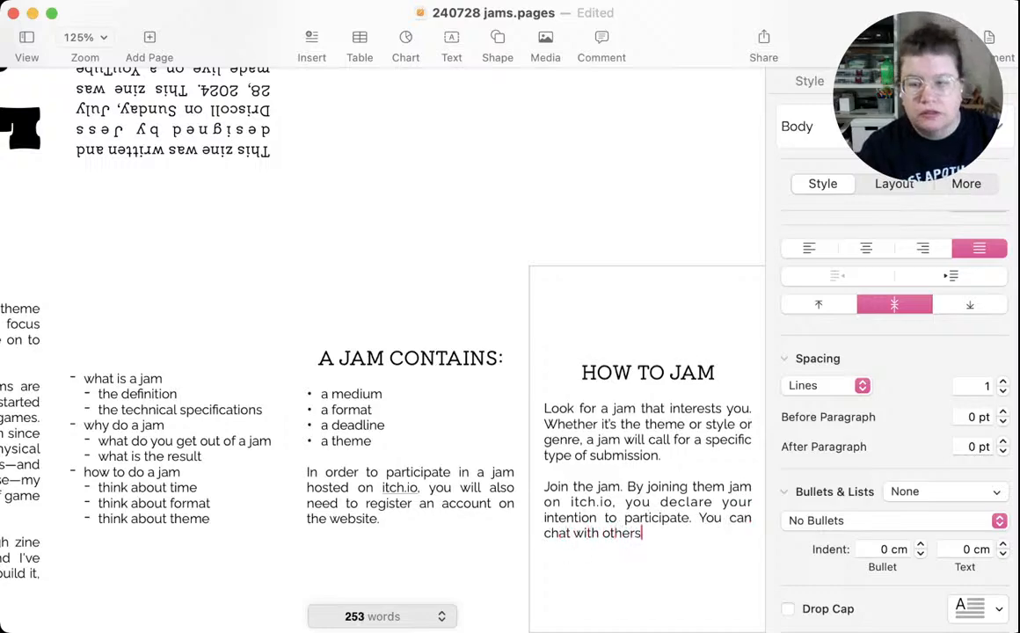
pyautogui.write(', if the')
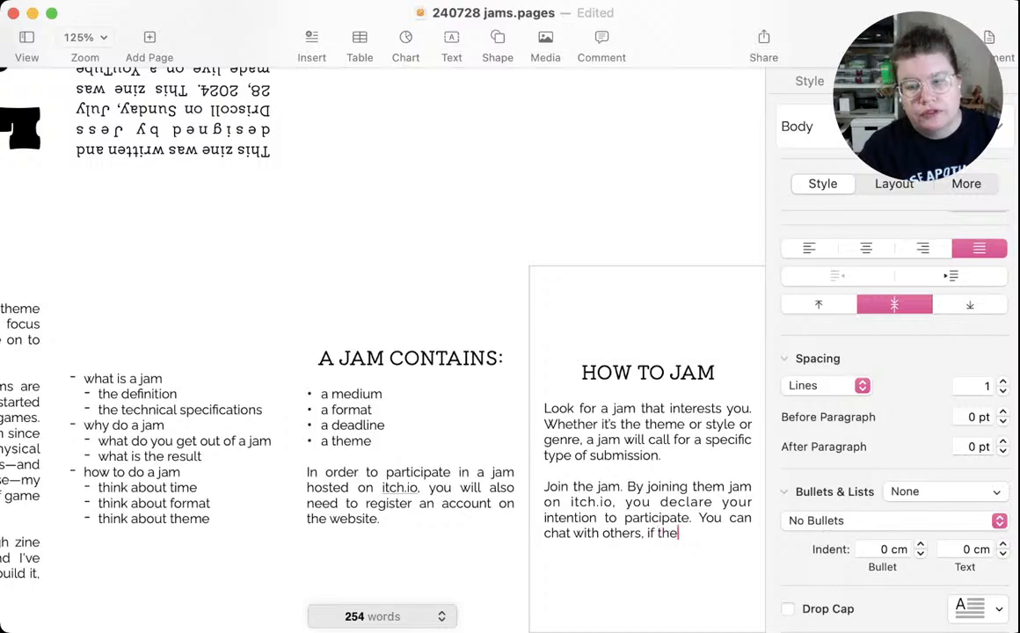
pyautogui.write(' mess')
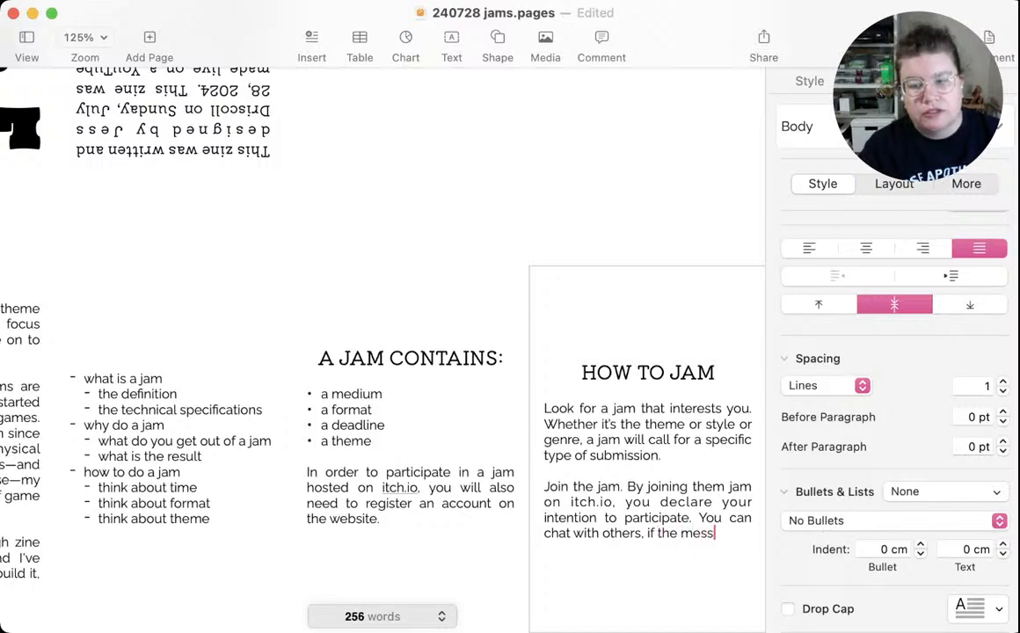
pyautogui.write('age board has')
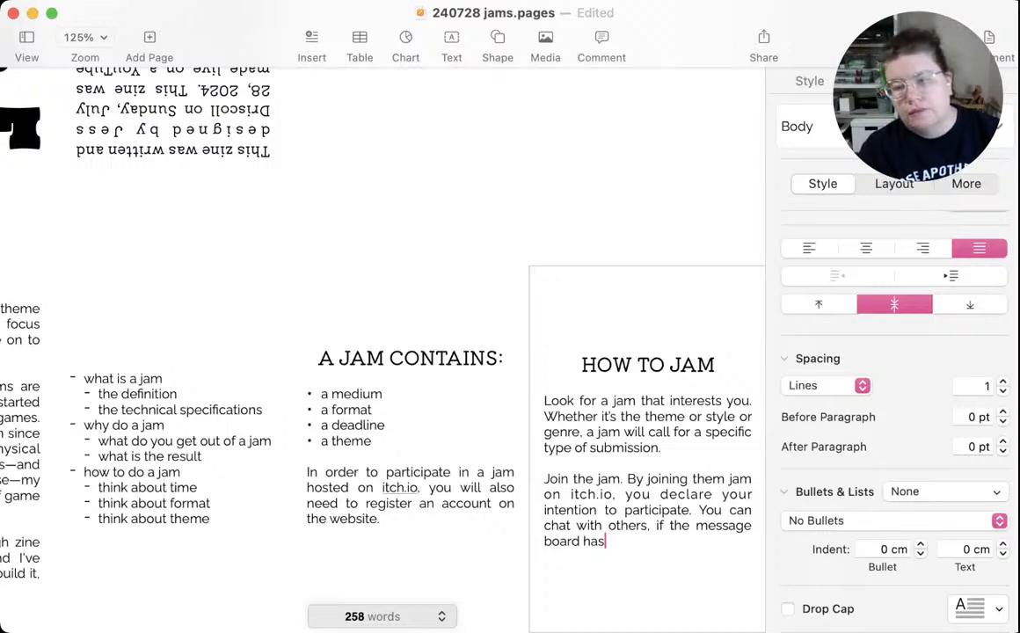
pyautogui.press('BackSpace')
pyautogui.press('BackSpace')
pyautogui.press('BackSpace')
pyautogui.press('BackSpace')
pyautogui.press('BackSpace')
pyautogui.press('BackSpace')
pyautogui.press('BackSpace')
pyautogui.press('BackSpace')
pyautogui.press('BackSpace')
pyautogui.press('BackSpace')
pyautogui.press('BackSpace')
pyautogui.press('BackSpace')
pyautogui.press('BackSpace')
pyautogui.press('BackSpace')
pyautogui.press('BackSpace')
pyautogui.press('BackSpace')
pyautogui.press('BackSpace')
pyautogui.press('BackSpace')
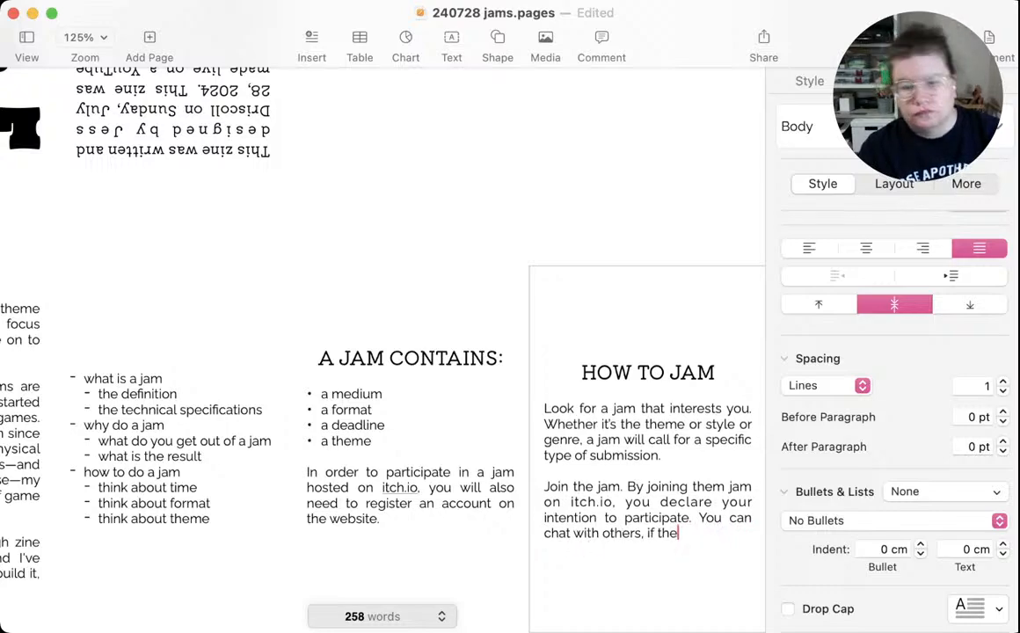
pyautogui.press('BackSpace')
pyautogui.press('BackSpace')
pyautogui.press('BackSpace')
pyautogui.press('BackSpace')
pyautogui.press('BackSpace')
pyautogui.press('BackSpace')
pyautogui.press('BackSpace')
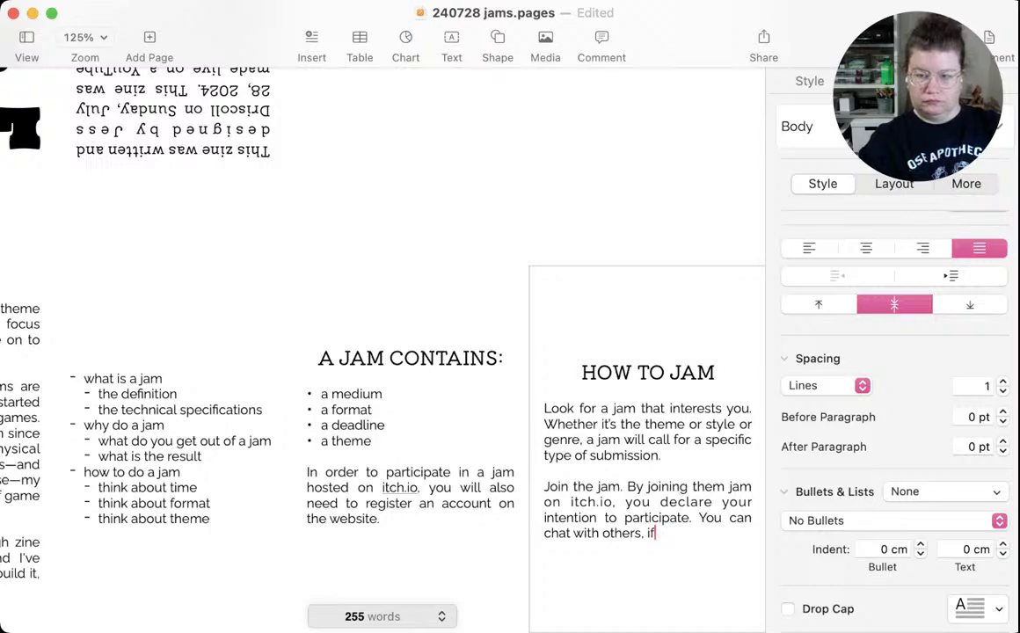
pyautogui.press('BackSpace')
pyautogui.press('BackSpace')
pyautogui.write('s')
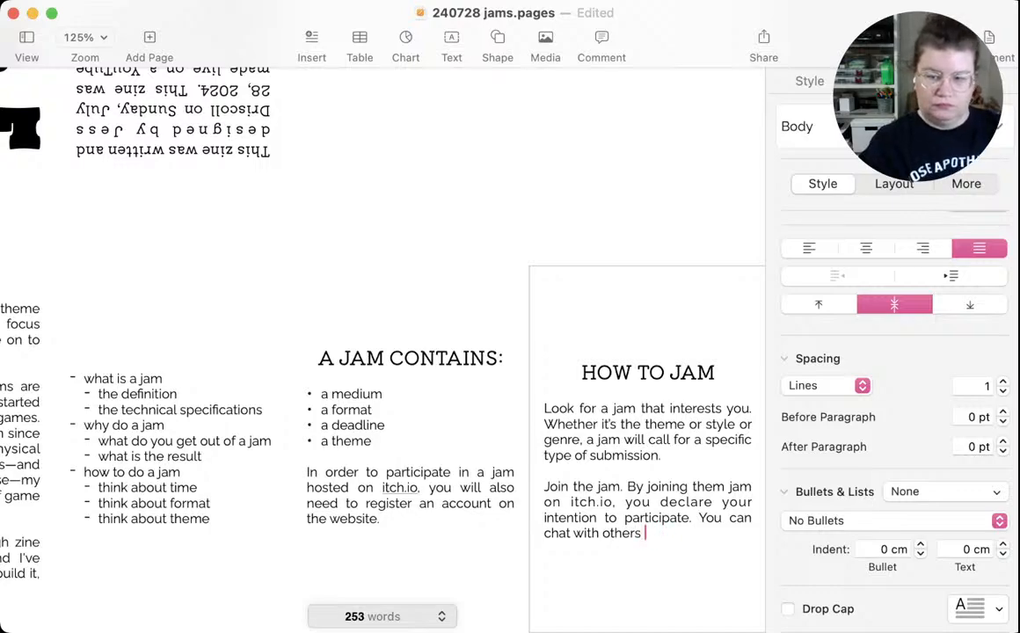
pyautogui.press('BackSpace')
pyautogui.write(', if that')
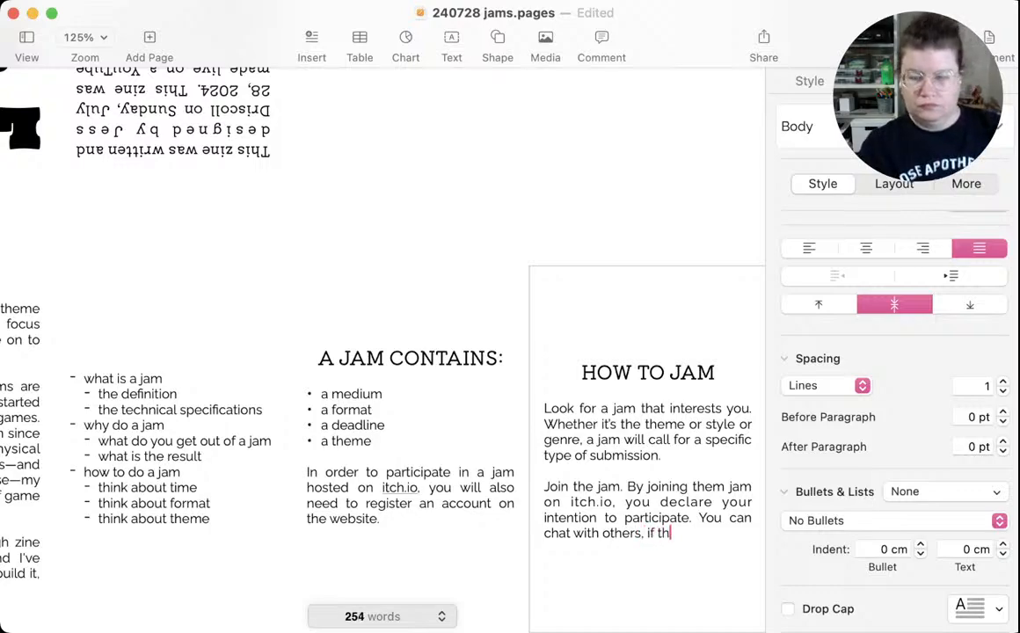
pyautogui.press('BackSpace')
pyautogui.press('BackSpace')
pyautogui.press('BackSpace')
pyautogui.press('BackSpace')
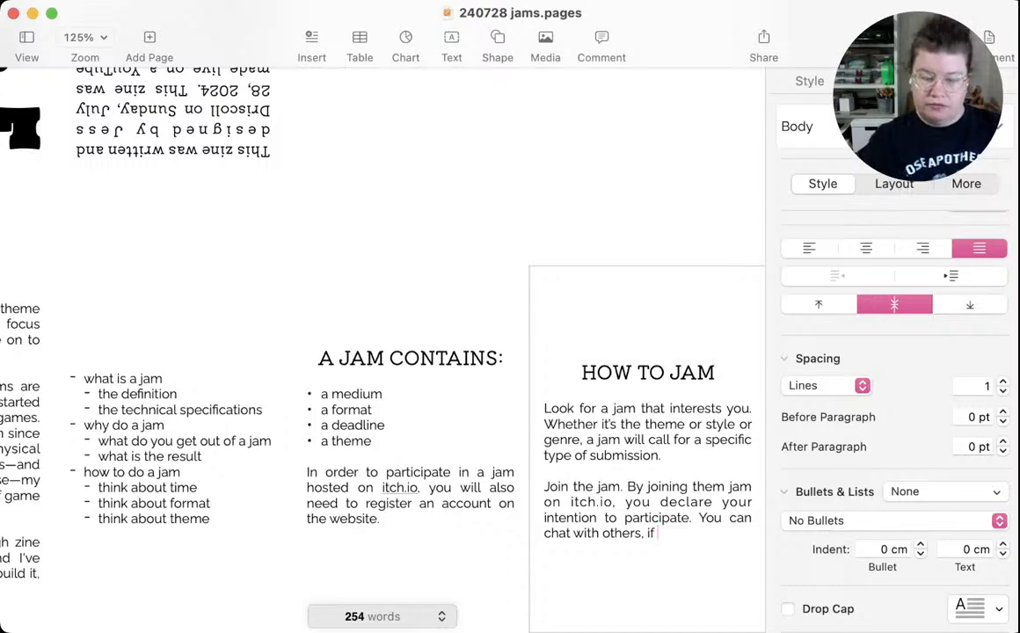
# Remove the trailing ", if" and end the sentence with a period after "others"
pyautogui.press('BackSpace')
pyautogui.press('BackSpace')
pyautogui.press('BackSpace')
pyautogui.press('BackSpace')
pyautogui.press('BackSpace')
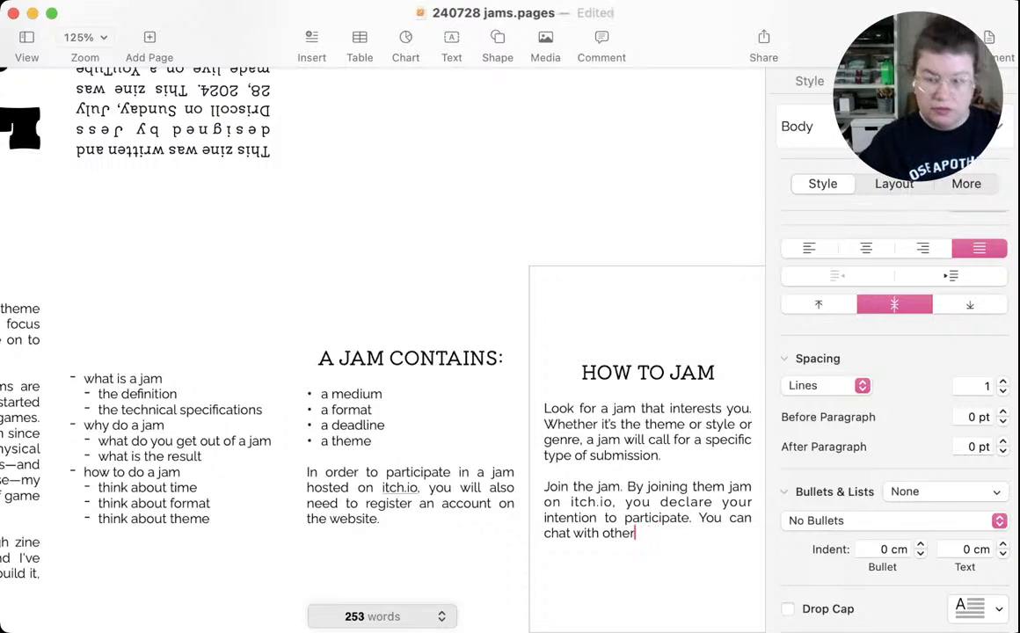
pyautogui.write('s.')
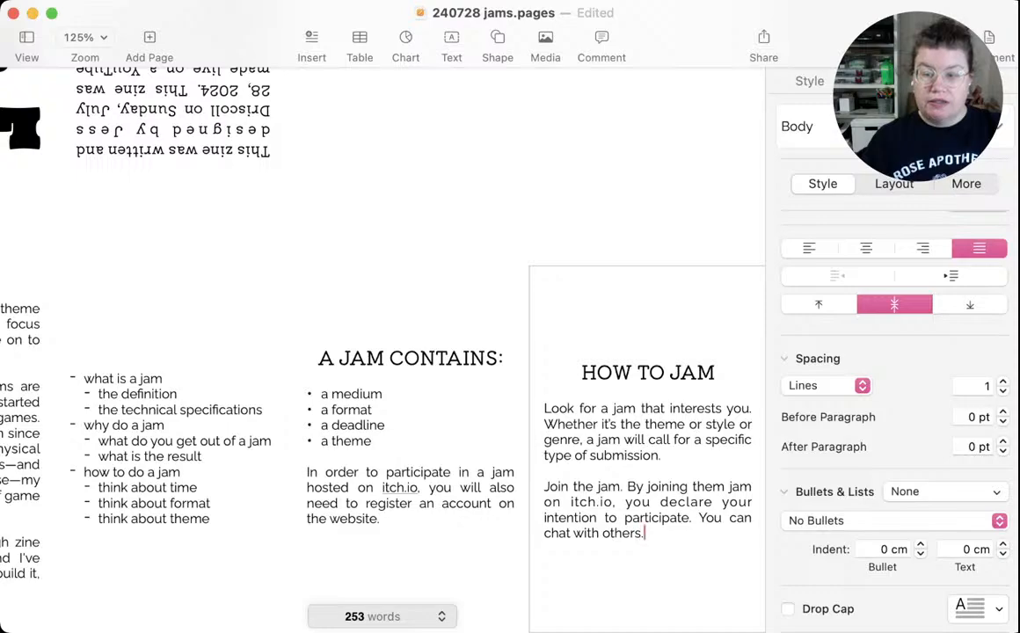
# Replace "can" in the second paragraph's last sentence with "might get a chance to connect and"
pyautogui.doubleClick(737, 519)
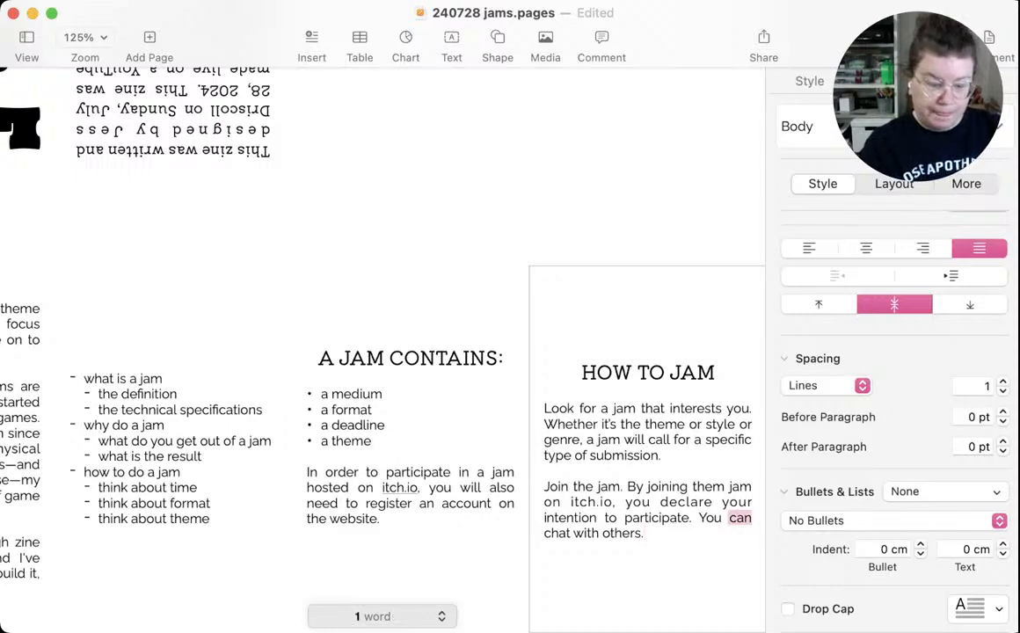
pyautogui.write('might get a')
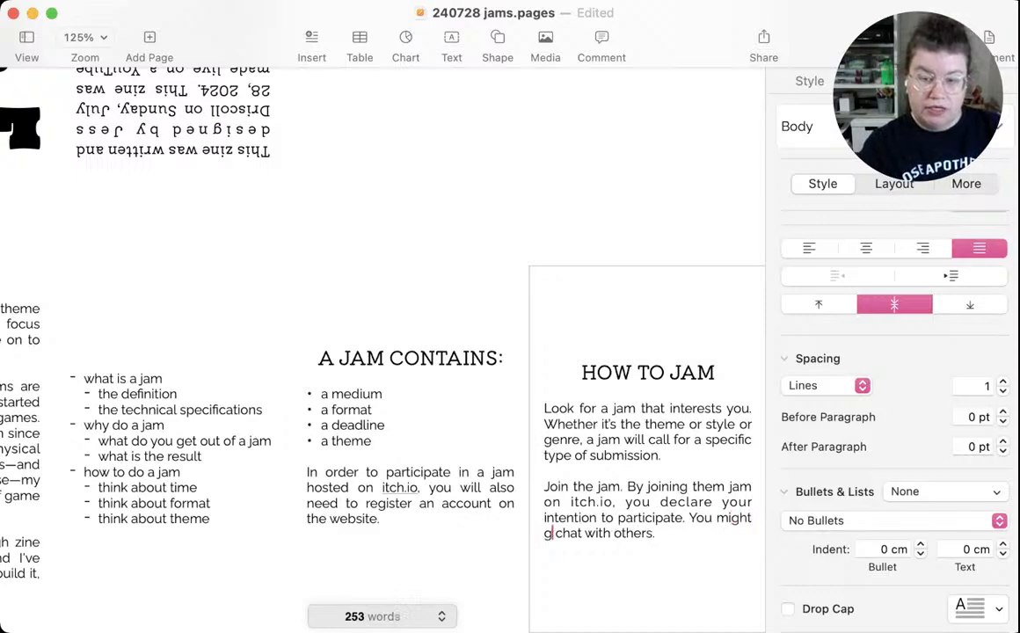
pyautogui.write(' chance to ')
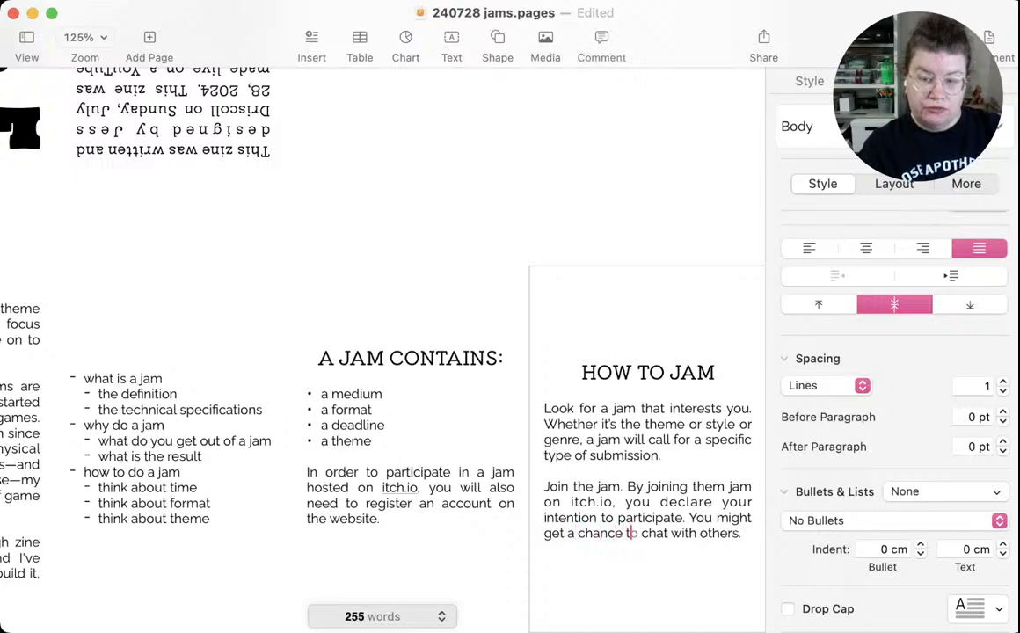
pyautogui.write('connect and c')
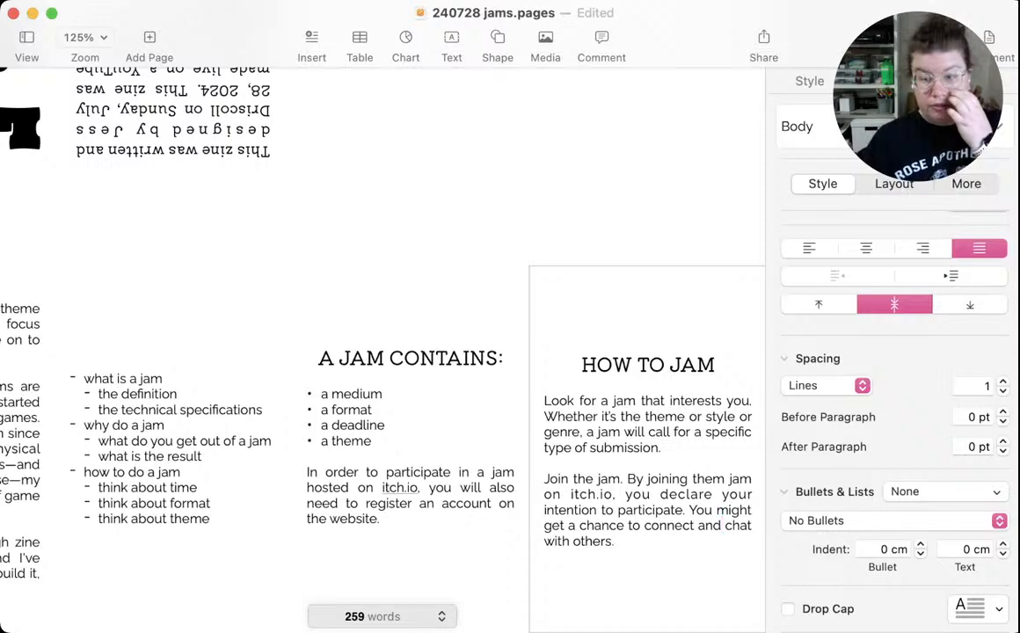
# After one blank line, start a third paragraph with "Set aside time to jam."
pyautogui.click(615, 542)
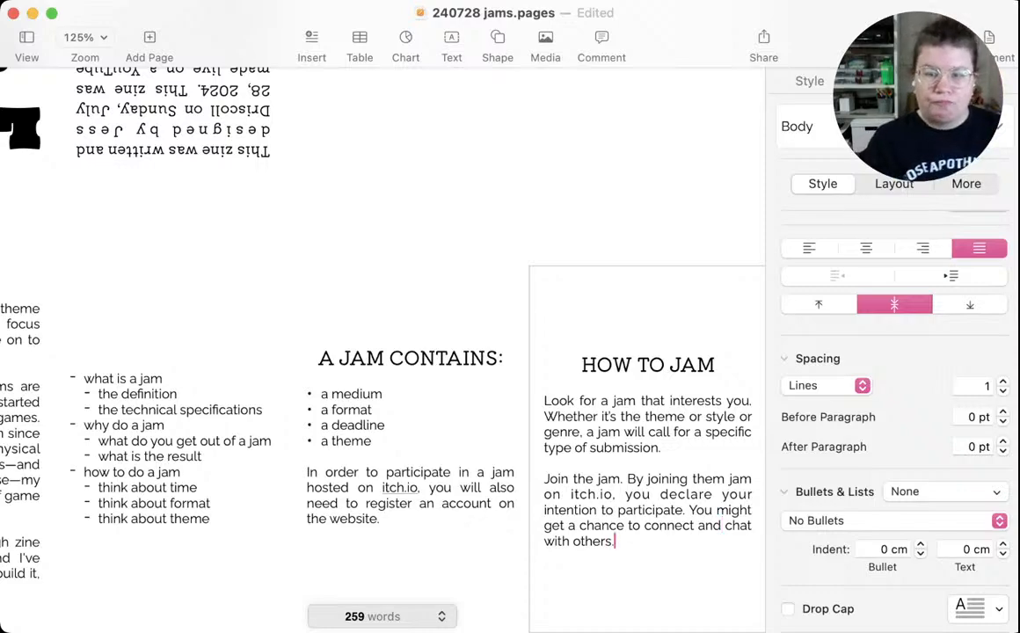
pyautogui.press('Return')
pyautogui.press('Return')
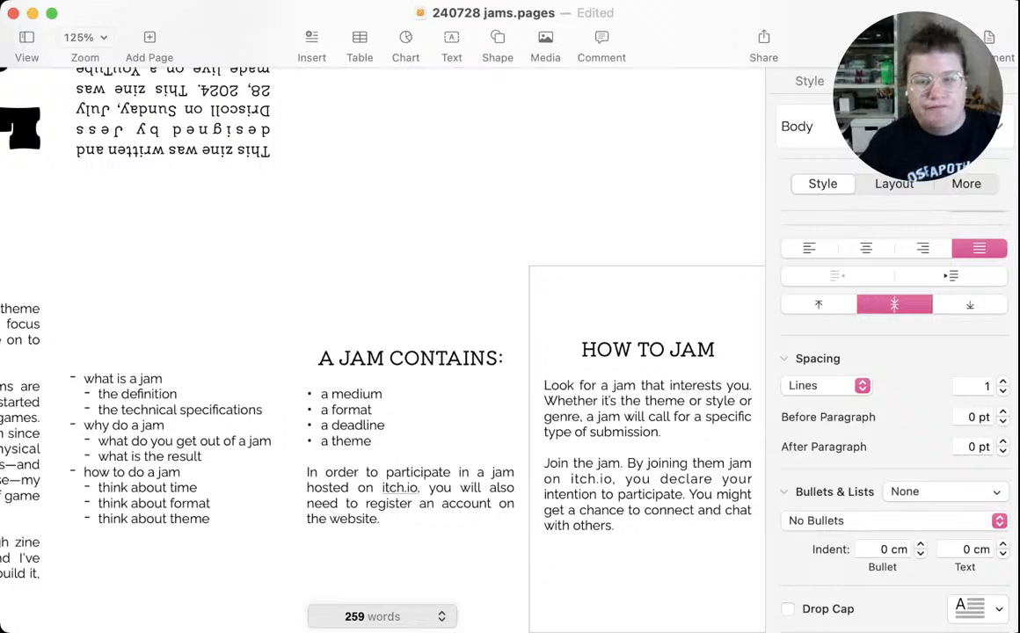
pyautogui.write('Se')
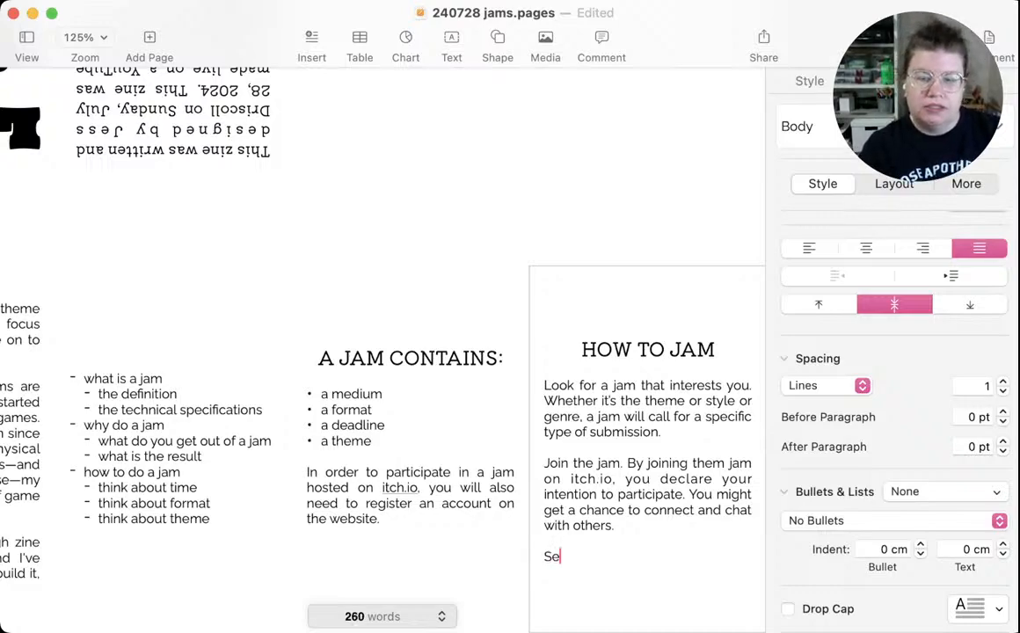
pyautogui.write('t aside time to ')
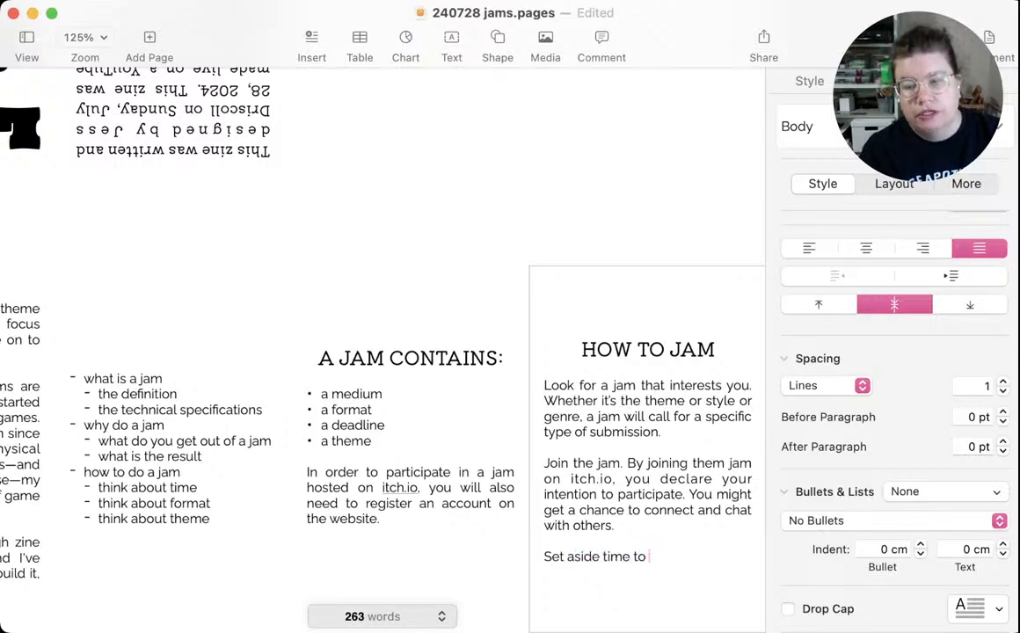
pyautogui.write('jam. ')
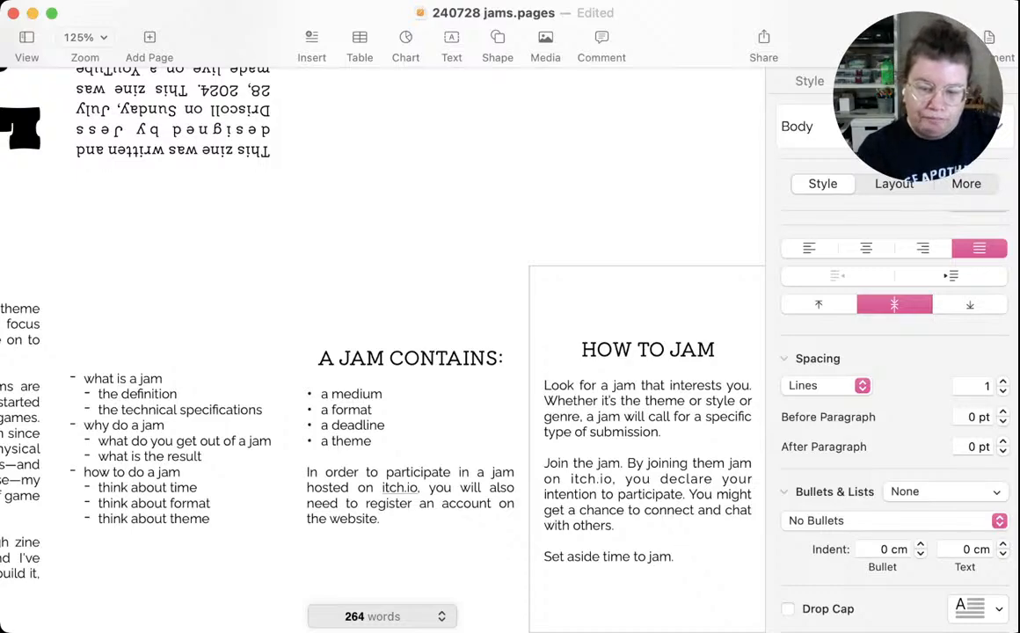
pyautogui.write('Lokk')
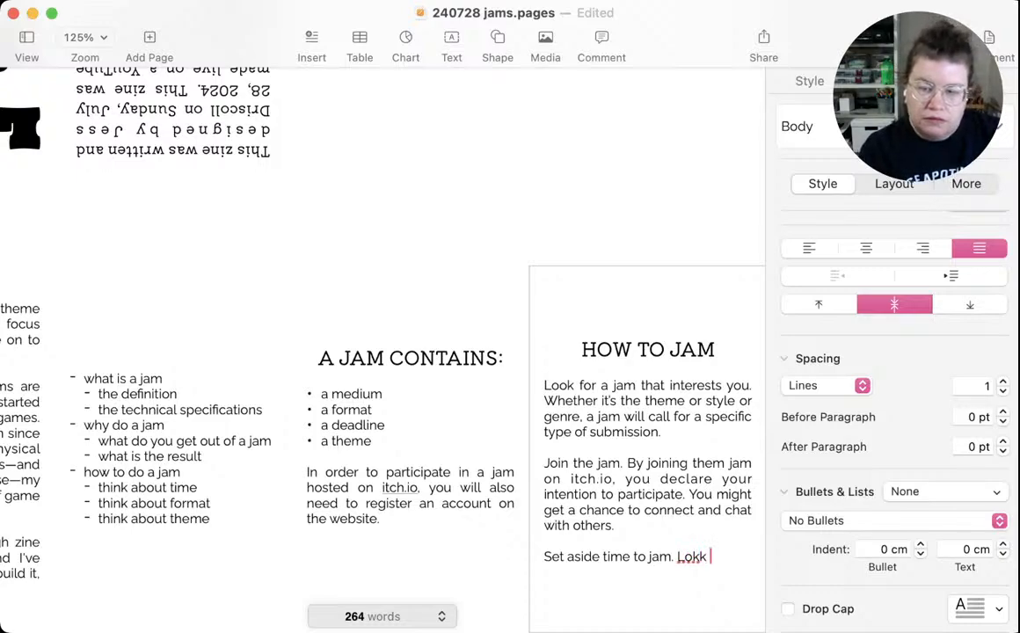
pyautogui.press('BackSpace')
pyautogui.press('BackSpace')
pyautogui.press('BackSpace')
pyautogui.write('ook at')
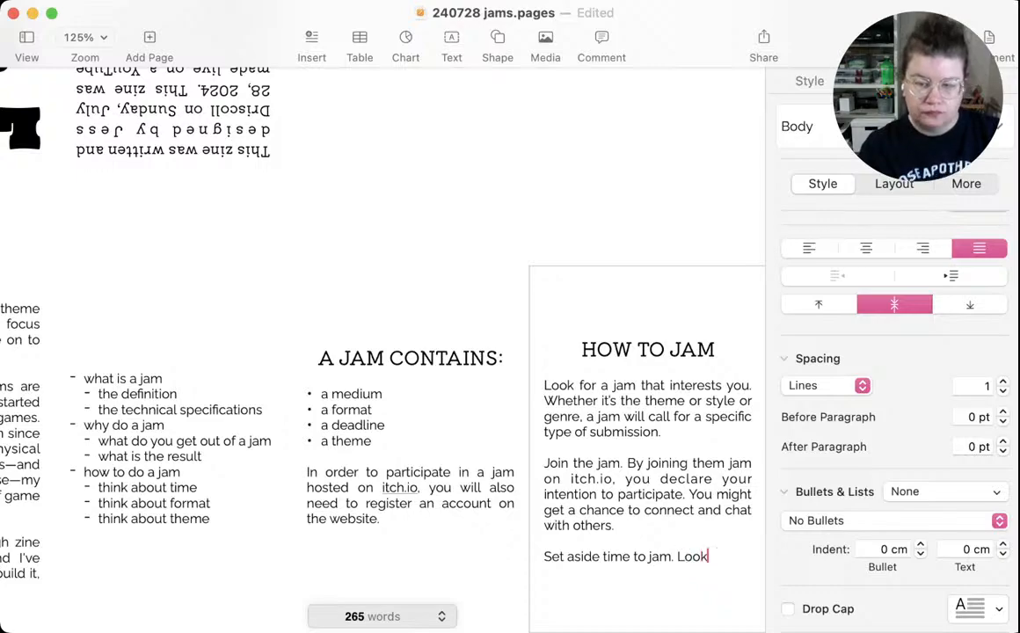
pyautogui.press('BackSpace')
pyautogui.press('BackSpace')
pyautogui.press('BackSpace')
pyautogui.press('BackSpace')
pyautogui.press('BackSpace')
pyautogui.press('BackSpace')
pyautogui.press('BackSpace')
pyautogui.press('BackSpace')
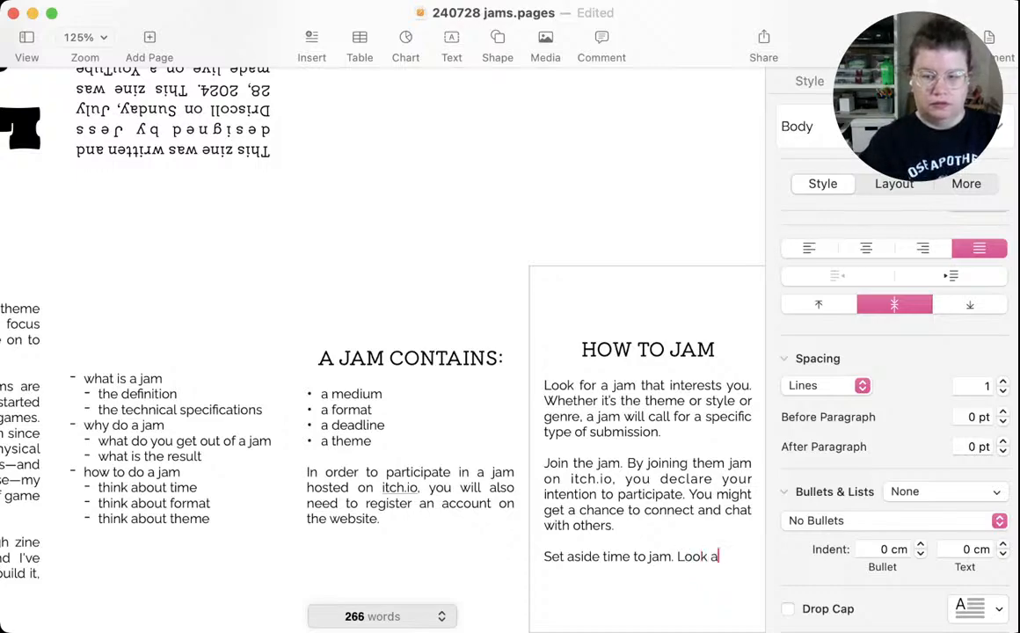
# Replace the unfinished "Look a" in the third HOW TO JAM paragraph with "Plan what you will make and estimate the time required."
pyautogui.write('Pla')
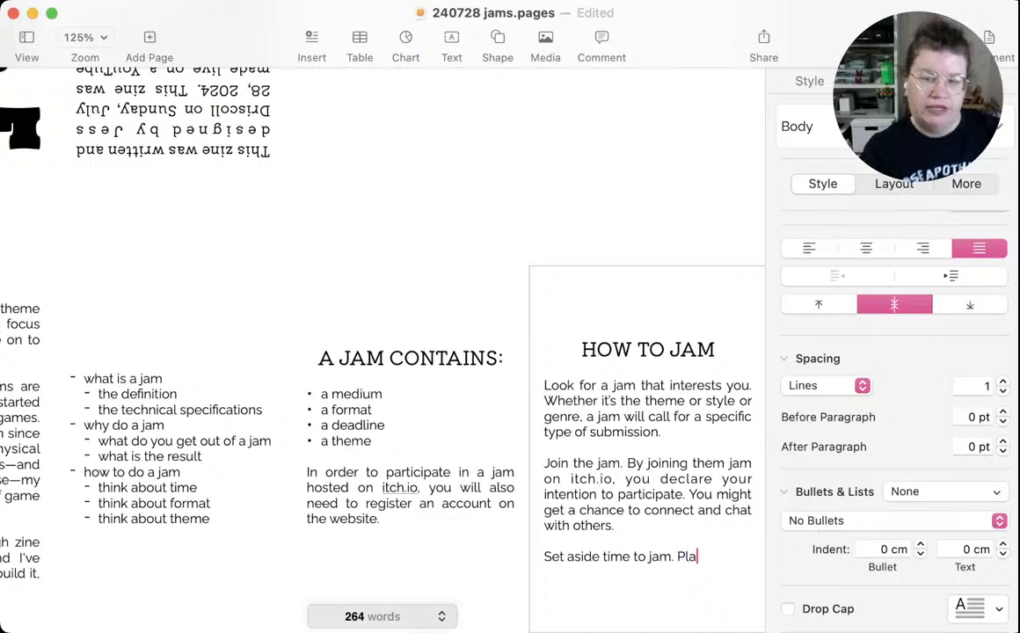
pyautogui.write('n what yo')
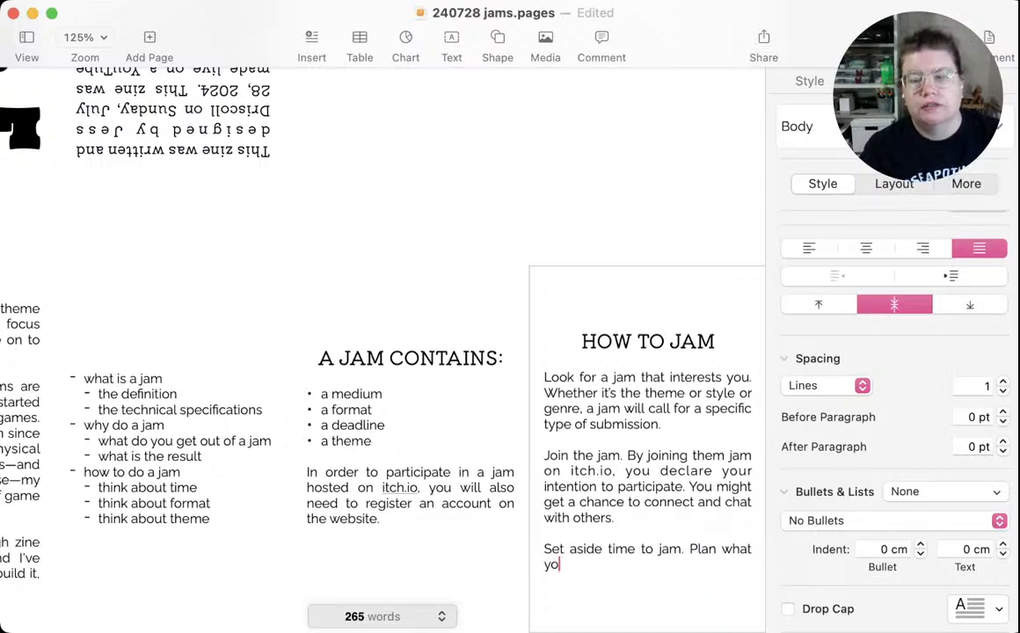
pyautogui.write('u will mak')
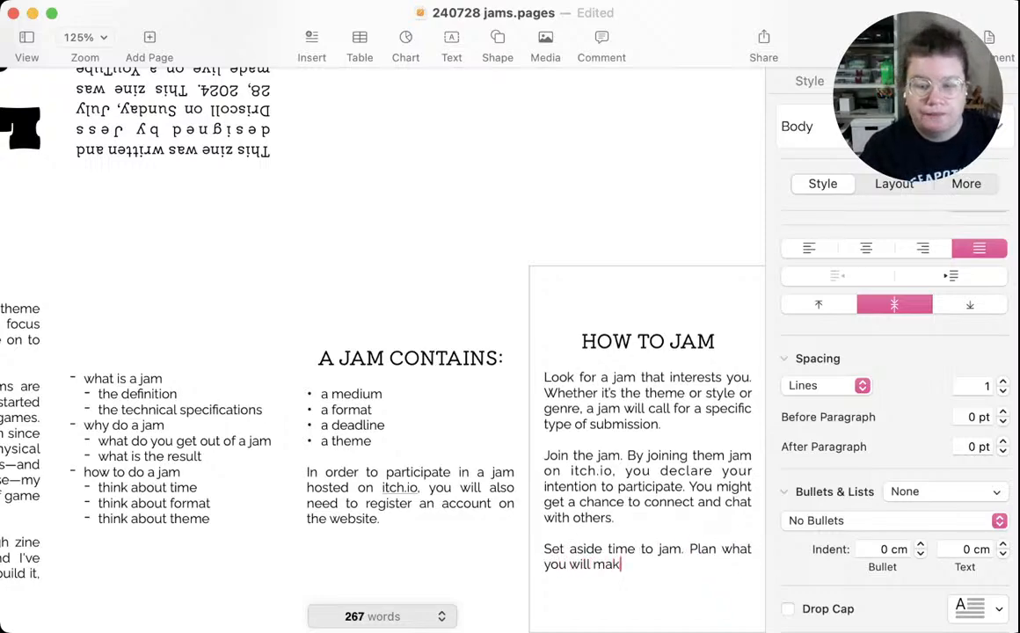
pyautogui.write('e and e')
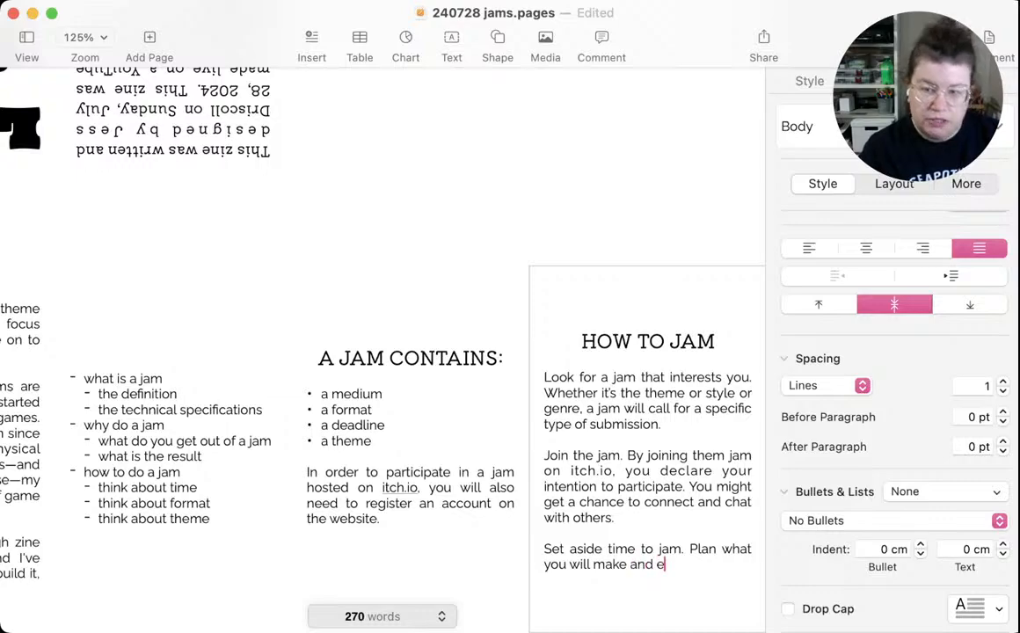
pyautogui.write('stimate the ti')
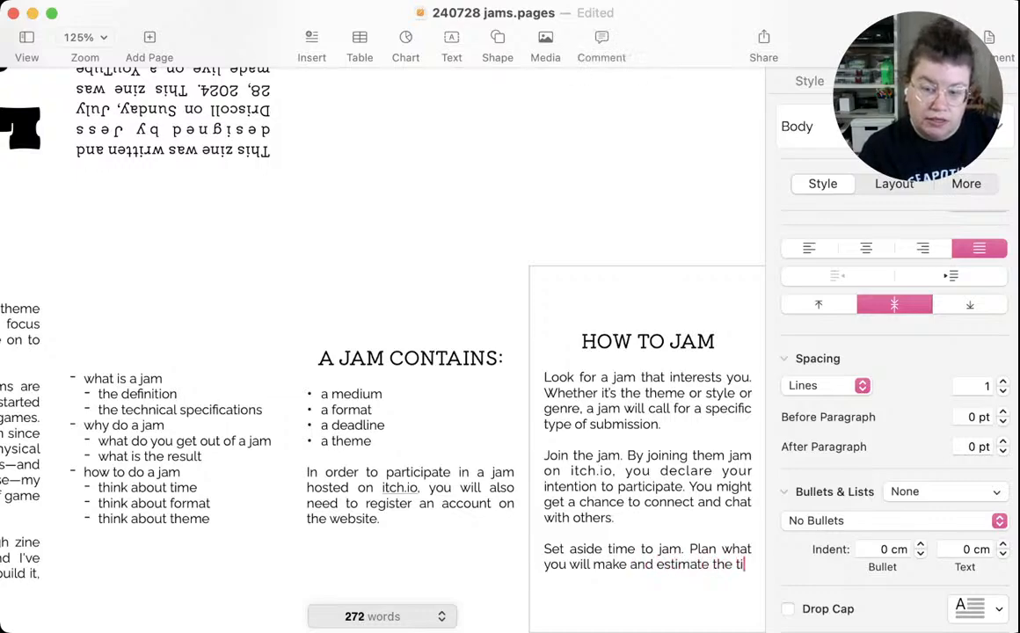
pyautogui.write('me require')
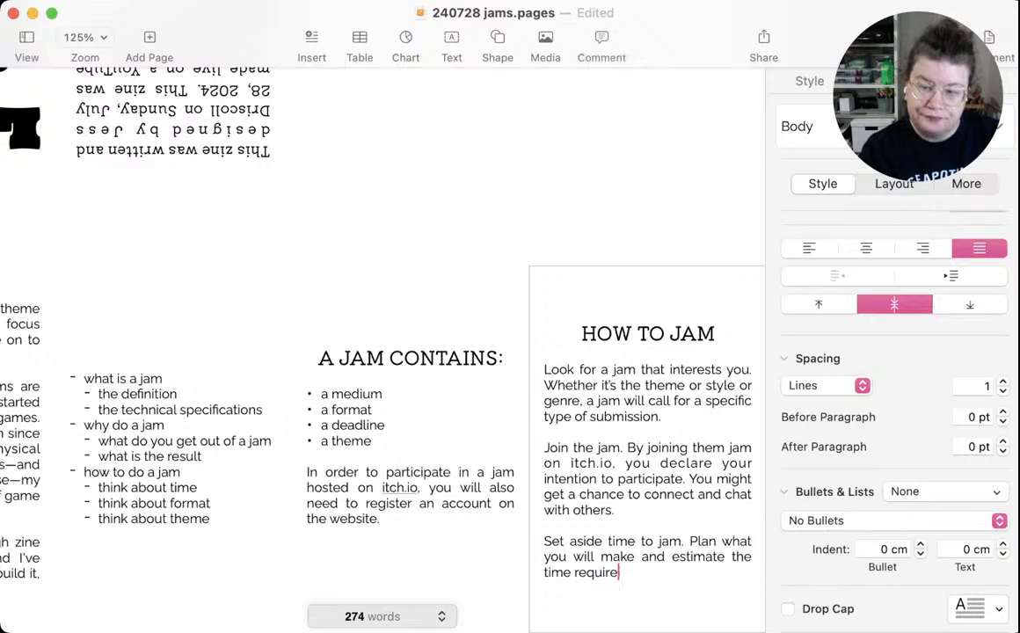
pyautogui.write('d. Put t')
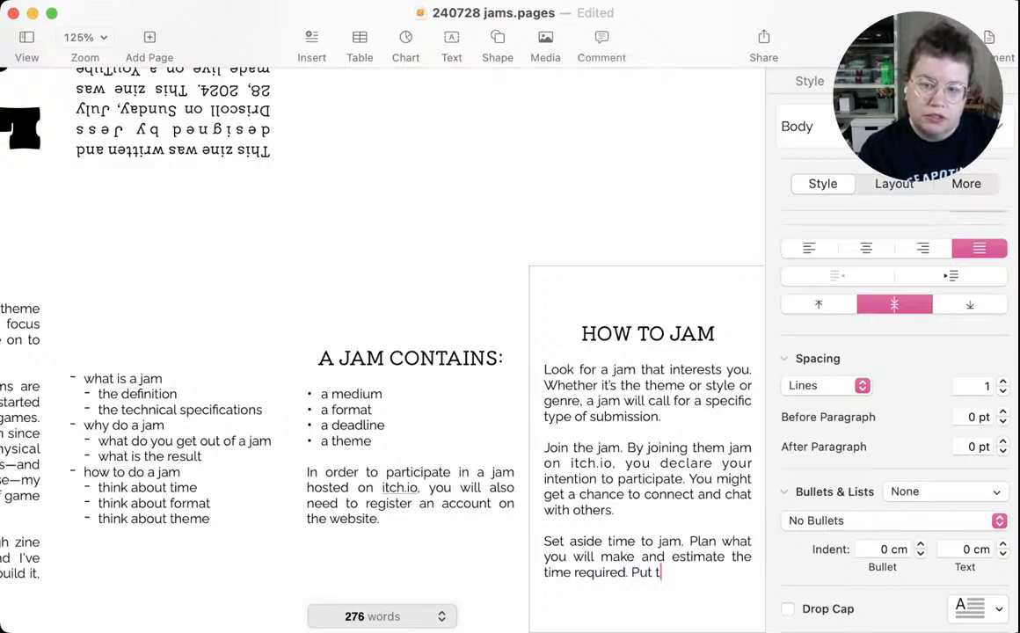
pyautogui.write('ime into you')
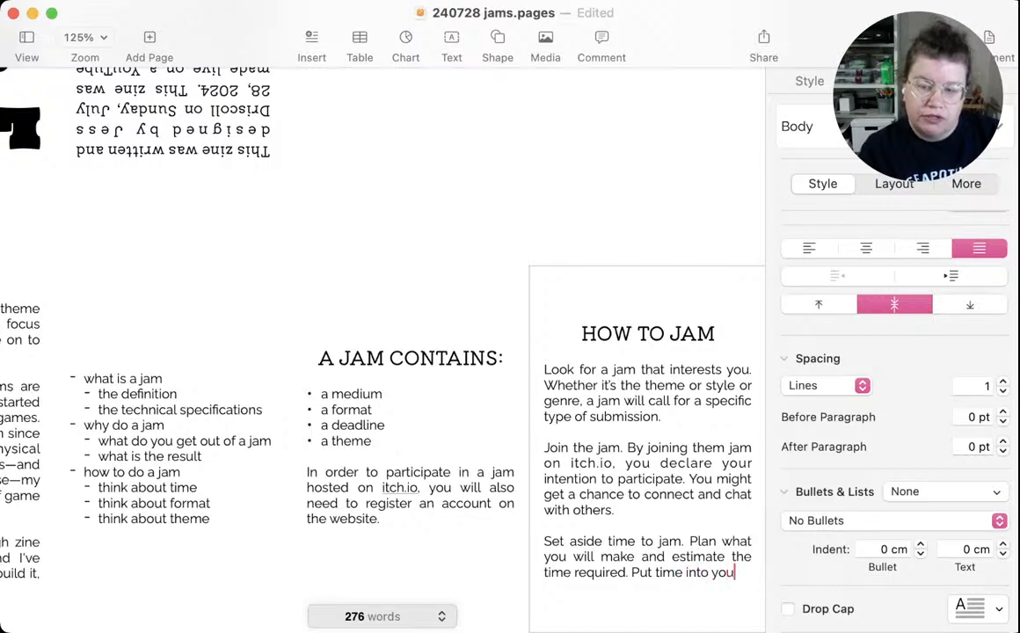
pyautogui.write('r schedul')
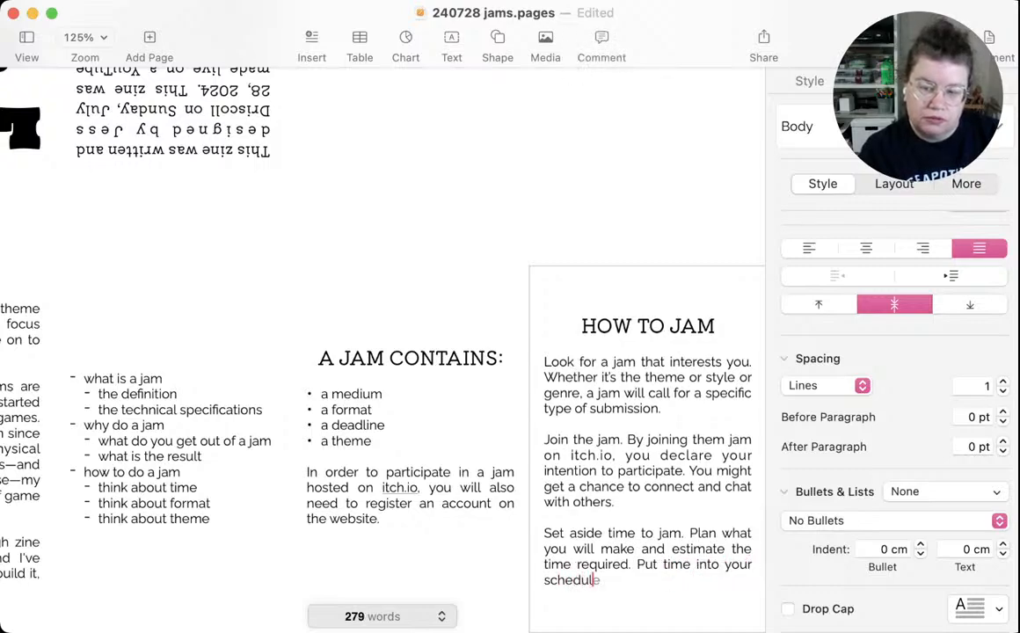
pyautogui.write('e to ensure')
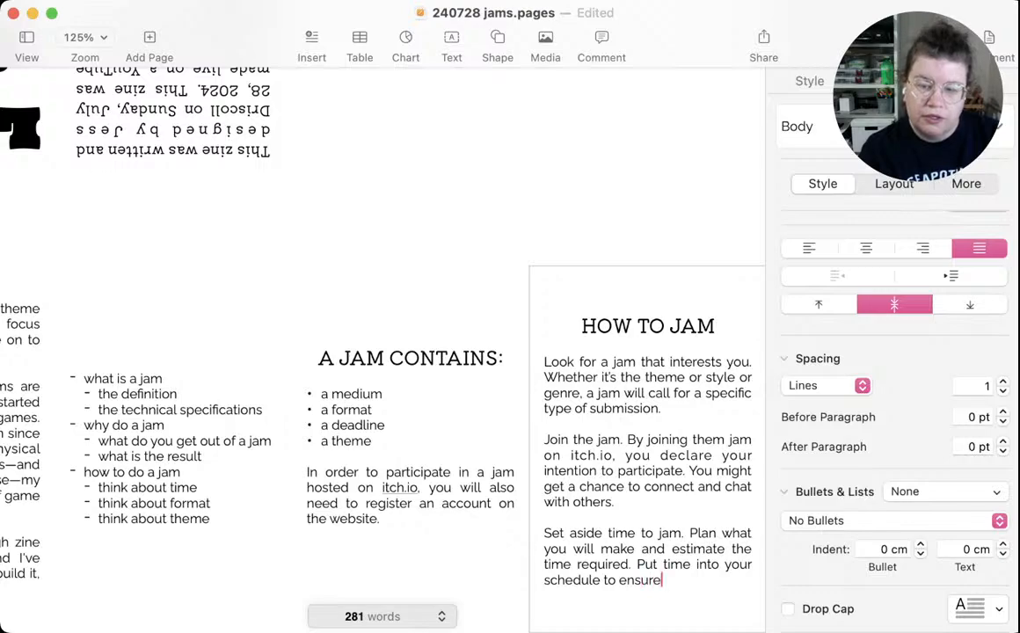
pyautogui.write(' you meet the j')
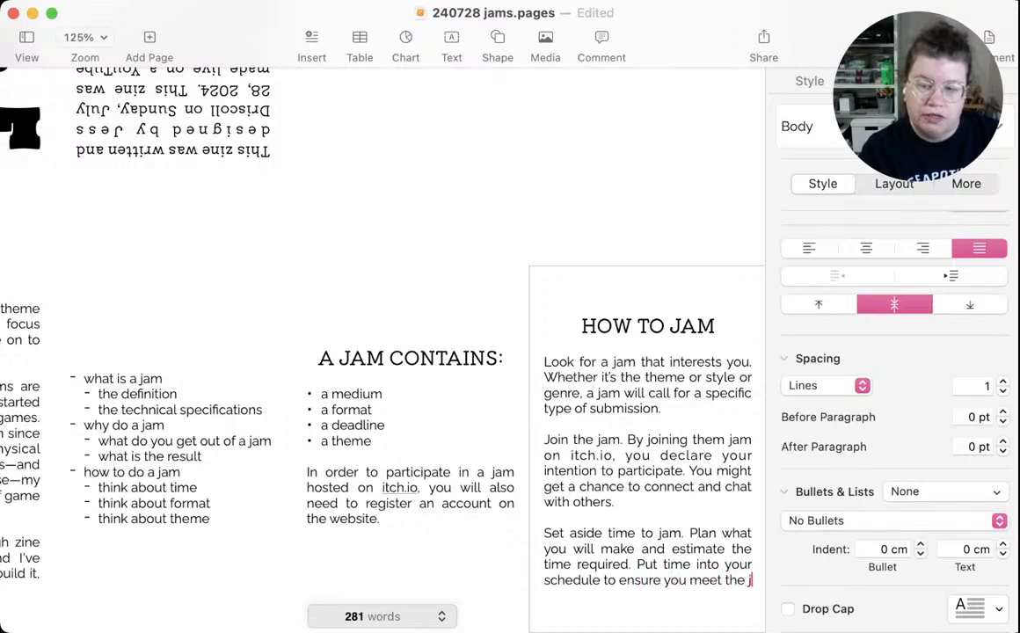
pyautogui.write("am's deadlin")
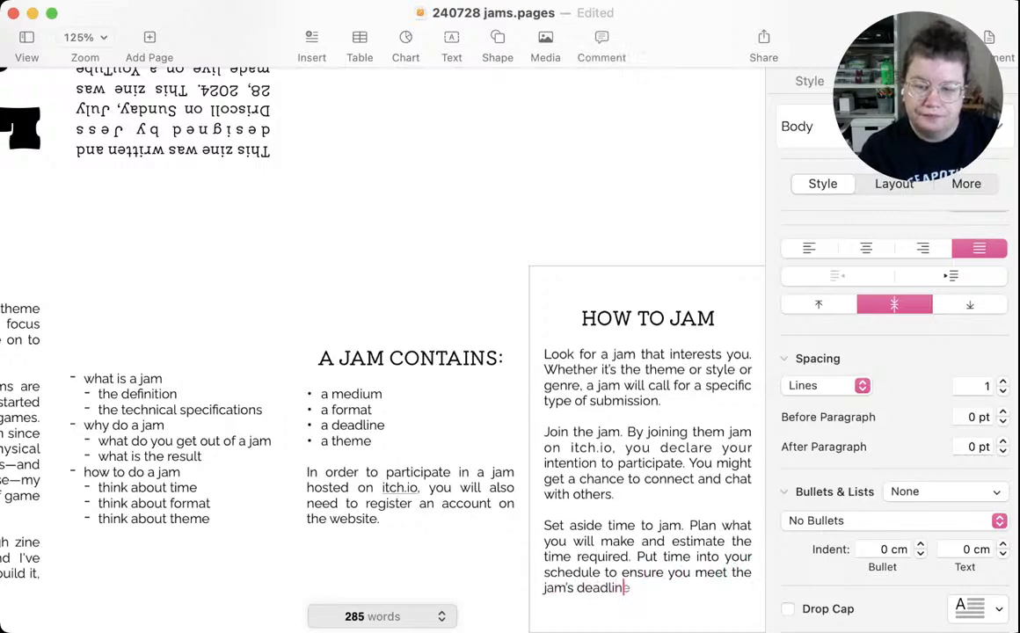
pyautogui.write('e.')
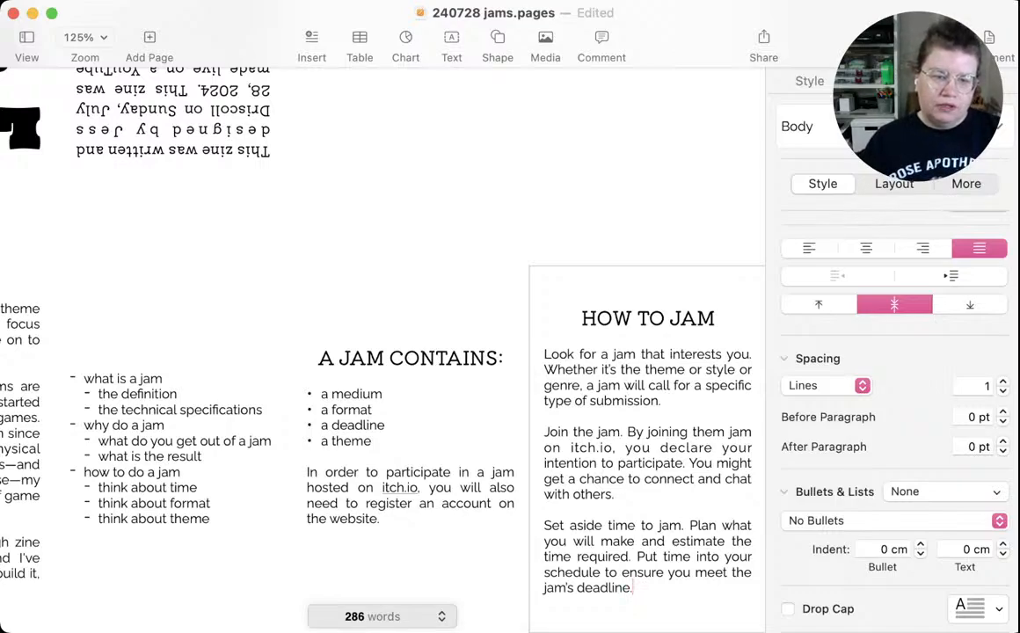
# Write the title "WHY TO JAM" in the Heading style in the empty upside-down panel above HOW TO JAM
pyautogui.click(173, 448)
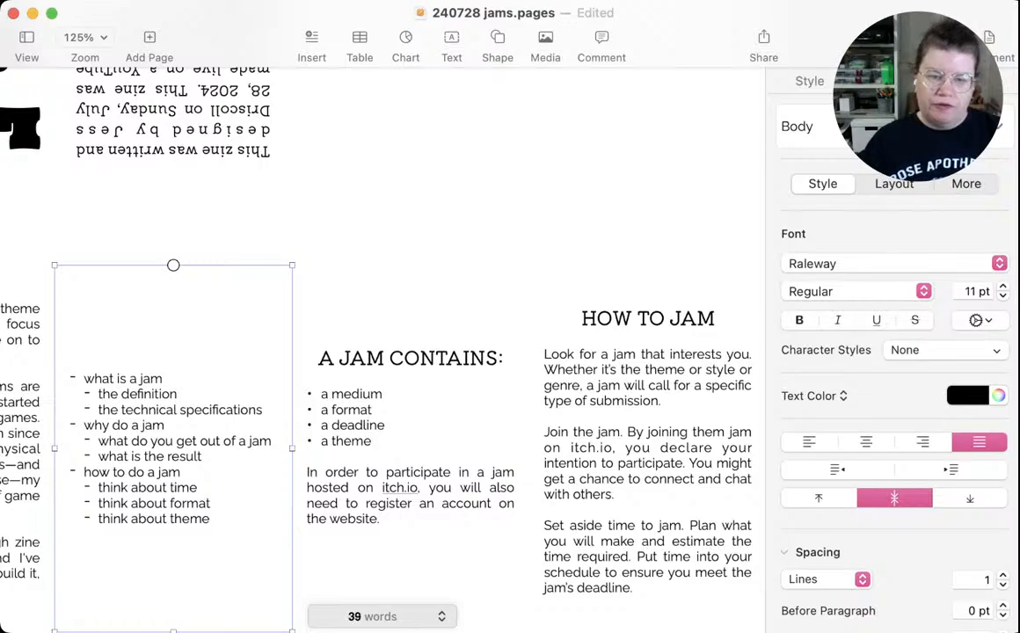
pyautogui.click(648, 167)
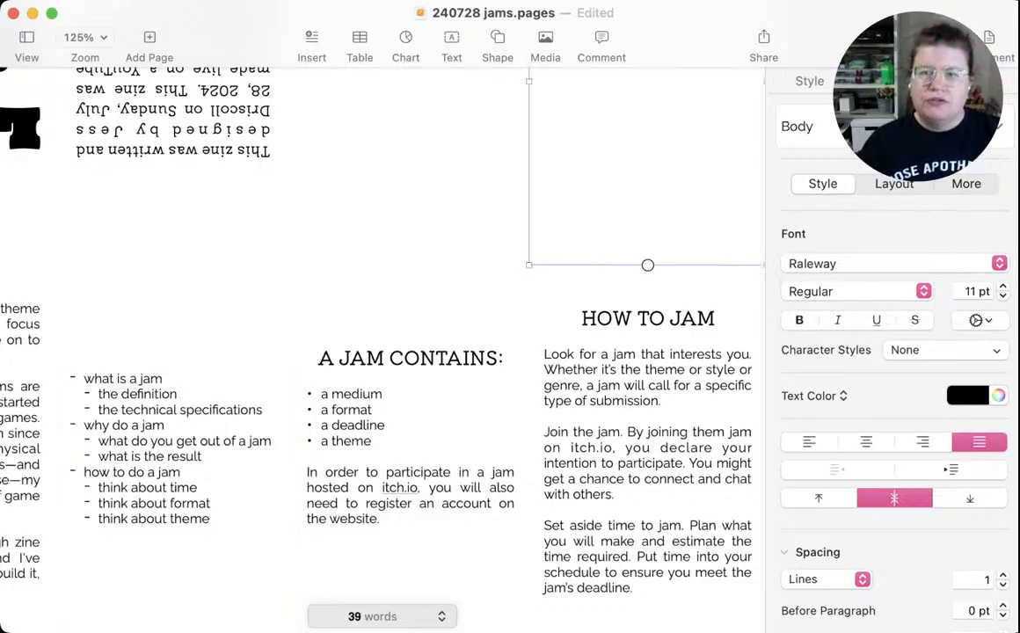
pyautogui.scroll(4, 648, 167)
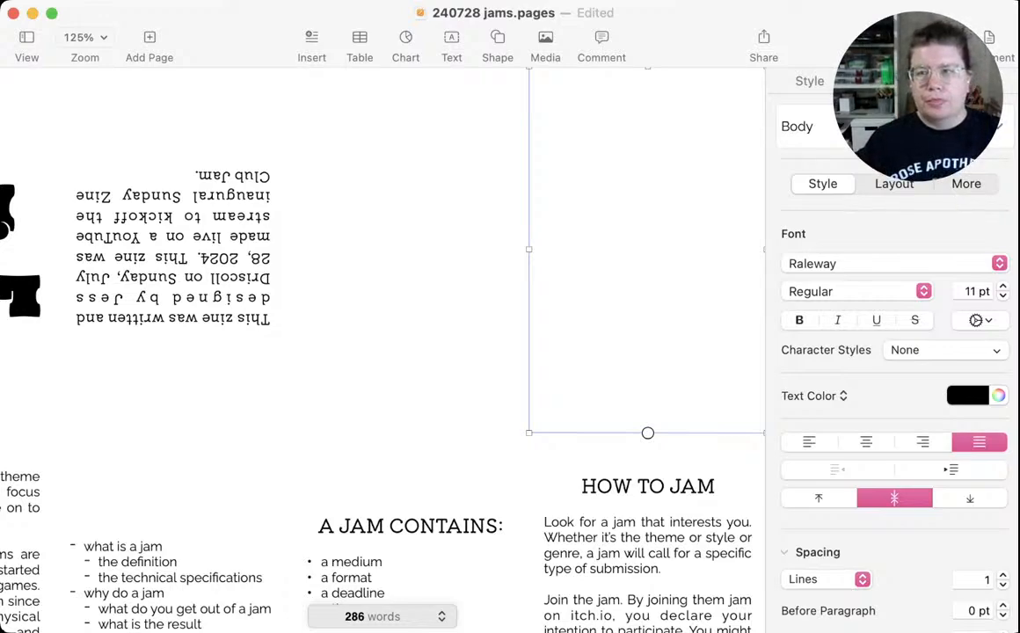
pyautogui.click(752, 250)
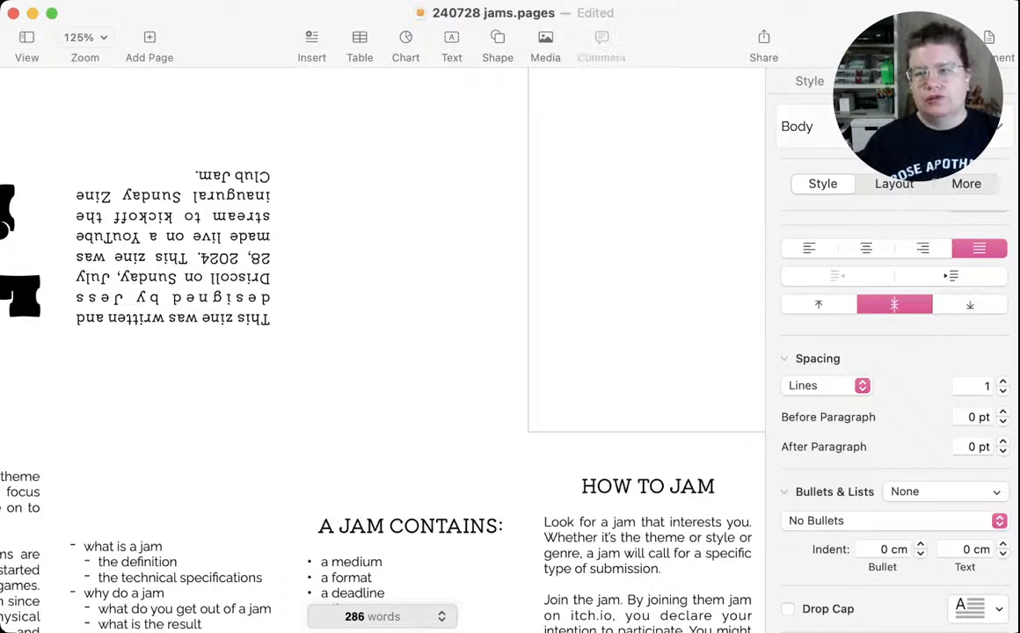
pyautogui.press('F1')
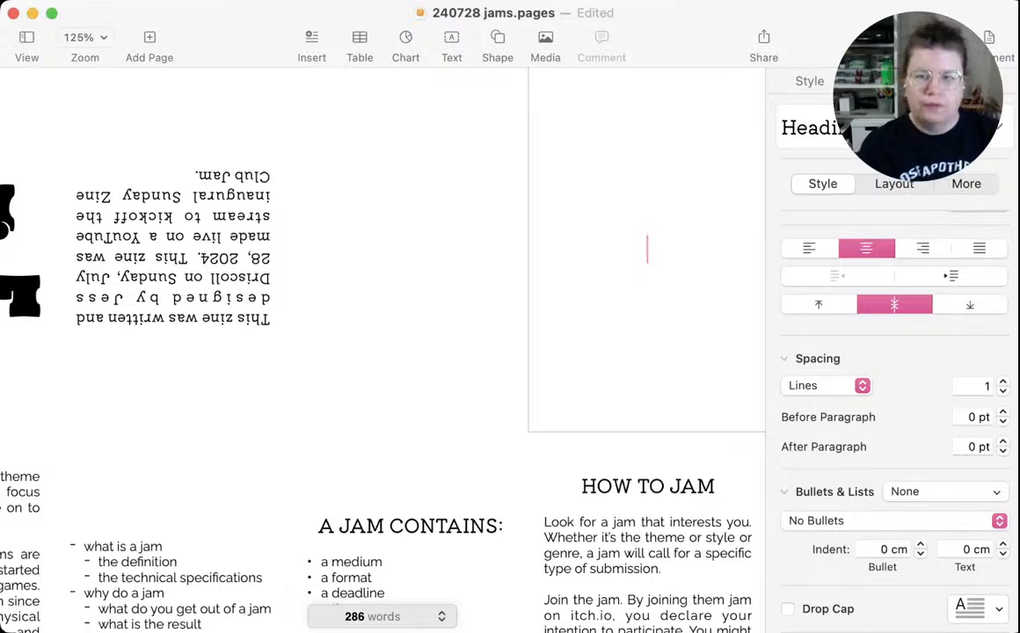
pyautogui.write('W')
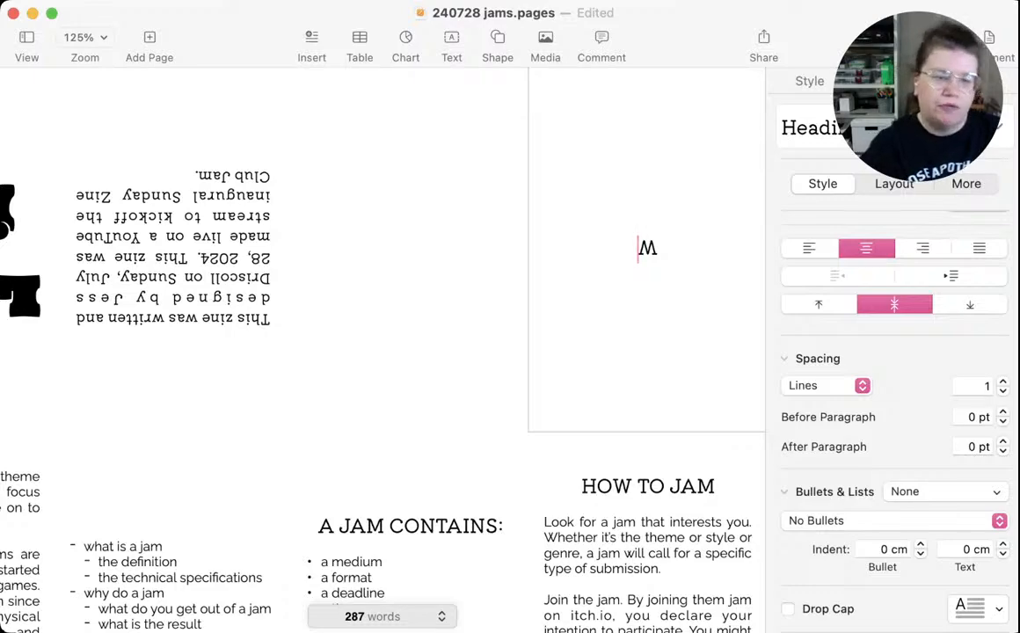
pyautogui.write('H')
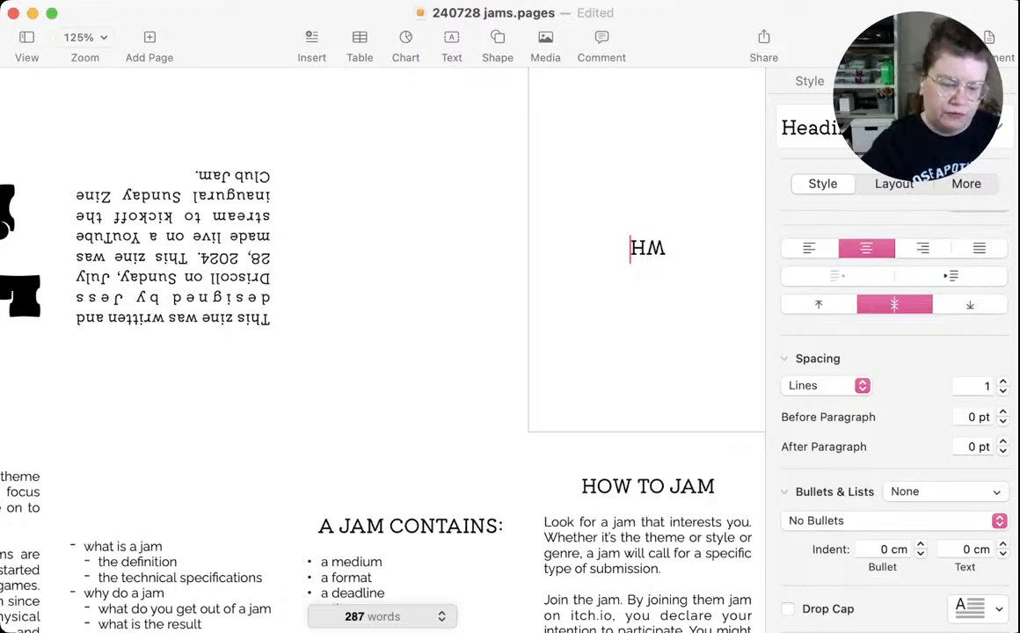
pyautogui.write('Y TO JAM')
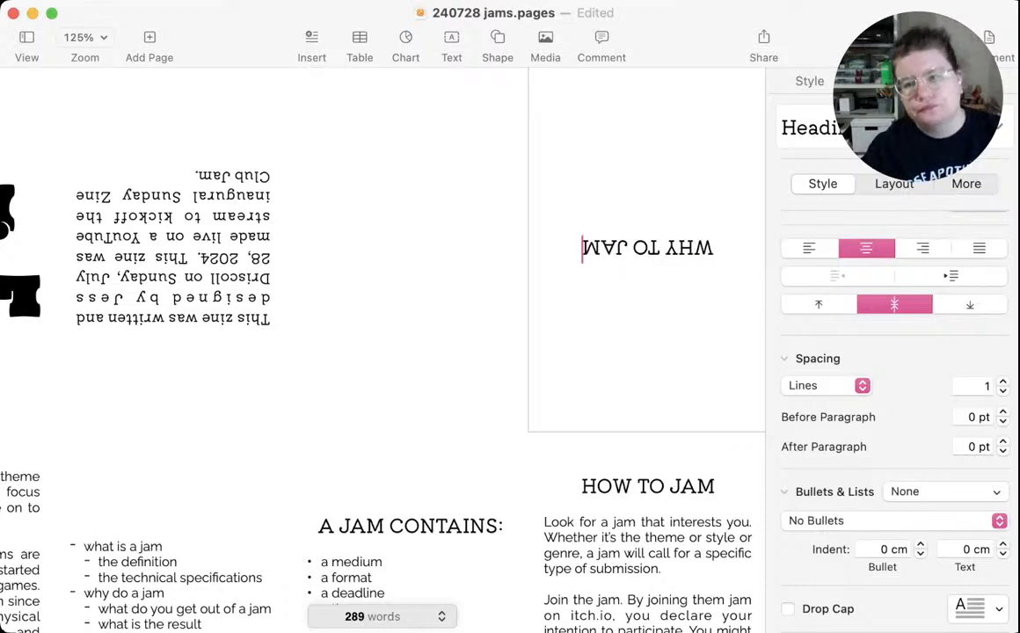
# Below the WHY TO JAM heading, write the body sentence "A jam is about community."
pyautogui.press('Return')
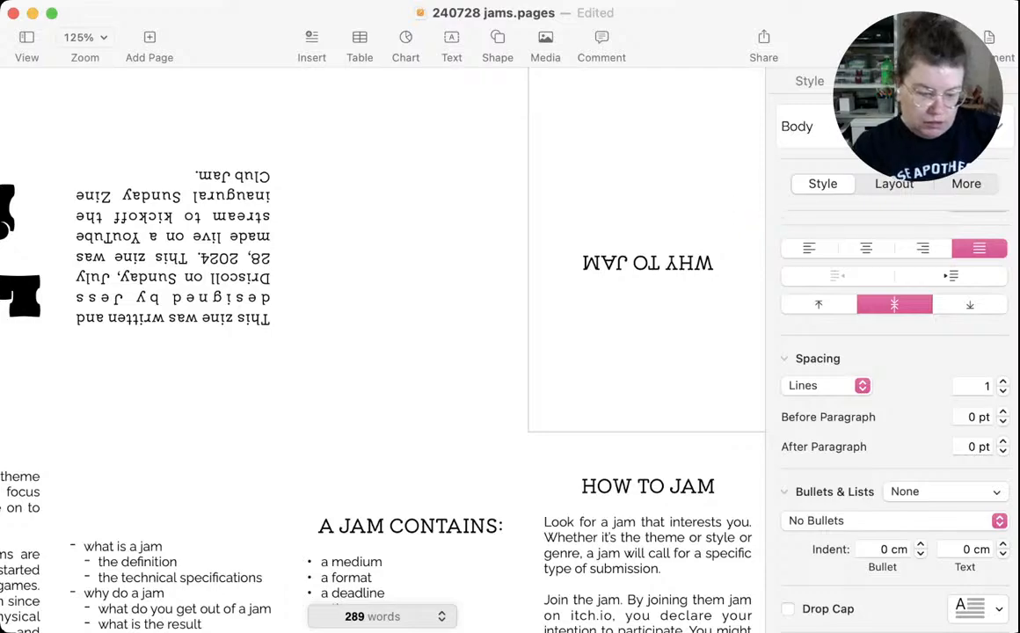
pyautogui.write('A ja')
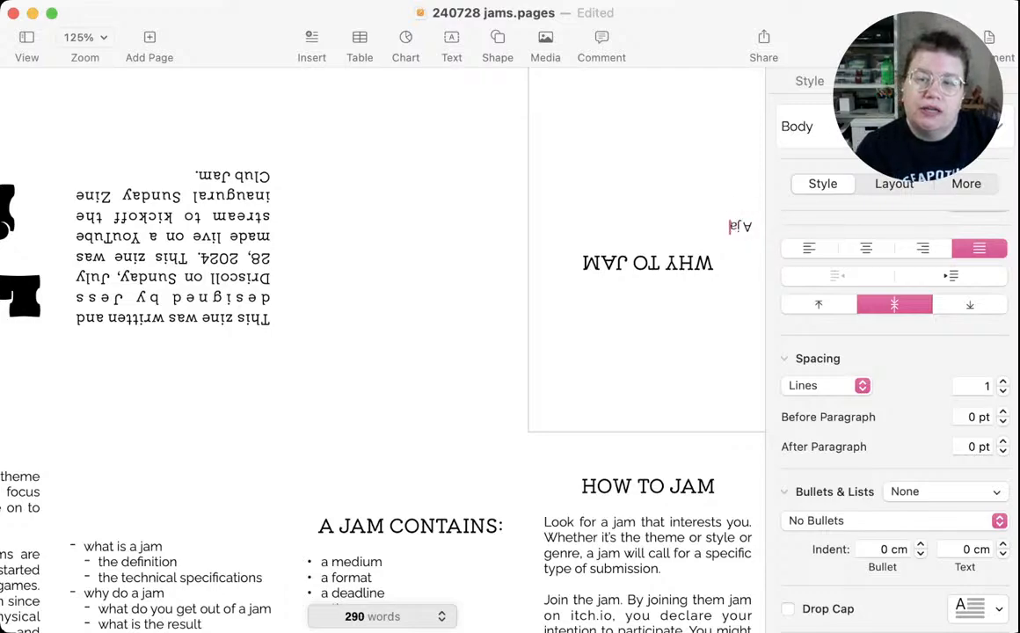
pyautogui.write('m is about')
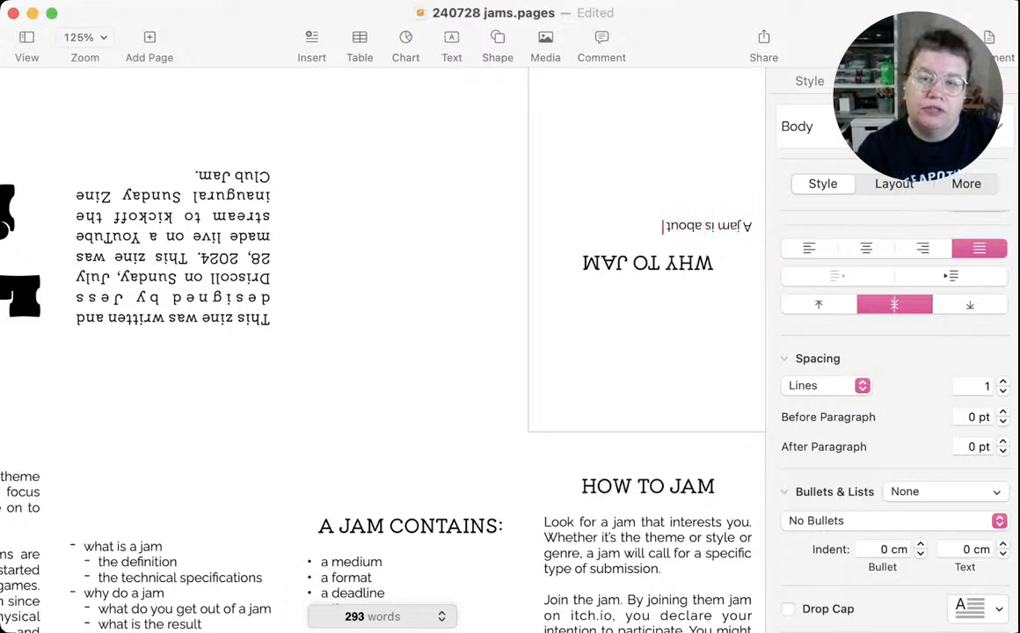
pyautogui.write(' commenity')
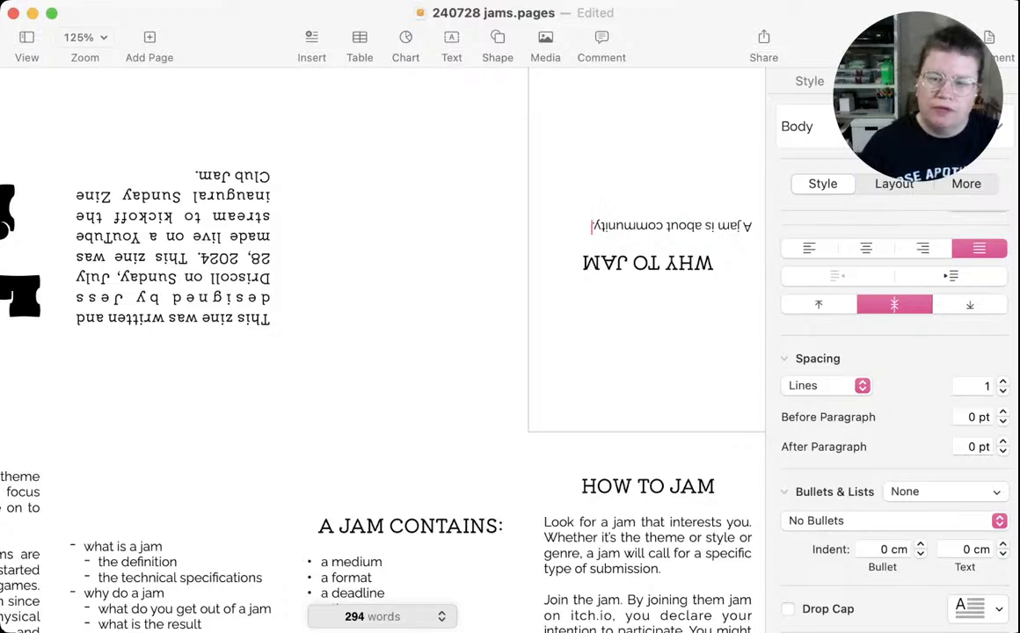
pyautogui.scroll(-4, 646, 396)
pyautogui.click(673, 396)
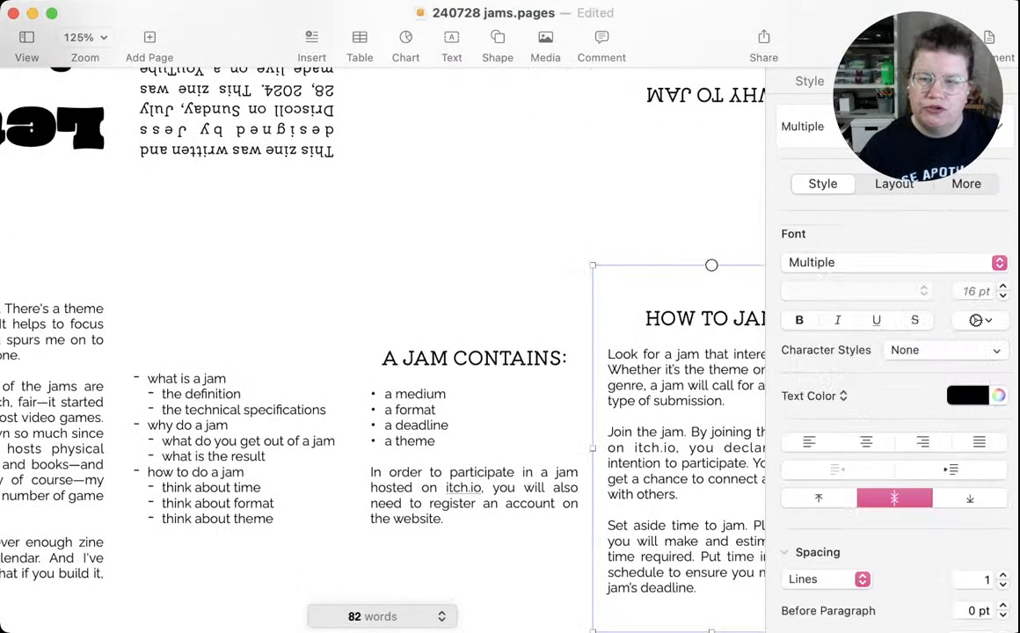
pyautogui.hscroll(2, 673, 396)
pyautogui.scroll(4, 646, 264)
# After one blank line in the WHY TO JAM panel, add the sentence "A jam is about challenge."
pyautogui.click(651, 246)
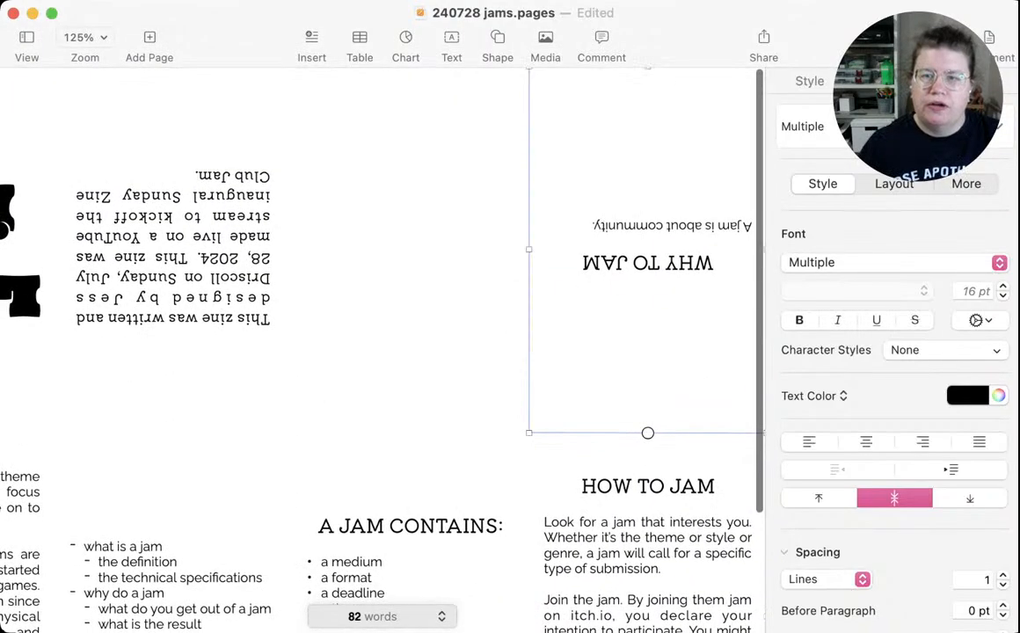
pyautogui.click(593, 226)
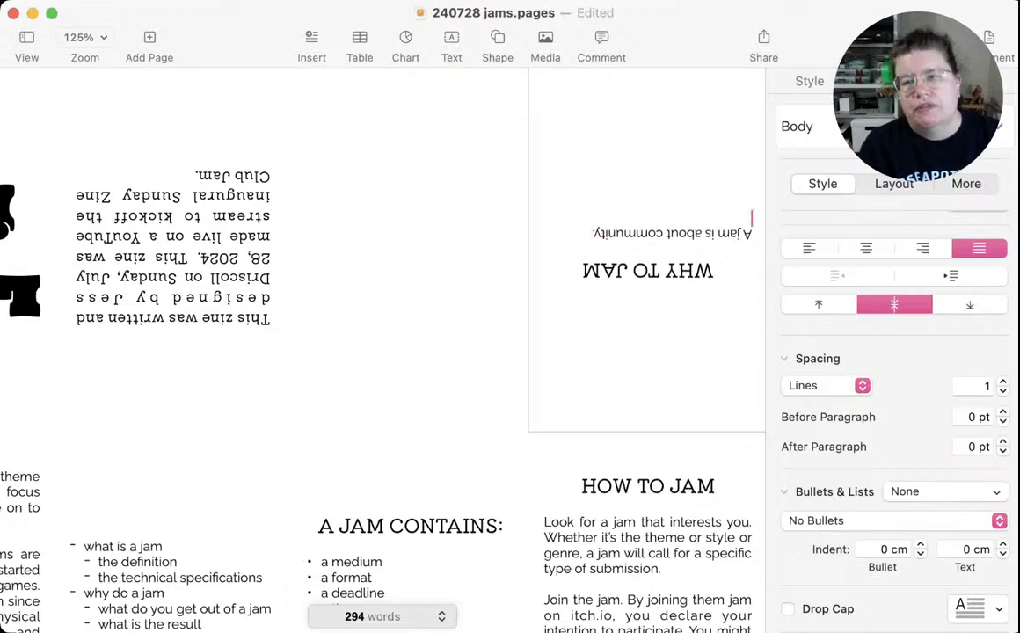
pyautogui.press('Return')
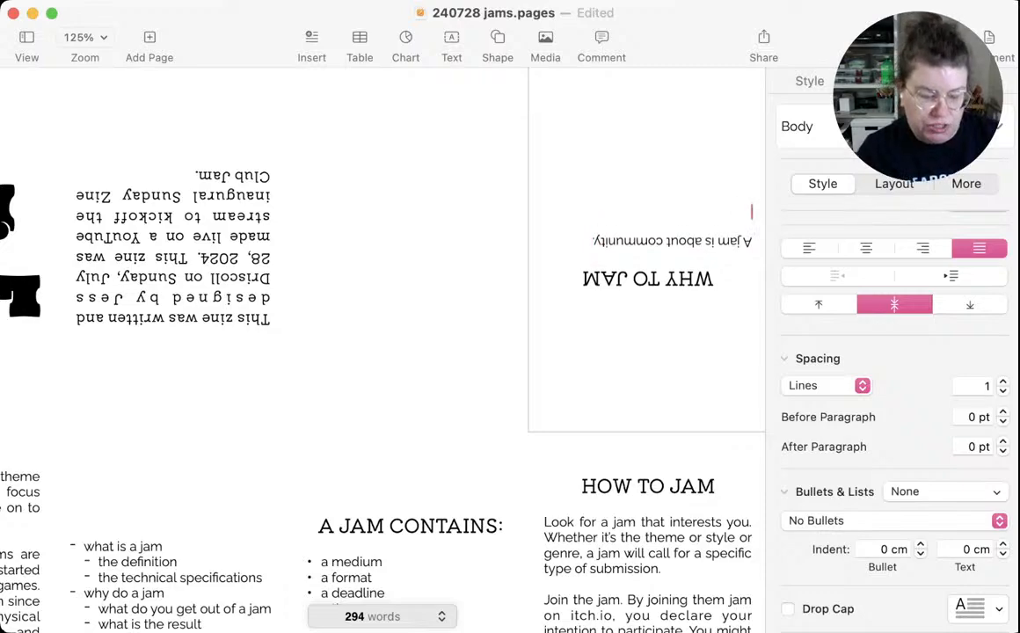
pyautogui.write('A jam is about')
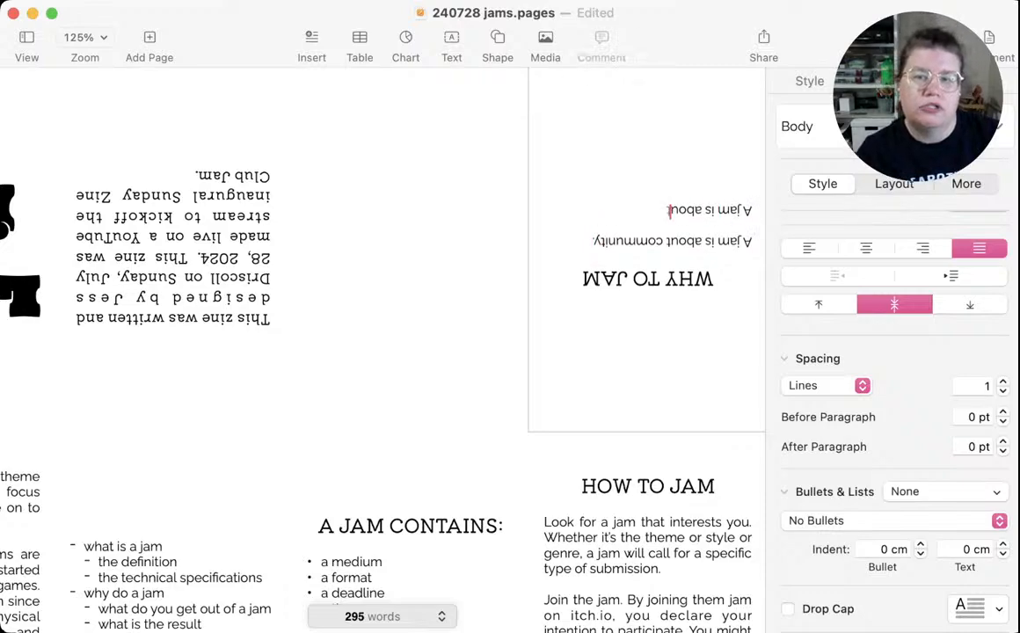
pyautogui.write(' challenging')
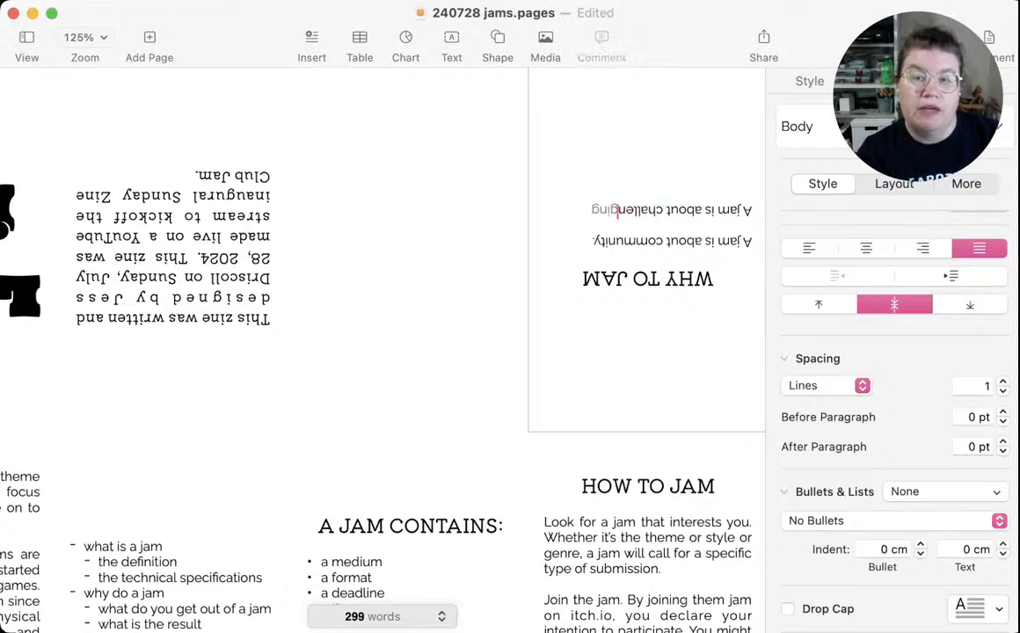
pyautogui.press('BackSpace')
pyautogui.press('BackSpace')
pyautogui.press('BackSpace')
pyautogui.write('e.')
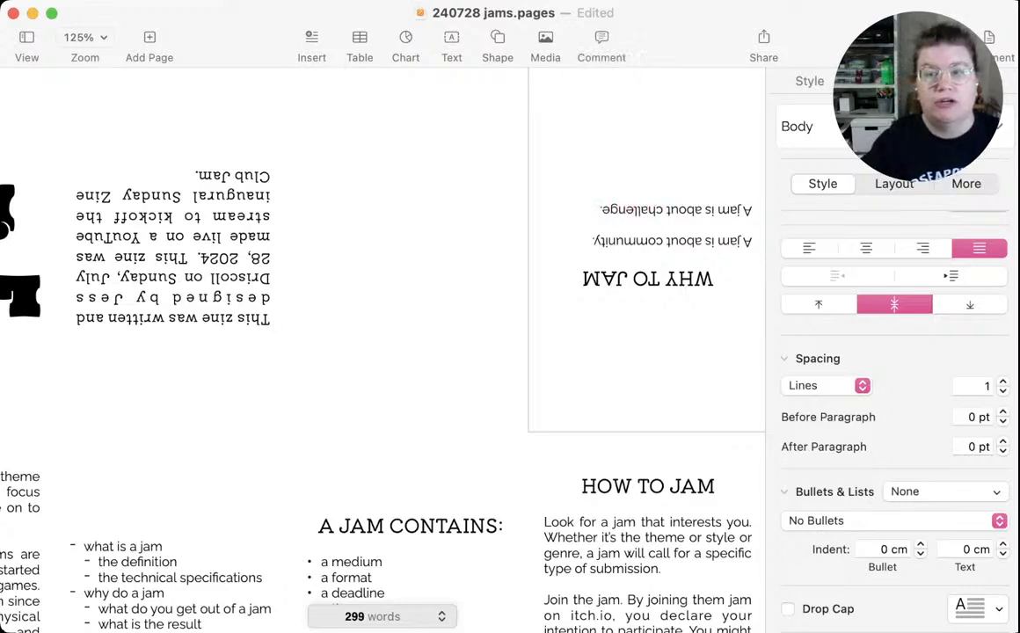
# After one blank line in the WHY TO JAM panel, add the sentence "A jam is about commitment."
pyautogui.press('Return')
pyautogui.write('A ja')
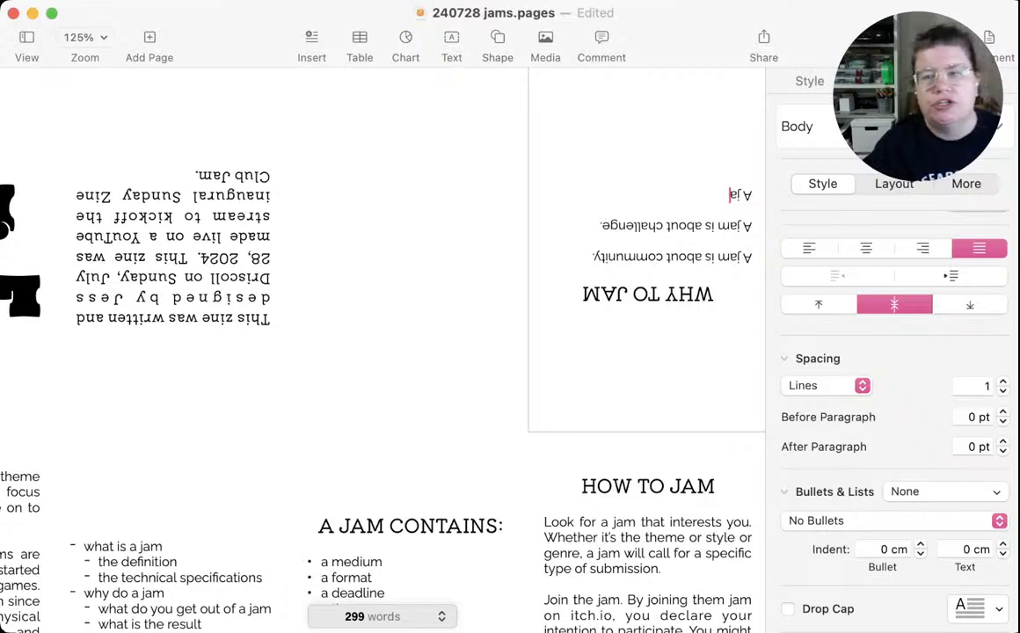
pyautogui.write('m is about')
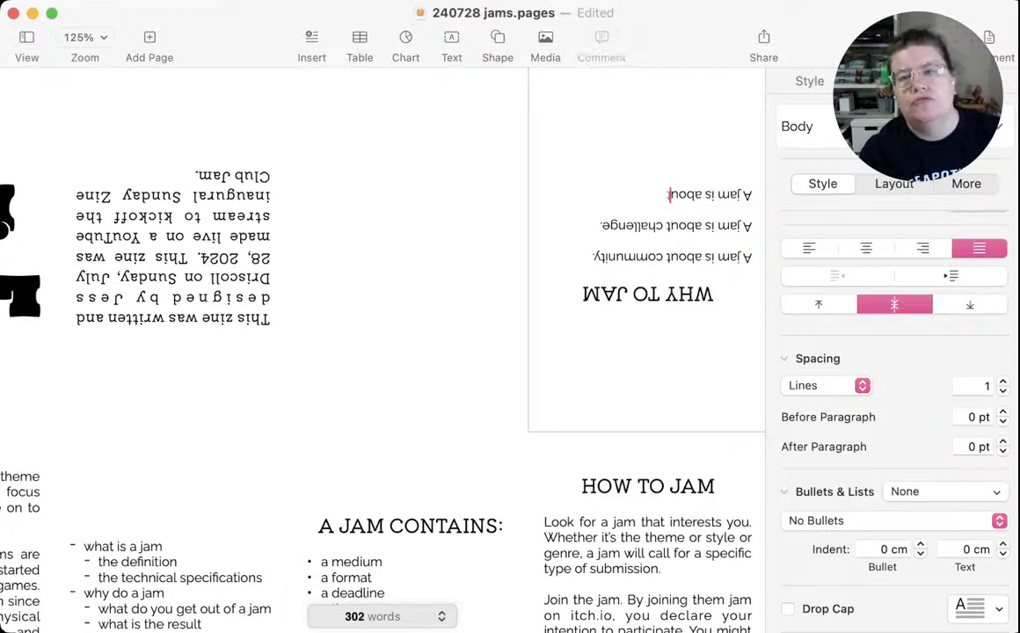
pyautogui.write(' comm')
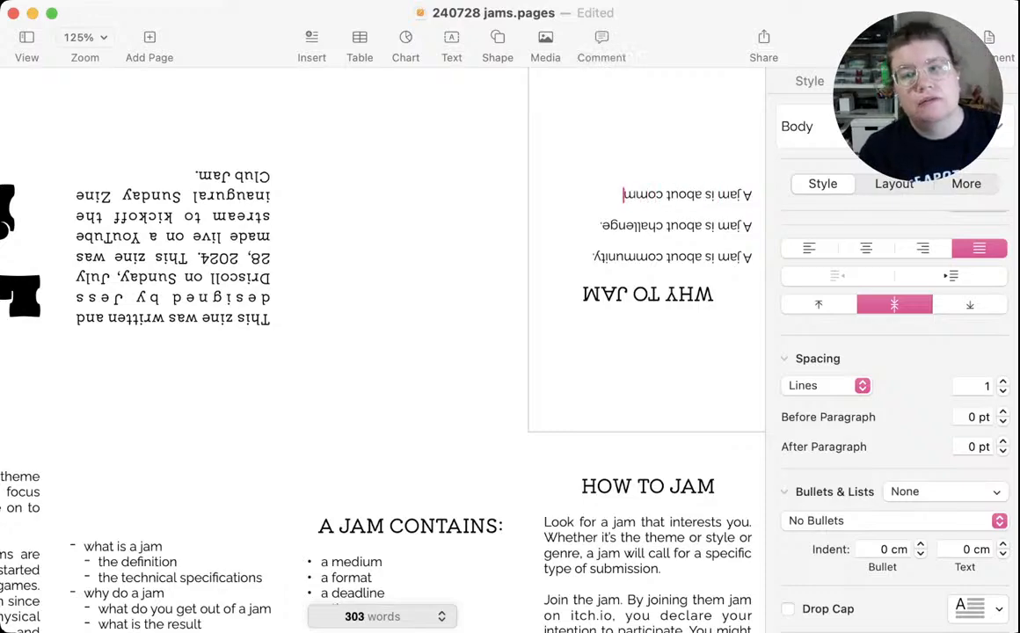
pyautogui.write('unitment')
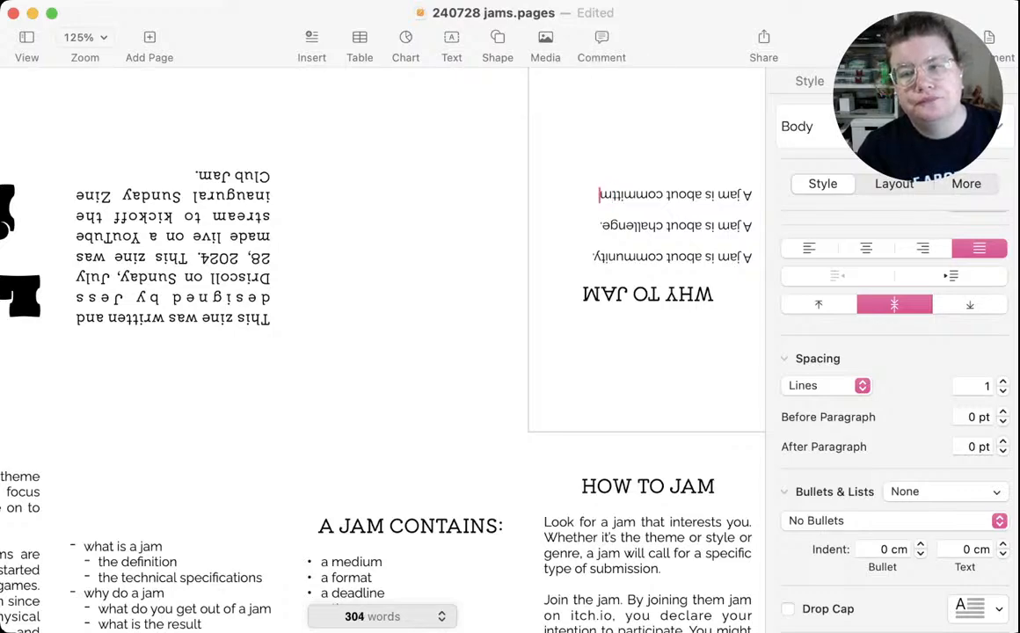
pyautogui.write('.')
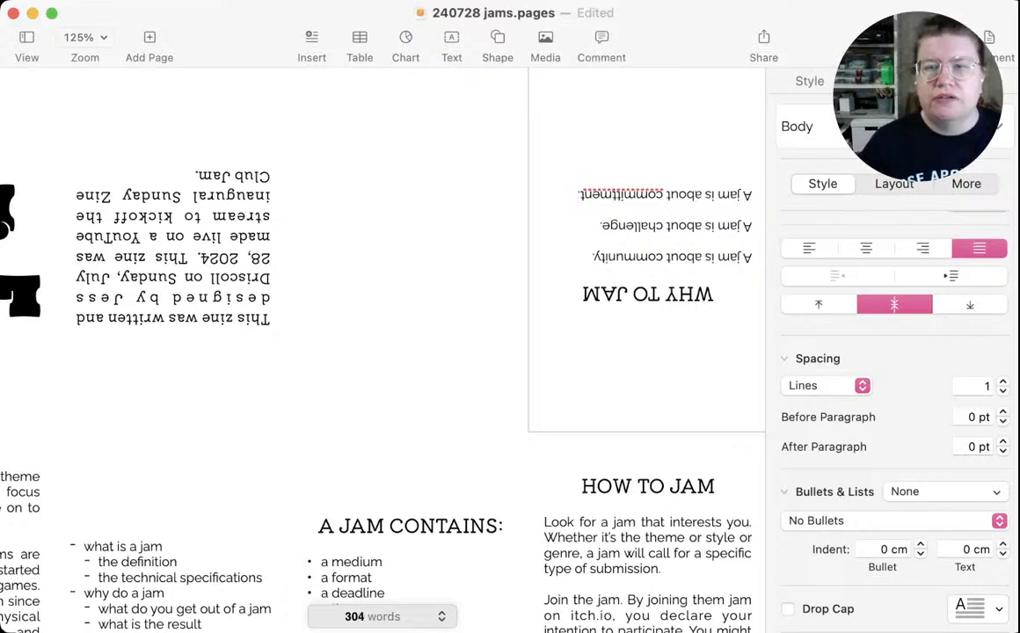
pyautogui.click(616, 195)
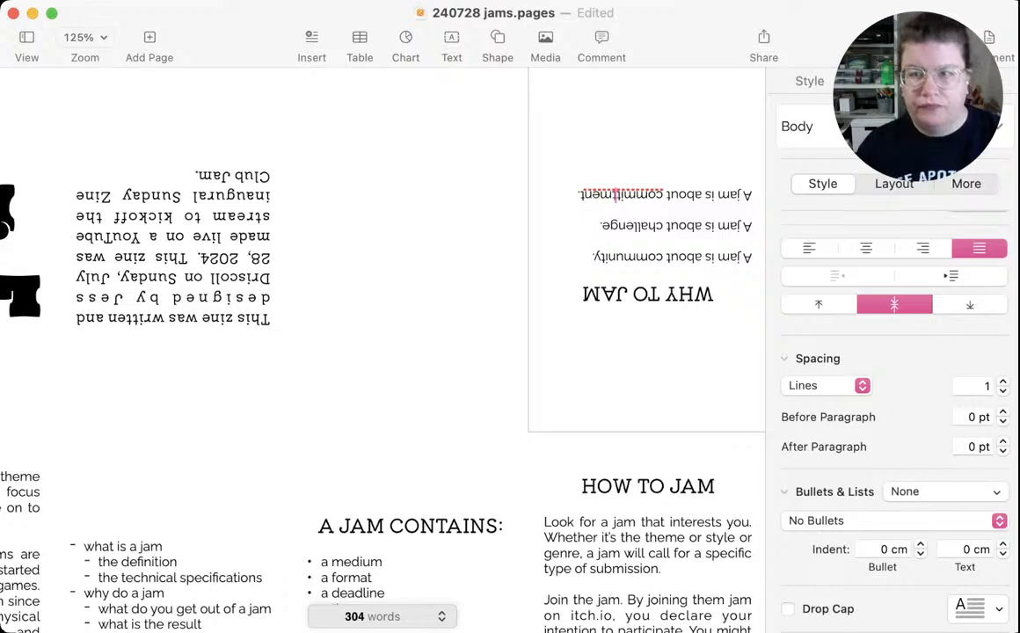
pyautogui.press('BackSpace')
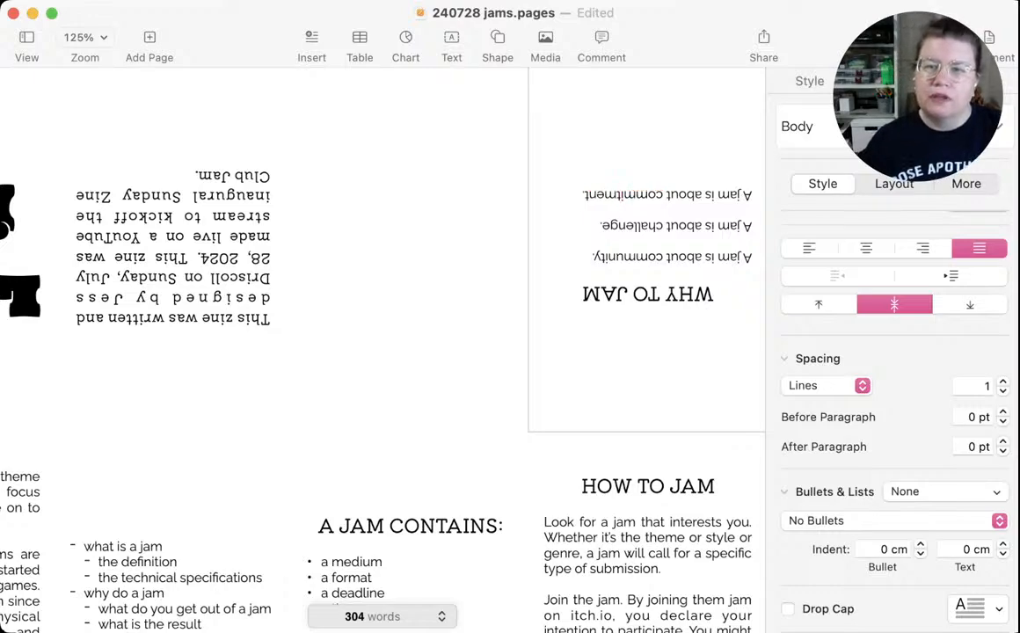
# Continue the community paragraph in the WHY TO JAM panel with "You're participating in a group, all working with a single theme."
pyautogui.click(592, 258)
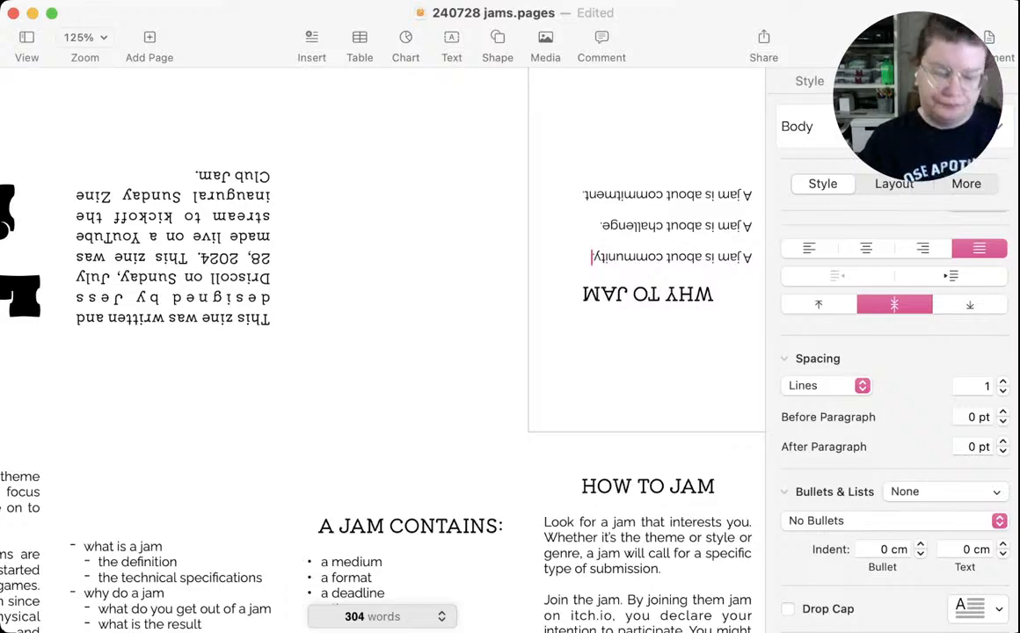
pyautogui.write('You')
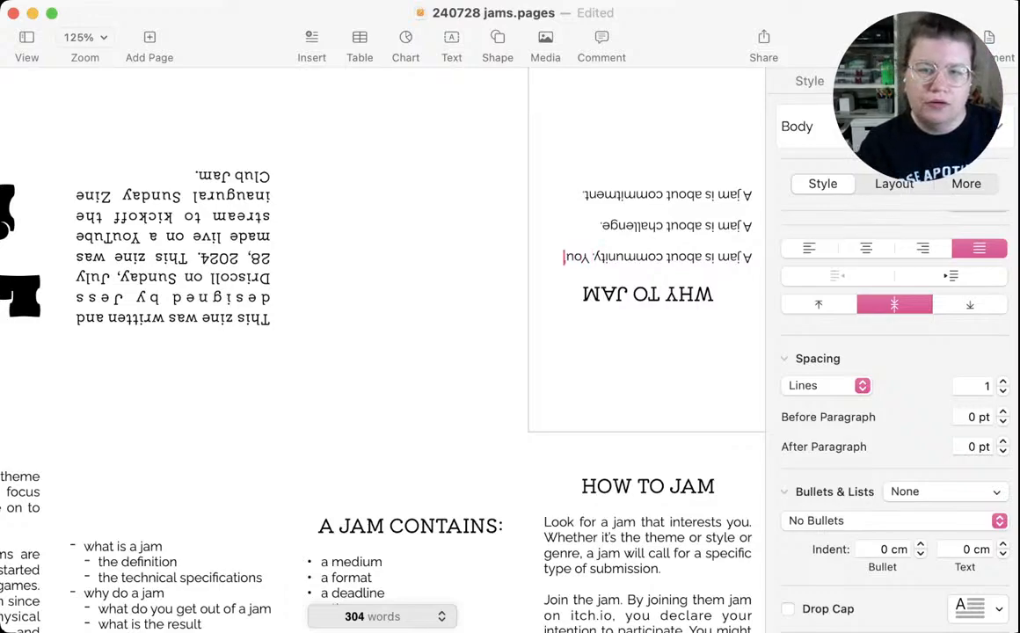
pyautogui.write("'re parti")
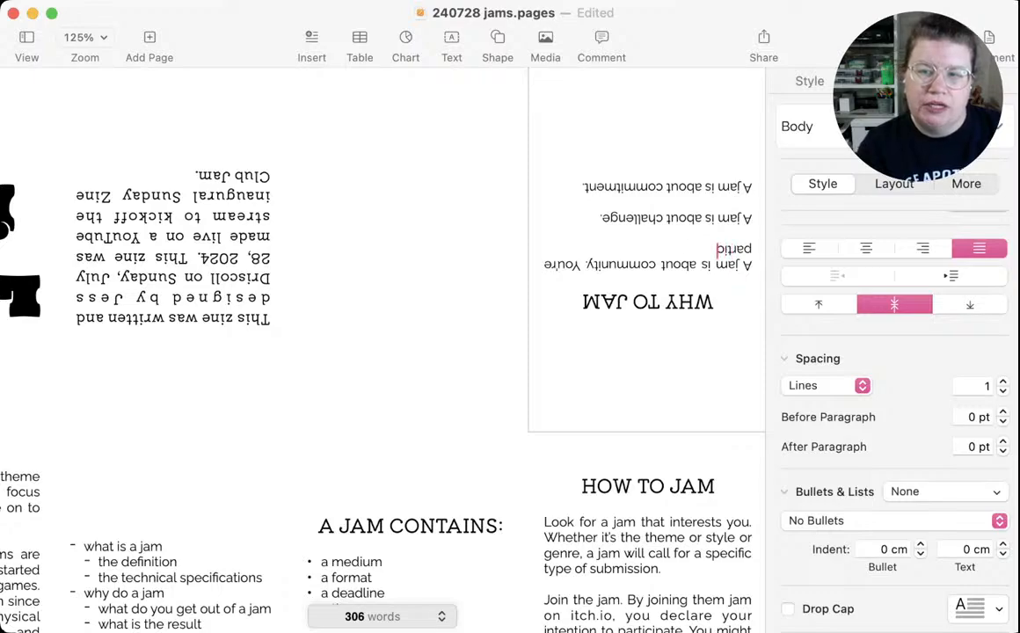
pyautogui.write('cipating')
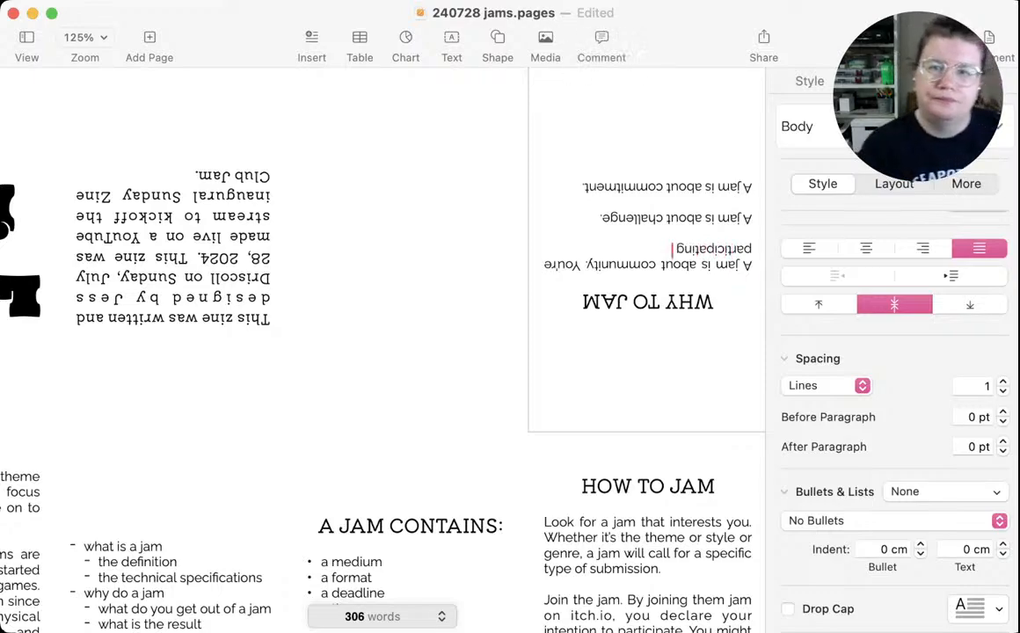
pyautogui.write(' in a gr')
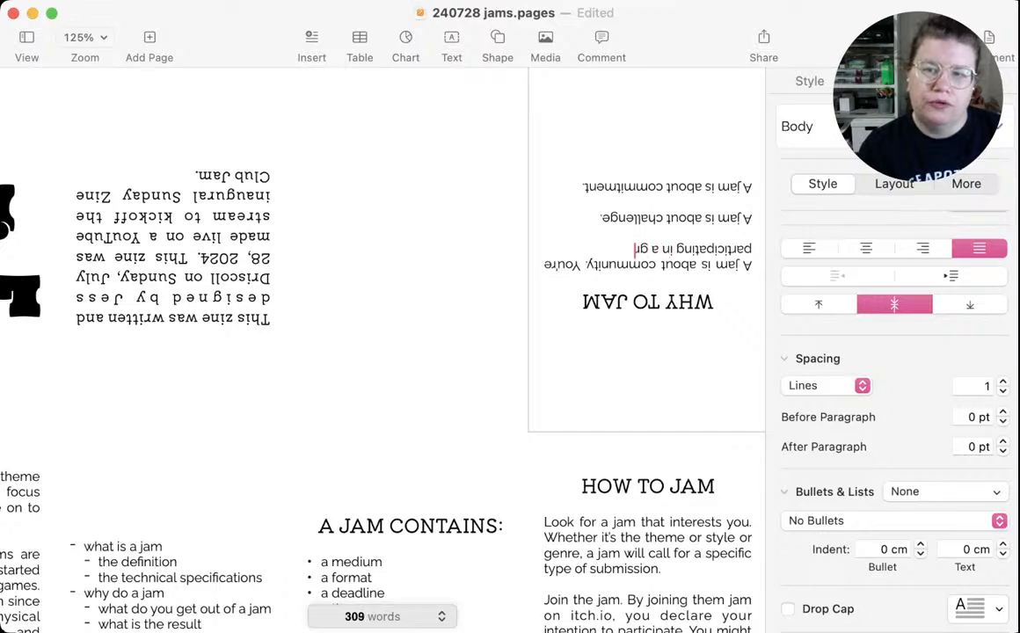
pyautogui.write('oup')
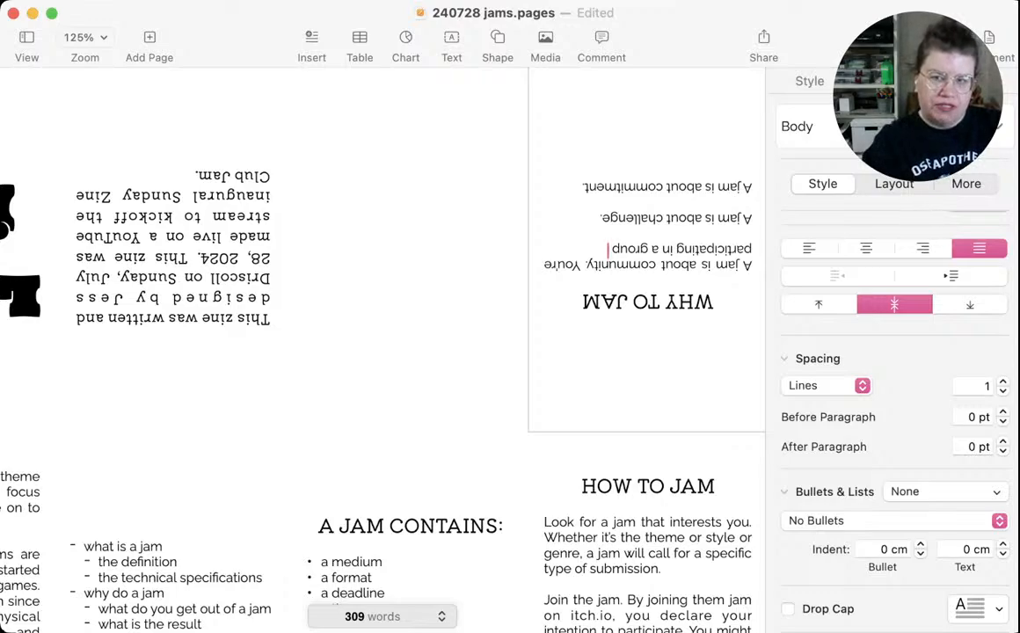
pyautogui.write(', all')
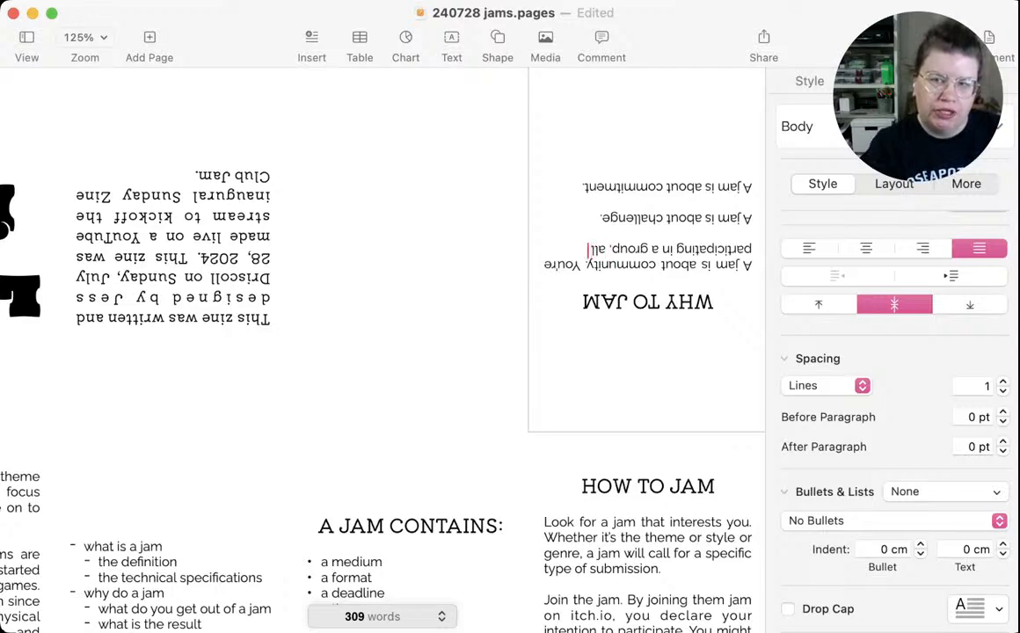
pyautogui.write(' working')
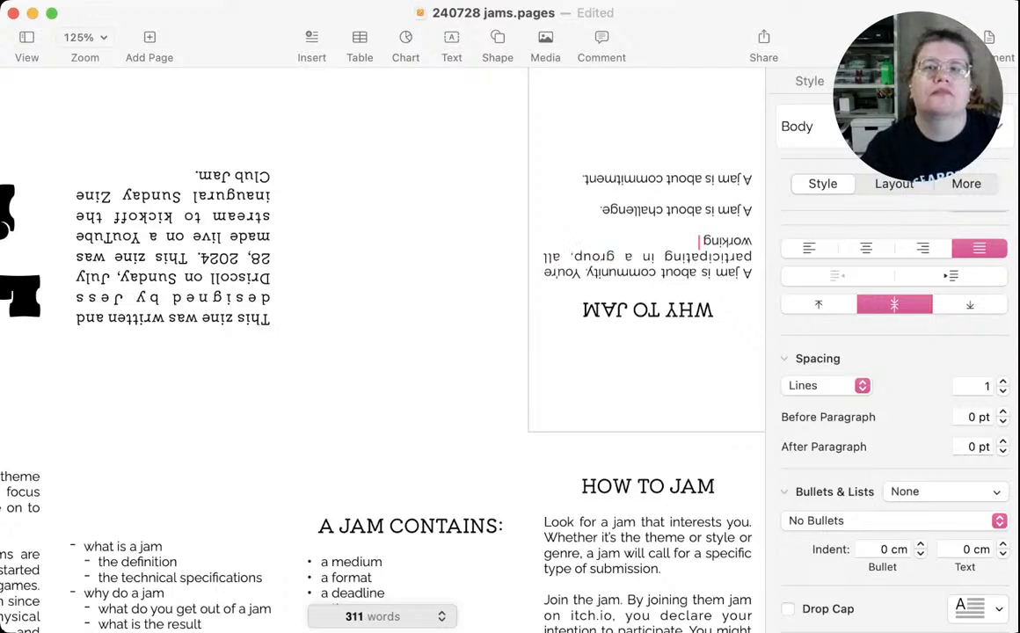
pyautogui.write(' with')
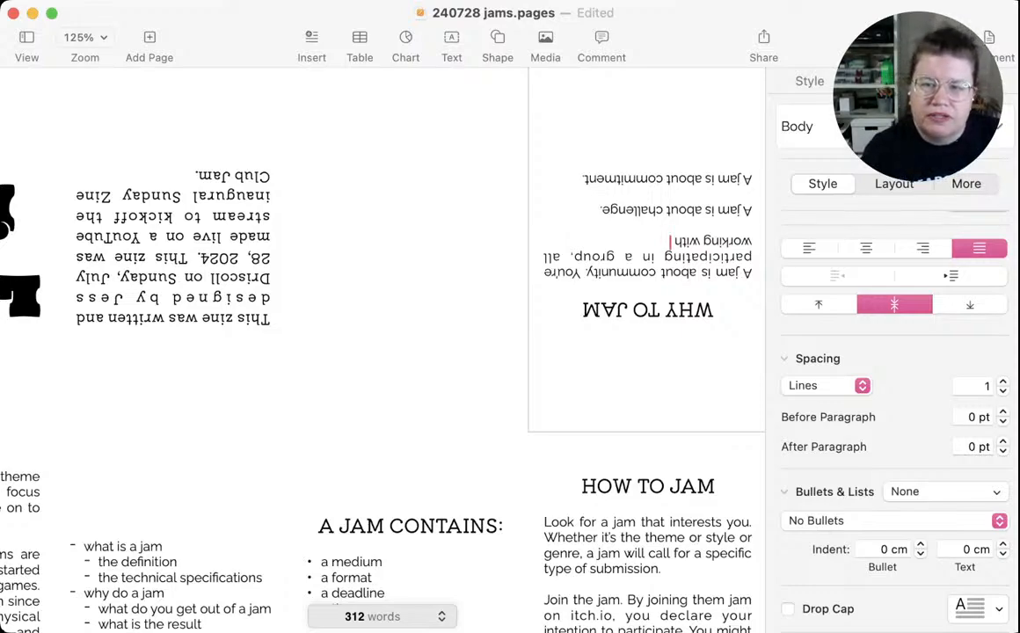
pyautogui.write('a single')
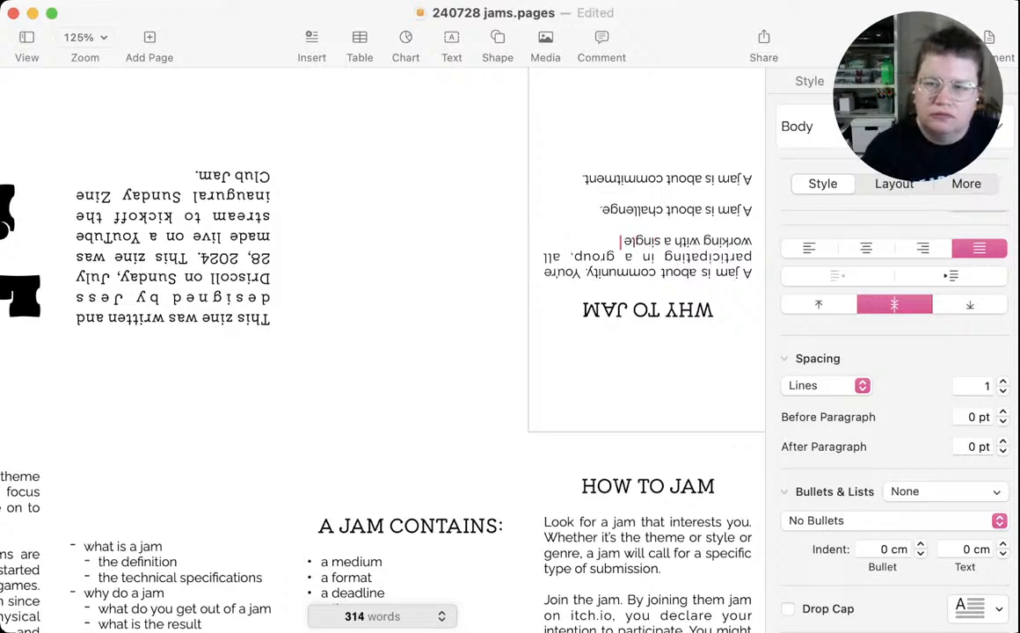
pyautogui.write(' theme.')
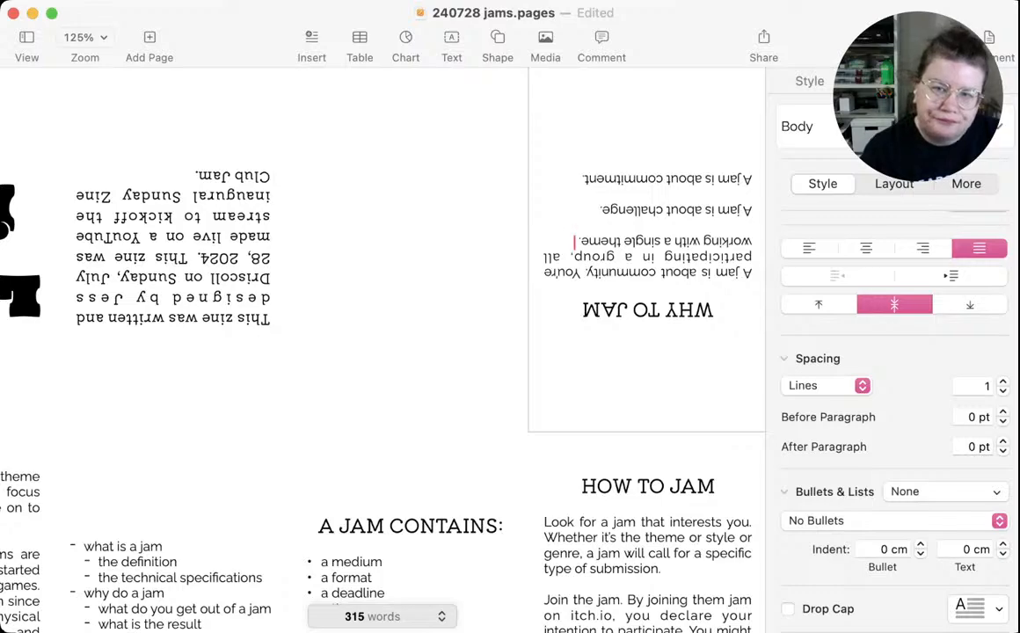
pyautogui.write(' Everyon')
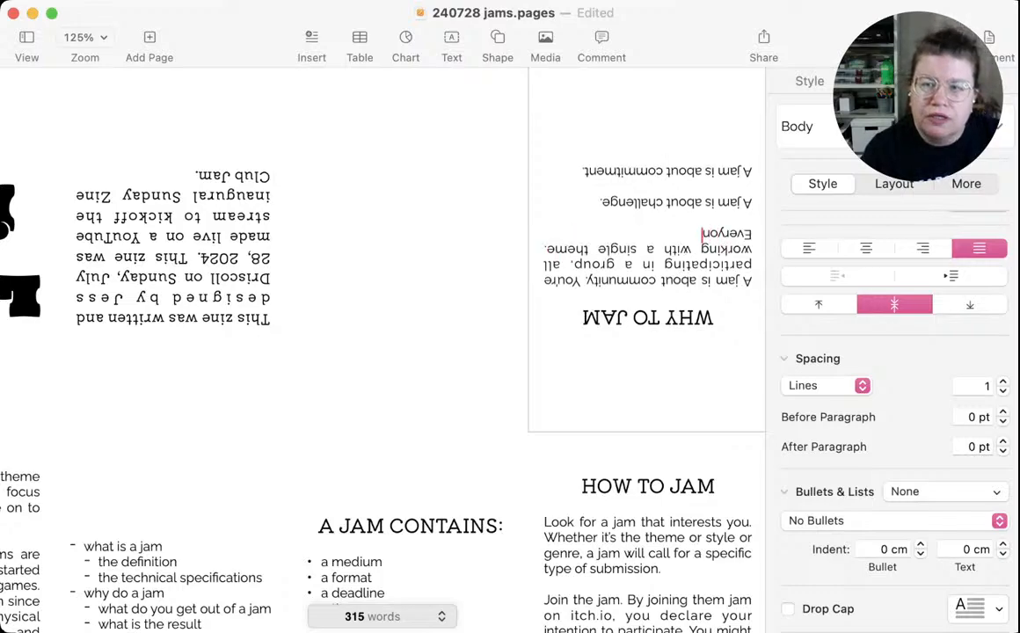
pyautogui.write('e will create')
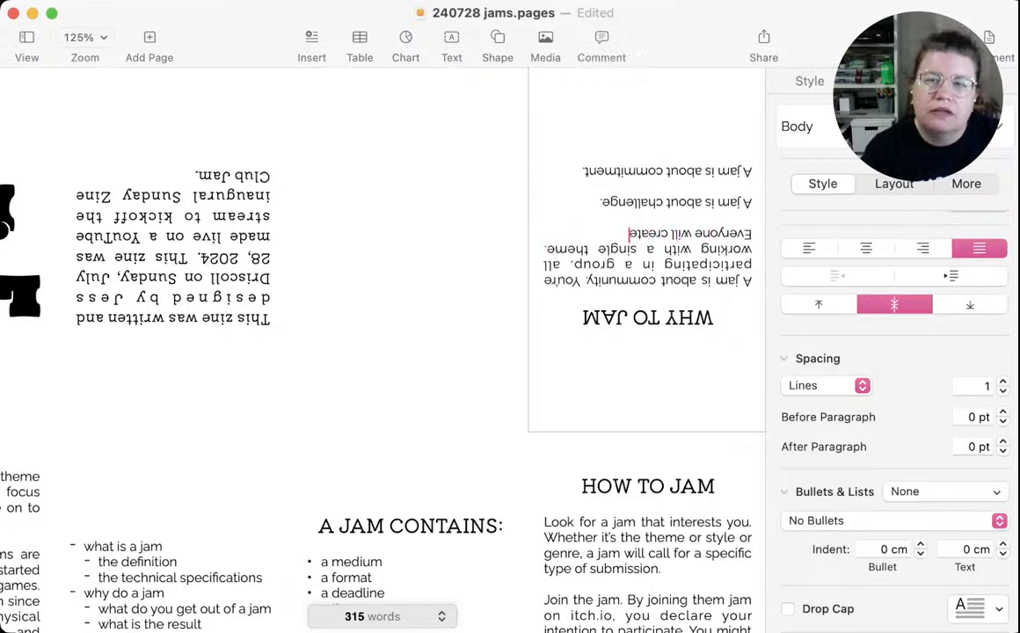
pyautogui.write(' something d')
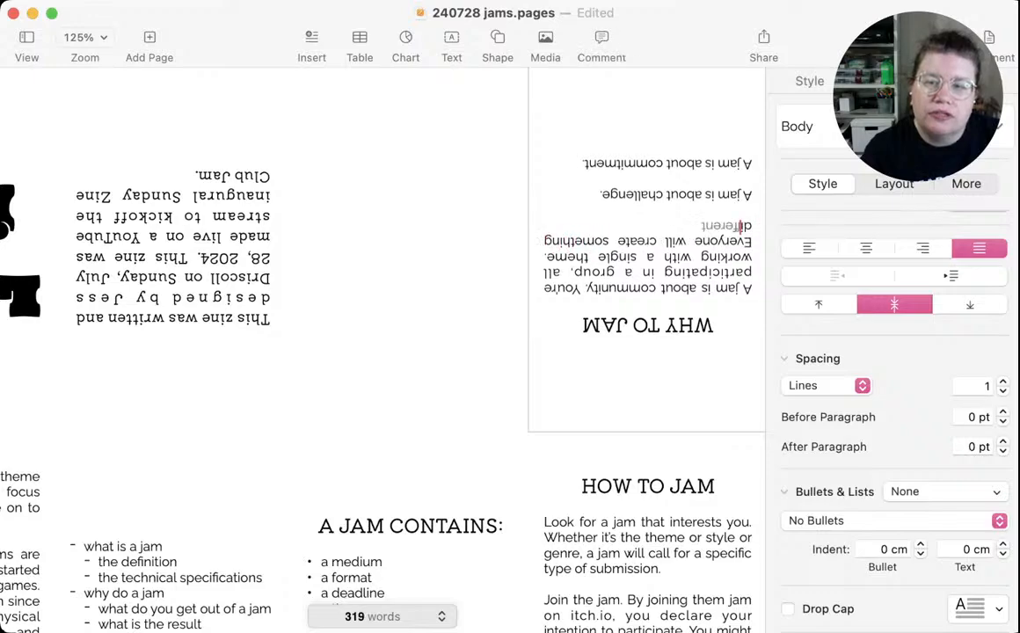
pyautogui.write('ifferent, but')
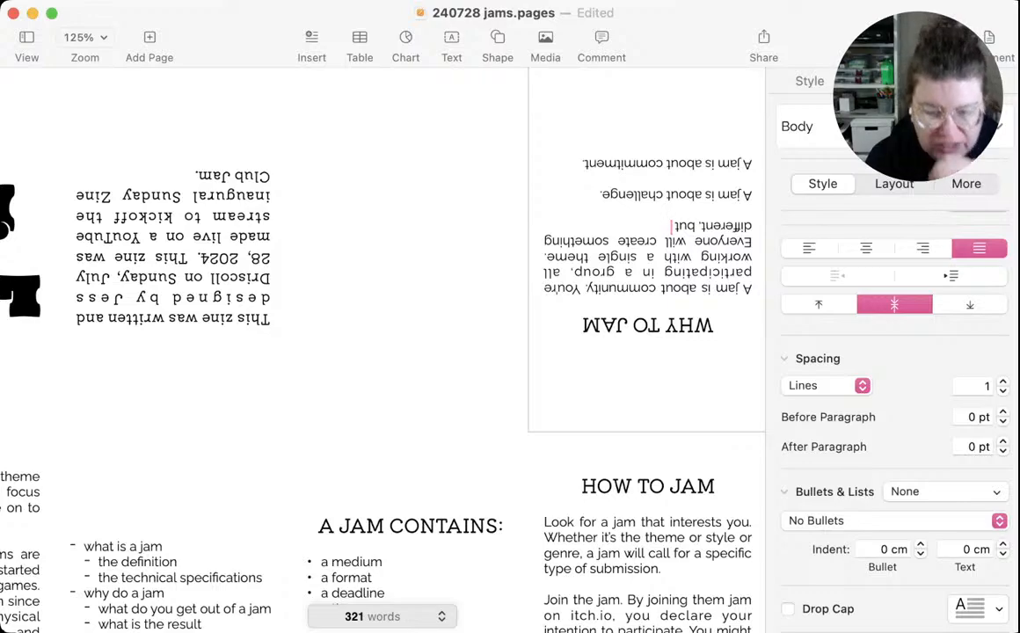
# Add "Everyone will create something different, but in a collective way." to the community paragraph
pyautogui.write('in')
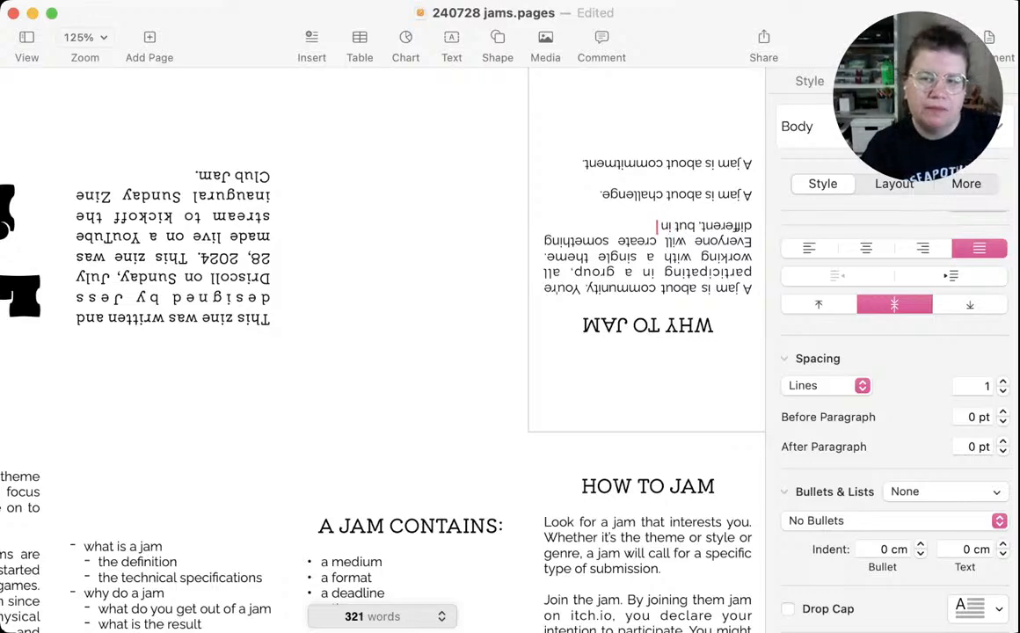
pyautogui.write(' a collectiv')
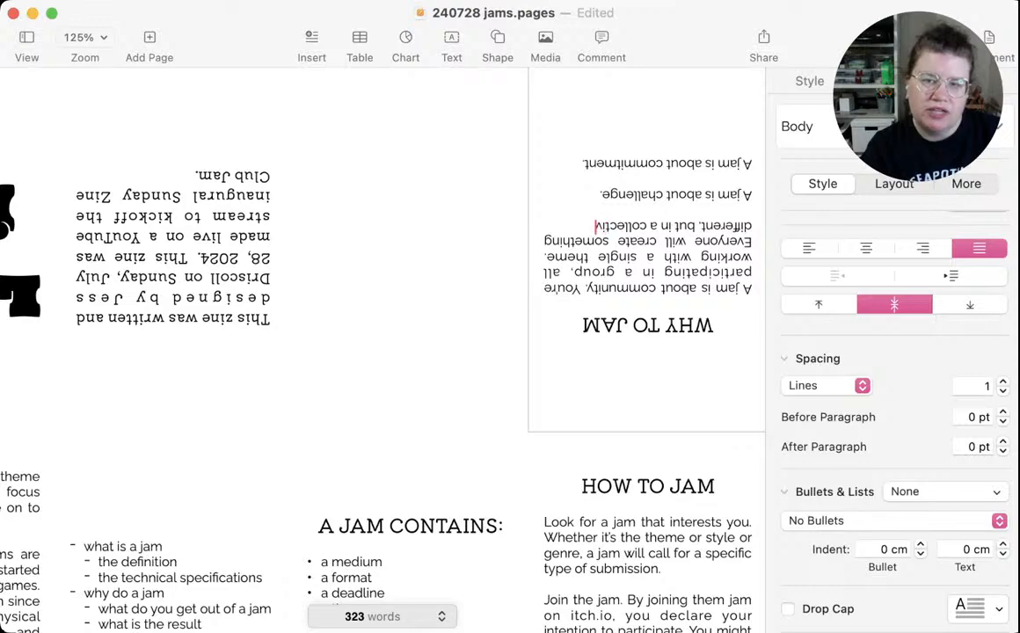
pyautogui.write('e way.')
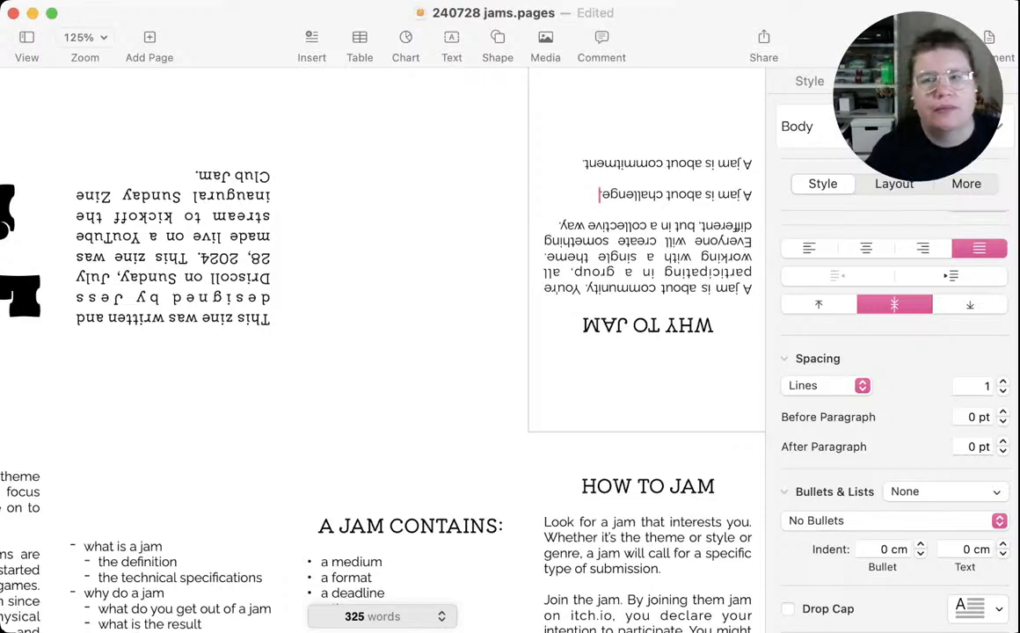
pyautogui.write('.')
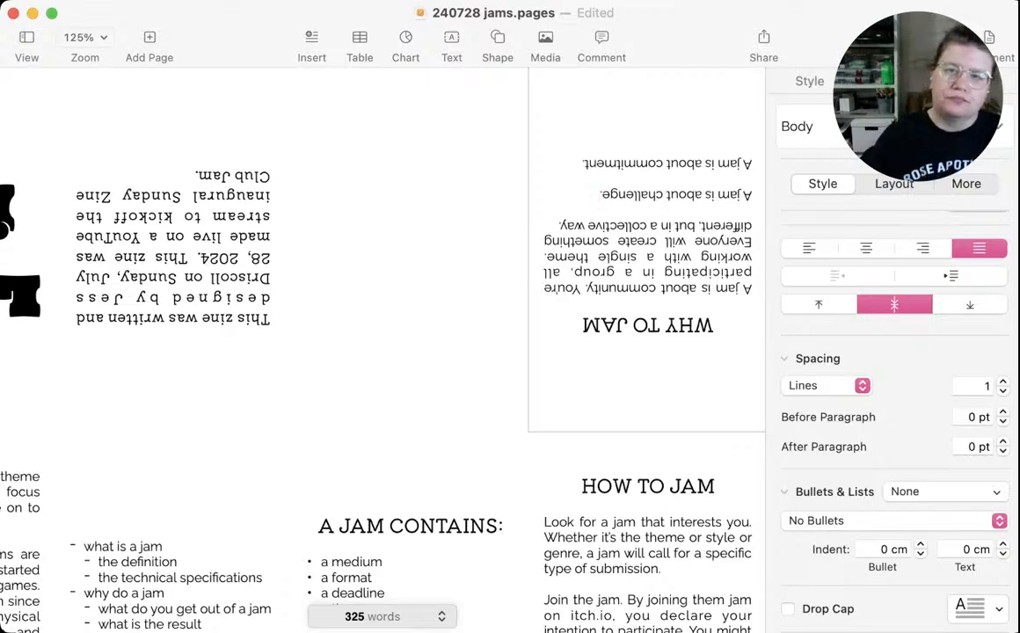
# Start another sentence at the end of the community paragraph in the WHY TO JAM panel with "And when you're done"
pyautogui.hscroll(-5, 352, 316)
pyautogui.hscroll(5, 352, 317)
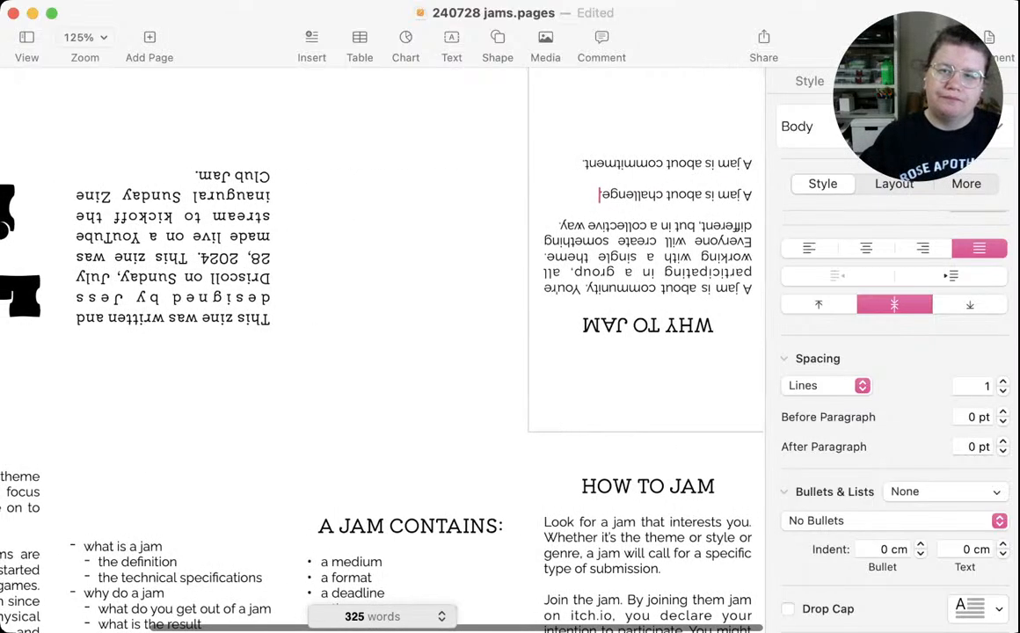
pyautogui.click(558, 227)
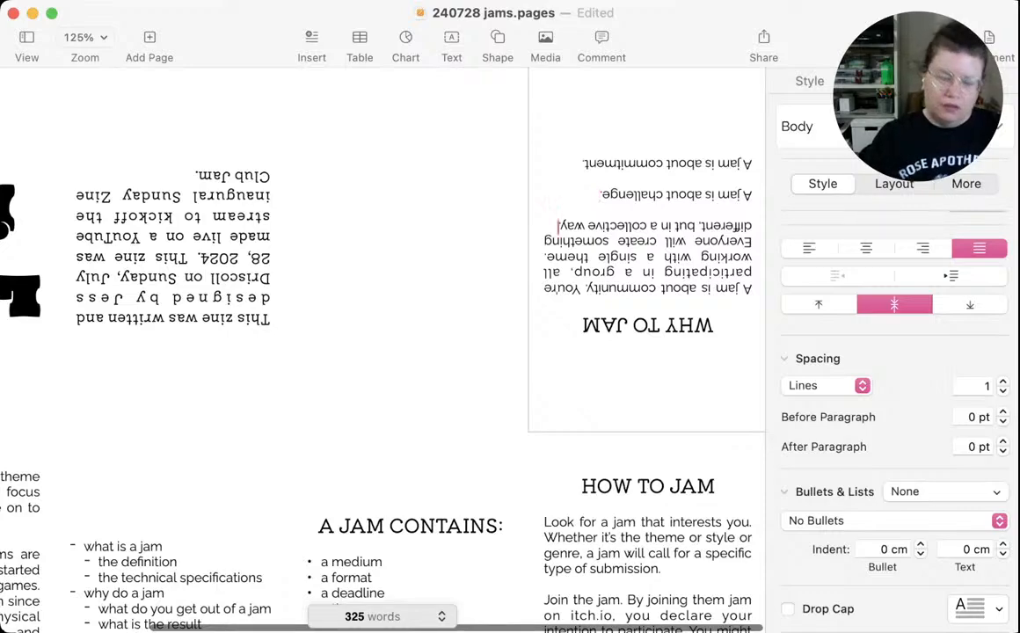
pyautogui.write('nd')
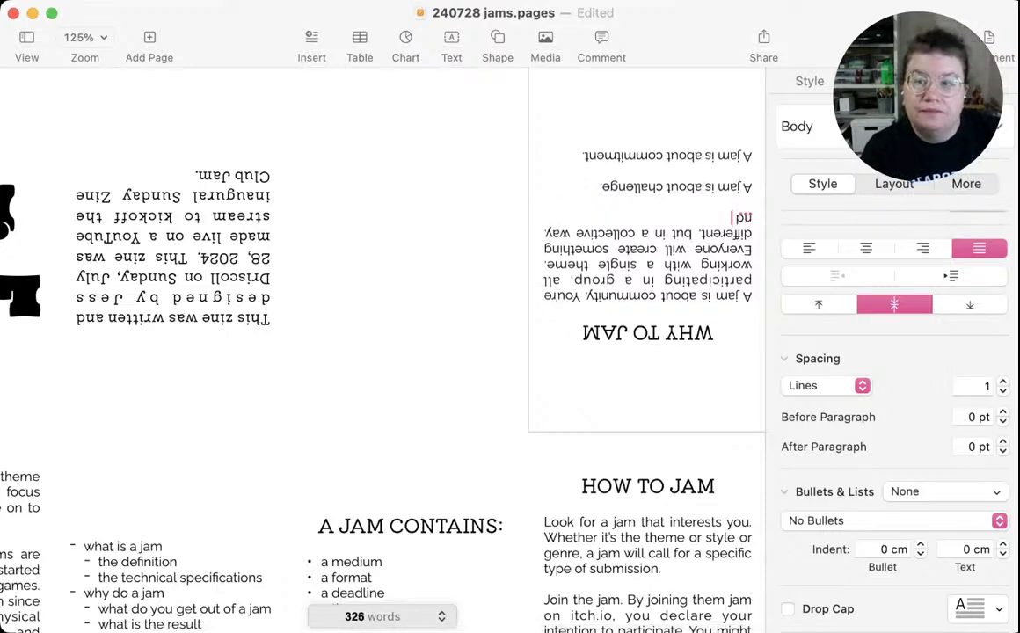
pyautogui.press('BackSpace')
pyautogui.press('BackSpace')
pyautogui.press('Return')
pyautogui.write('And the')
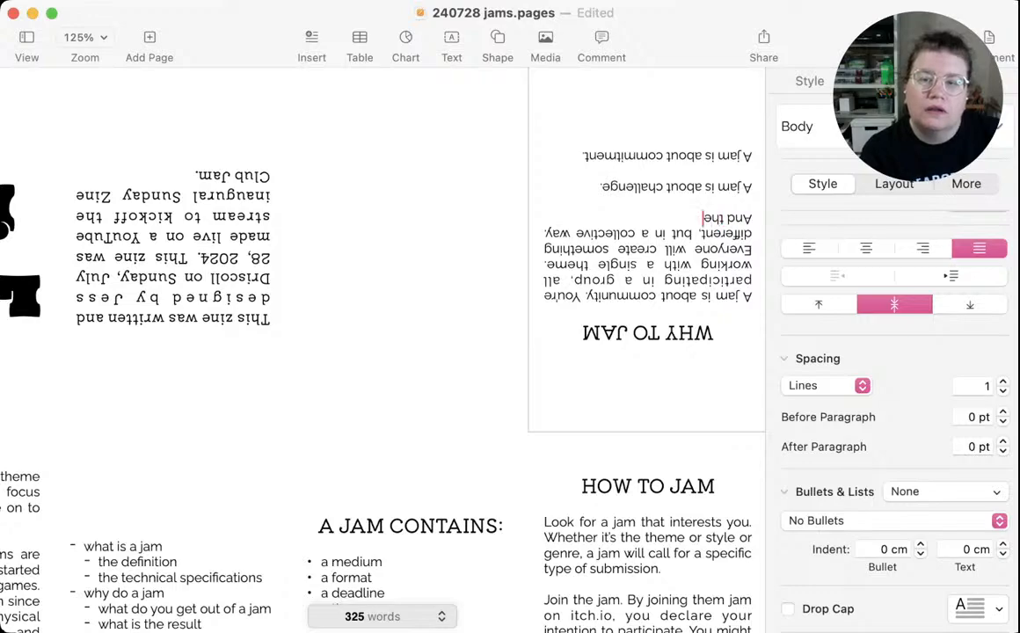
pyautogui.press('BackSpace')
pyautogui.press('BackSpace')
pyautogui.press('BackSpace')
pyautogui.write('whe')
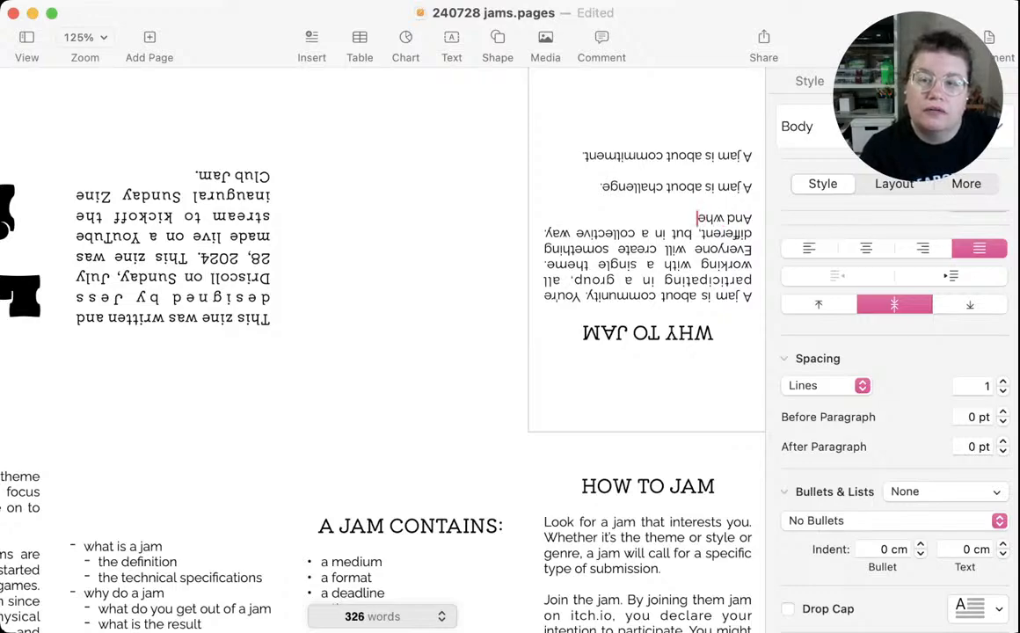
pyautogui.write("n you're")
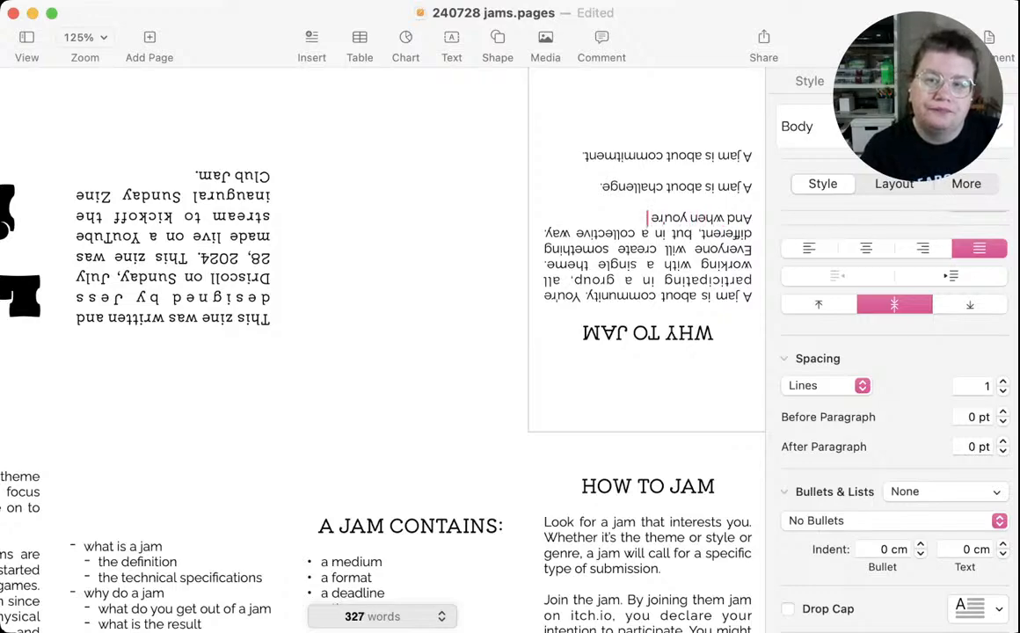
pyautogui.write(' done')
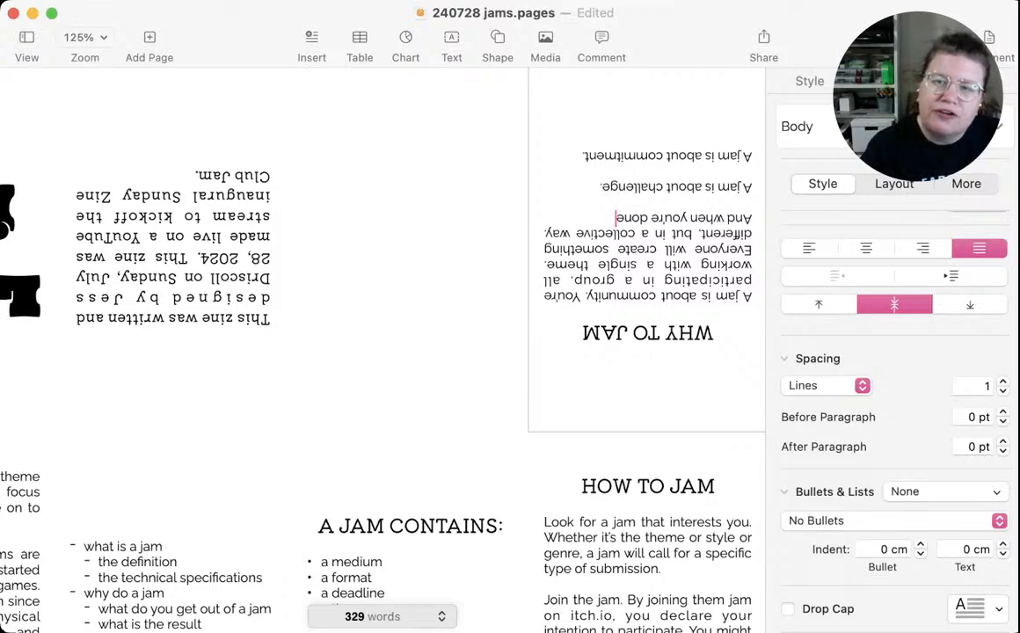
# Complete the community paragraph's last sentence with ", you have the chance to appreciate each other's work."
pyautogui.write(', y')
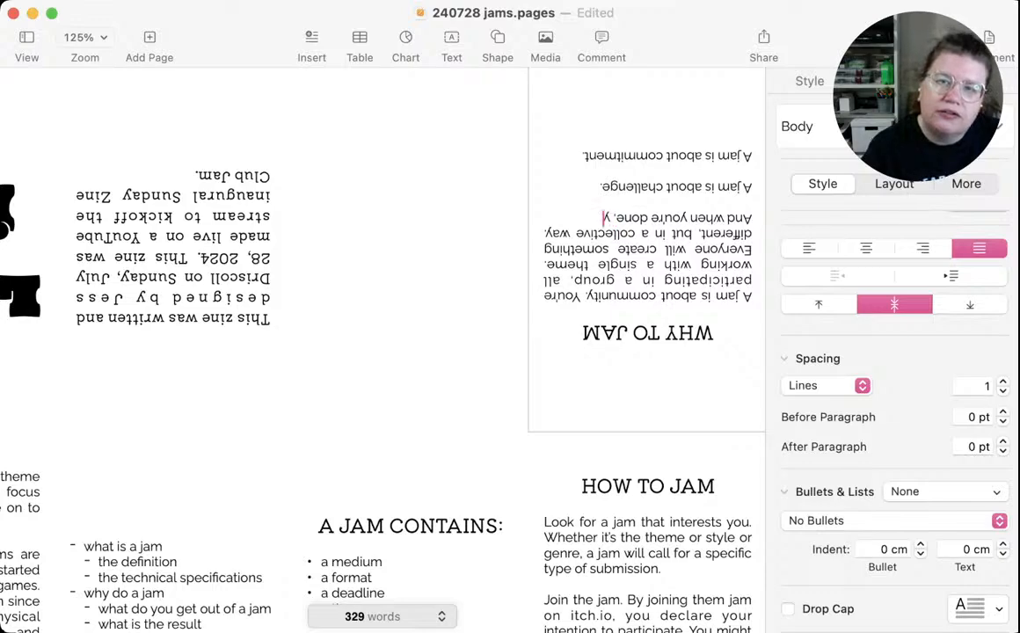
pyautogui.write('ou have the')
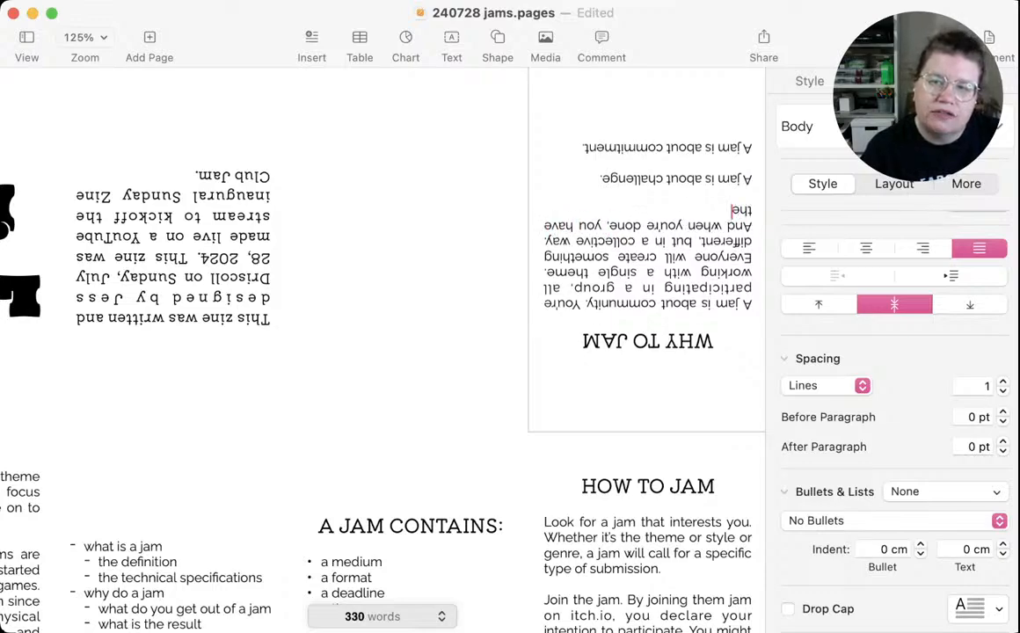
pyautogui.write(' chance to ap')
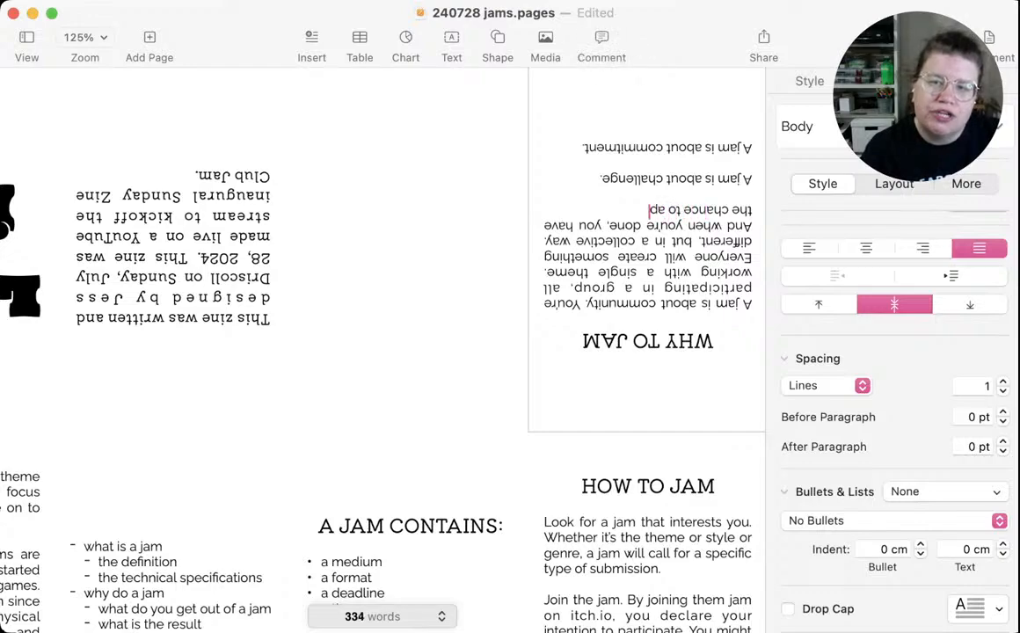
pyautogui.write('preciate ea')
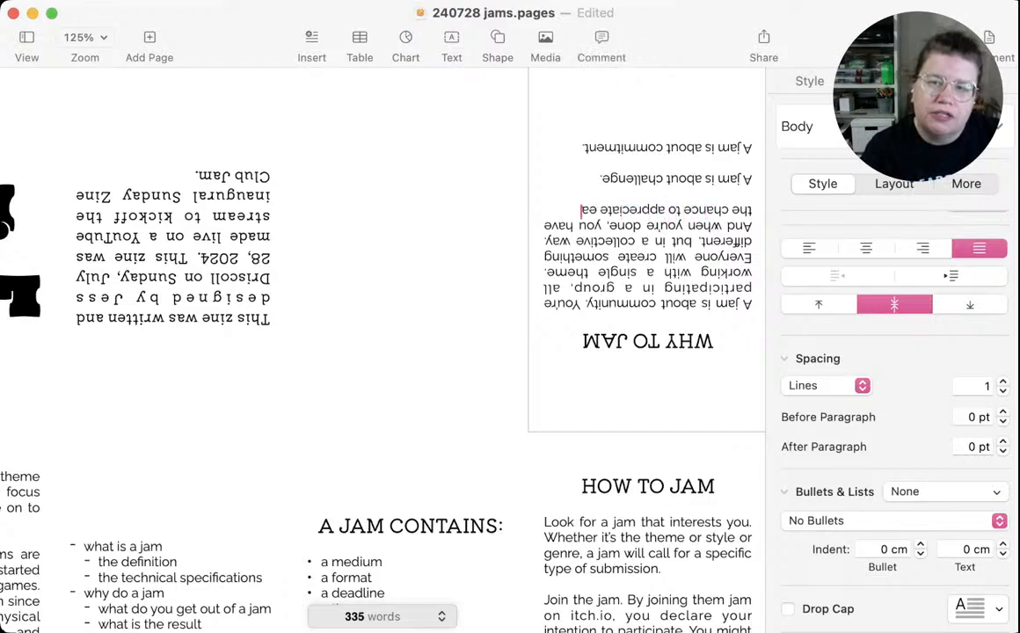
pyautogui.write("ch other's")
pyautogui.write('work.')
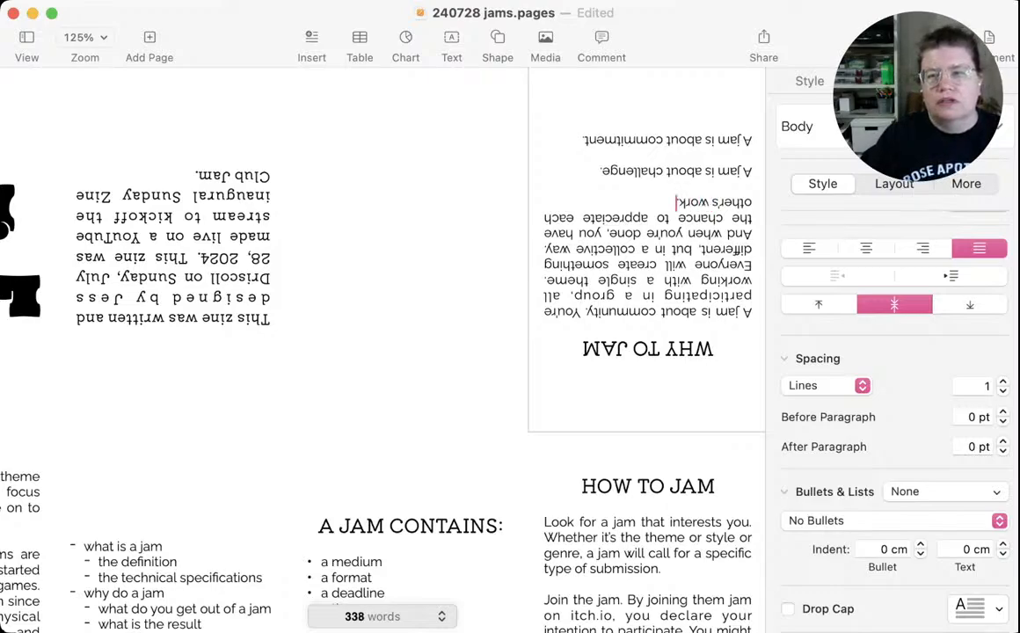
# Continue the challenge paragraph in the WHY TO JAM panel with "The theme and deadline are creative limits which"
pyautogui.click(601, 173)
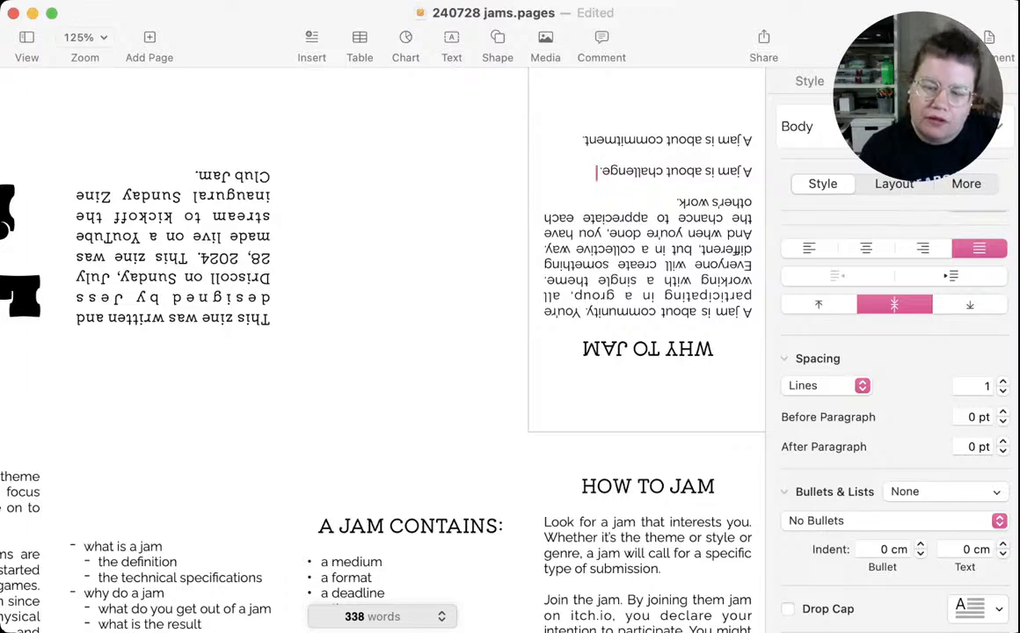
pyautogui.write('The')
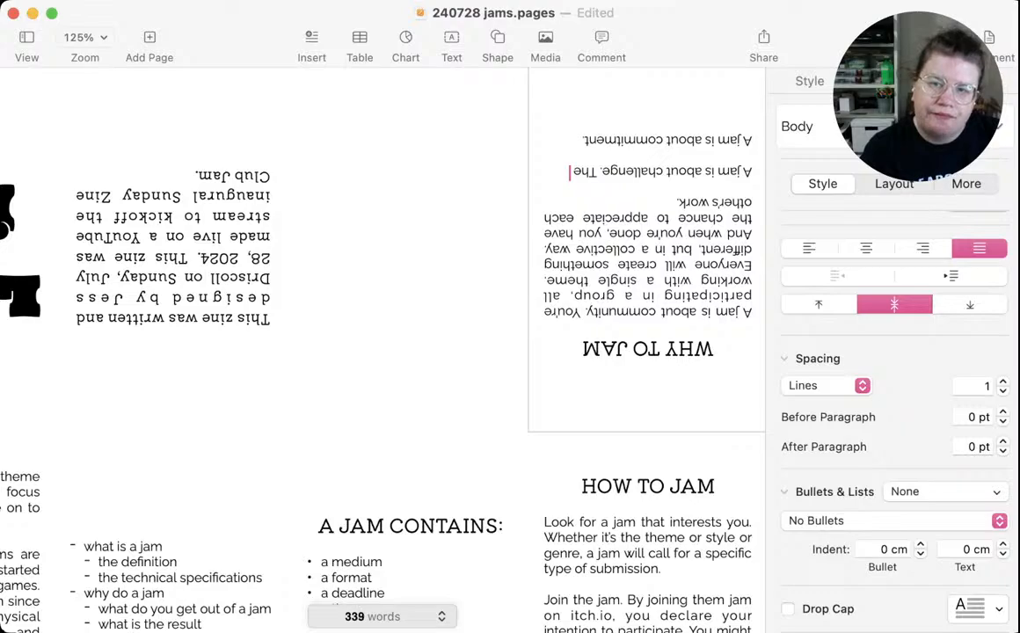
pyautogui.write(' theme and de')
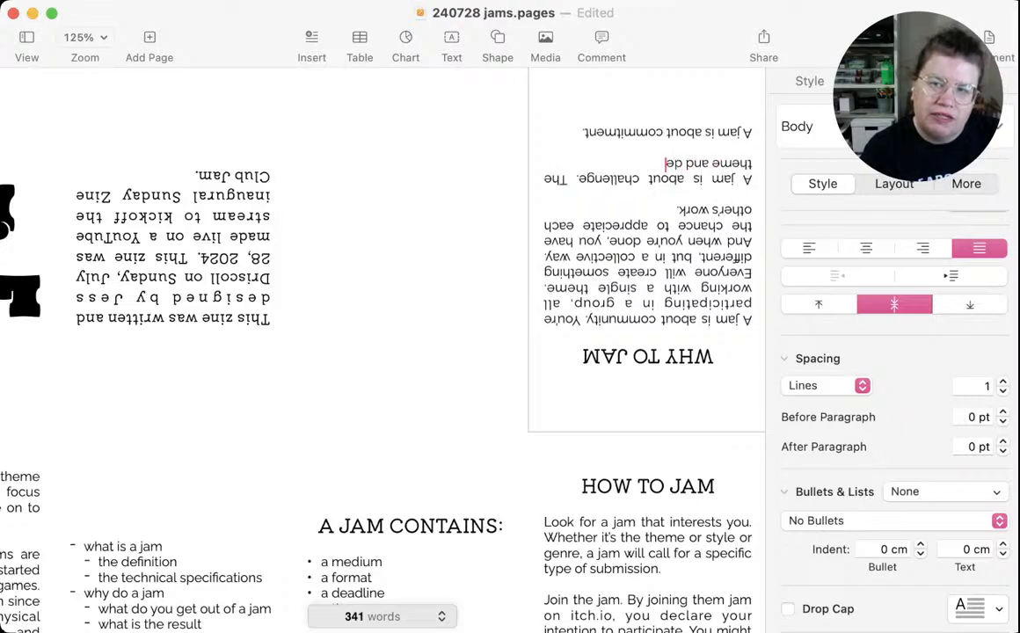
pyautogui.write('adline is')
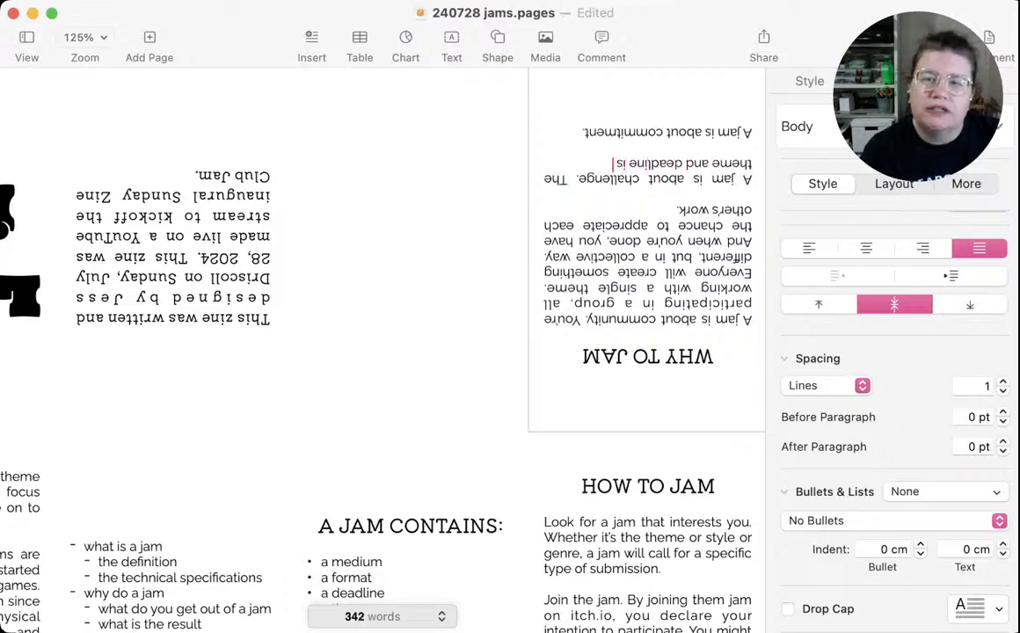
pyautogui.write(' a')
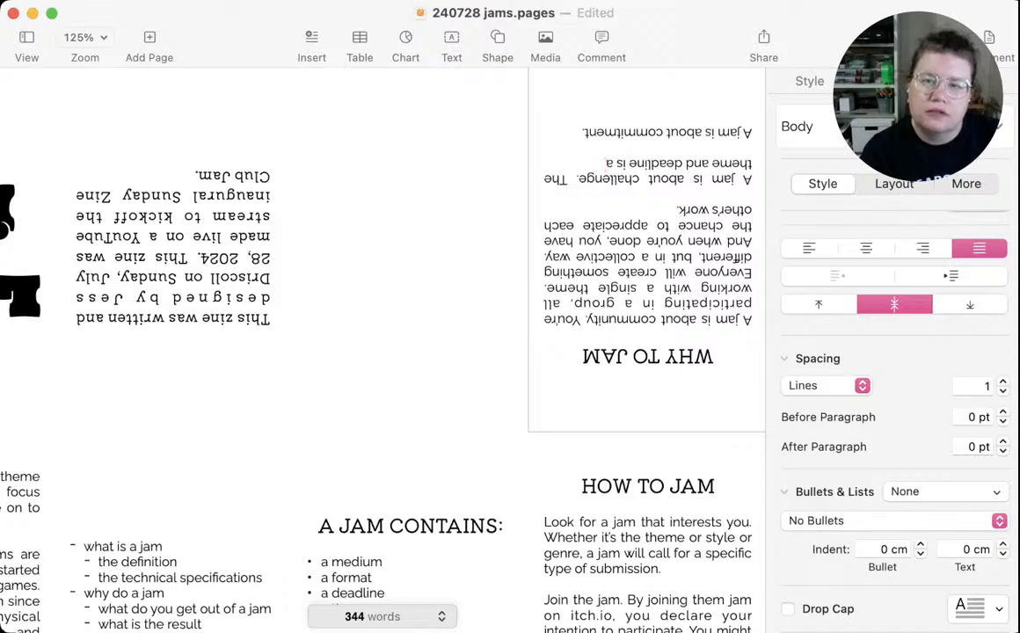
pyautogui.press('BackSpace')
pyautogui.press('BackSpace')
pyautogui.press('BackSpace')
pyautogui.press('BackSpace')
pyautogui.write('are')
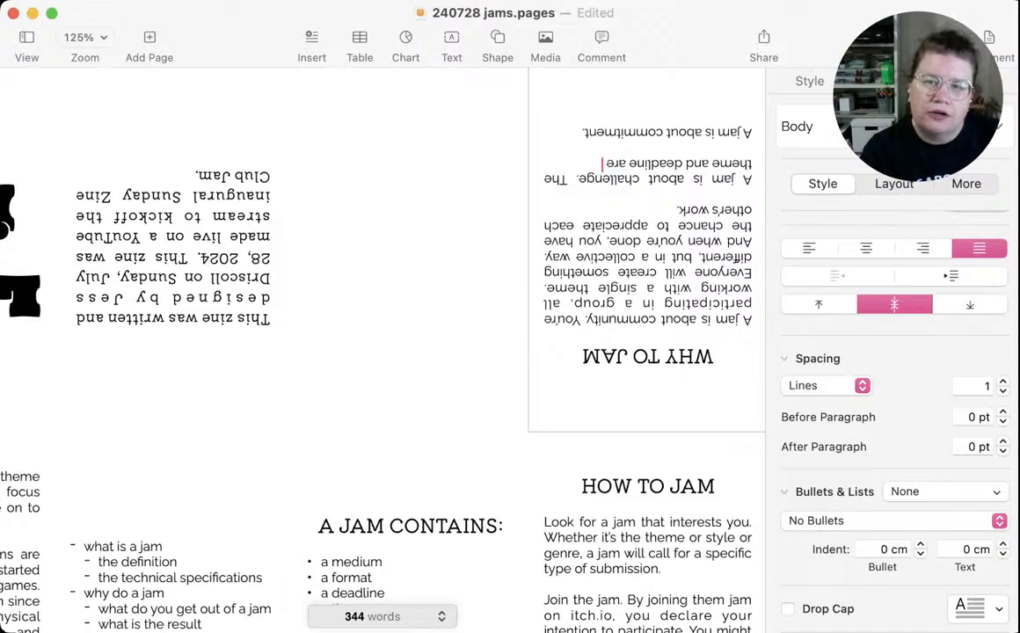
pyautogui.write(' creative')
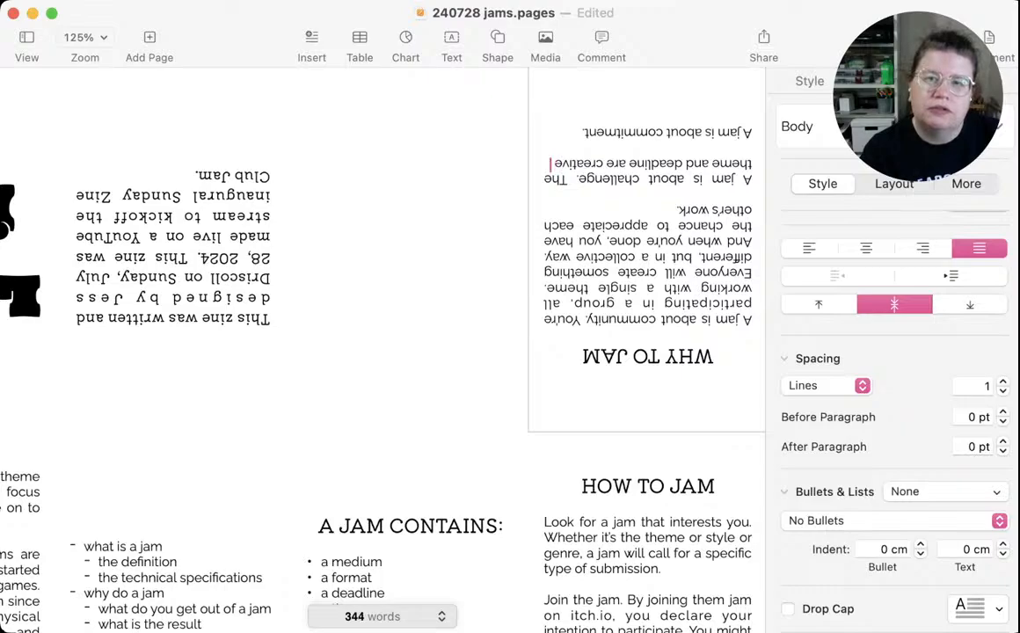
pyautogui.write(' limits')
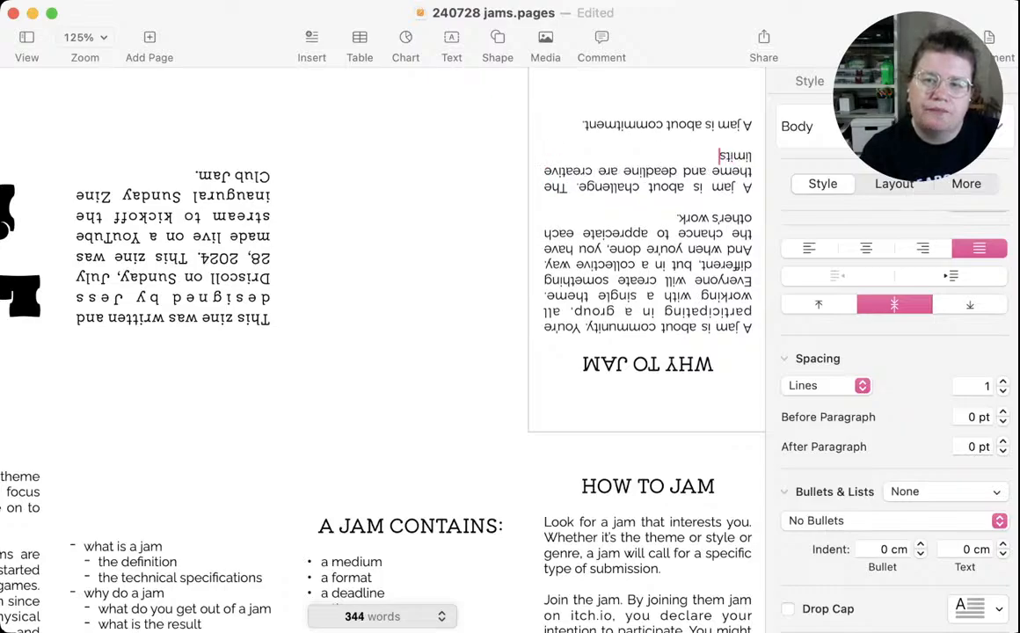
pyautogui.write(' which')
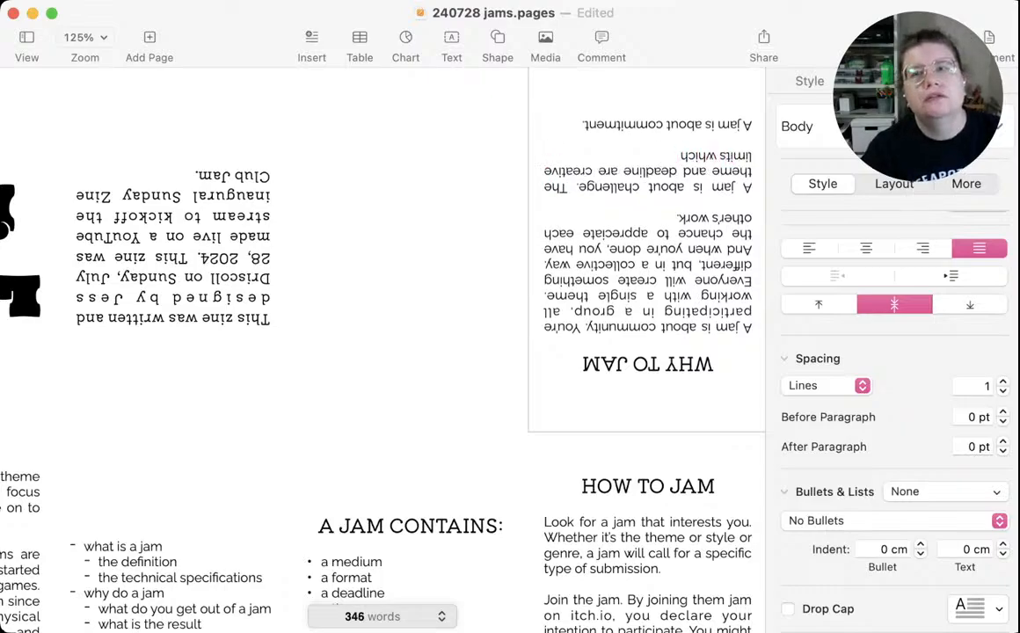
pyautogui.write(' help')
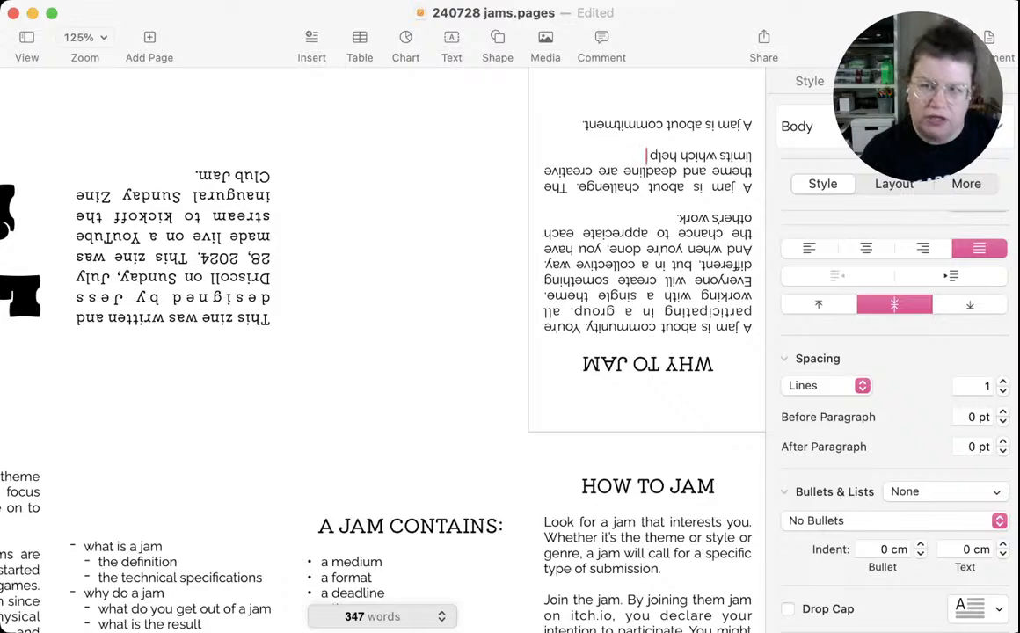
# Try continuing the challenge sentence after "which" with the word "direct"
pyautogui.press('BackSpace')
pyautogui.press('BackSpace')
pyautogui.press('BackSpace')
pyautogui.press('BackSpace')
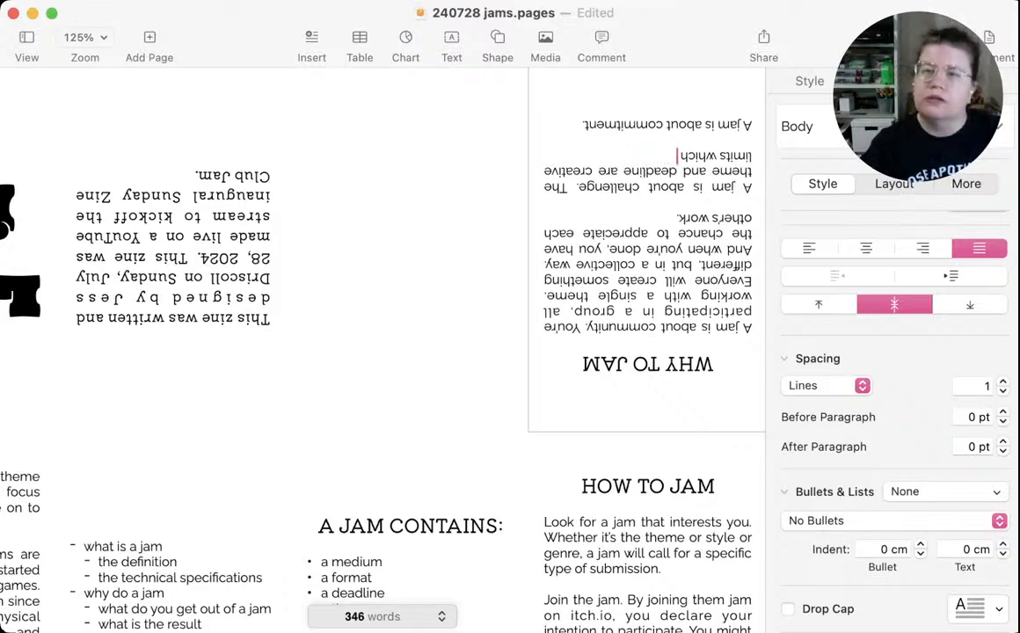
pyautogui.write('direct')
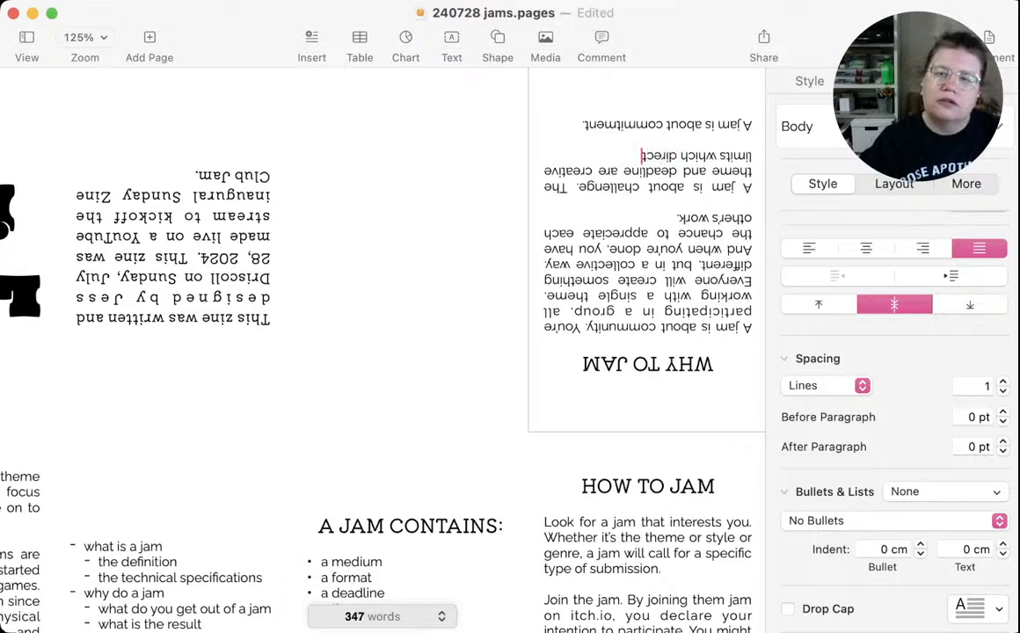
# Remove "creative" and the trailing words "which direct" from the theme and deadline sentence in the challenge paragraph
pyautogui.doubleClick(569, 173)
pyautogui.press('BackSpace')
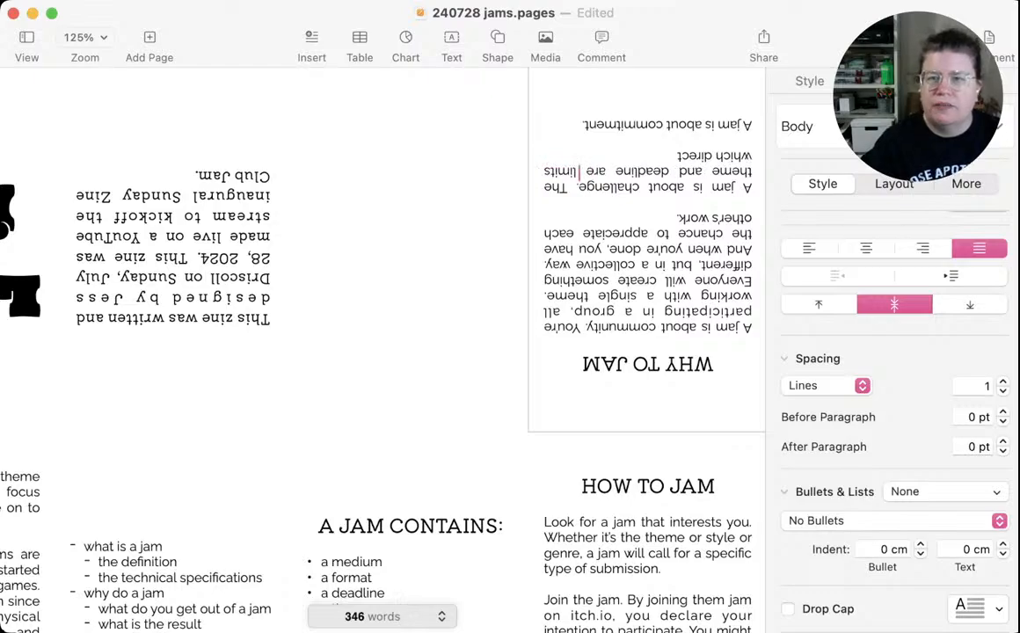
pyautogui.press('BackSpace')
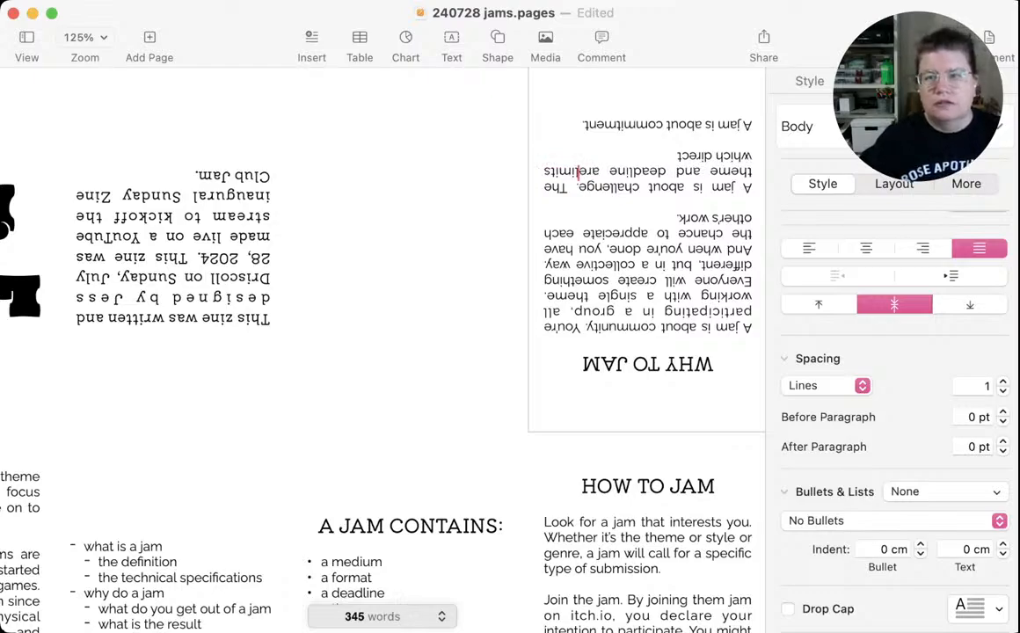
pyautogui.click(677, 156)
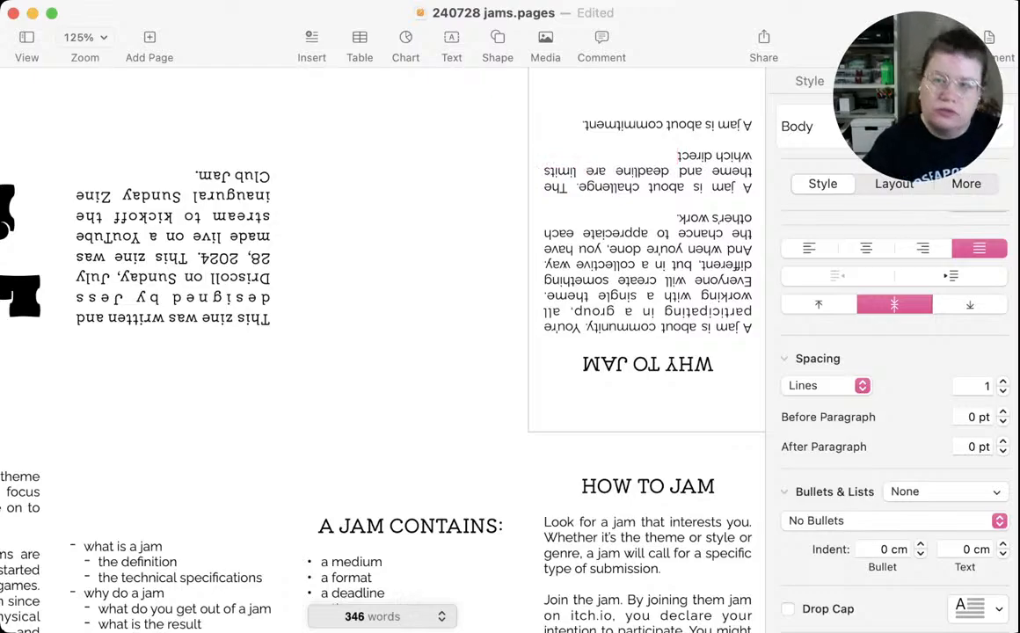
pyautogui.press('BackSpace')
pyautogui.press('BackSpace')
pyautogui.press('BackSpace')
pyautogui.press('BackSpace')
pyautogui.press('BackSpace')
pyautogui.press('BackSpace')
pyautogui.press('BackSpace')
pyautogui.press('BackSpace')
pyautogui.press('BackSpace')
pyautogui.press('BackSpace')
pyautogui.press('BackSpace')
pyautogui.press('BackSpace')
pyautogui.press('BackSpace')
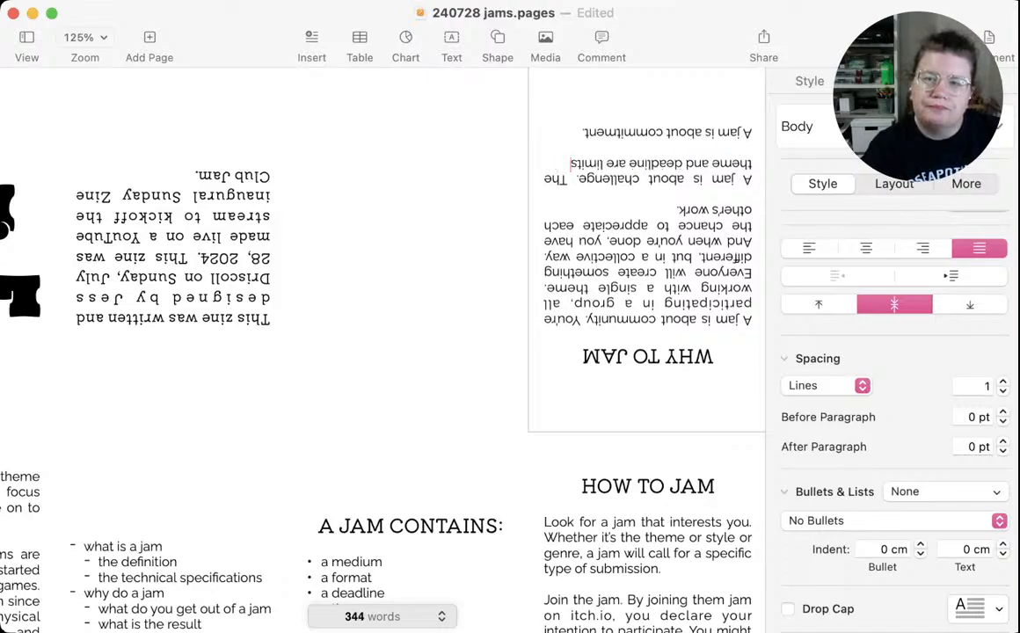
# Finish the theme and deadline sentence with "in which to guide your creativity." and delete the word "in"
pyautogui.write('in whic')
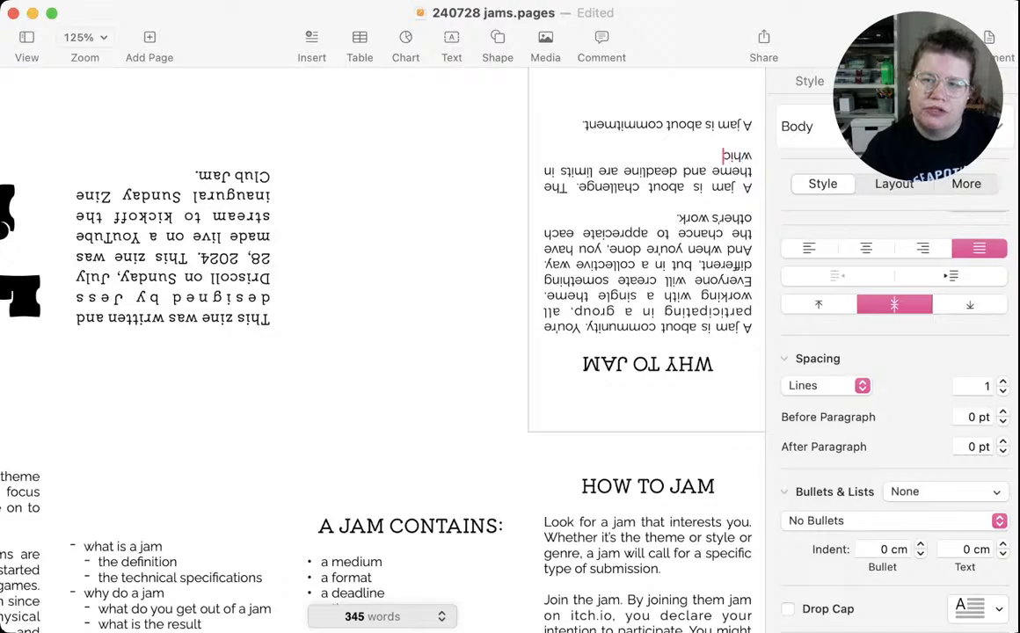
pyautogui.write('h to g')
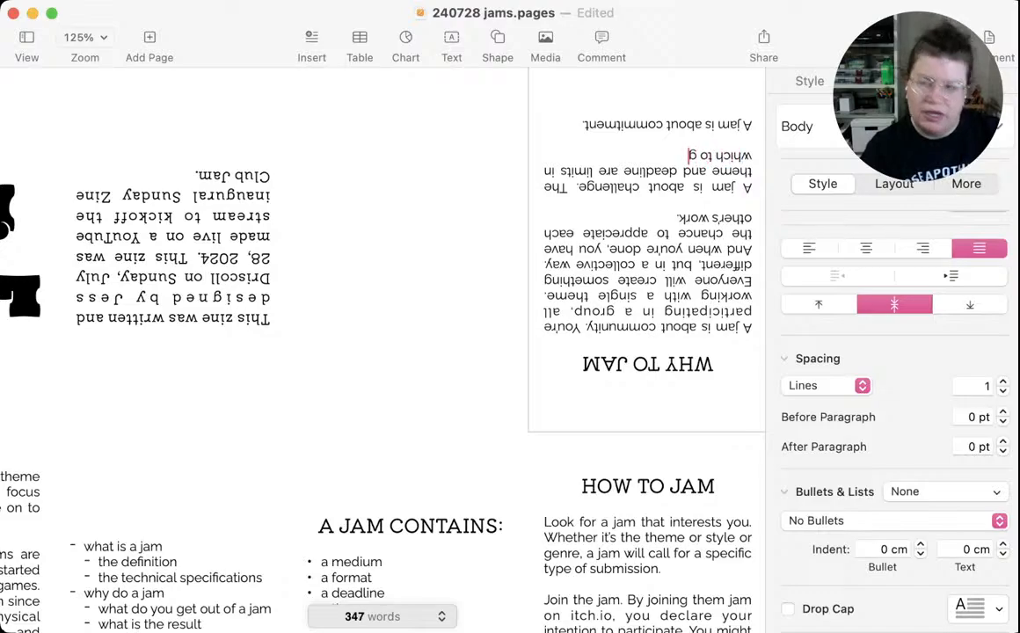
pyautogui.write('uide your c')
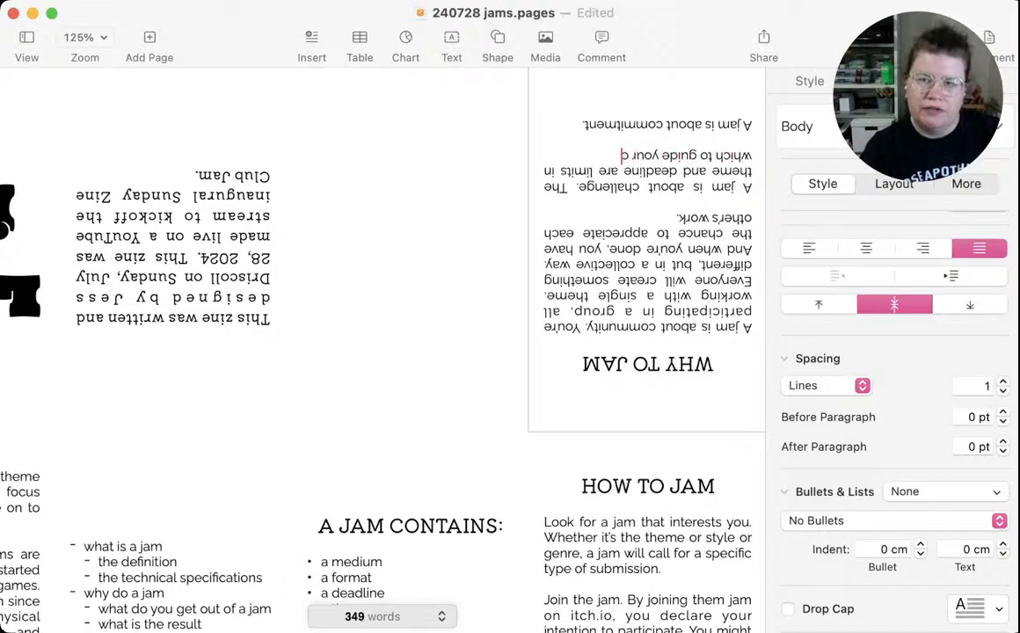
pyautogui.write('reativity.')
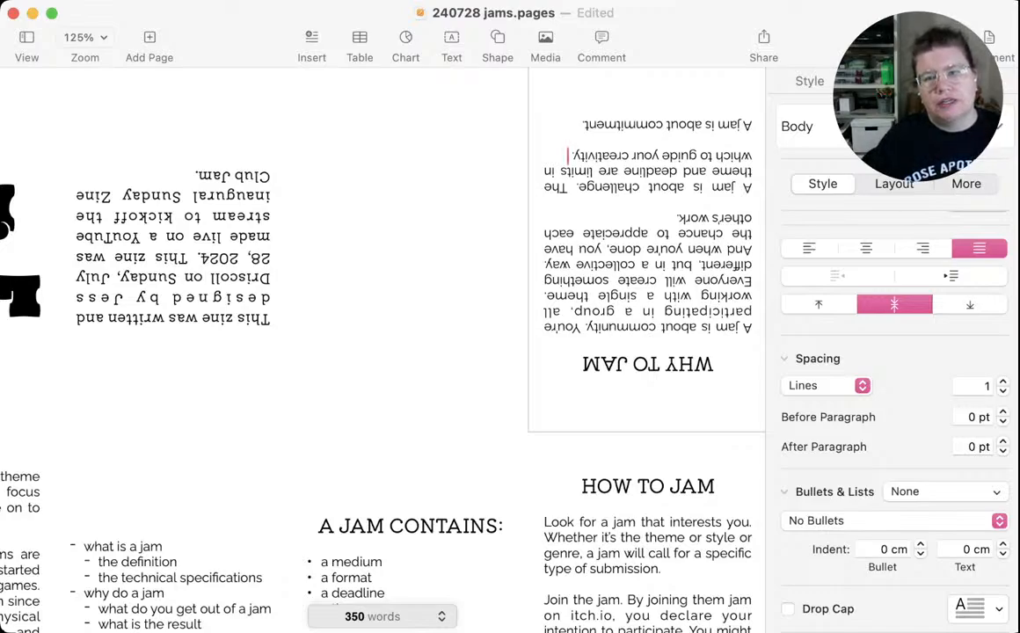
pyautogui.doubleClick(550, 171)
pyautogui.press('BackSpace')
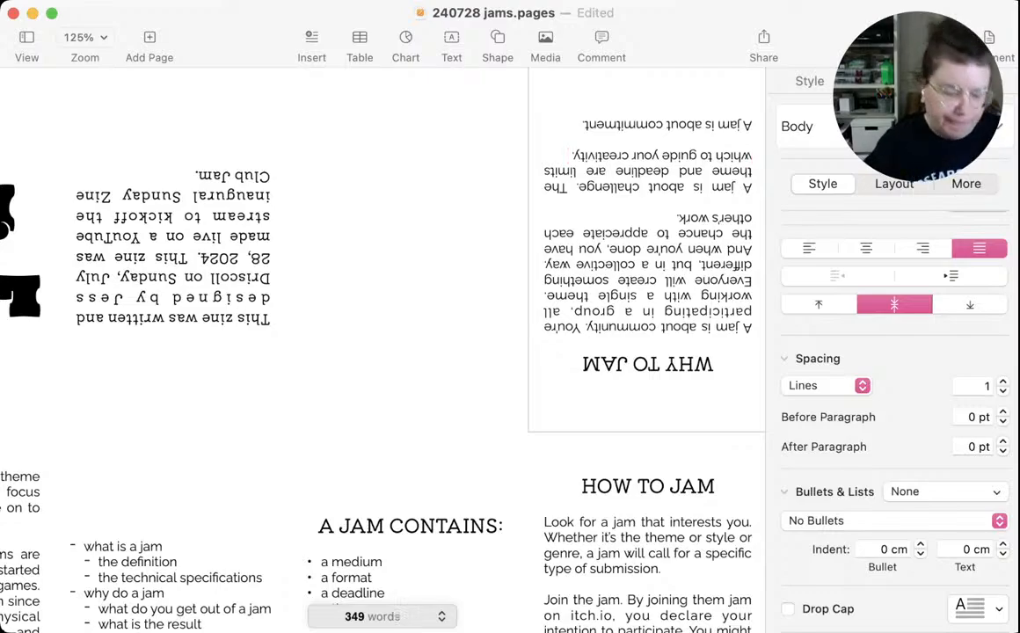
# Add the sentence "They give you lines in which to colour." to the challenge paragraph in the WHY TO JAM panel
pyautogui.write('T')
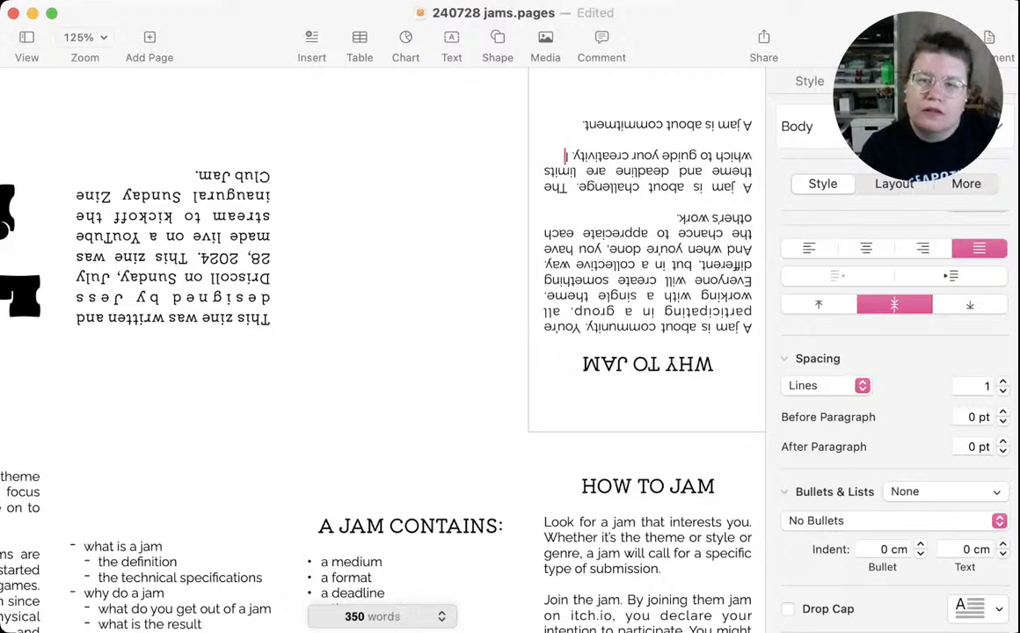
pyautogui.write('hey give you')
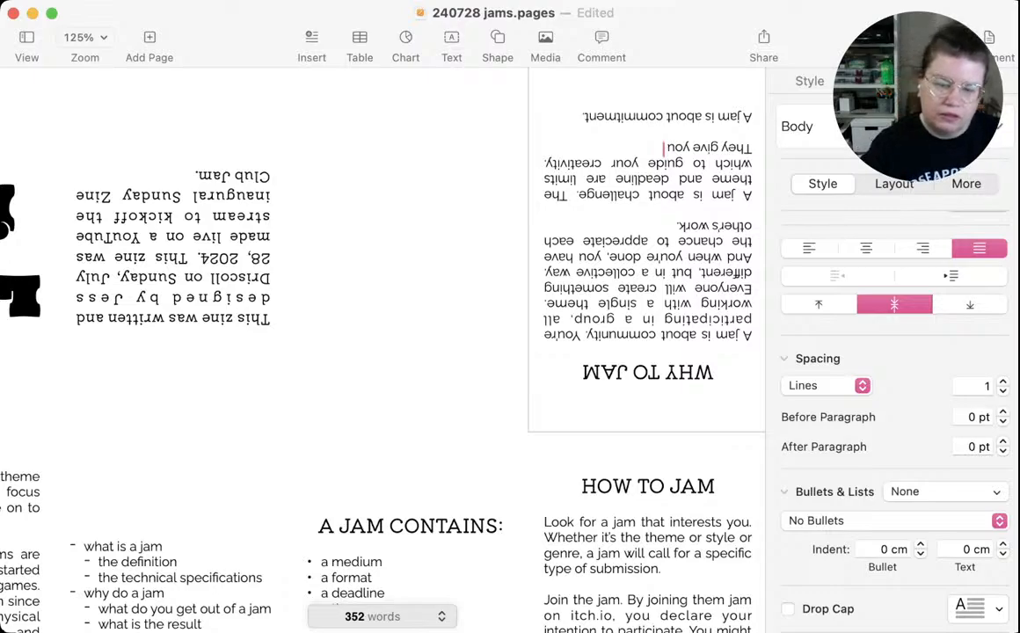
pyautogui.write('lines')
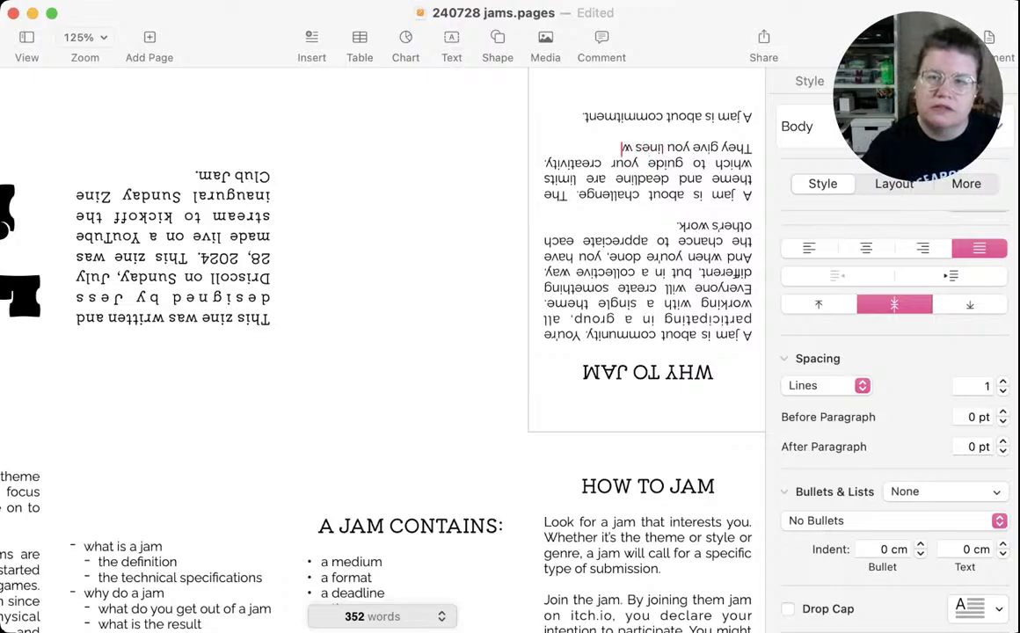
pyautogui.write(' in which')
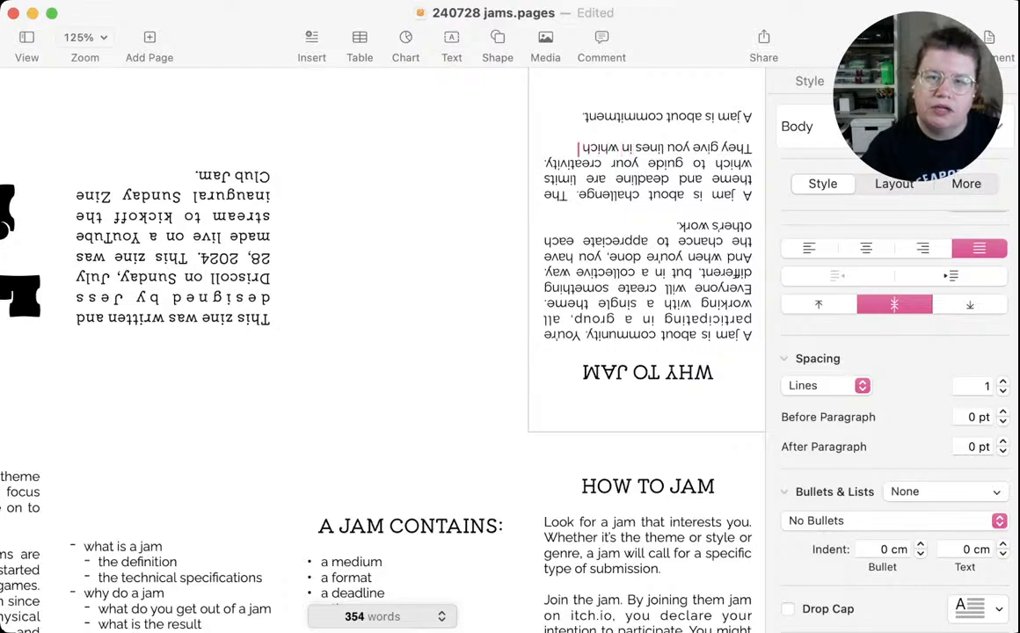
pyautogui.write(' to colour.')
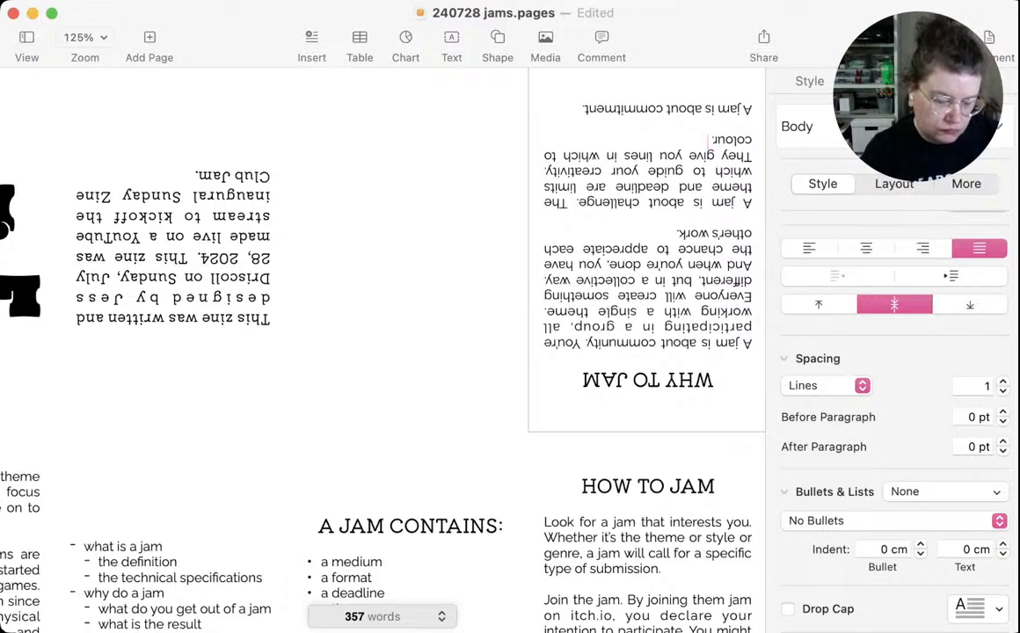
# Close the challenge paragraph with the sentence "It's something to aim for."
pyautogui.write("It's s")
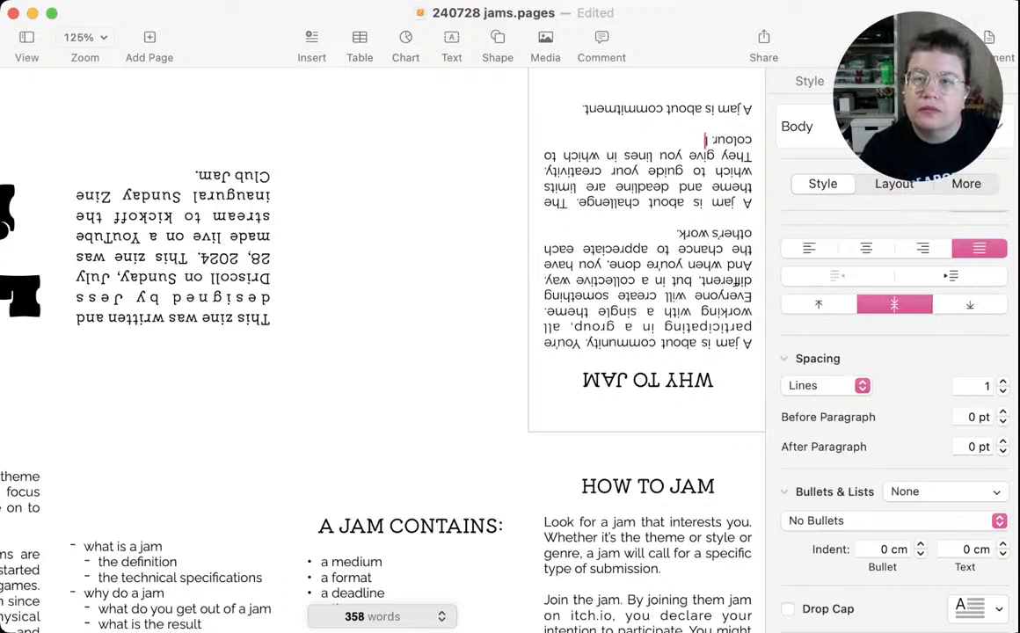
pyautogui.write('omething to ai')
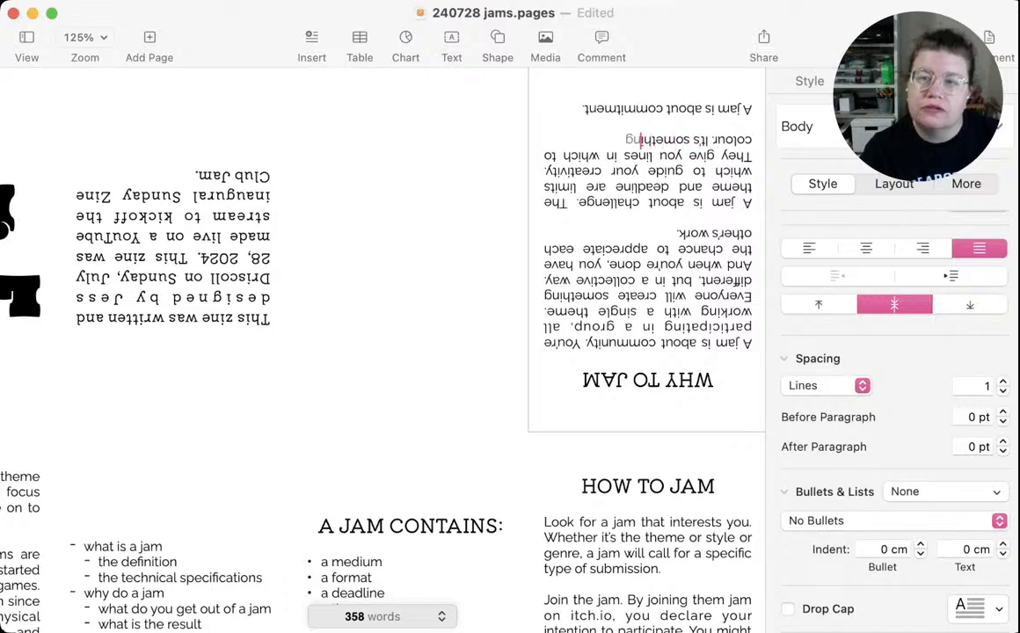
pyautogui.write('m for')
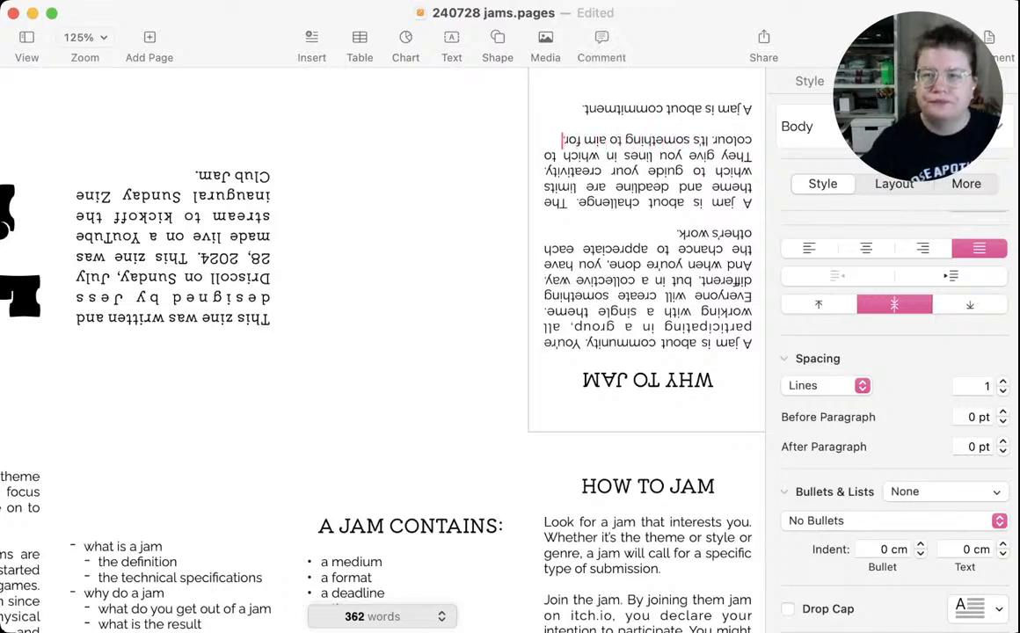
pyautogui.write('. A')
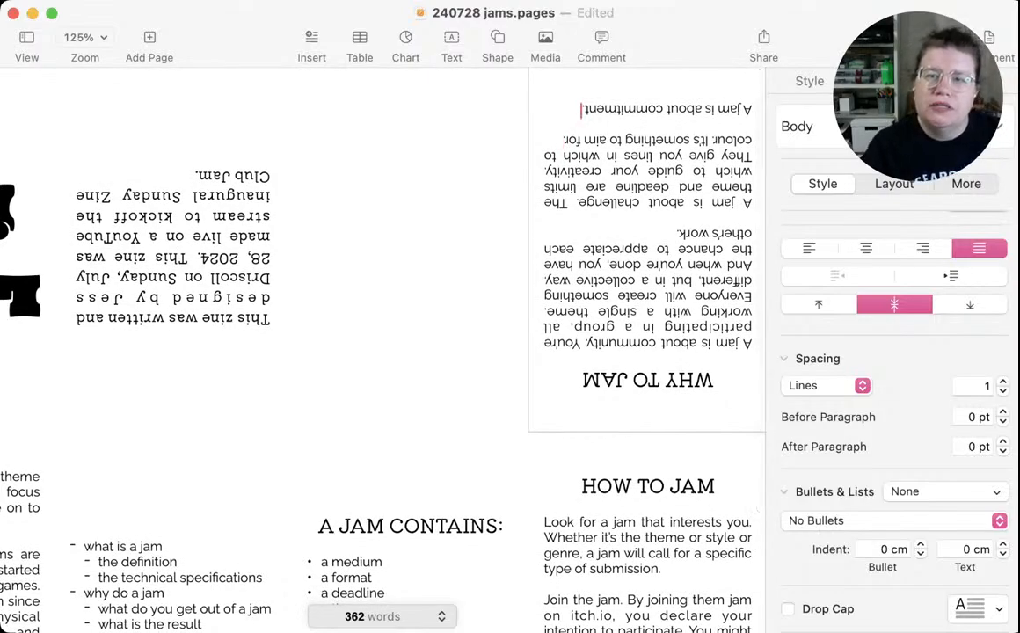
pyautogui.write(' jam is about commitment. The deadline')
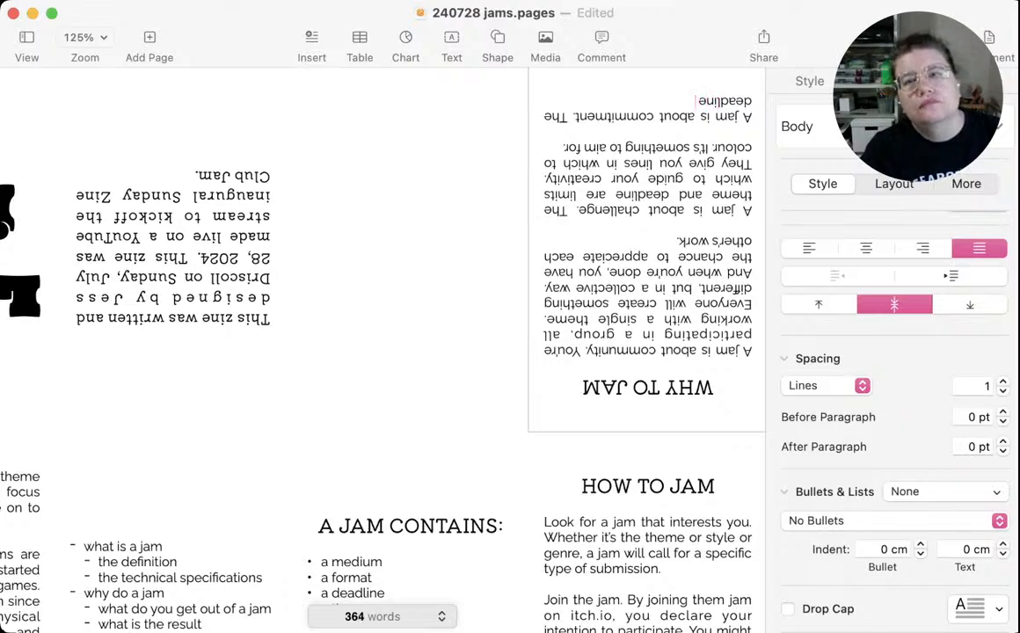
pyautogui.write(' an')
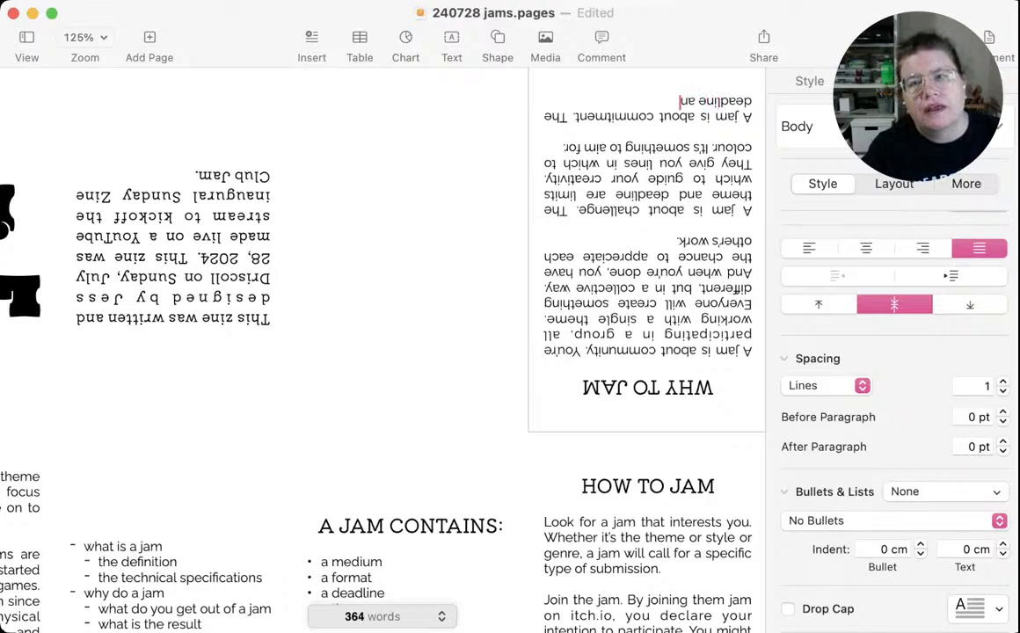
pyautogui.write('d limited time')
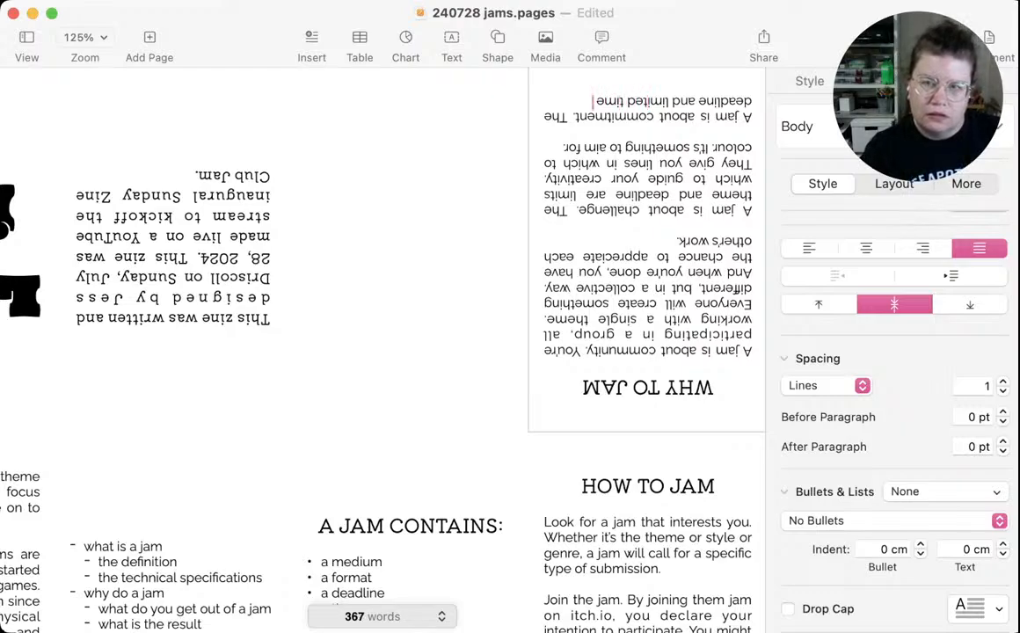
pyautogui.write(' give you a')
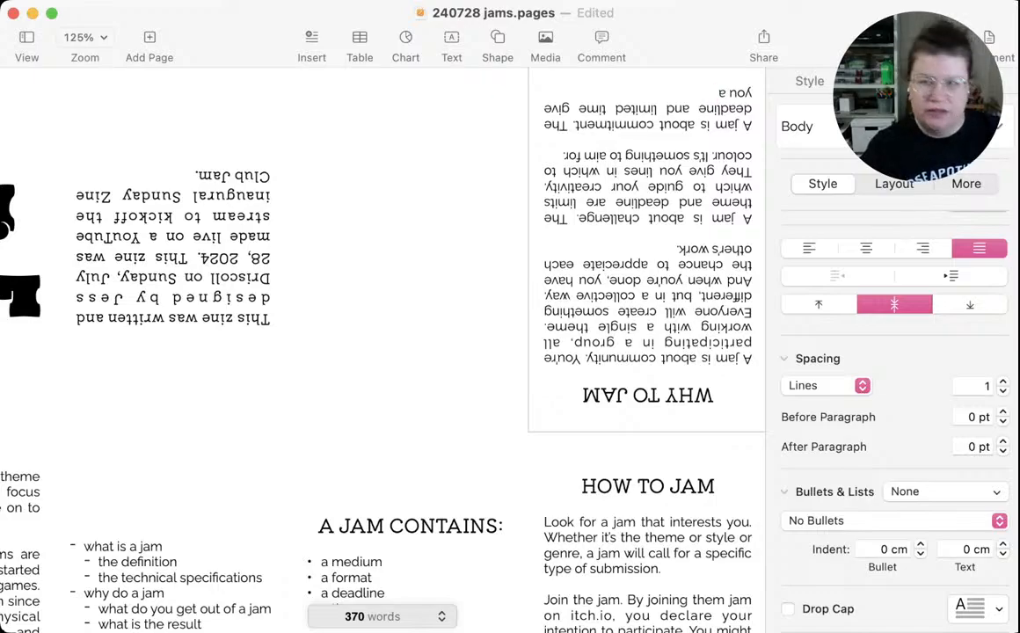
# Continue the commitment paragraph with "The deadline and limited time give you a starting and stopping point."
pyautogui.write('starting a')
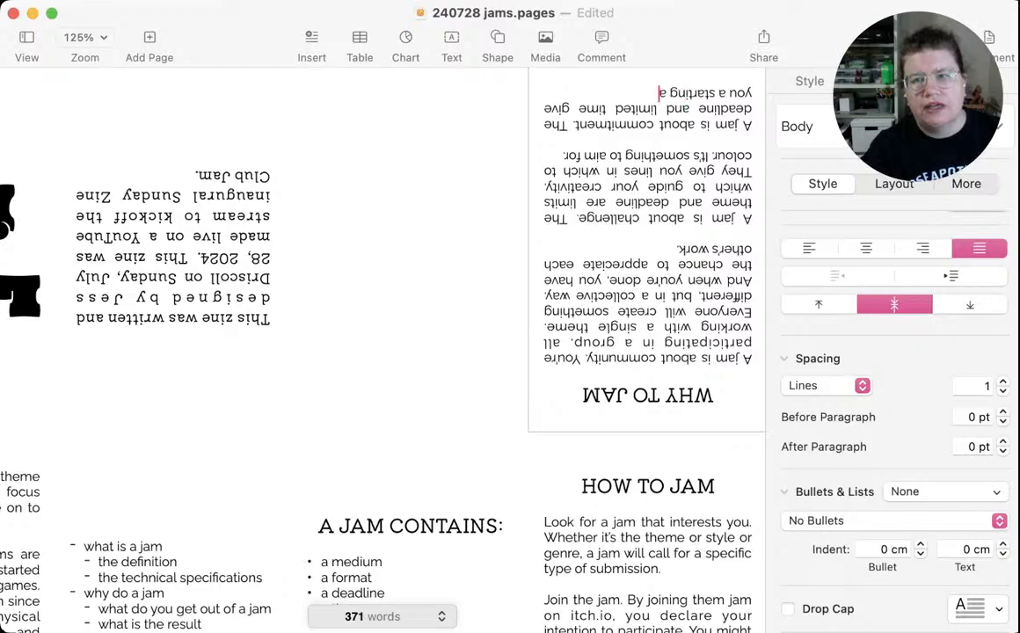
pyautogui.write('n')
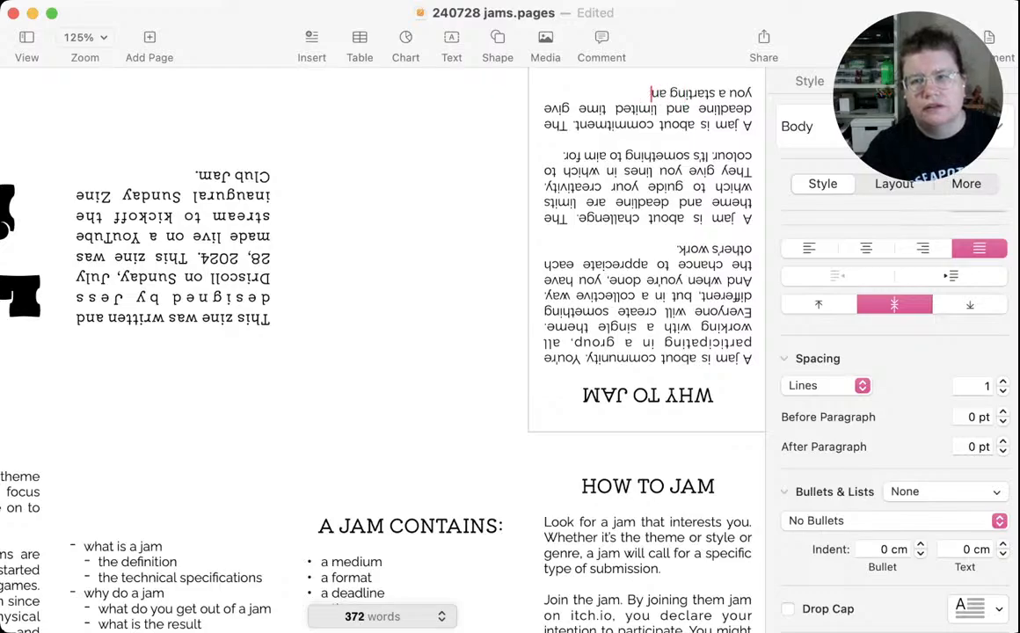
pyautogui.write('d stopping')
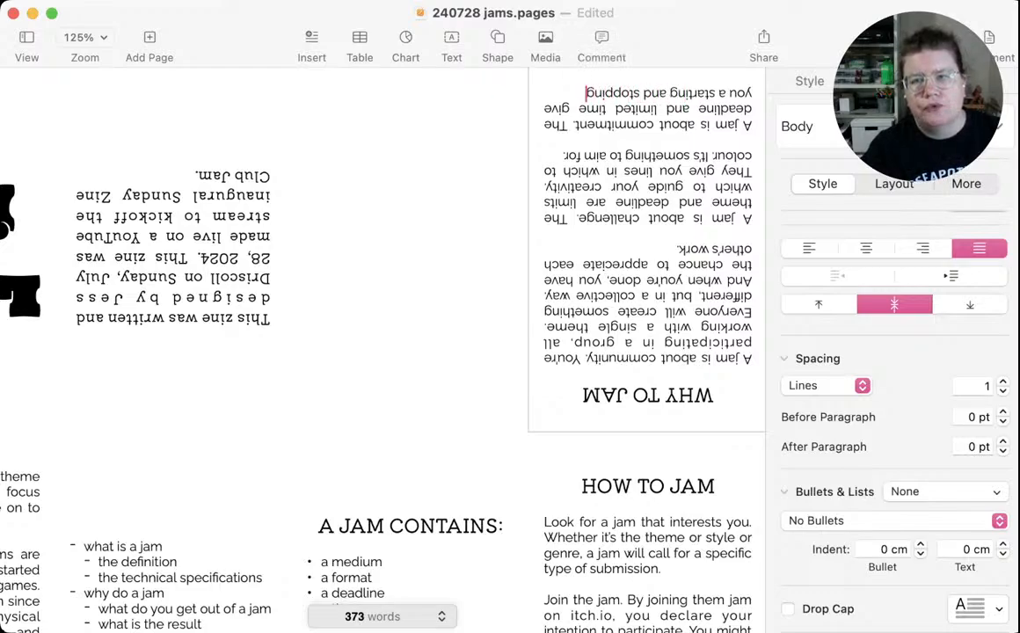
pyautogui.write(' point.')
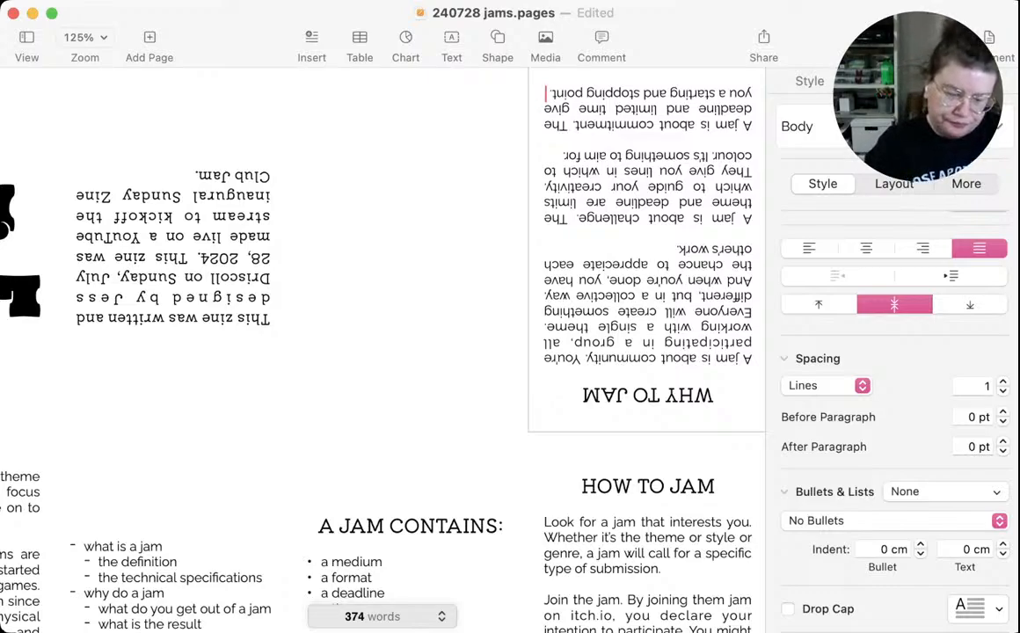
# End the commitment paragraph with "If you struggle with starting and with knowing when to stop, a jam is for you."
pyautogui.press('Return')
pyautogui.write('If you')
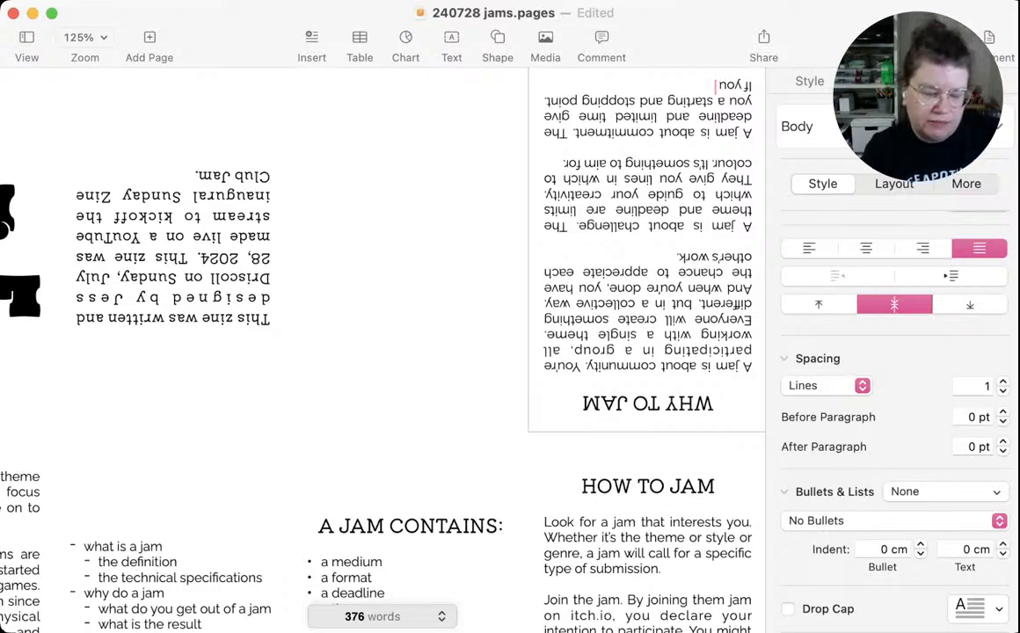
pyautogui.write('stuf')
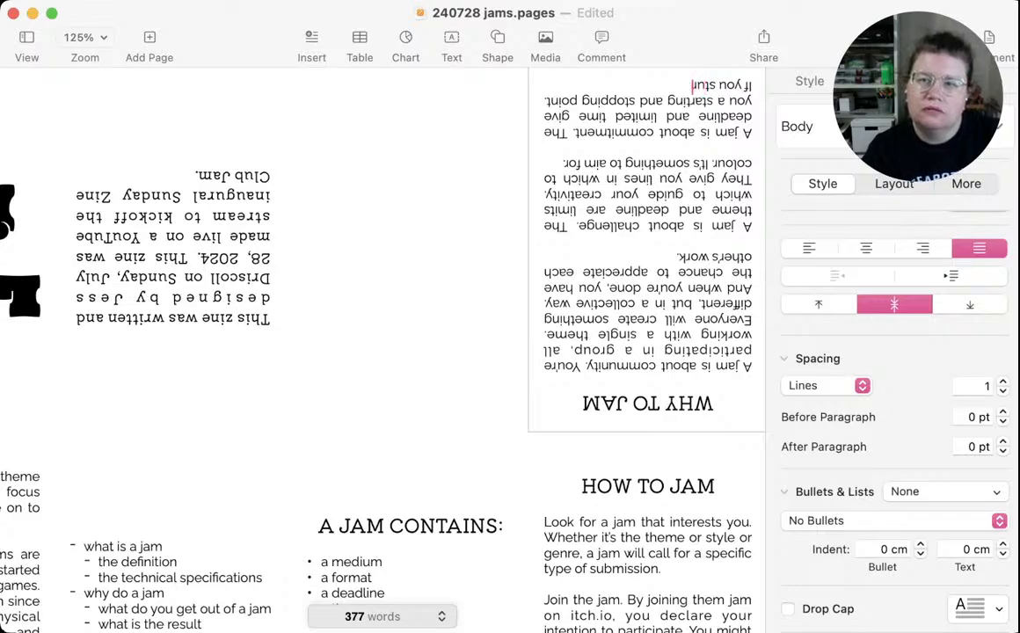
pyautogui.press('BackSpace')
pyautogui.write('ruggle')
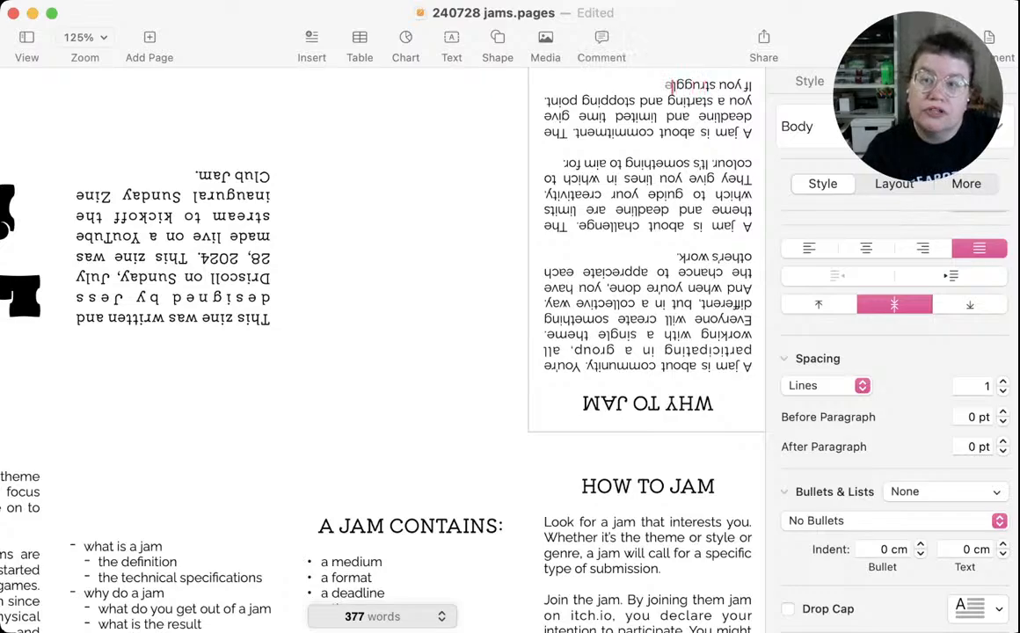
pyautogui.write(' with start')
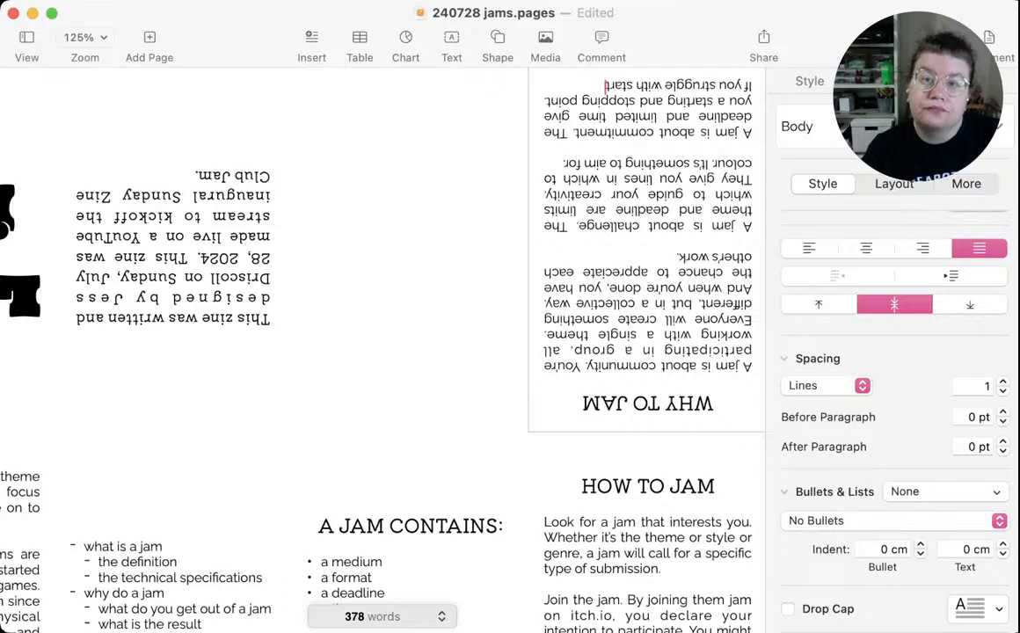
pyautogui.write('ing and with know')
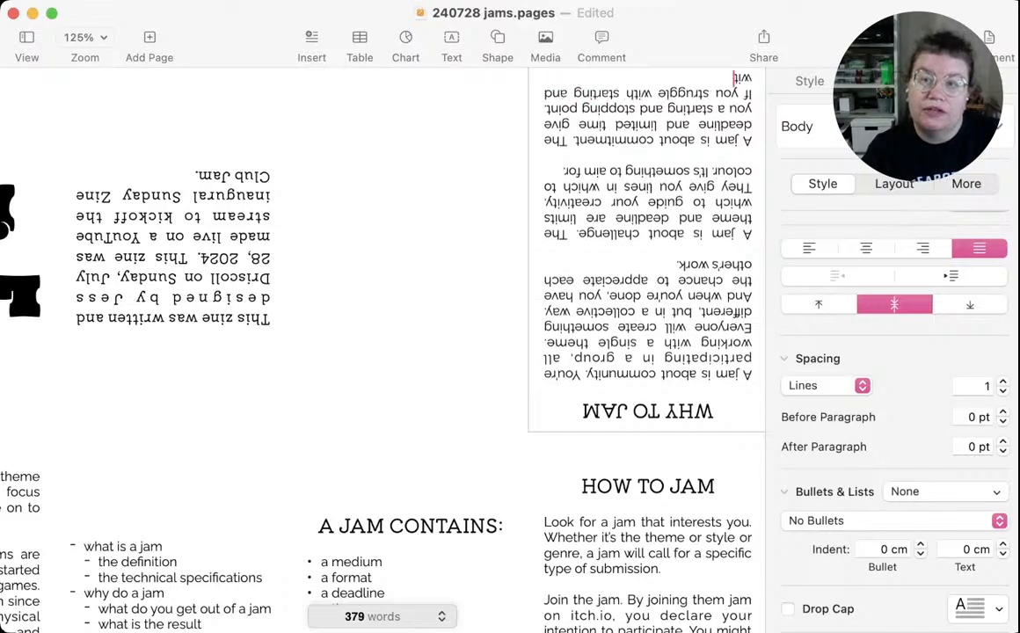
pyautogui.write('ing when')
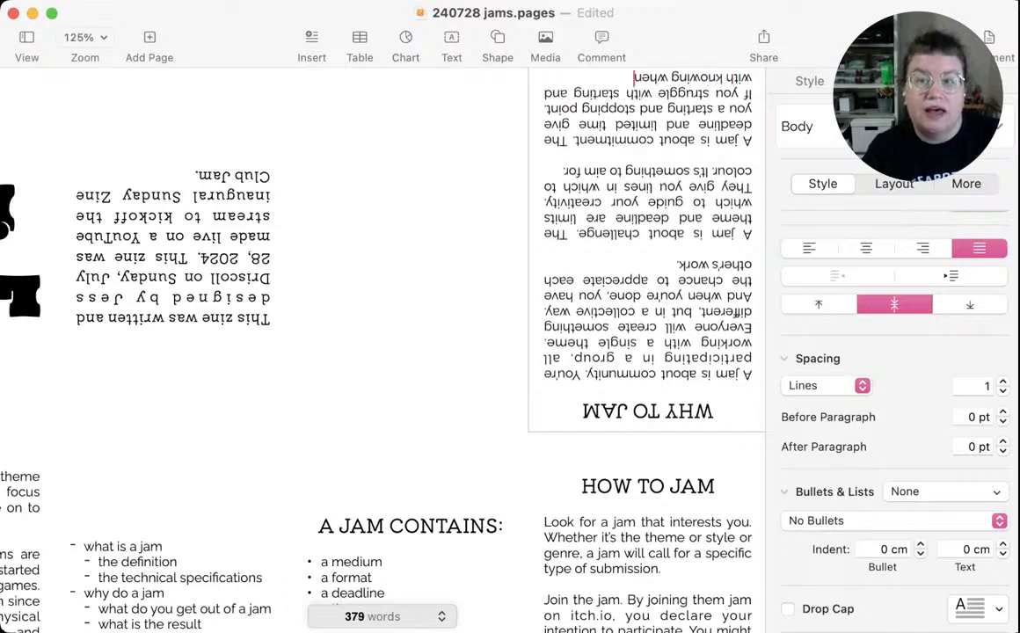
pyautogui.write(' to stop')
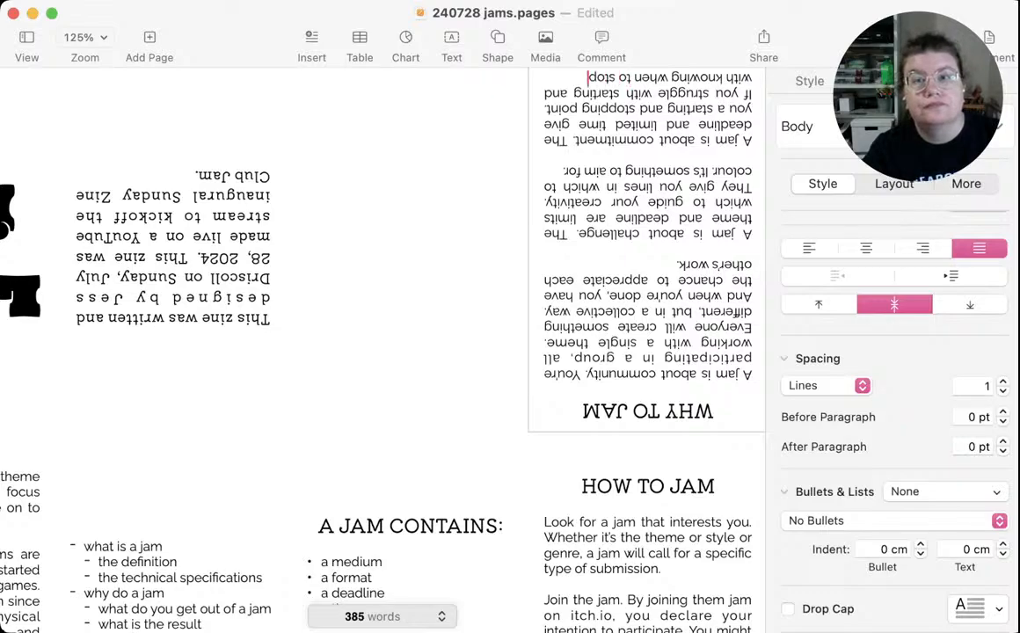
pyautogui.write(', a jam')
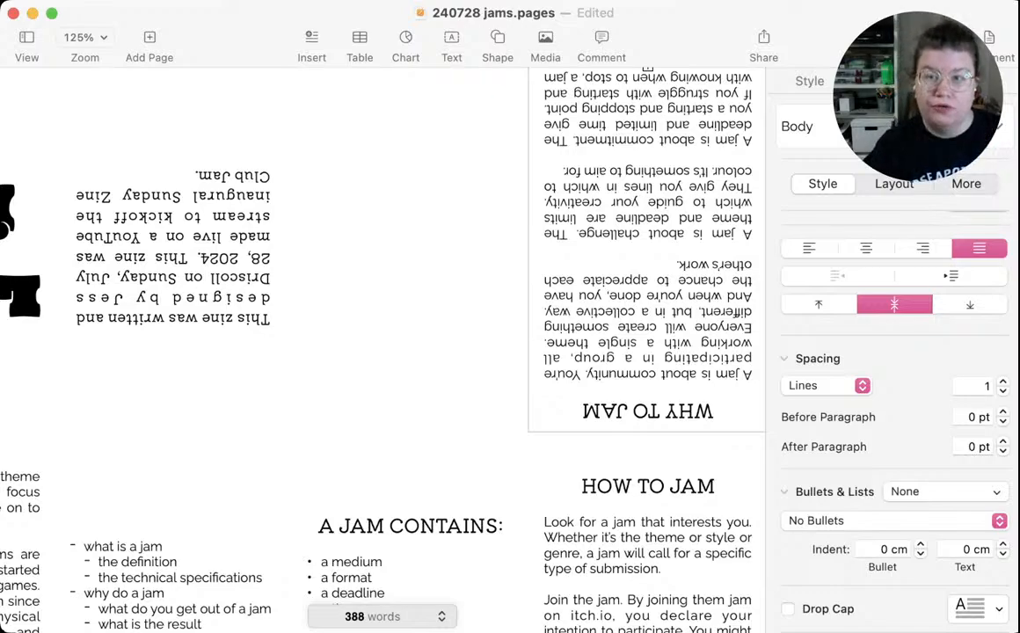
pyautogui.write(' a g')
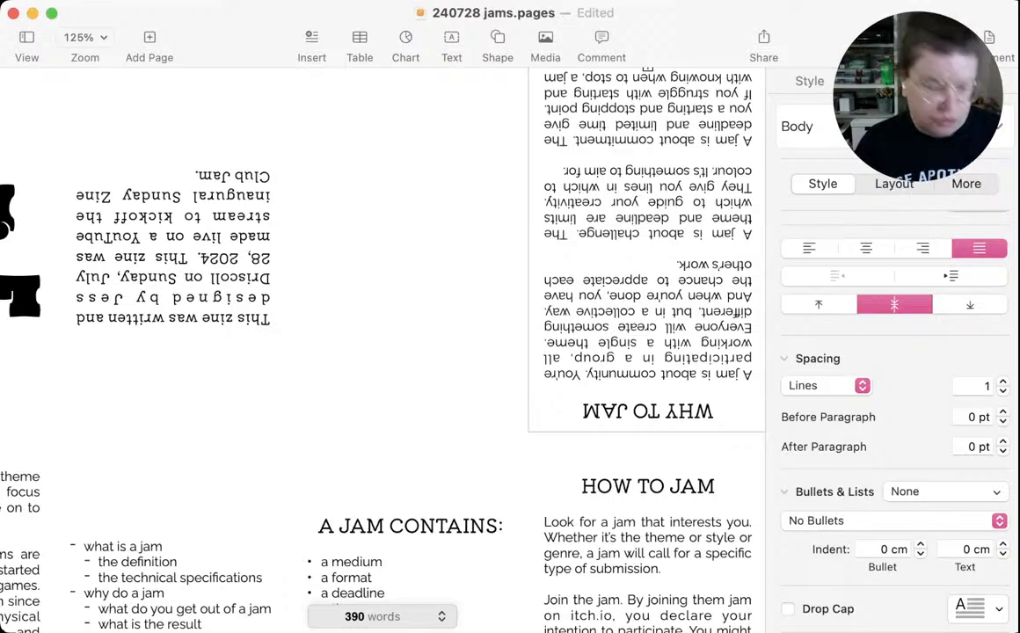
# Cut the challenge and commitment paragraphs out of the WHY TO JAM panel, keeping its heading and community paragraph
pyautogui.press('super+a')
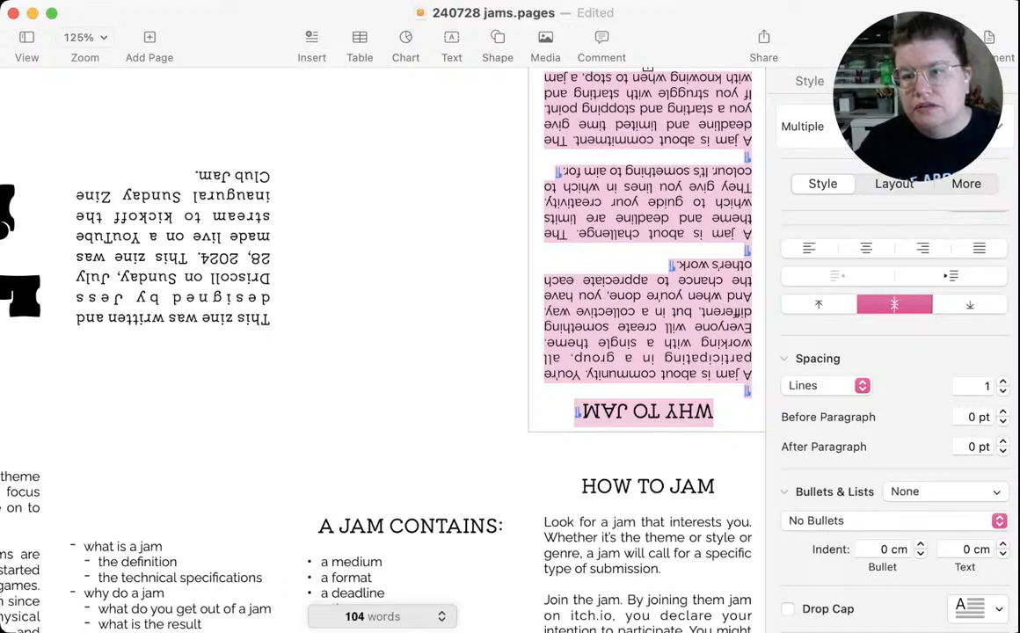
pyautogui.hotkey('shift', 'Down')
pyautogui.hotkey('shift', 'Down')
pyautogui.hotkey('shift', 'Down')
pyautogui.hotkey('shift', 'Down')
pyautogui.hotkey('shift', 'Down')
pyautogui.hotkey('shift', 'Down')
pyautogui.hotkey('shift', 'Down')
pyautogui.hotkey('shift', 'Down')
pyautogui.hotkey('shift', 'Down')
pyautogui.hotkey('shift', 'Down')
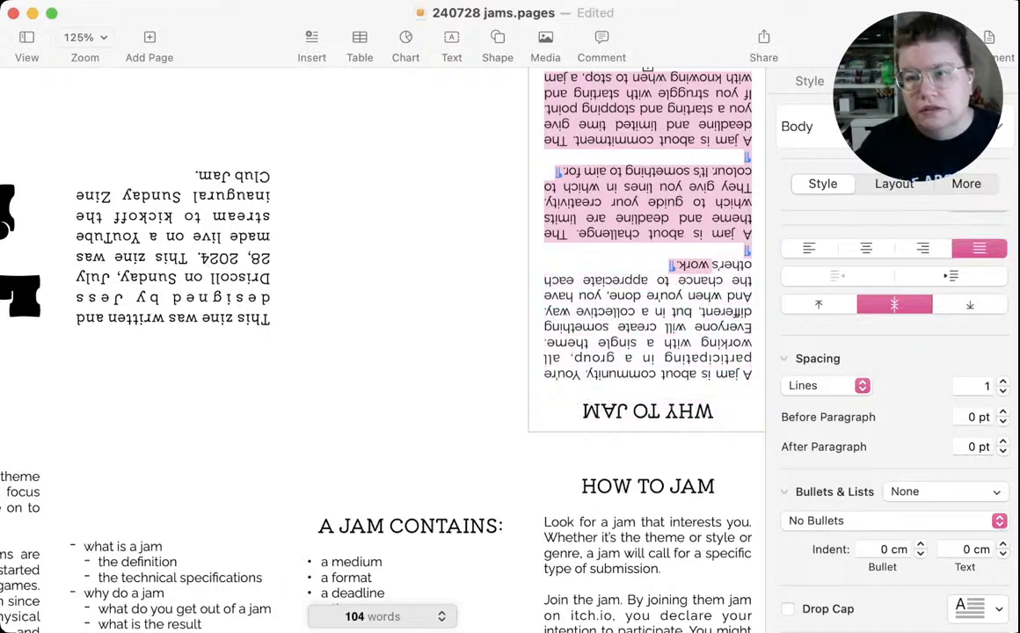
pyautogui.hotkey('shift', 'Down')
pyautogui.hotkey('shift', 'Right')
pyautogui.hotkey('shift', 'Right')
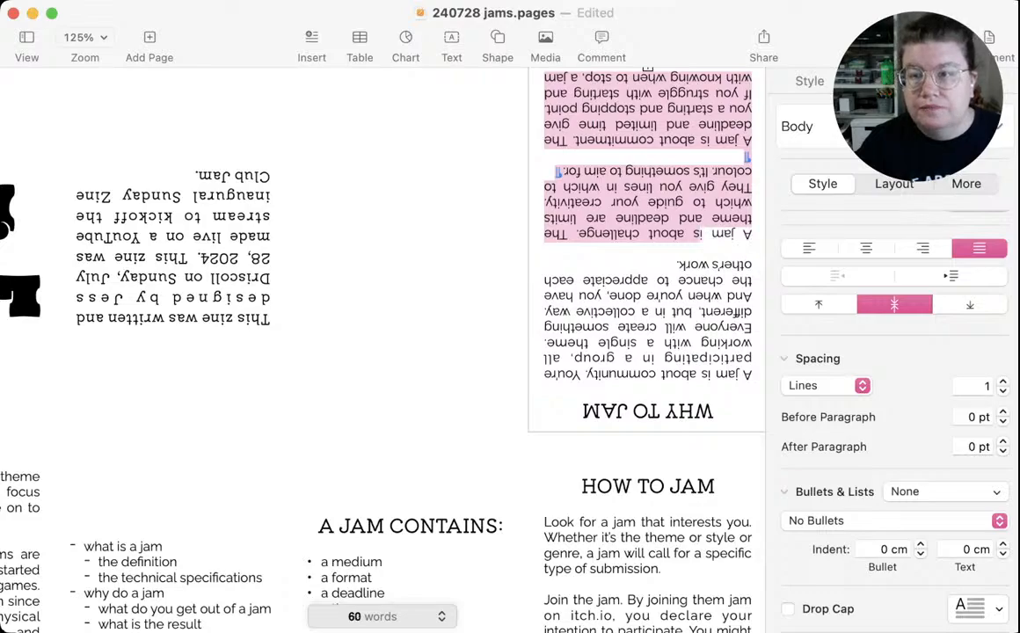
pyautogui.hotkey('shift', 'Left')
pyautogui.hotkey('shift', 'Left')
pyautogui.hotkey('shift', 'Left')
pyautogui.hotkey('shift', 'Left')
pyautogui.hotkey('shift', 'Left')
pyautogui.hotkey('shift', 'Left')
pyautogui.hotkey('shift', 'Left')
pyautogui.hotkey('shift', 'Left')
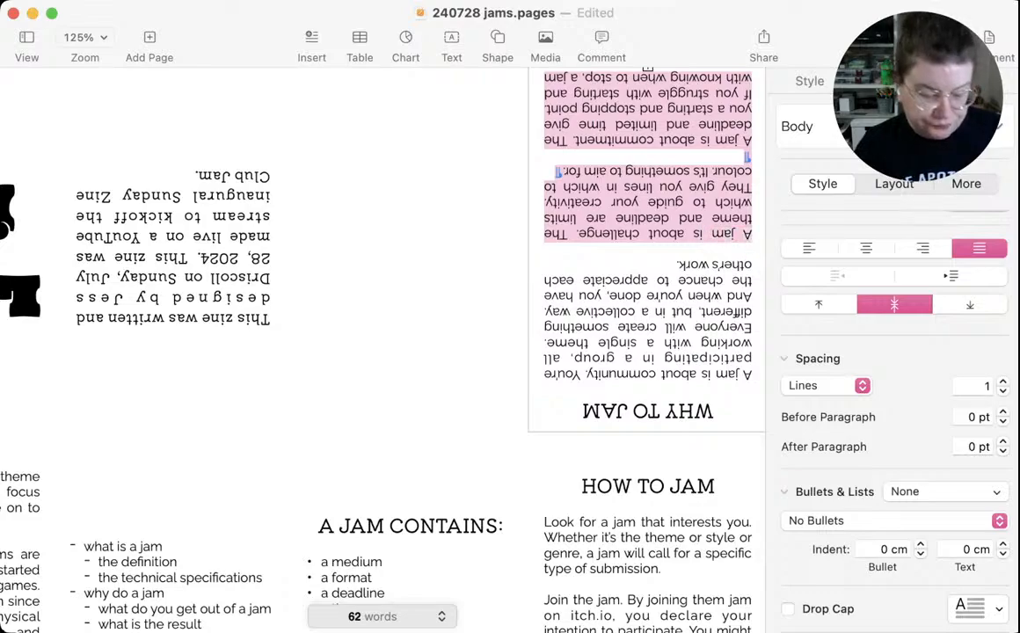
pyautogui.press('super+x')
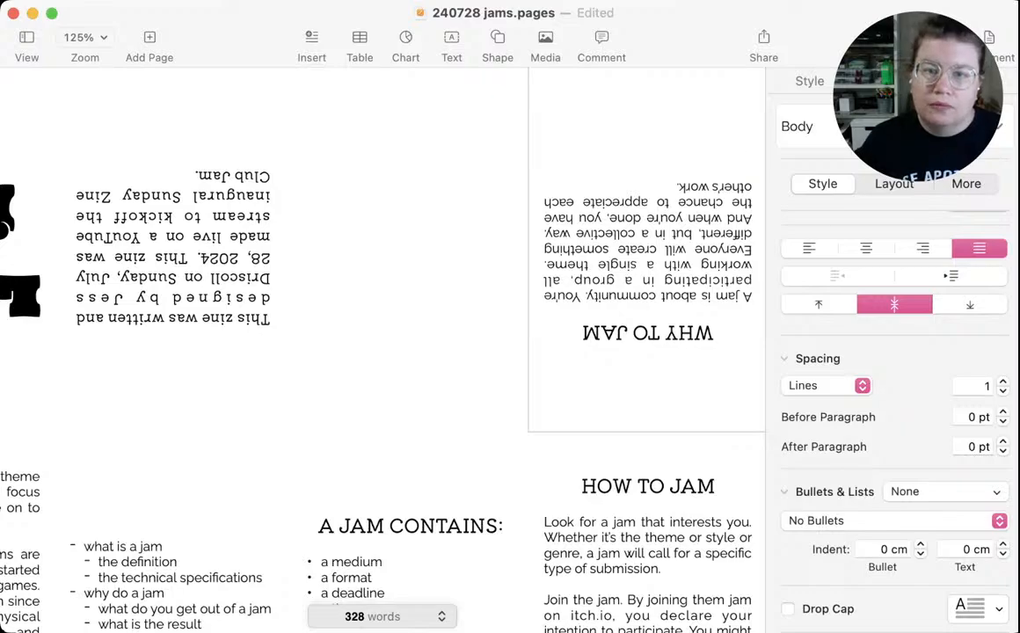
# Paste the challenge and commitment paragraphs into the empty upside-down panel beside WHY TO JAM, undoing the stray pasted text box
pyautogui.press('super+v')
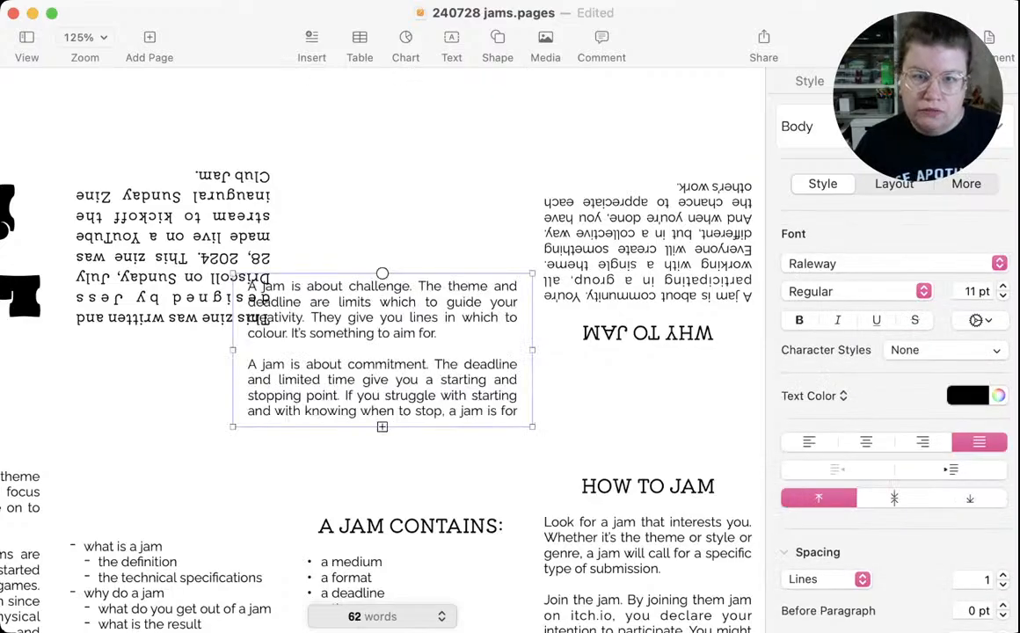
pyautogui.press('super+z')
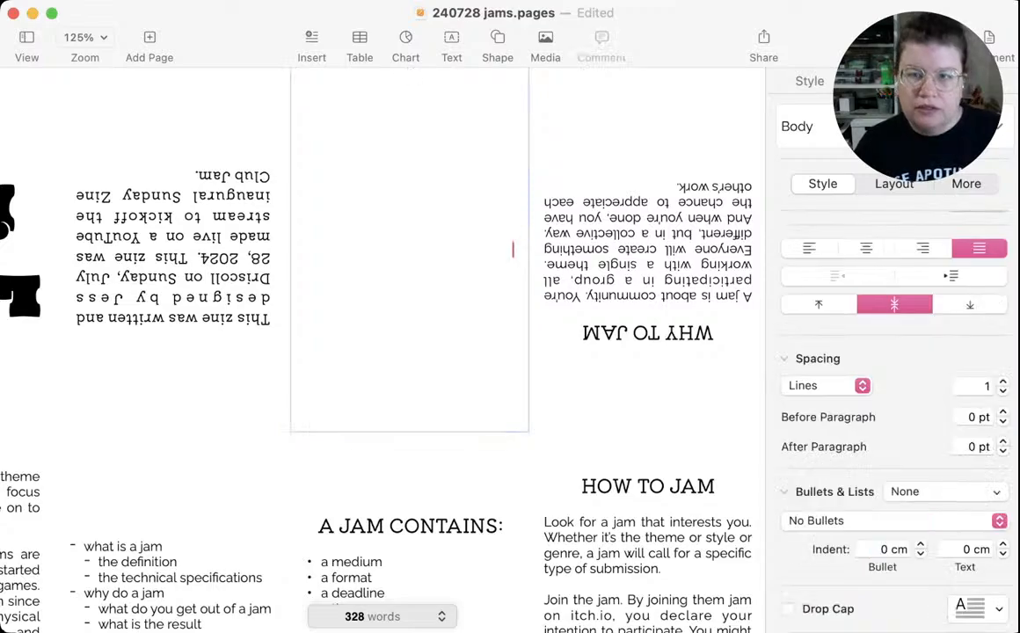
pyautogui.press('super+v')
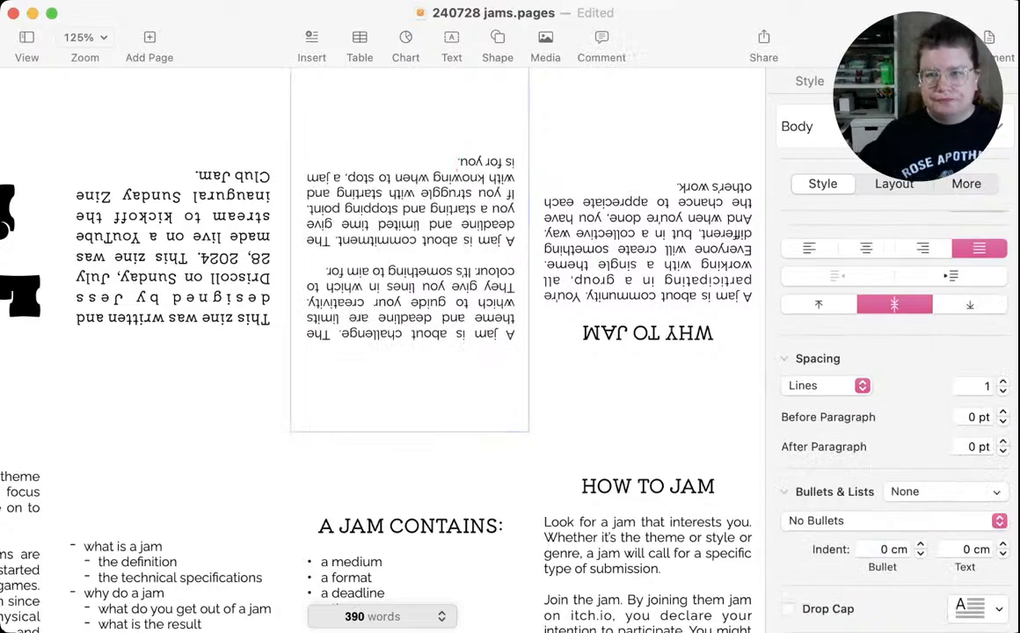
pyautogui.click(648, 250)
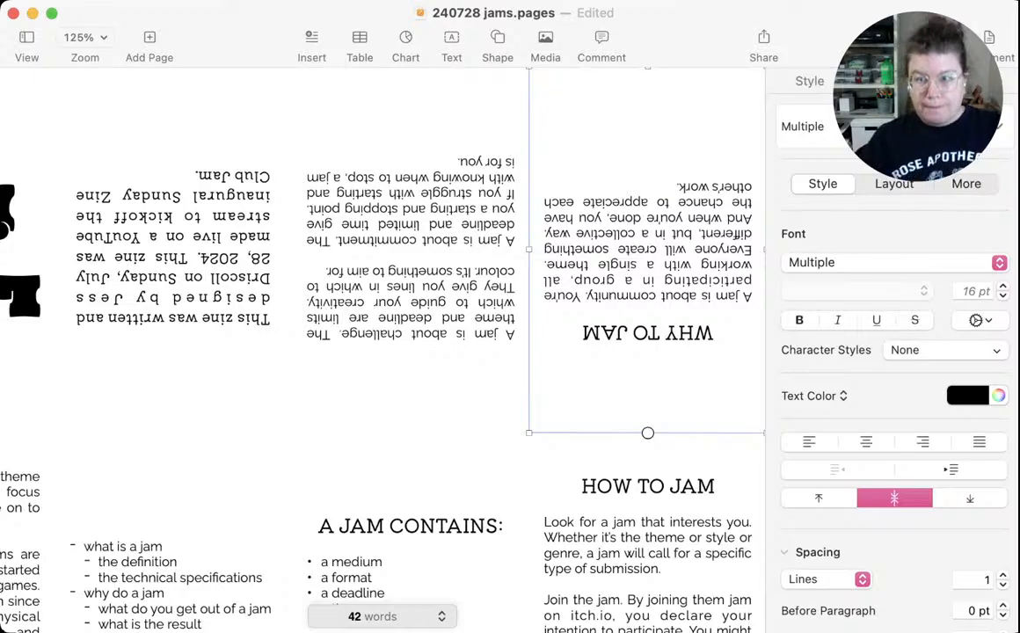
# Save the document and replace "in a collective way" with "similar" in the WHY TO JAM community paragraph
pyautogui.press('super+s')
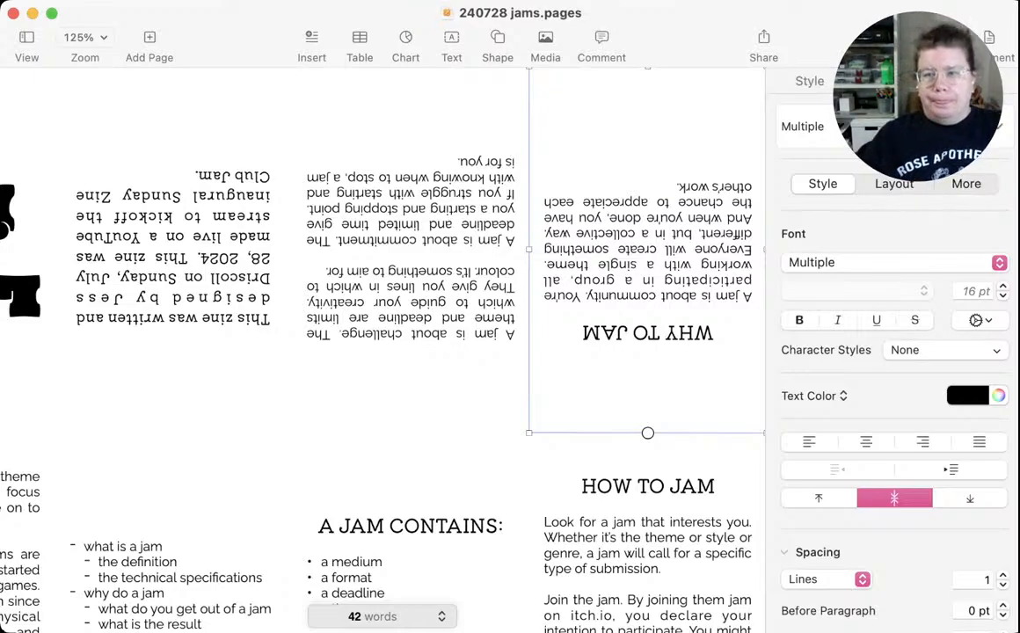
pyautogui.click(608, 182)
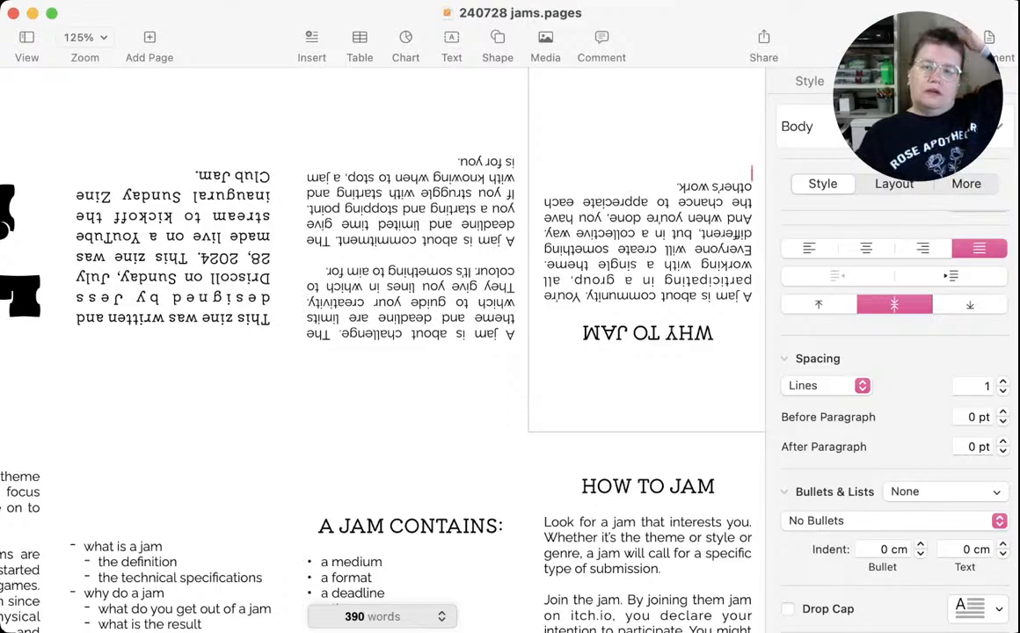
pyautogui.click(667, 234)
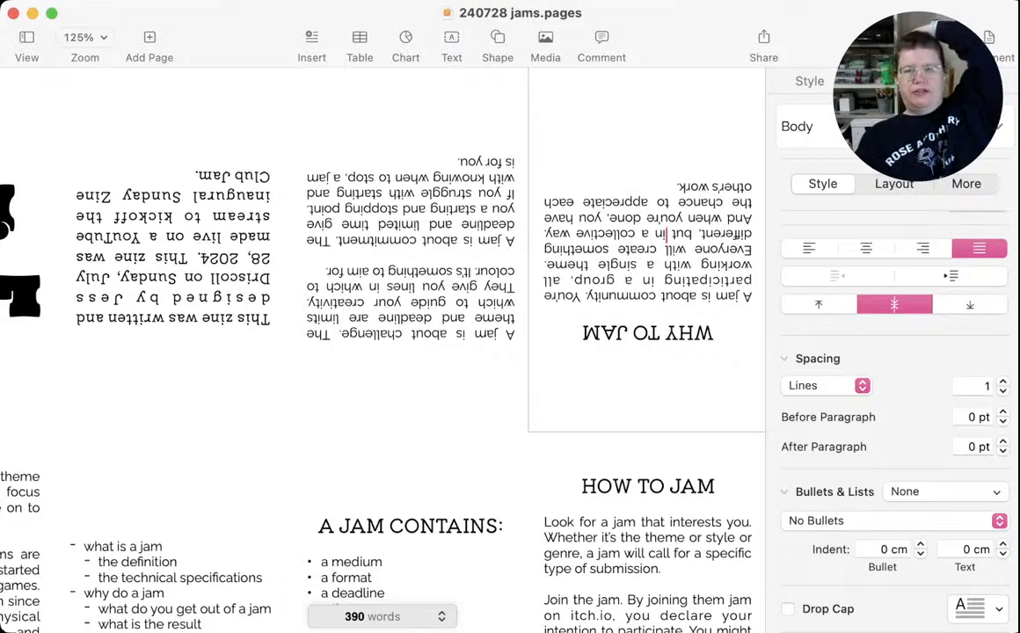
pyautogui.moveTo(667, 234); pyautogui.dragTo(546, 234)
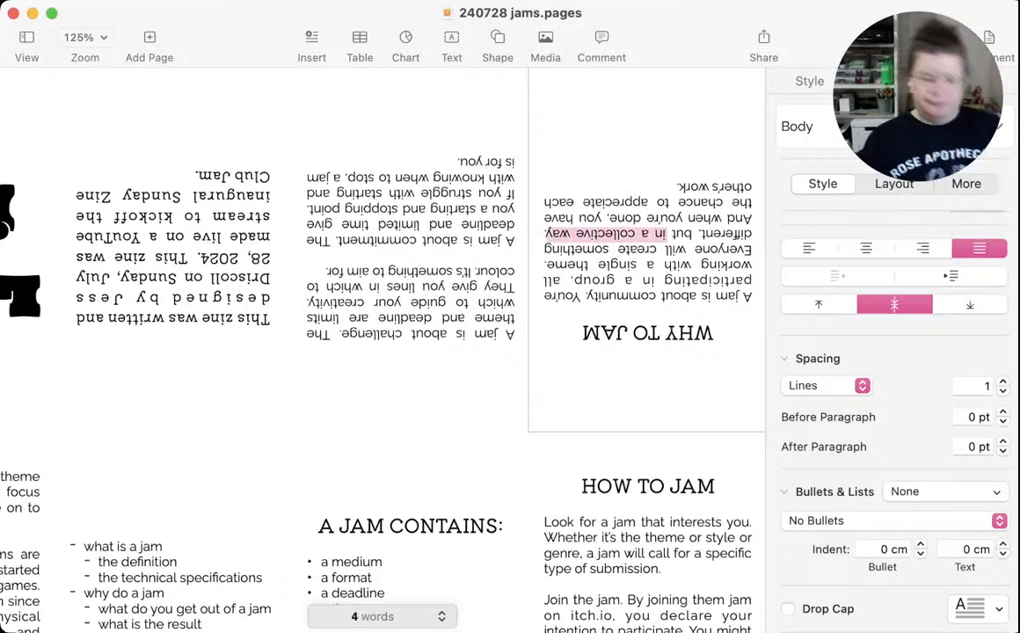
pyautogui.write('similar. And')
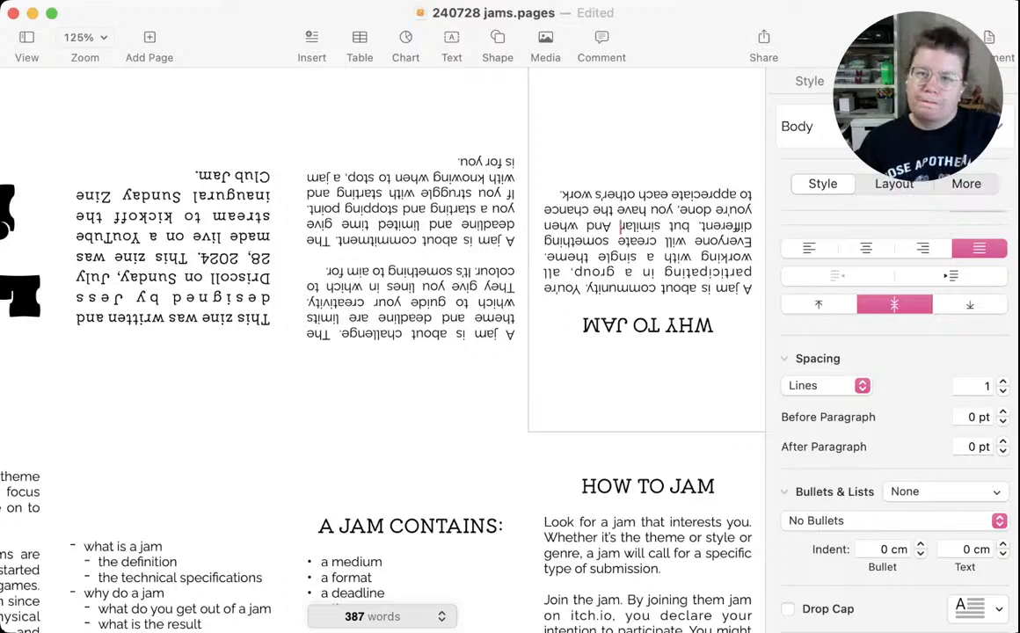
# In the community paragraph, replace "different" with "of their own" and "similar" with "together"
pyautogui.doubleClick(727, 226)
pyautogui.scroll(-1, 383, 352)
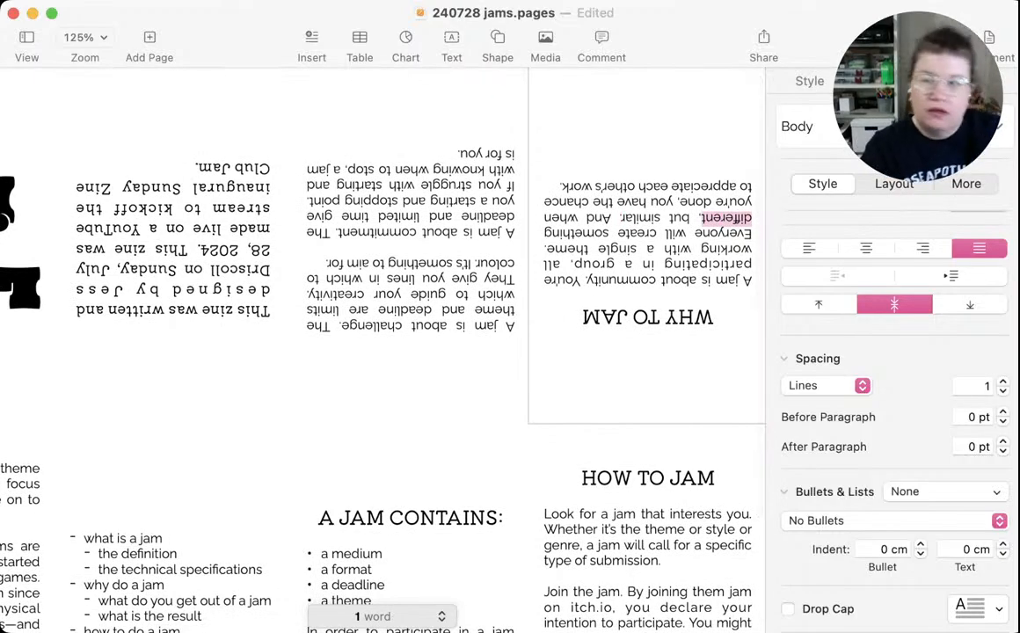
pyautogui.write('of them')
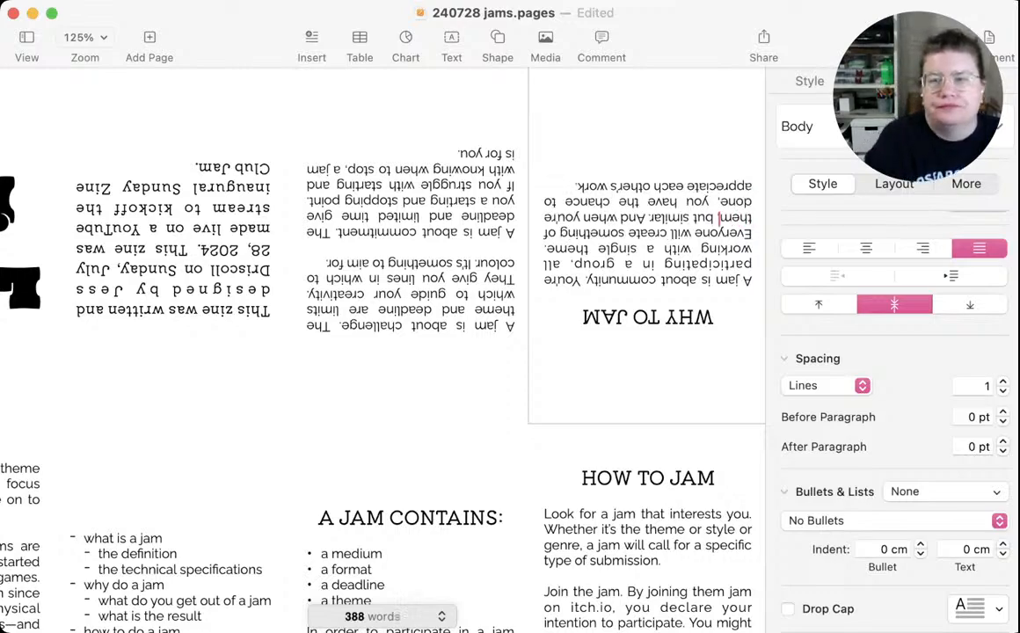
pyautogui.press('BackSpace')
pyautogui.press('BackSpace')
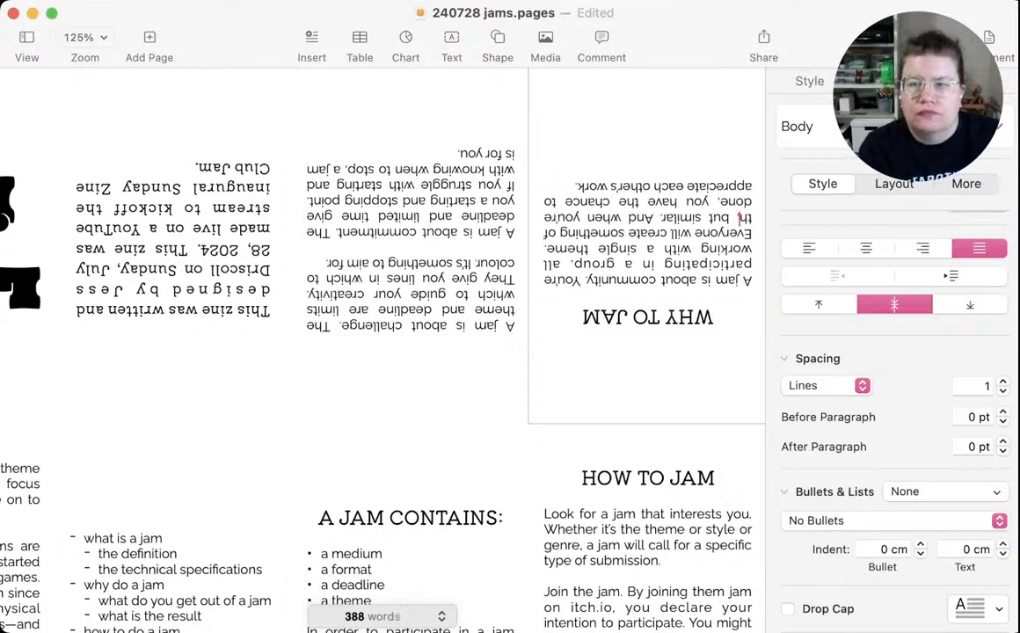
pyautogui.write('eir own')
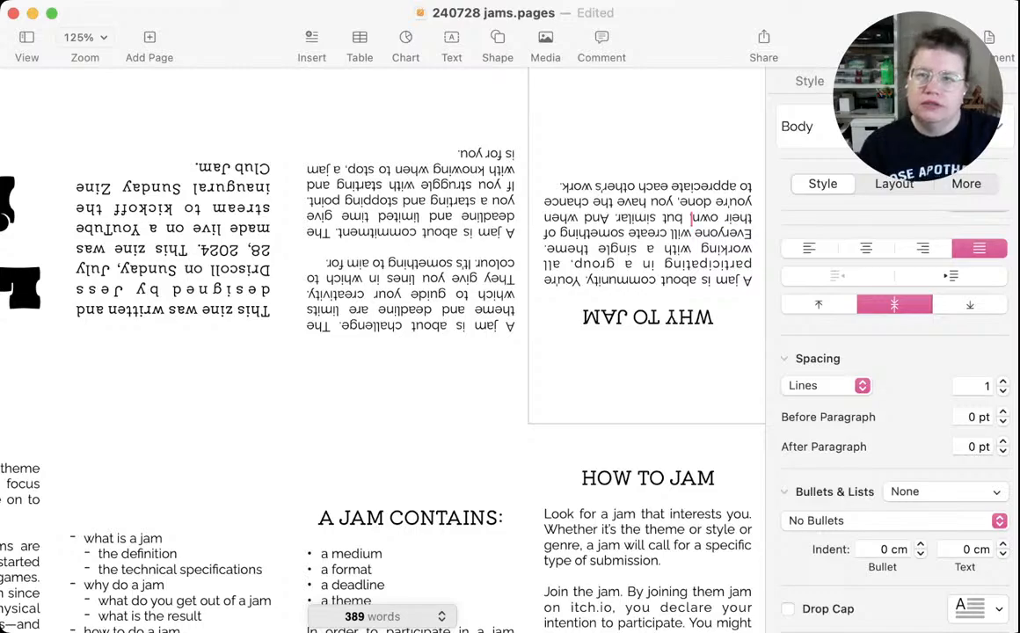
pyautogui.doubleClick(637, 218)
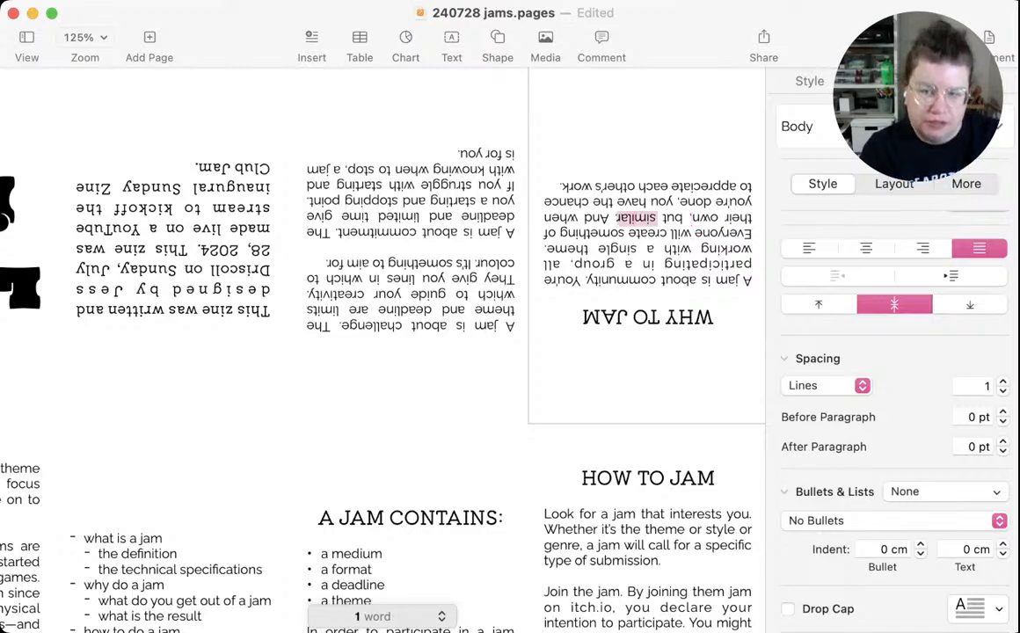
pyautogui.write('together')
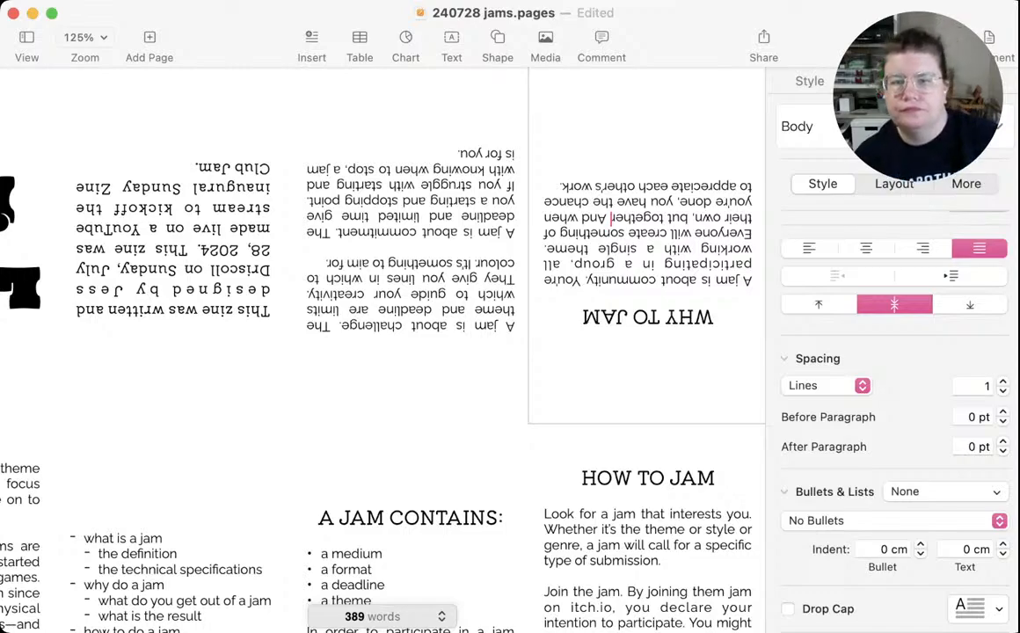
# In the challenge paragraph, replace the period and "It's" following "colour" with a comma to join the two sentences
pyautogui.click(410, 264)
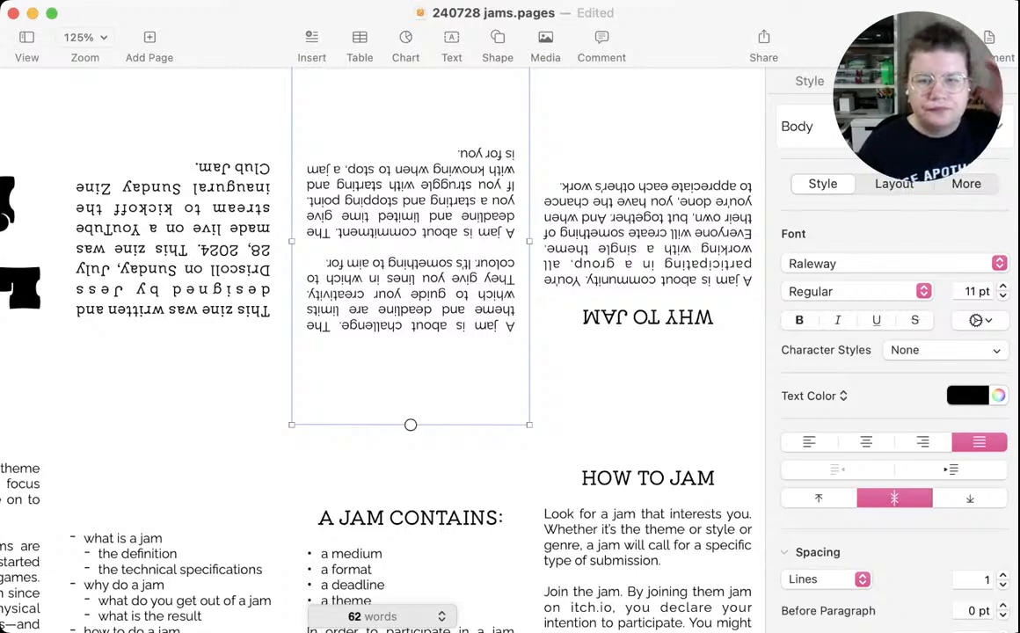
pyautogui.click(476, 263)
pyautogui.doubleClick(467, 263)
pyautogui.press('BackSpace')
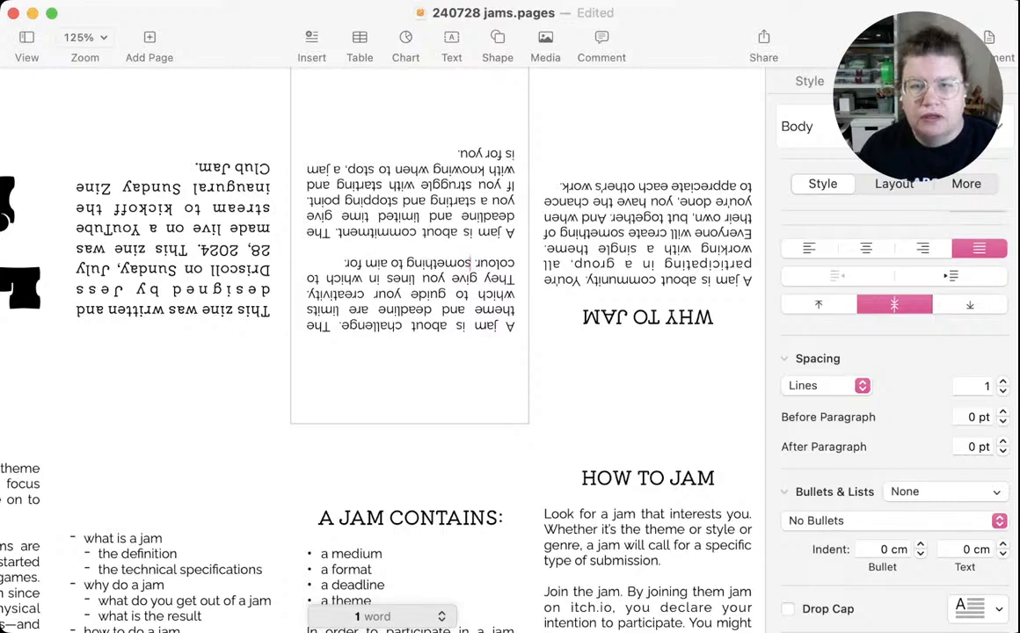
pyautogui.press('BackSpace')
pyautogui.press('BackSpace')
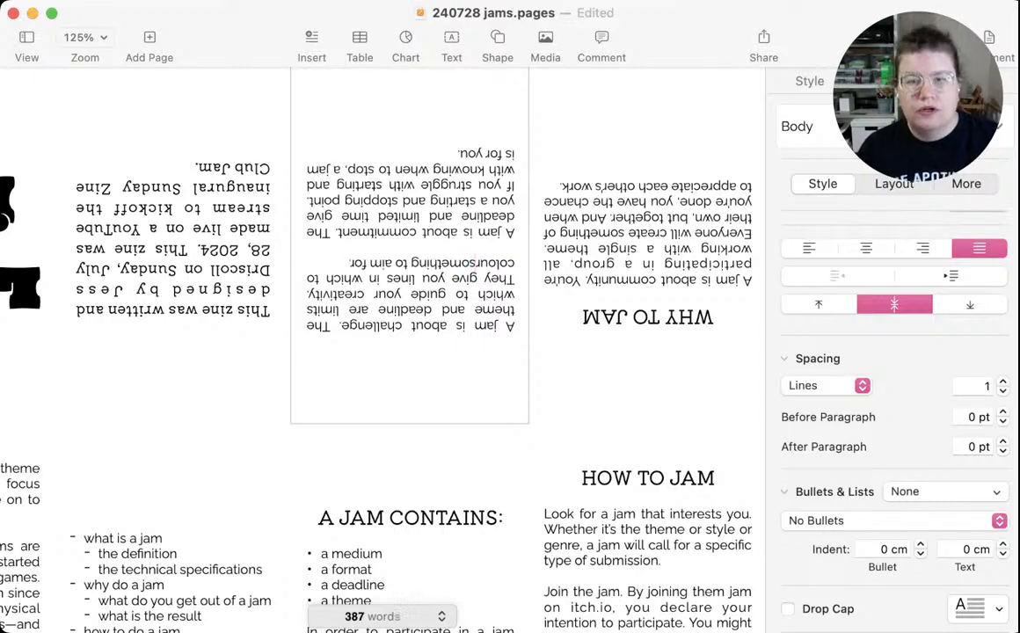
pyautogui.write(',')
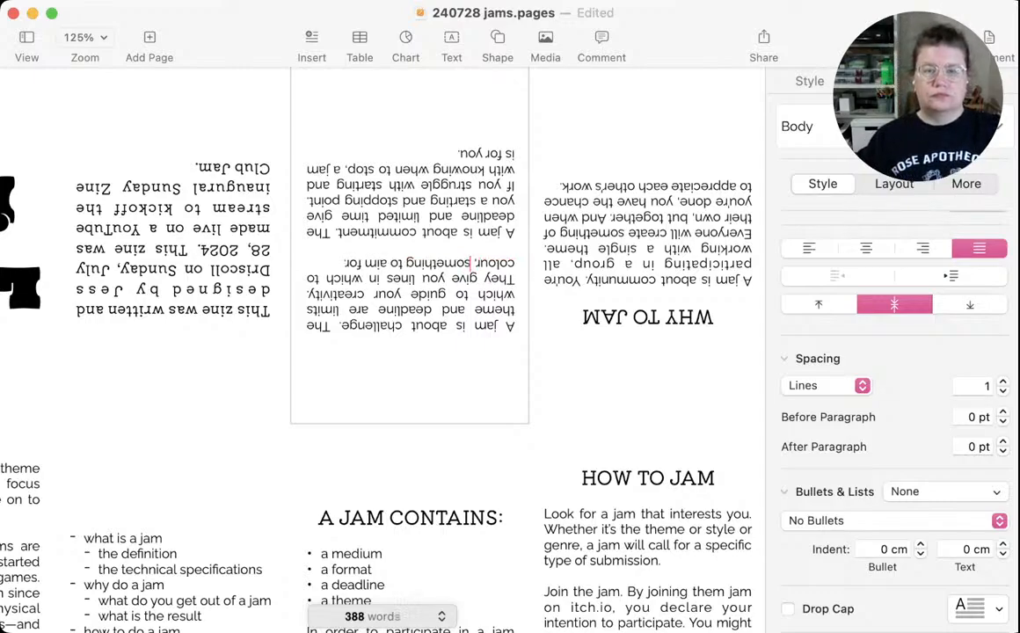
# Replace "aim for" with "work towards" at the end of the challenge paragraph
pyautogui.click(344, 263)
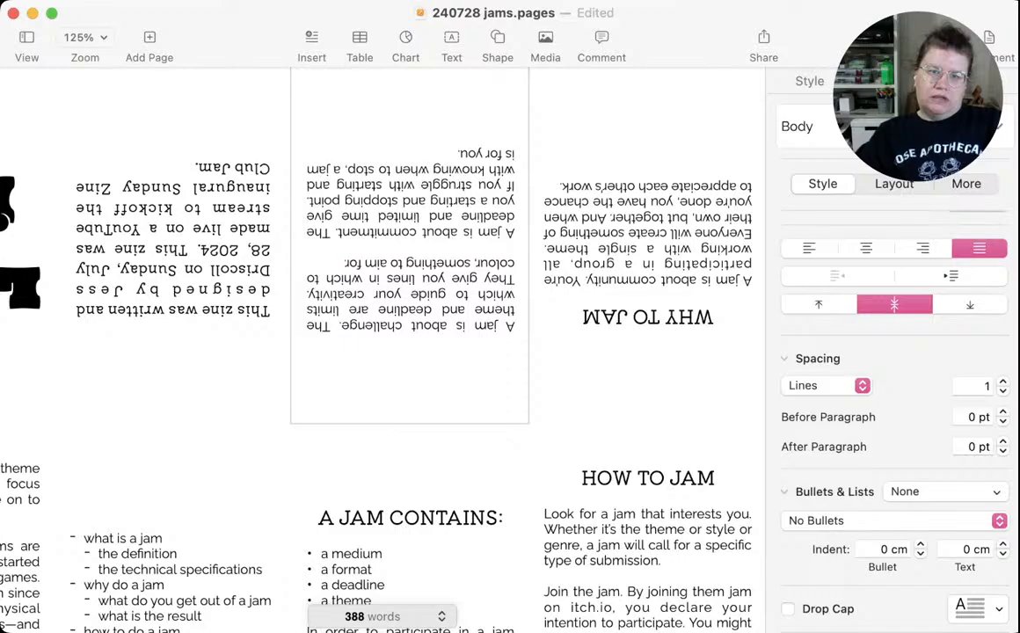
pyautogui.moveTo(388, 264); pyautogui.dragTo(345, 264)
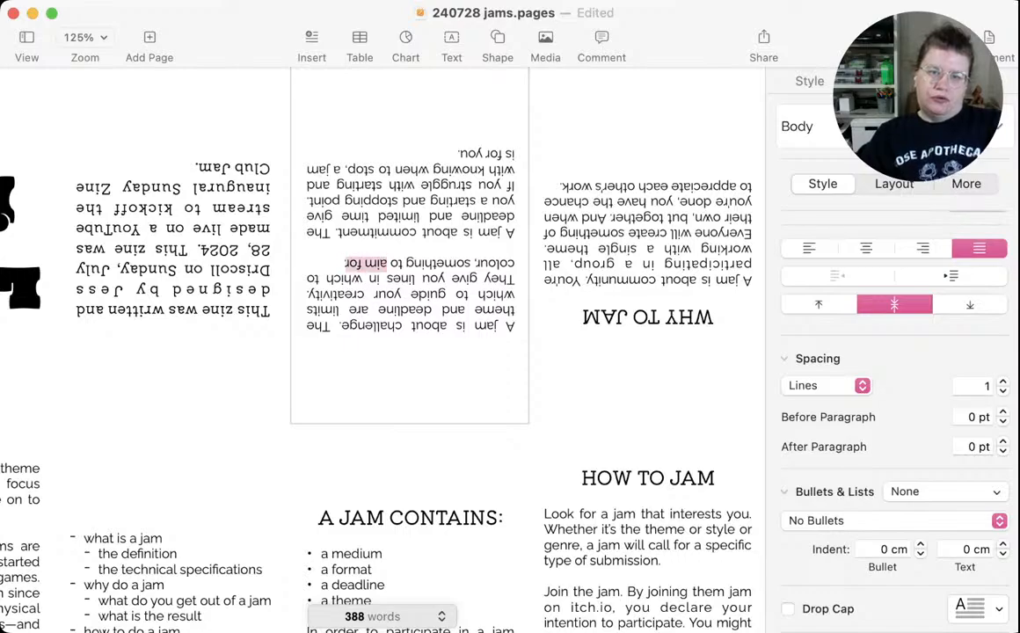
pyautogui.write('wor')
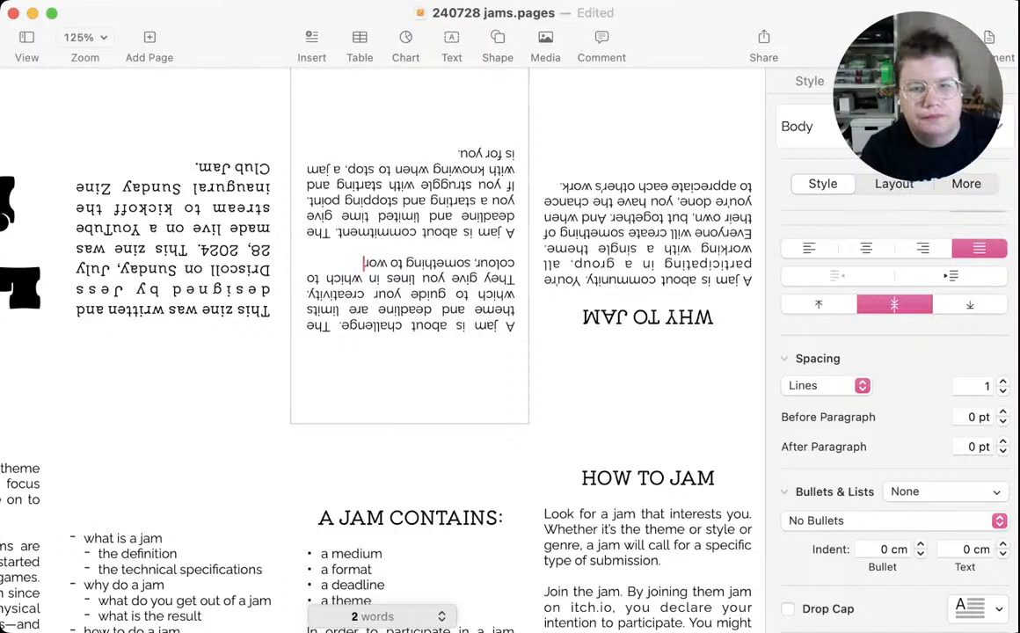
pyautogui.write('k towards.')
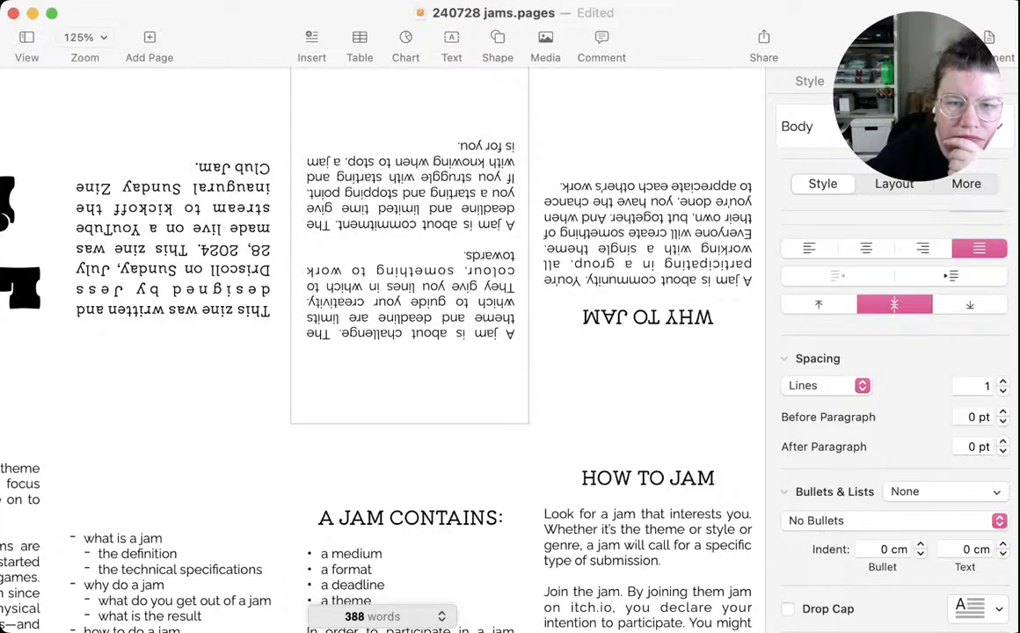
# Replace "starting and stopping point" with "goal" in the commitment paragraph
pyautogui.doubleClick(373, 335)
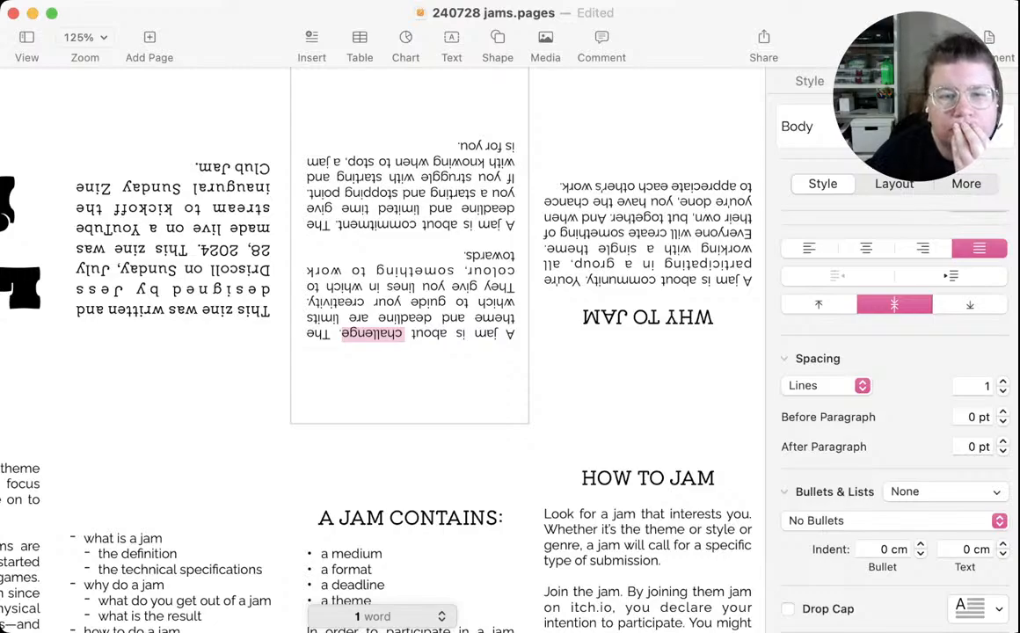
pyautogui.click(351, 287)
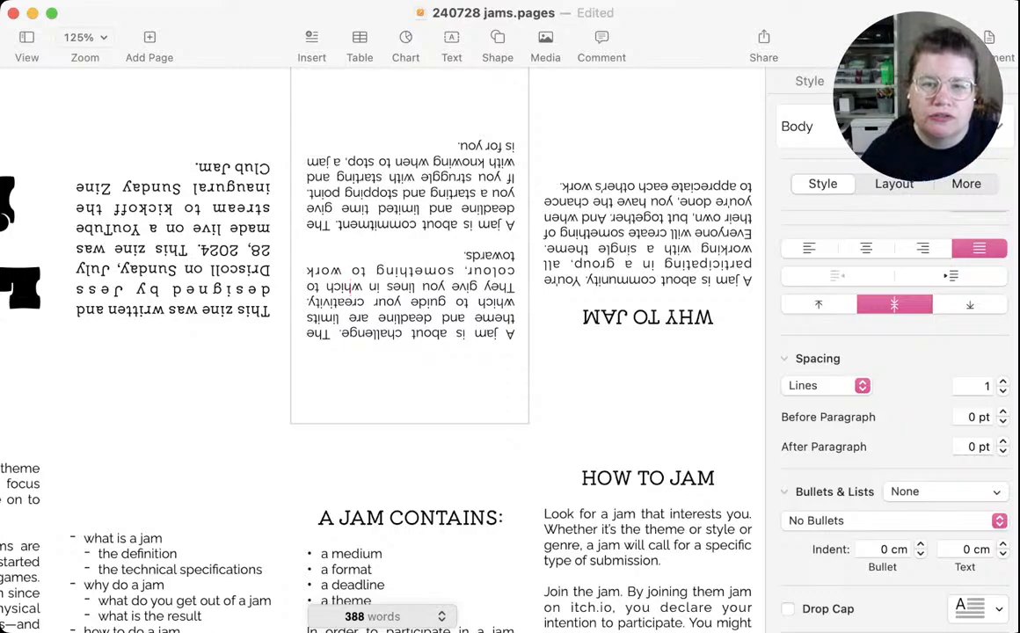
pyautogui.moveTo(476, 192); pyautogui.dragTo(308, 192)
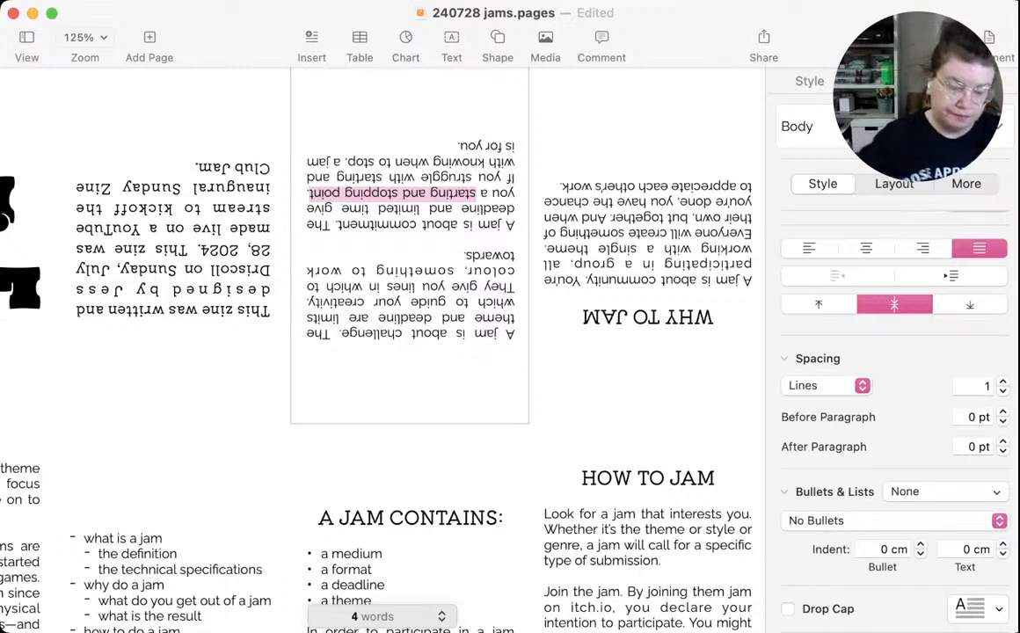
pyautogui.write('goal. If you struggle with')
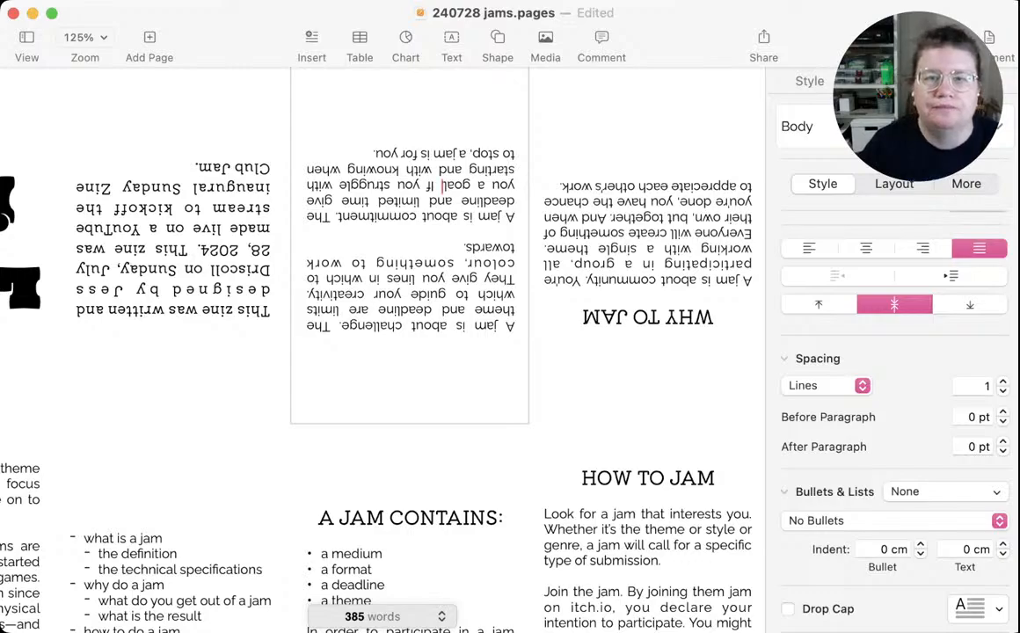
# Replace "for you" at the end of the commitment paragraph with "the perfect place to practice your craft" and save the document
pyautogui.moveTo(421, 154); pyautogui.dragTo(375, 154)
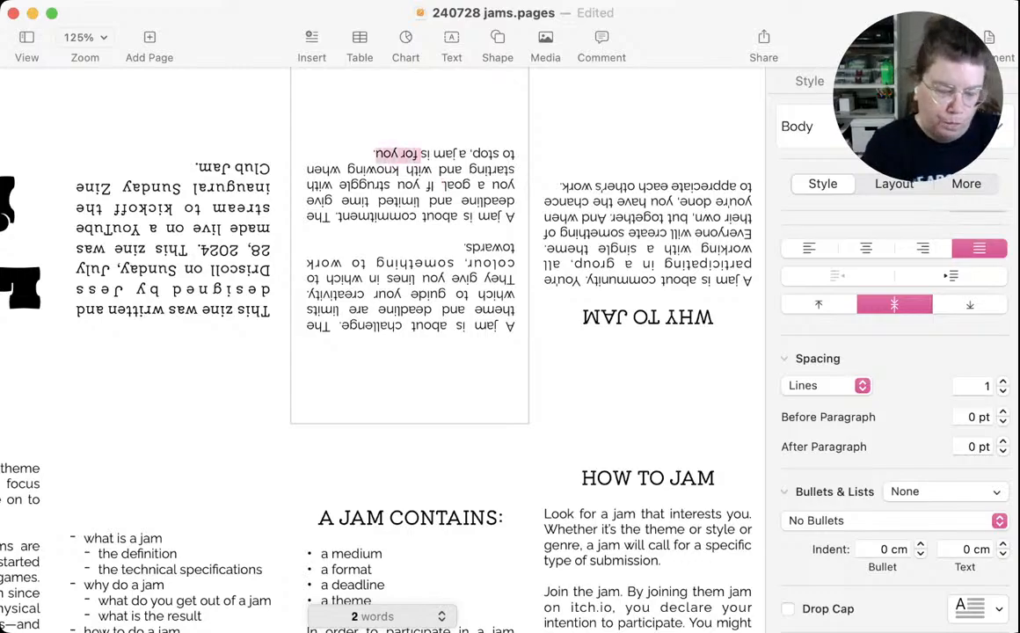
pyautogui.write('t')
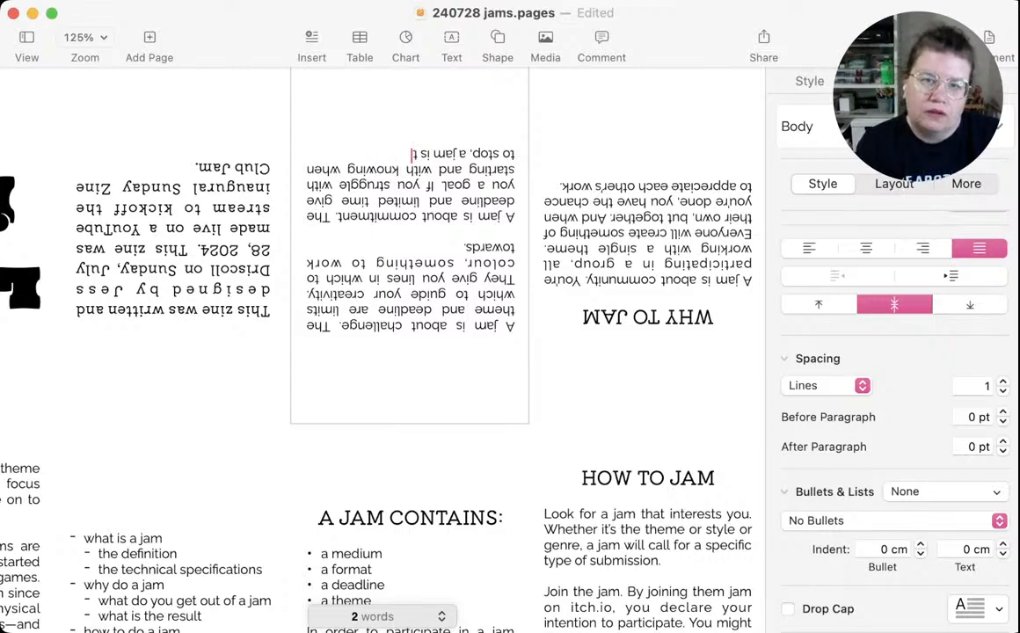
pyautogui.write('he perfect')
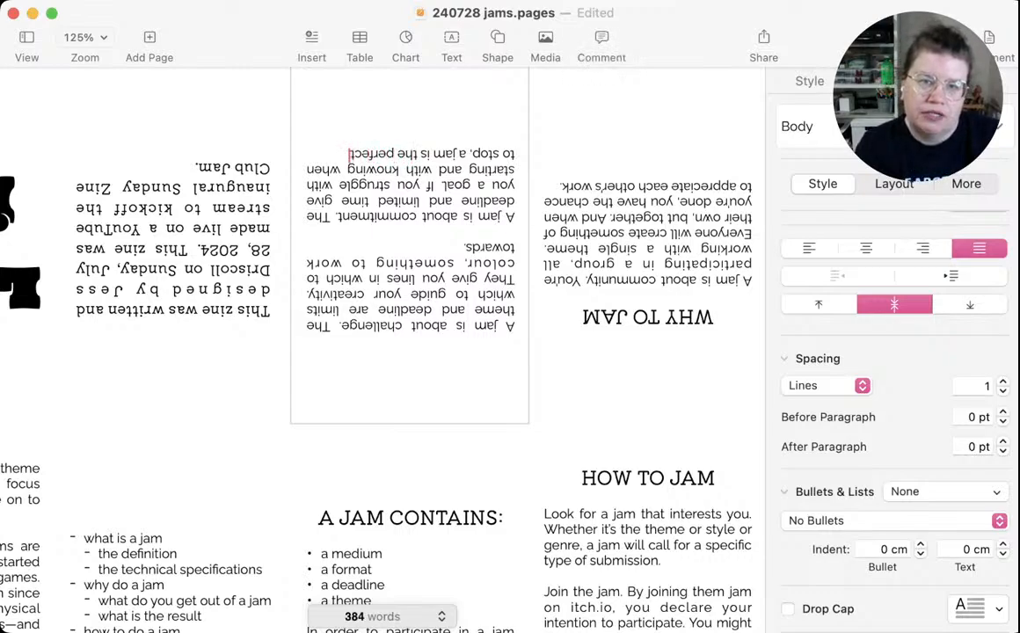
pyautogui.write(' place to pra')
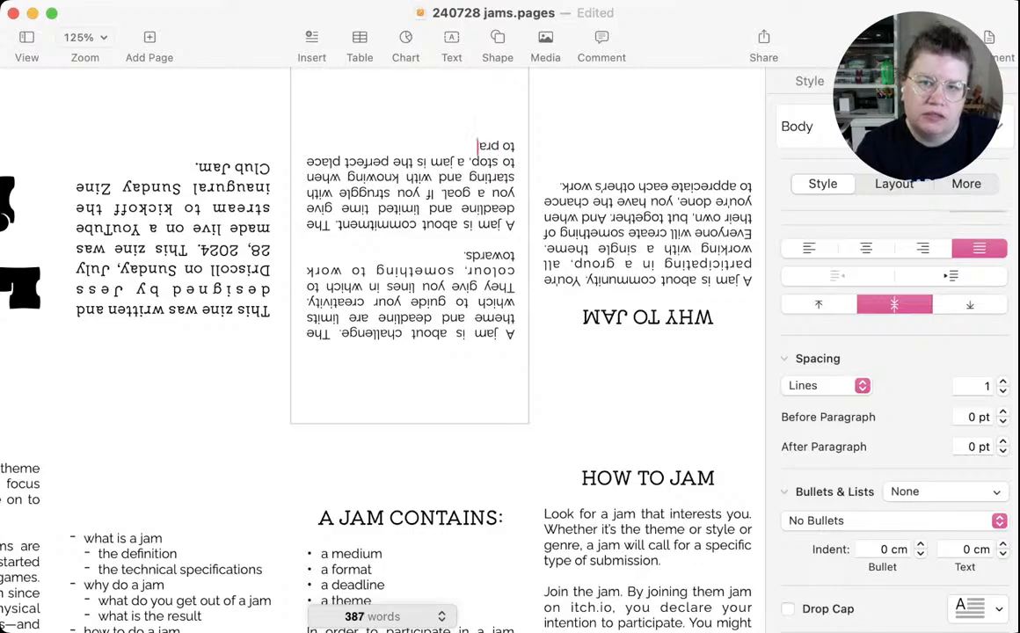
pyautogui.write('ctice your craft.')
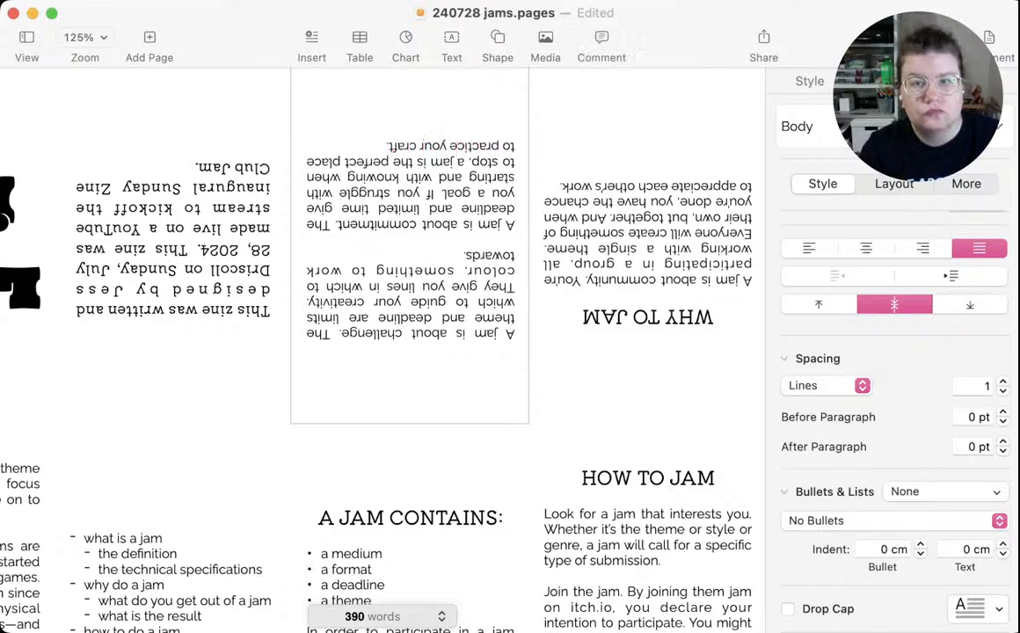
pyautogui.press('super+s')
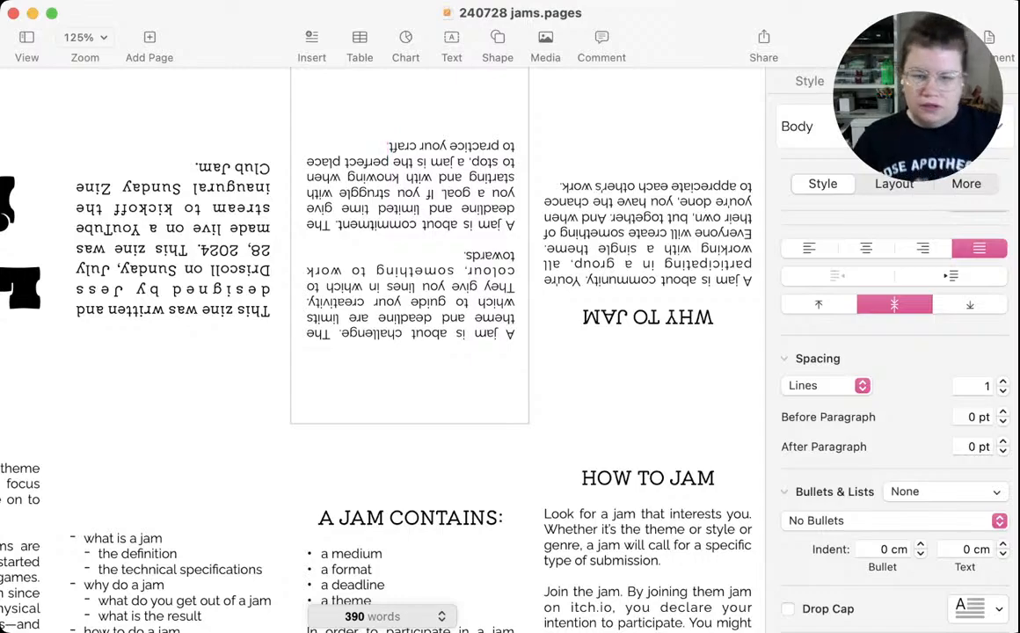
# Cut the challenge paragraph out of the upside-down panel beside WHY TO JAM, keeping the commitment paragraph
pyautogui.scroll(-5, 378, 334)
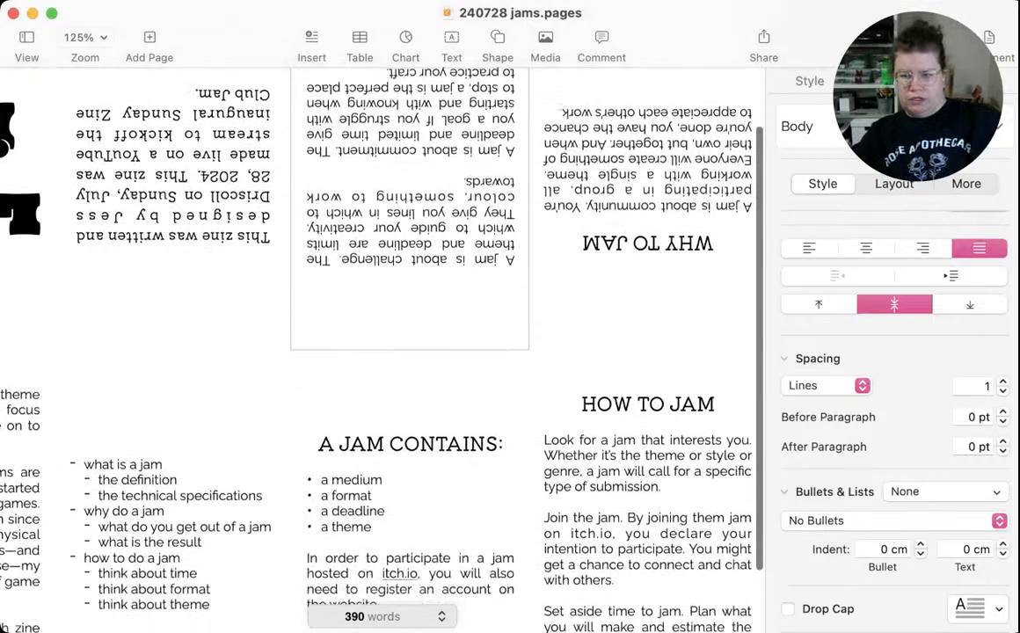
pyautogui.scroll(4, 379, 334)
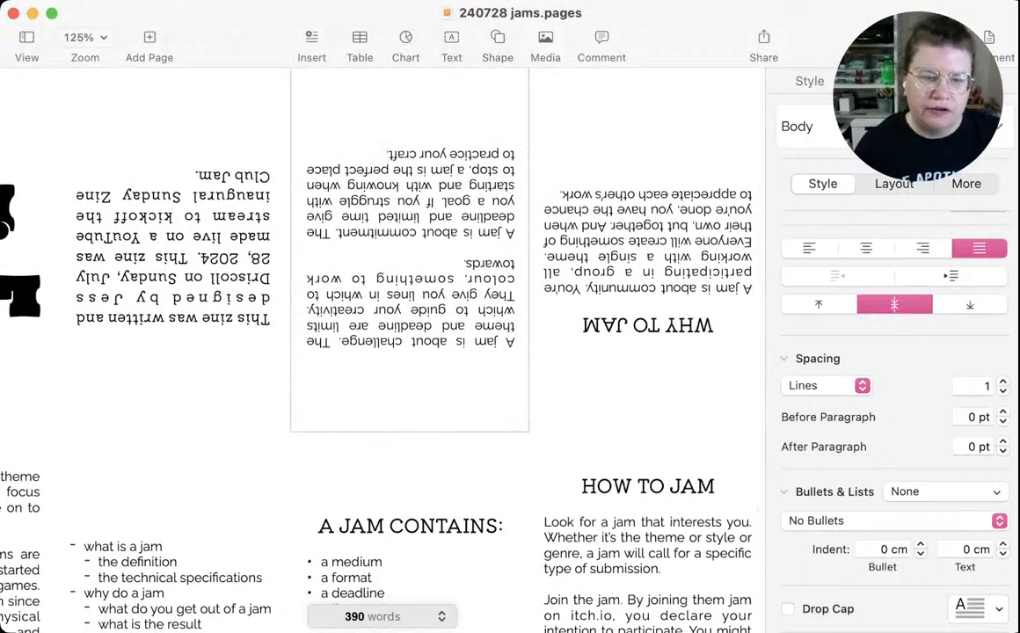
pyautogui.scroll(-5, 378, 334)
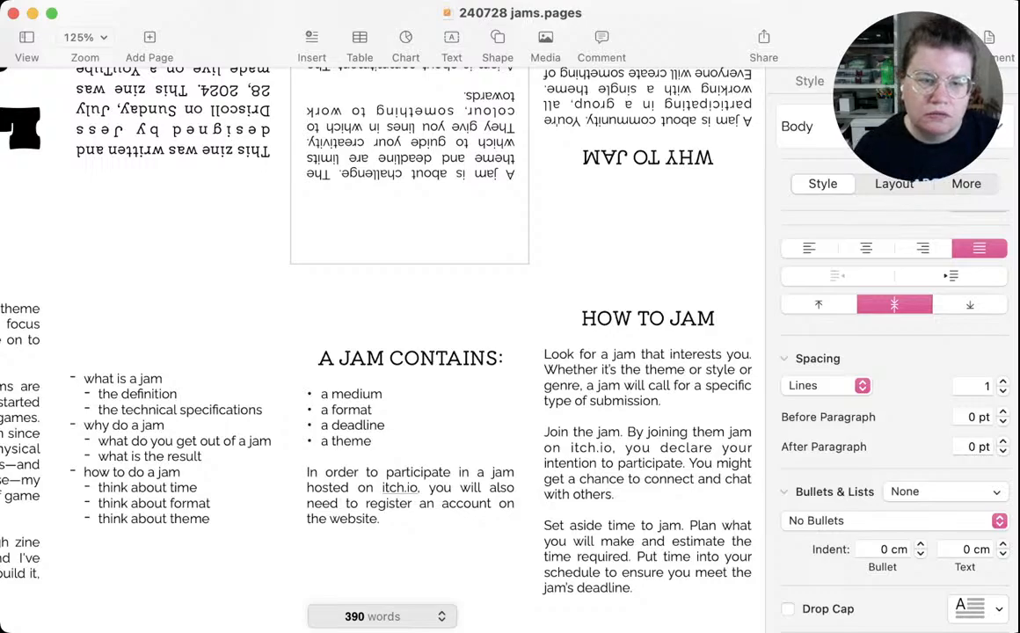
pyautogui.scroll(5, 410, 264)
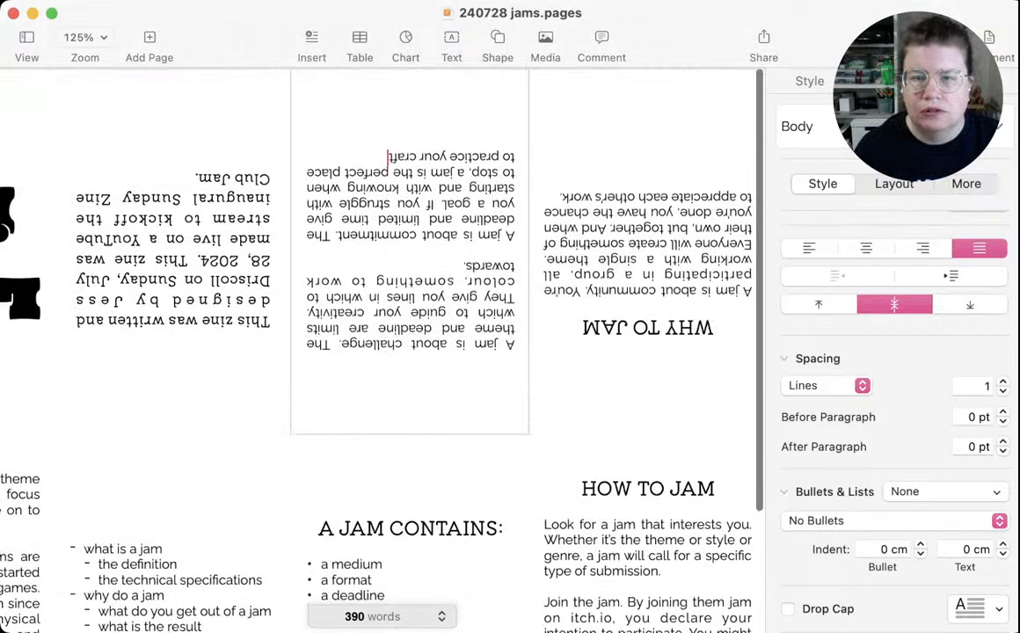
pyautogui.doubleClick(416, 279)
pyautogui.click(465, 265)
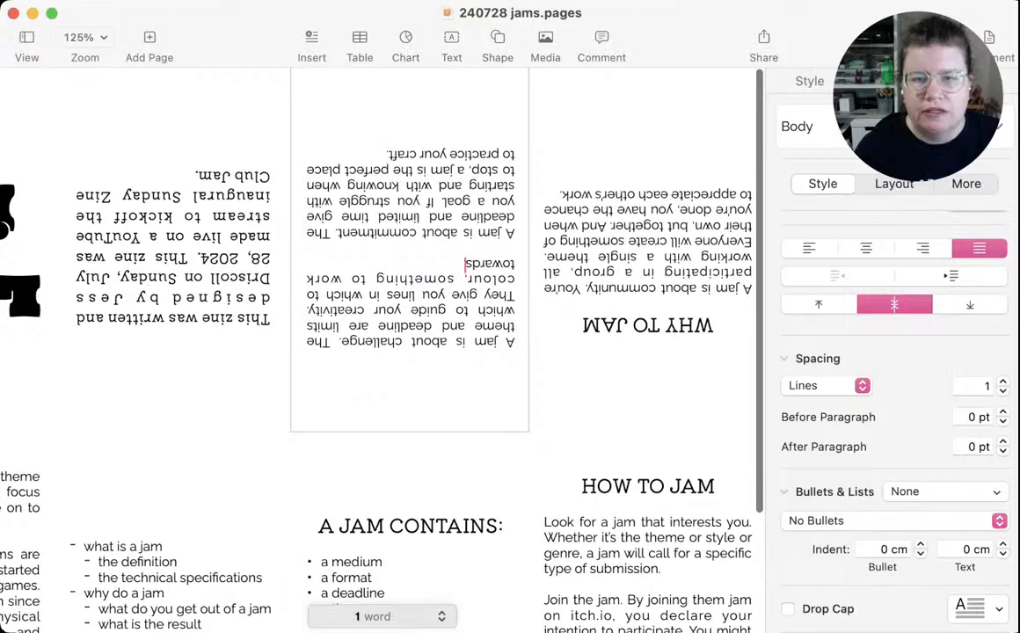
pyautogui.moveTo(464, 264); pyautogui.dragTo(514, 344)
pyautogui.press('super+x')
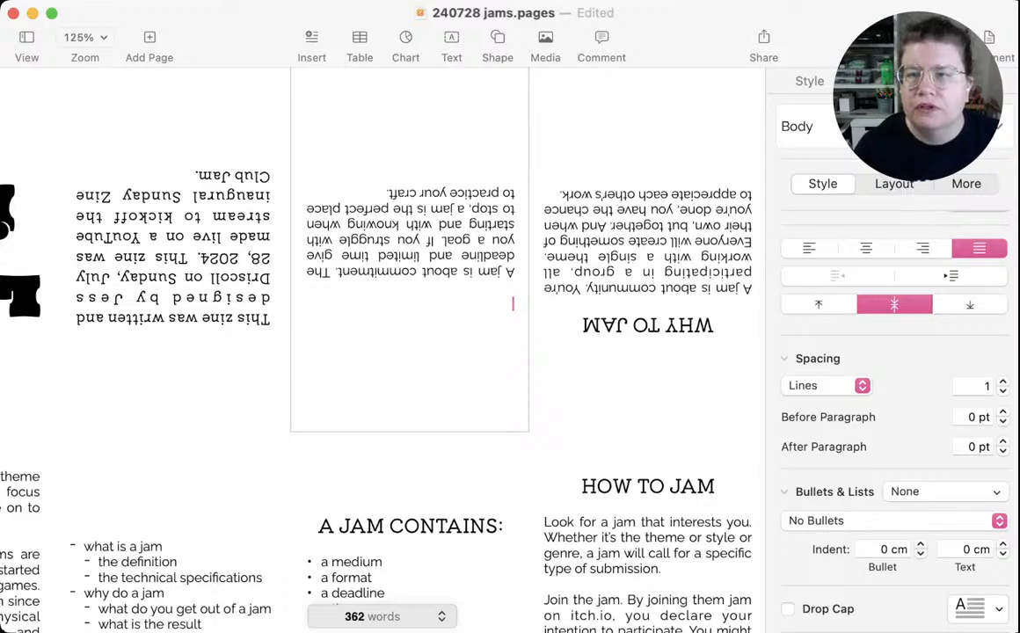
# Paste the challenge paragraph after the community paragraph under WHY TO JAM and remove the blank lines before the commitment paragraph in the neighbouring panel
pyautogui.doubleClick(747, 165)
pyautogui.press('super+v')
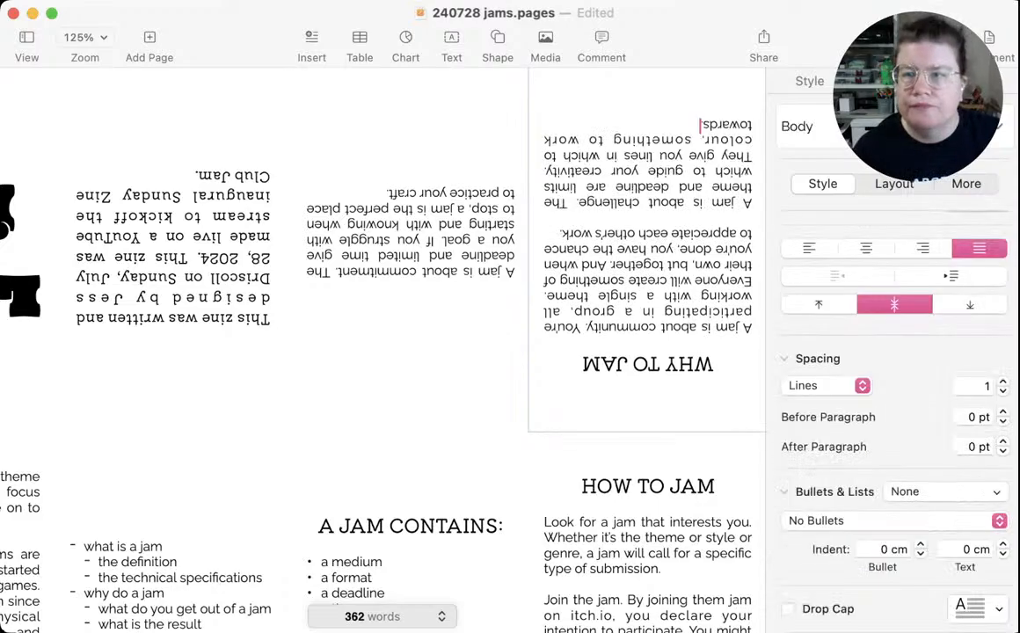
pyautogui.click(411, 233)
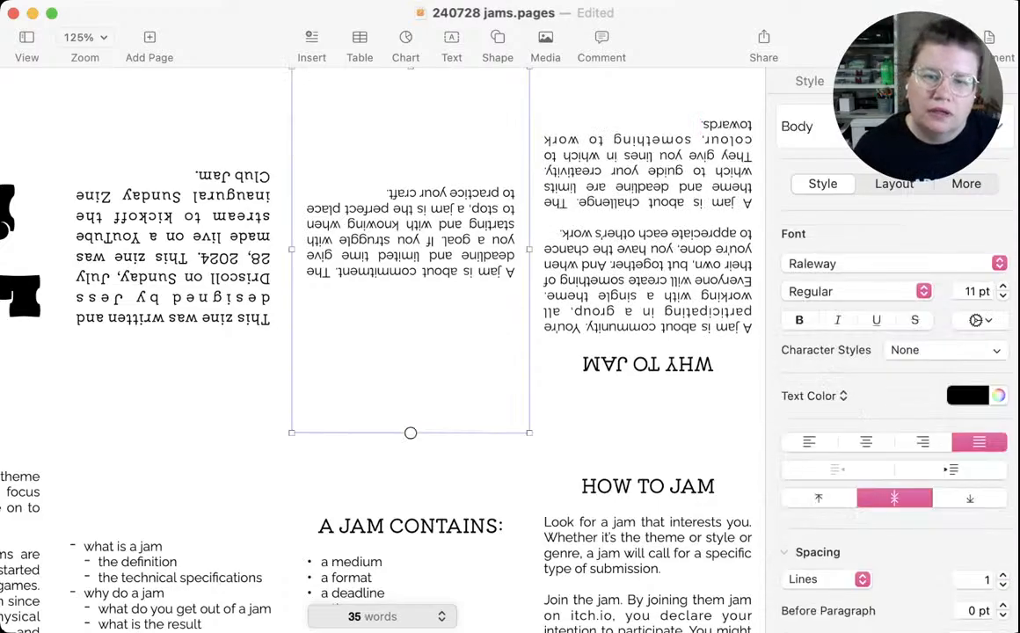
pyautogui.doubleClick(513, 271)
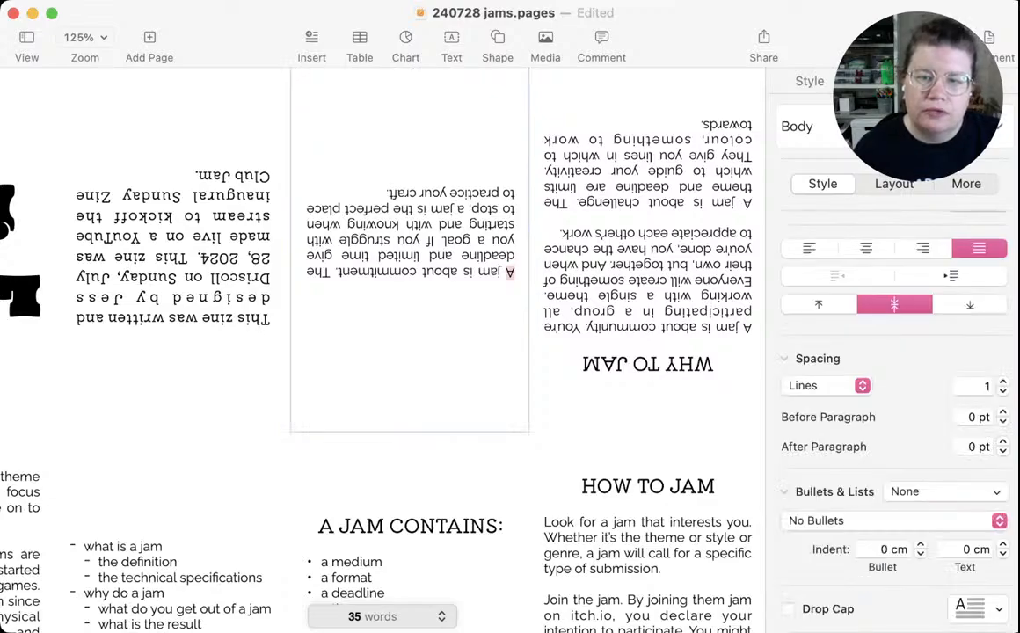
pyautogui.click(517, 272)
pyautogui.press('BackSpace')
pyautogui.press('BackSpace')
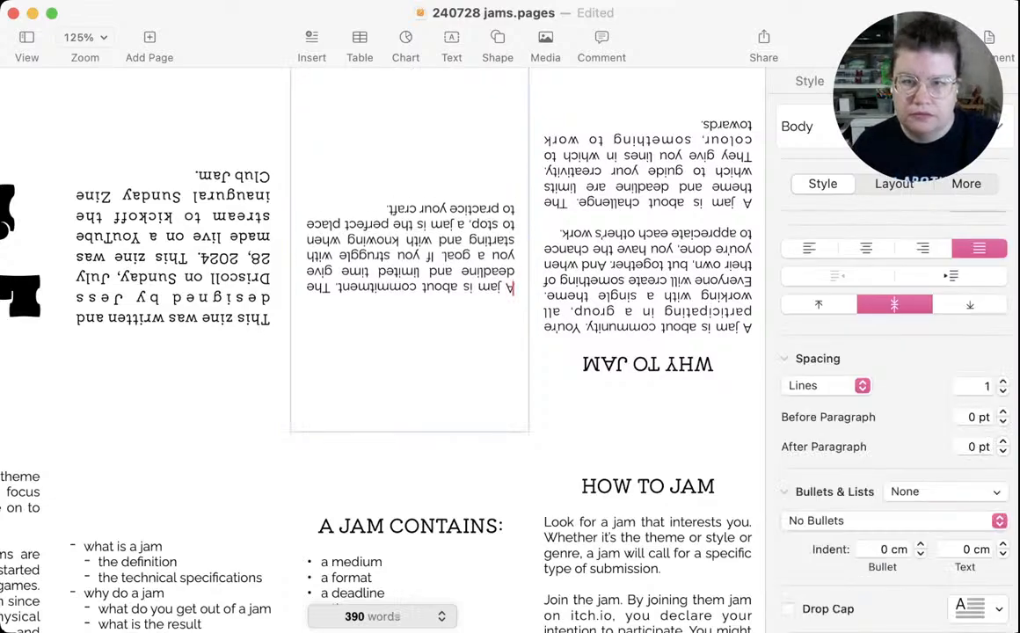
# Start a new paragraph below the commitment paragraph, separated by a blank line, with the words "A jam is about"
pyautogui.click(387, 209)
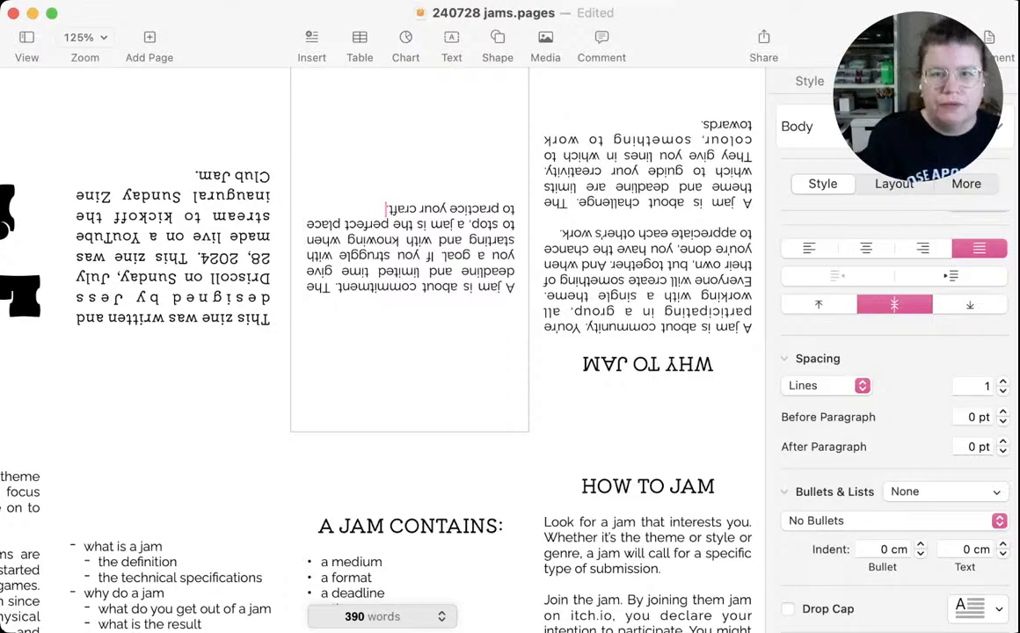
pyautogui.press('Return')
pyautogui.press('Return')
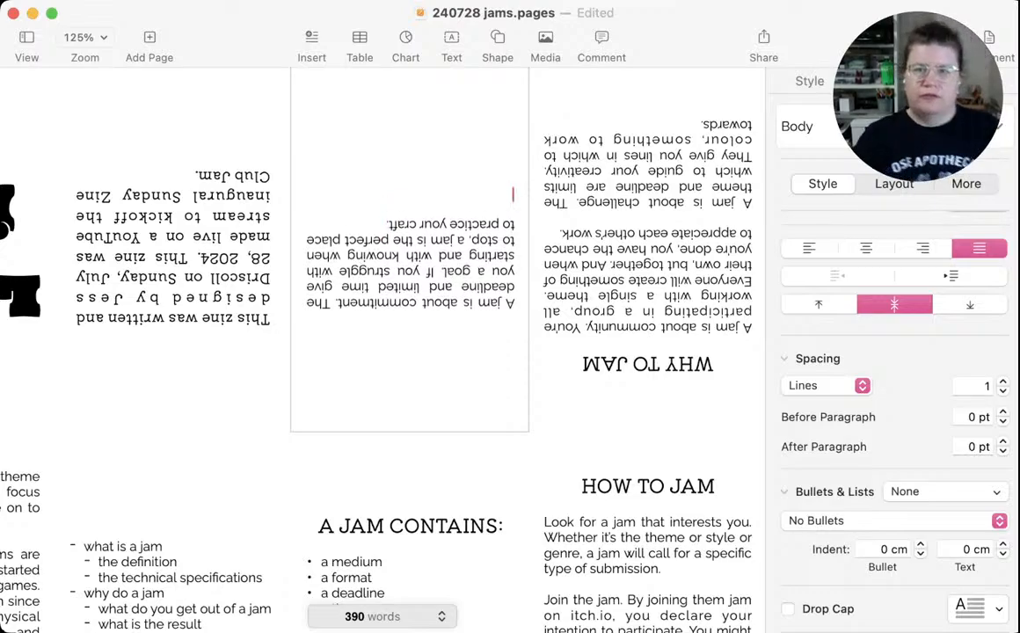
pyautogui.write('A')
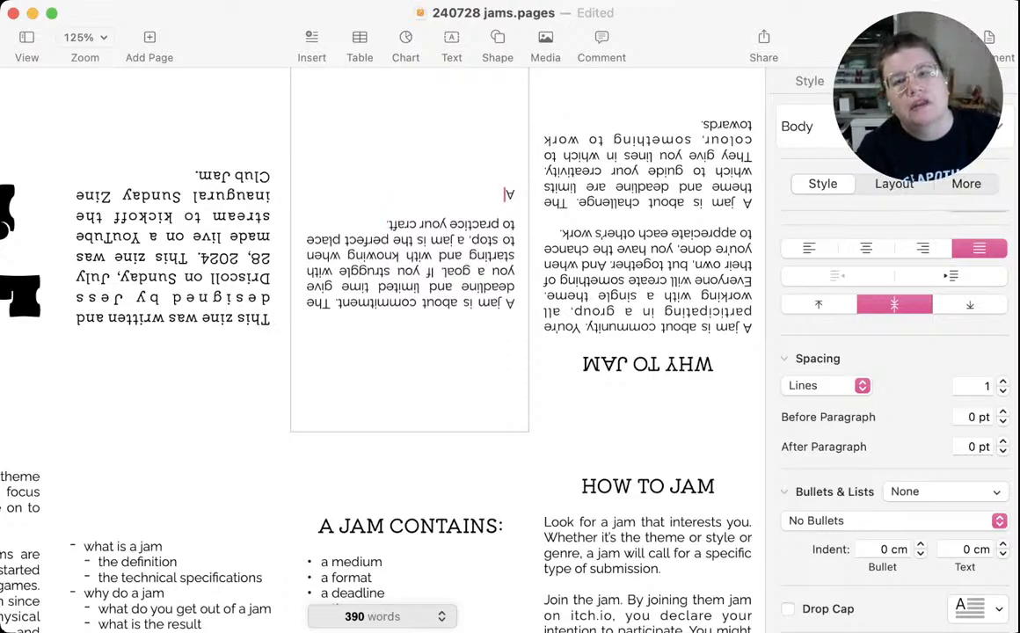
pyautogui.write(' jam is about the product')
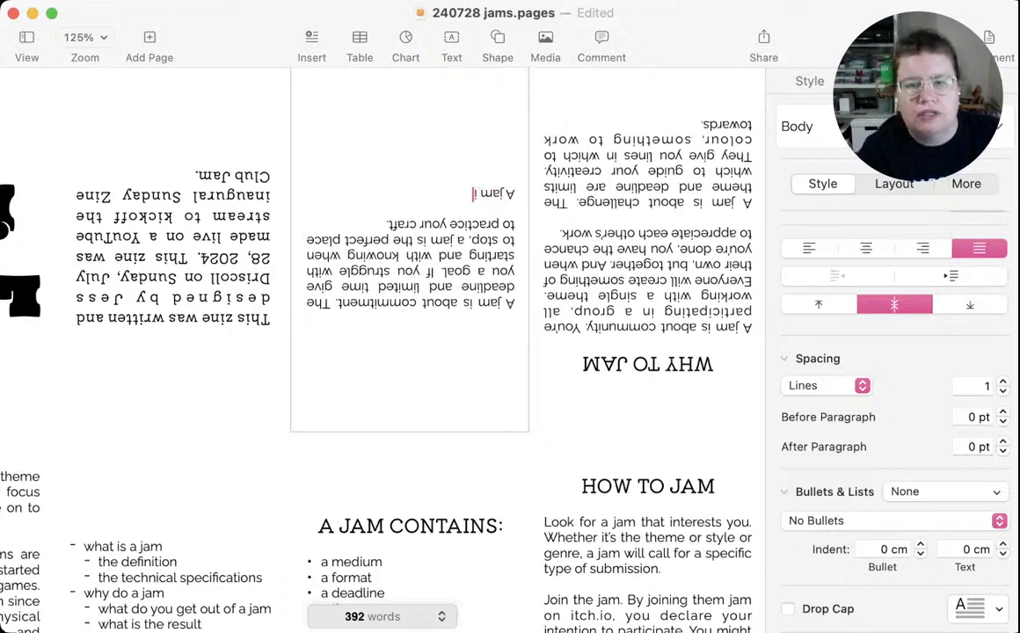
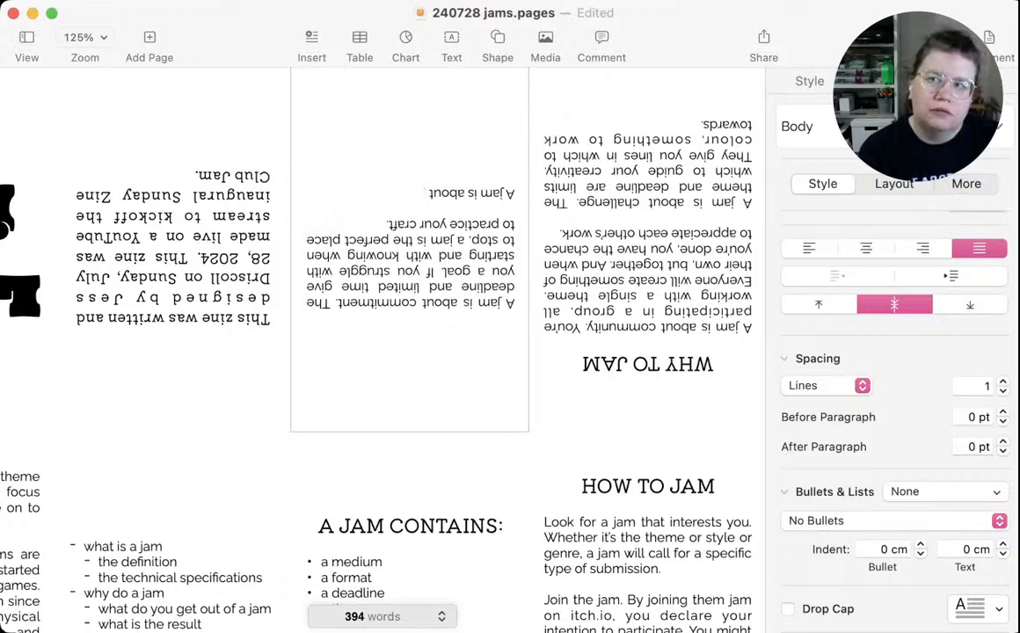
# Complete the new paragraph's opening sentence with "the product." and save the document
pyautogui.write('the')
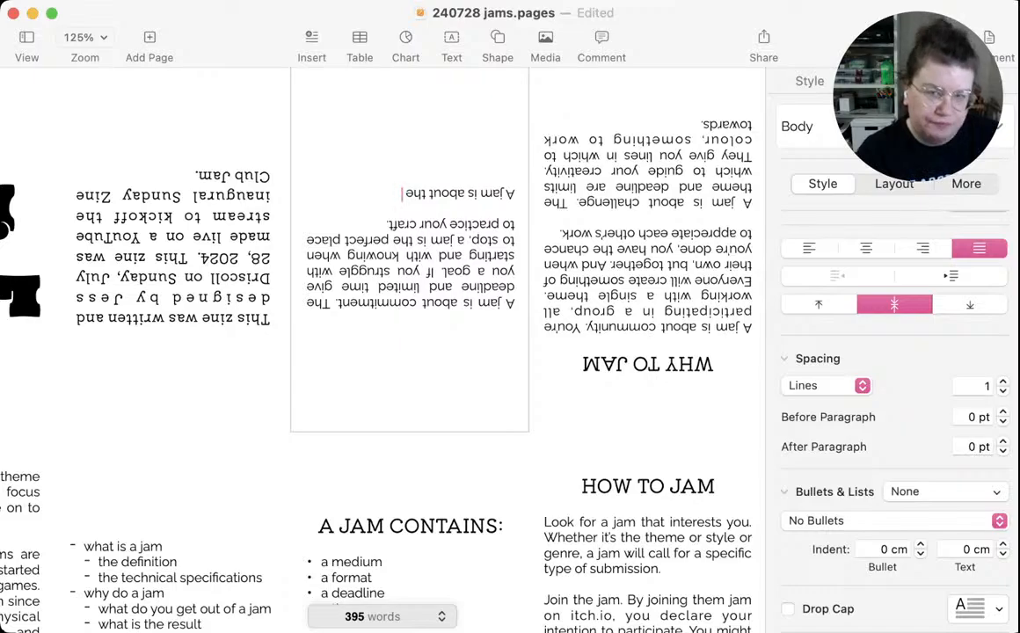
pyautogui.write('product')
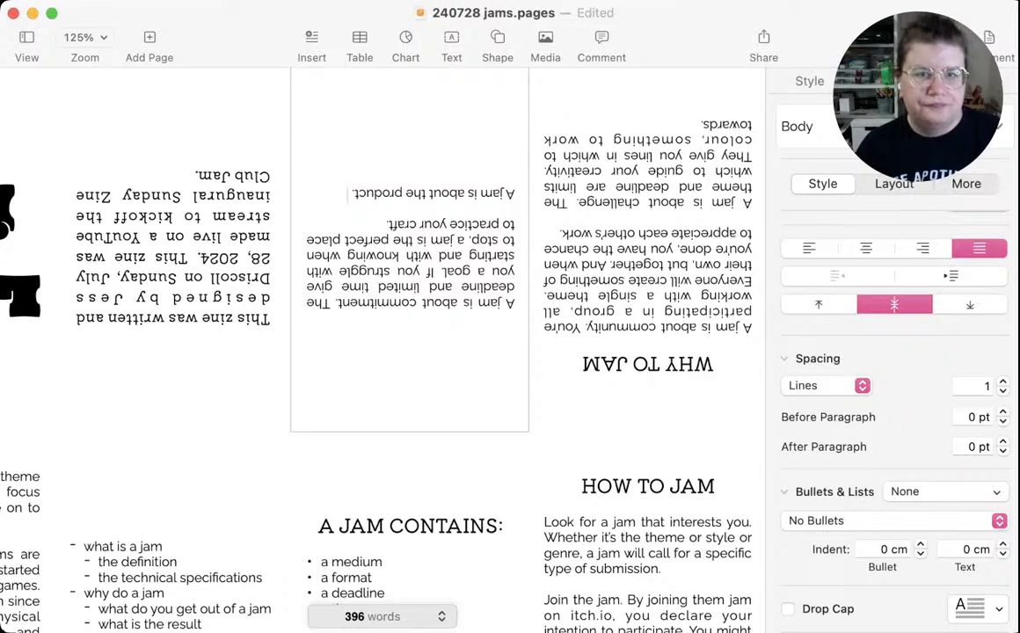
pyautogui.press('super+s')
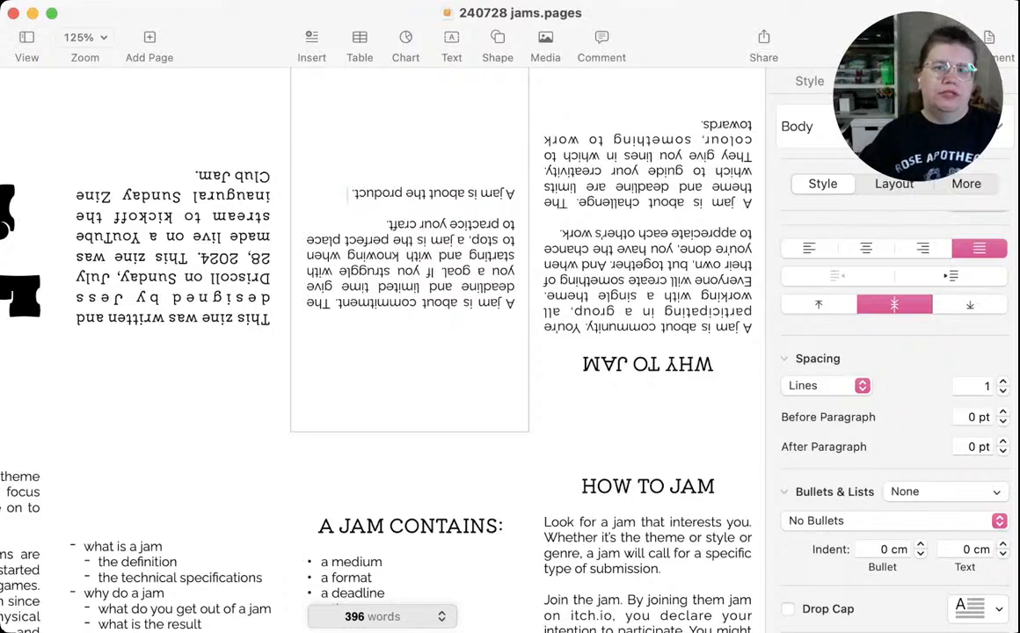
pyautogui.press('super+Tab')
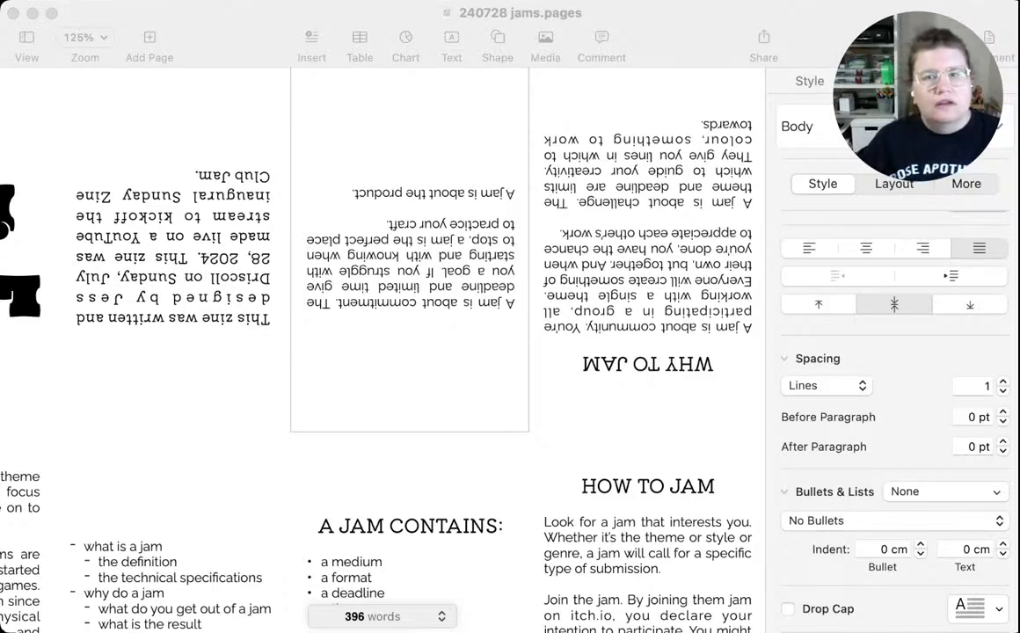
pyautogui.press('super+Tab')
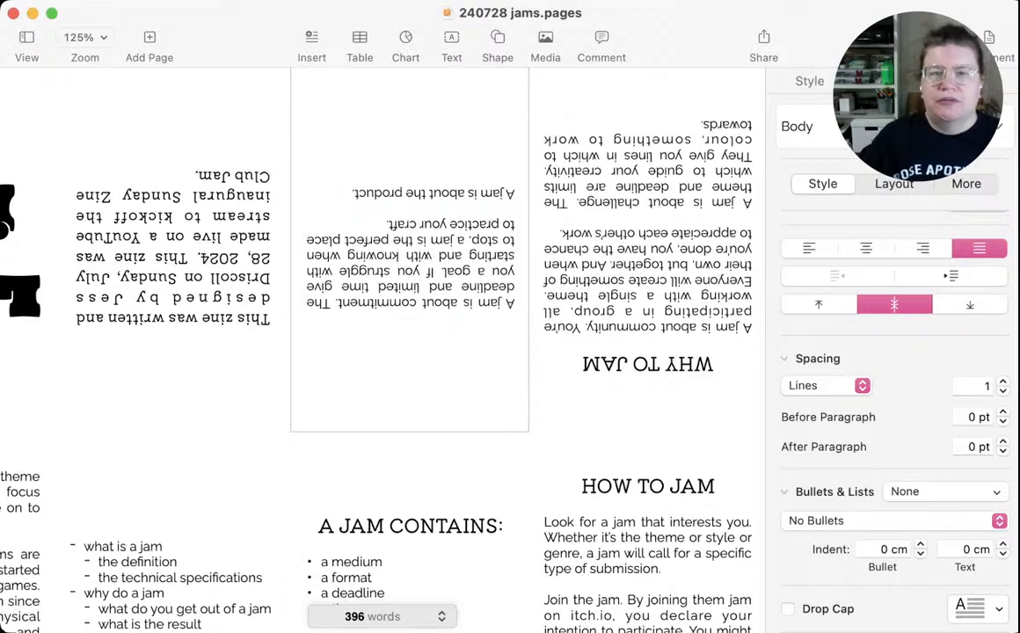
# Replace "product" in the paragraph below the commitment paragraph with "process of making, but it's also about the result"
pyautogui.doubleClick(378, 194)
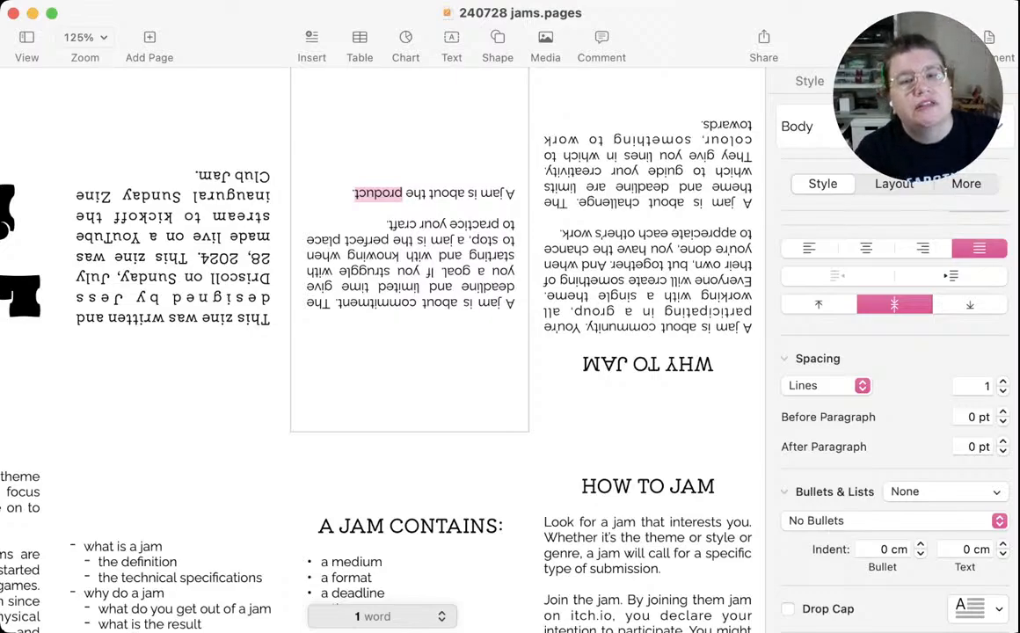
pyautogui.write('process of')
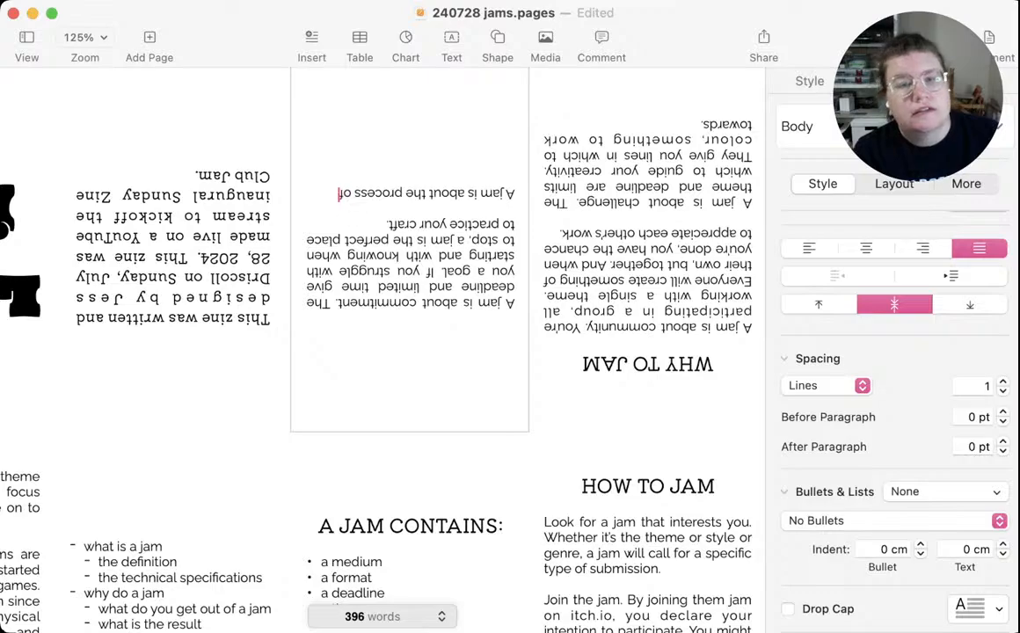
pyautogui.write(' making')
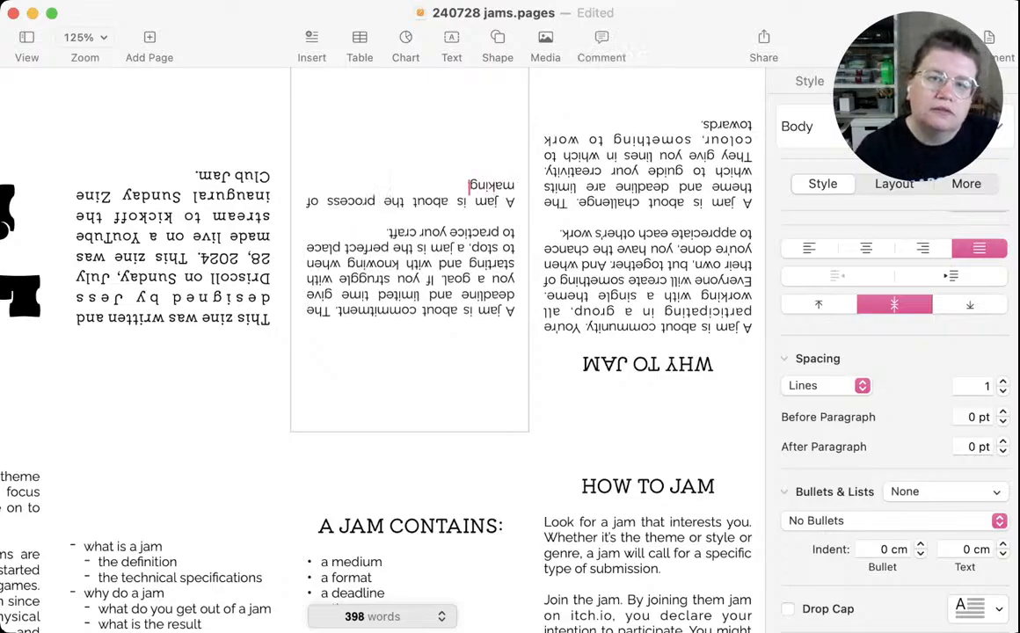
pyautogui.write(', but it')
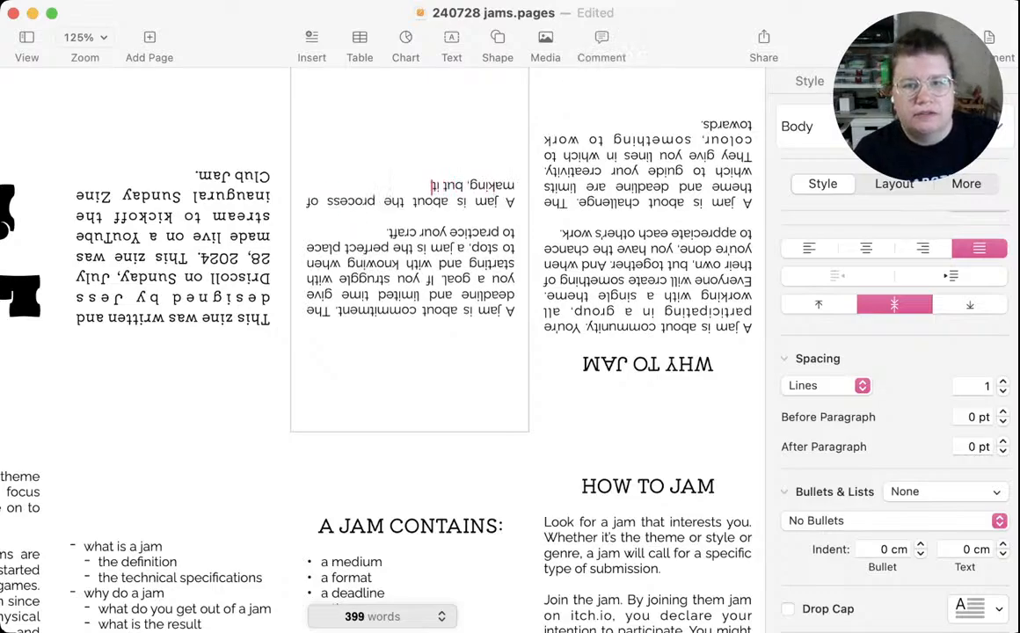
pyautogui.write("'s als")
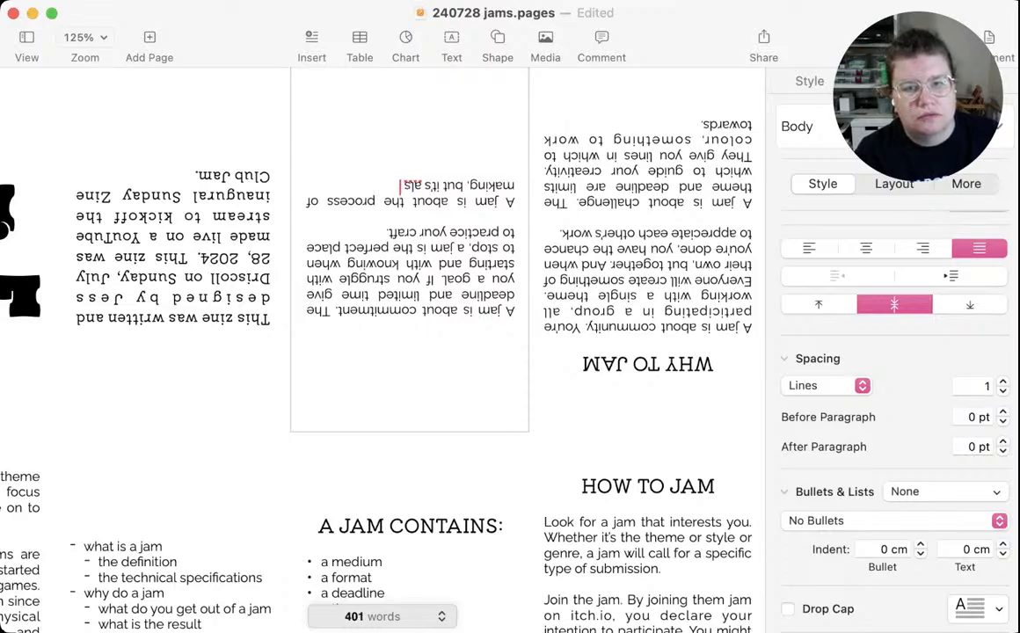
pyautogui.write('o about')
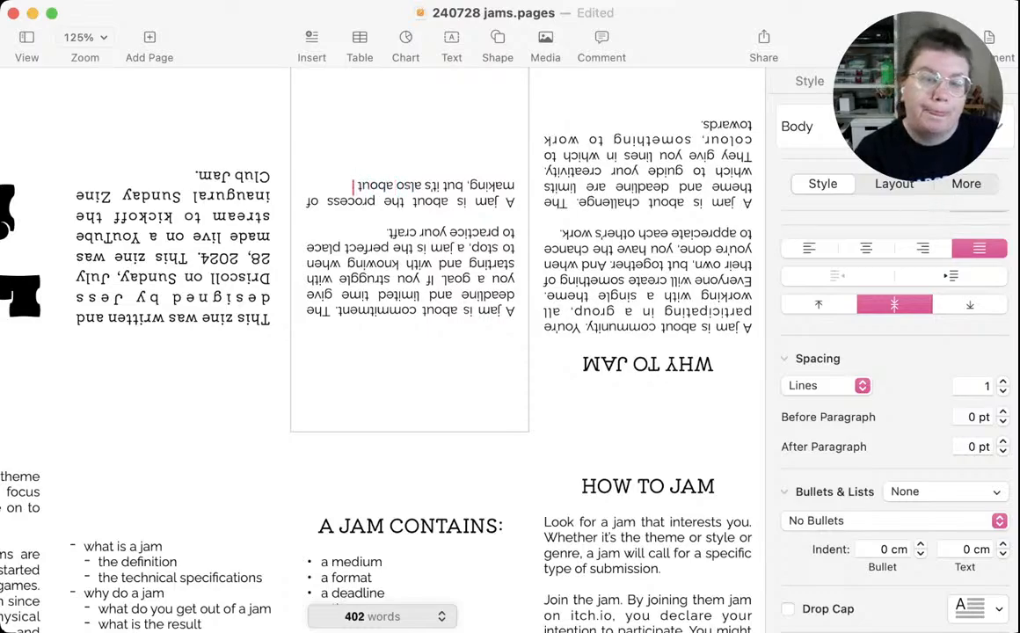
pyautogui.write(' the')
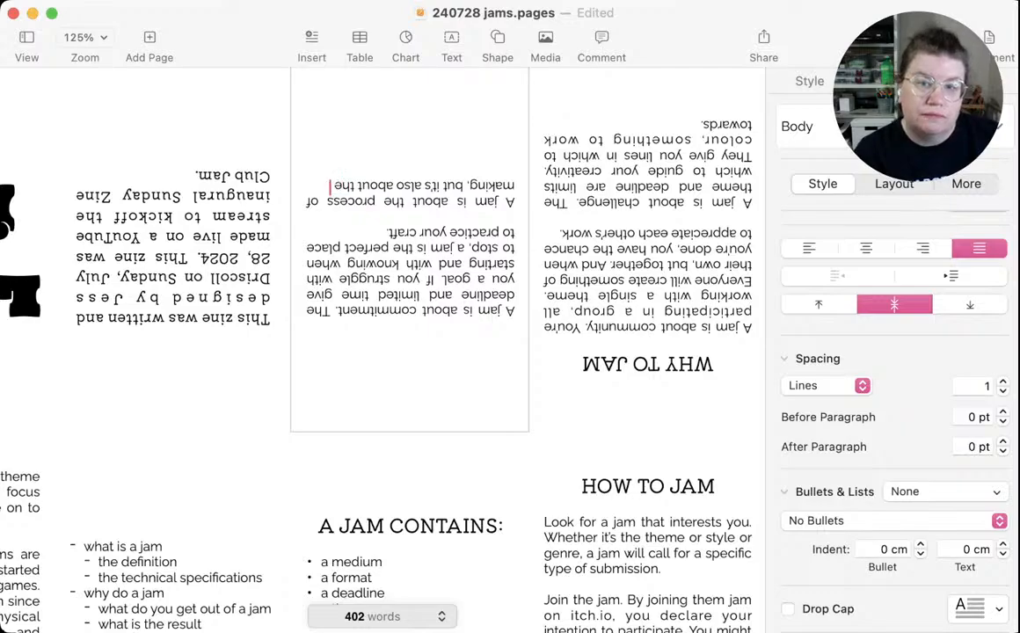
pyautogui.write(' result')
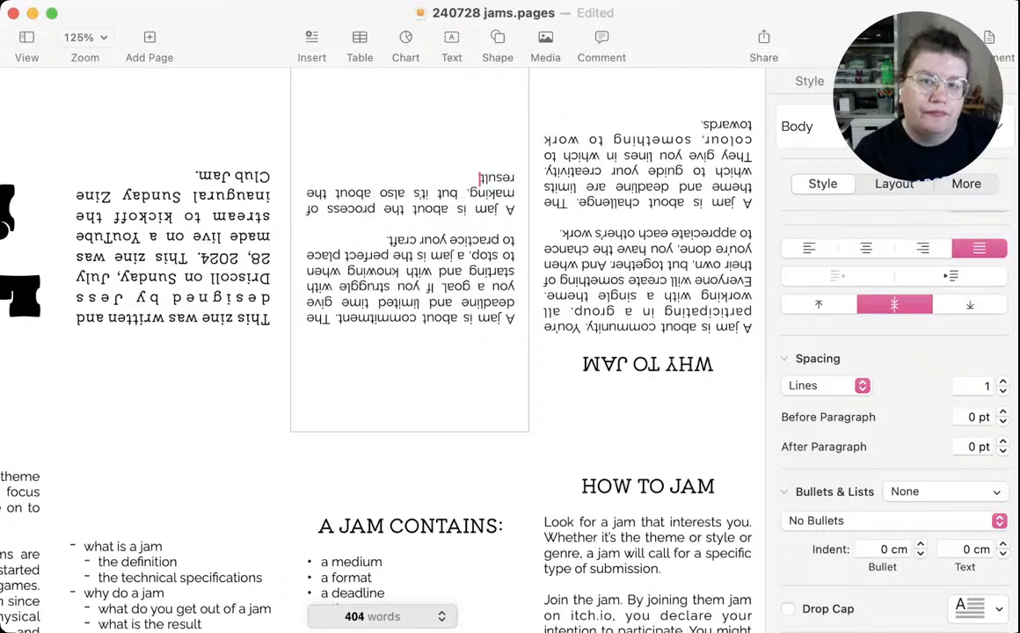
pyautogui.write(". It's ab")
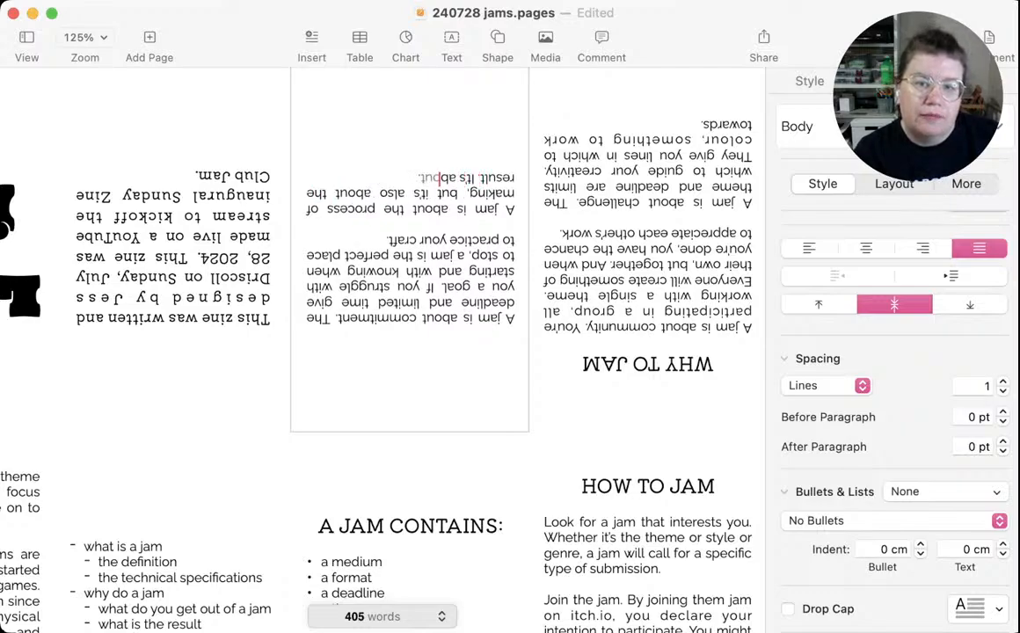
pyautogui.write('out ha')
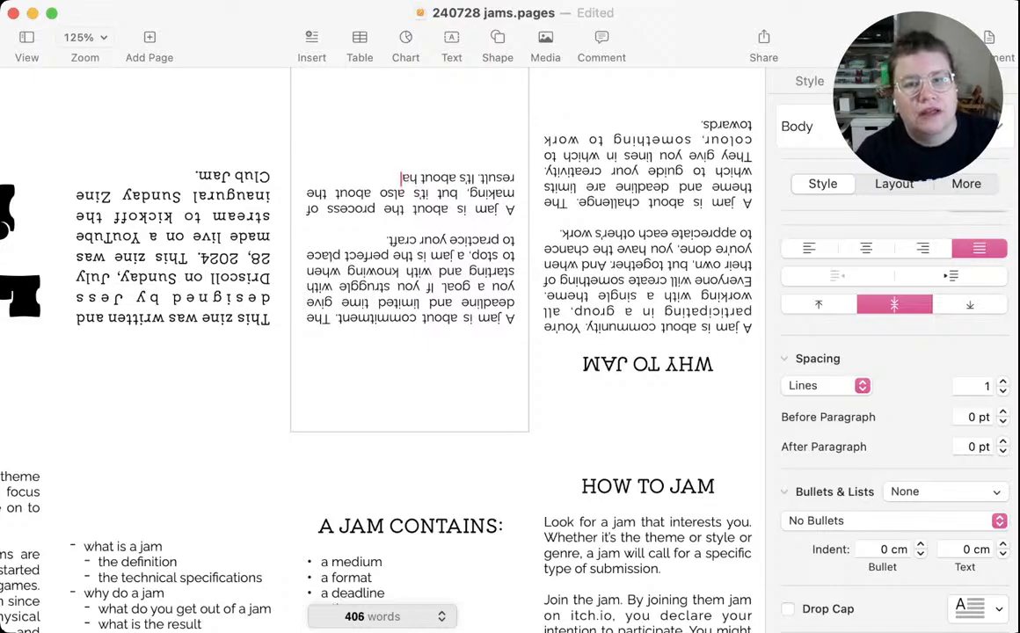
pyautogui.write('ving a gin')
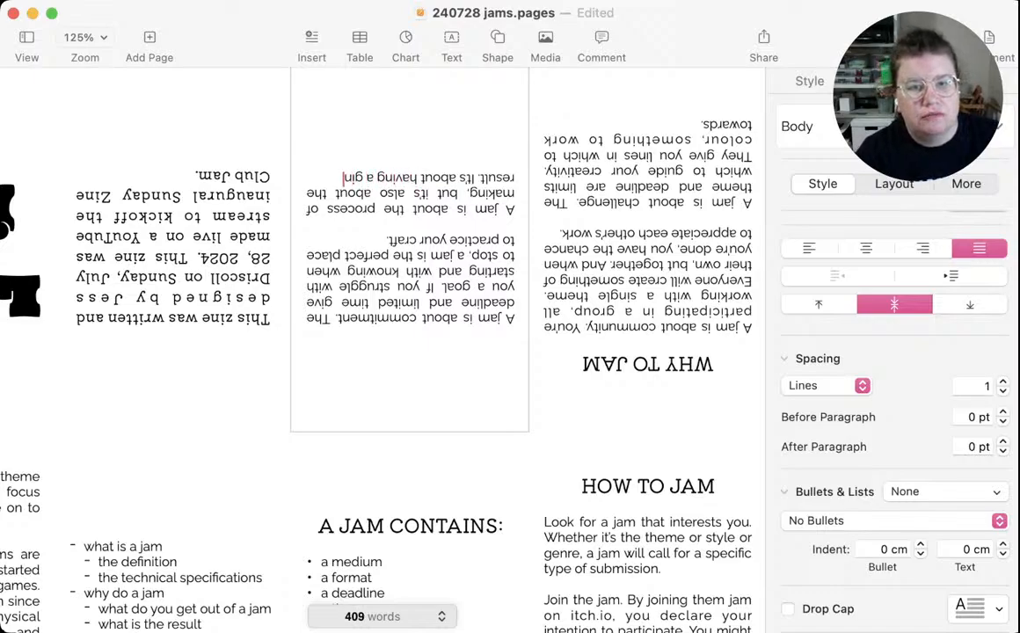
# Continue the process paragraph with "It's about having a finished zine or game at the end of the jam. You made a thing!"
pyautogui.press('BackSpace')
pyautogui.press('BackSpace')
pyautogui.press('BackSpace')
pyautogui.write('finis')
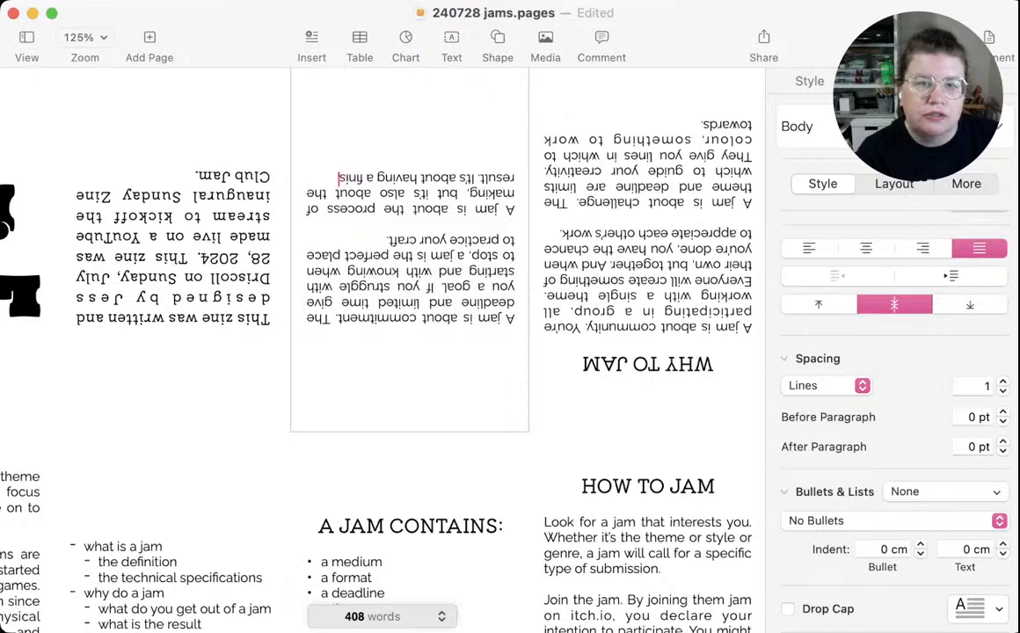
pyautogui.write('hed zine or')
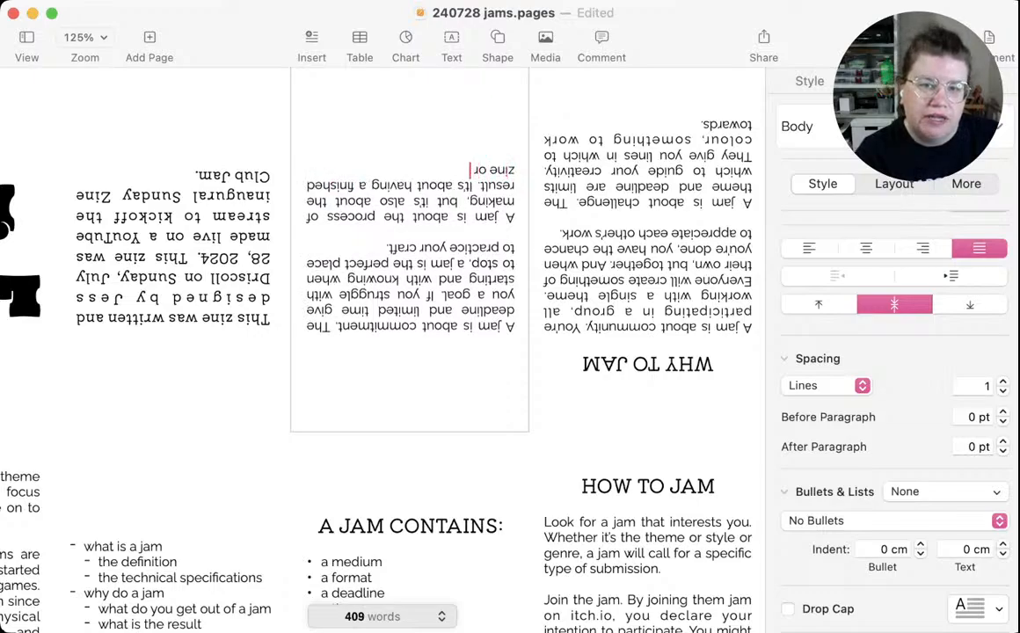
pyautogui.write(' game at the')
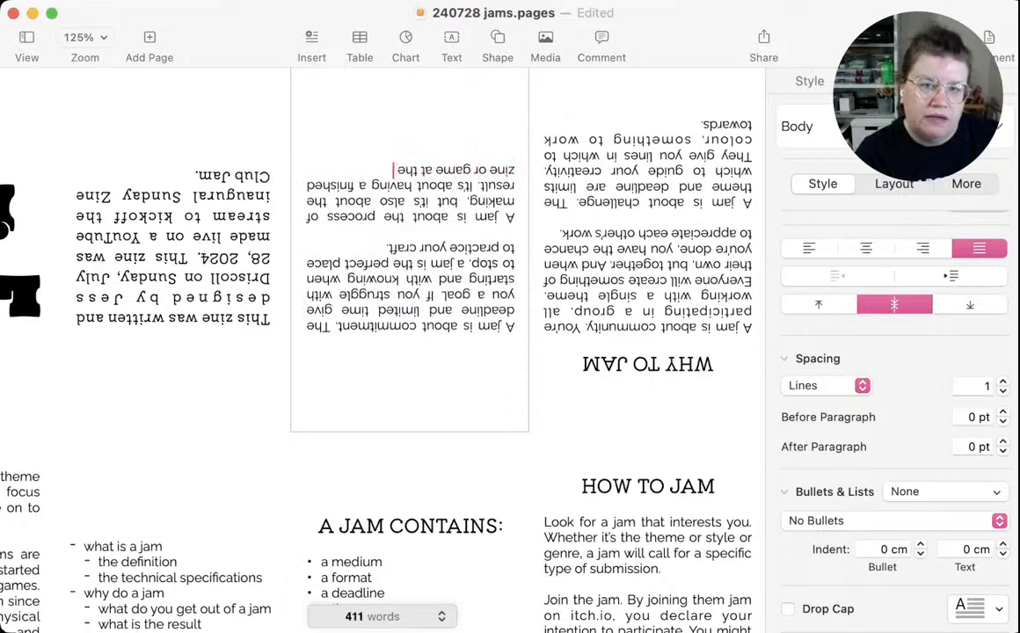
pyautogui.write(' end of the')
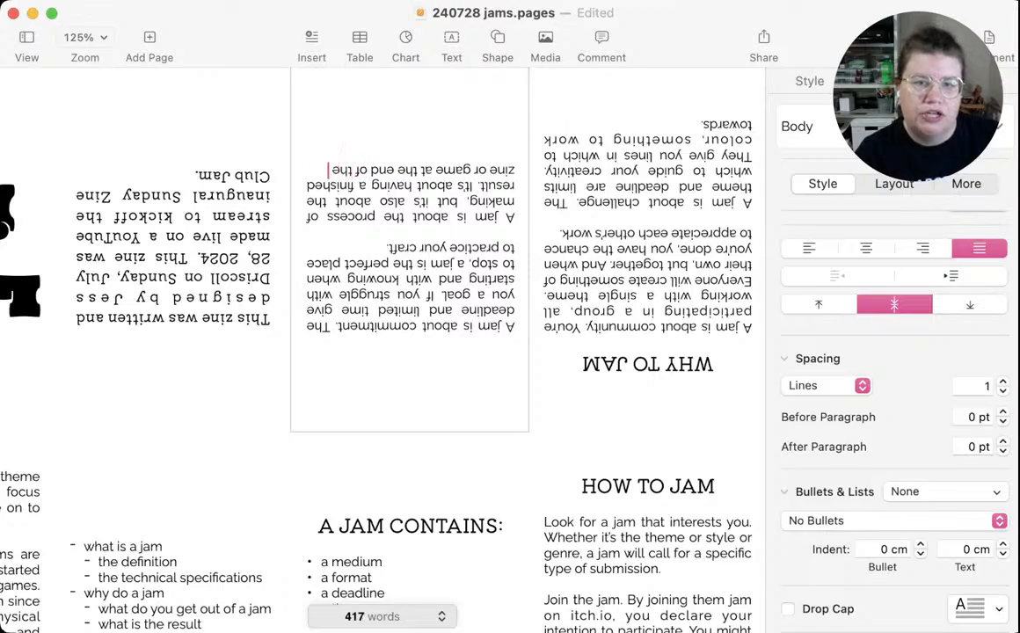
pyautogui.write(' jam')
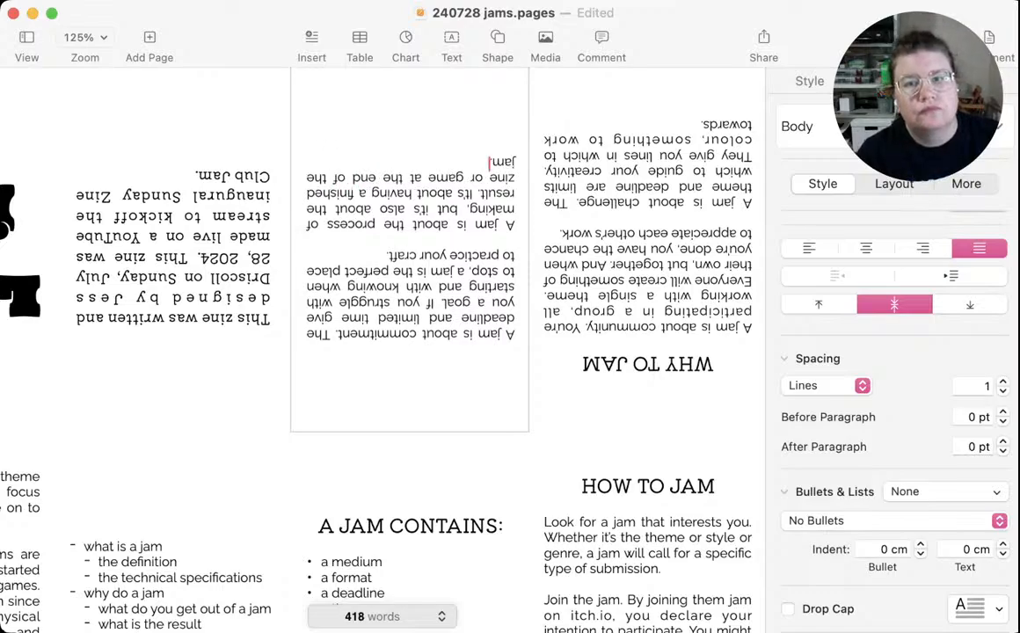
pyautogui.write('. You made a')
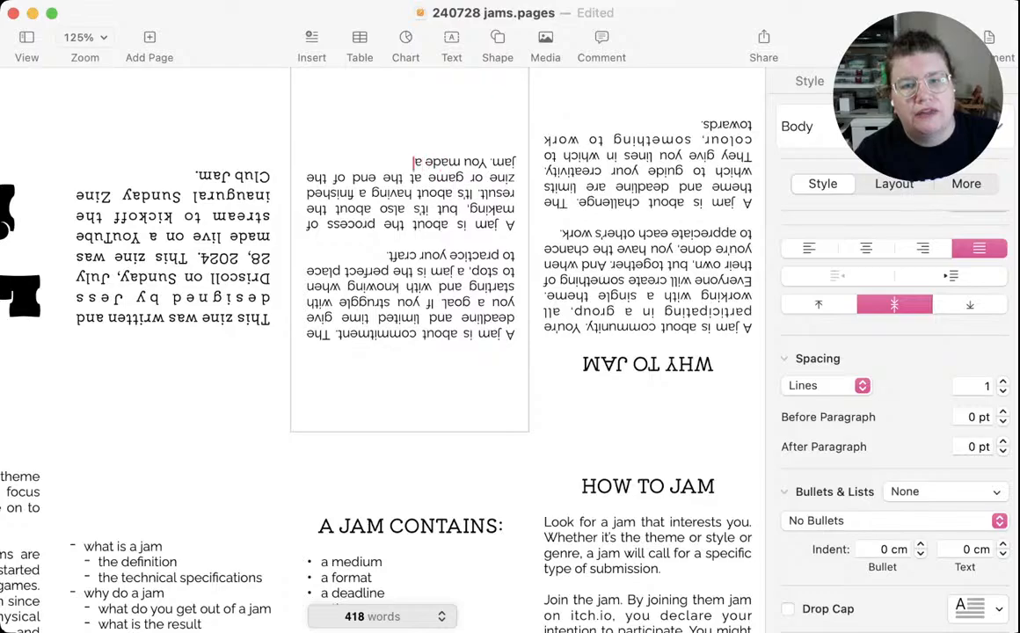
pyautogui.write(' thing!')
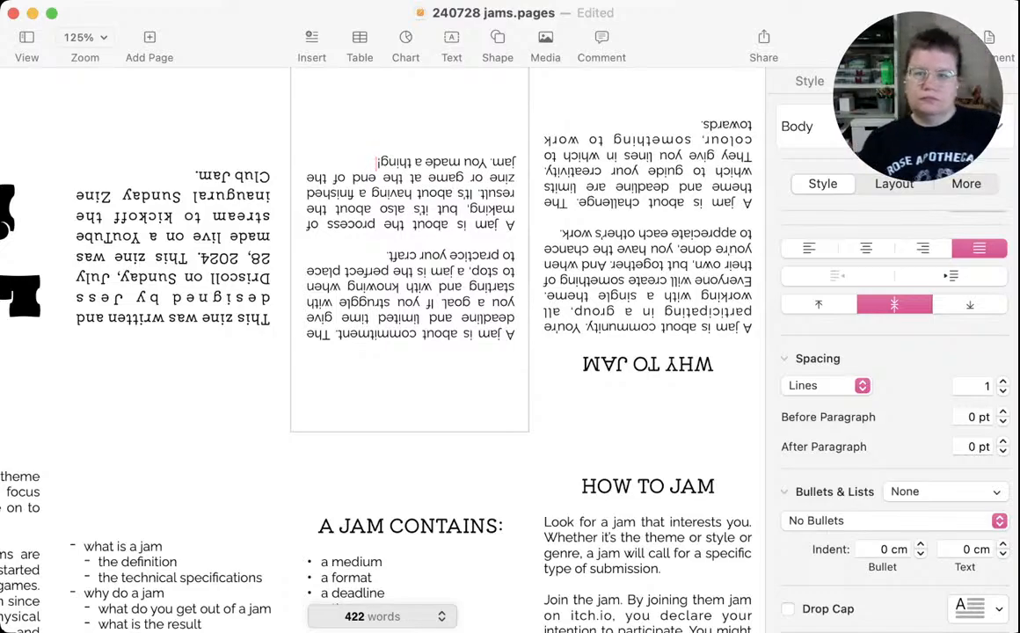
pyautogui.press('super+Tab')
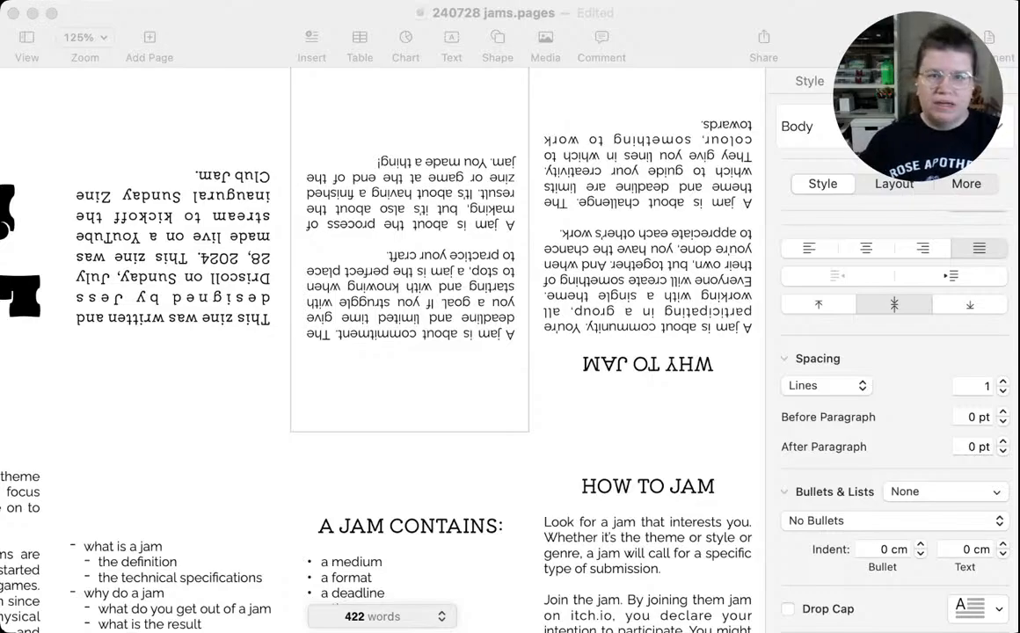
# Add a drop cap to the process paragraph and to the commitment paragraph in the same panel
pyautogui.click(788, 608)
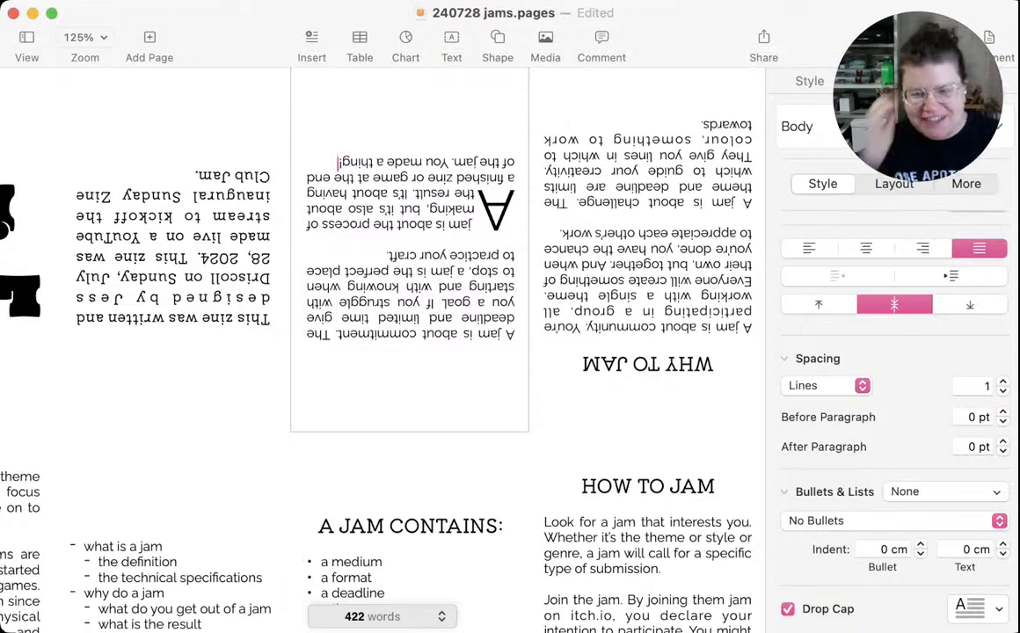
pyautogui.scroll(-2, 893, 396)
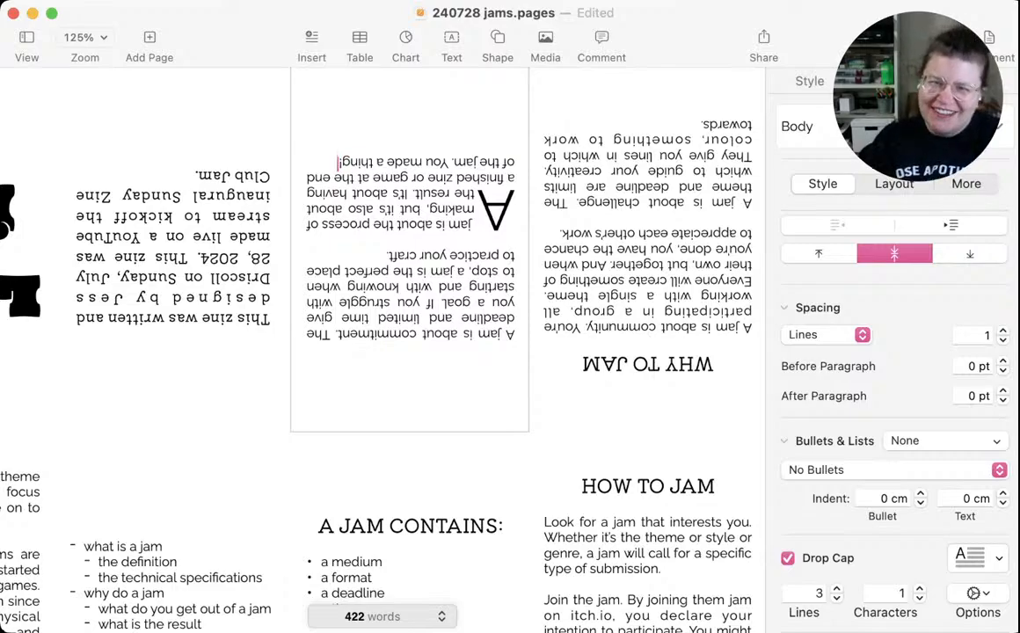
pyautogui.click(443, 303)
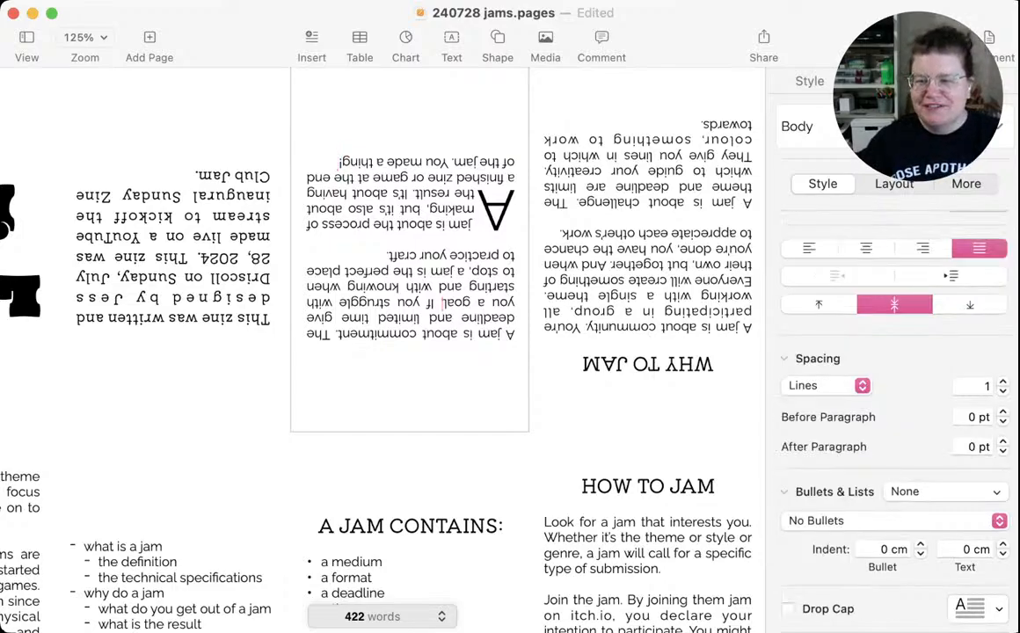
pyautogui.click(787, 608)
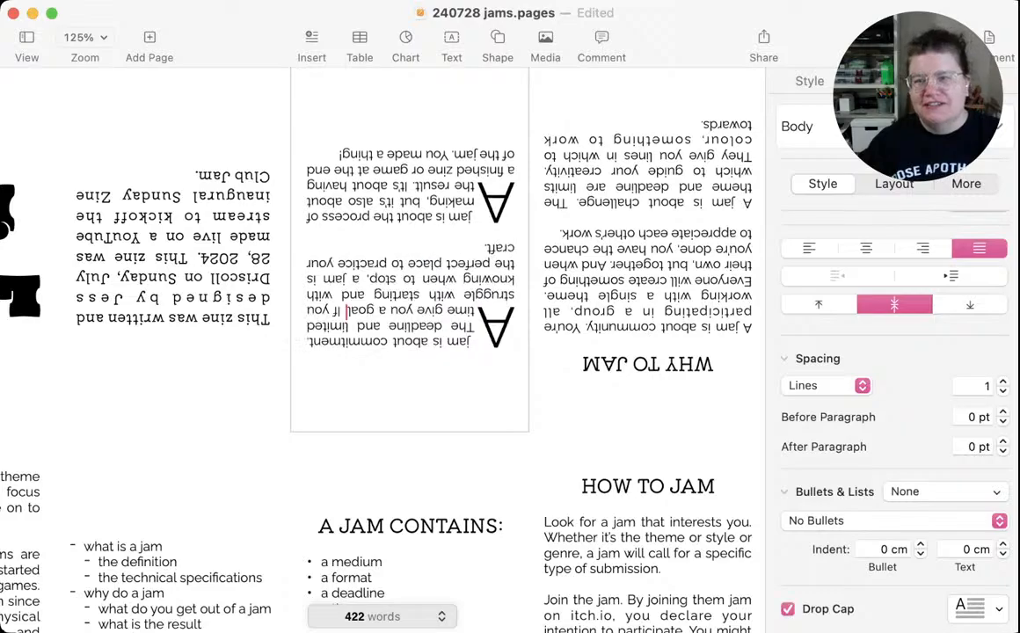
# Add drop caps to the community and challenge paragraphs under WHY TO JAM and save the document
pyautogui.click(661, 296)
pyautogui.scroll(-3, 892, 396)
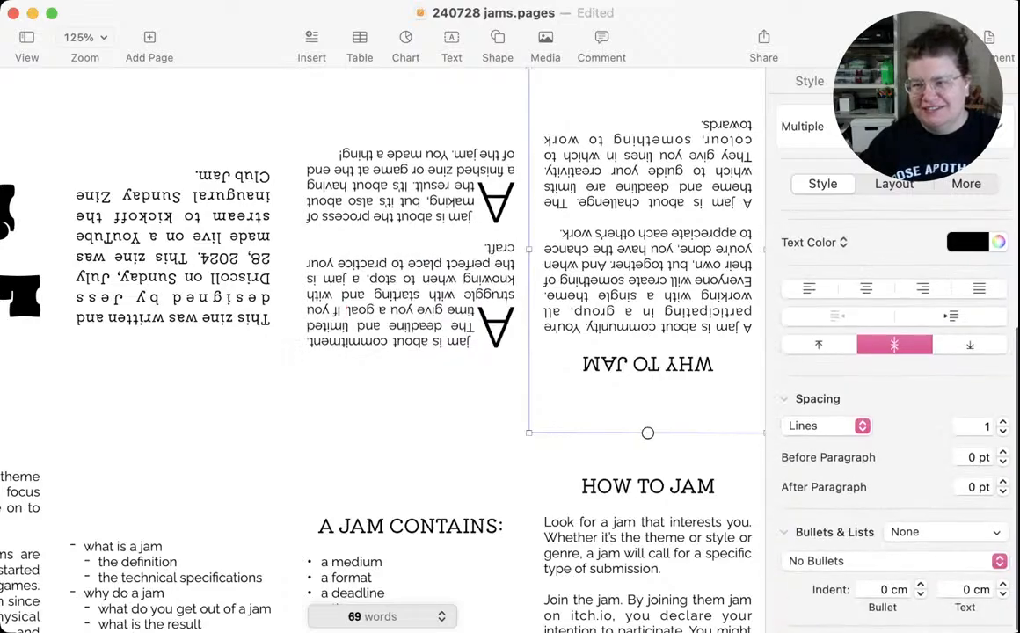
pyautogui.click(617, 254)
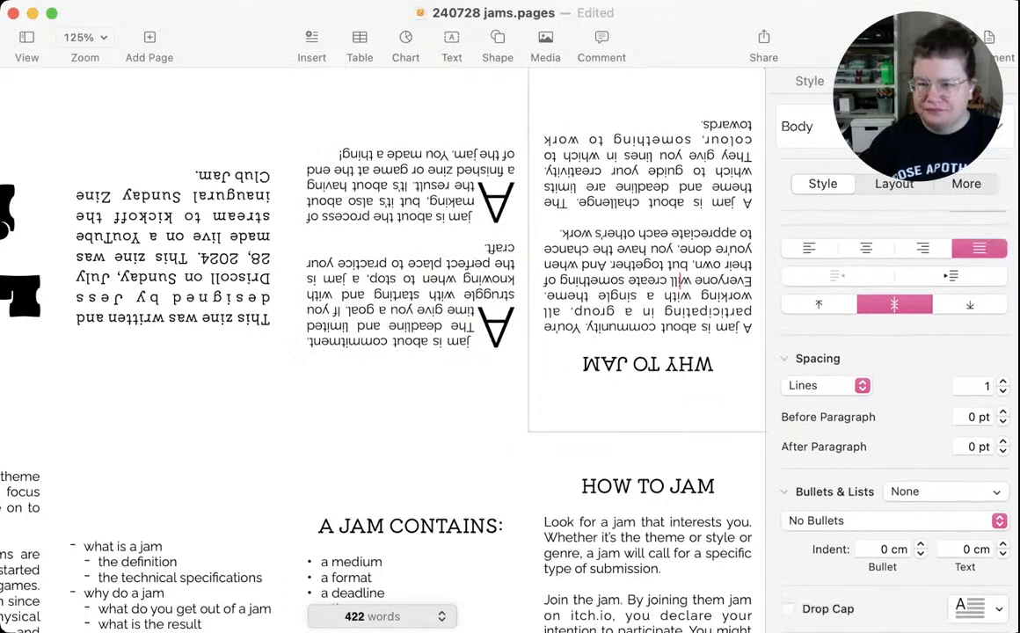
pyautogui.click(787, 609)
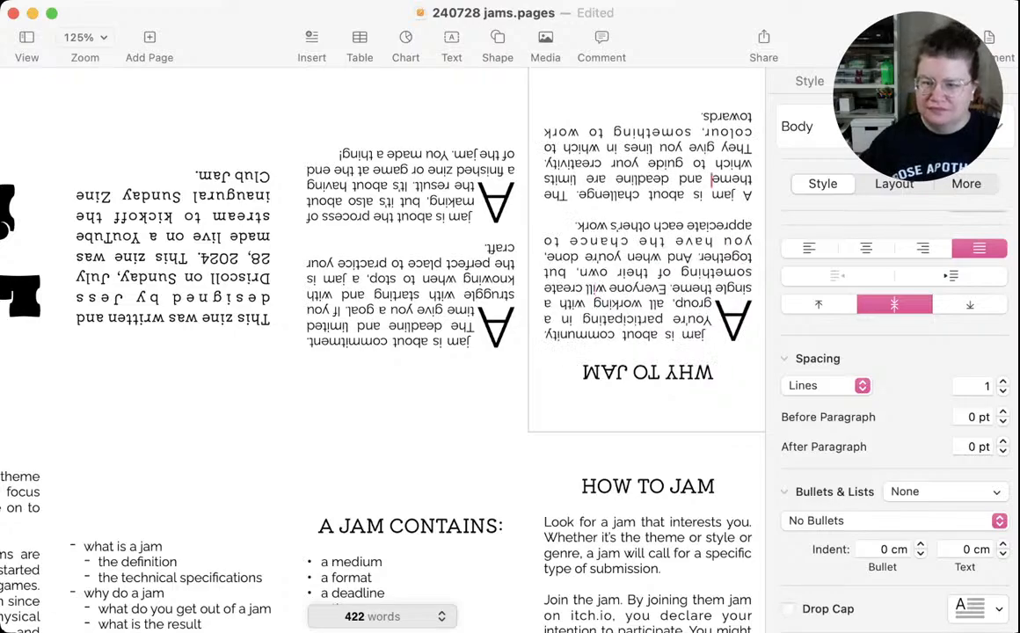
pyautogui.click(645, 163)
pyautogui.click(787, 609)
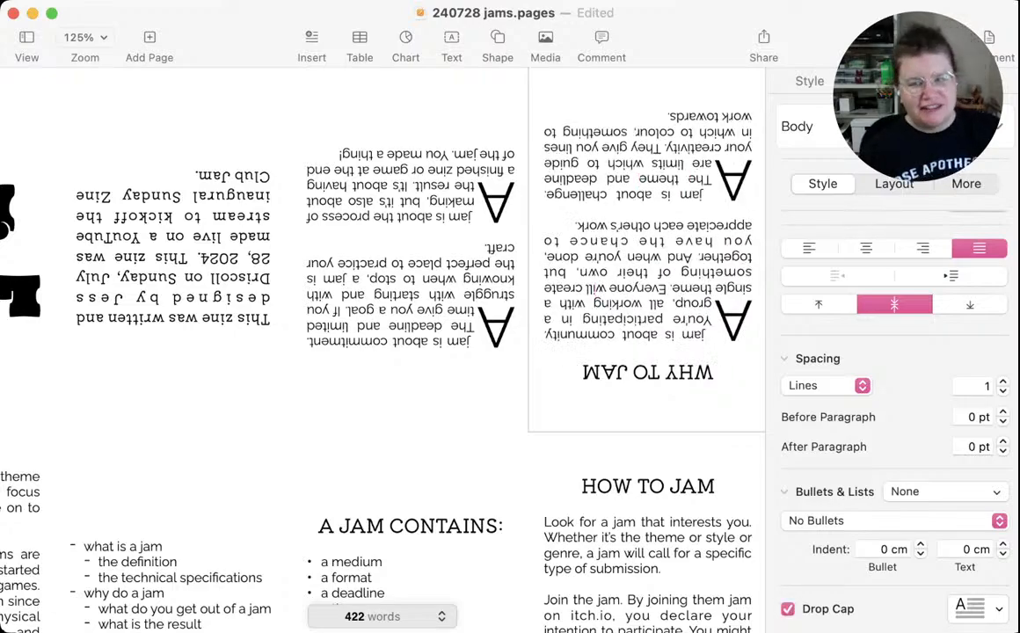
pyautogui.press('super+s')
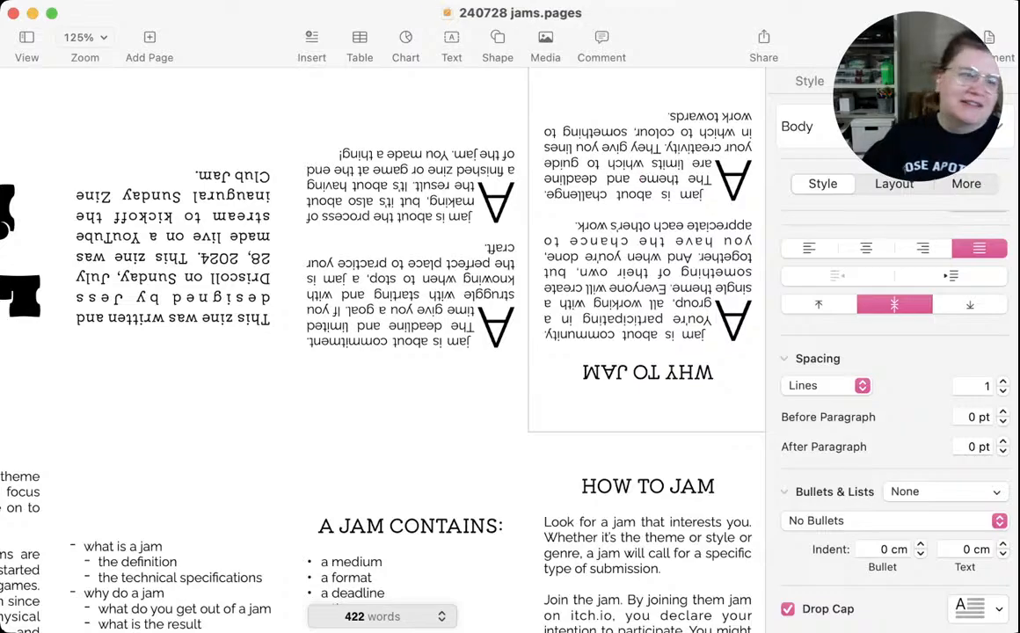
pyautogui.press('super+Tab')
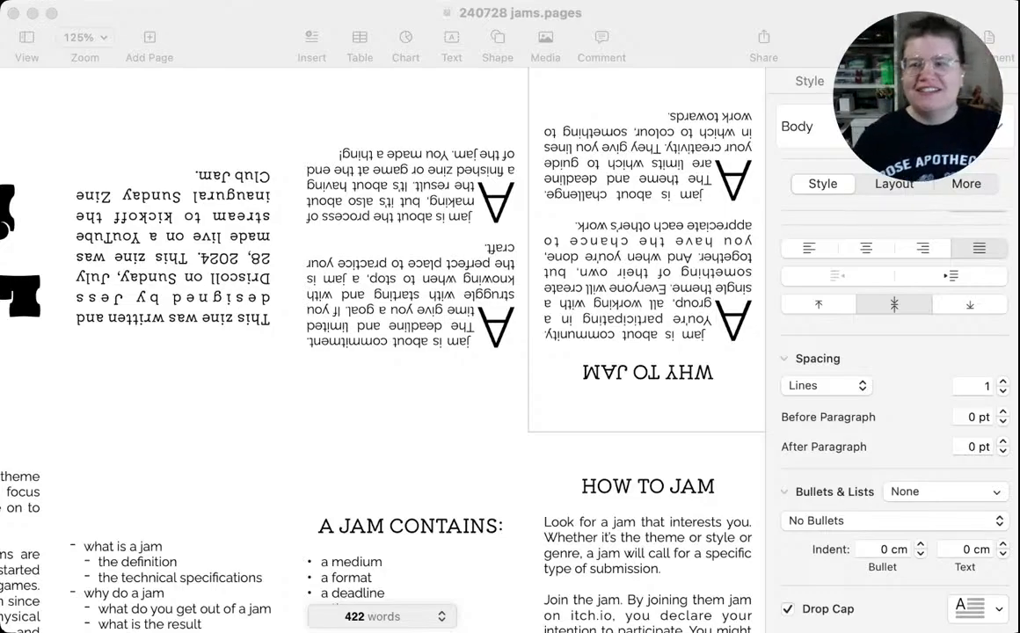
pyautogui.press('super+Tab')
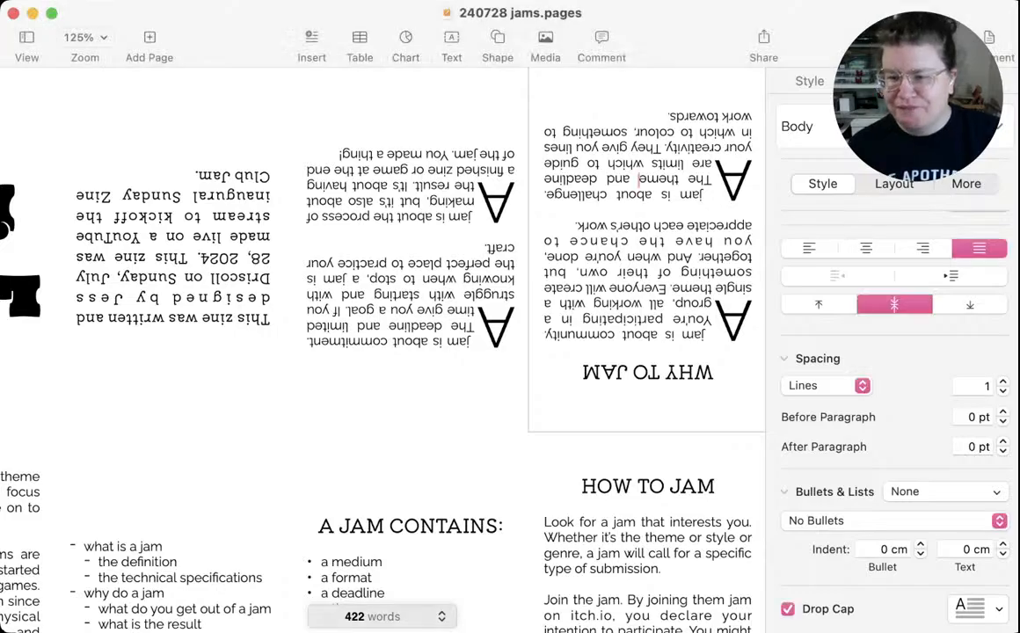
# Give the challenge paragraph a bold drop cap and apply the same style to the community paragraph under WHY TO JAM
pyautogui.scroll(-2, 895, 396)
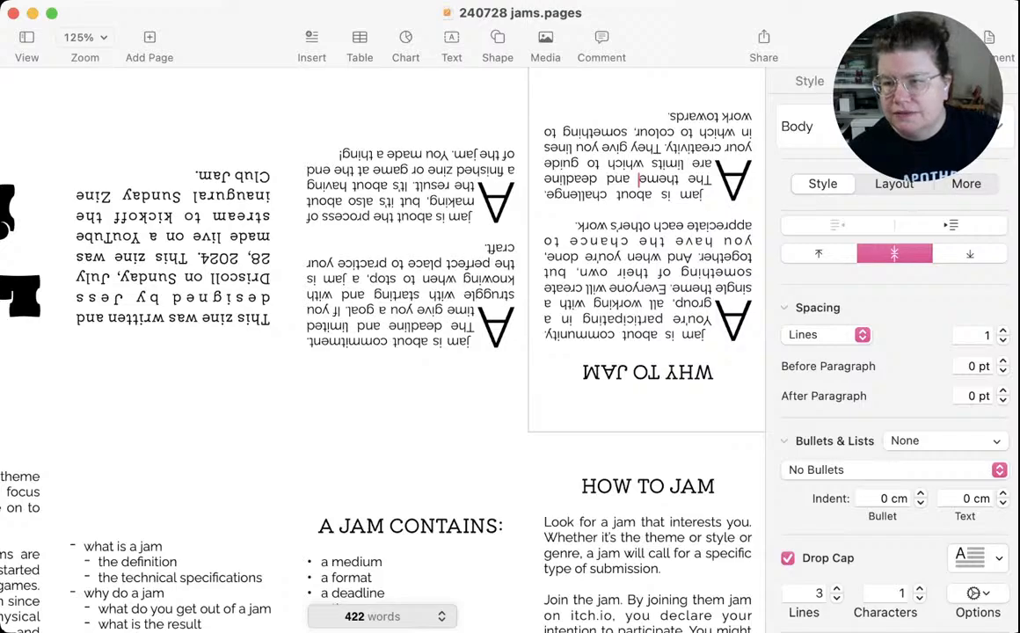
pyautogui.press('super+z')
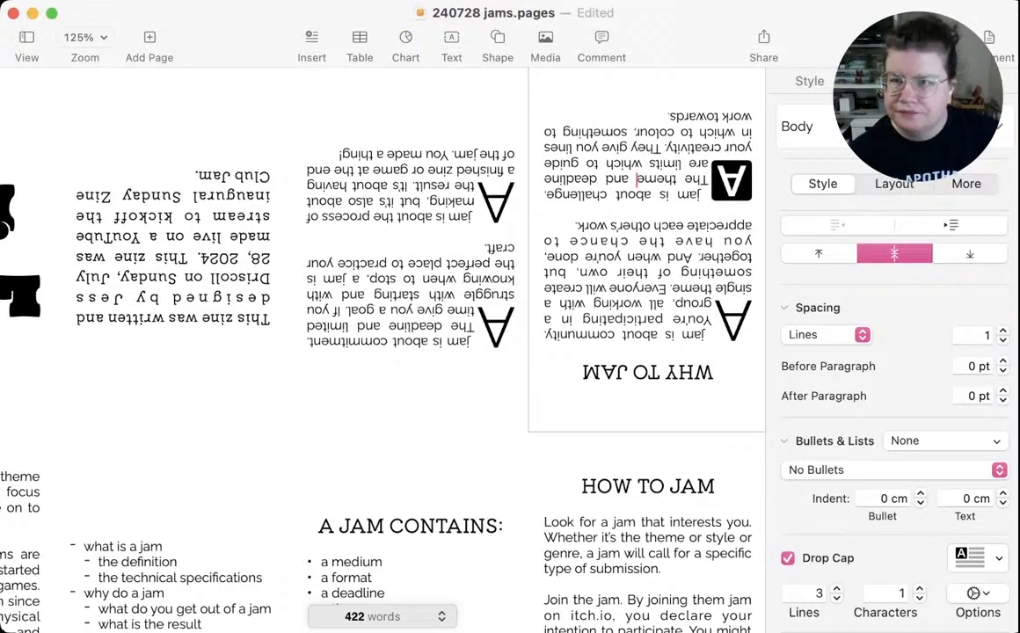
pyautogui.press('super+z')
pyautogui.press('super+z')
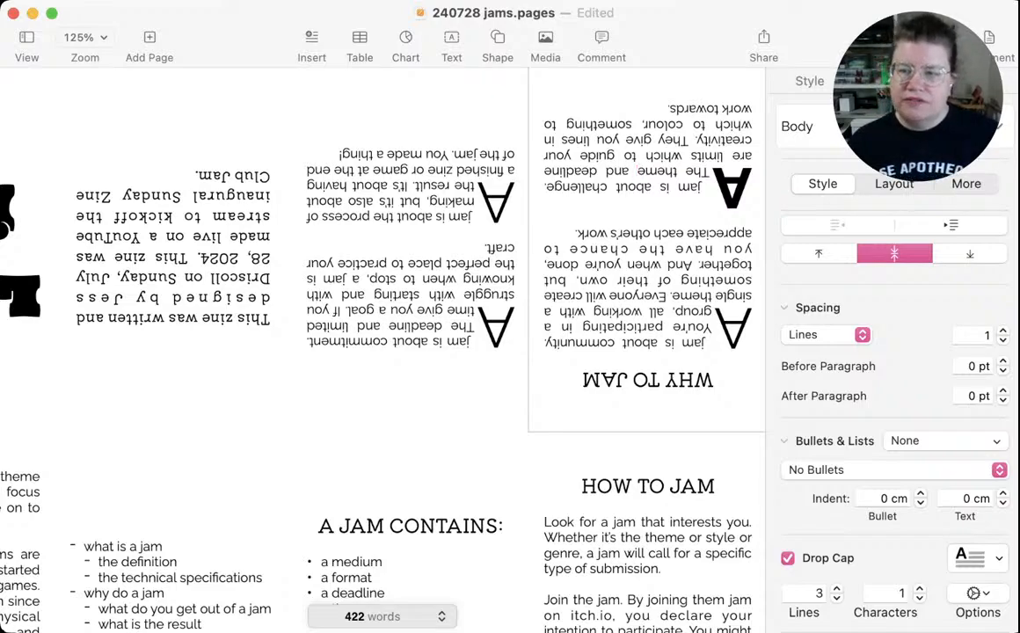
pyautogui.click(703, 313)
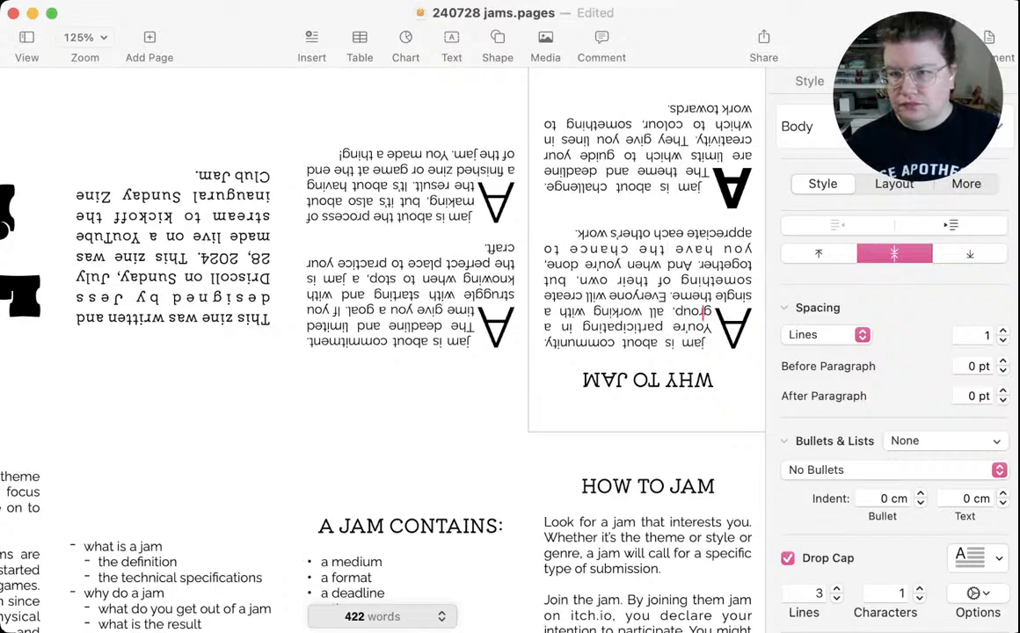
pyautogui.press('alt+super+v')
# Apply the bold drop cap style to the commitment and process paragraphs, and save the document
pyautogui.click(439, 310)
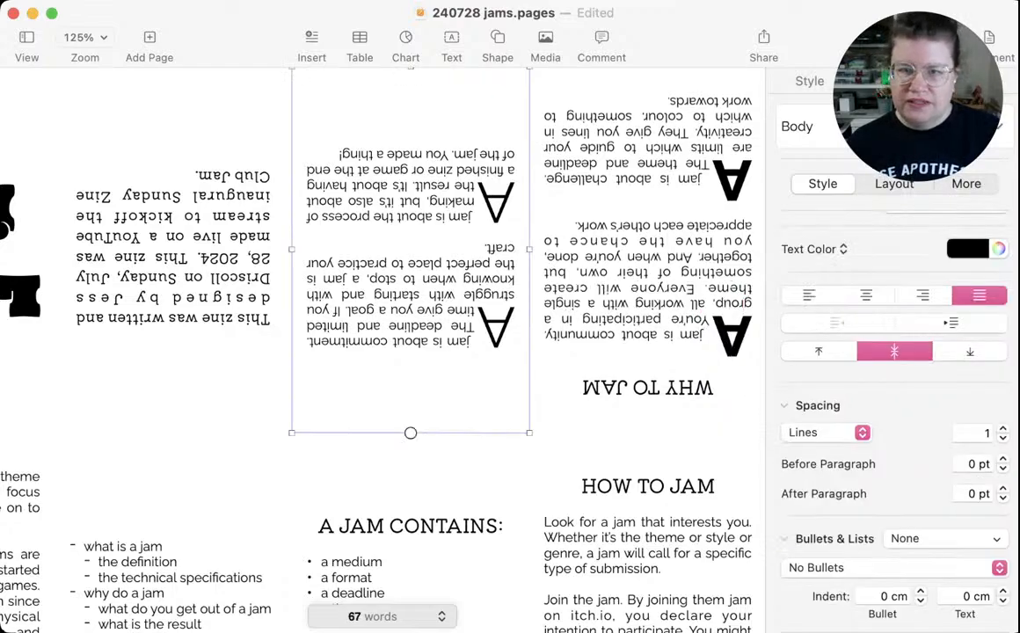
pyautogui.doubleClick(490, 295)
pyautogui.click(455, 311)
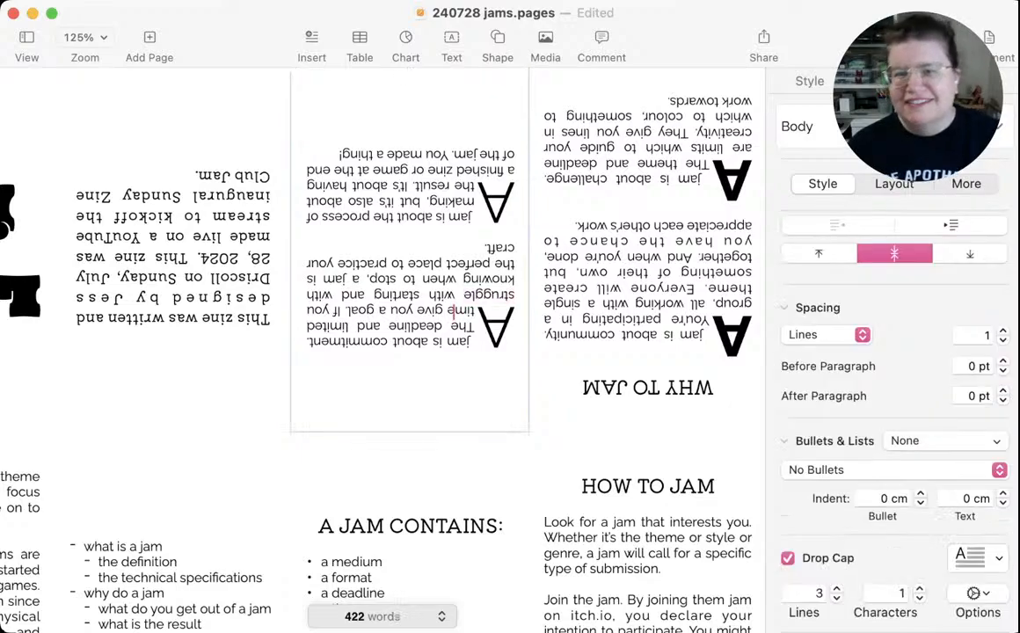
pyautogui.press('alt+super+v')
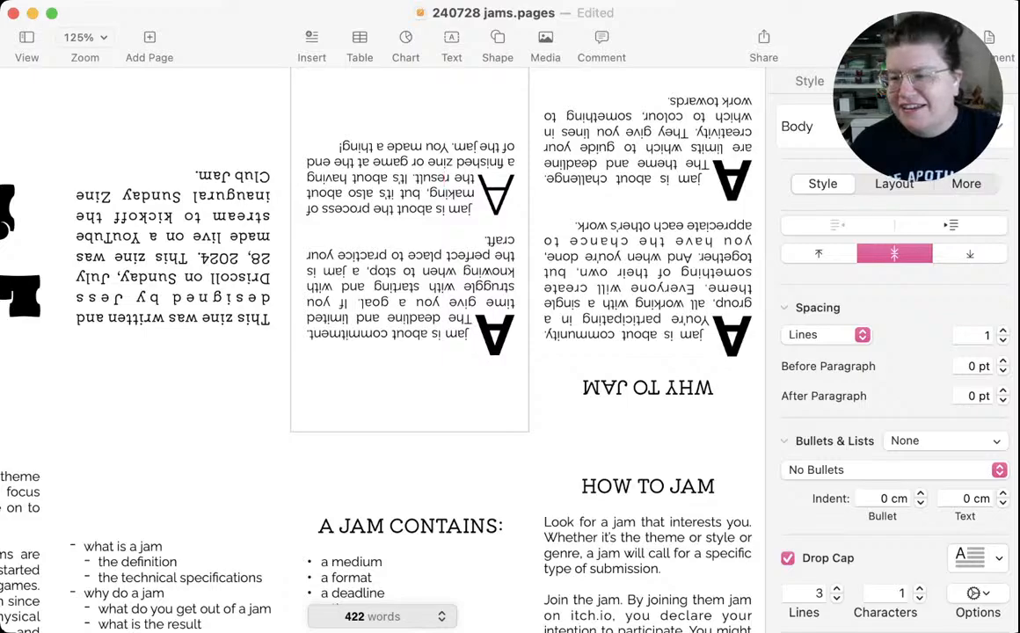
pyautogui.press('alt+super+v')
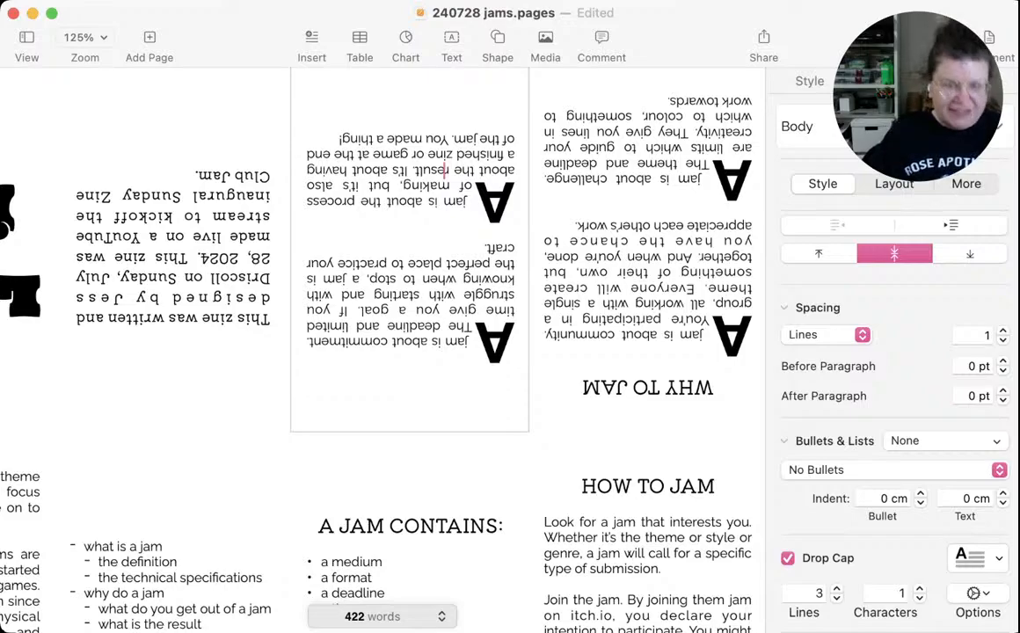
pyautogui.press('super+s')
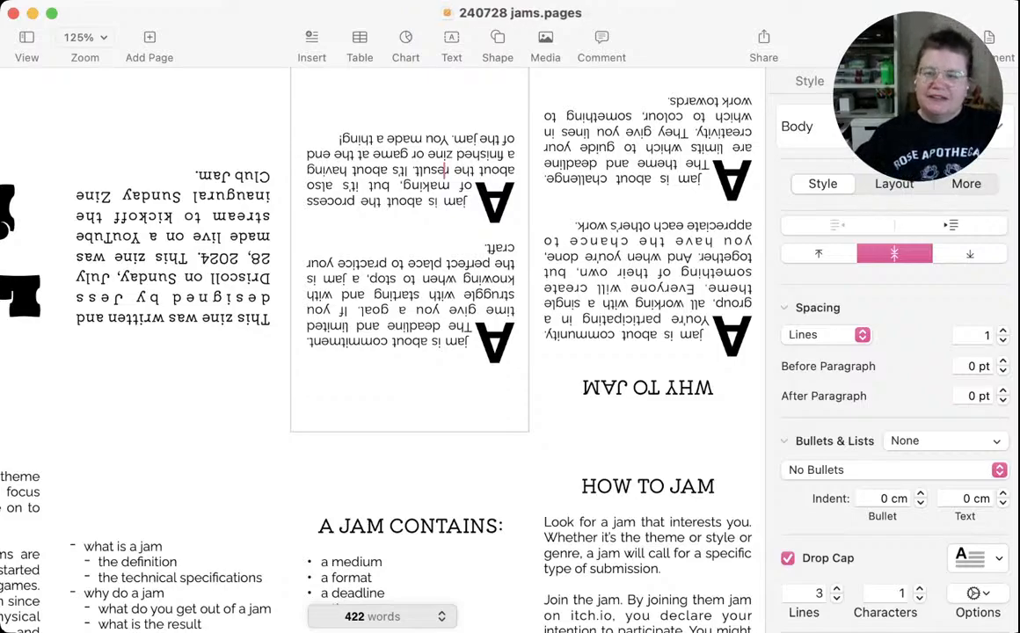
# Cut all the text, including the heading, from the A JAM CONTAINS panel
pyautogui.scroll(-5, 379, 334)
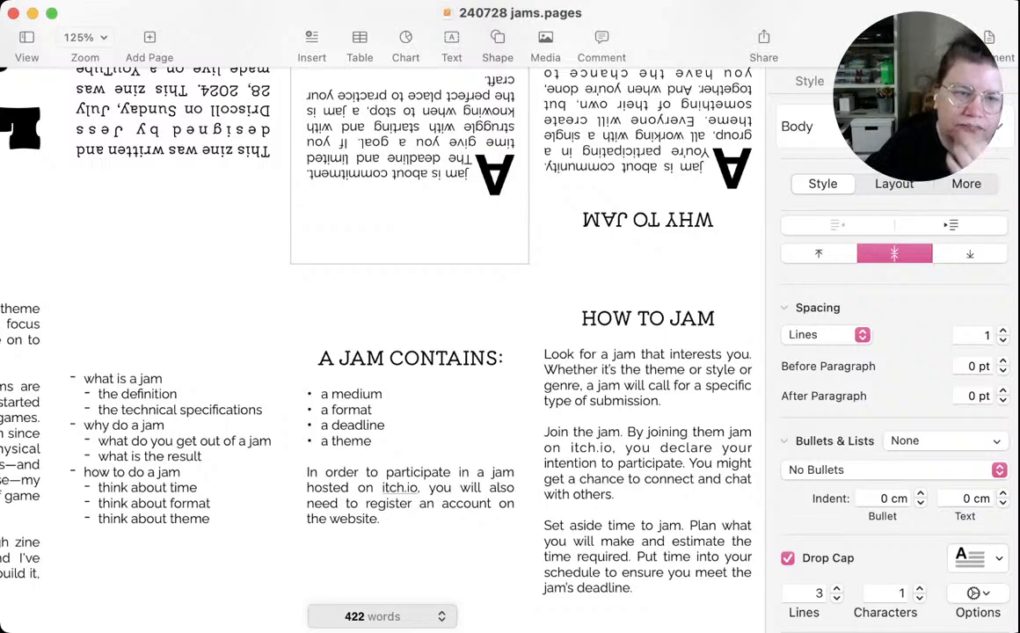
pyautogui.click(173, 449)
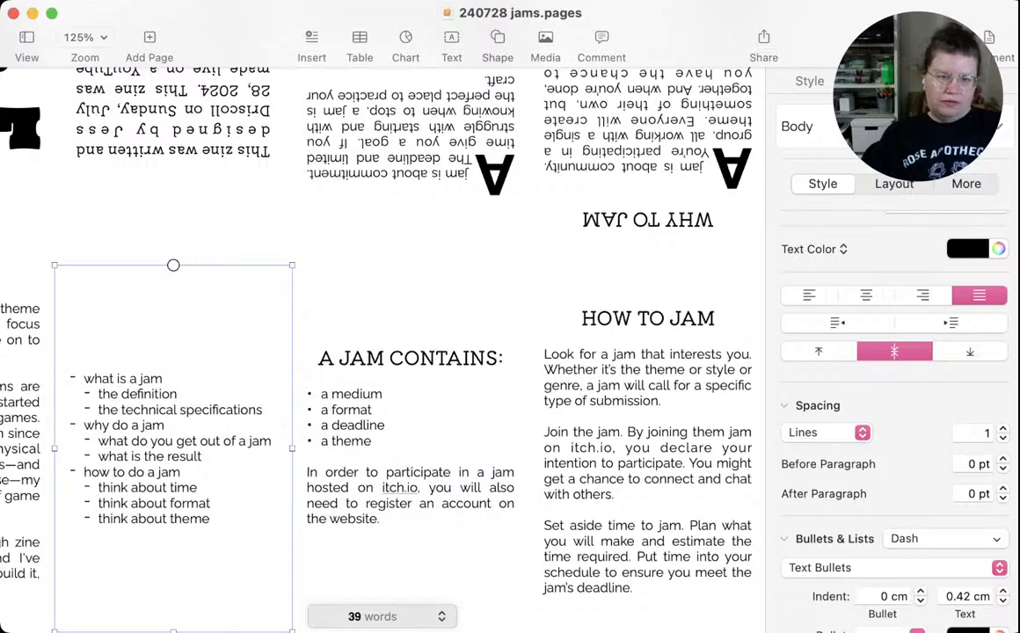
pyautogui.click(410, 449)
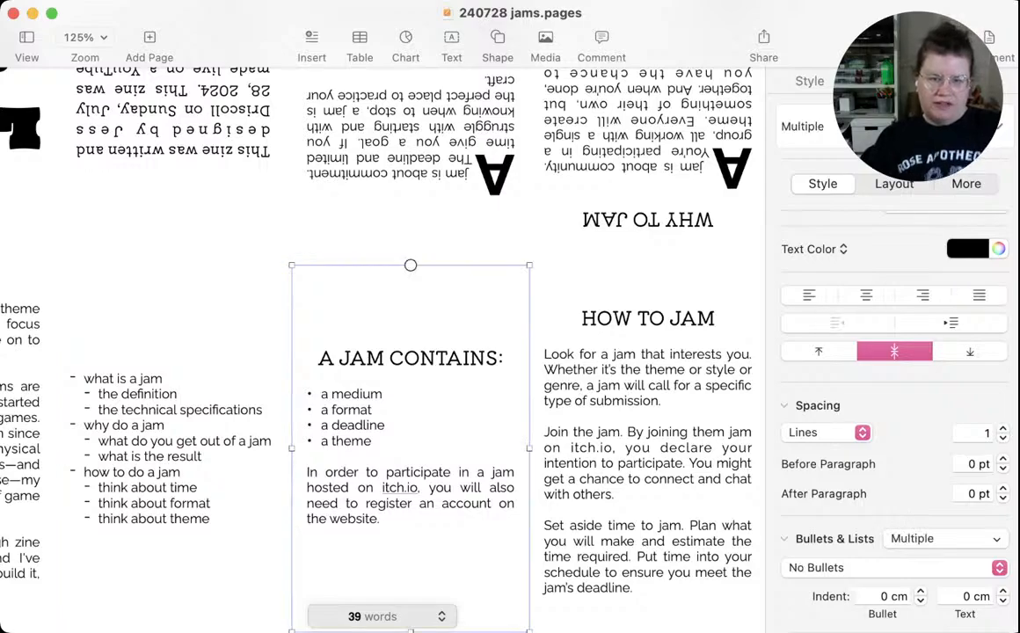
pyautogui.click(375, 441)
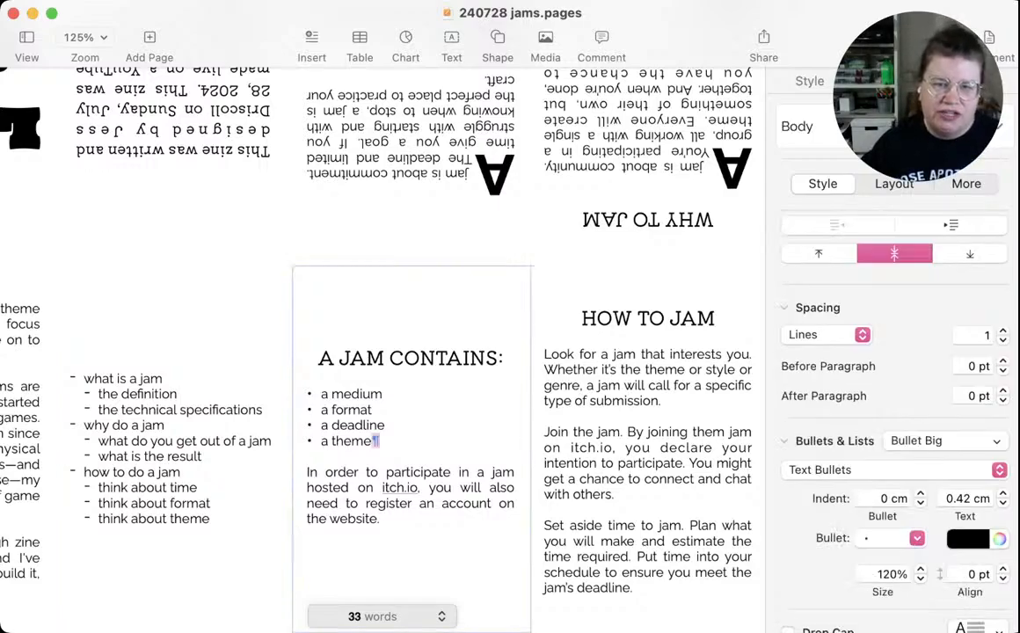
pyautogui.press('super+a')
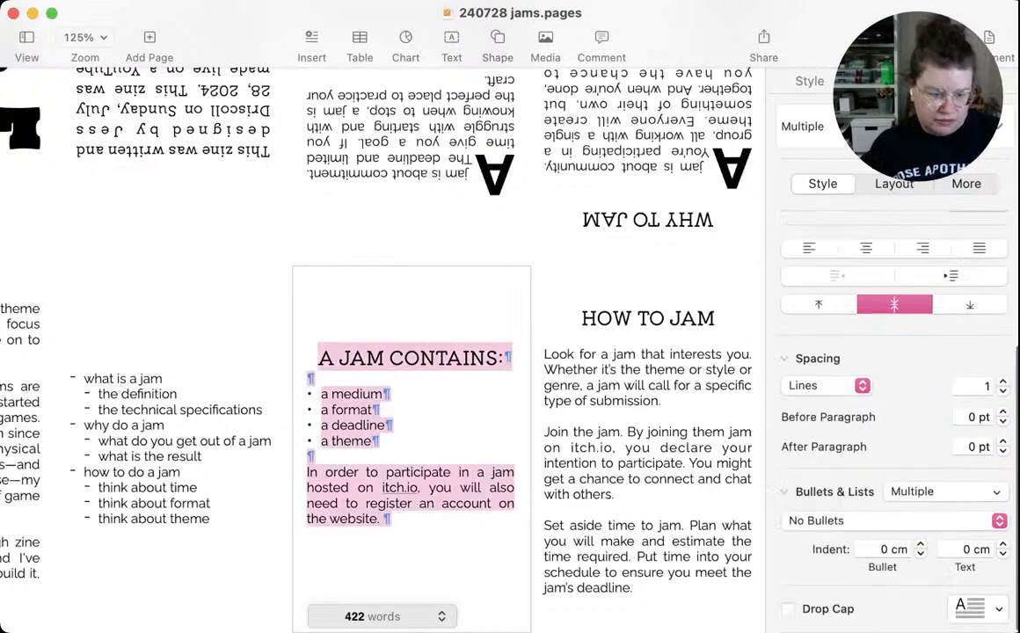
pyautogui.press('super+x')
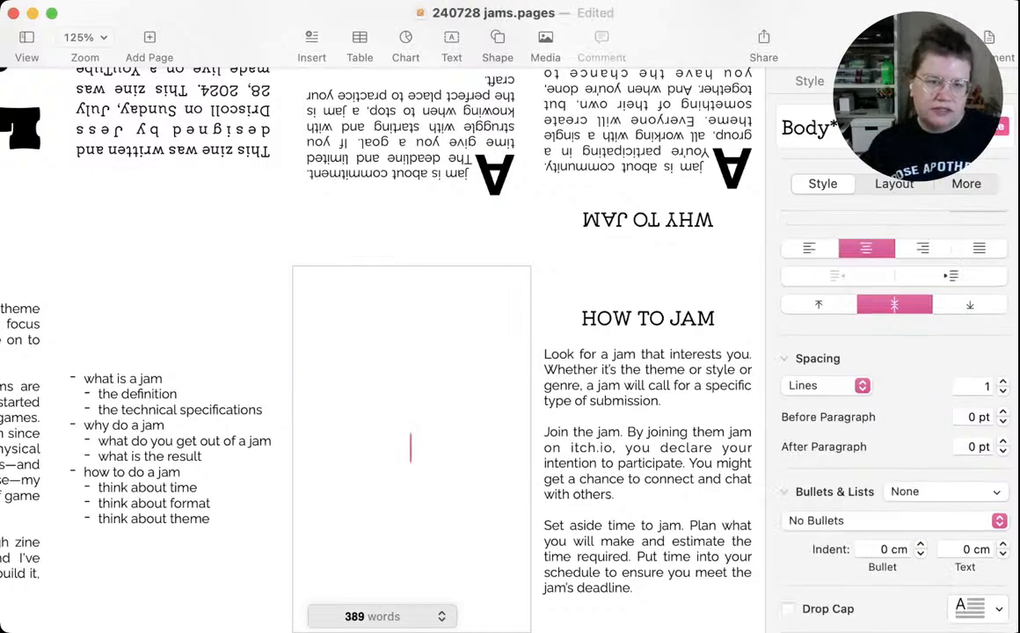
# Review the outline notes on what a jam is, why to do one and how to do one against the zine's content
pyautogui.doubleClick(150, 442)
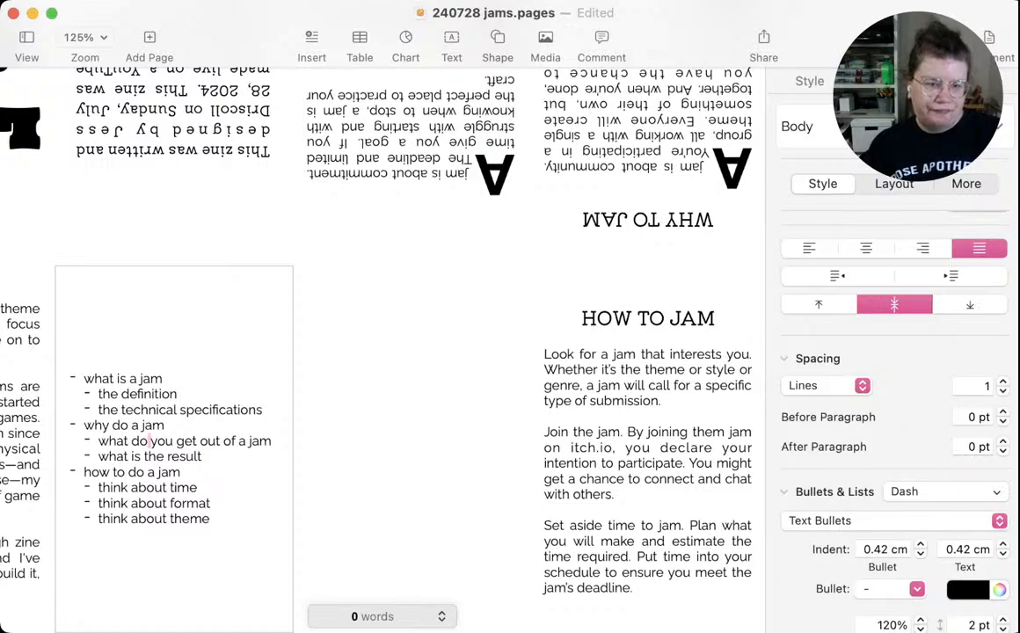
pyautogui.click(202, 456)
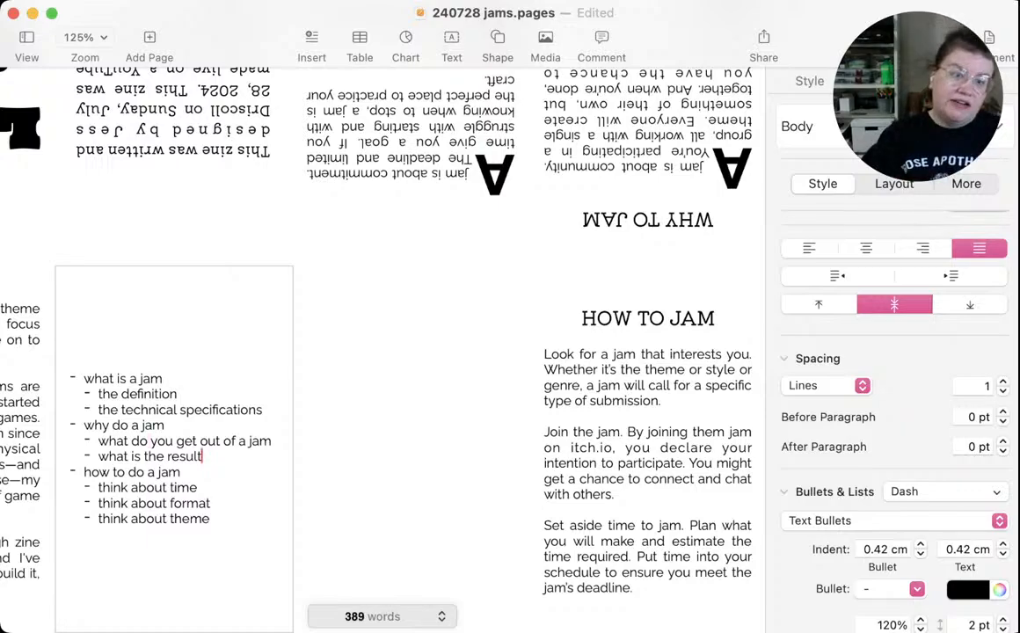
pyautogui.moveTo(164, 379); pyautogui.dragTo(83, 379)
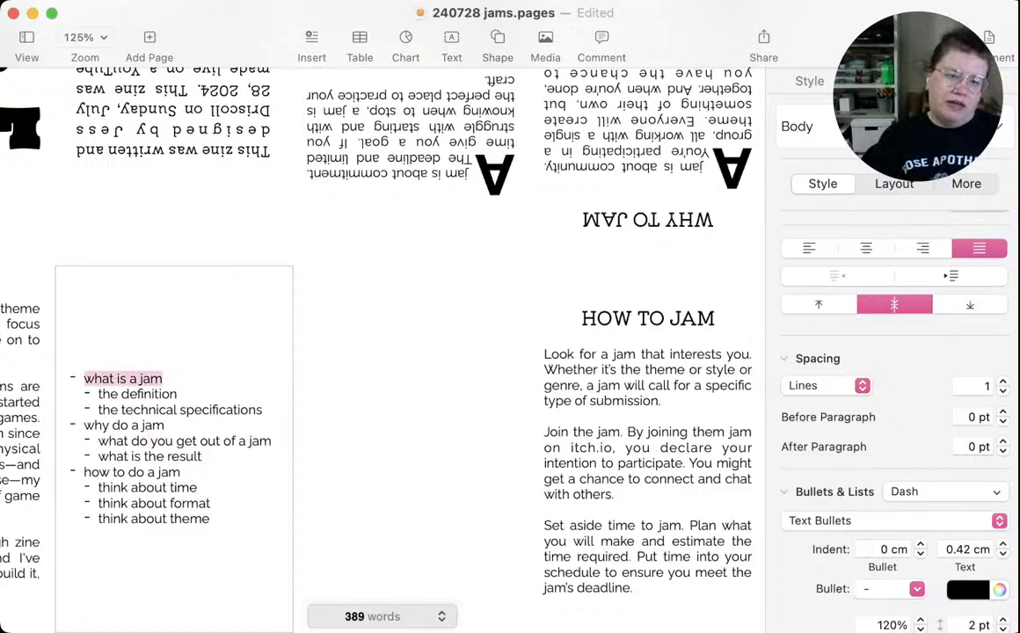
pyautogui.moveTo(181, 394); pyautogui.dragTo(130, 394)
pyautogui.moveTo(238, 410); pyautogui.dragTo(84, 426)
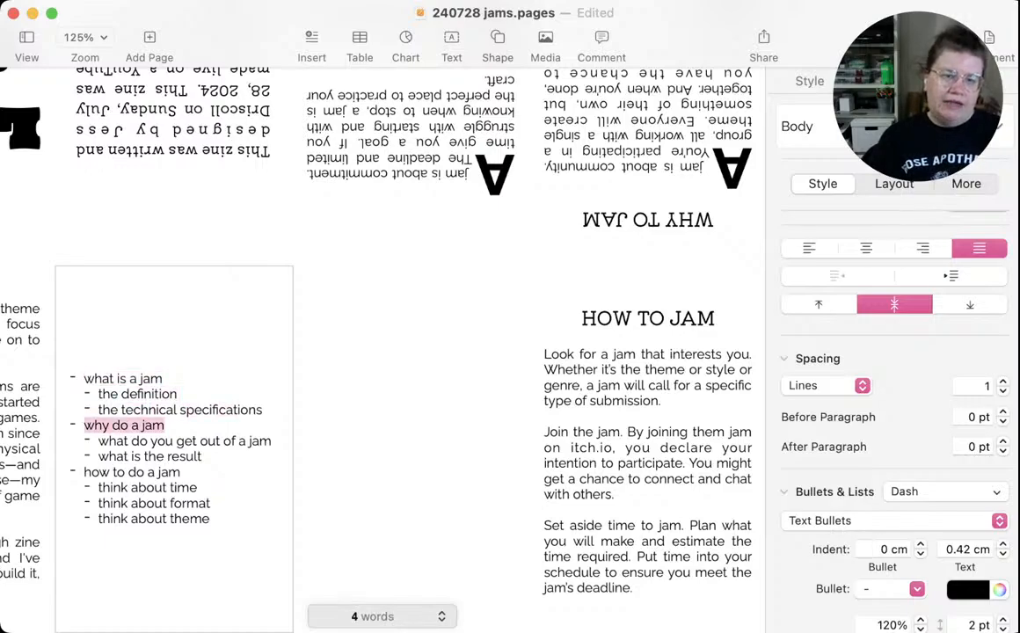
pyautogui.moveTo(221, 441); pyautogui.dragTo(122, 441)
pyautogui.moveTo(202, 457); pyautogui.dragTo(156, 456)
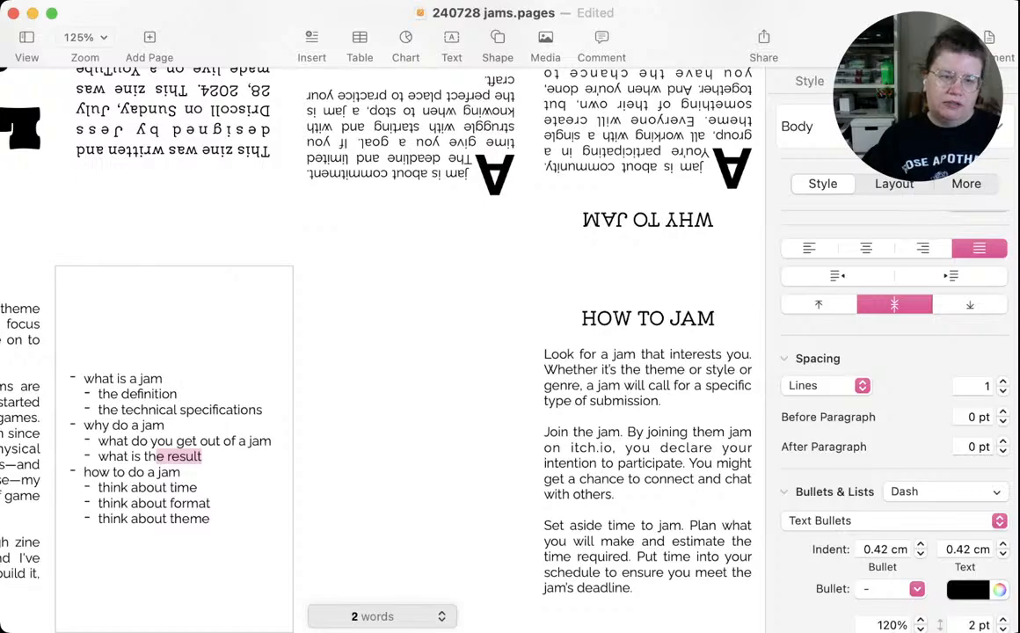
pyautogui.moveTo(197, 487); pyautogui.dragTo(182, 519)
# Replace the outline notes with the cut A JAM CONTAINS text and delete the leftover dash bullet below it
pyautogui.press('super+a')
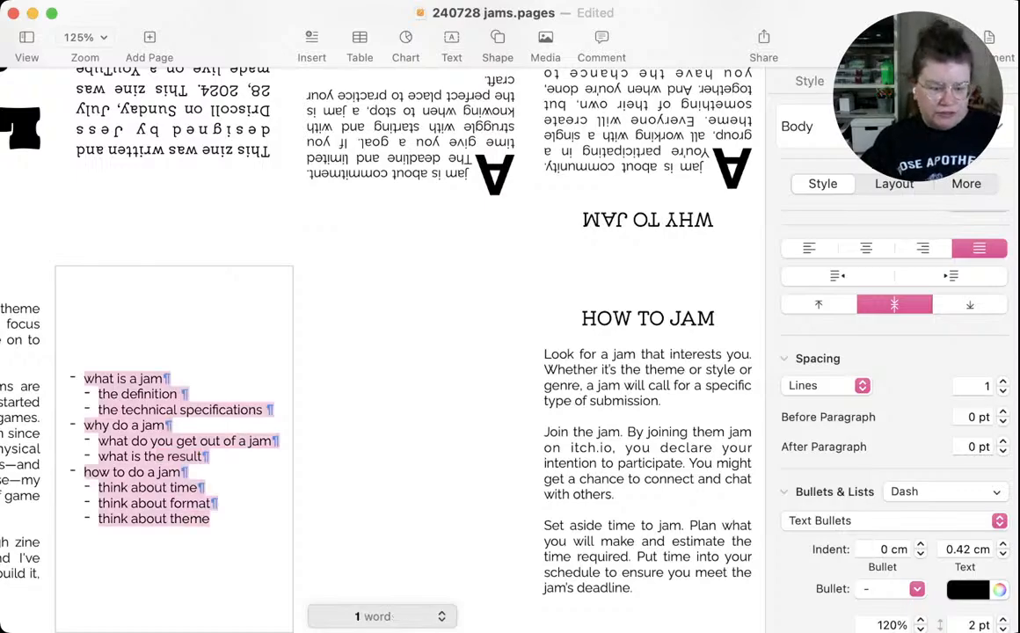
pyautogui.press('super+v')
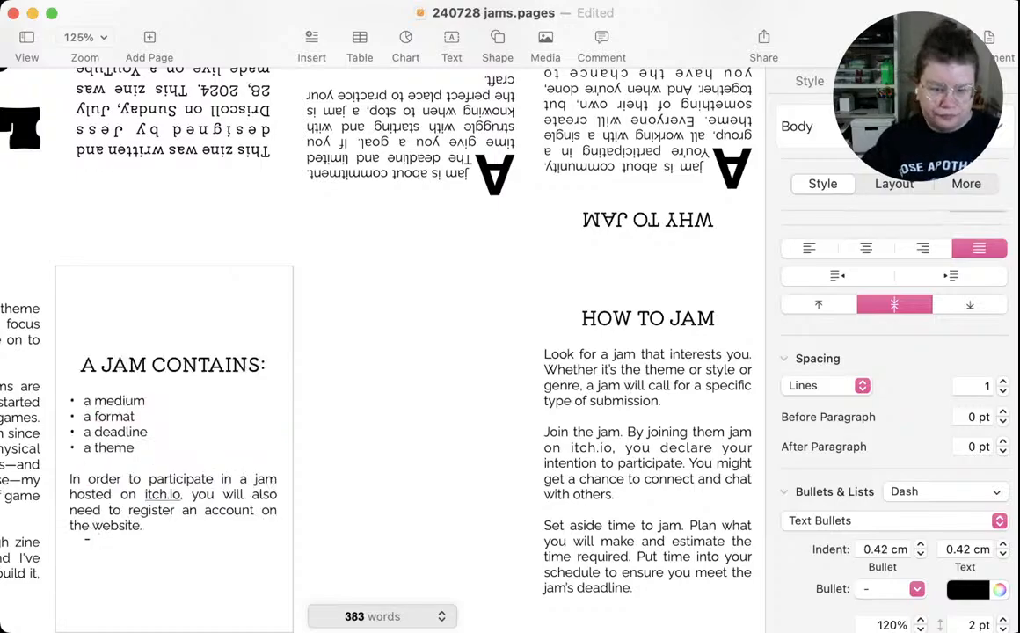
pyautogui.press('BackSpace')
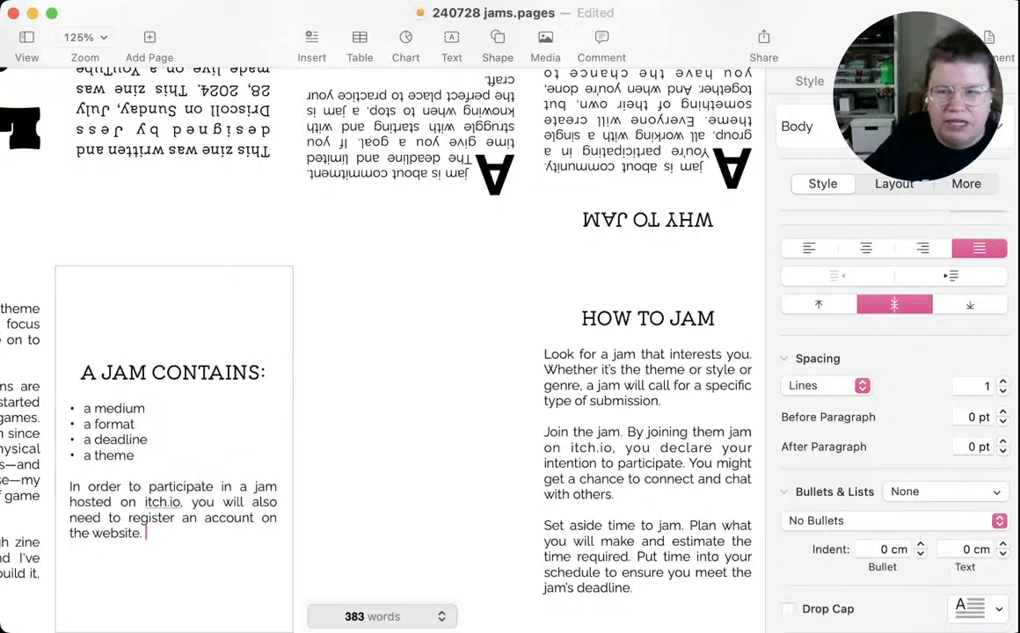
# Move the heading and all paragraphs of HOW TO JAM into the empty panel beside A JAM CONTAINS
pyautogui.click(410, 440)
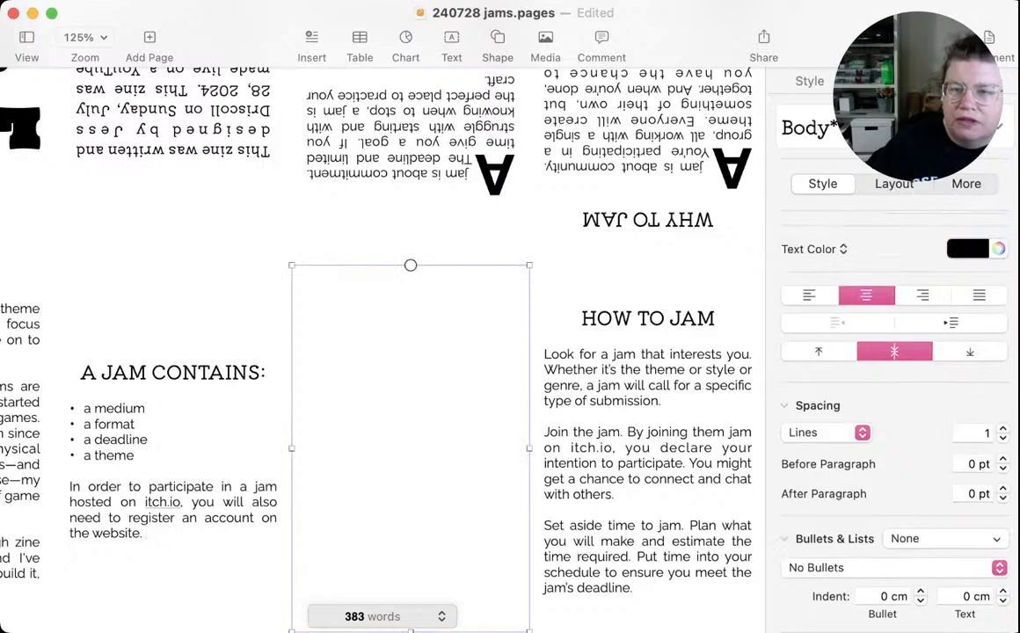
pyautogui.click(647, 448)
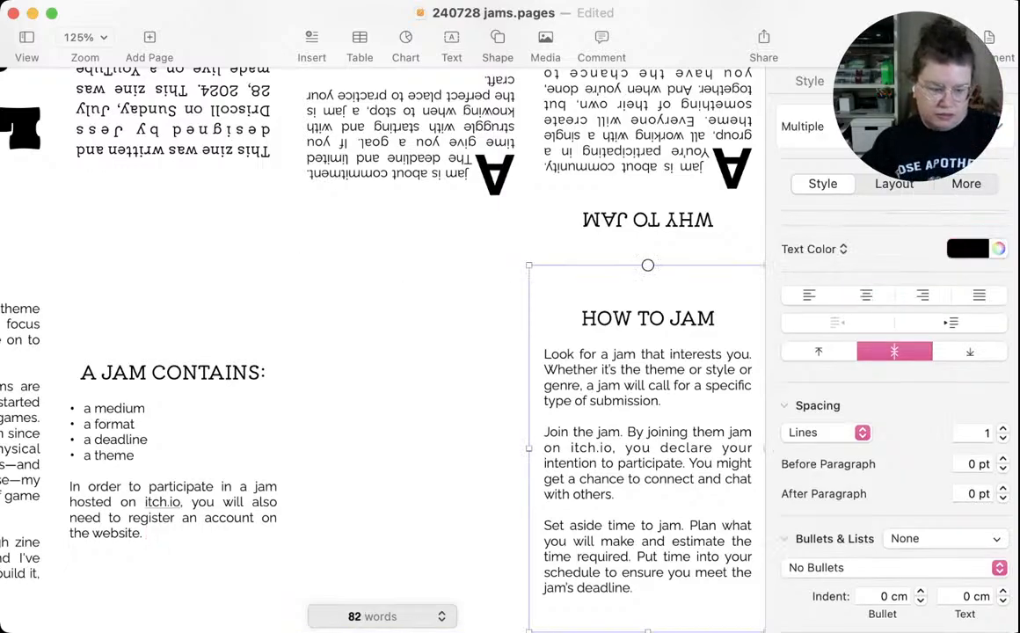
pyautogui.doubleClick(592, 448)
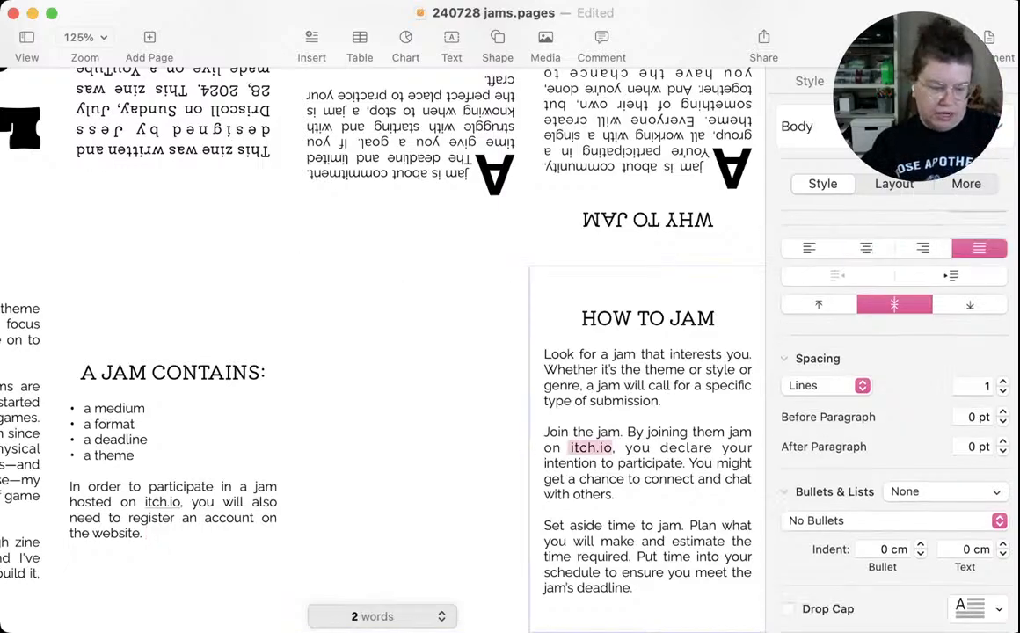
pyautogui.press('super+a')
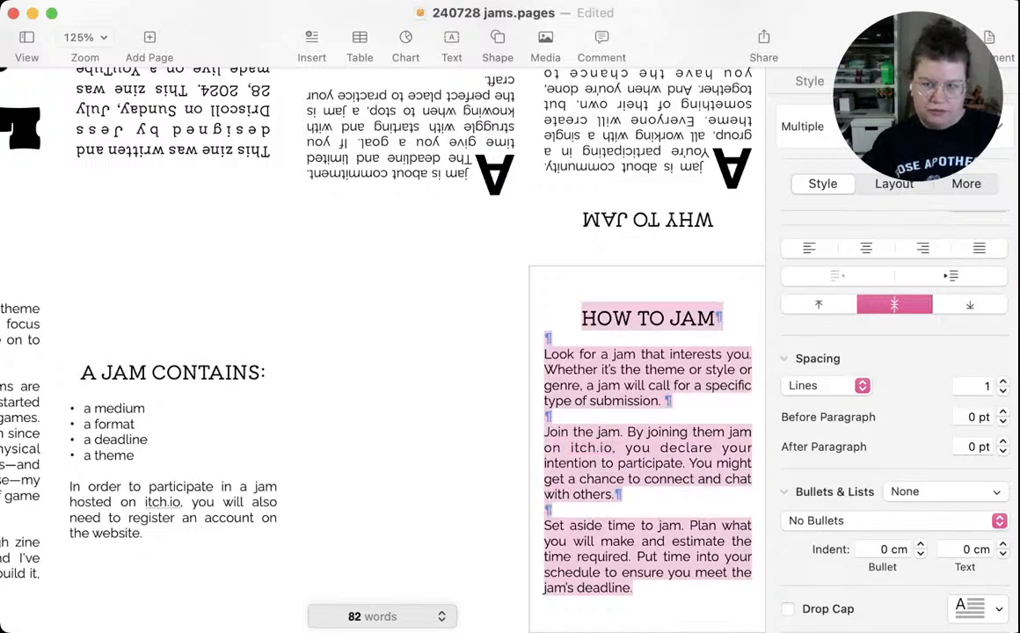
pyautogui.press('super+x')
pyautogui.click(411, 449)
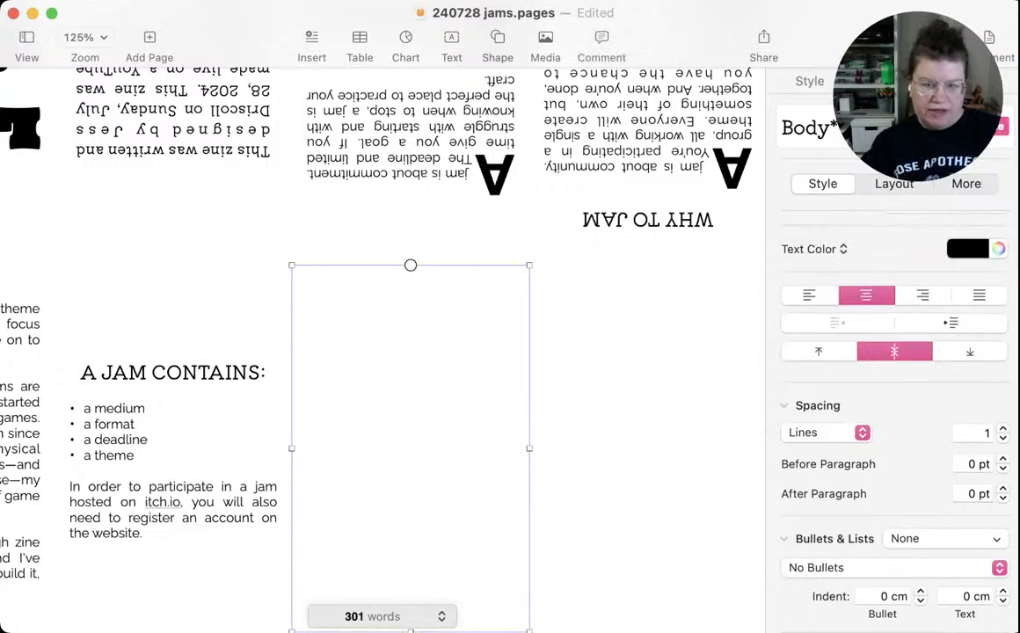
pyautogui.doubleClick(411, 449)
pyautogui.press('super+v')
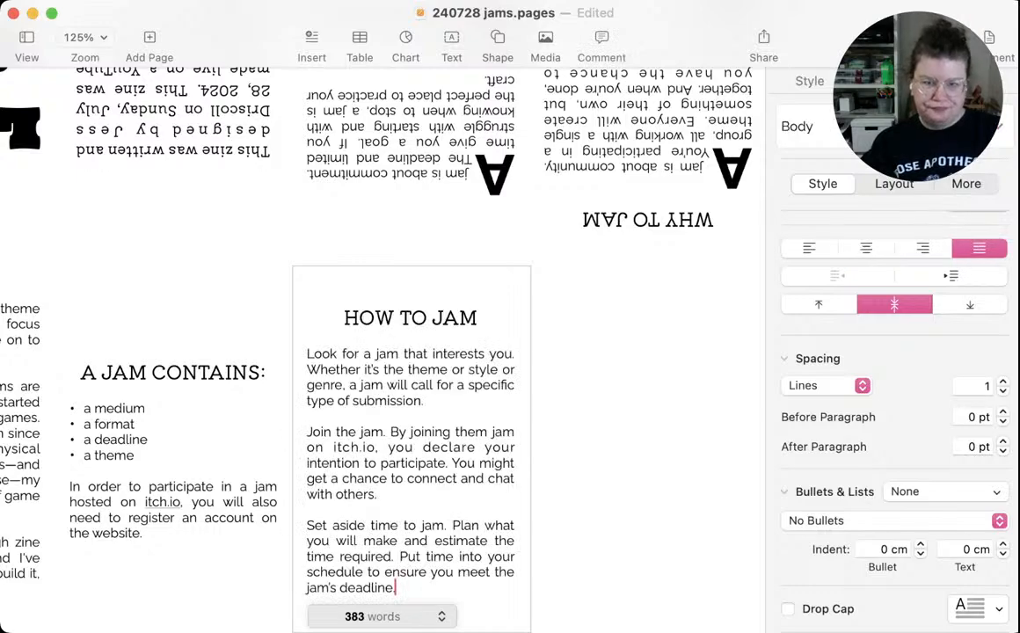
# Try a drop cap on the "Set aside time to jam" paragraph under HOW TO JAM
pyautogui.press('super+Tab')
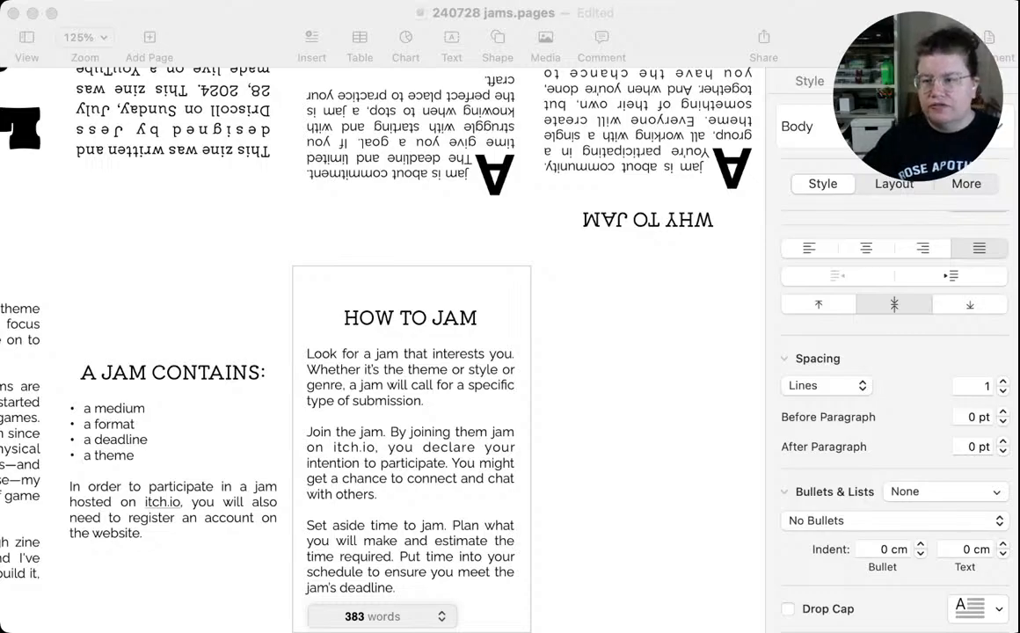
pyautogui.click(788, 609)
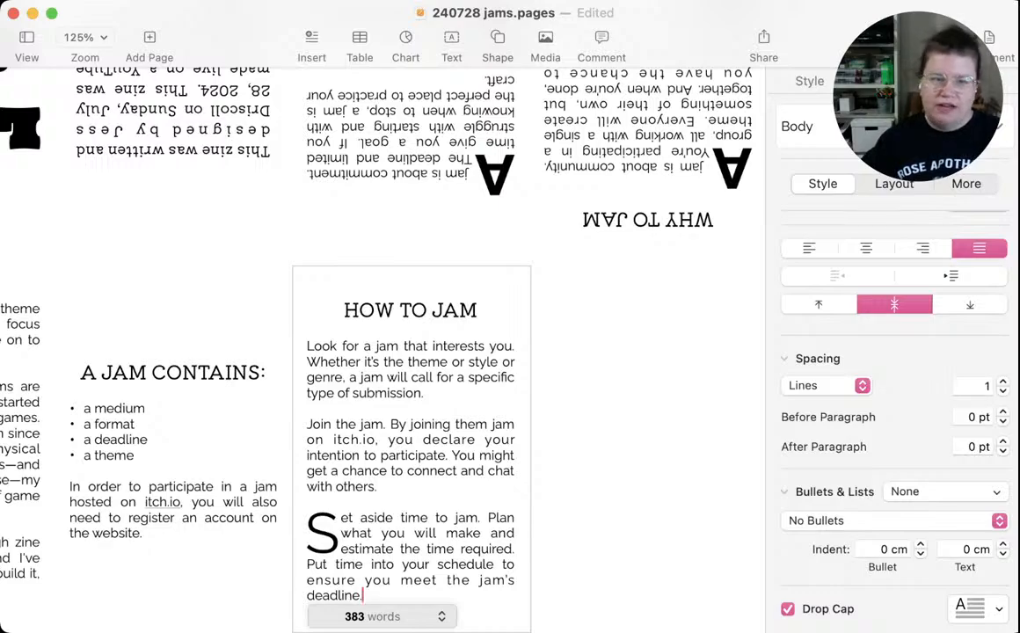
pyautogui.click(788, 609)
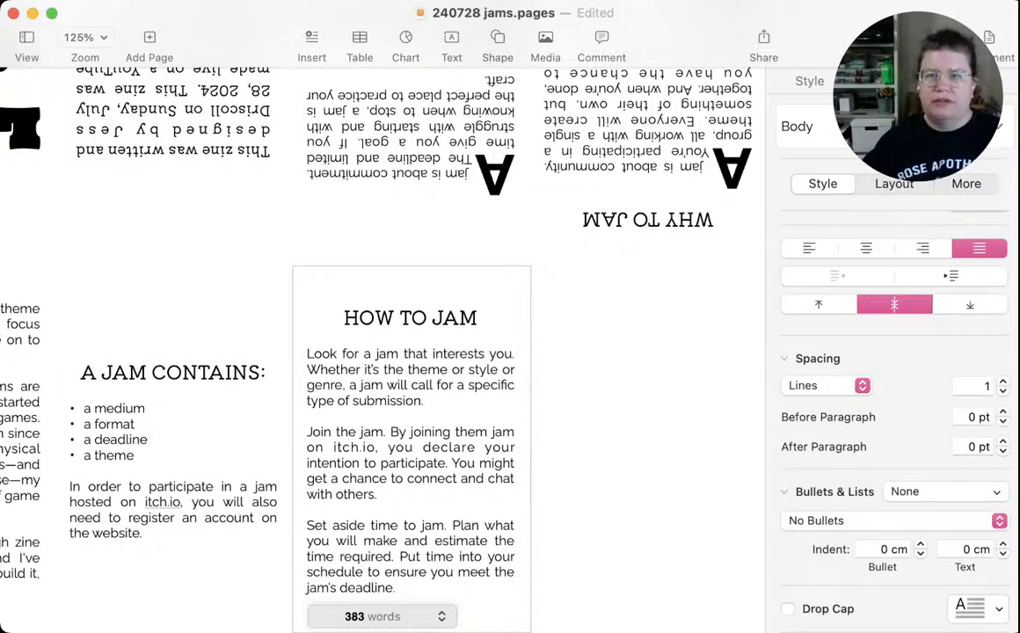
# Select the emptied panel next to HOW TO JAM and save the document
pyautogui.click(647, 395)
pyautogui.scroll(5, 383, 325)
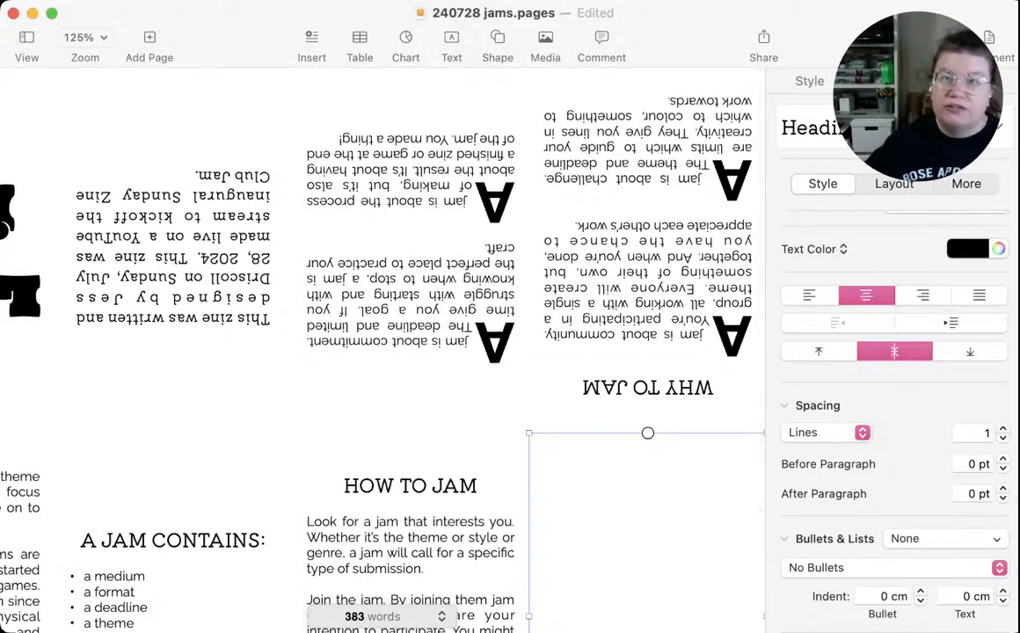
pyautogui.press('super+s')
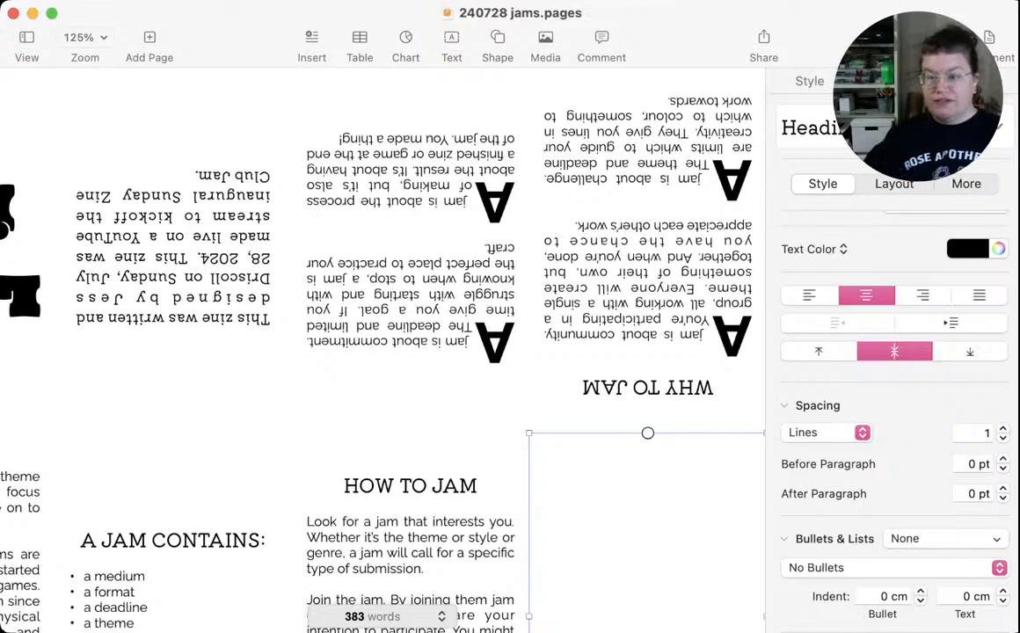
pyautogui.scroll(-5, 383, 325)
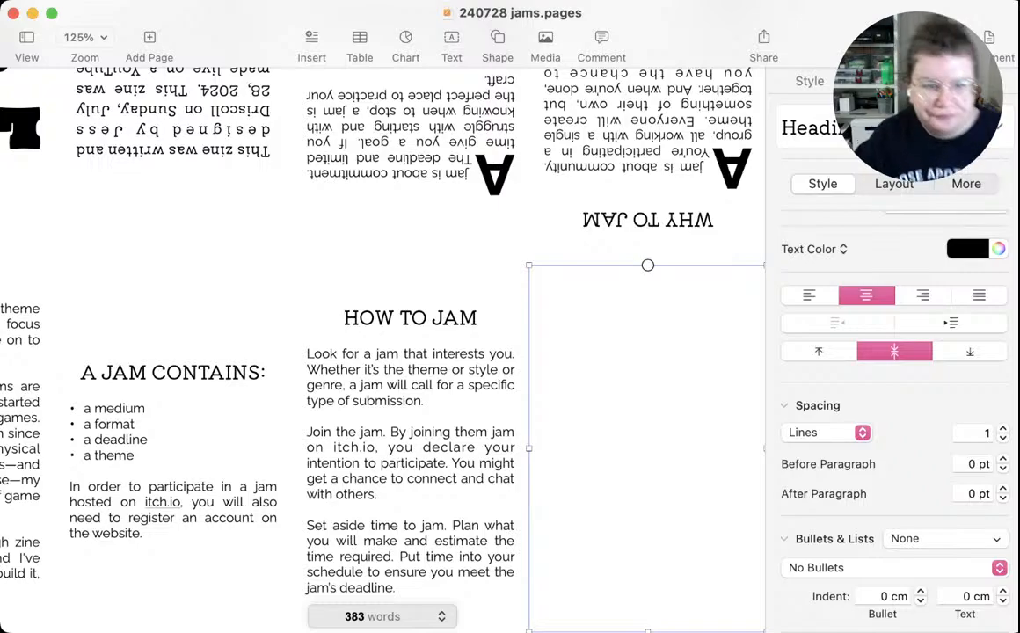
# Remove the underline from "itch.io" in the paragraph under A JAM CONTAINS
pyautogui.hscroll(-5, 383, 352)
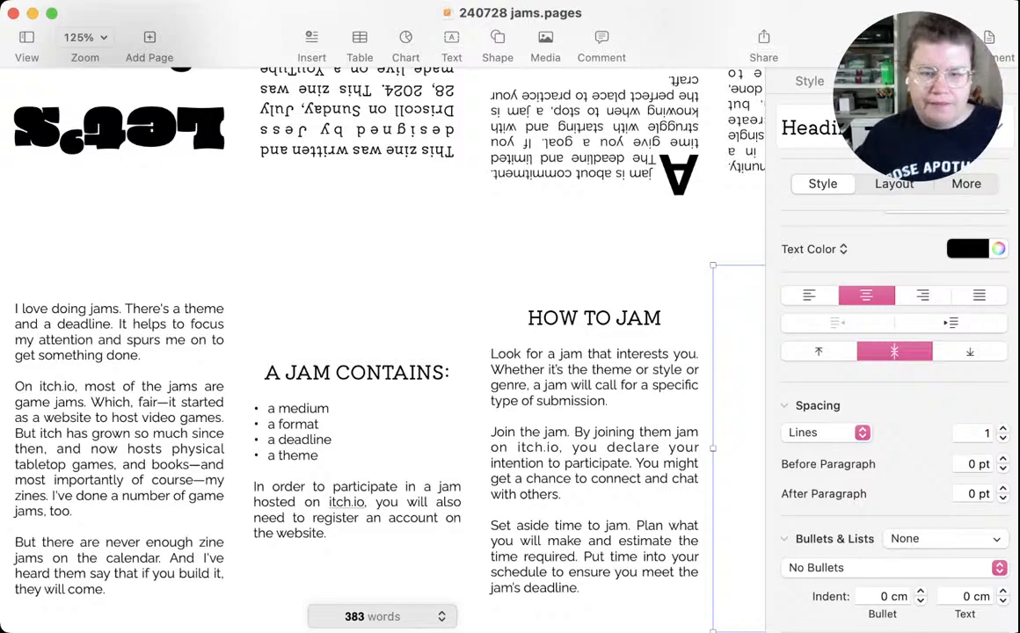
pyautogui.click(357, 457)
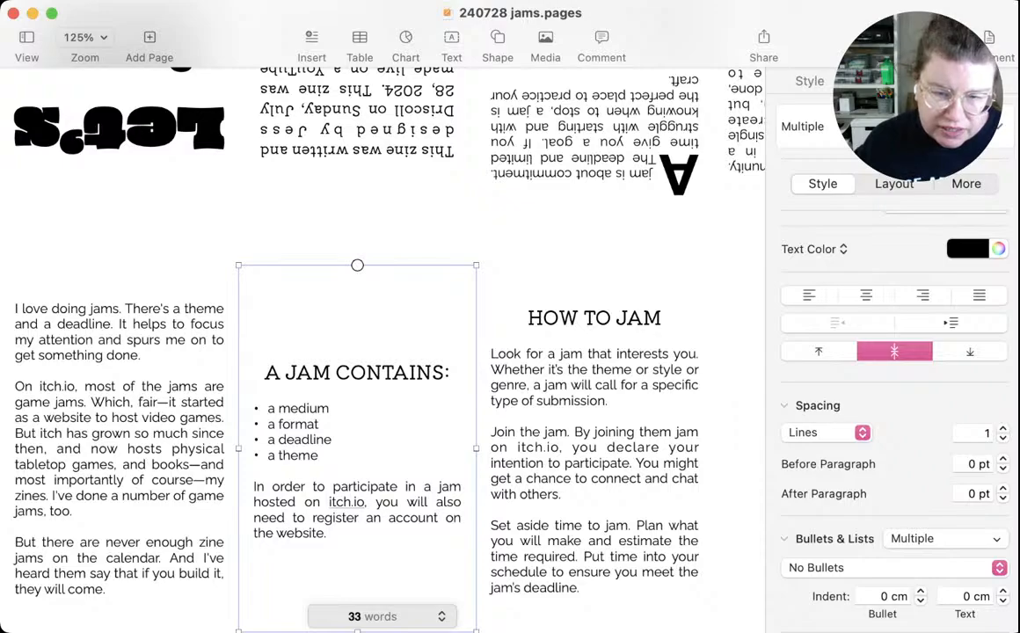
pyautogui.click(374, 502)
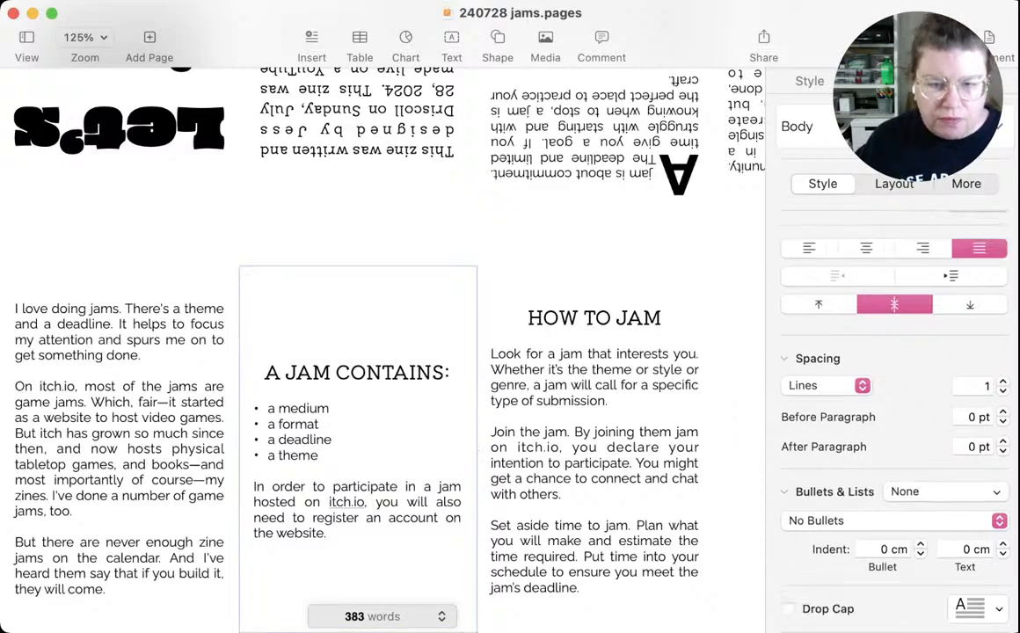
pyautogui.doubleClick(346, 502)
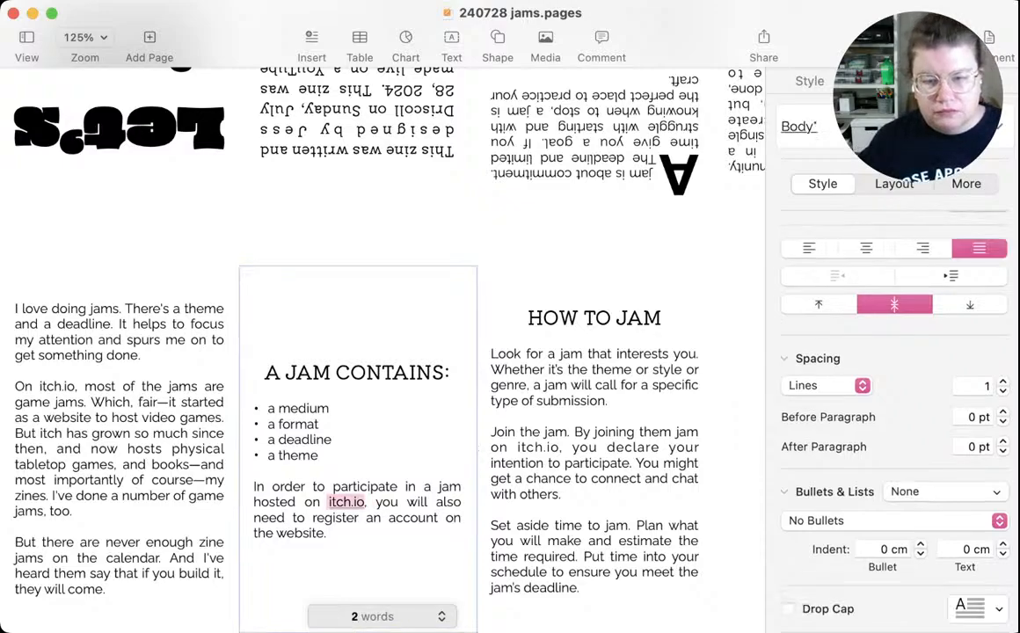
pyautogui.press('super+u')
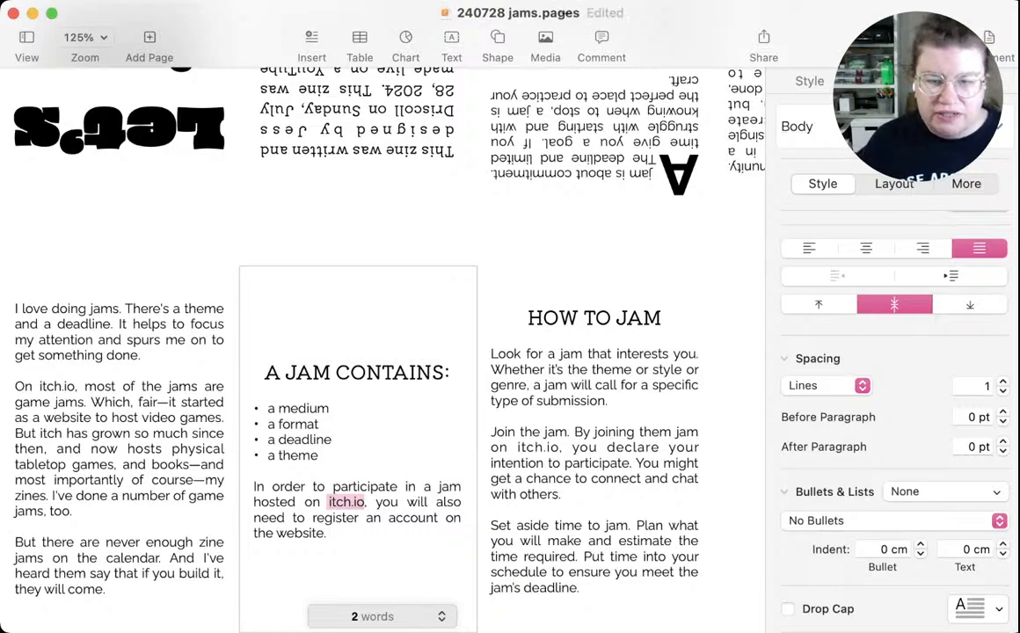
pyautogui.click(387, 518)
pyautogui.click(327, 534)
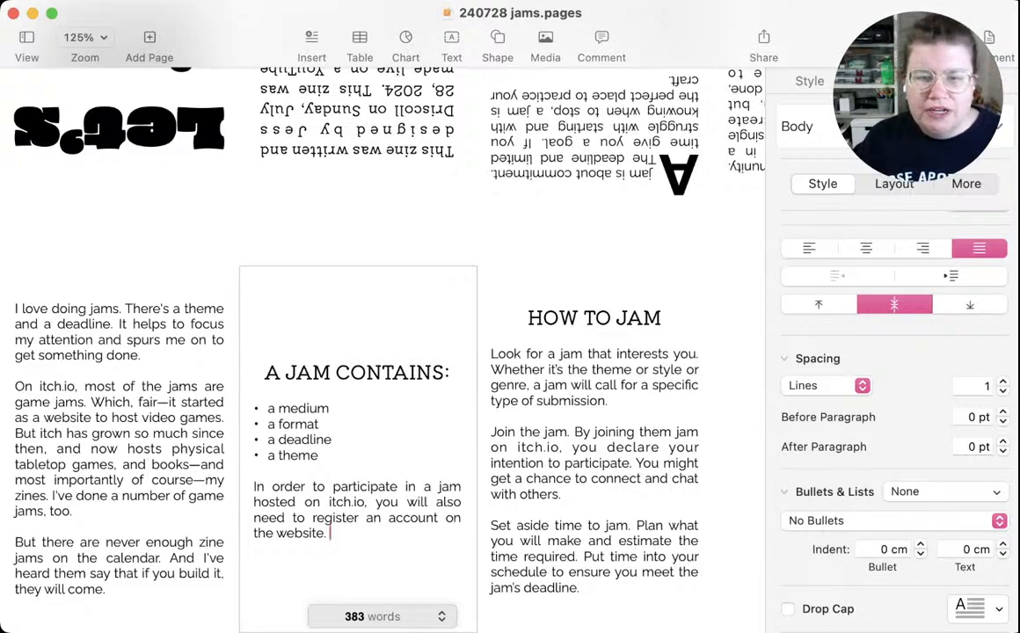
# Change the A JAM CONTAINS heading to "A JAM IS:"
pyautogui.doubleClick(392, 373)
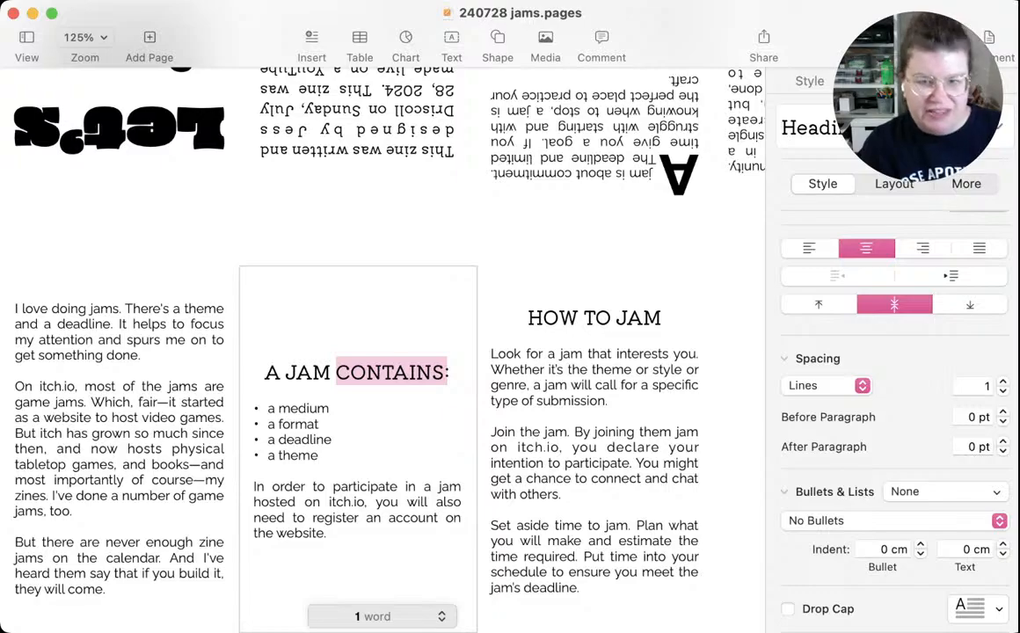
pyautogui.write('IS')
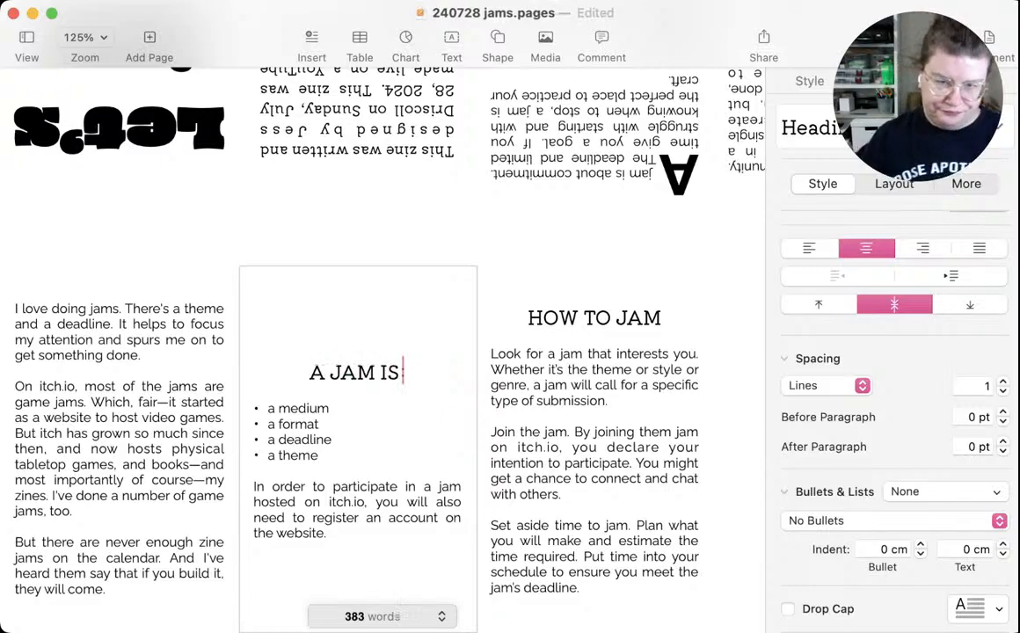
pyautogui.scroll(-1, 393, 373)
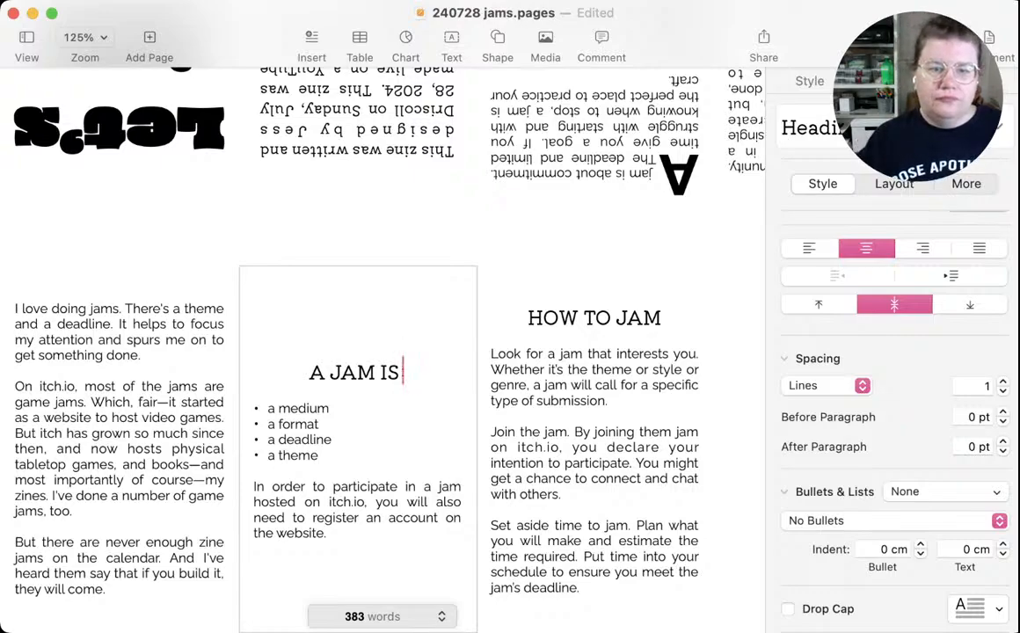
# Add the examples "(game, zine, rpg)" after "a medium" in the bulleted list
pyautogui.click(333, 409)
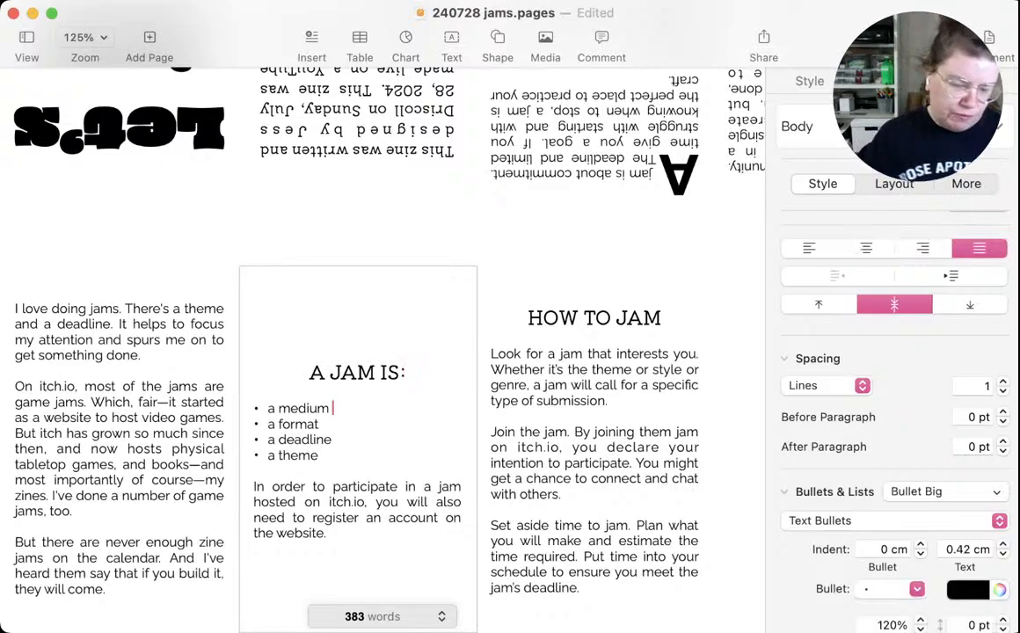
pyautogui.write('(')
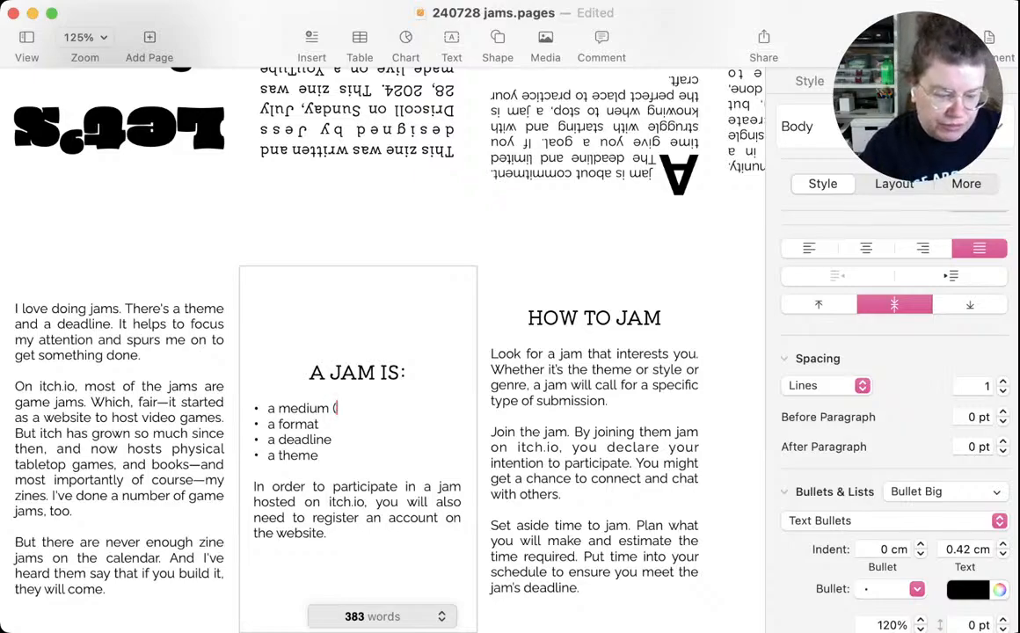
pyautogui.write('game')
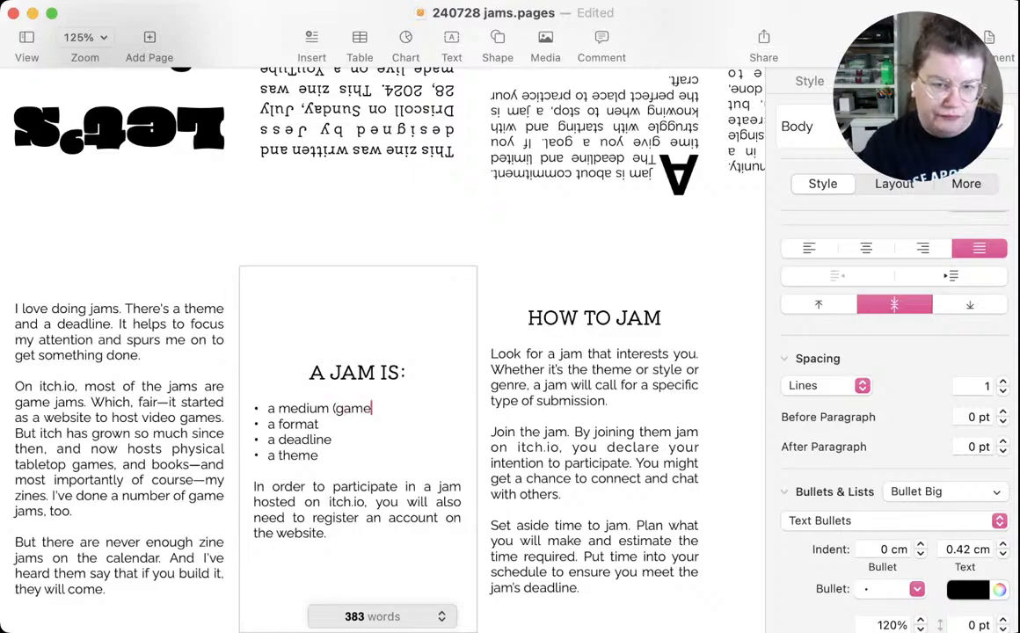
pyautogui.write(', zine, ')
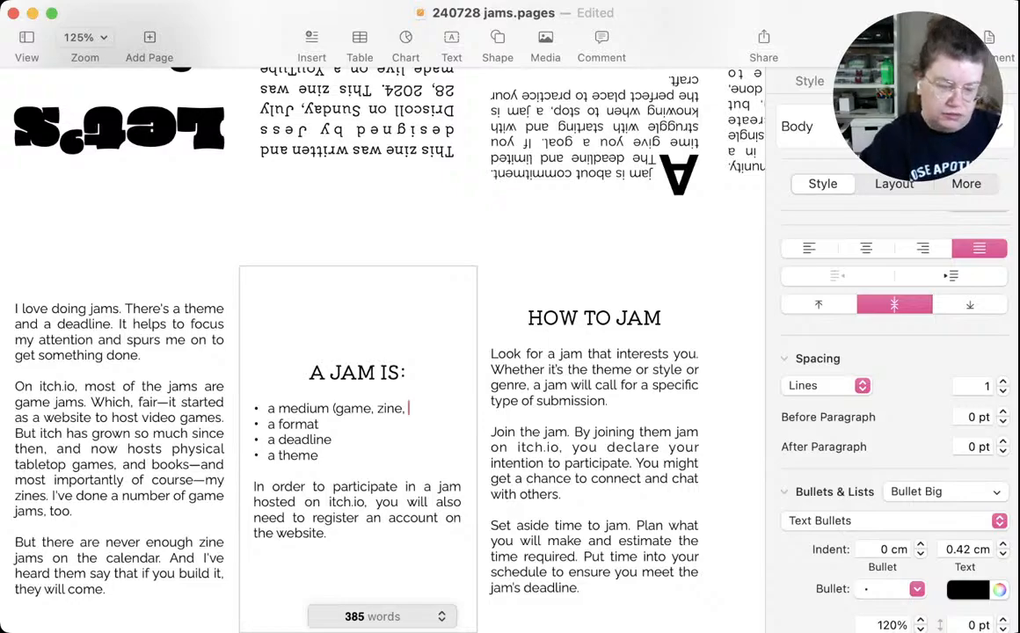
pyautogui.write('rpg)')
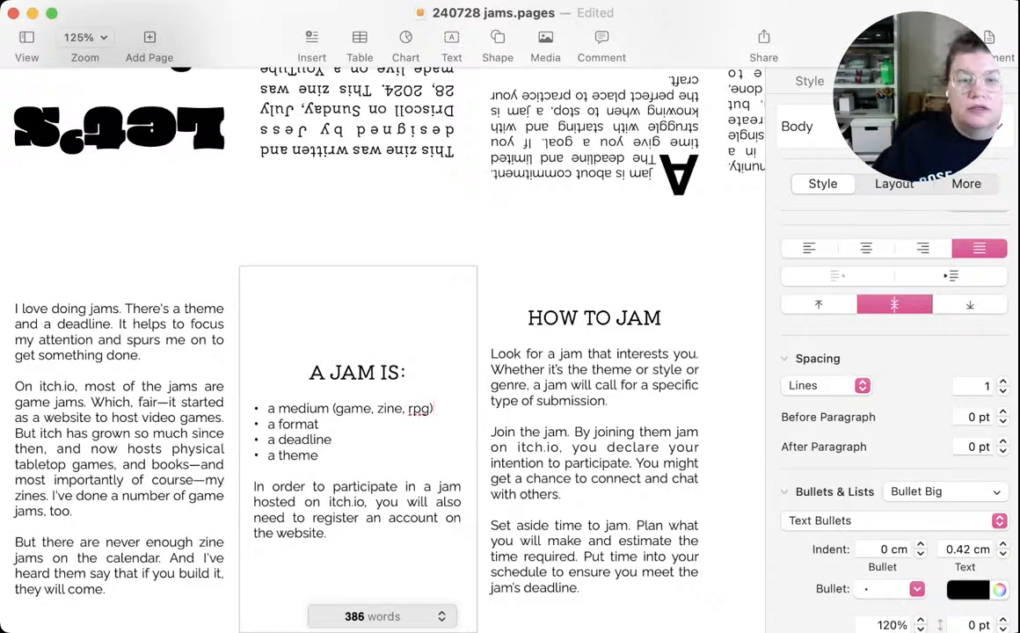
pyautogui.click(320, 424)
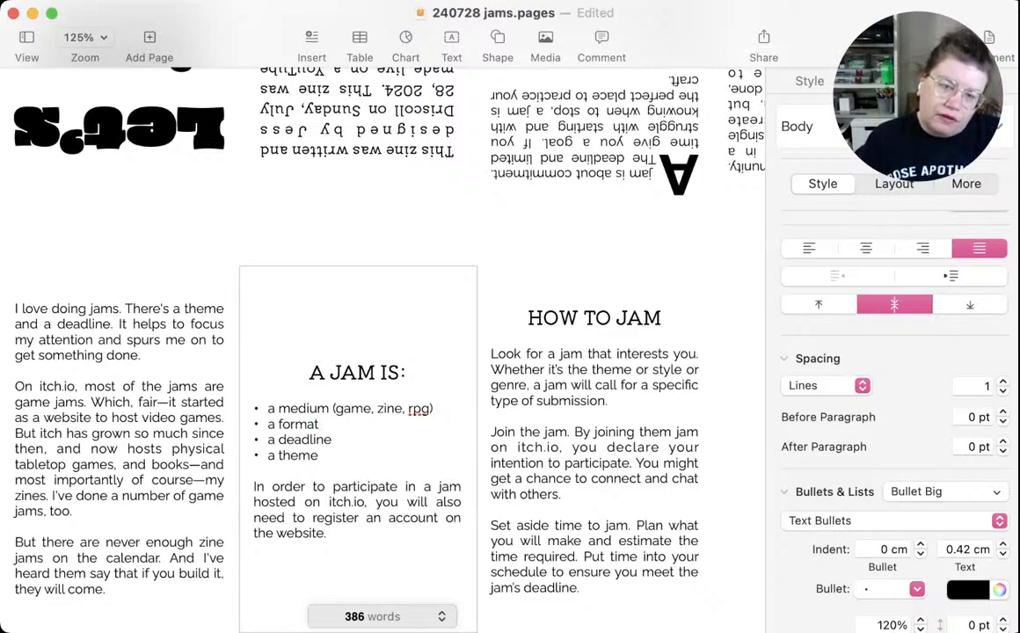
# Change "game" to "video game" in the medium bullet, with single spaces between the listed examples
pyautogui.click(337, 409)
pyautogui.write('video')
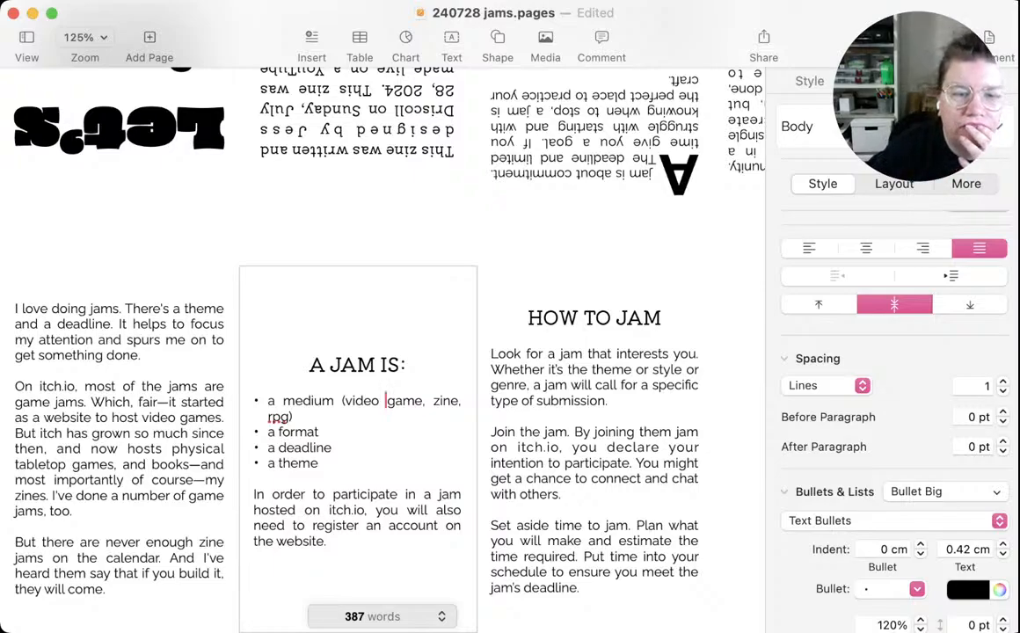
pyautogui.press('BackSpace')
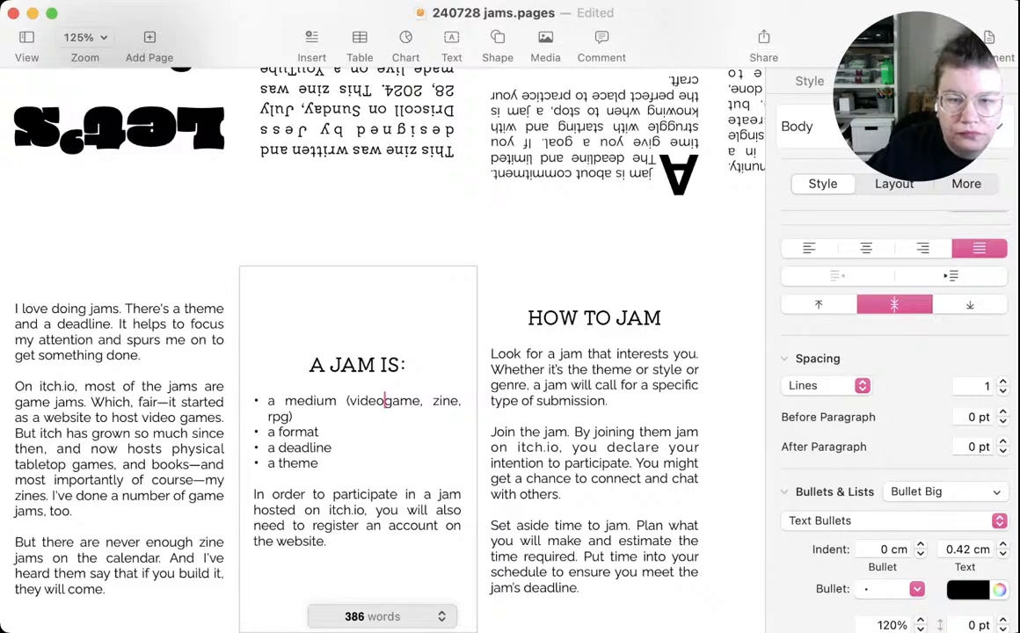
pyautogui.click(432, 401)
pyautogui.press('BackSpace')
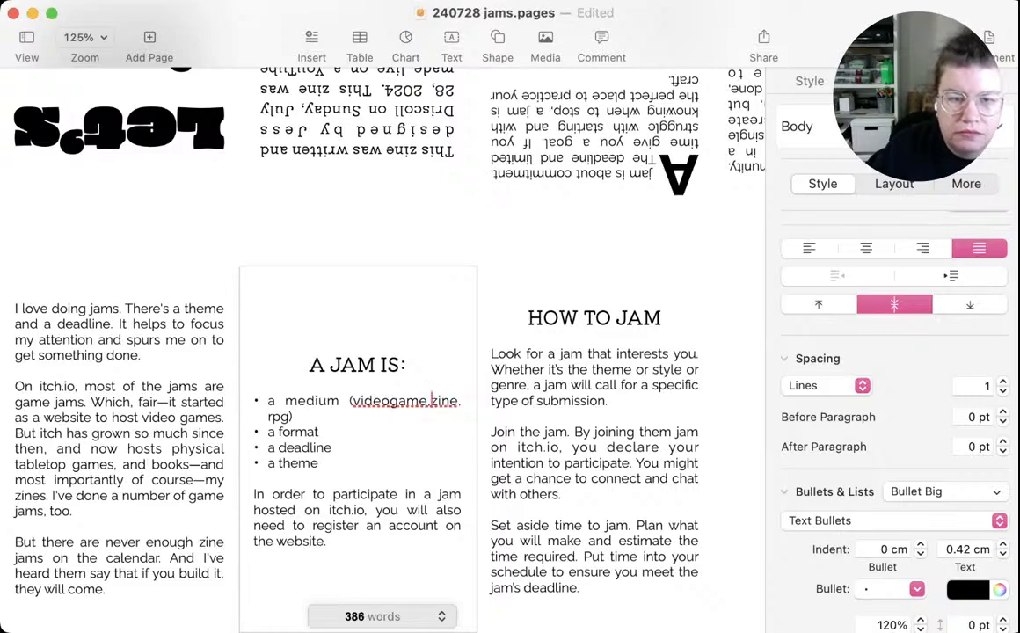
pyautogui.click(349, 401)
pyautogui.press('BackSpace')
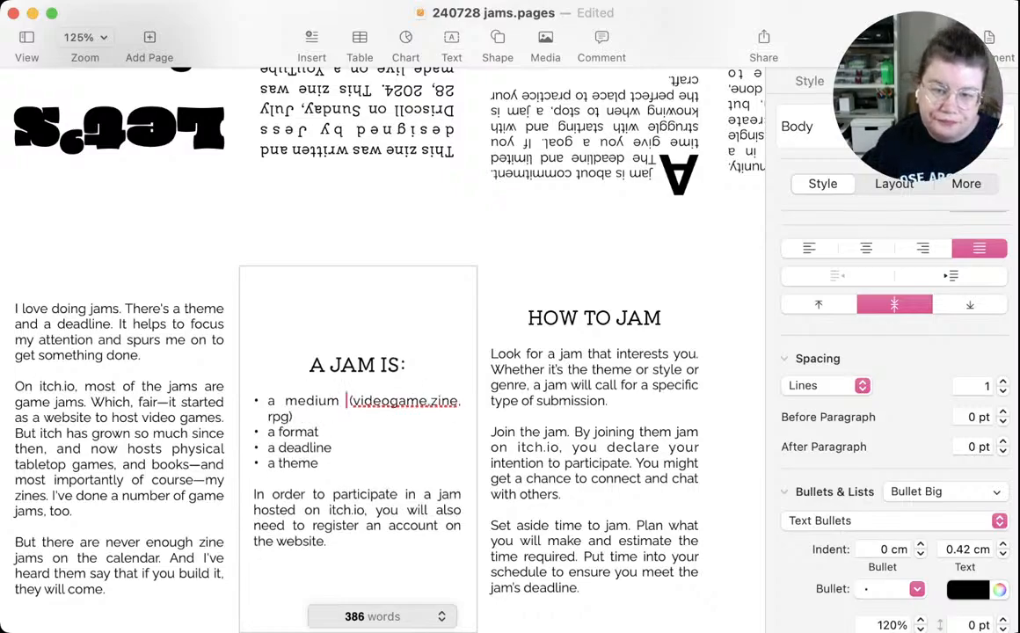
pyautogui.click(391, 401)
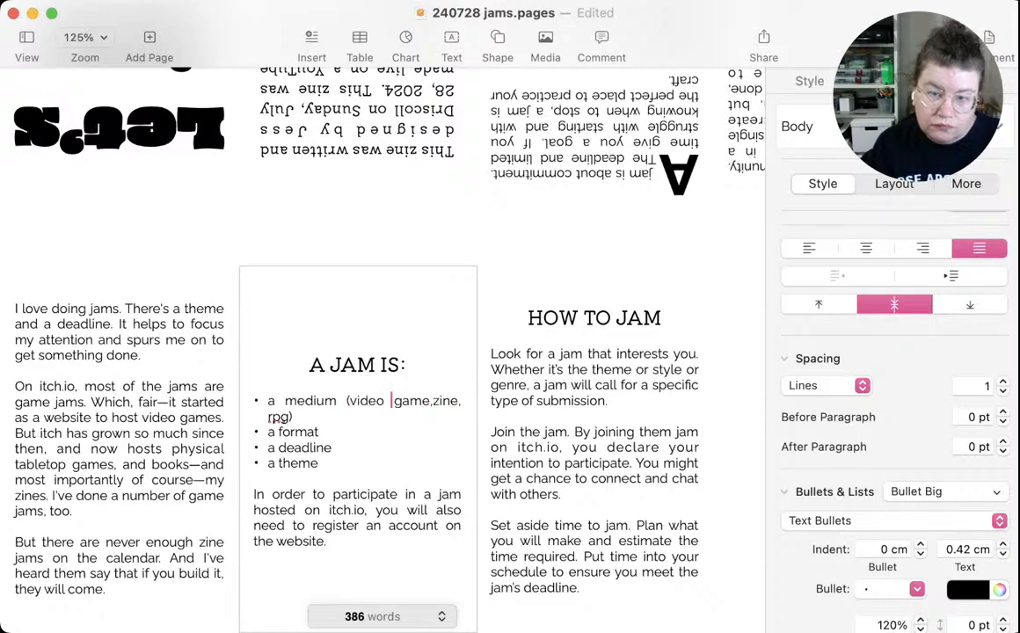
pyautogui.click(432, 401)
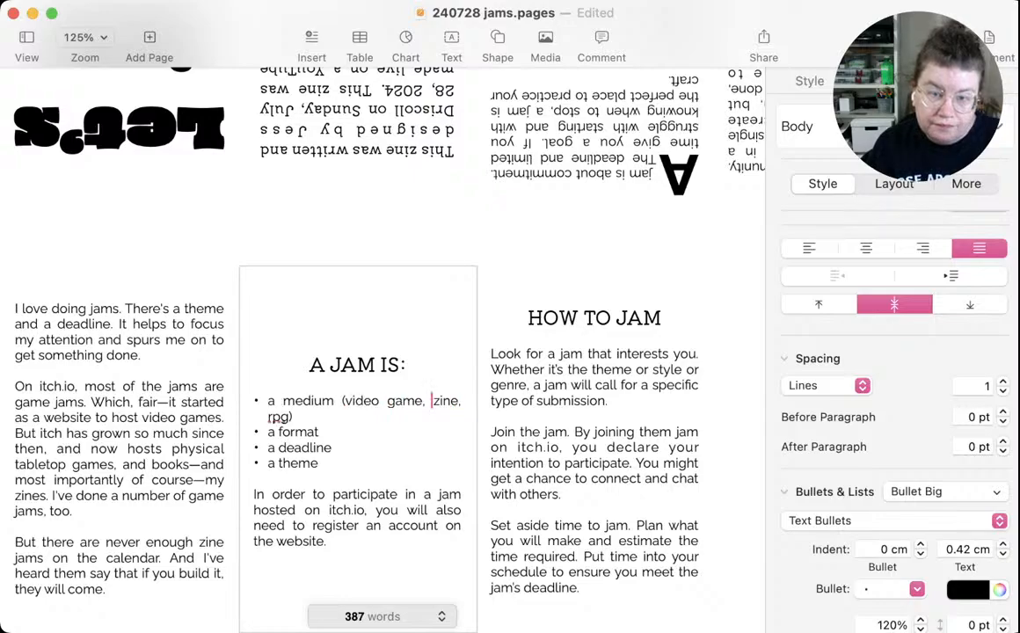
# Insert "tabletop" before "rpg" in the medium bullet and save the document
pyautogui.press('Down')
pyautogui.press('Down')
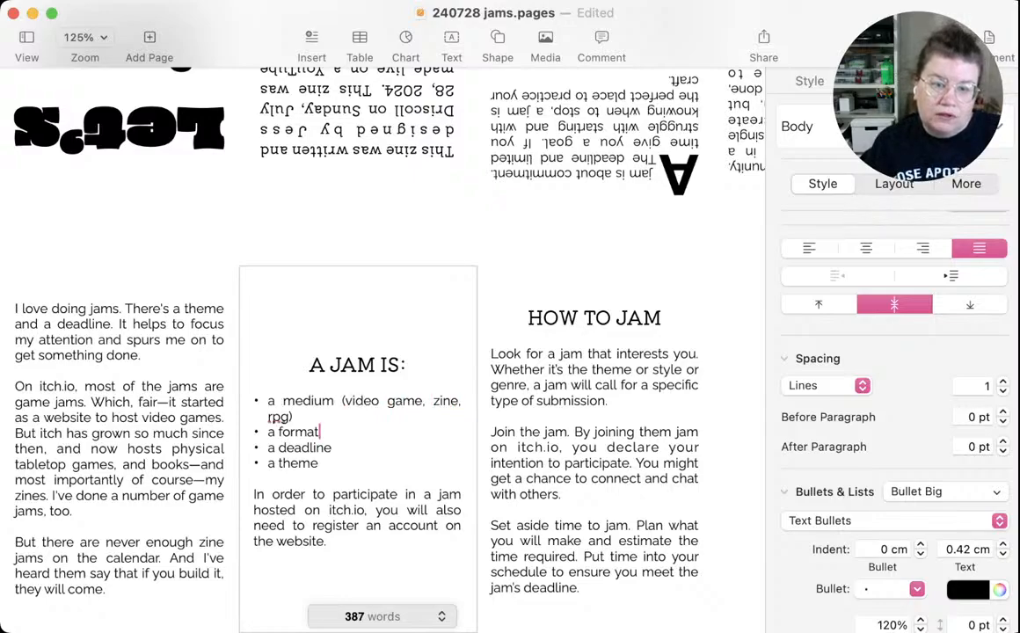
pyautogui.click(270, 417)
pyautogui.write('tablet')
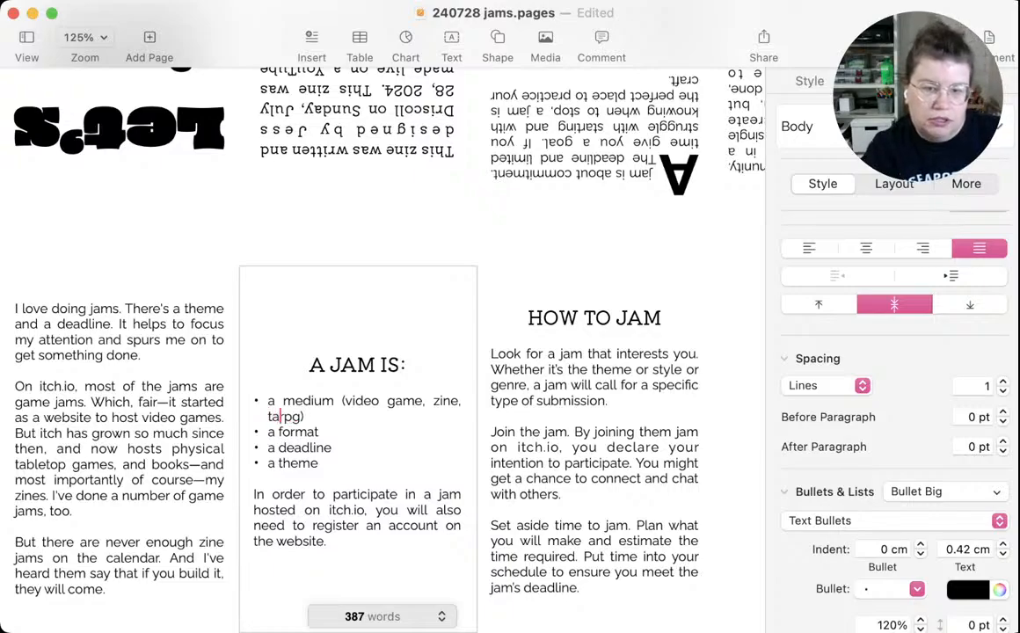
pyautogui.write('op')
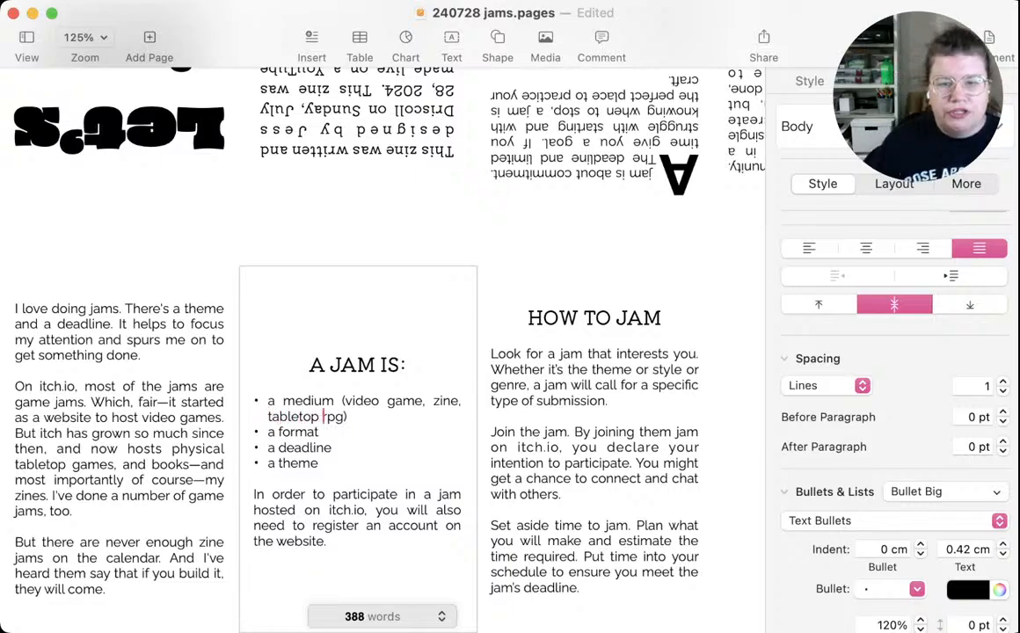
pyautogui.click(320, 432)
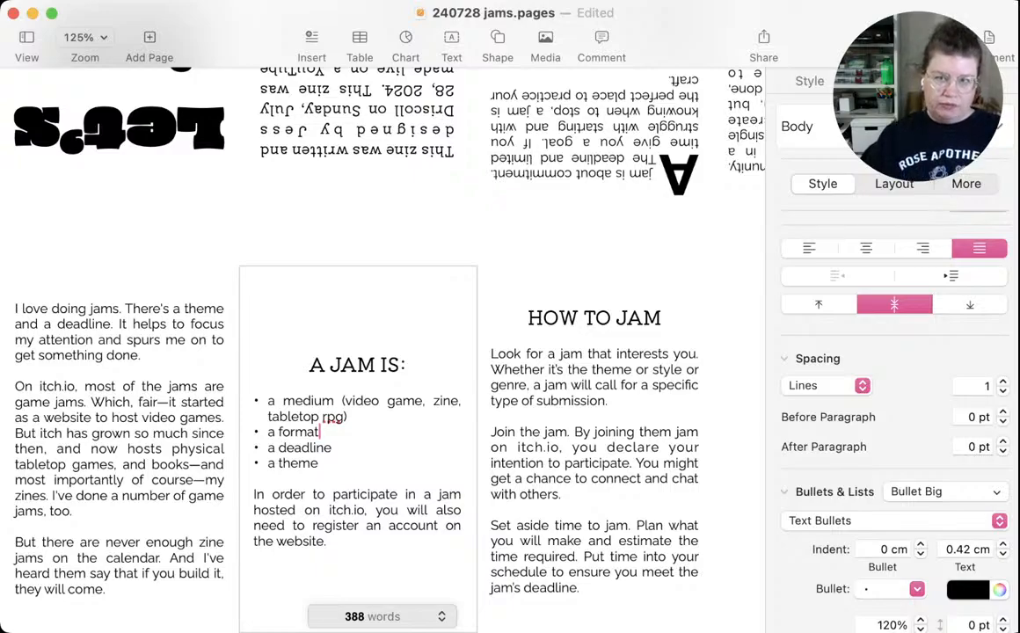
pyautogui.press('super+s')
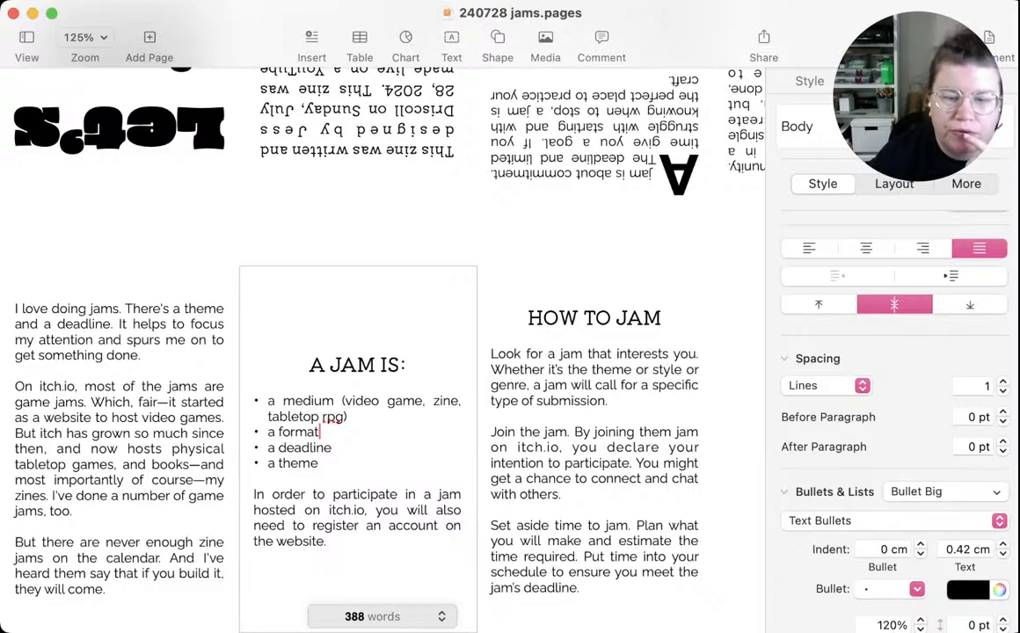
# Add the examples "(minizine, digital)" after "a format" in the bulleted list and save the document
pyautogui.press('super+Tab')
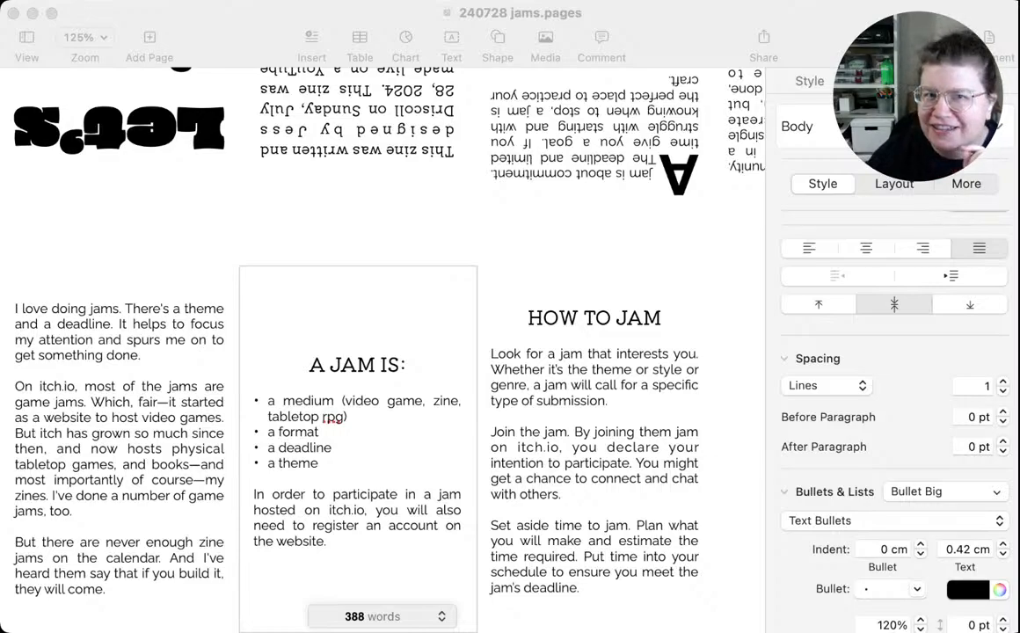
pyautogui.click(320, 433)
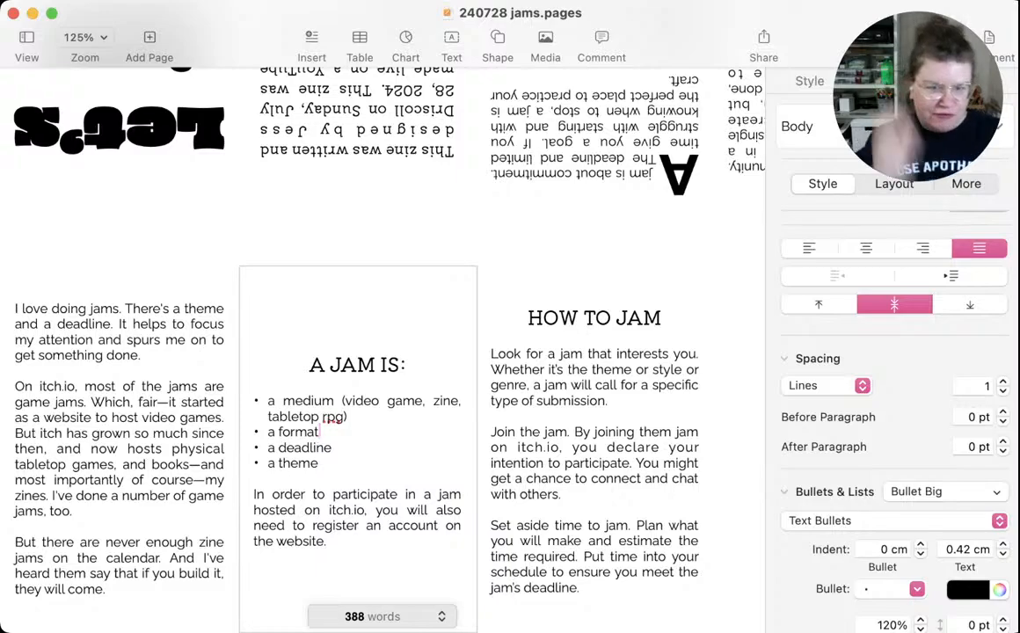
pyautogui.write('(')
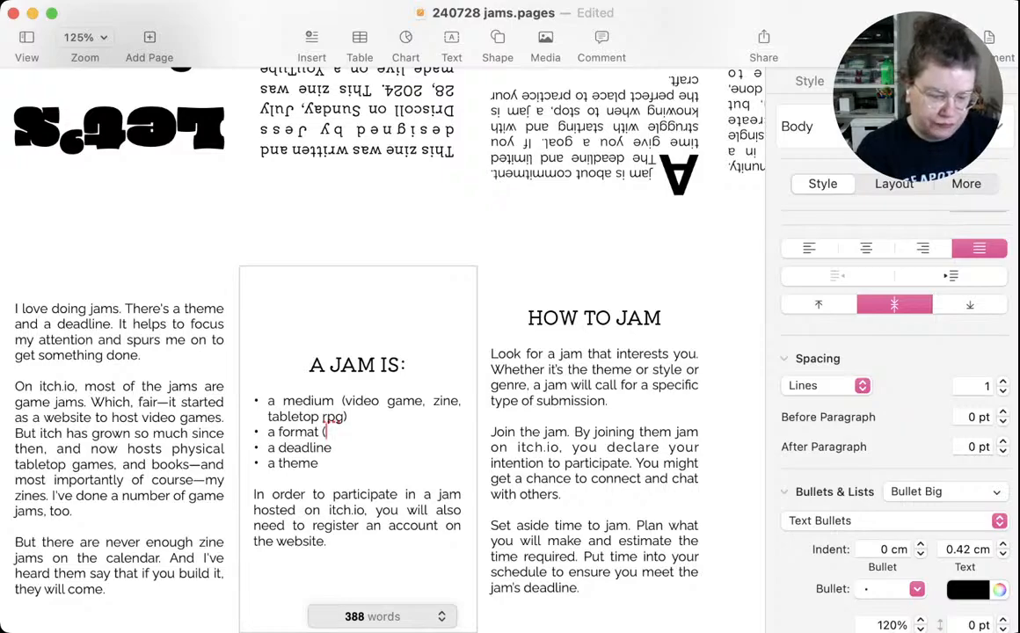
pyautogui.write('mini')
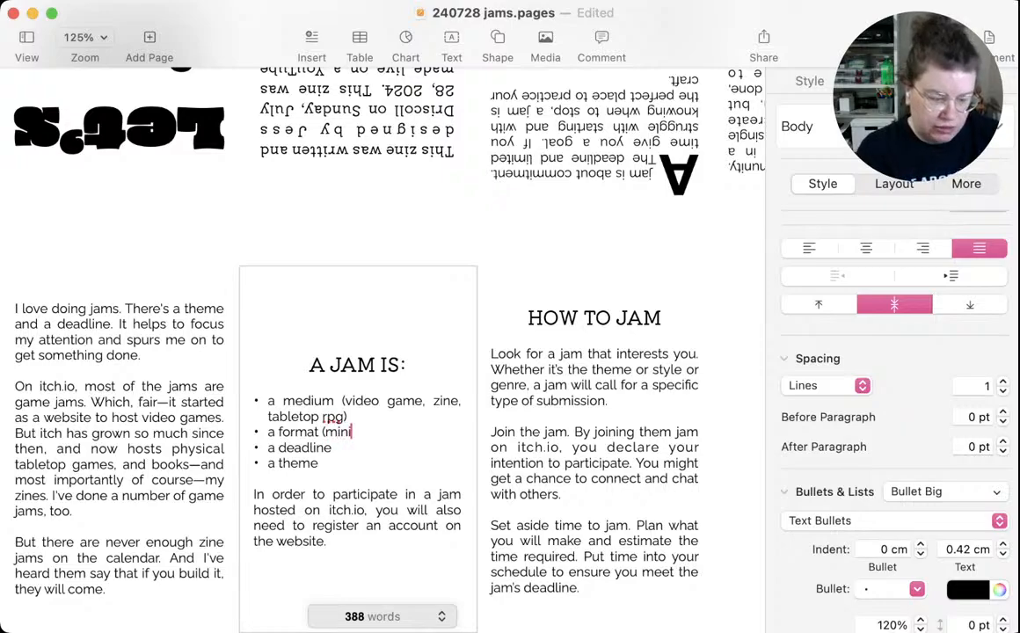
pyautogui.write('zine,')
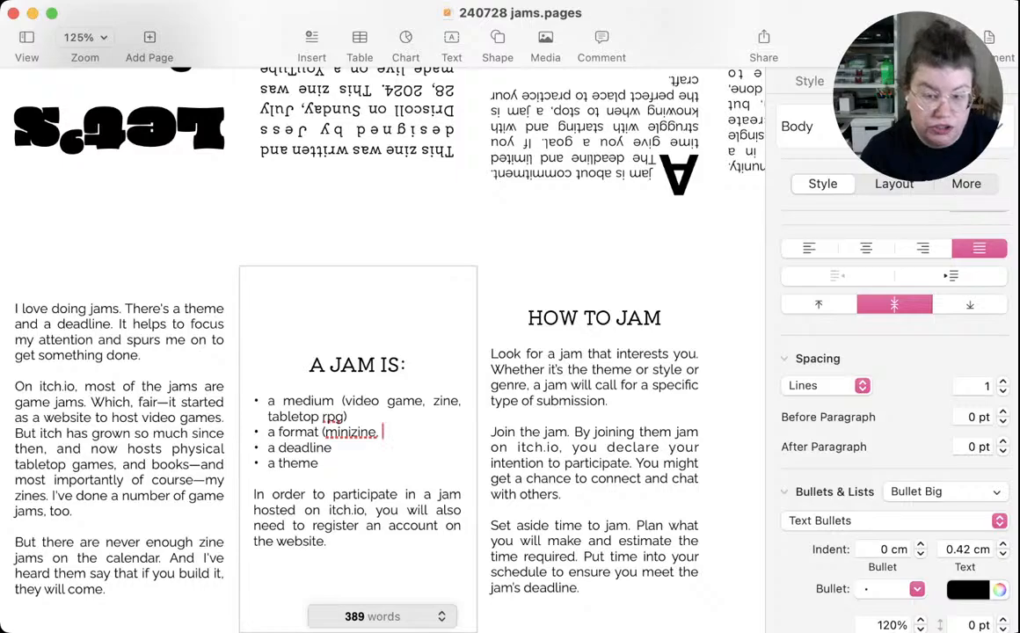
pyautogui.write('digital)')
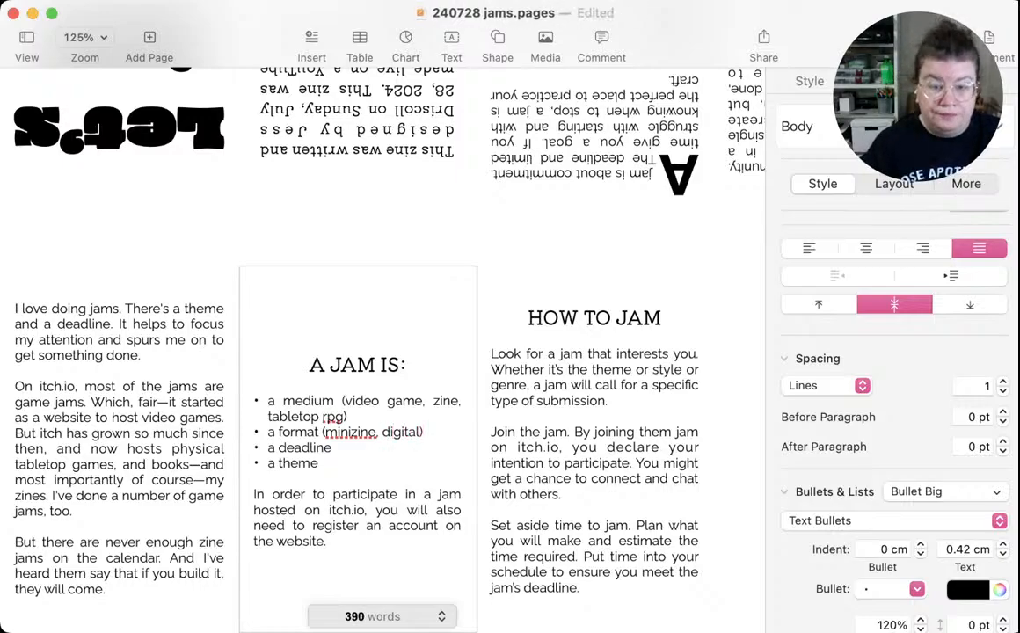
pyautogui.click(332, 448)
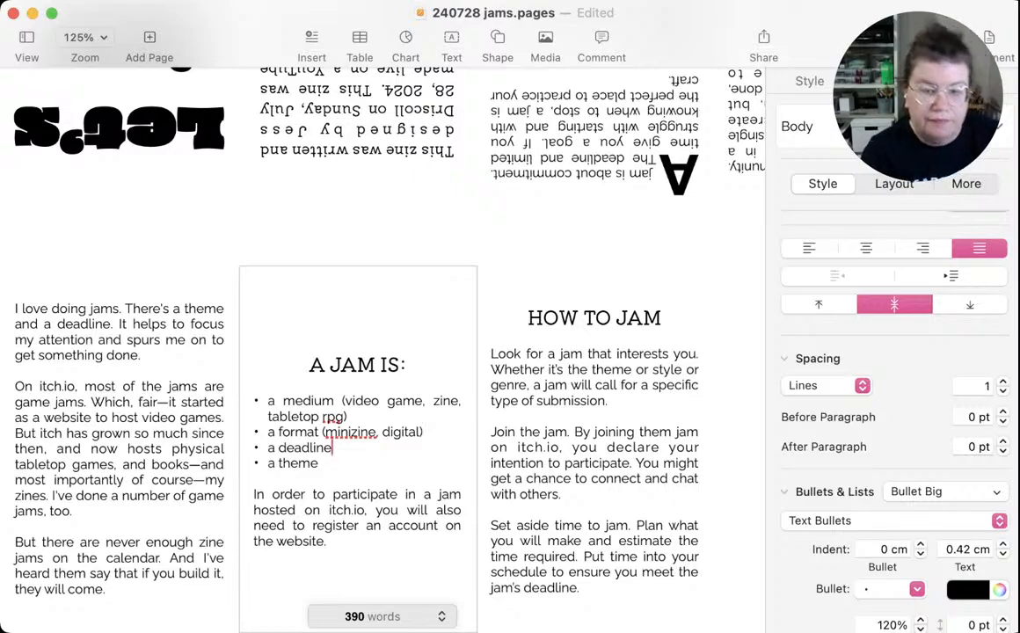
pyautogui.click(318, 463)
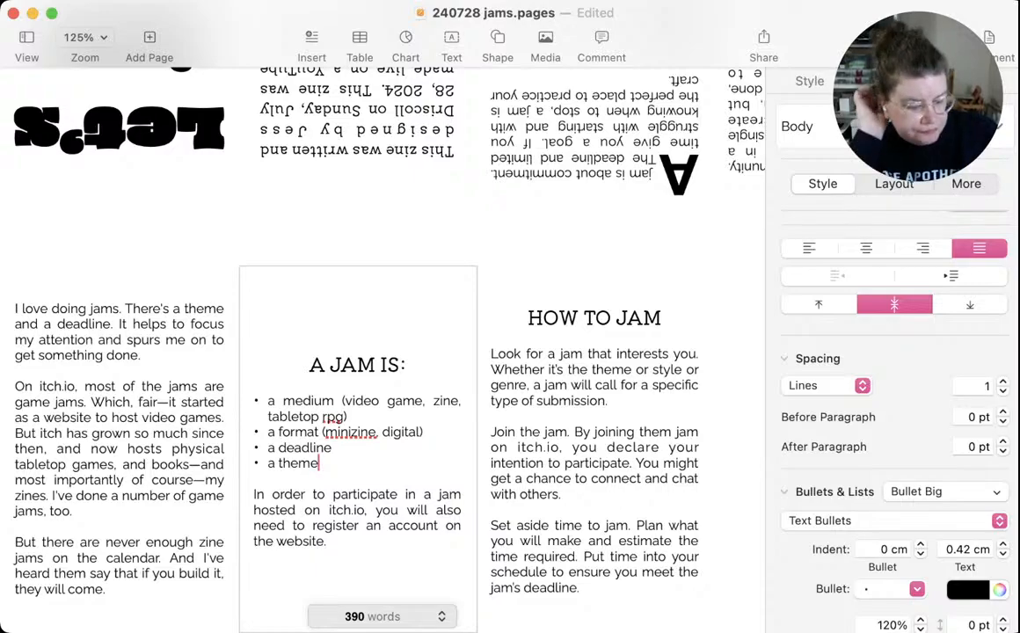
pyautogui.press('super+s')
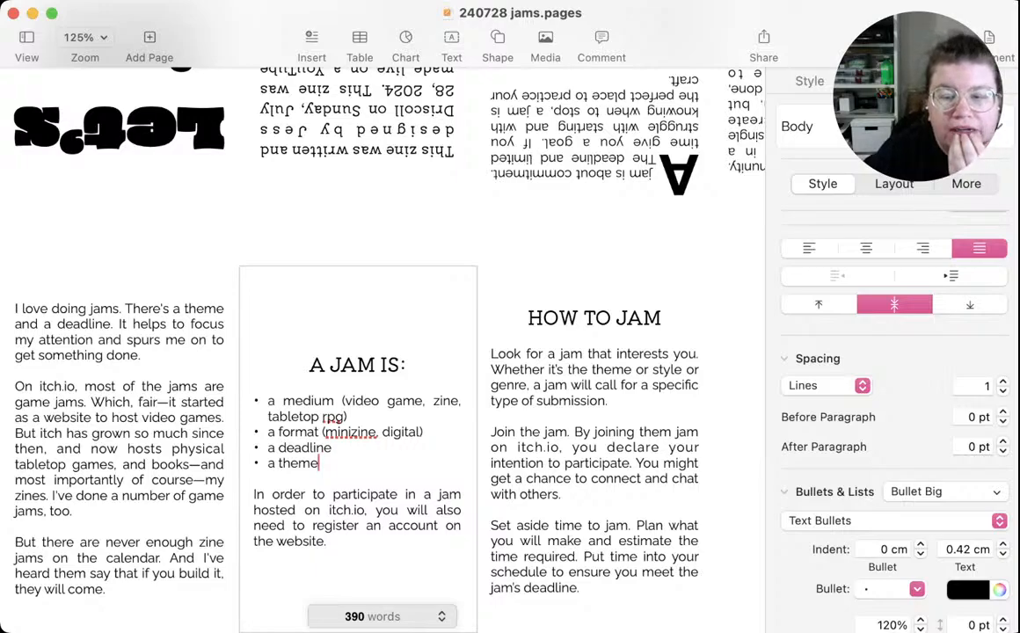
# Delete the "a format (minizine, digital)" bullet from the A JAM IS list and save the document
pyautogui.click(424, 432)
pyautogui.hscroll(1, 421, 432)
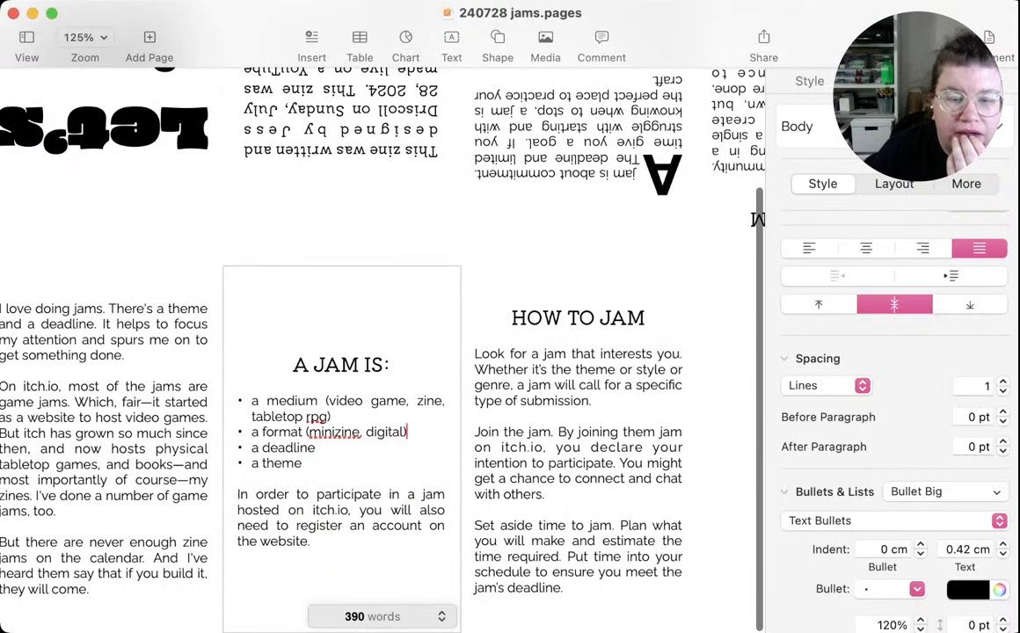
pyautogui.moveTo(407, 432); pyautogui.dragTo(251, 431)
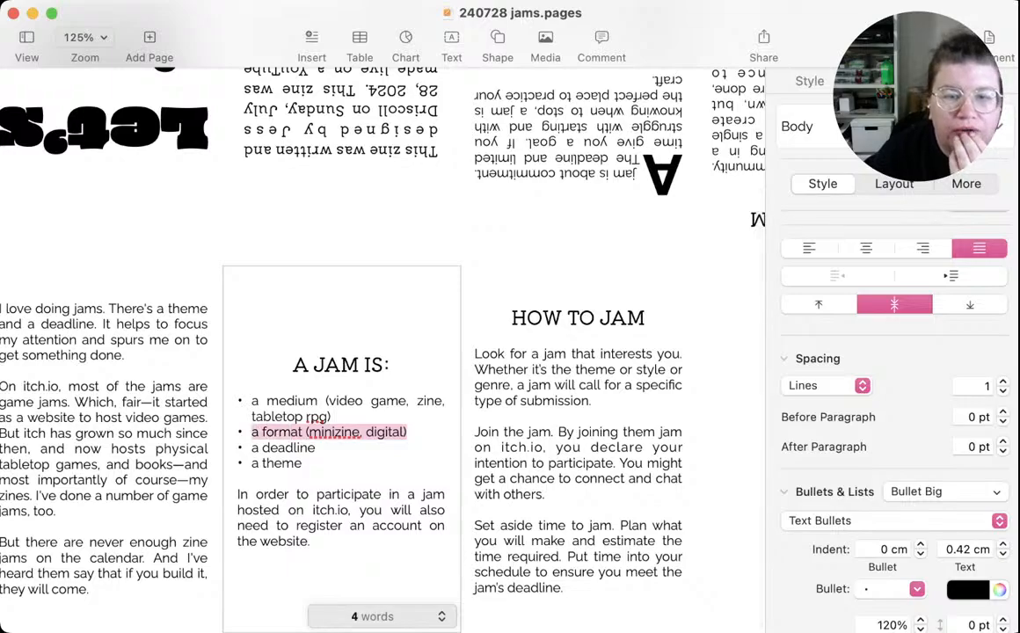
pyautogui.press('BackSpace')
pyautogui.press('BackSpace')
pyautogui.press('BackSpace')
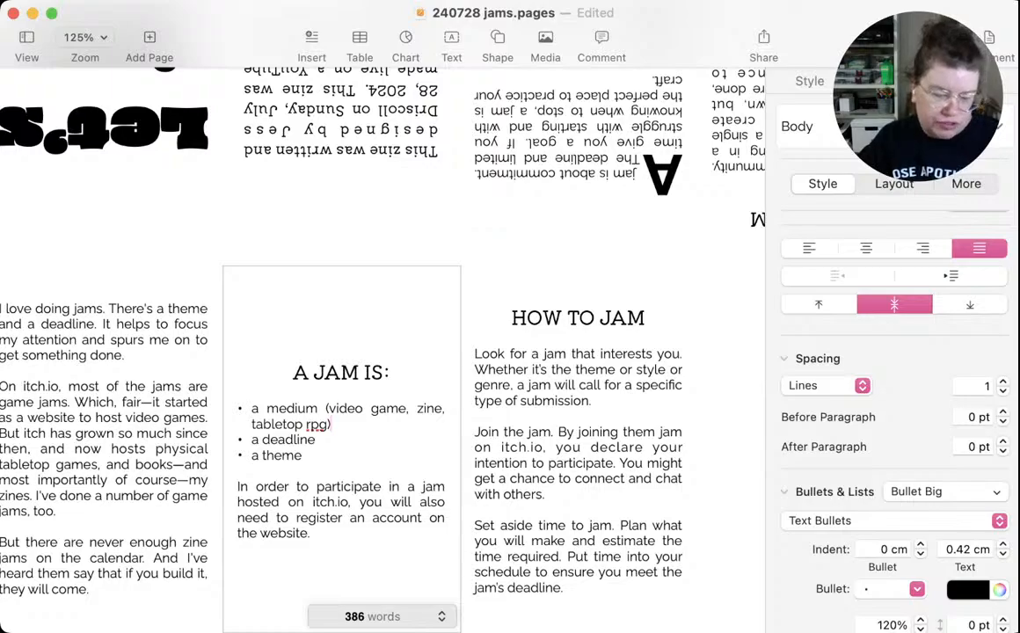
pyautogui.press('super+s')
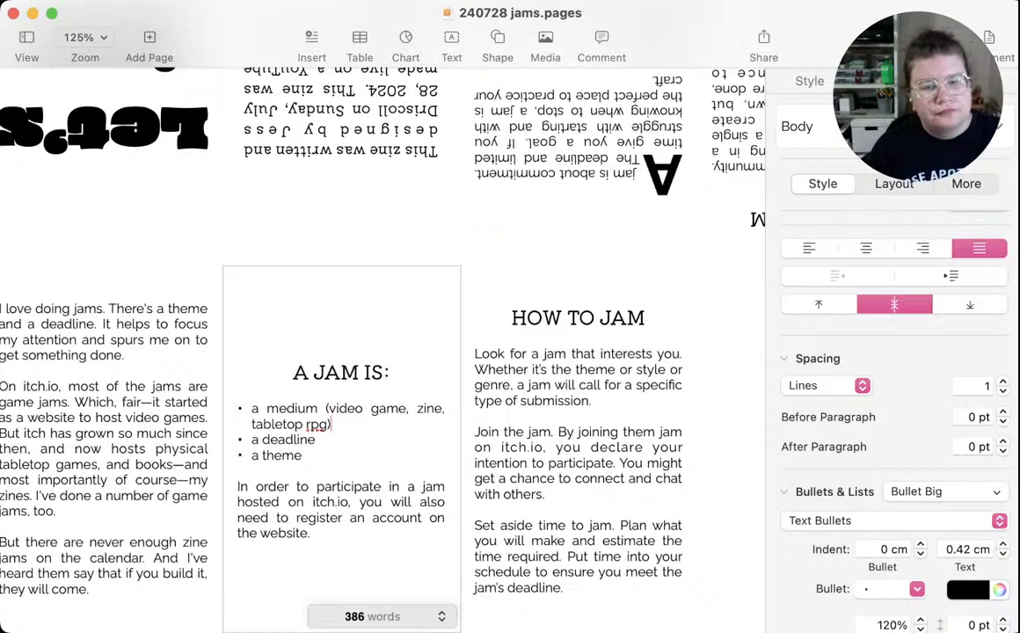
pyautogui.press('super+Tab')
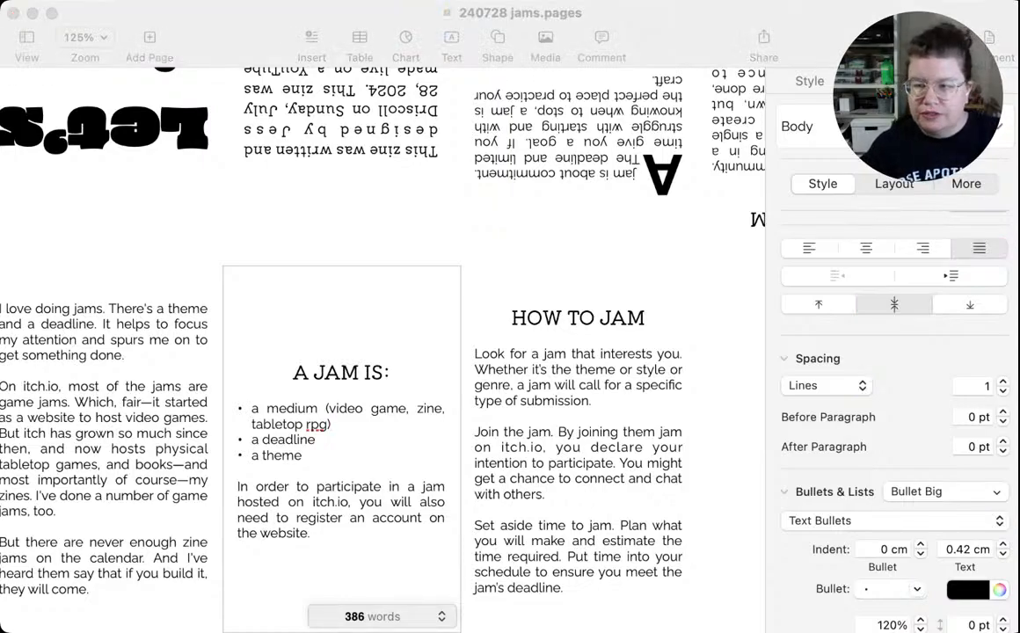
pyautogui.press('super+Tab')
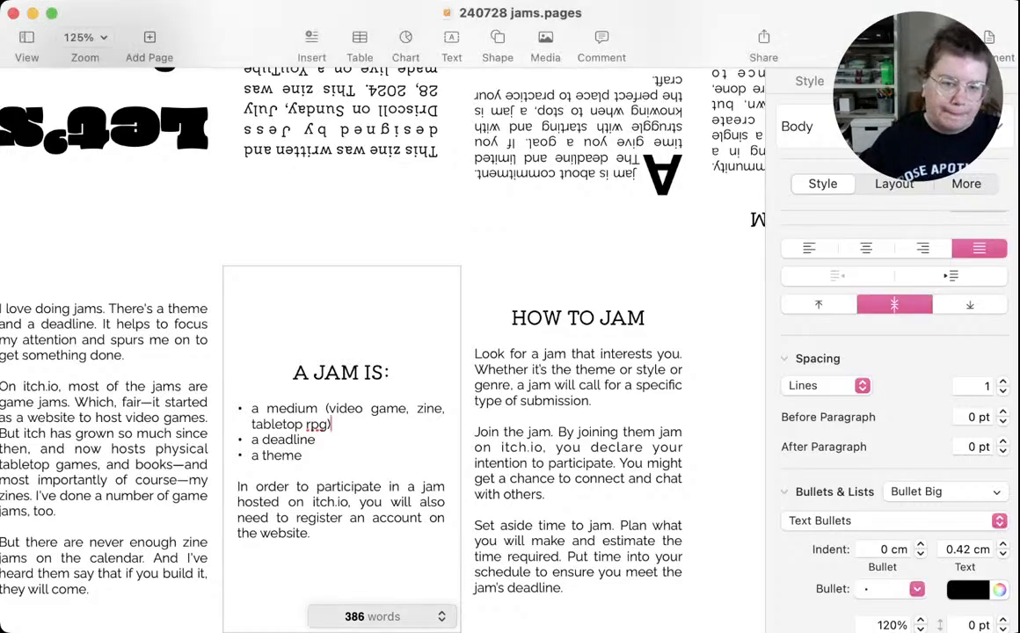
pyautogui.hscroll(-1, 347, 320)
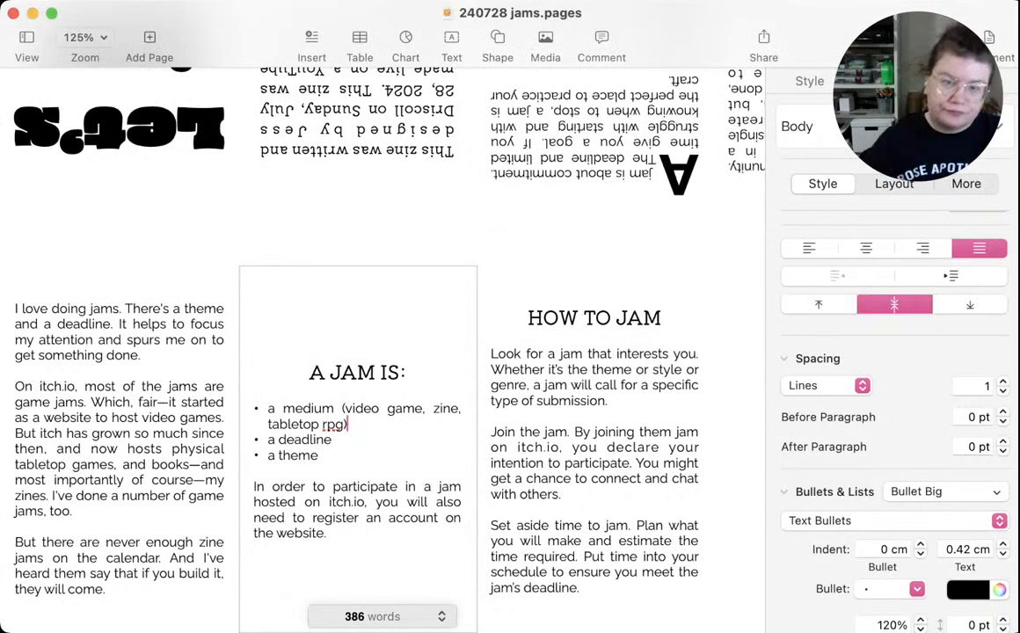
pyautogui.scroll(-1, 348, 320)
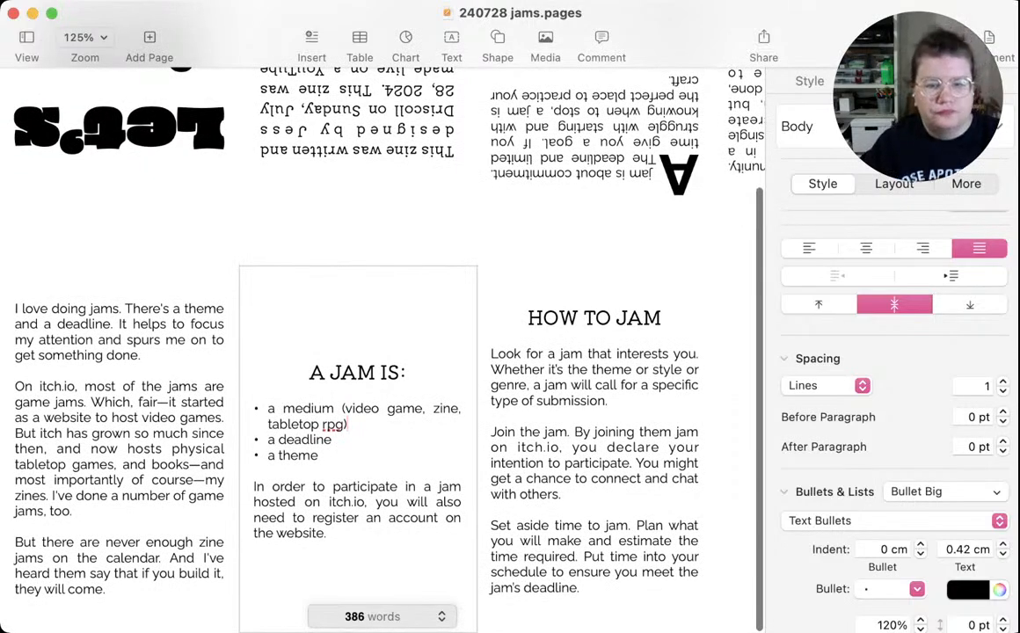
# Insert a separate paragraph reading "Jams take place all over the world and online." above the "In order to participate" paragraph
pyautogui.click(255, 487)
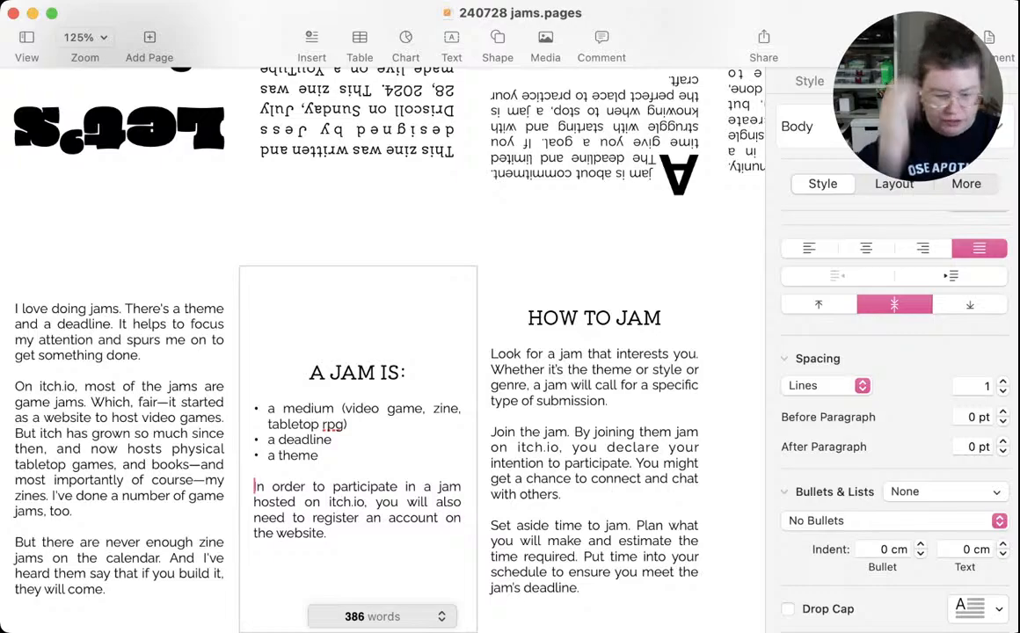
pyautogui.write('Jam')
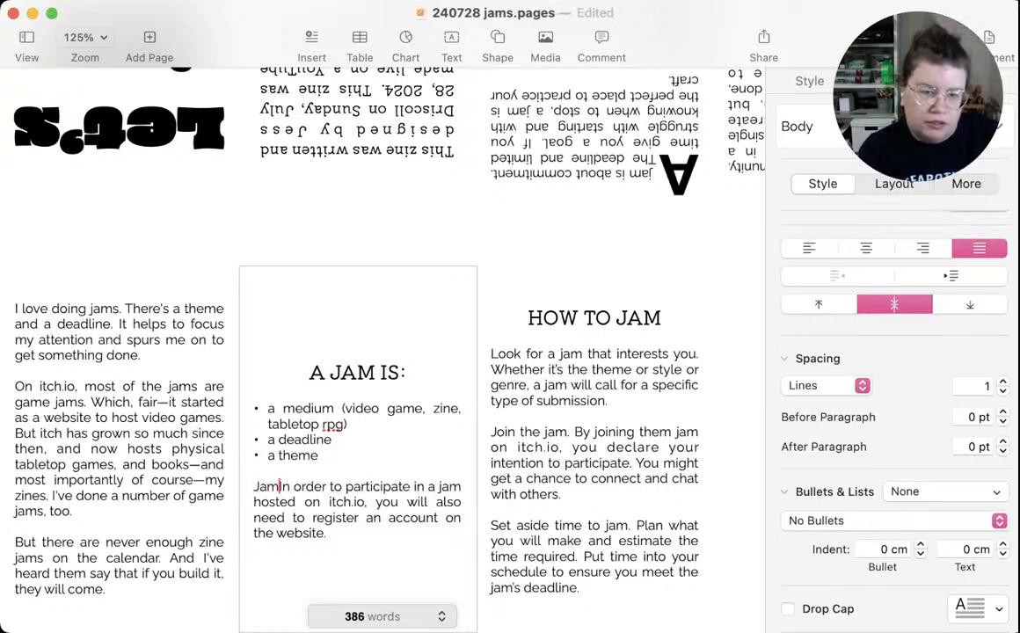
pyautogui.write('s')
pyautogui.press('Return')
pyautogui.press('Return')
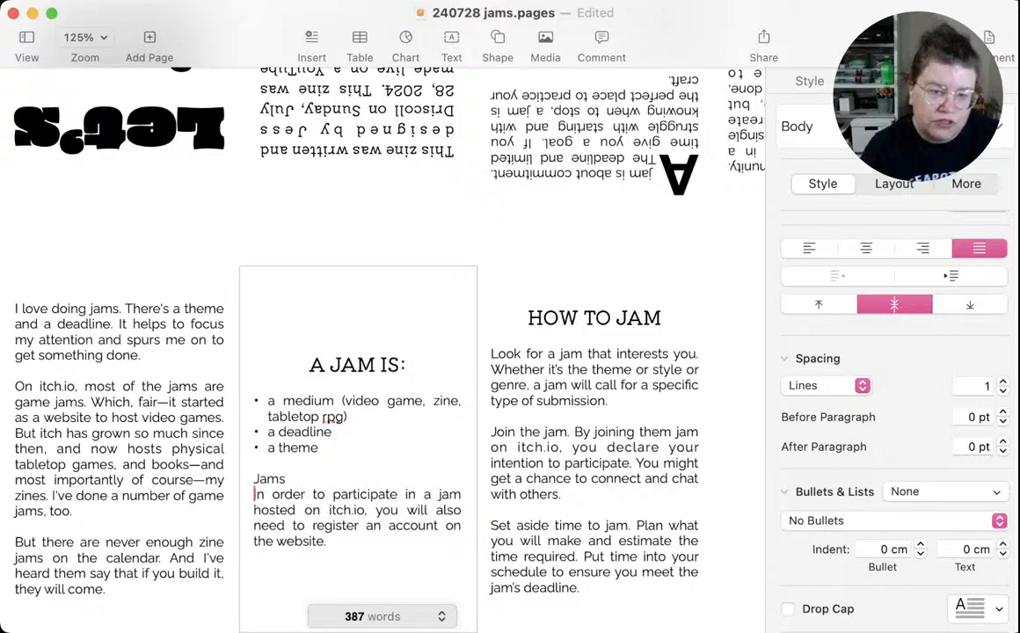
pyautogui.click(289, 471)
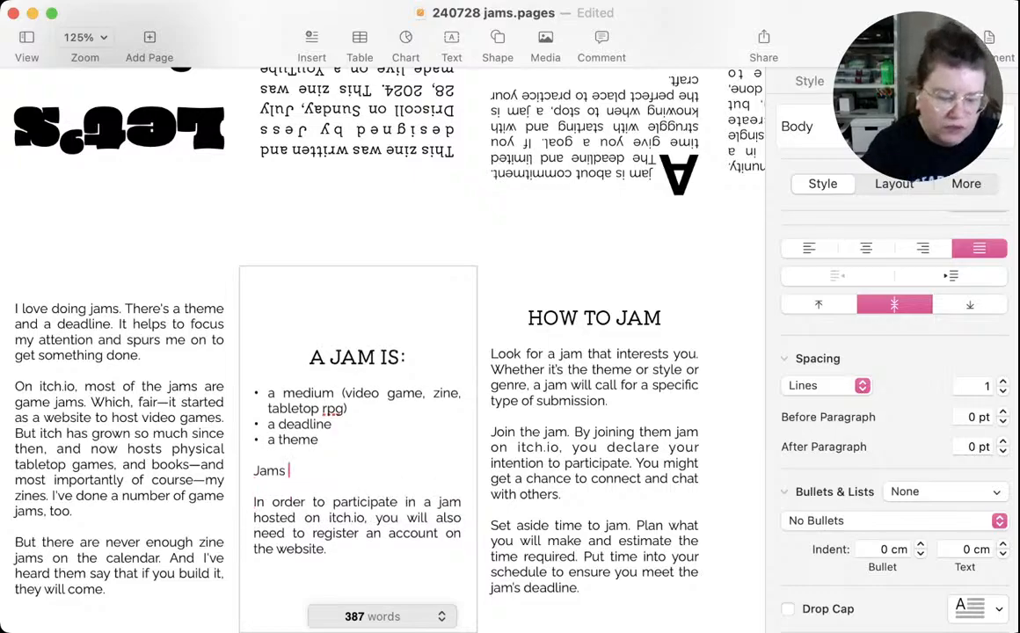
pyautogui.write('tak')
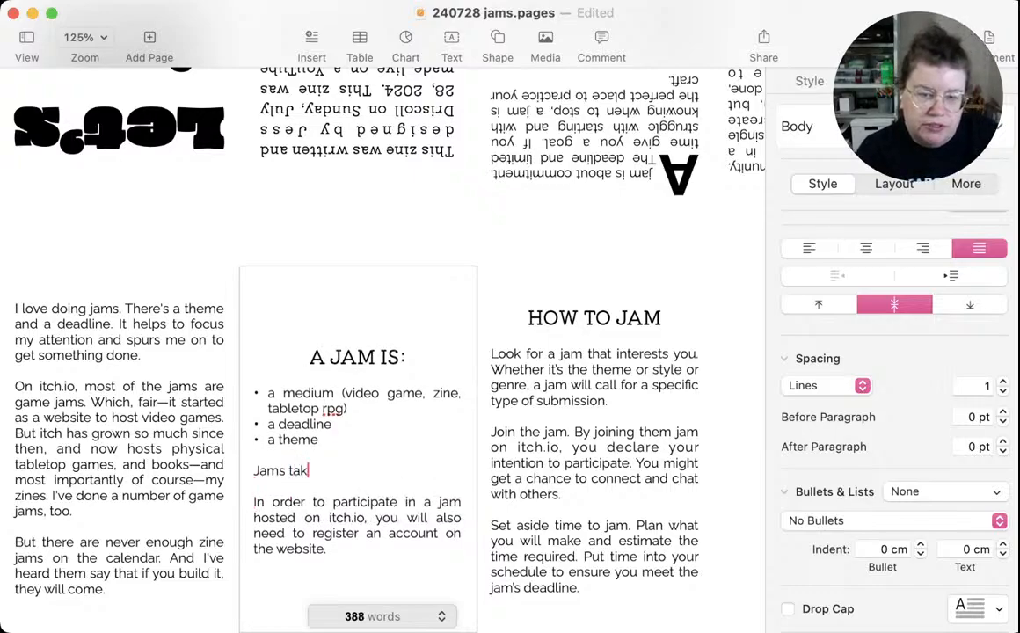
pyautogui.write('e place a')
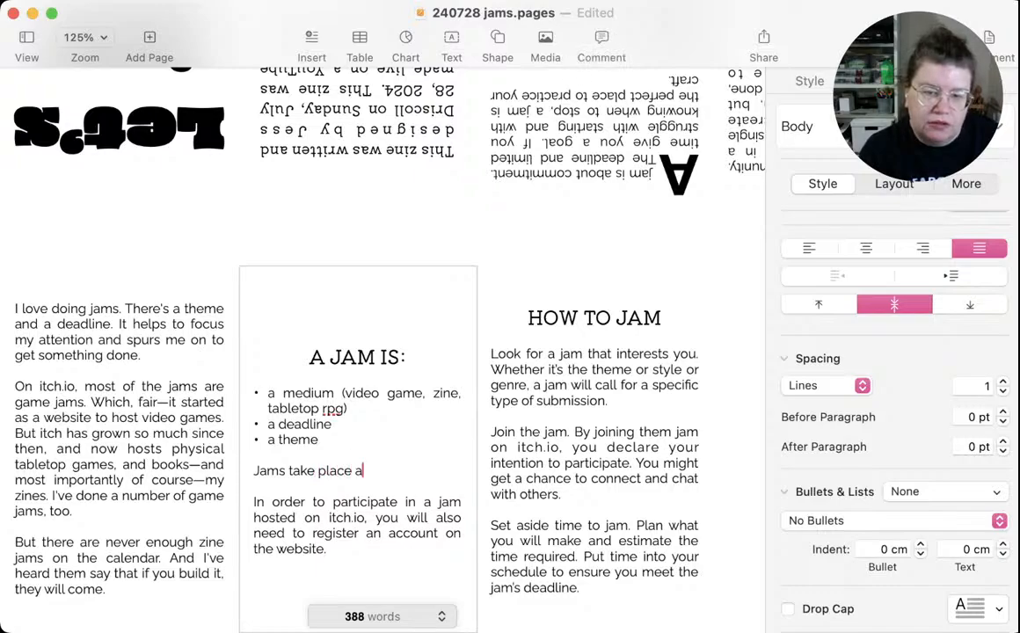
pyautogui.write('ll over ')
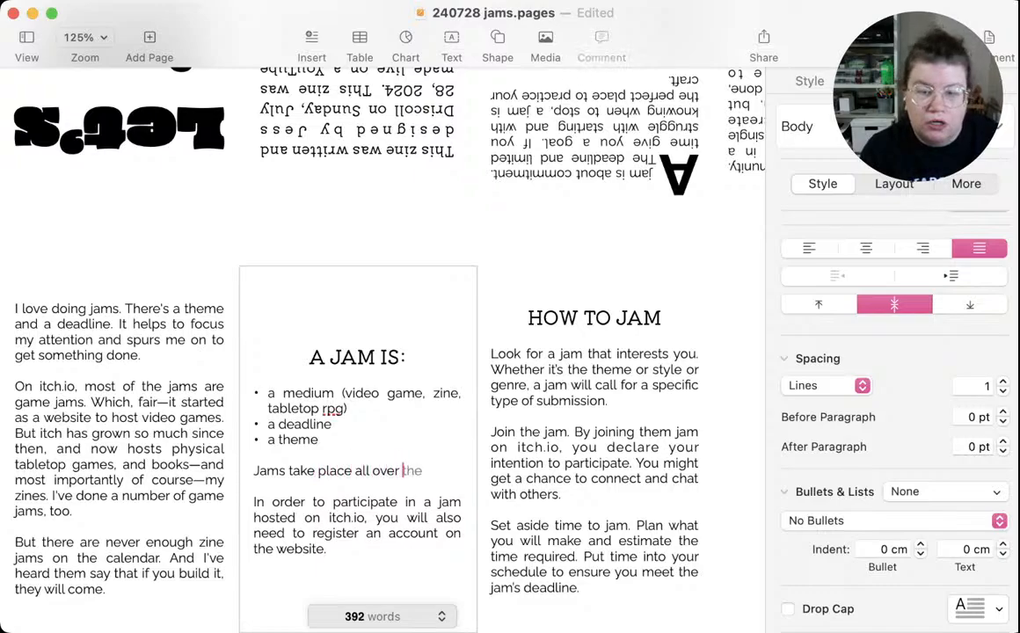
pyautogui.write('the world ')
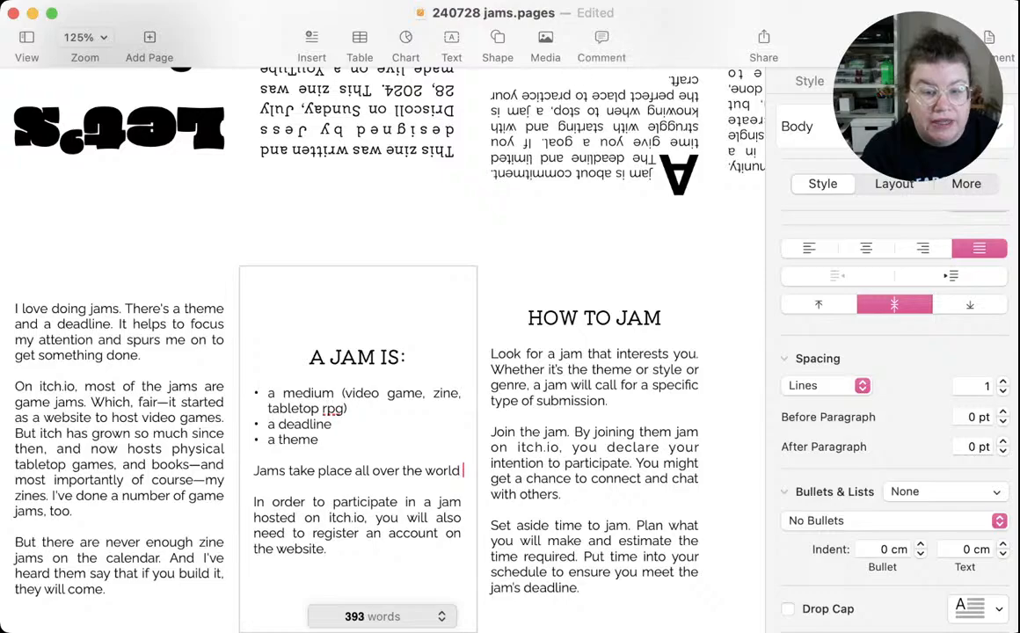
pyautogui.write('and online.')
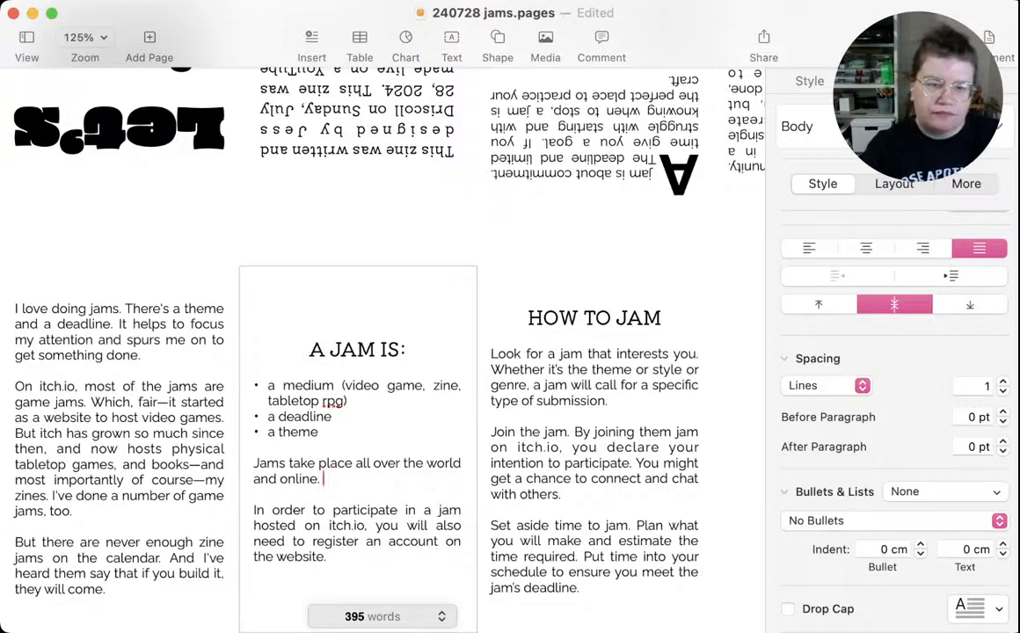
# Add the sentence "Some jams are one hour and others have longer deadlines." to the new paragraph under the bulleted list
pyautogui.write('Some ')
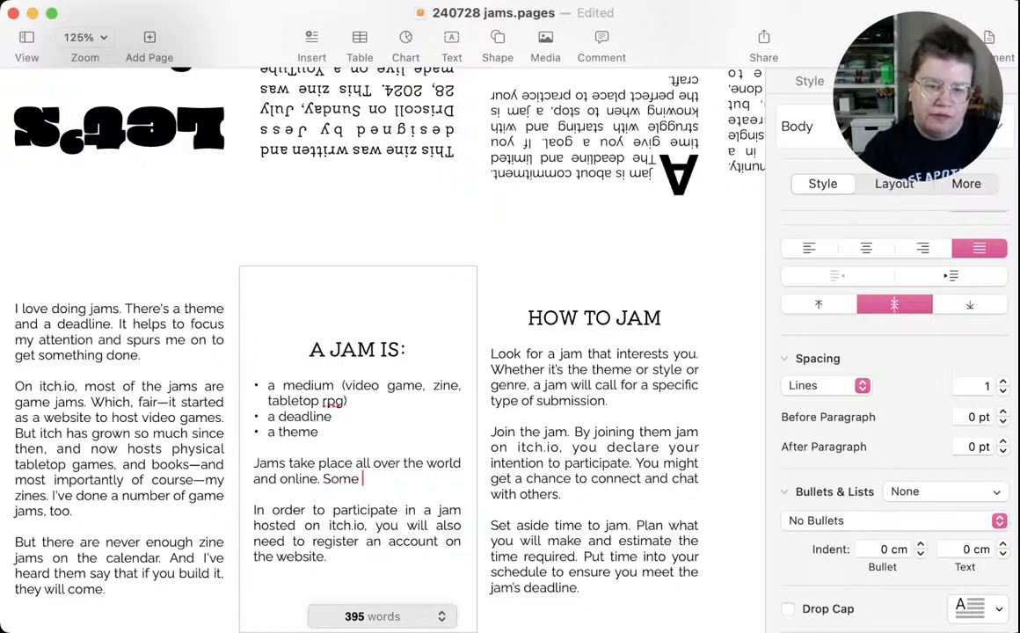
pyautogui.write('jams')
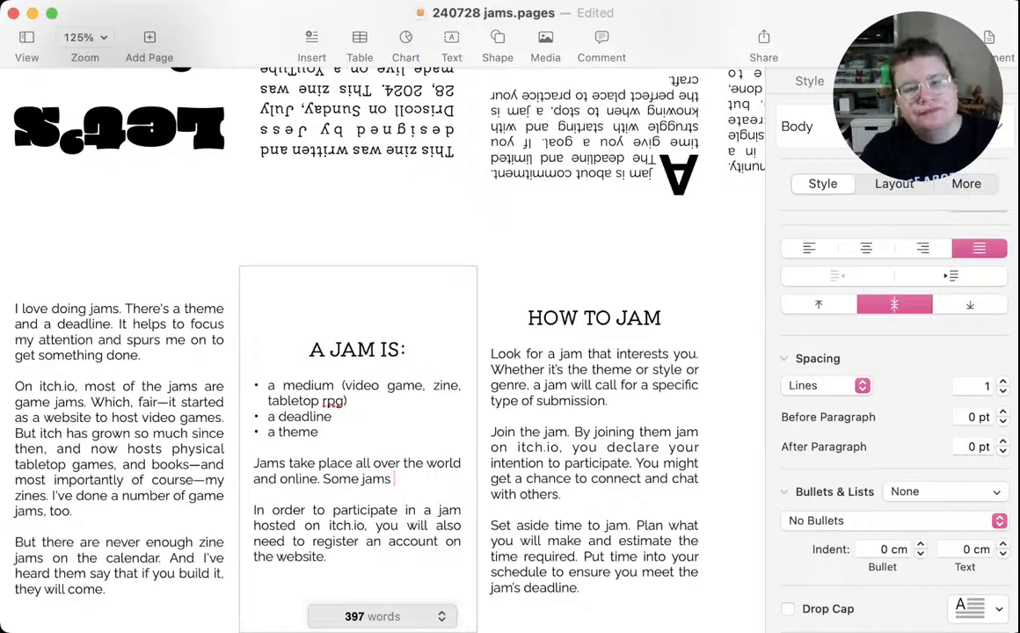
pyautogui.write(' are ')
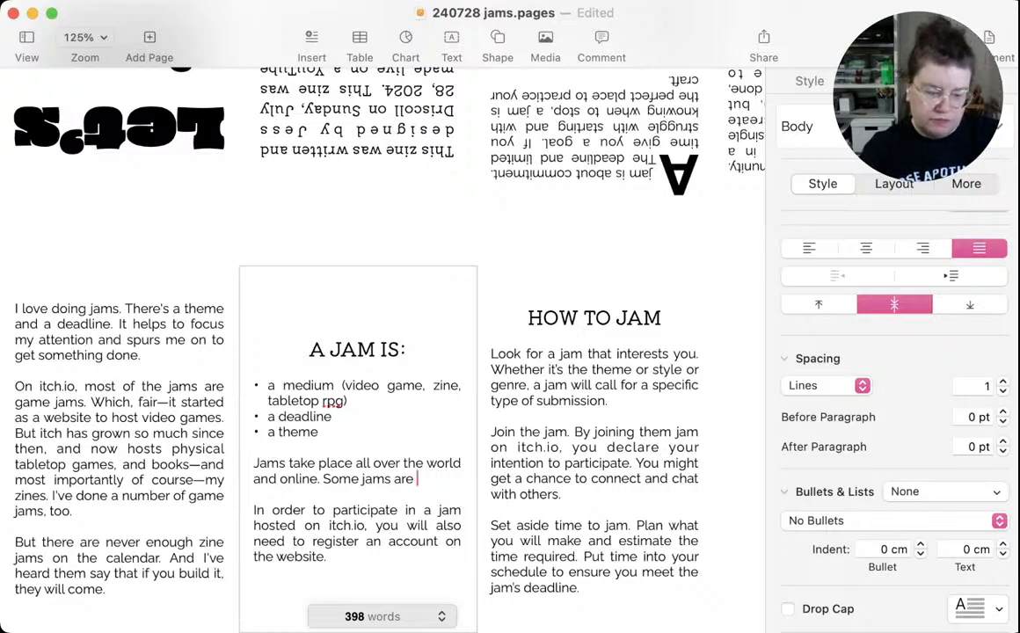
pyautogui.write('one hou')
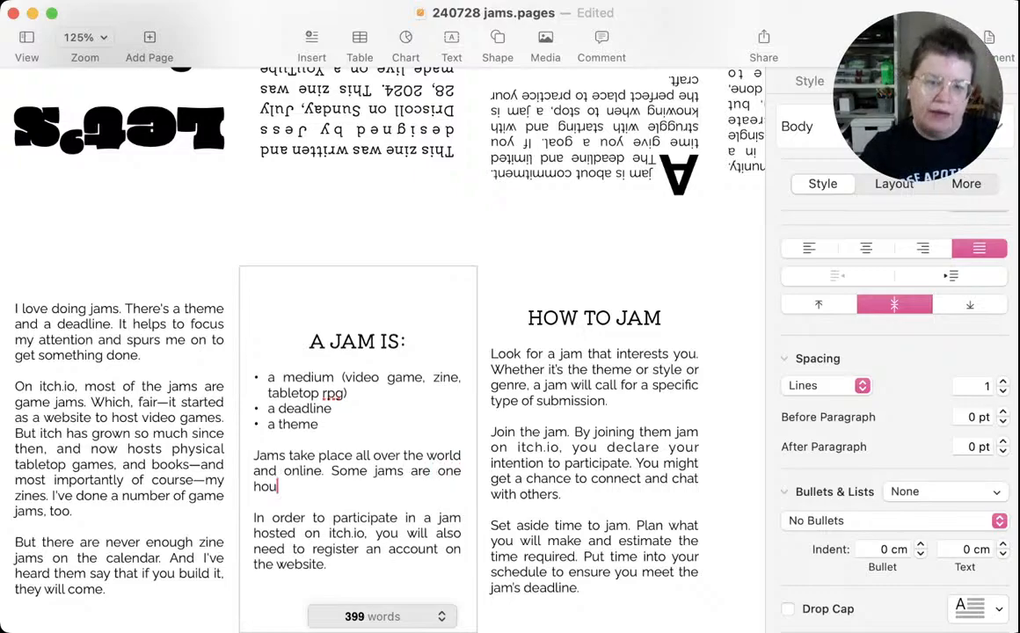
pyautogui.write('r and others')
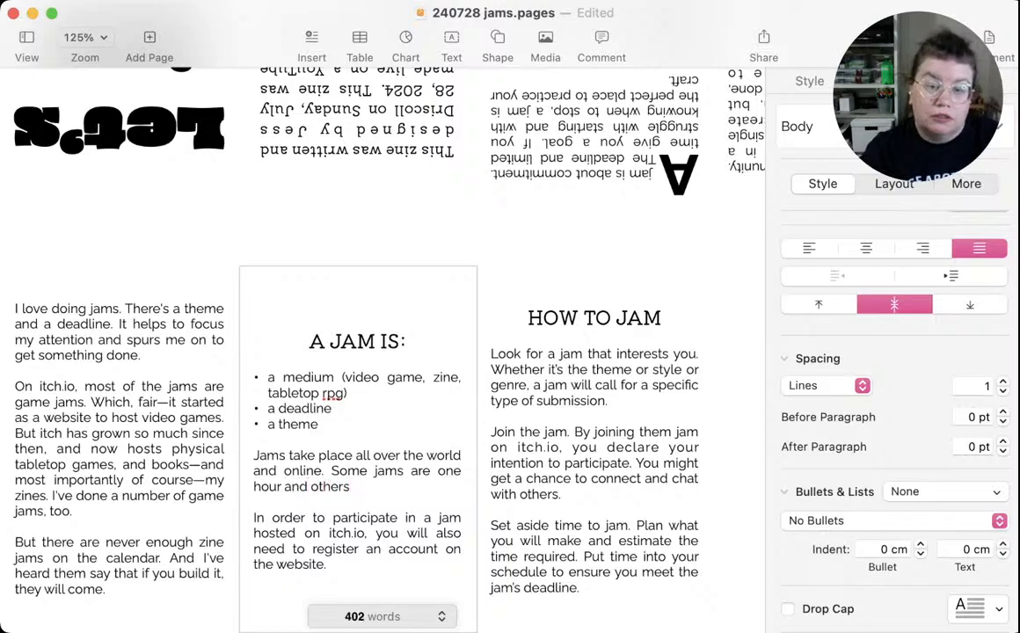
pyautogui.write(' are')
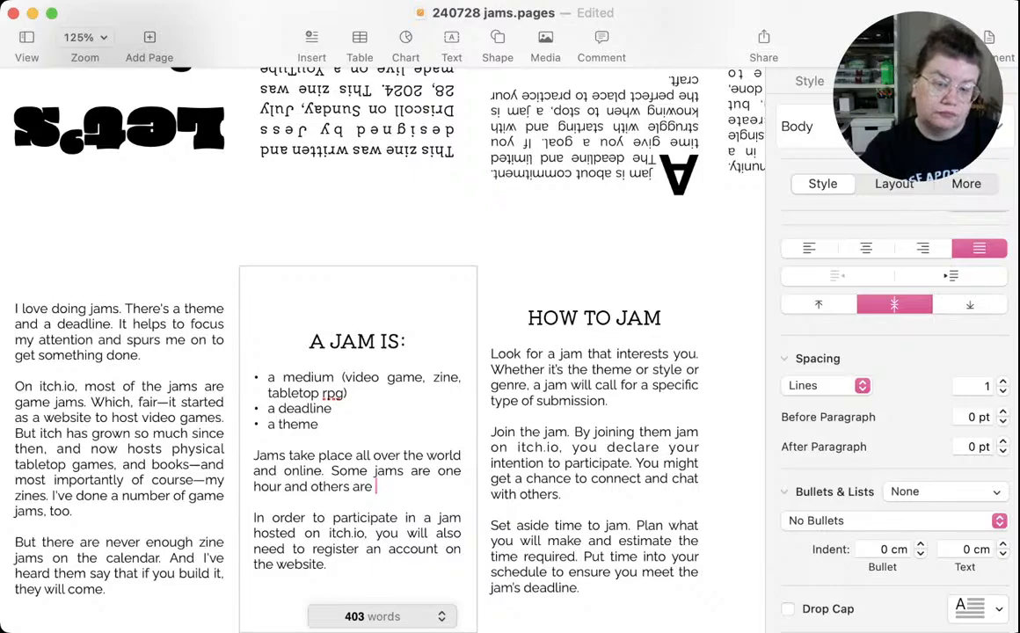
pyautogui.press('BackSpace')
pyautogui.press('BackSpace')
pyautogui.press('BackSpace')
pyautogui.press('BackSpace')
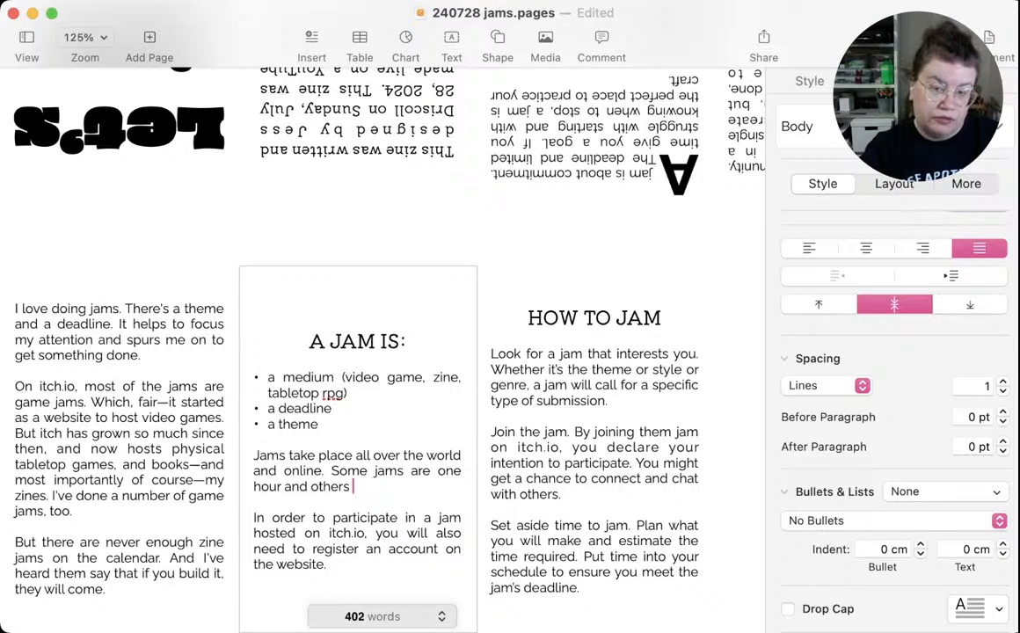
pyautogui.write('have longer ')
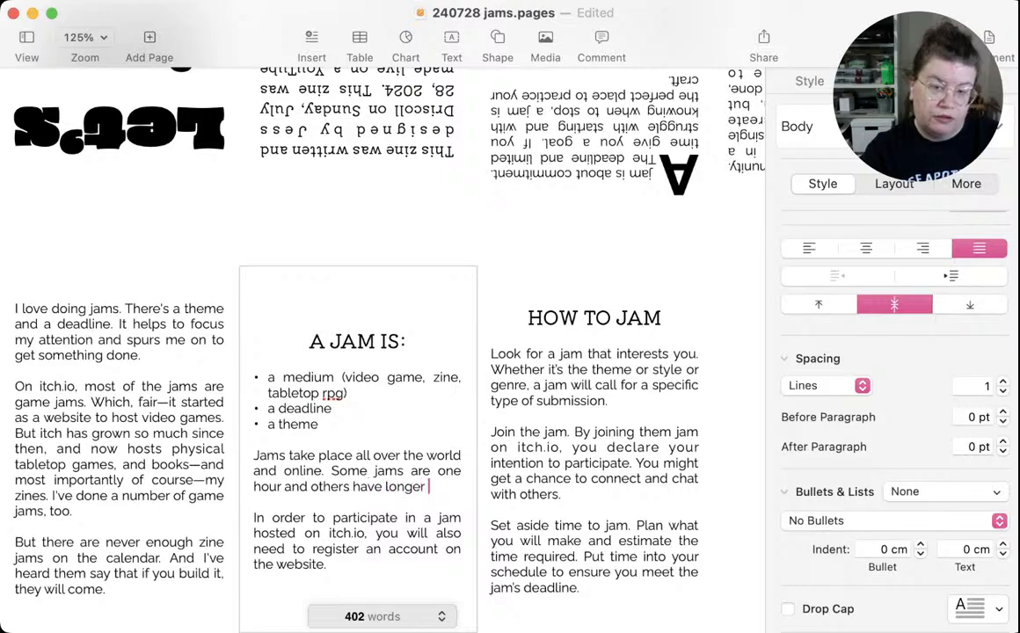
pyautogui.write('deadlines. ')
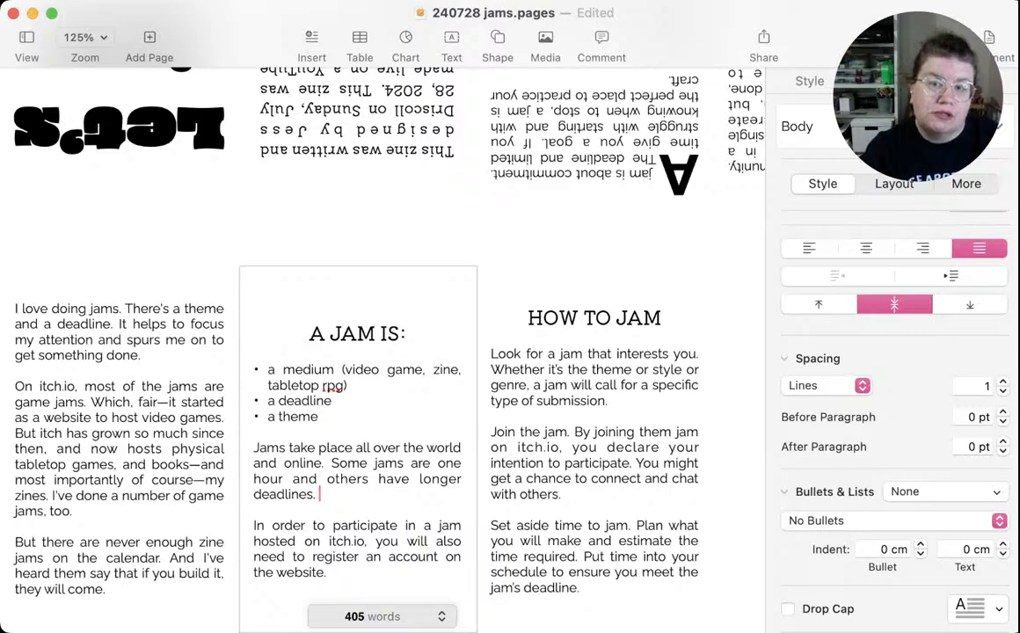
pyautogui.write('Jams a')
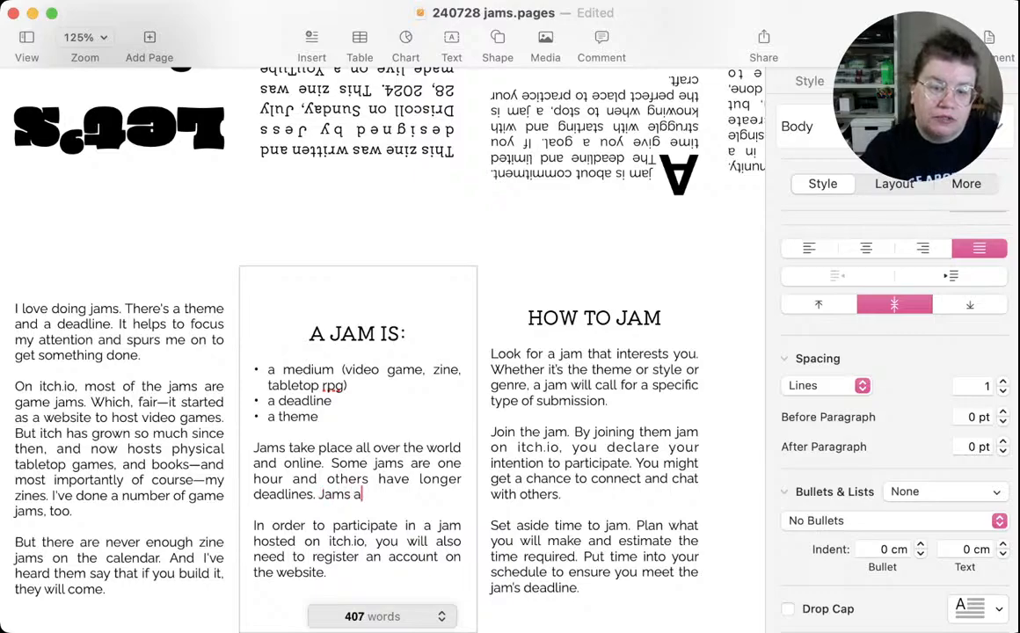
# Add the sentence "Jams can be open and flexible or restricted with specific guidelines." to the end of the paragraph under the bulleted list
pyautogui.press('BackSpace')
pyautogui.write('can be ')
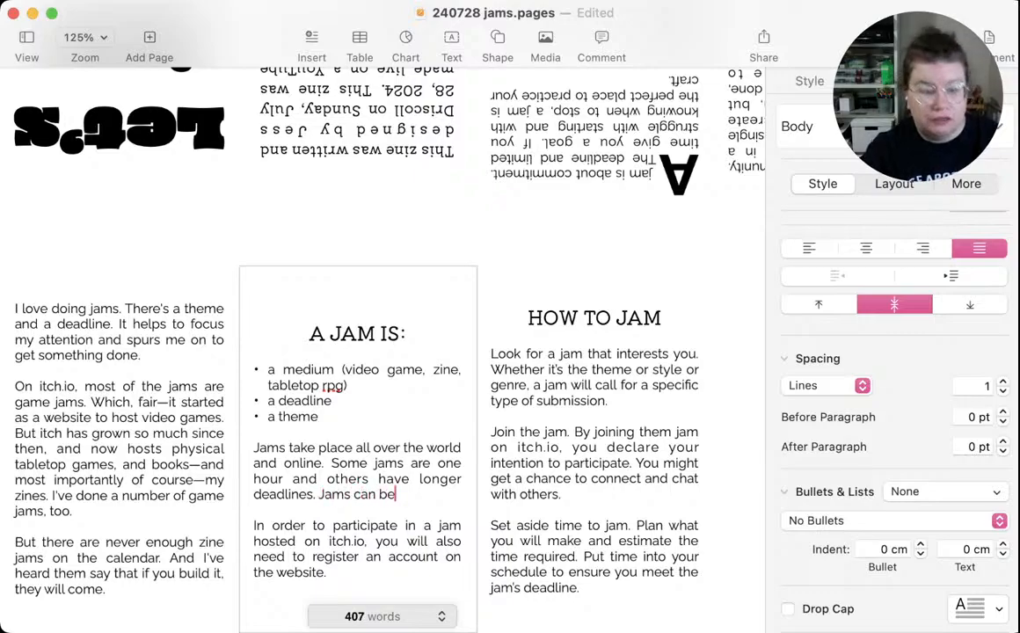
pyautogui.write('open')
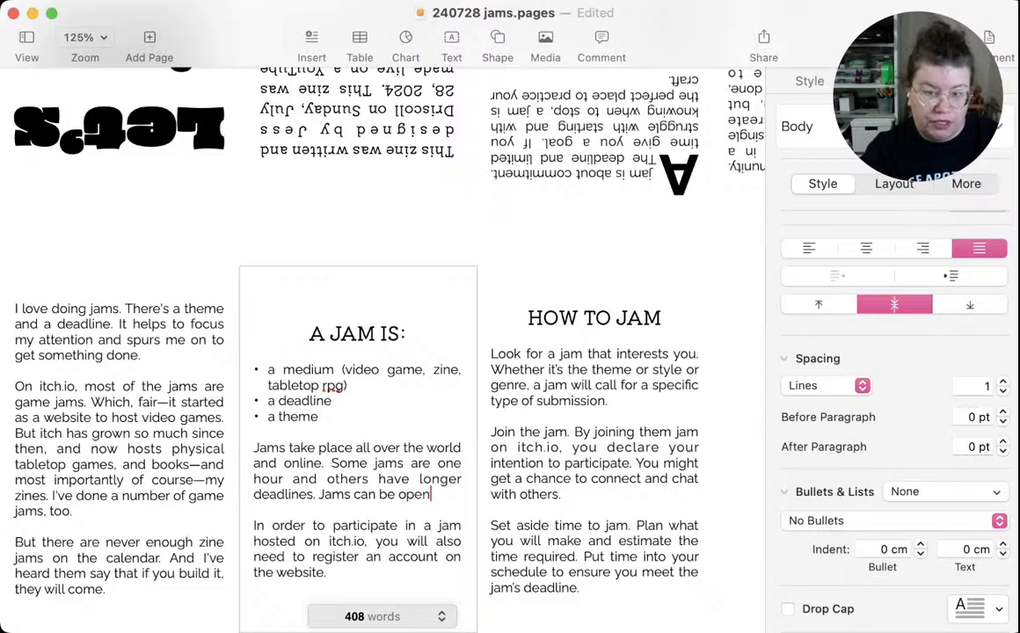
pyautogui.write(' and flexib')
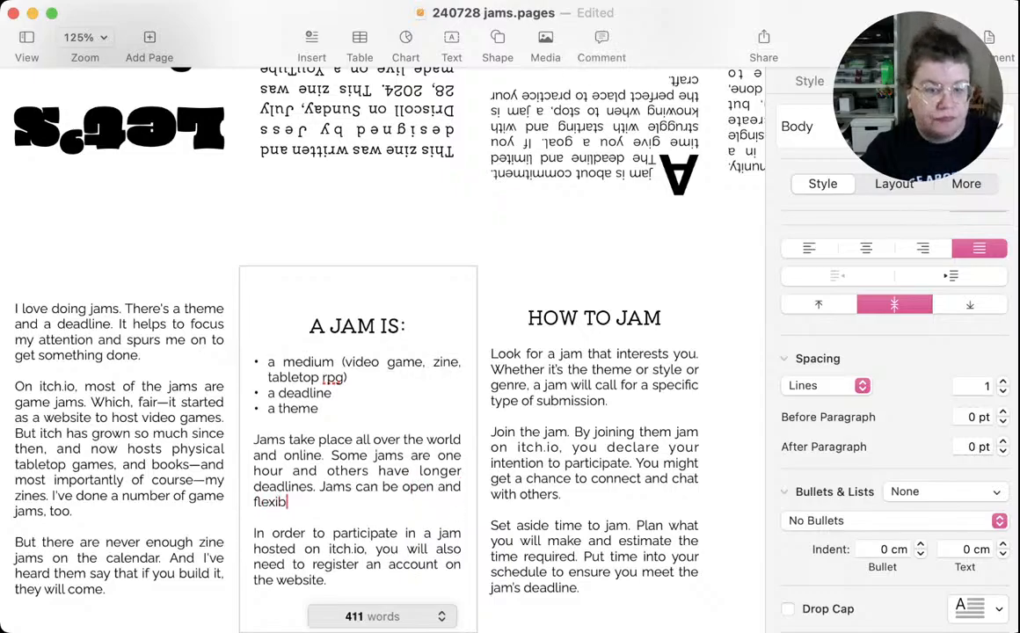
pyautogui.write('le or ')
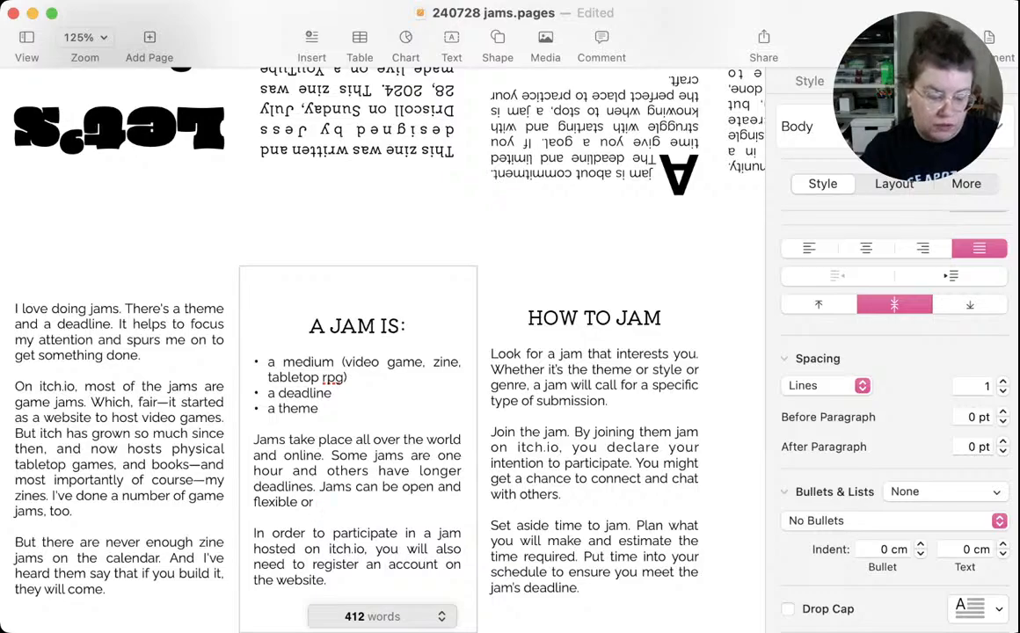
pyautogui.write('restricted ')
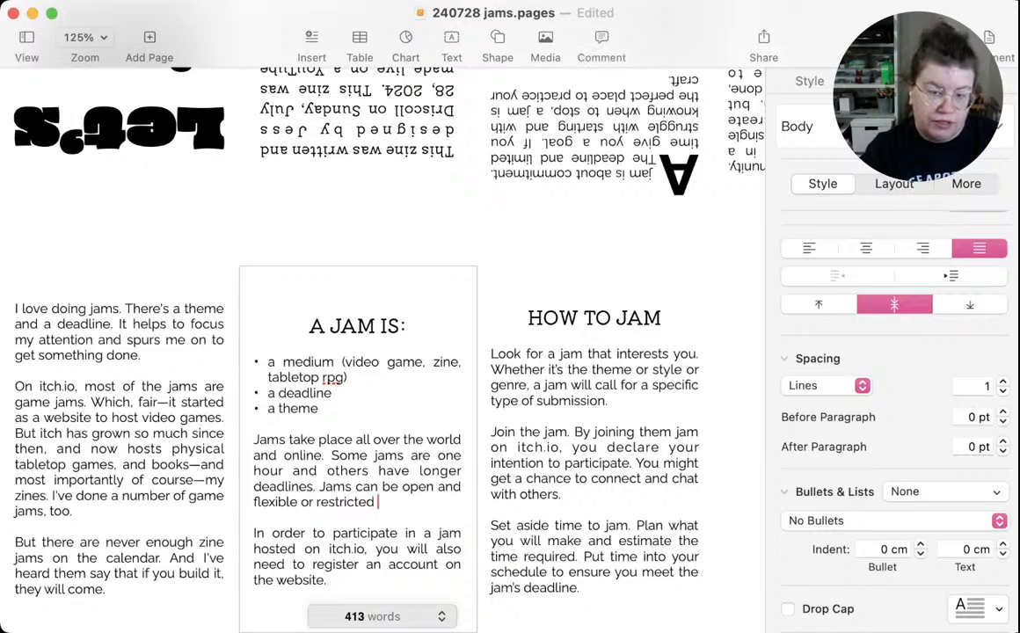
pyautogui.write('with specific ')
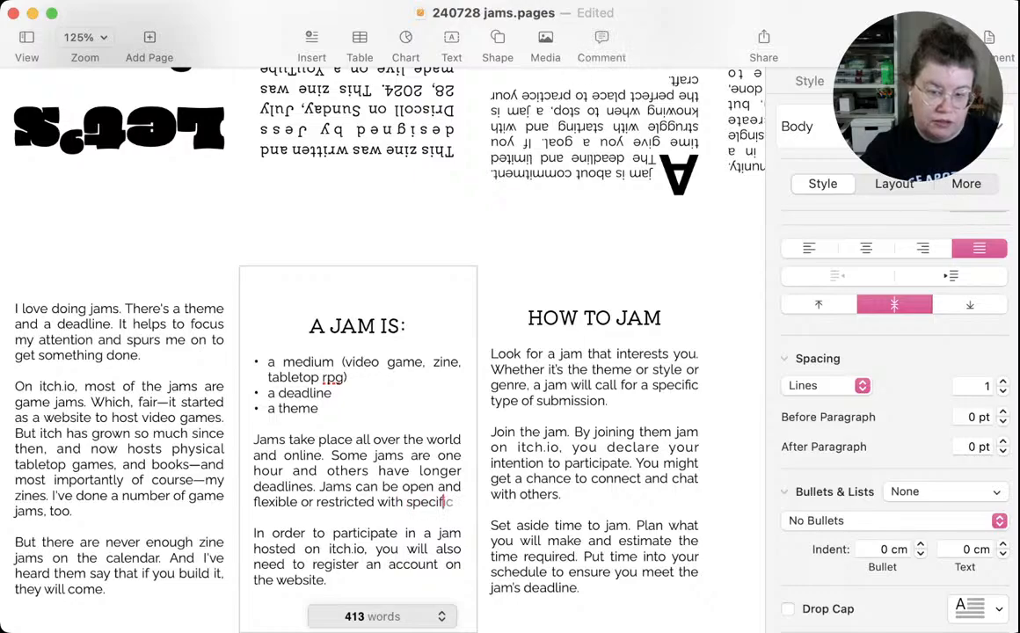
pyautogui.write('gui')
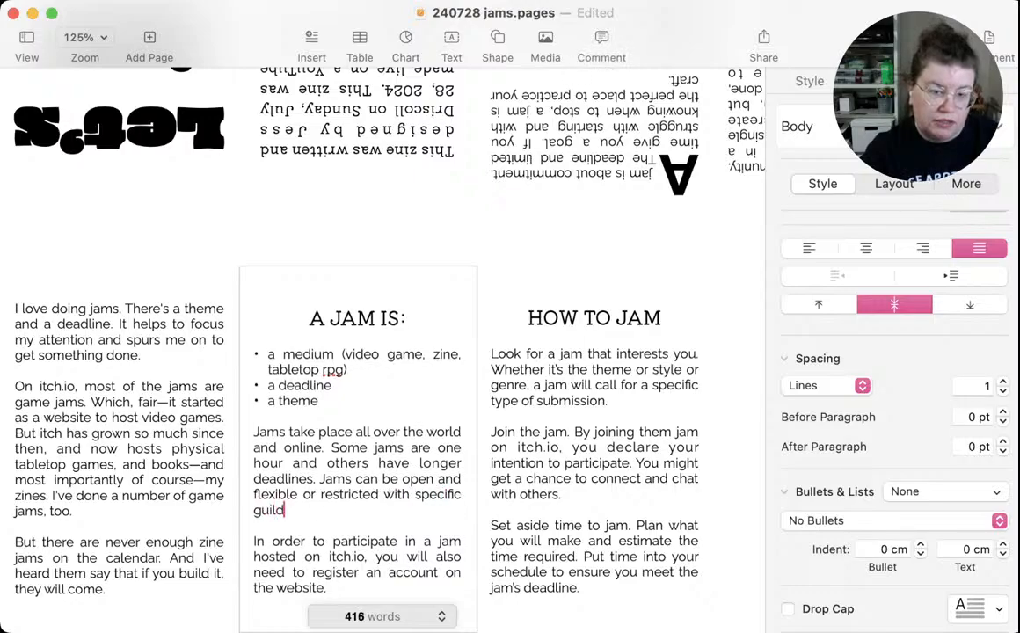
pyautogui.write('del')
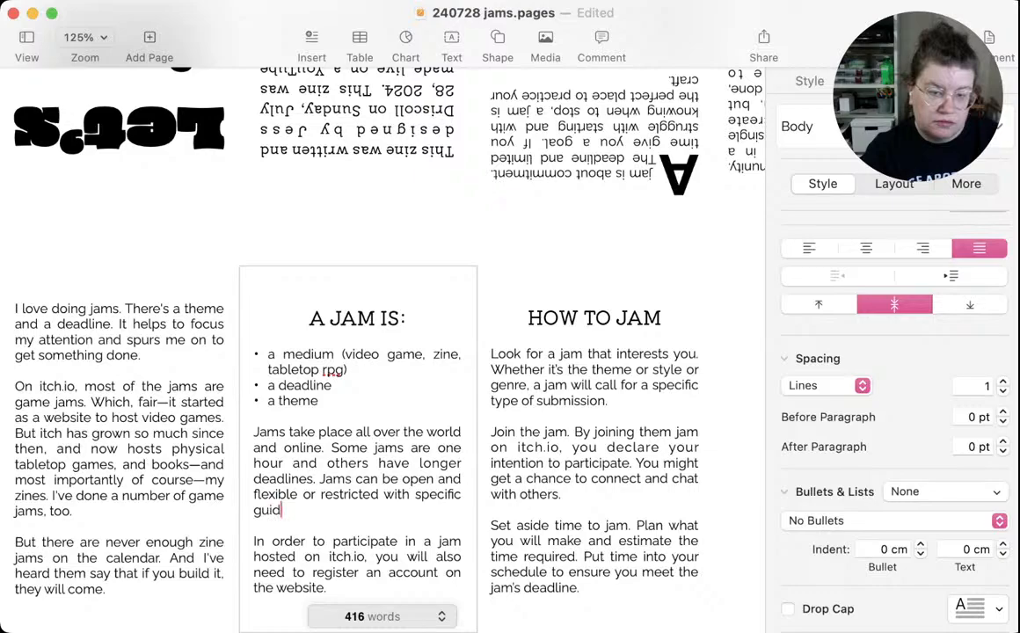
pyautogui.write('ines.')
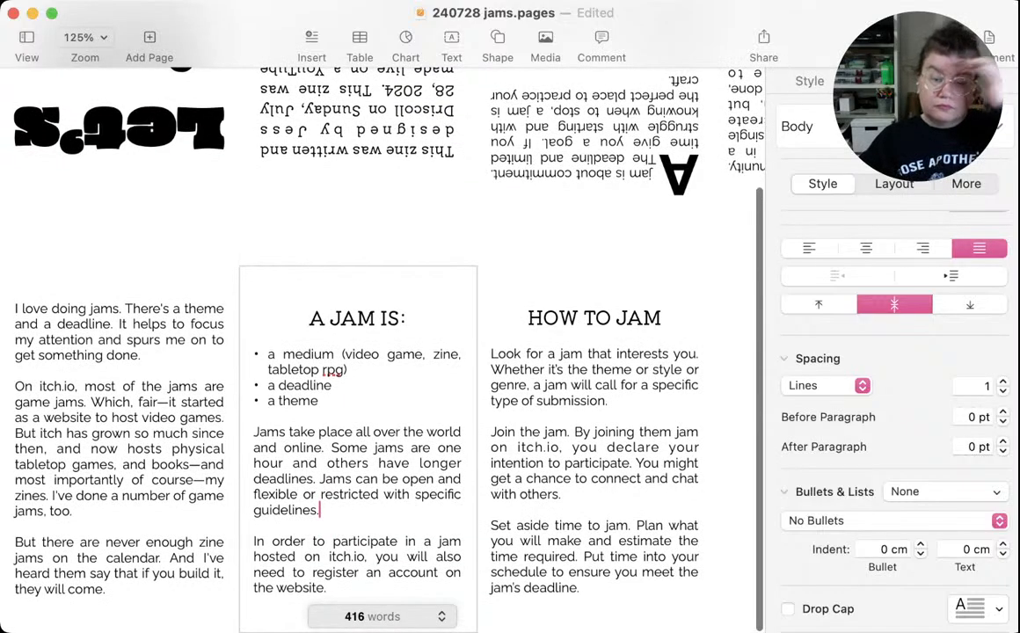
# Remove "also" from the "In order to participate" paragraph and insert "for" after "register"
pyautogui.doubleClick(447, 557)
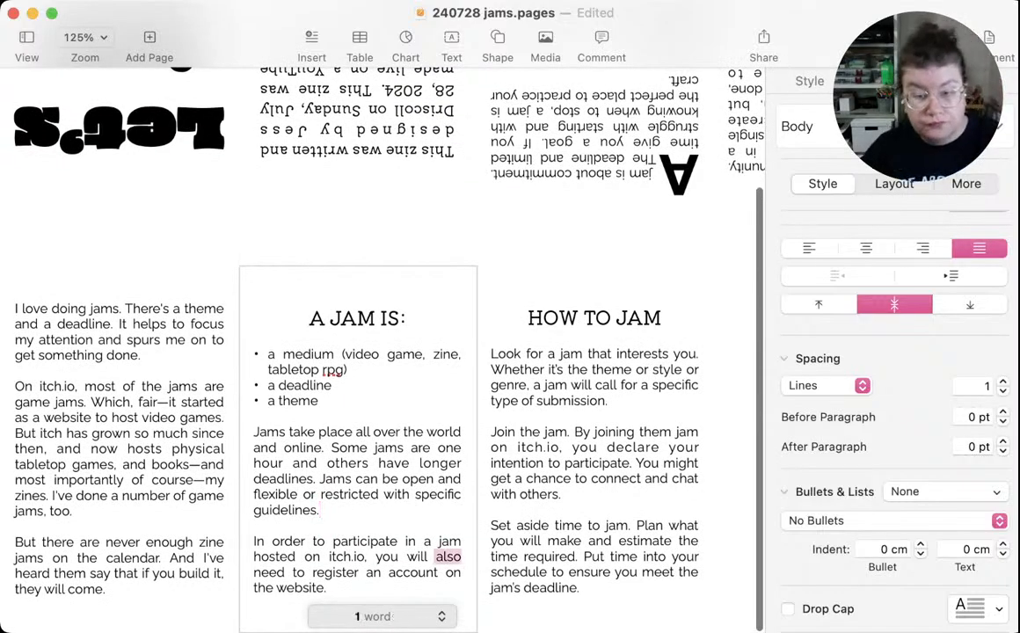
pyautogui.press('BackSpace')
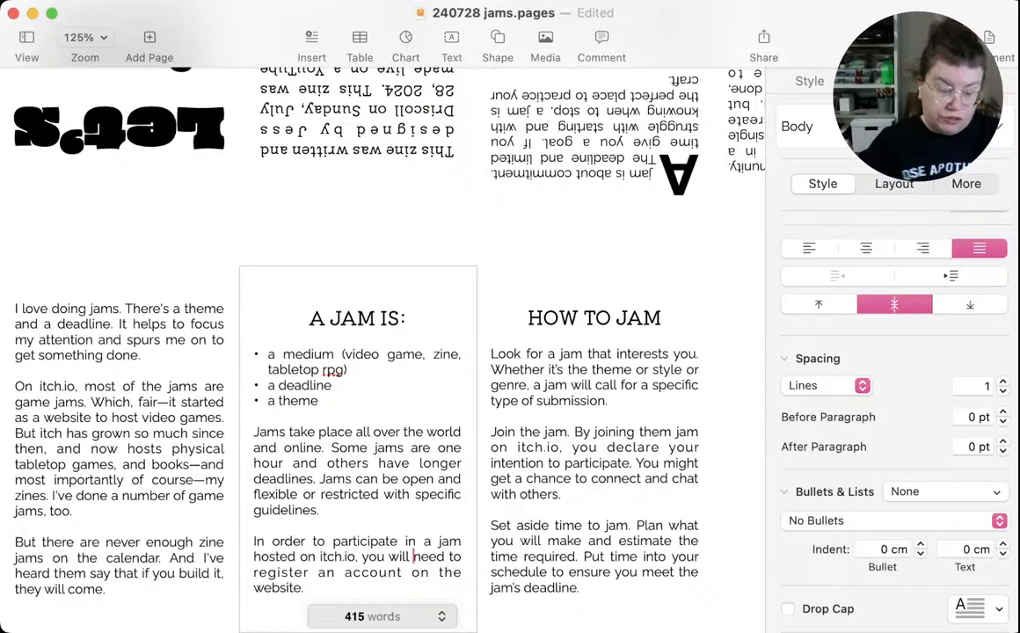
pyautogui.click(331, 573)
pyautogui.write('for')
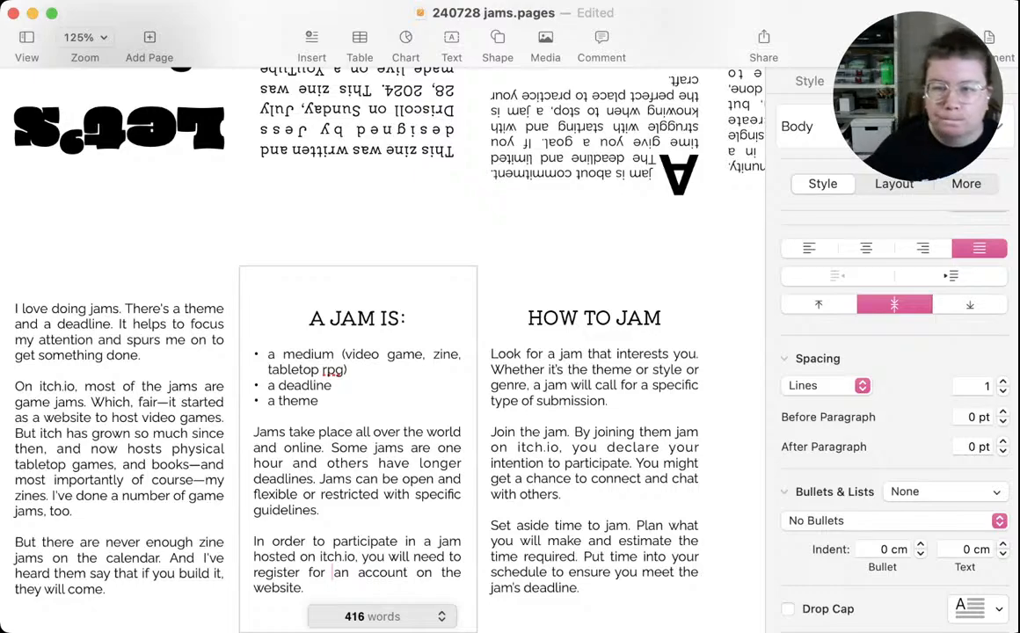
pyautogui.click(594, 449)
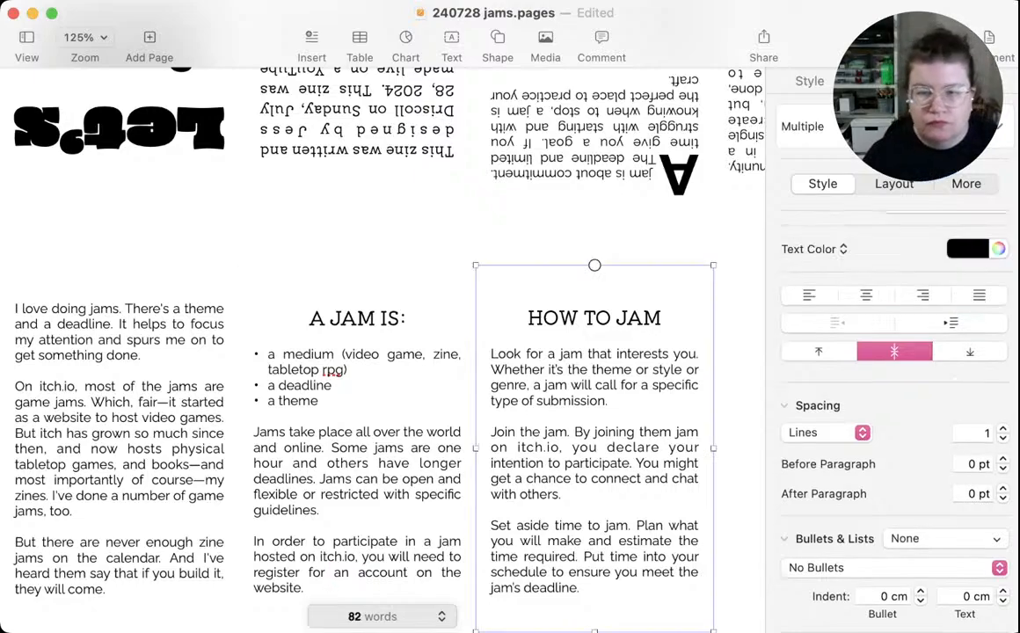
pyautogui.hscroll(4, 382, 350)
pyautogui.hscroll(-4, 383, 350)
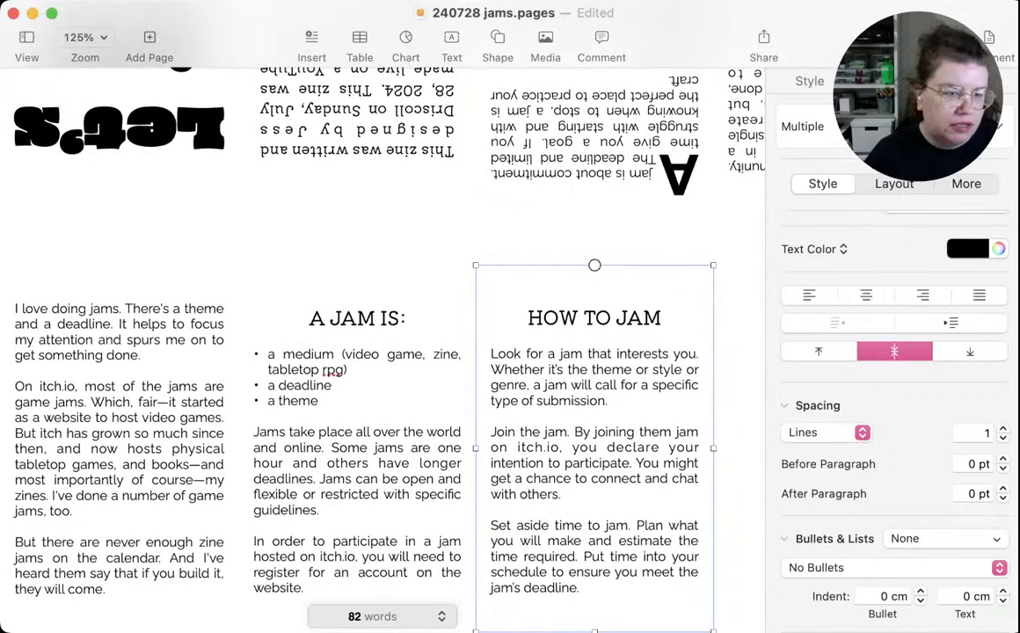
# Switch to Safari and read through the Sunday Zine Club blog post for wording about jams and participation
pyautogui.press('super+Tab')
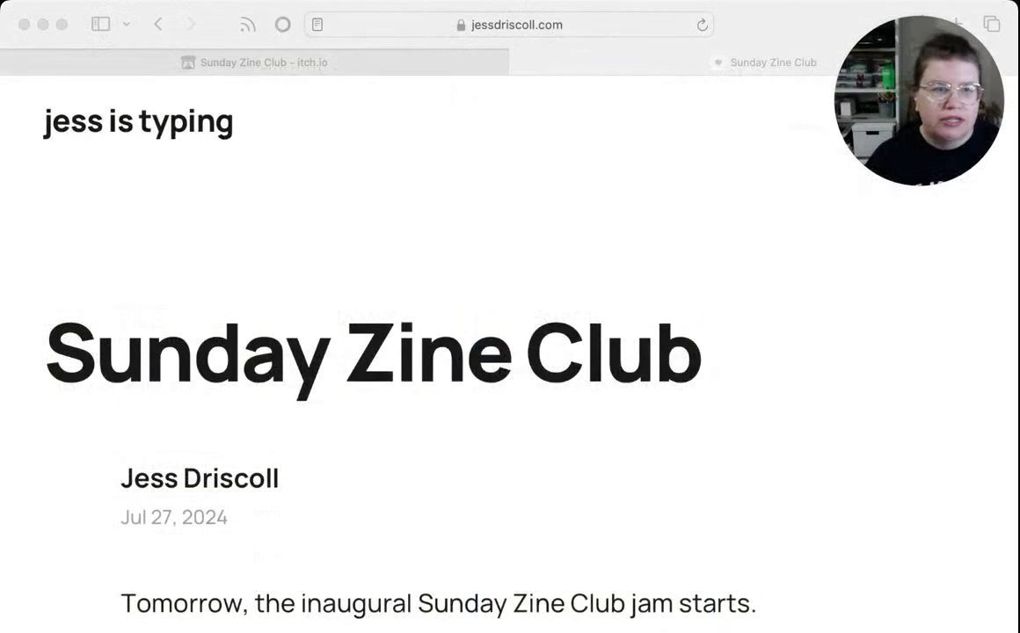
pyautogui.press('super+Tab')
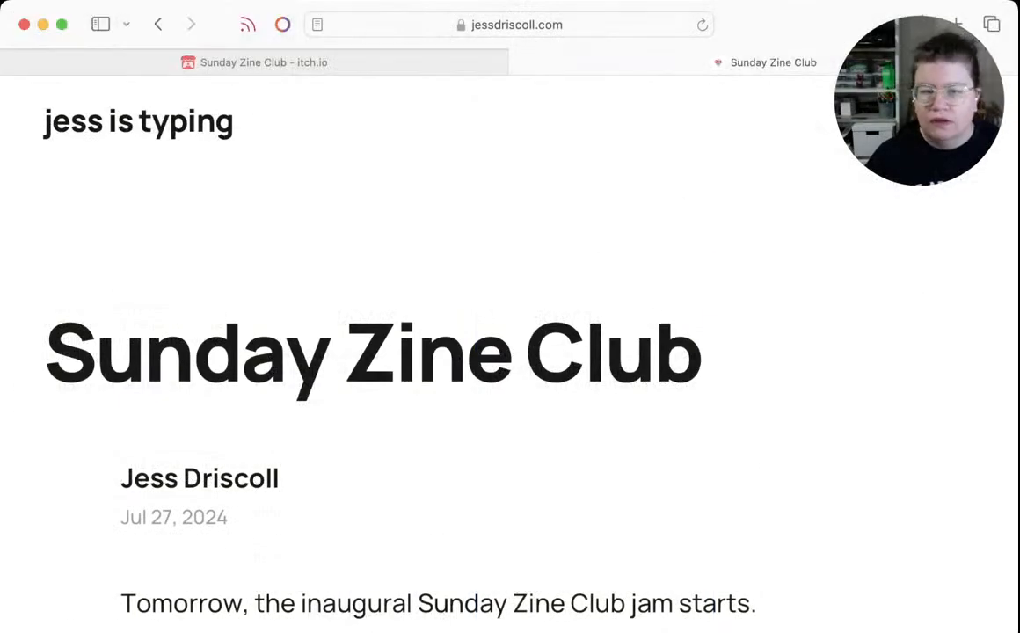
pyautogui.scroll(-15, 510, 351)
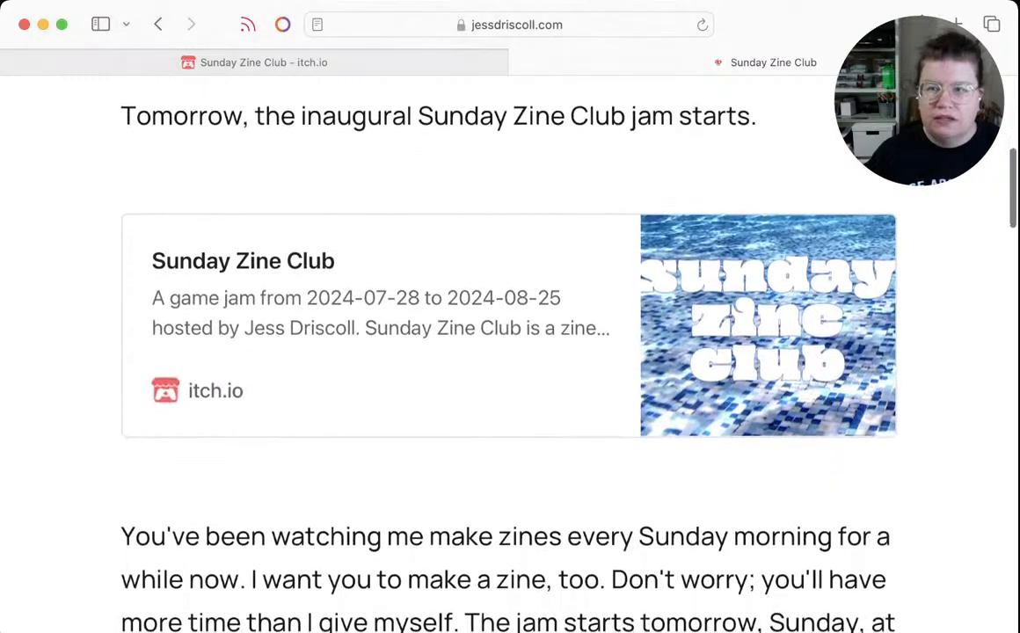
pyautogui.scroll(-2, 510, 352)
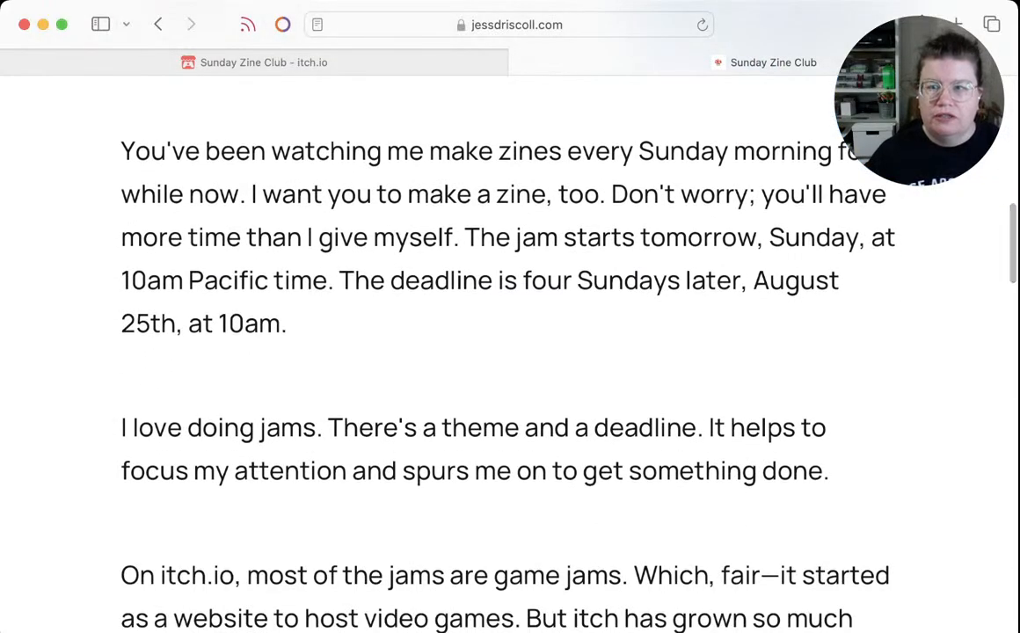
pyautogui.scroll(-10, 511, 352)
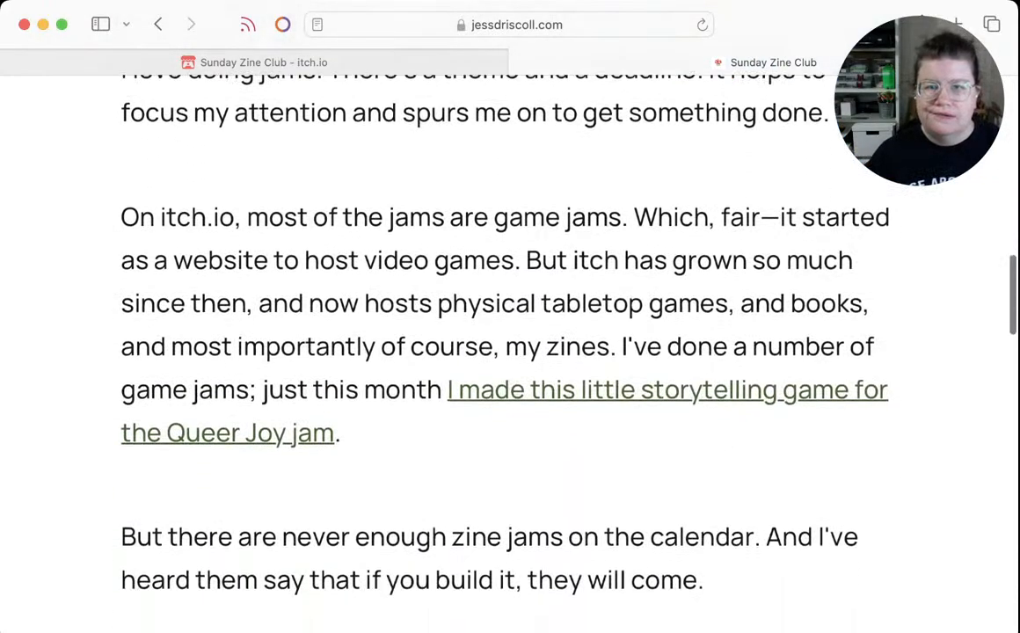
pyautogui.scroll(-11, 511, 352)
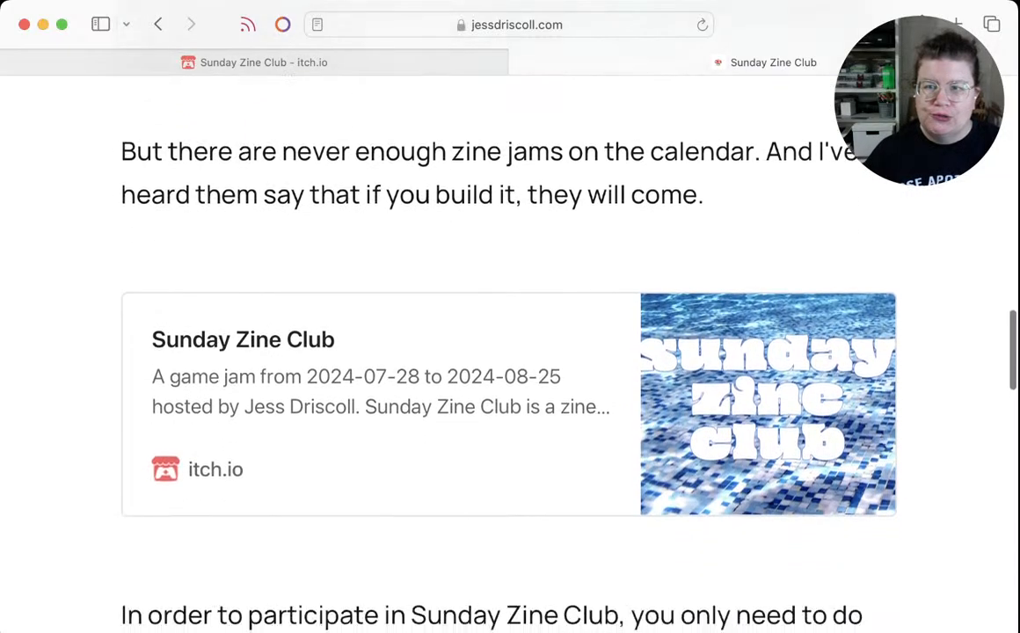
pyautogui.scroll(-1, 510, 352)
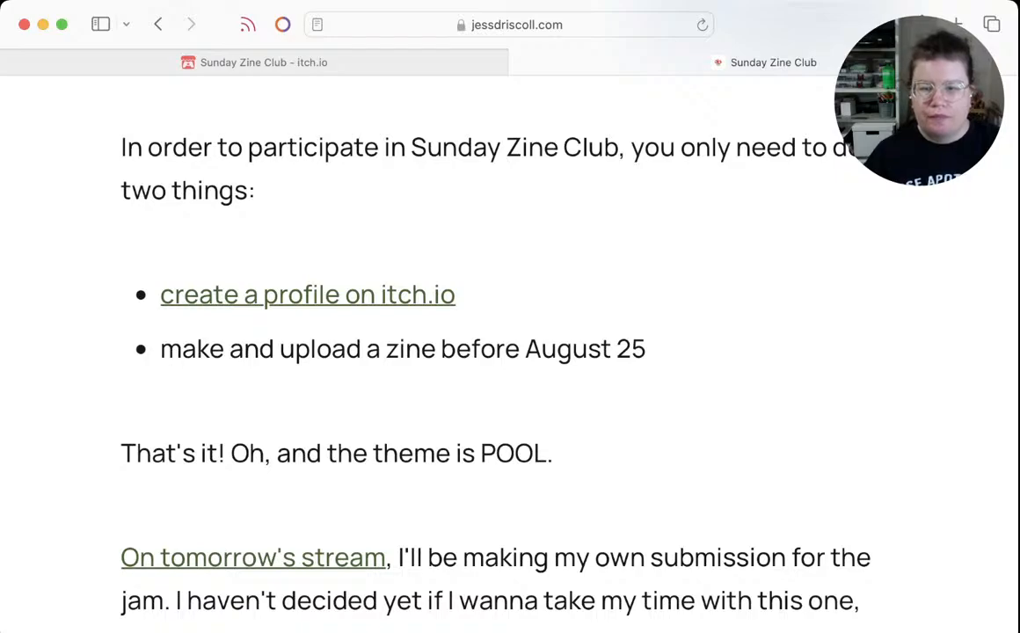
pyautogui.scroll(-7, 510, 352)
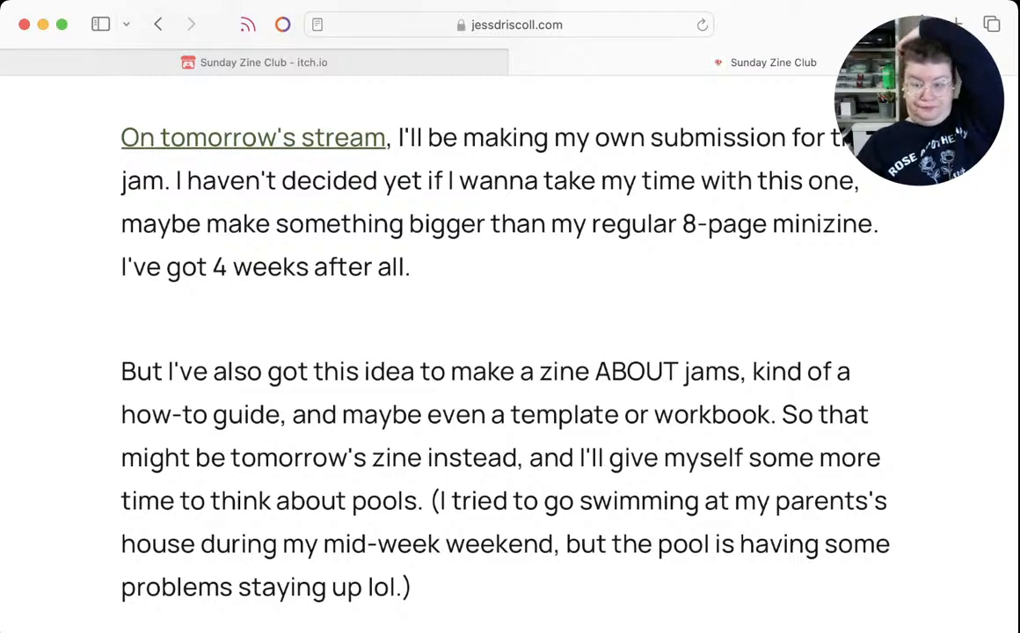
pyautogui.scroll(-8, 510, 352)
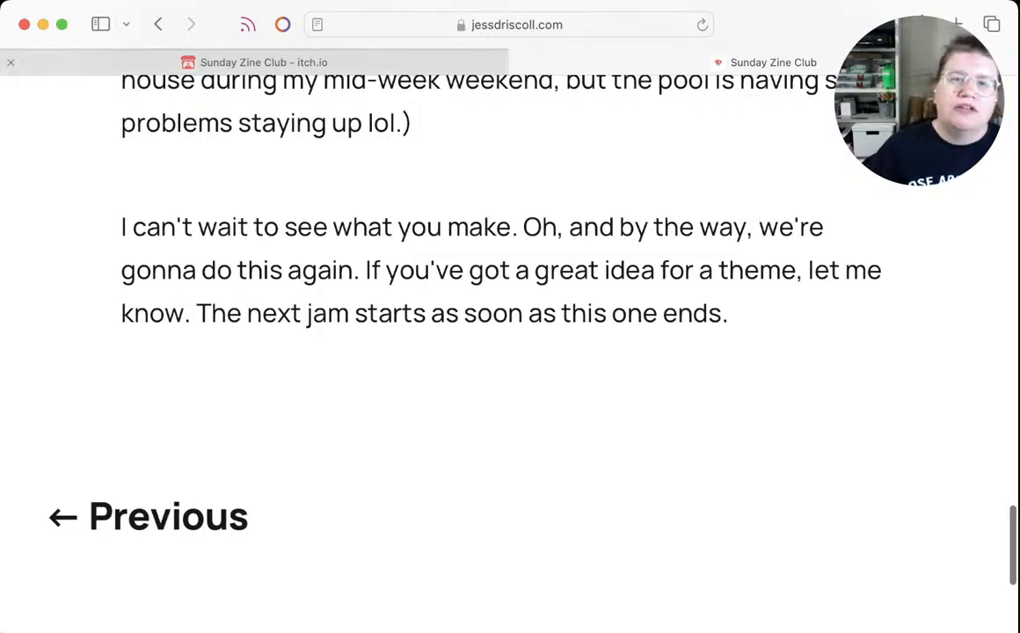
# Open the Sunday Zine Club page on itch.io and review the jam's description, schedule, rules and theme
pyautogui.click(254, 63)
pyautogui.scroll(-6, 511, 352)
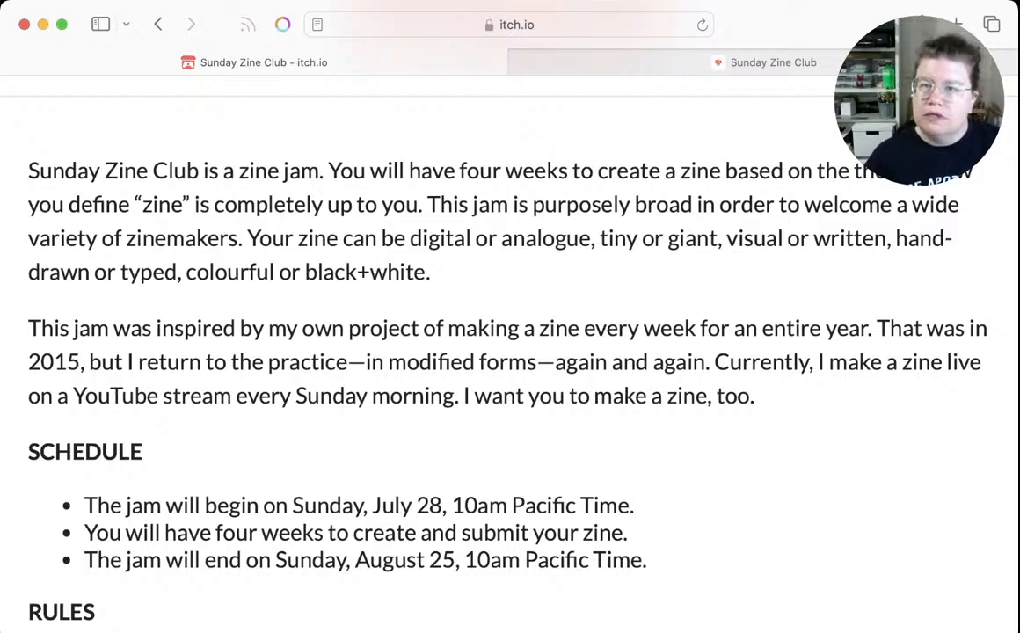
pyautogui.scroll(-5, 510, 352)
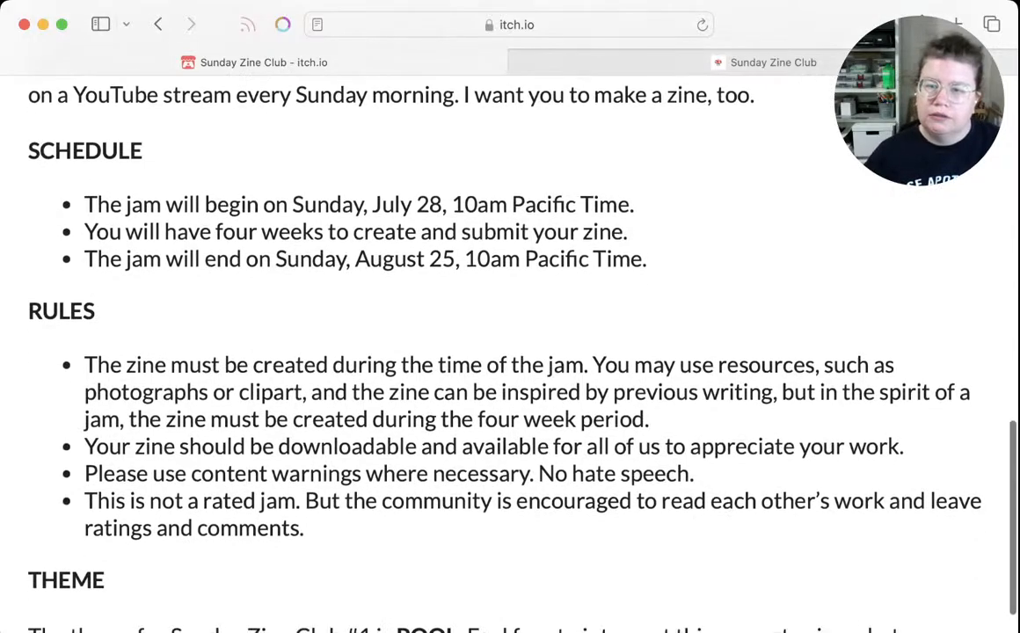
pyautogui.scroll(-1, 510, 352)
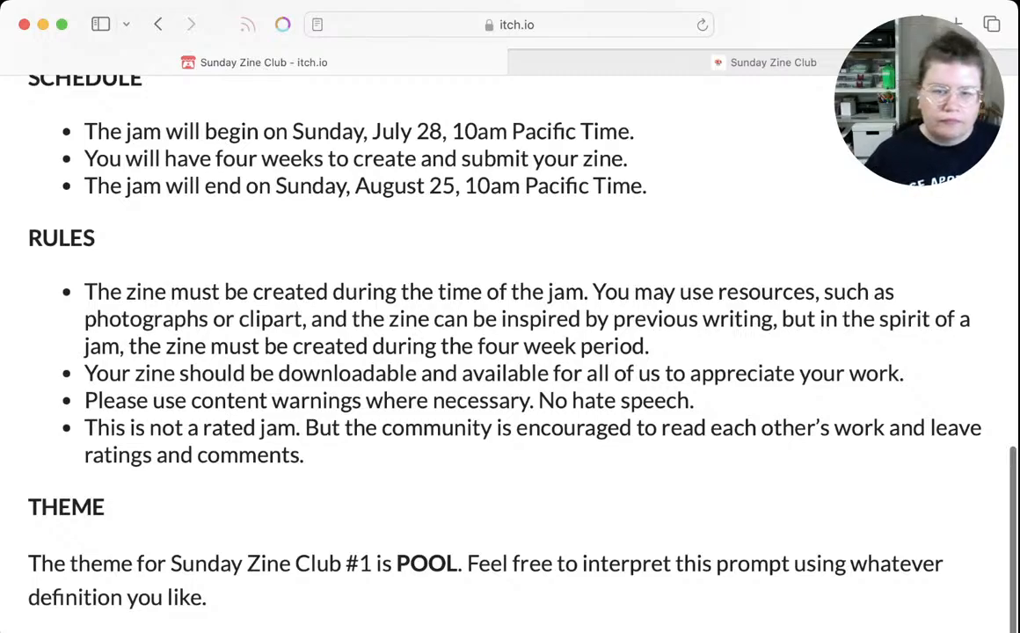
# Switch back to Pages and insert "A jam is a group of people who sign up to create something" before "Jams take place" in the A JAM IS panel
pyautogui.press('super+Tab')
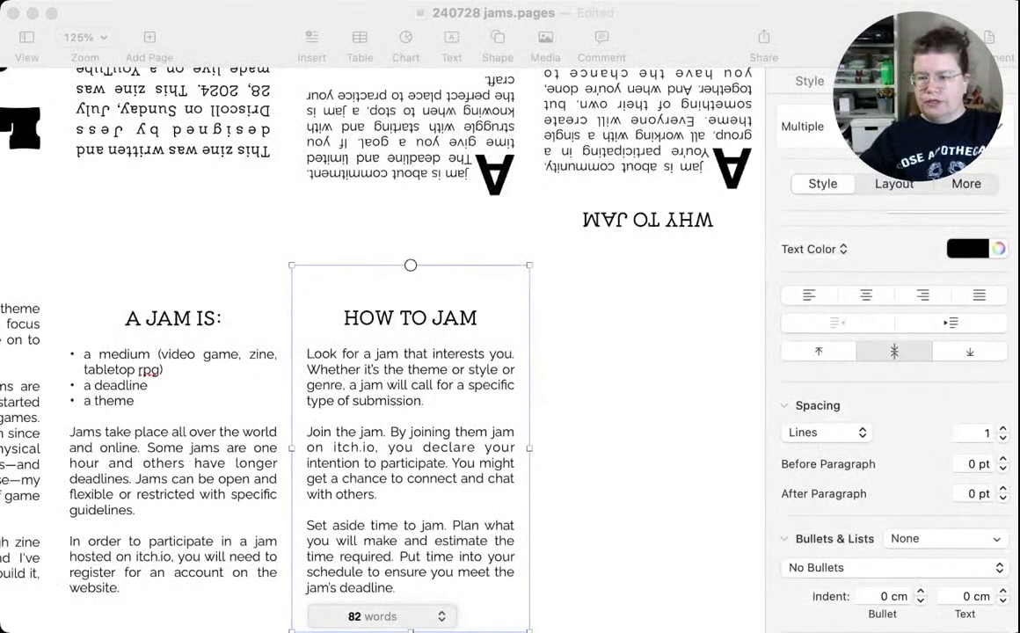
pyautogui.hscroll(-5, 352, 352)
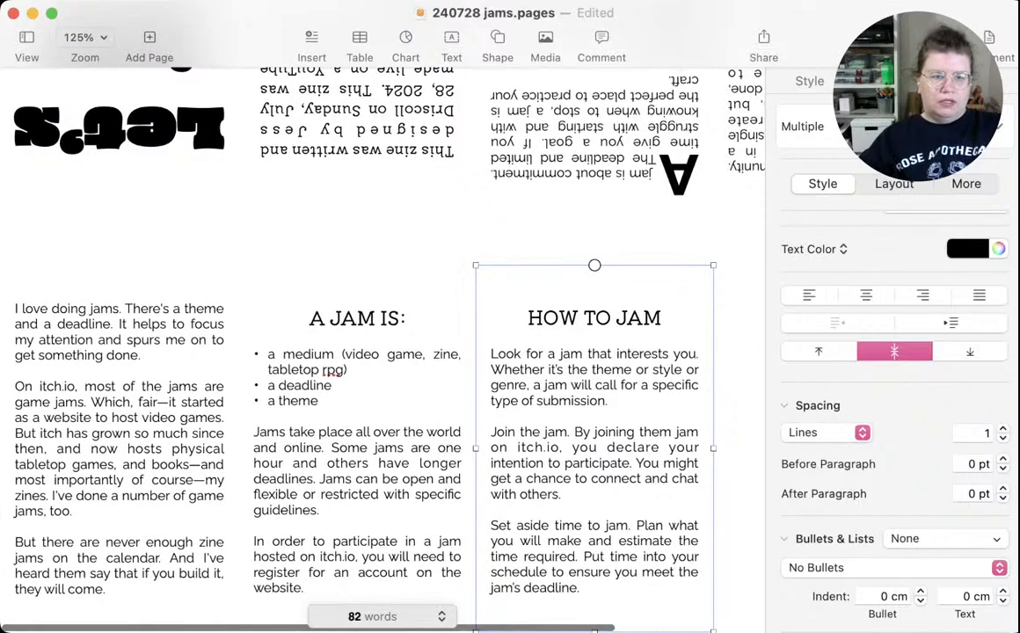
pyautogui.click(119, 439)
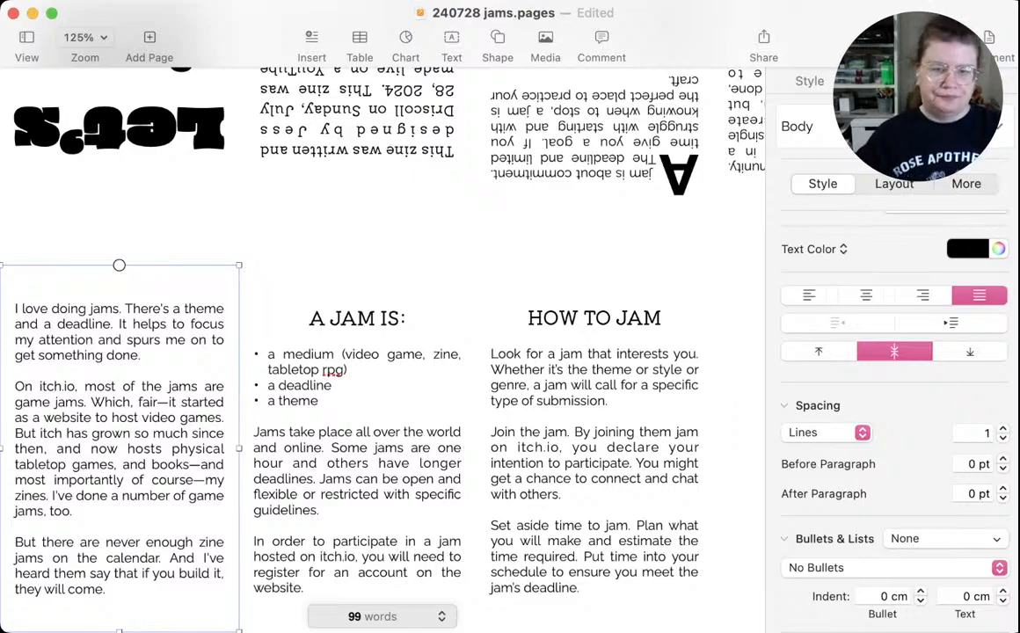
pyautogui.click(357, 448)
pyautogui.click(293, 432)
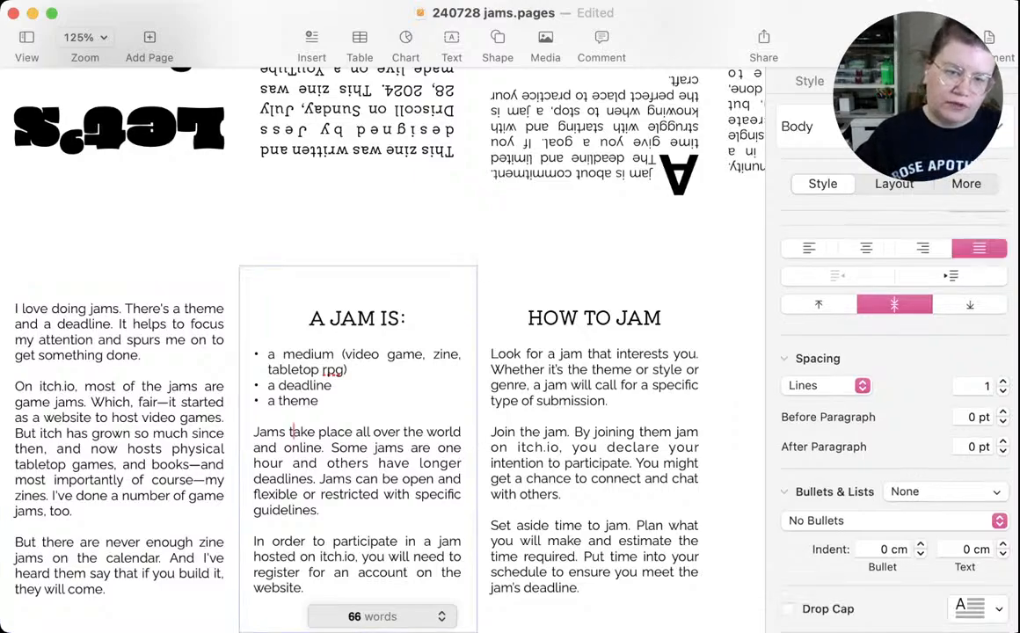
pyautogui.click(255, 432)
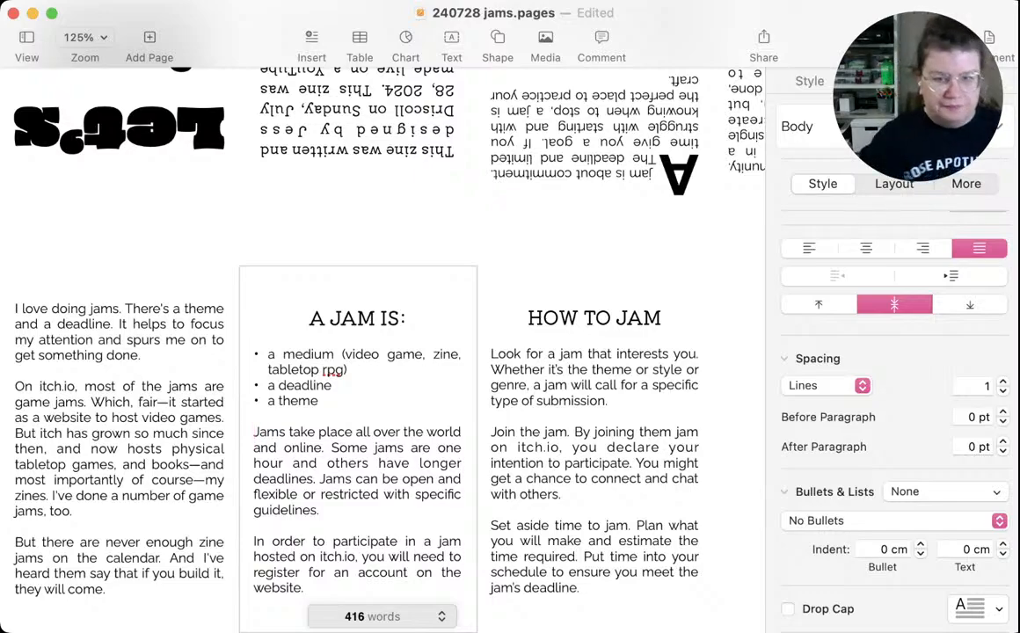
pyautogui.write('A jam is ')
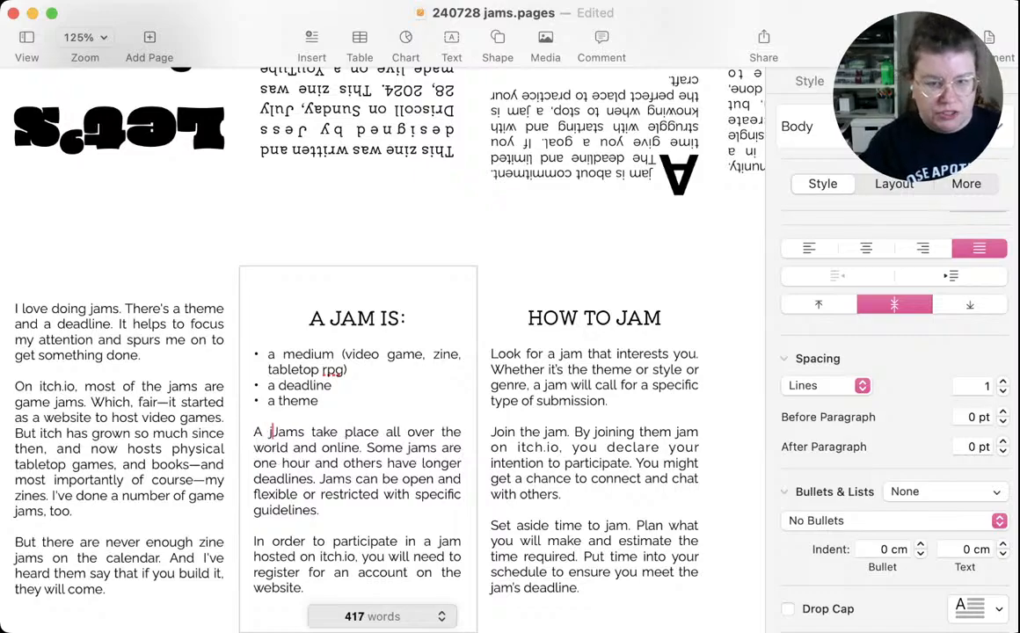
pyautogui.write('a group')
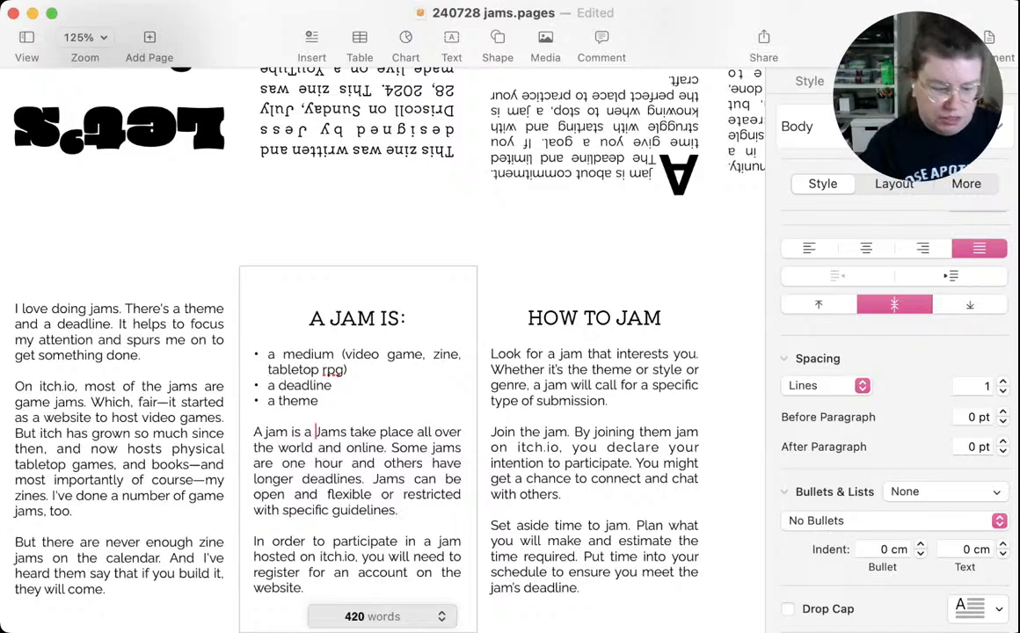
pyautogui.write(' of people ')
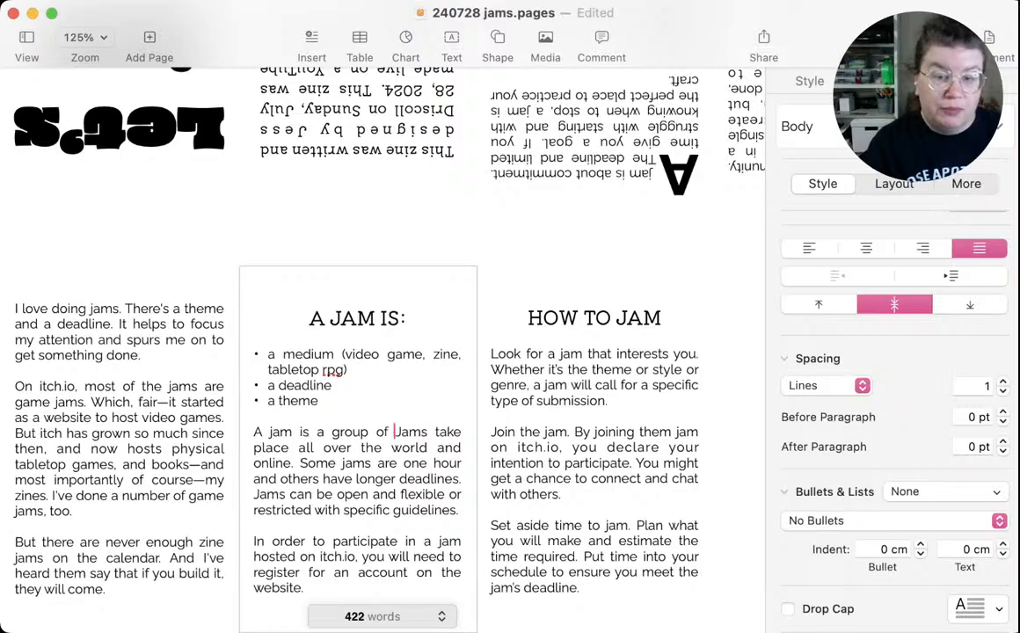
pyautogui.write('who ')
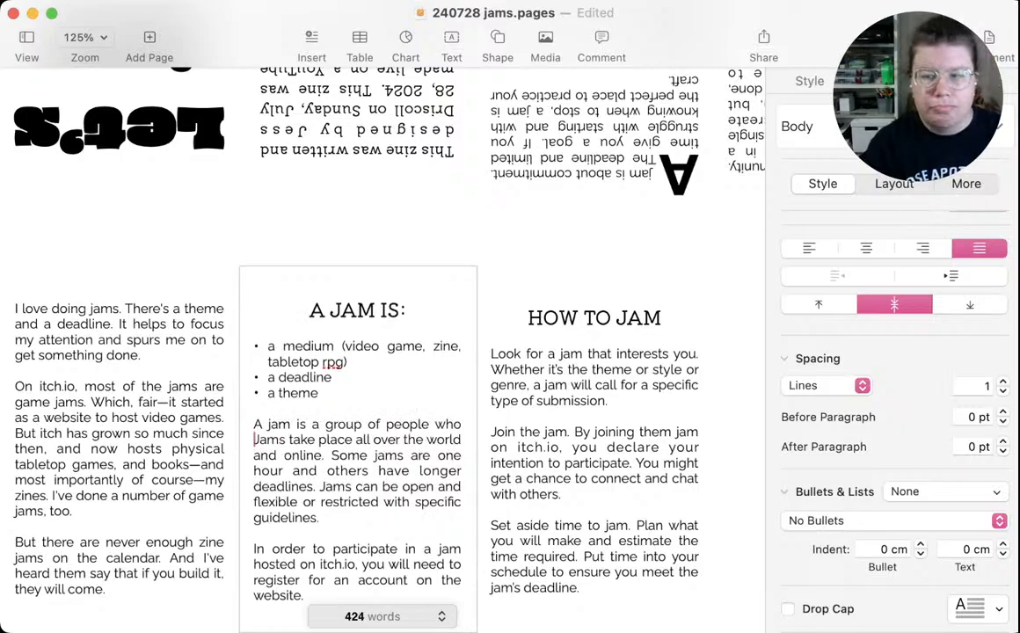
pyautogui.write('sign up ')
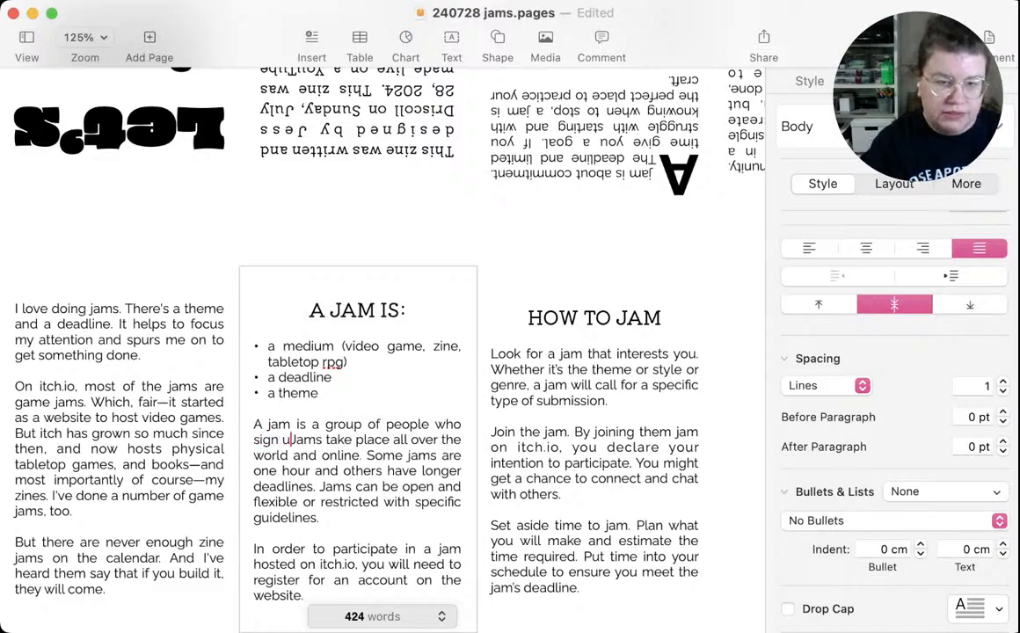
pyautogui.write('to create ')
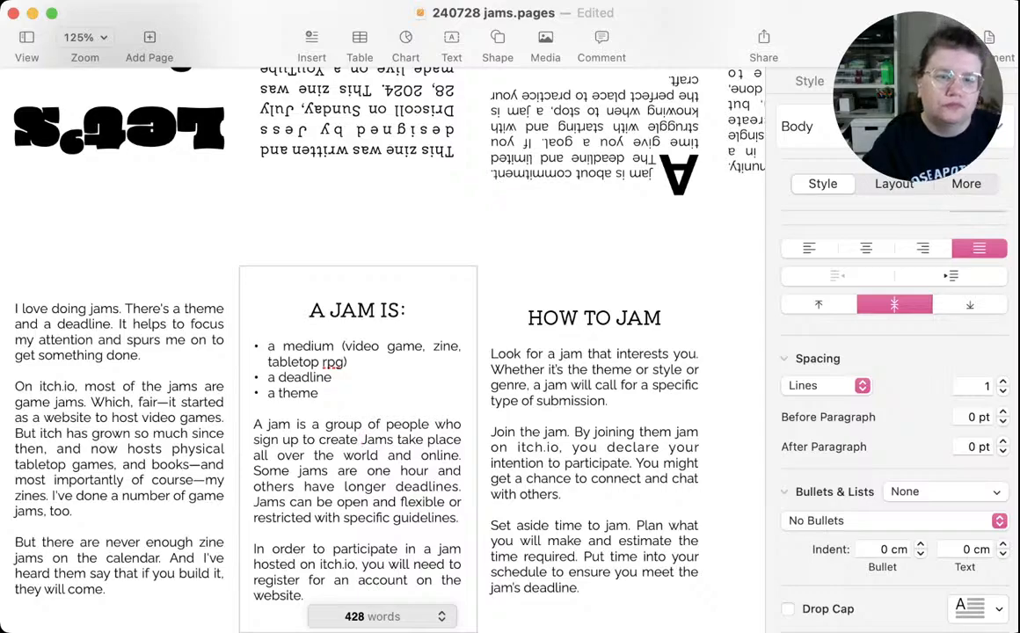
pyautogui.write('some')
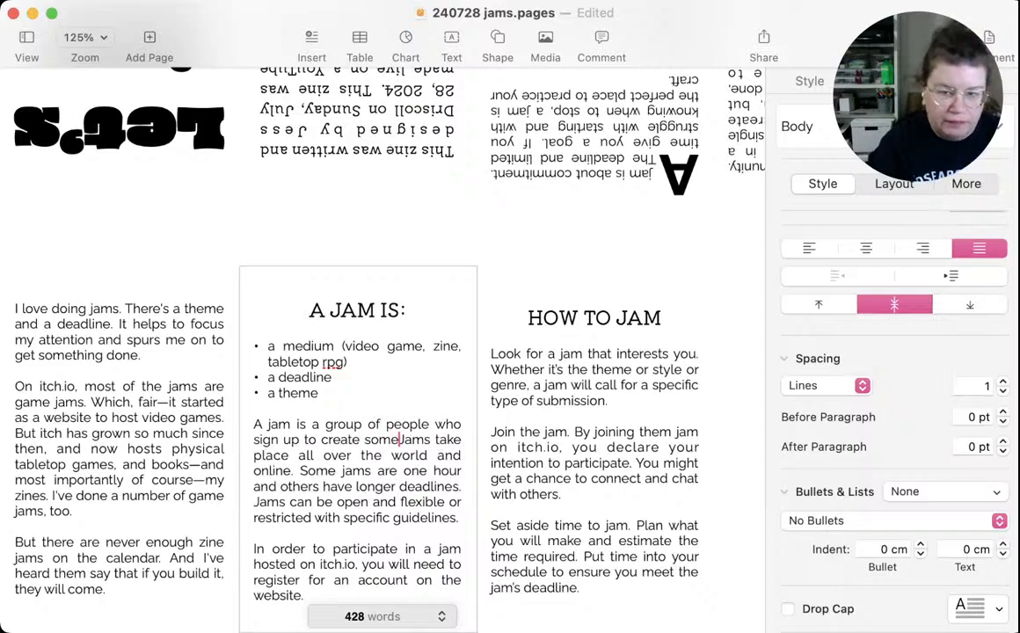
pyautogui.write('thing ')
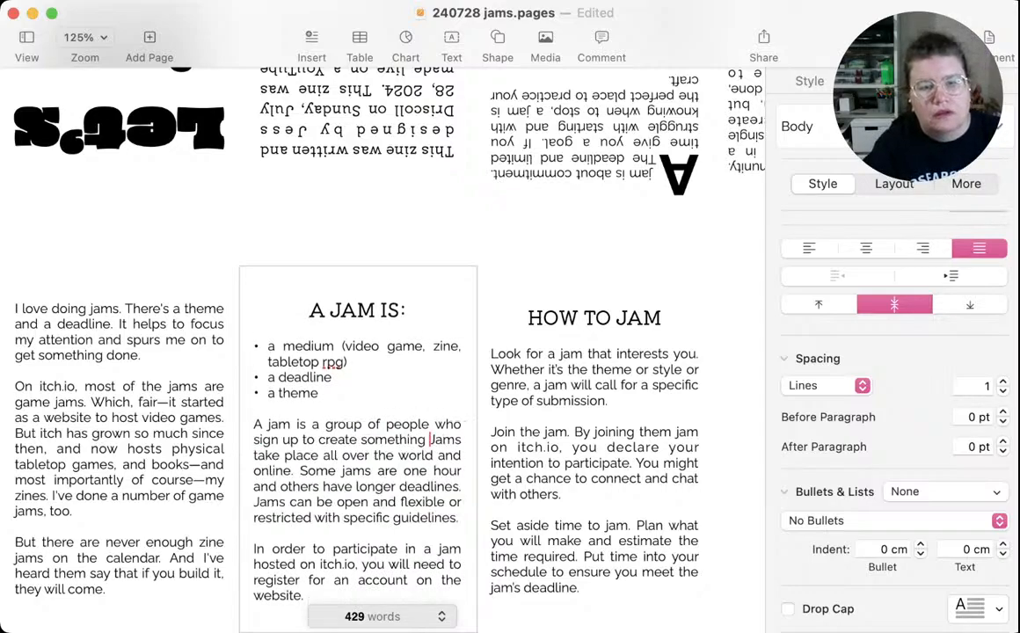
pyautogui.write('based on a')
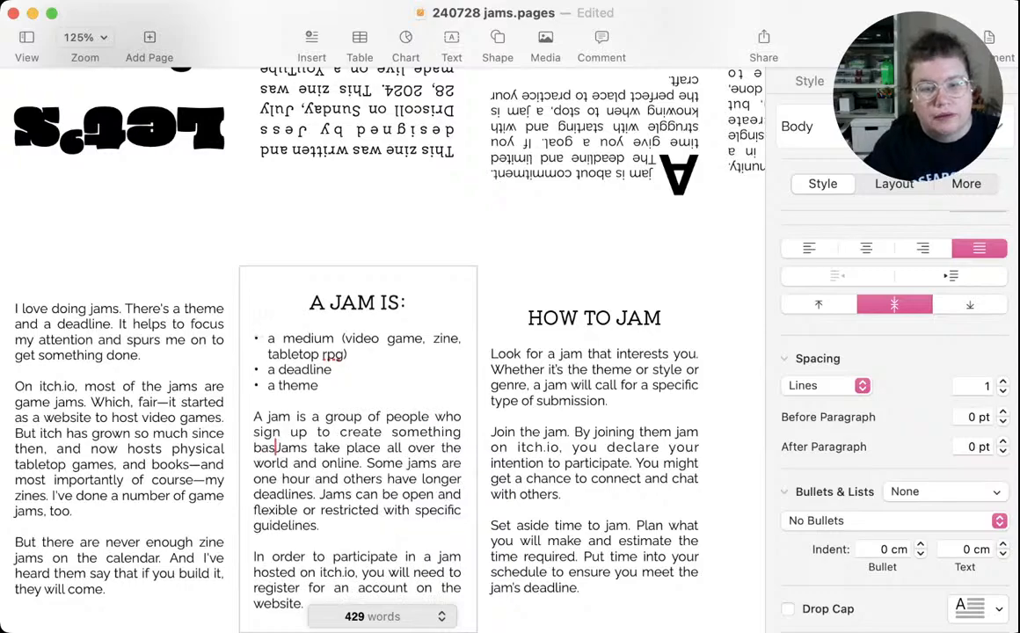
pyautogui.write(' them')
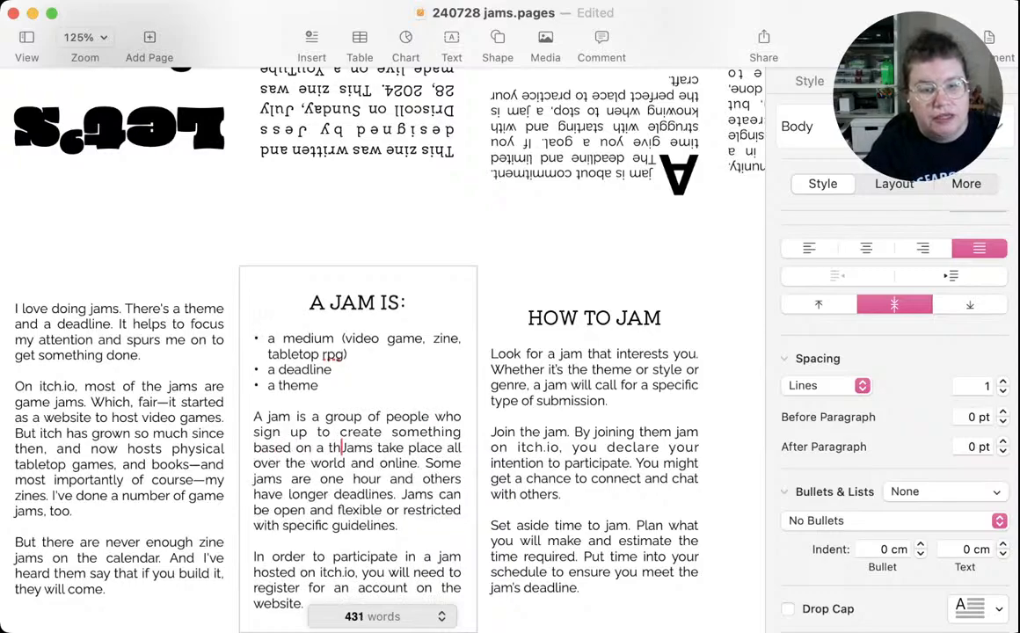
pyautogui.write('e')
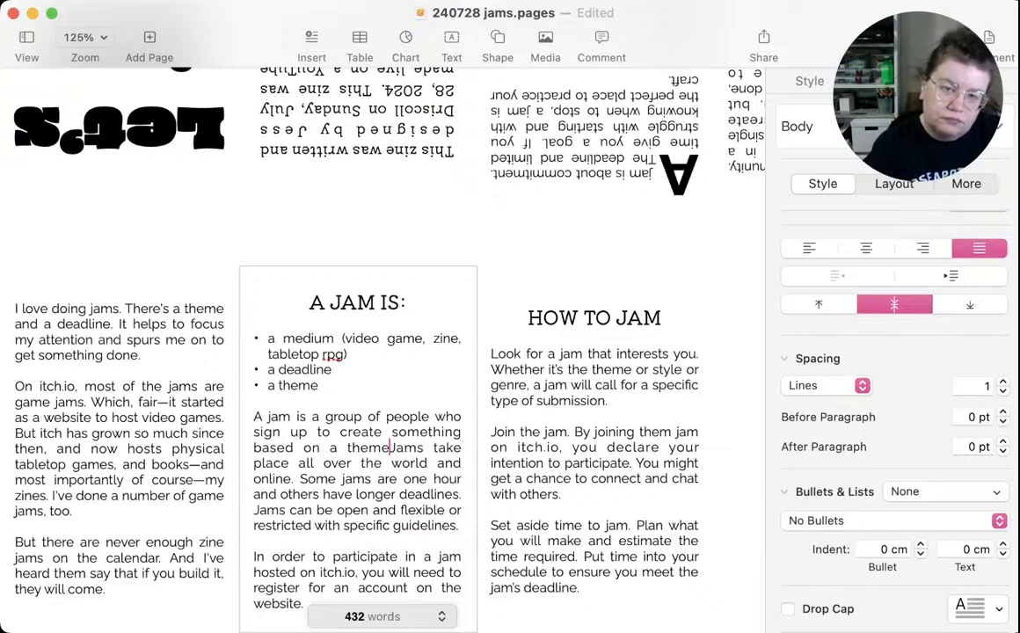
pyautogui.write(' and durin')
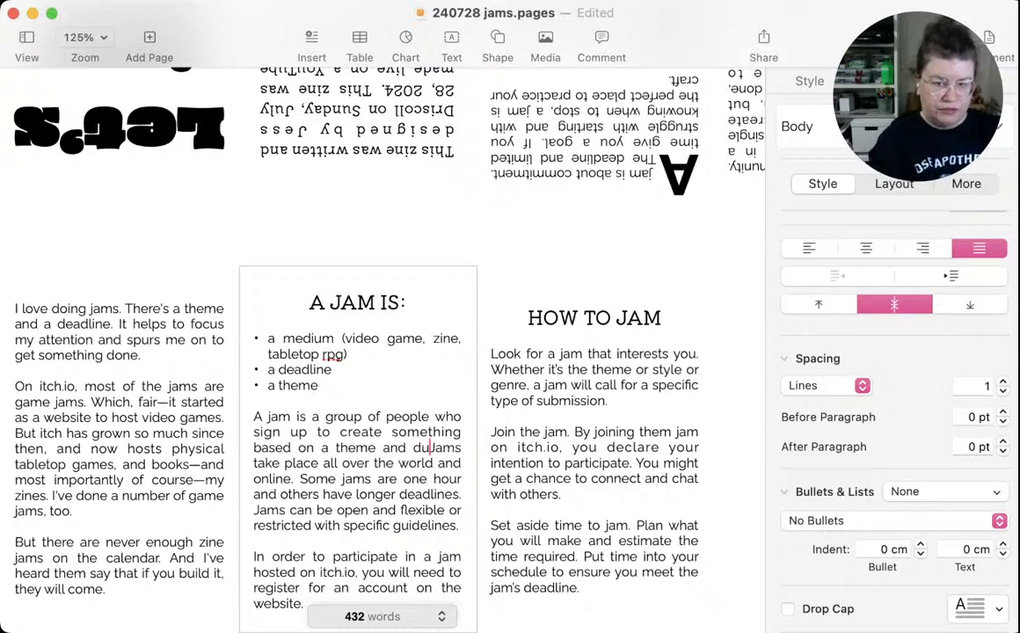
pyautogui.write('g a ')
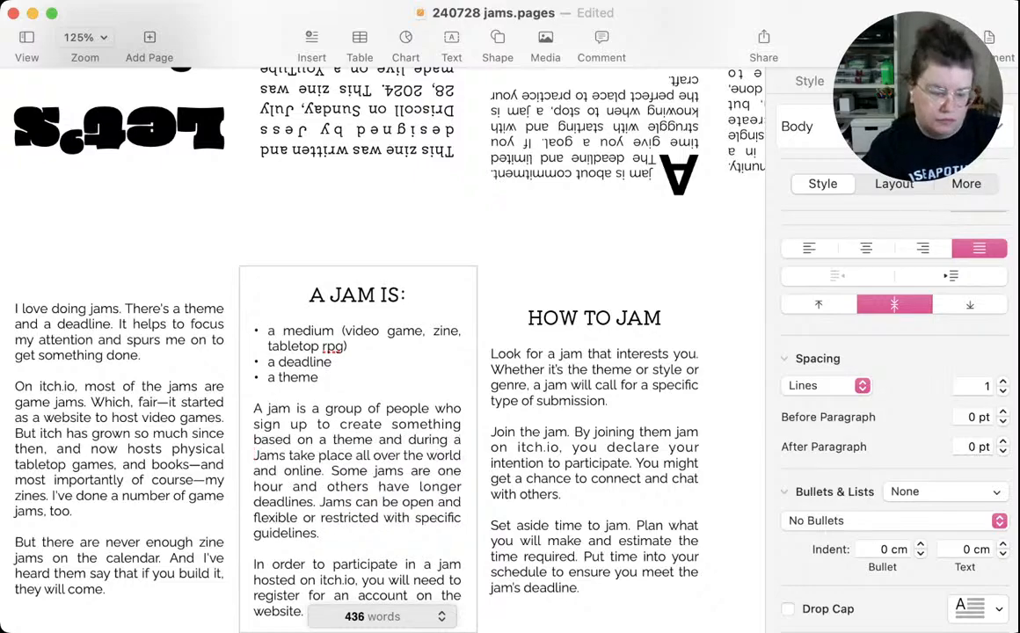
pyautogui.write('set period')
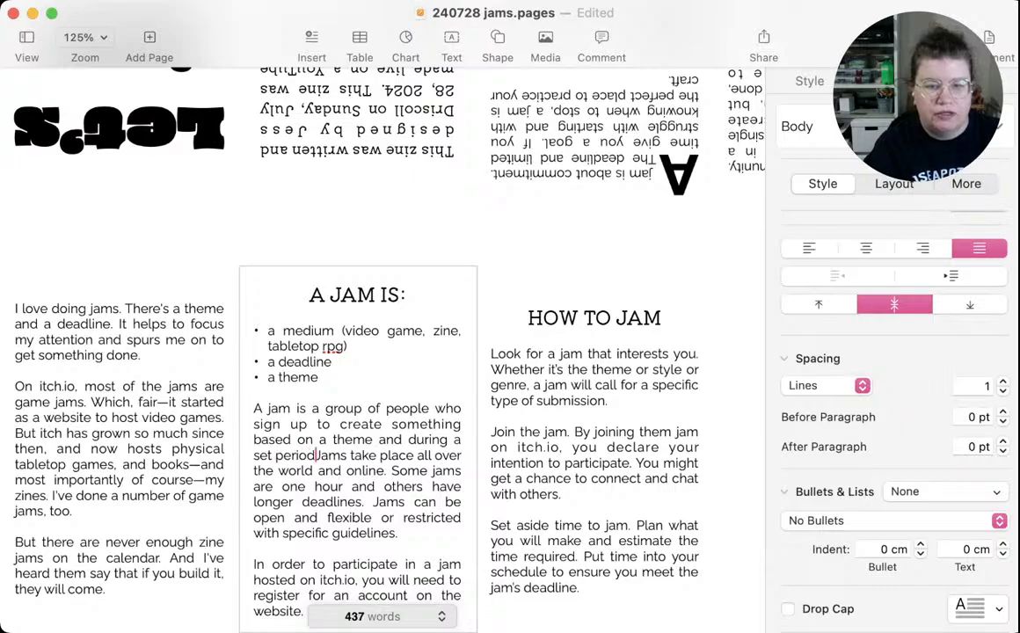
pyautogui.write(' of time.')
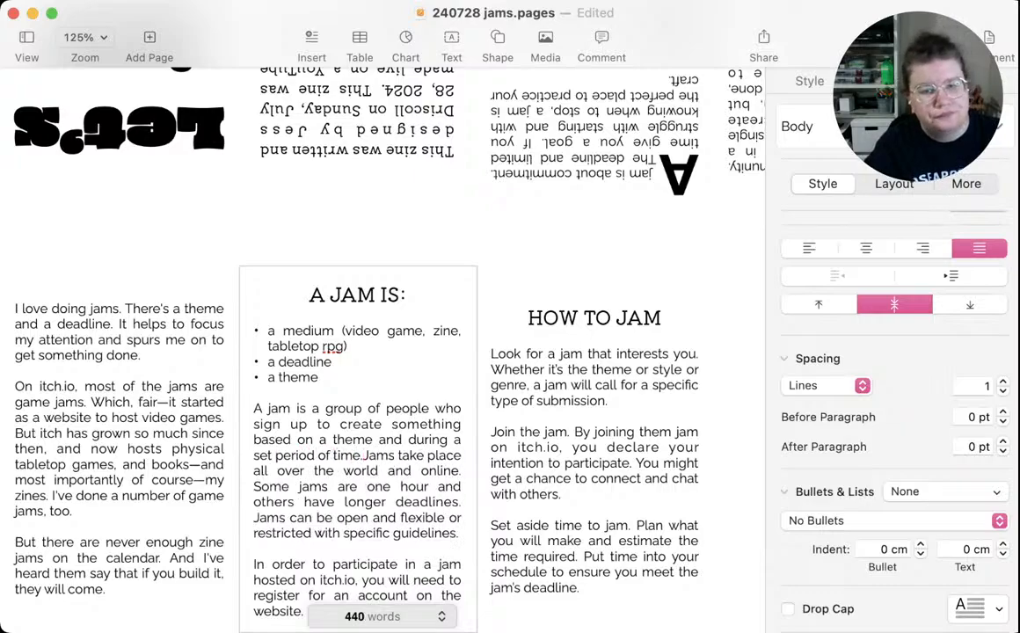
# Complete the new sentence with "based on a theme and during a set period of time." and separate it as its own paragraph with a blank line
pyautogui.press('Return')
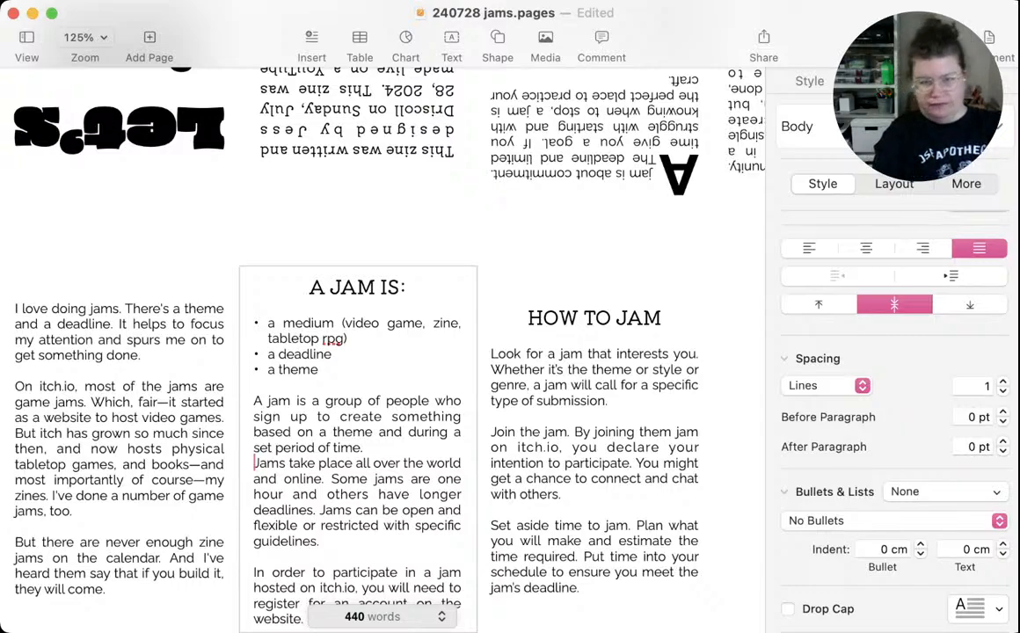
pyautogui.press('Return')
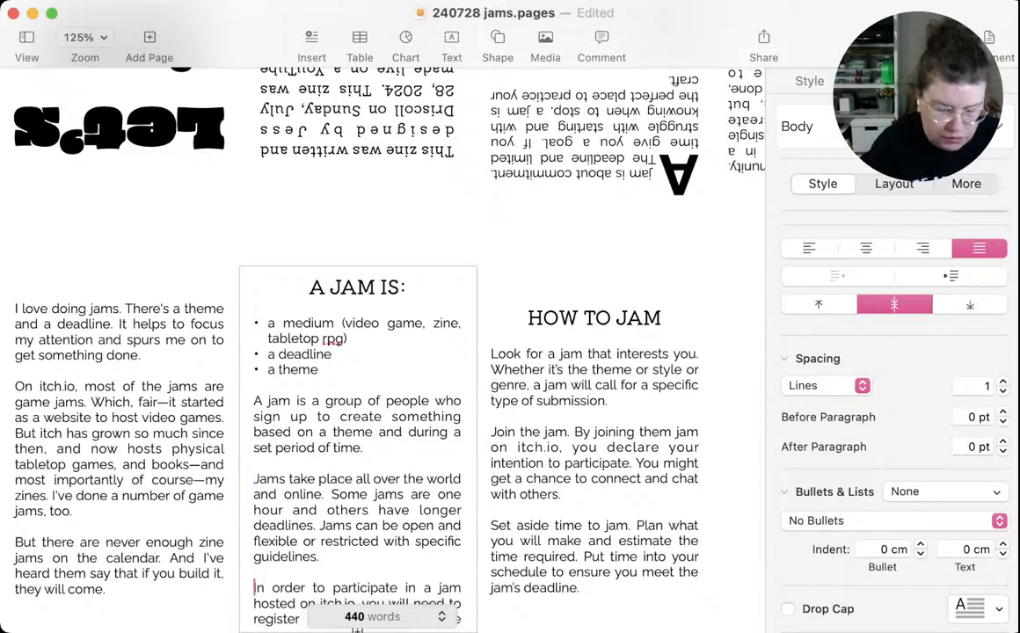
# Cut the "In order to participate" paragraph and its leftover blank lines from the end of the A JAM IS panel
pyautogui.hotkey('shift', 'Down')
pyautogui.hotkey('shift', 'Down')
pyautogui.hotkey('shift', 'Down')
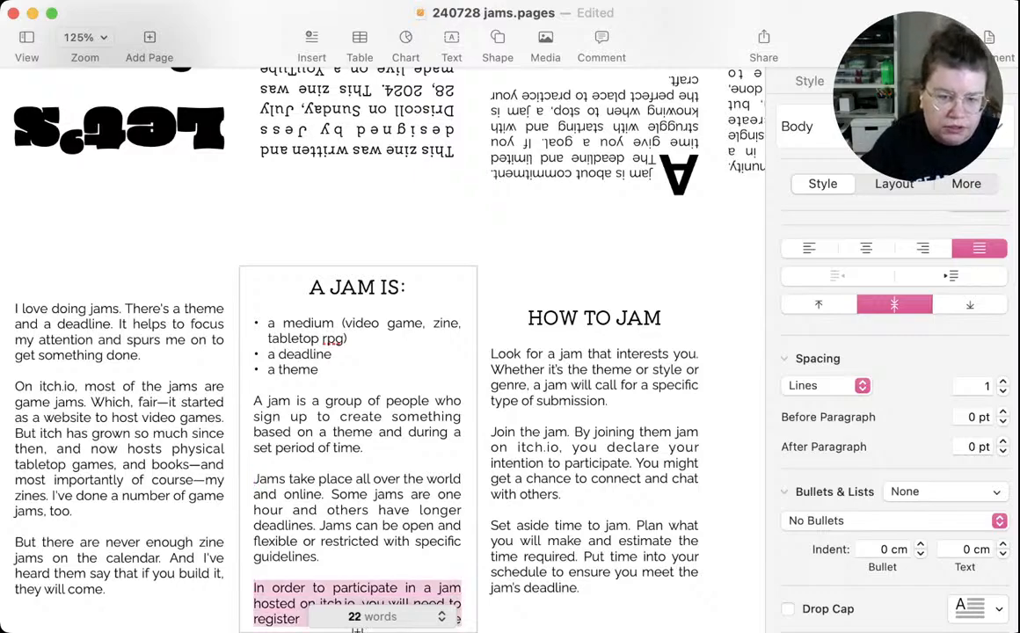
pyautogui.press('BackSpace')
pyautogui.press('BackSpace')
pyautogui.press('BackSpace')
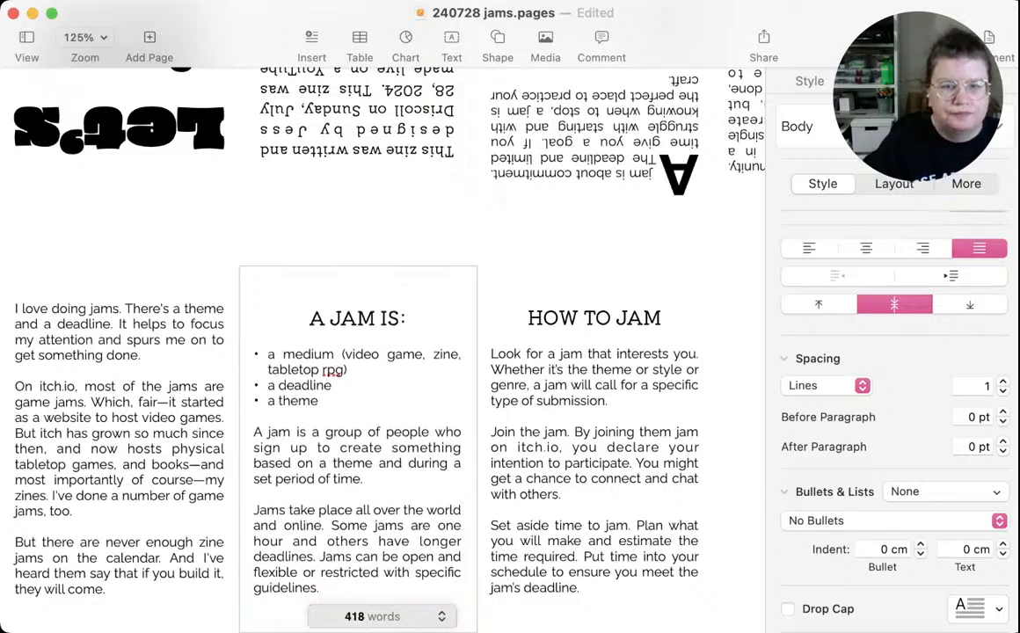
# Paste the "In order to participate" paragraph directly below the bulleted list, and cut the "A jam is a group of people" paragraph
pyautogui.click(319, 401)
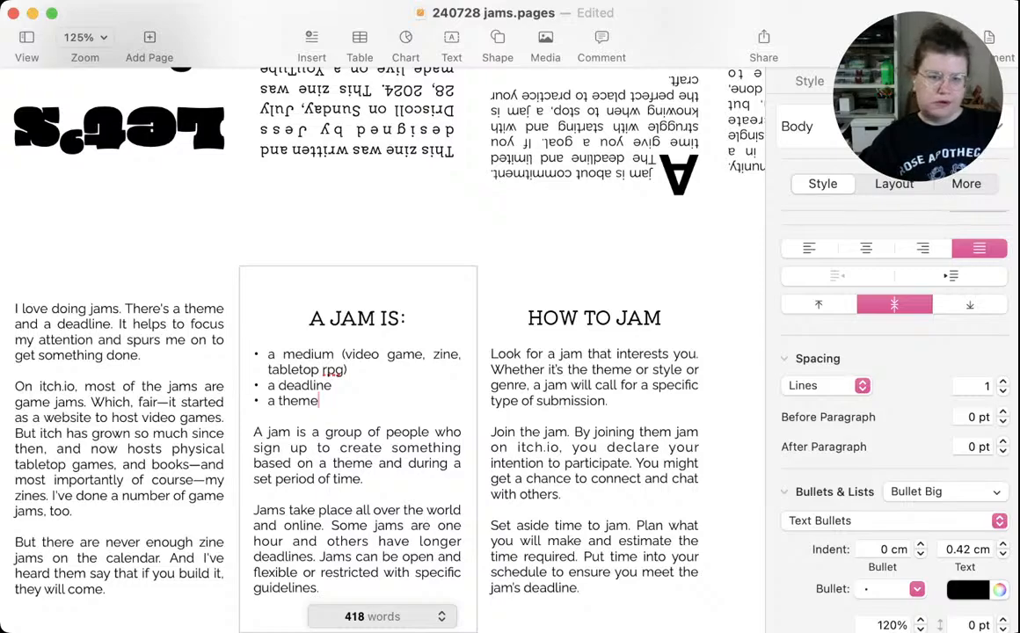
pyautogui.click(255, 431)
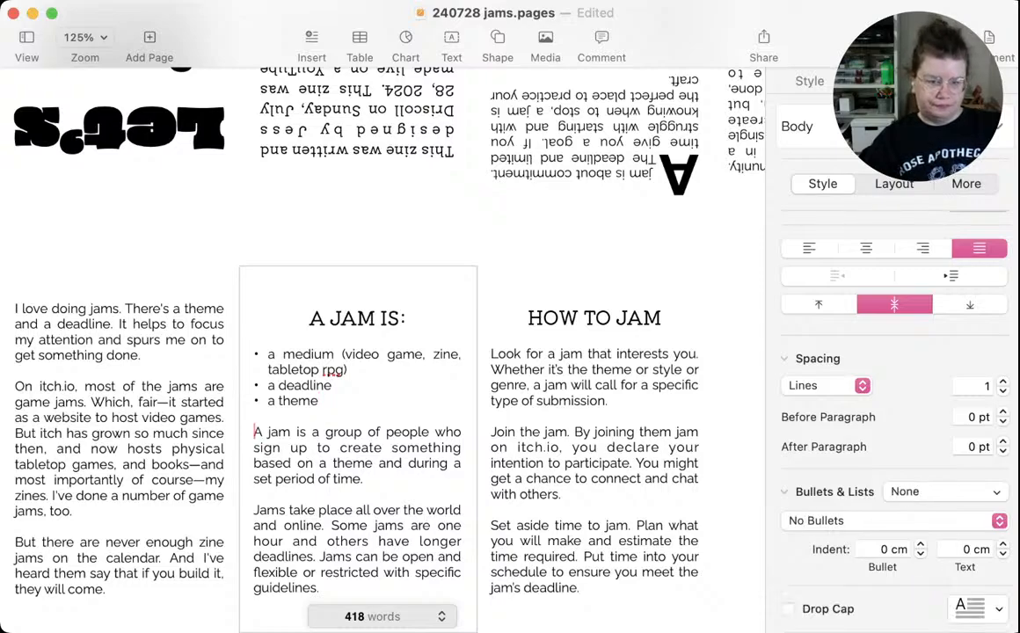
pyautogui.write('In order to participate in a jam hosted on itch.io, you will need to register for an account on the website.')
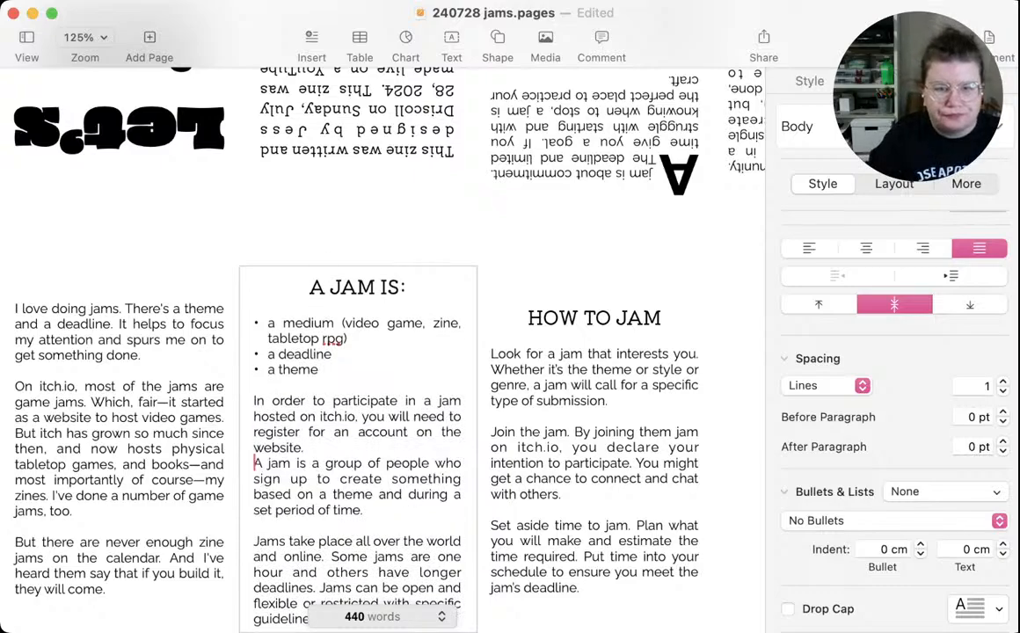
pyautogui.hotkey('shift', 'alt', 'Down')
pyautogui.press('super+c')
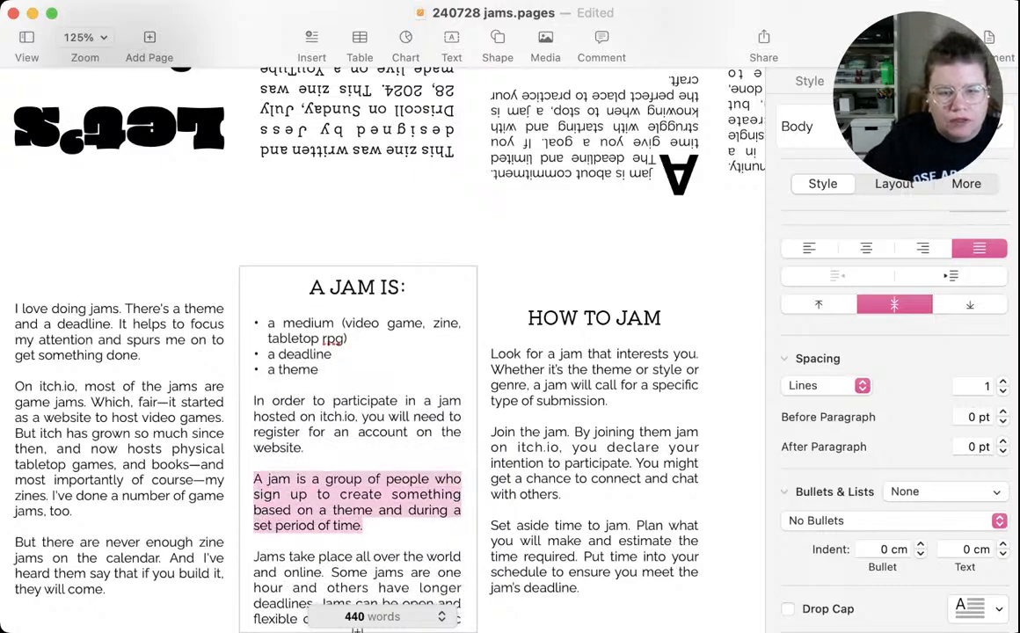
pyautogui.press('BackSpace')
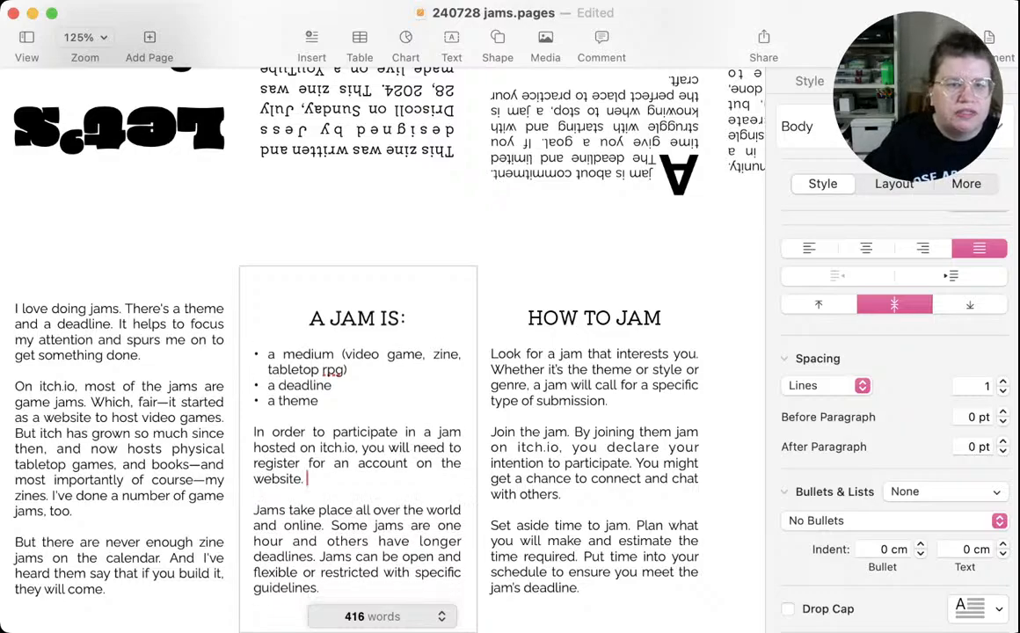
# Delete the sentence "I've done a number of game jams, too." from the "I love doing jams" panel, ending the paragraph at "my zines."
pyautogui.click(143, 356)
pyautogui.click(143, 356)
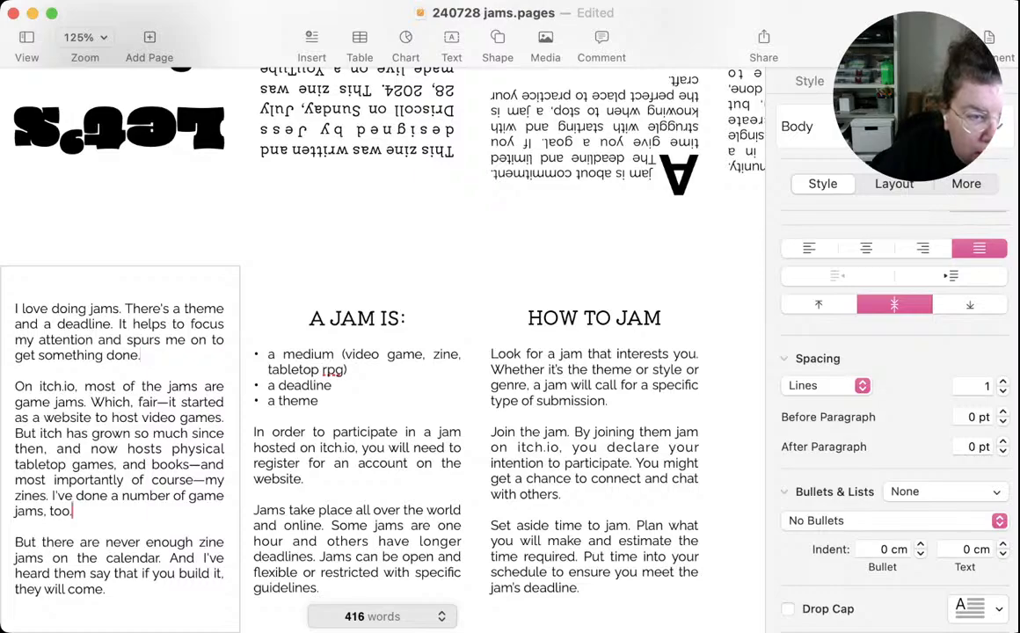
pyautogui.moveTo(73, 511); pyautogui.dragTo(53, 496)
pyautogui.press('BackSpace')
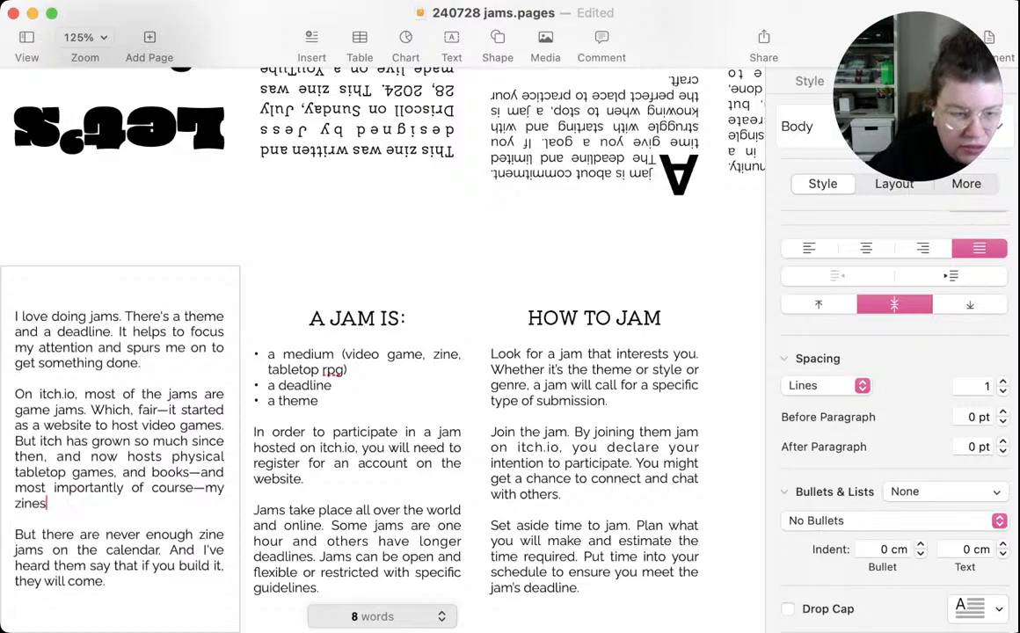
pyautogui.write('.')
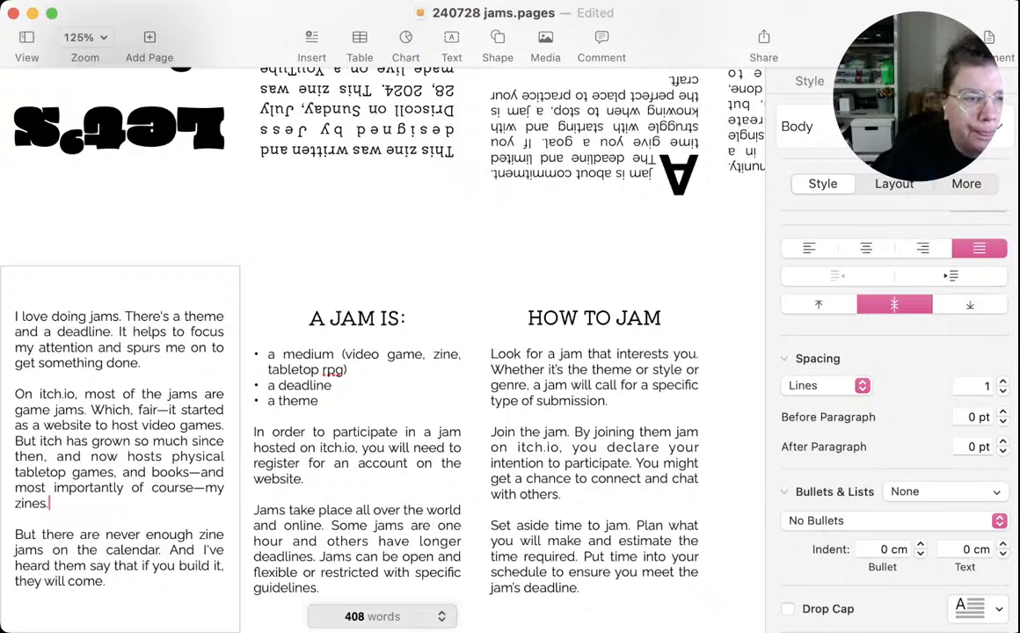
# Paste the "A jam is a group of people" sentence above "I love doing jams" as a separate opening paragraph followed by a blank line
pyautogui.click(141, 364)
pyautogui.hscroll(-1, 142, 363)
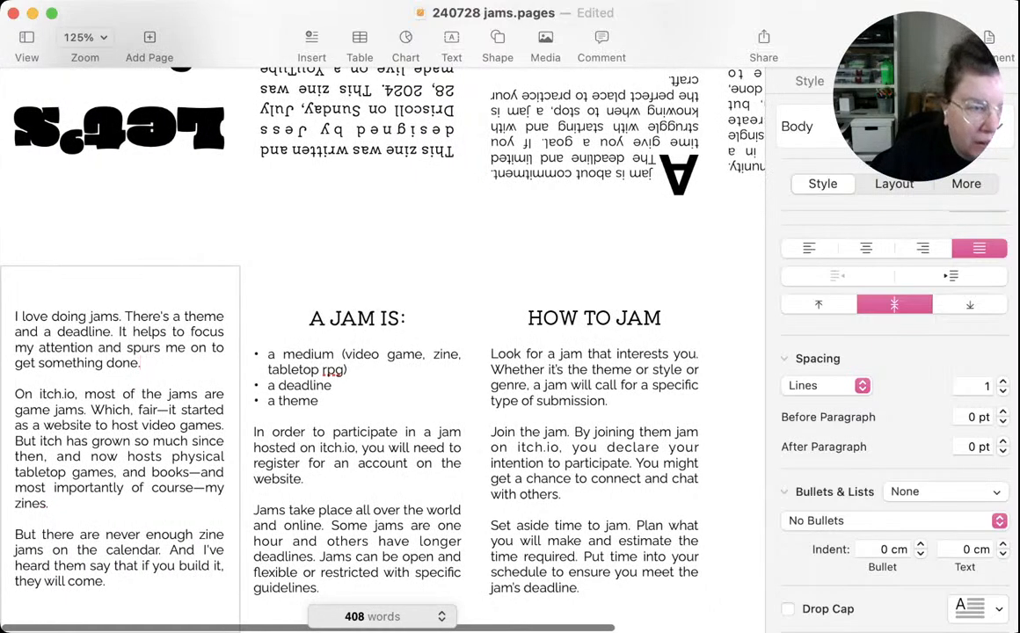
pyautogui.click(16, 317)
pyautogui.press('super+v')
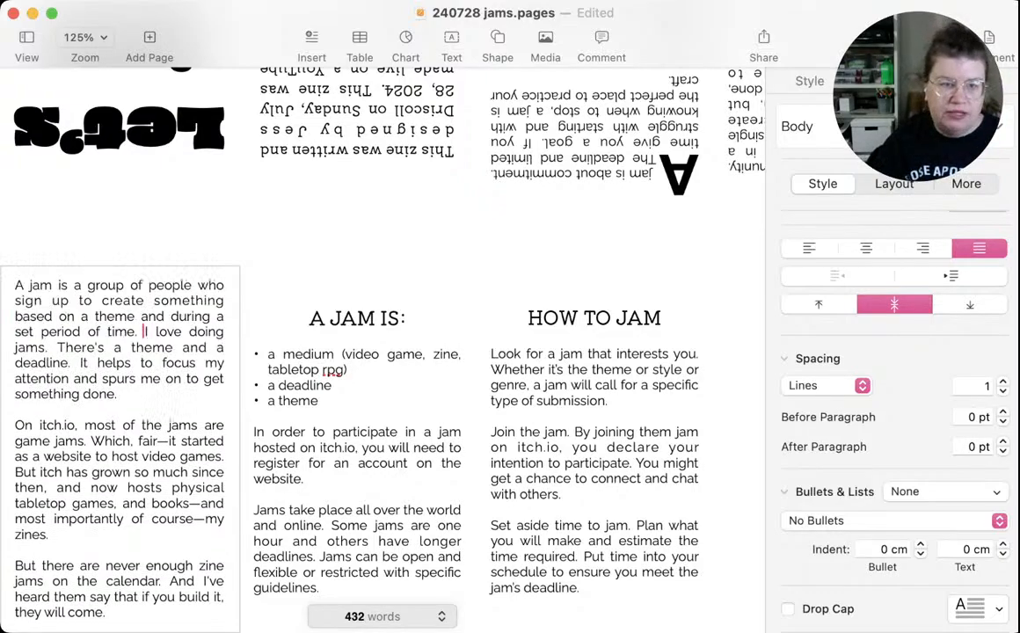
pyautogui.press('Return')
pyautogui.press('Return')
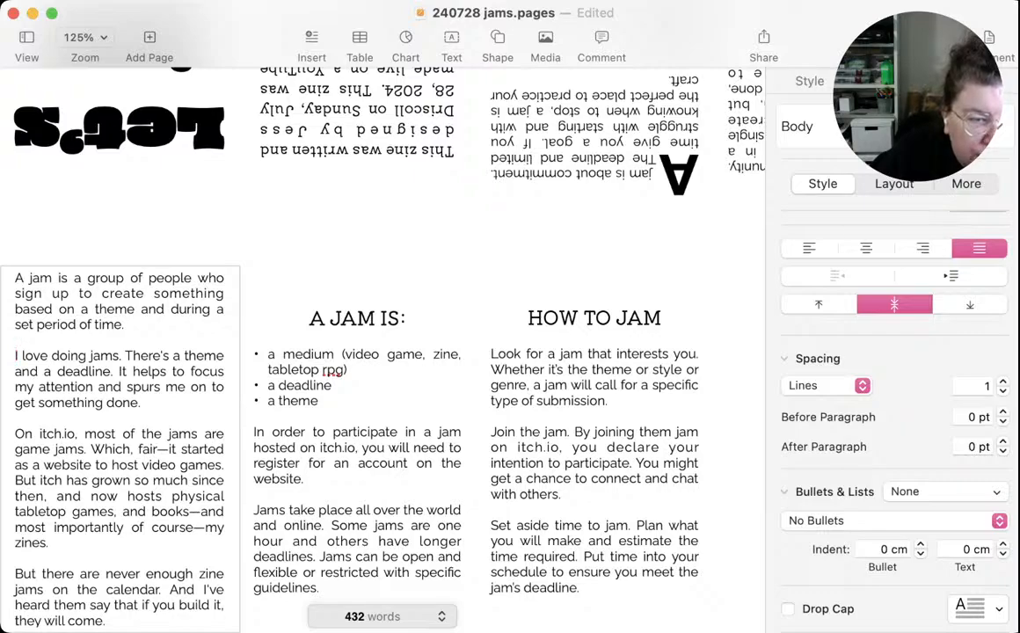
# Replace the sentence ending after "now hosts" in the introduction panel with "zines and physical games as well." and restore the blank line below it
pyautogui.moveTo(171, 497); pyautogui.dragTo(174, 556)
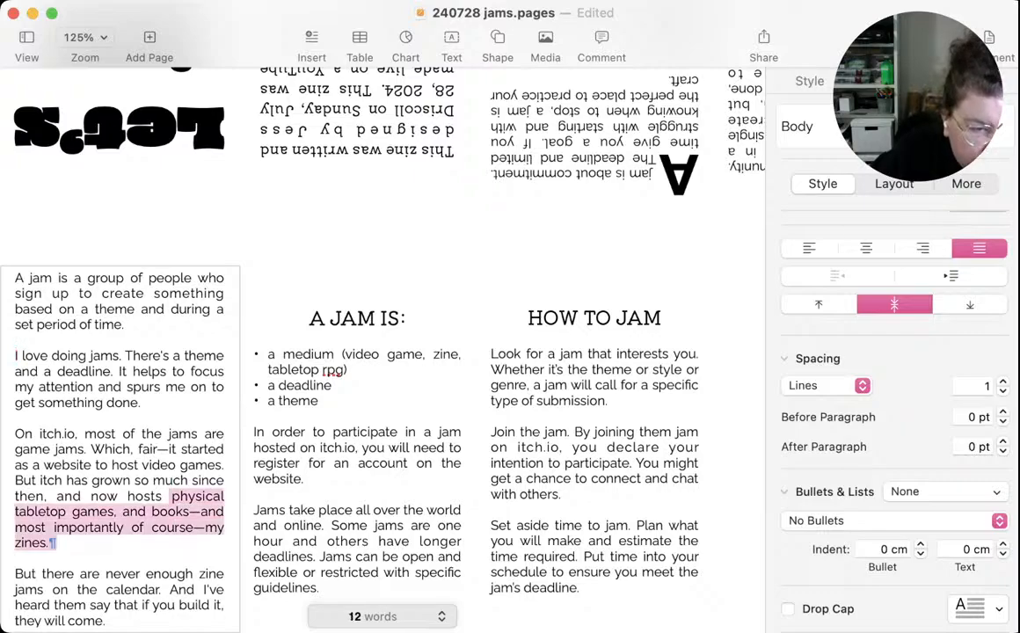
pyautogui.press('BackSpace')
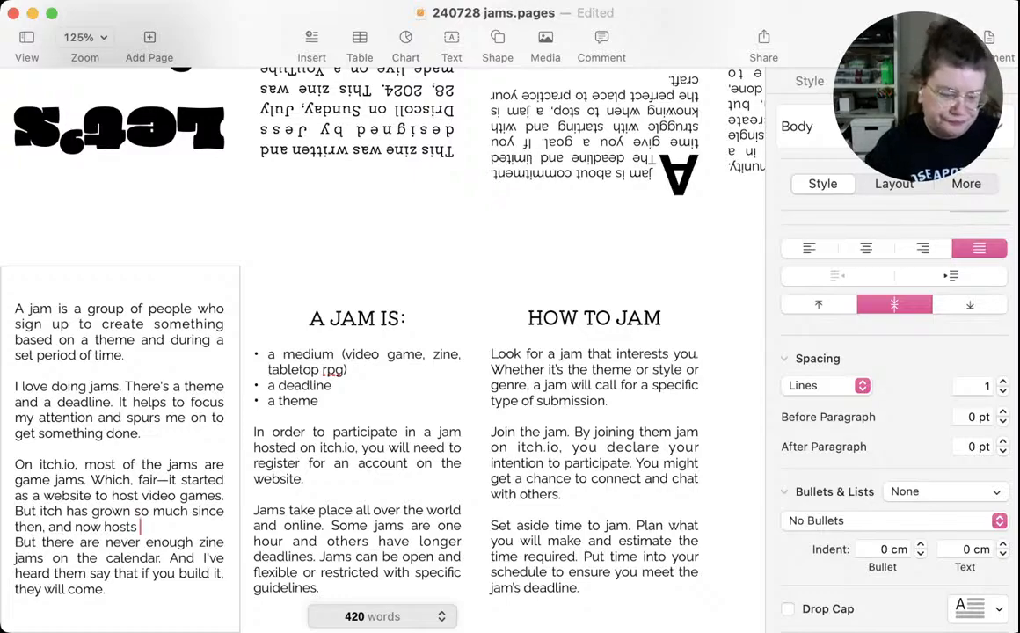
pyautogui.write('zines a')
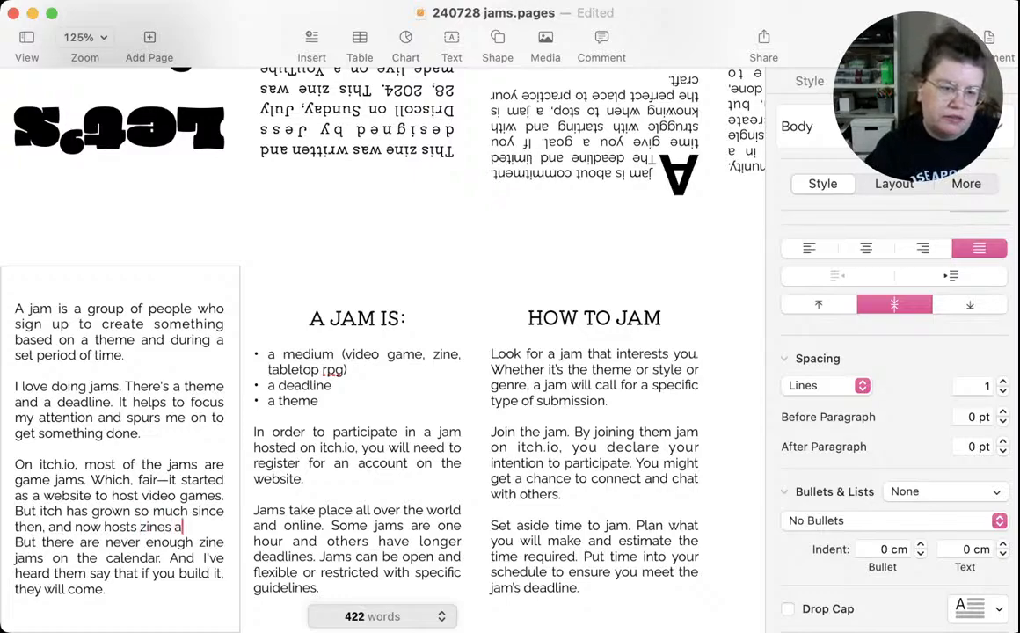
pyautogui.write('nd')
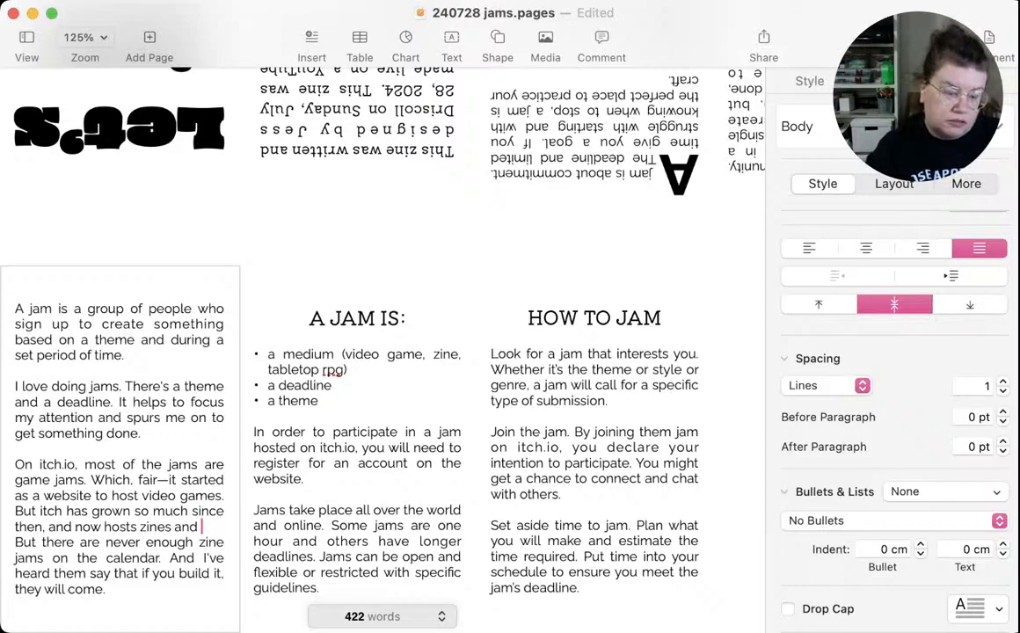
pyautogui.write('ph')
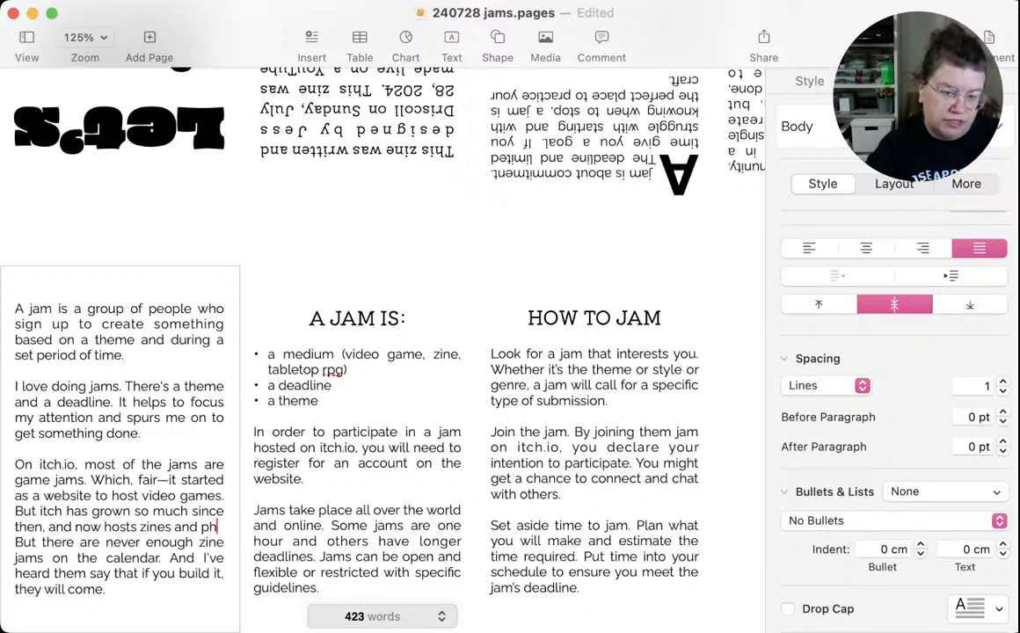
pyautogui.write('ysical g')
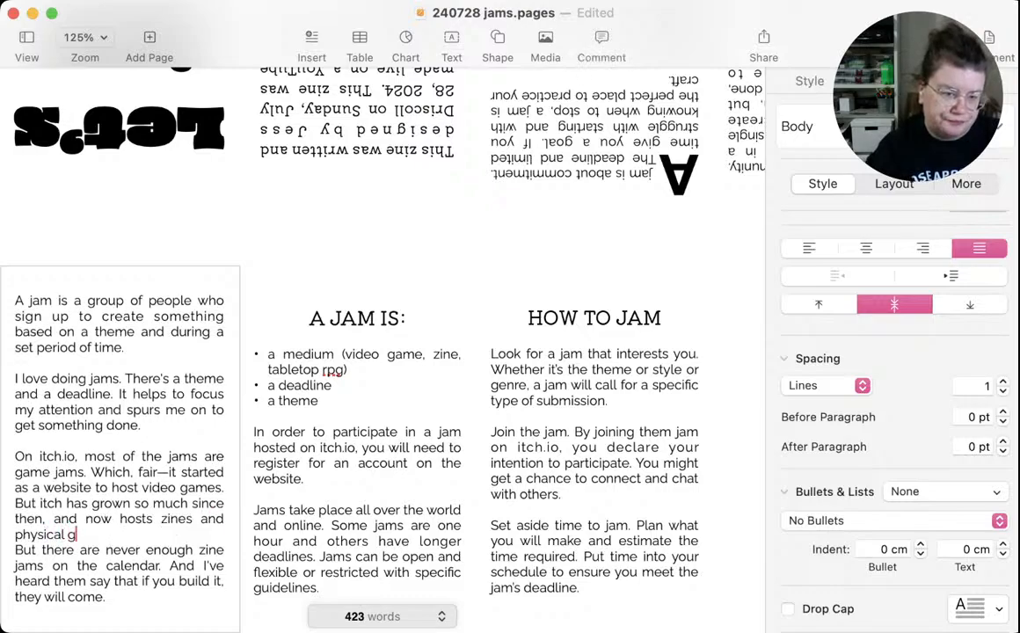
pyautogui.write('ames as well')
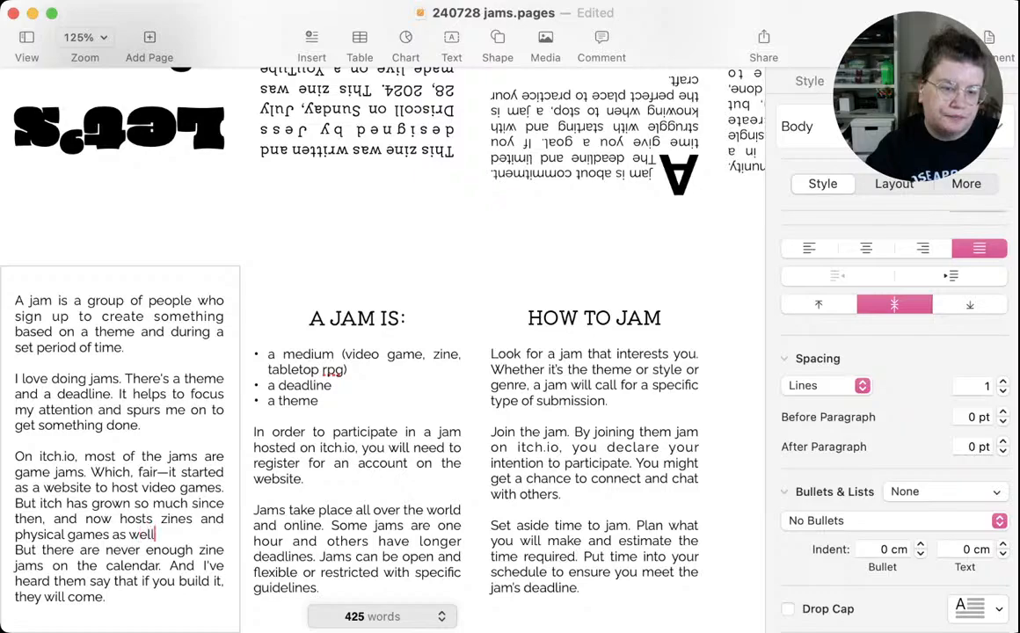
pyautogui.write('.')
pyautogui.press('Return')
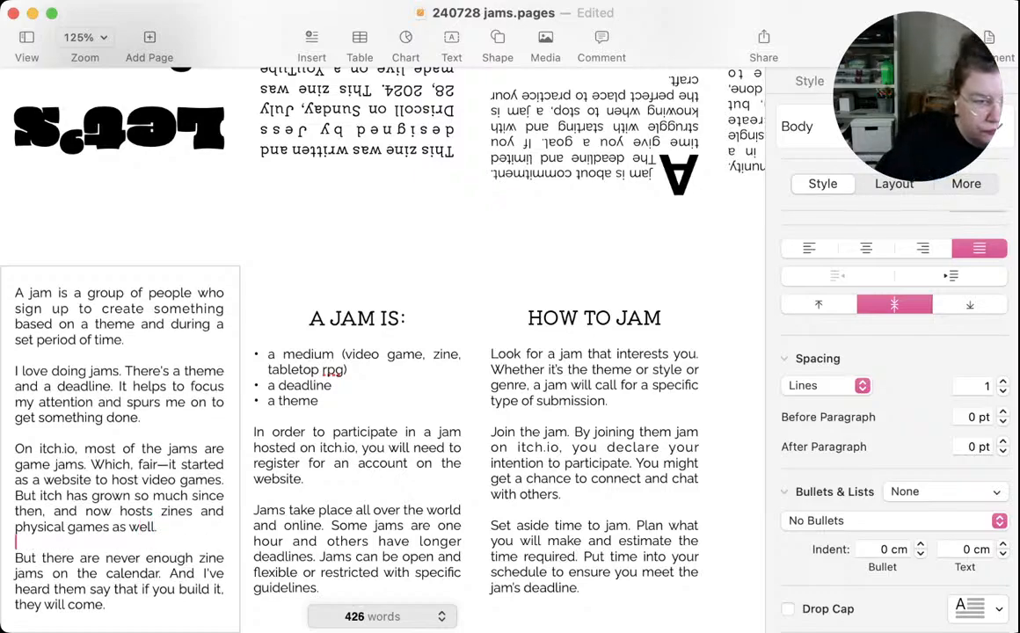
# Change "itch" to "itch.io" in the sentence starting "But itch has grown" in the introduction panel
pyautogui.click(62, 496)
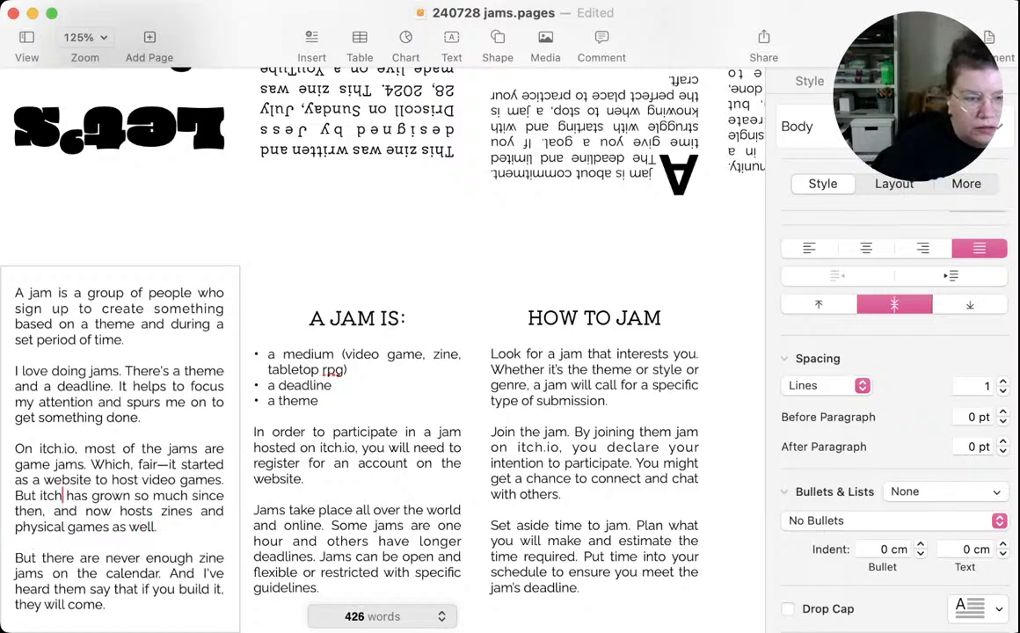
pyautogui.write('.io')
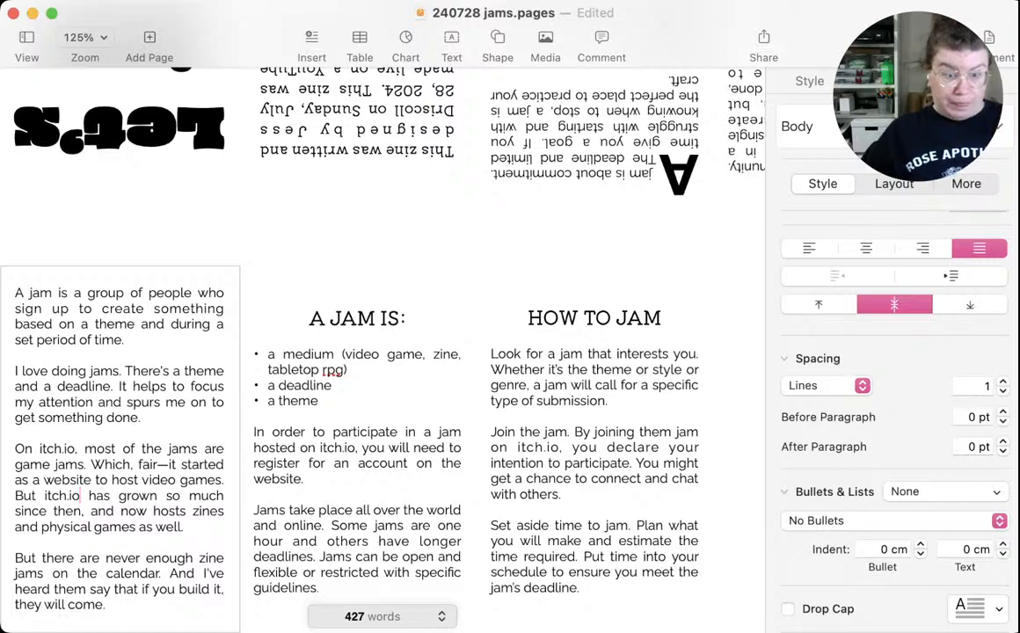
pyautogui.click(142, 589)
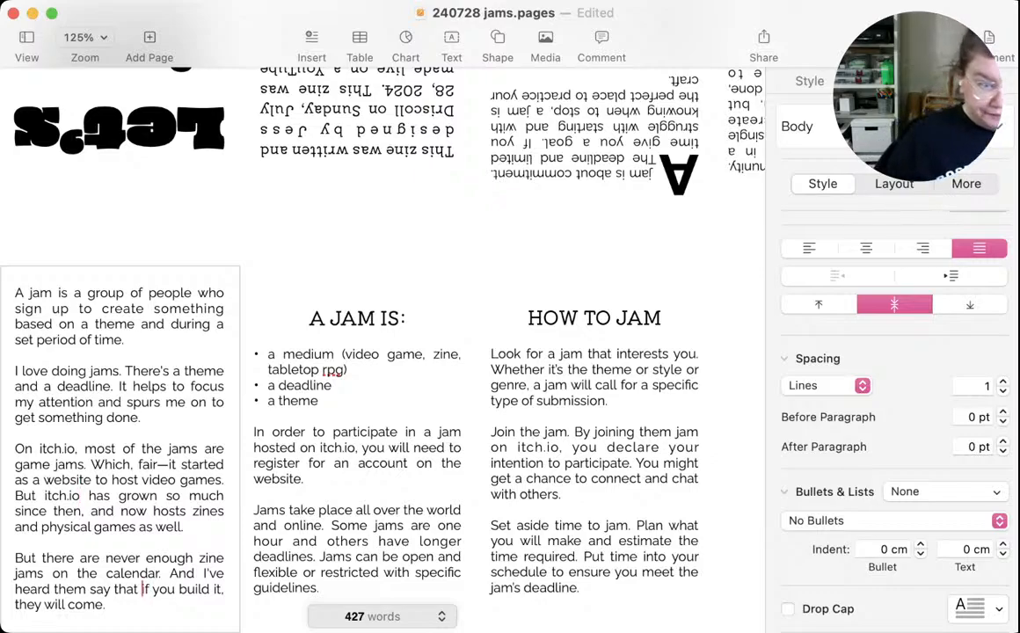
pyautogui.click(107, 605)
pyautogui.scroll(2, 383, 350)
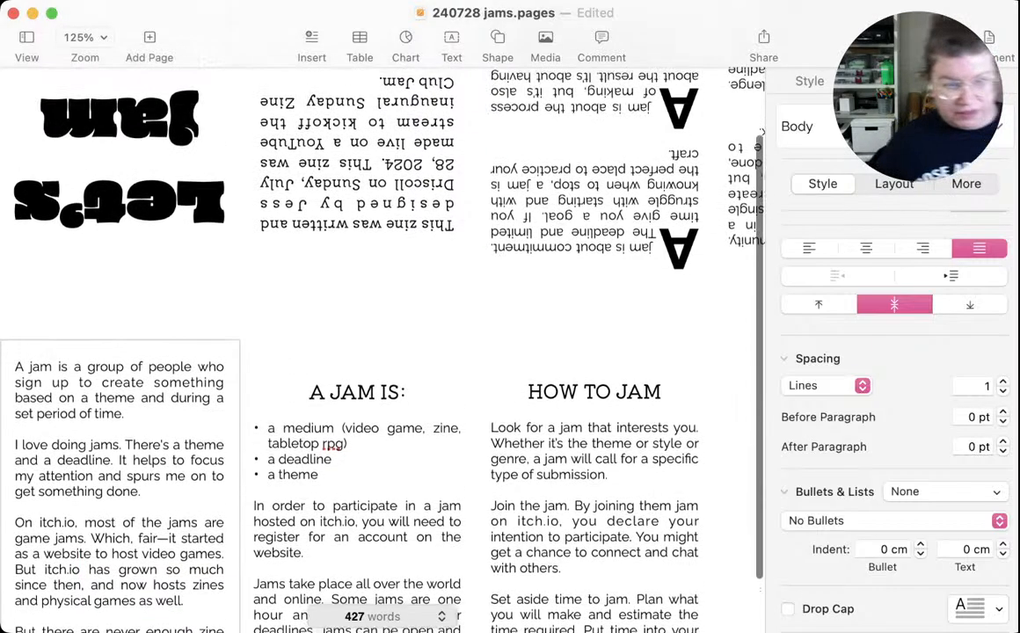
pyautogui.scroll(-3, 383, 350)
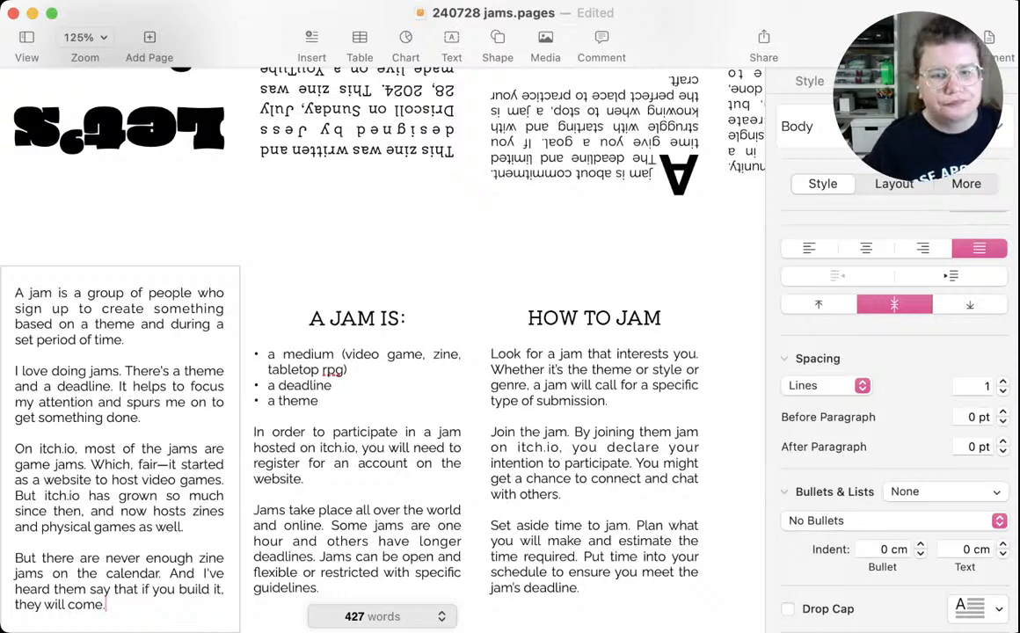
# Select the empty text box beside the HOW TO JAM panel and save the document
pyautogui.hscroll(5, 382, 351)
pyautogui.click(646, 440)
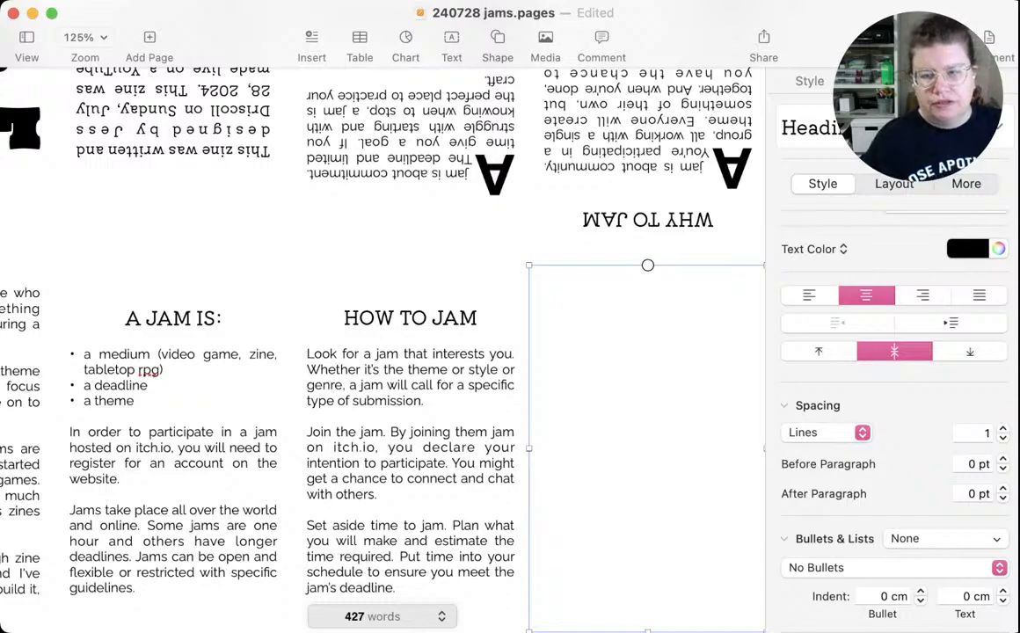
pyautogui.press('super+Tab')
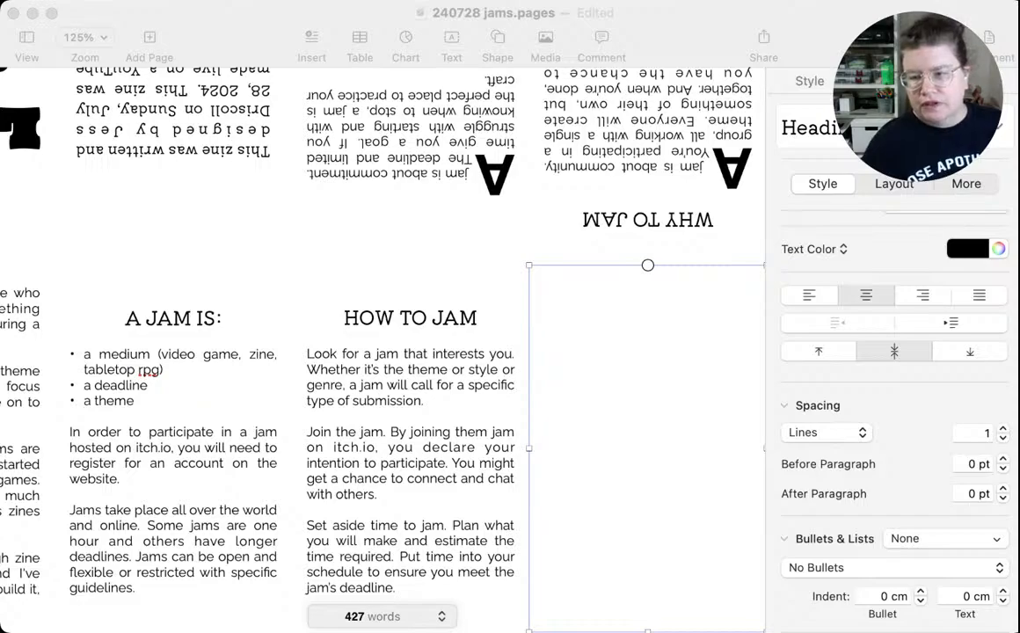
pyautogui.press('super+Tab')
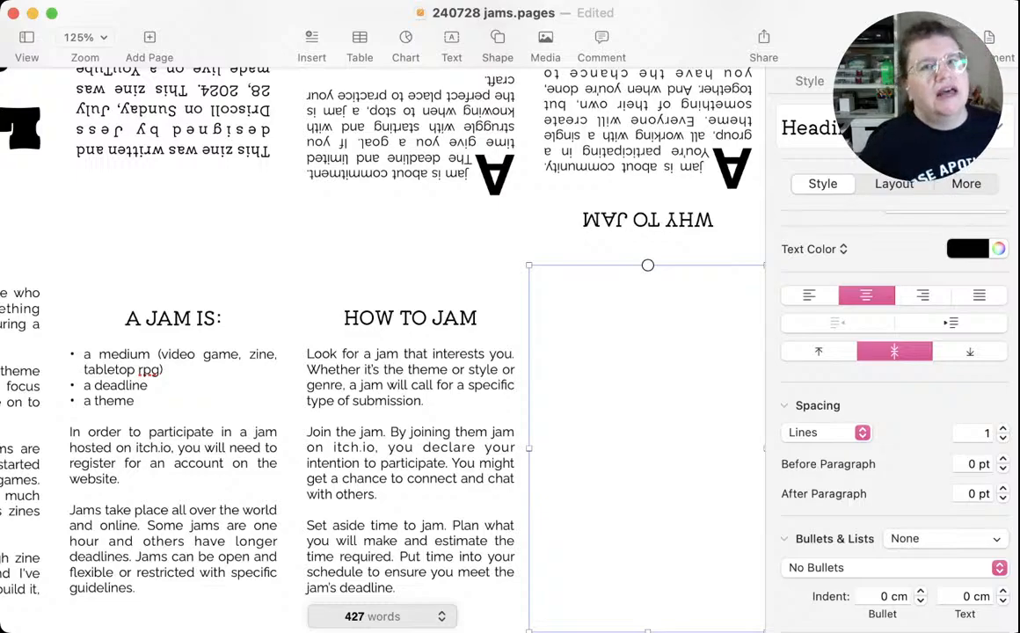
pyautogui.press('super+s')
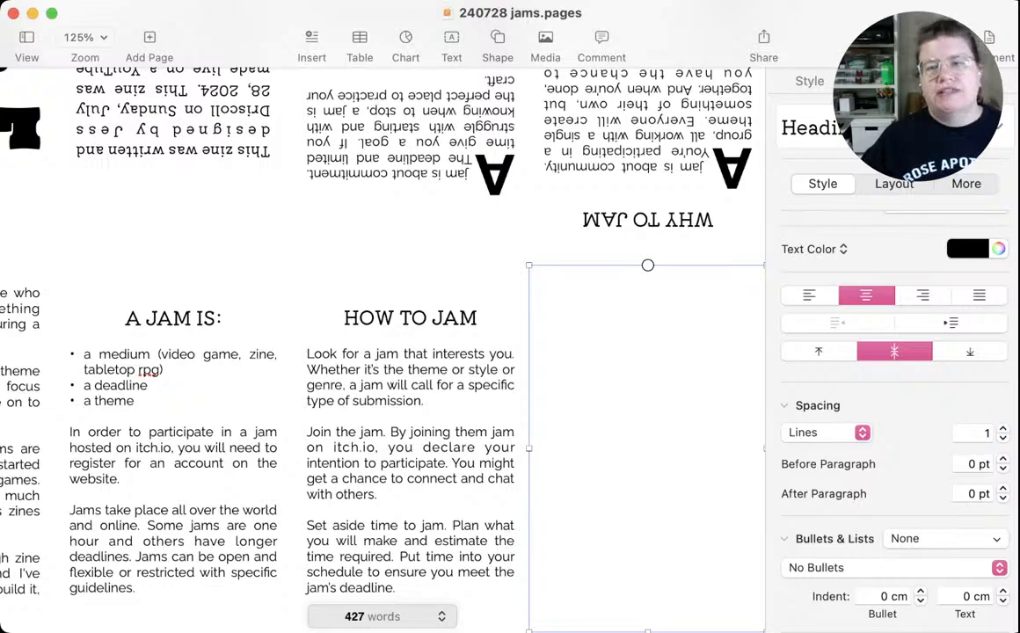
# Enter the heading "TIPS FOR JAMMING" in the empty panel beside HOW TO JAM and start a body line below it
pyautogui.click(648, 447)
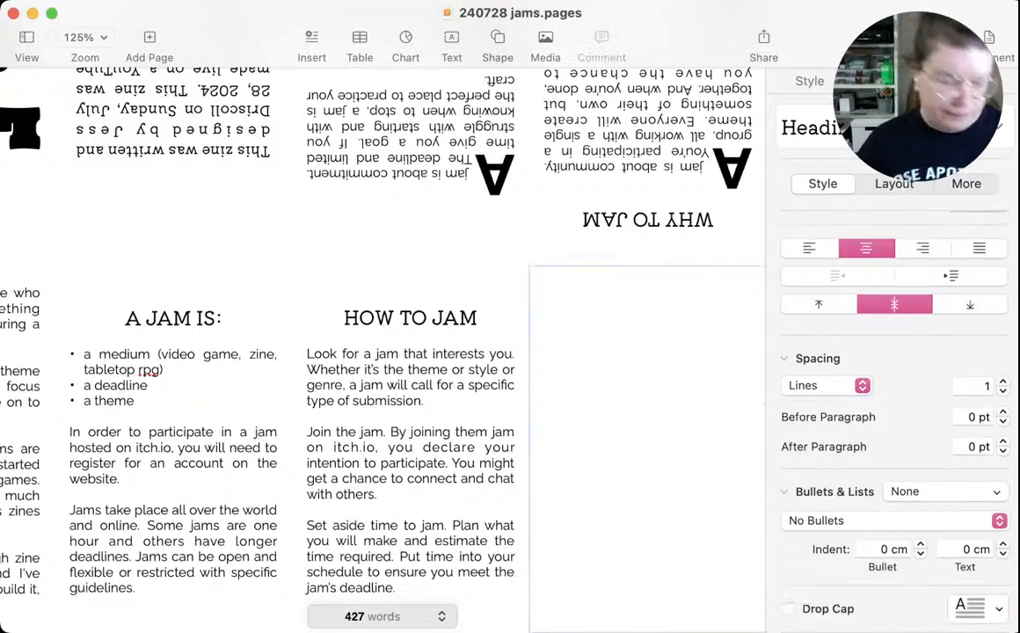
pyautogui.write('TIPS ')
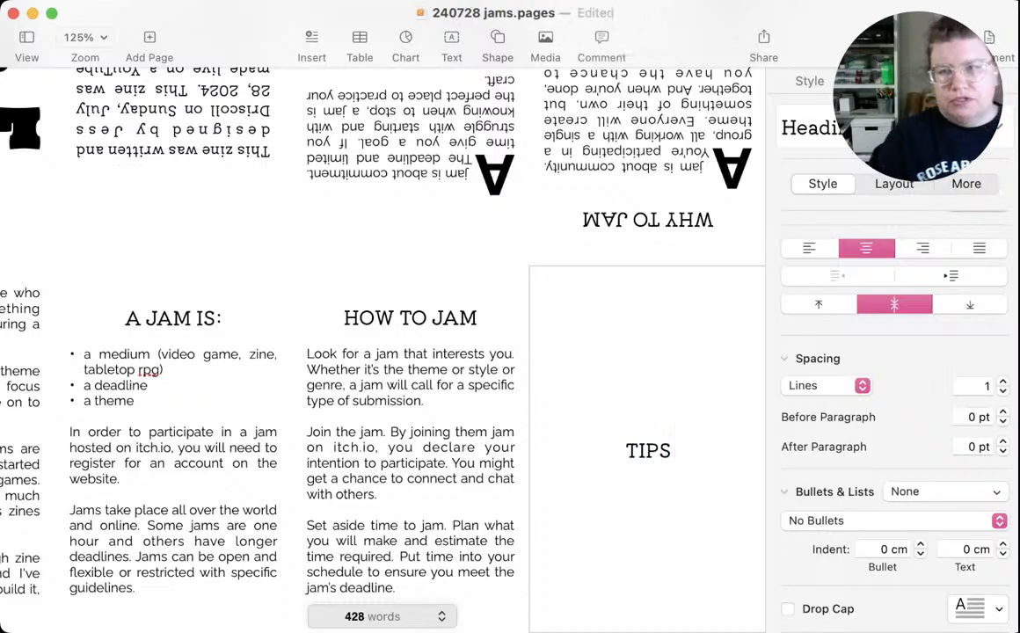
pyautogui.write('FOR ')
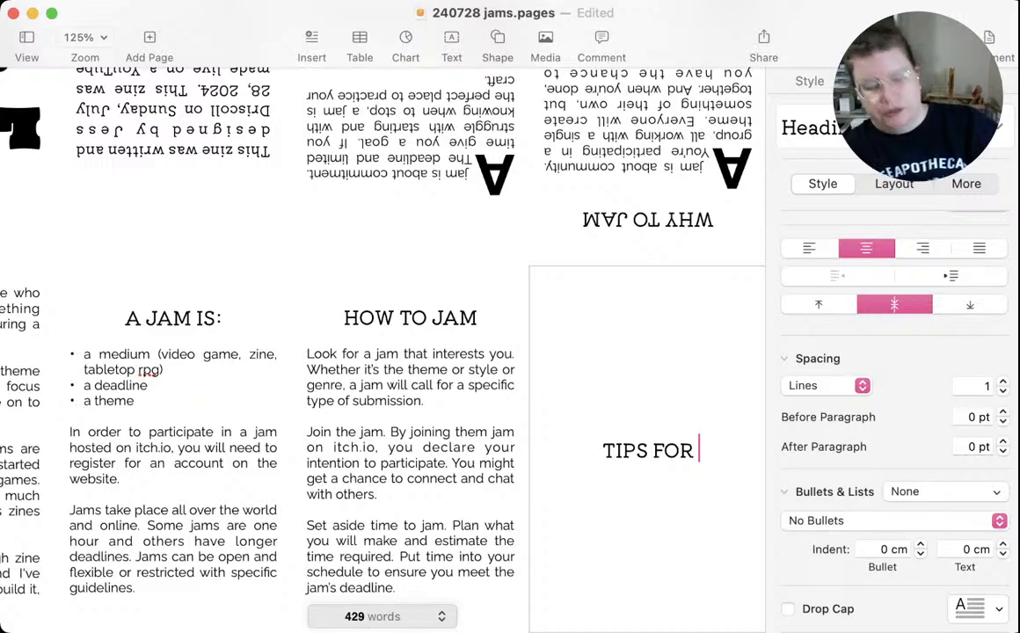
pyautogui.write('JAMMING')
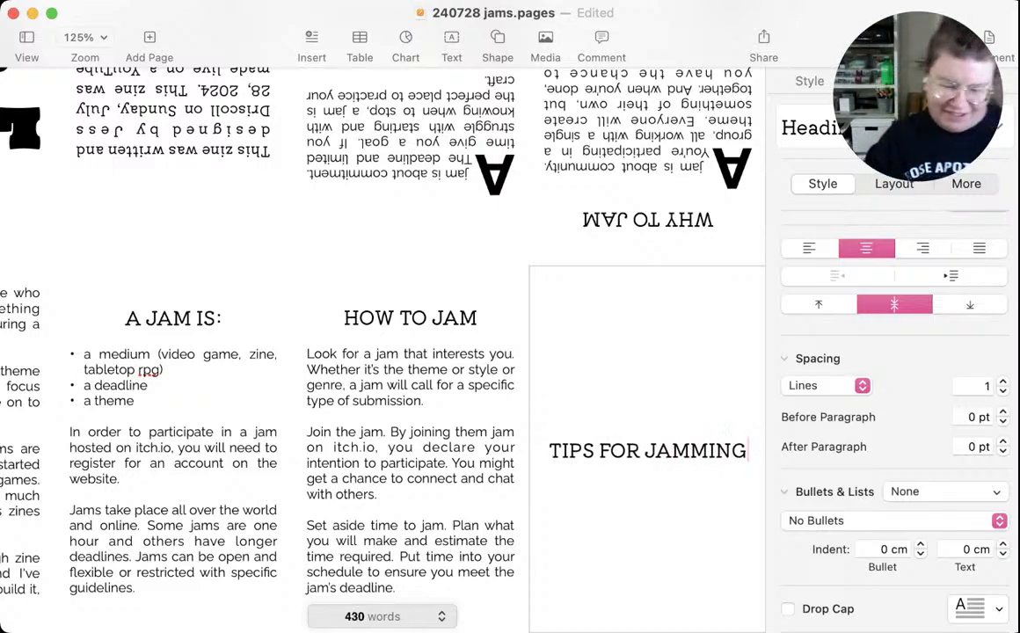
pyautogui.press('Return')
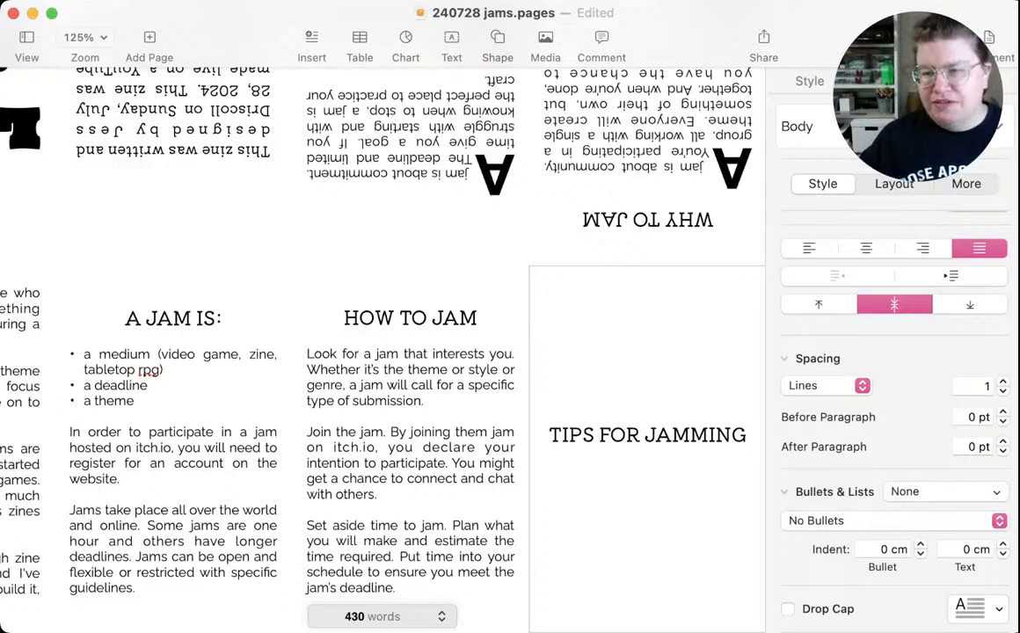
# Start a bulleted list under TIPS FOR JAMMING with the item "make the technical decisions first."
pyautogui.write('*')
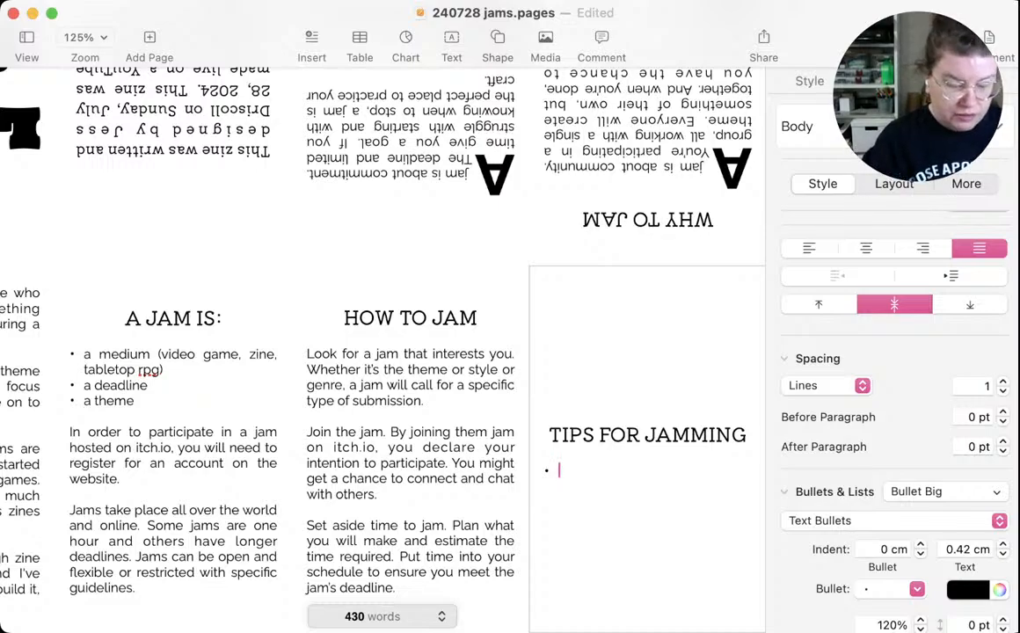
pyautogui.write('make the ')
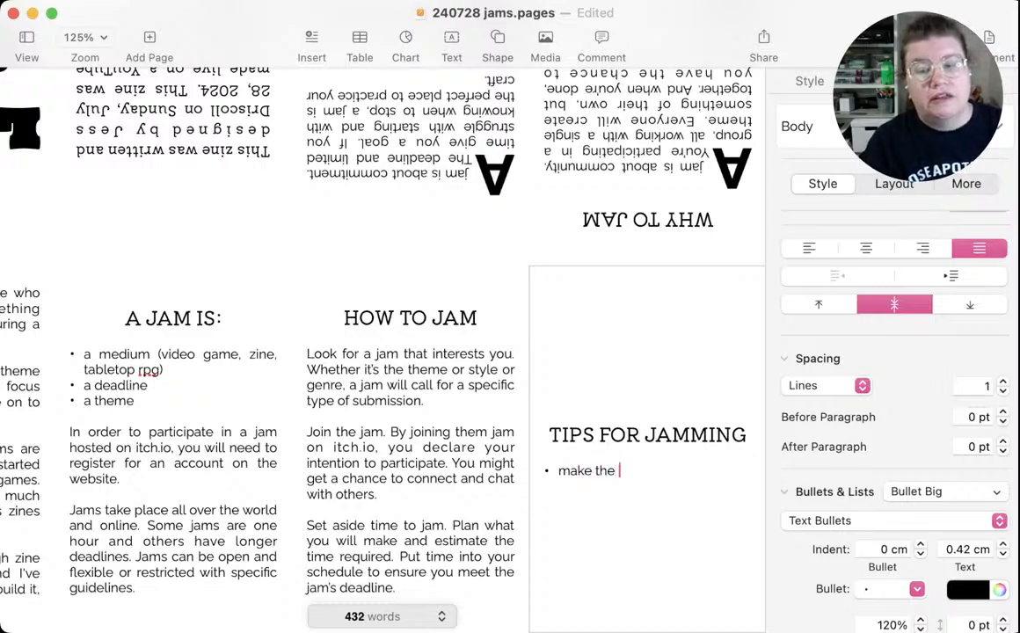
pyautogui.write('tec')
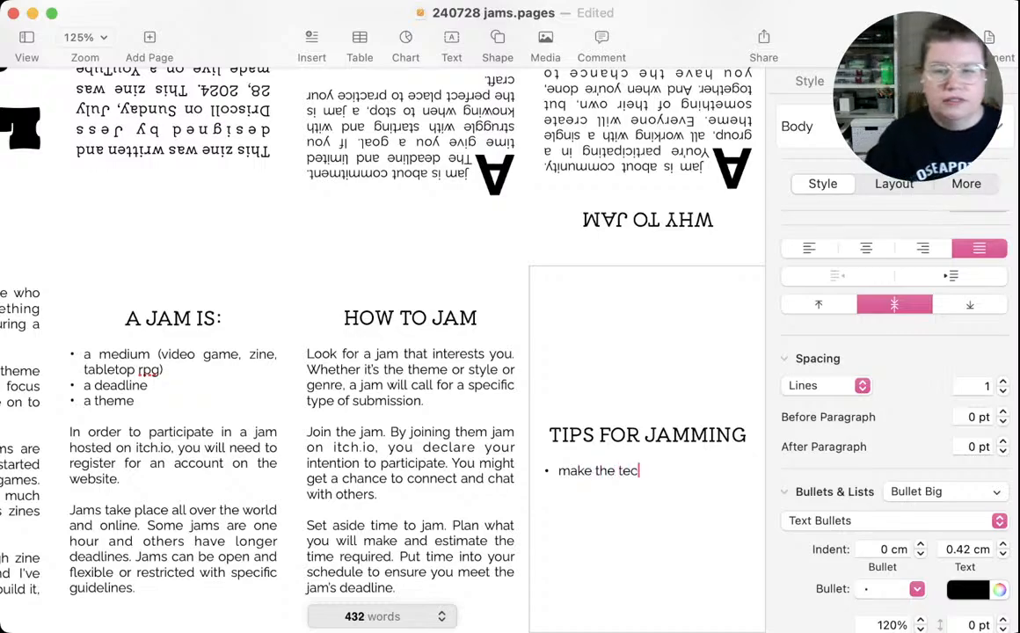
pyautogui.write('hnical decis')
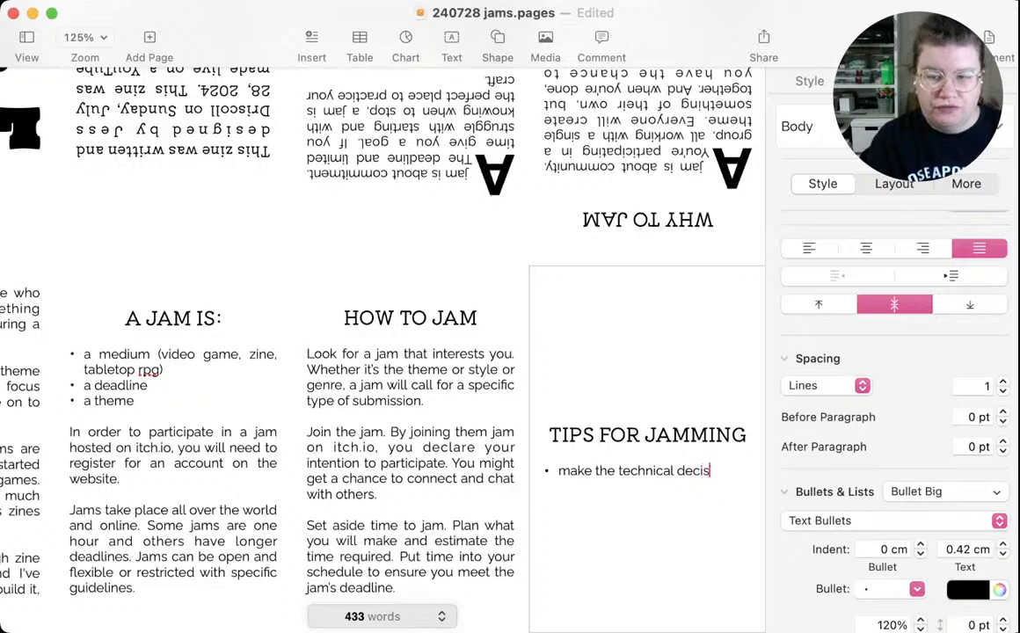
pyautogui.write('ions first. ')
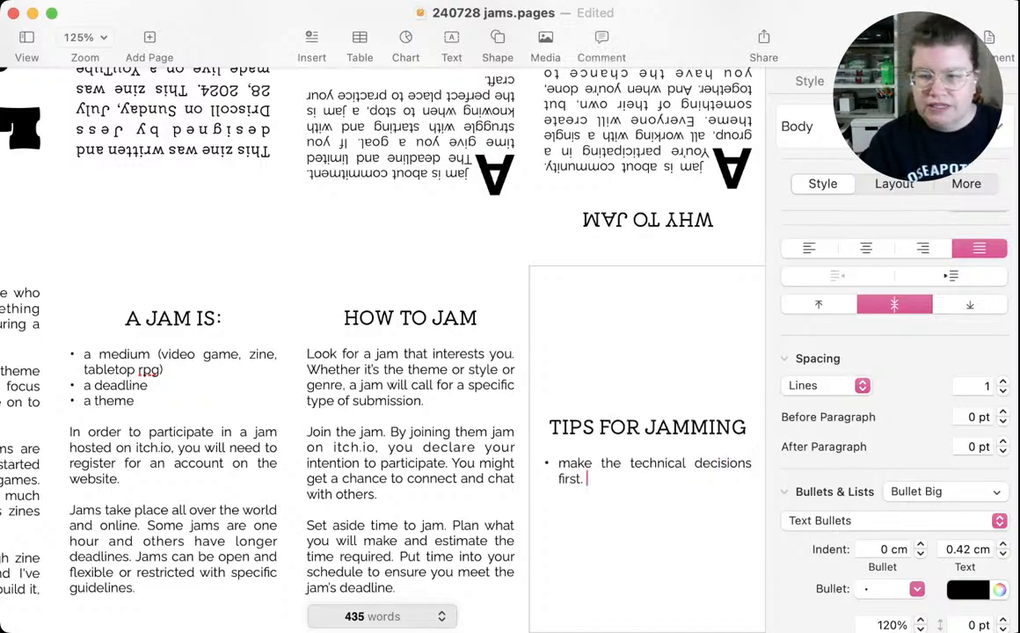
pyautogui.write('Decide ')
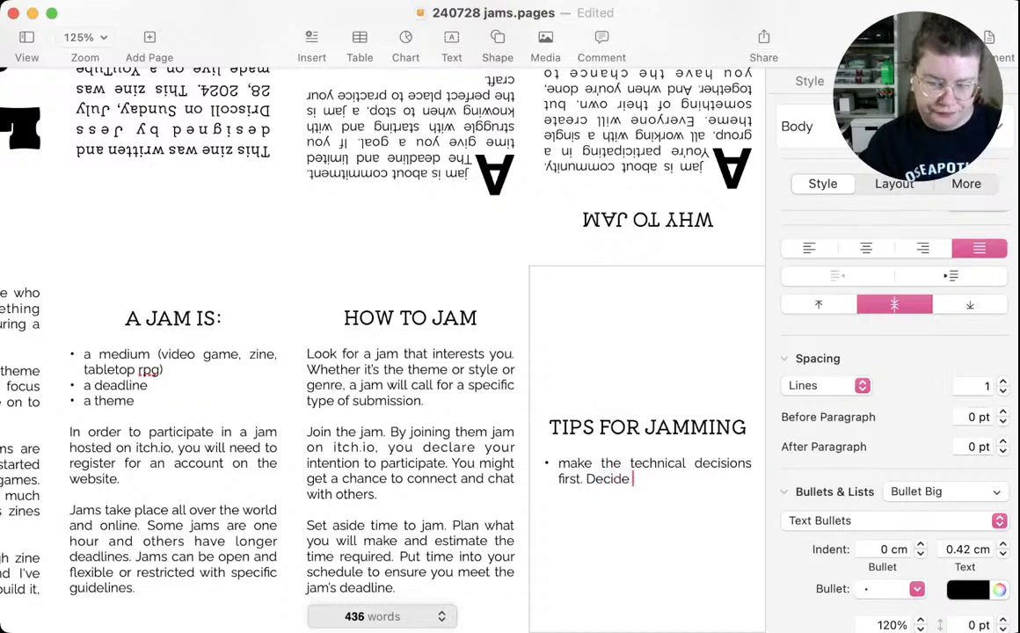
pyautogui.write('you')
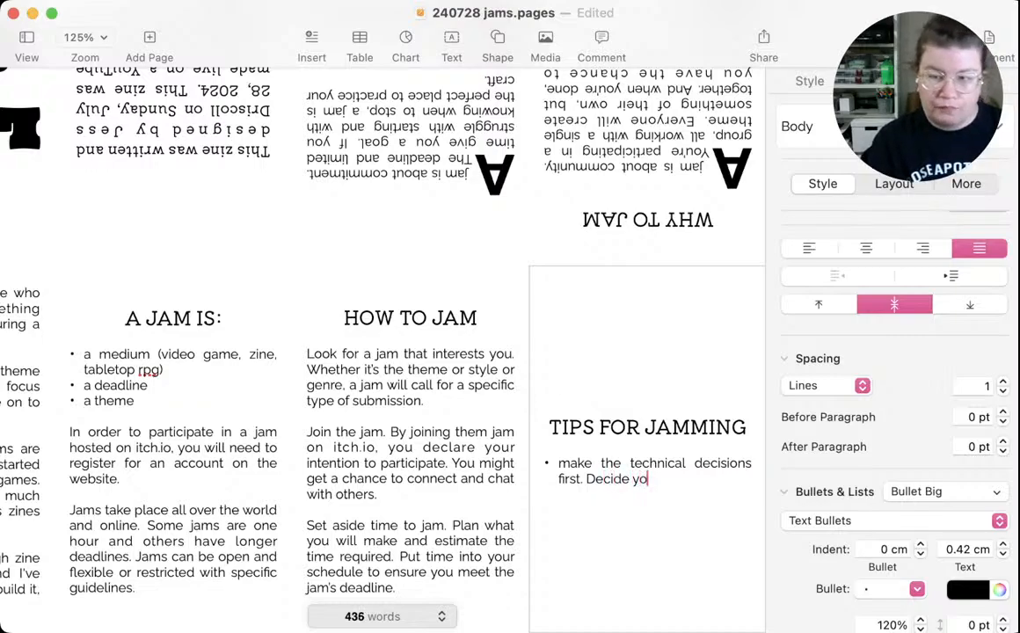
# Continue the first TIPS FOR JAMMING bullet with "Decide on your format, structure, page number, word count before you start. This will"
pyautogui.press('BackSpace')
pyautogui.press('BackSpace')
pyautogui.press('BackSpace')
pyautogui.write('one')
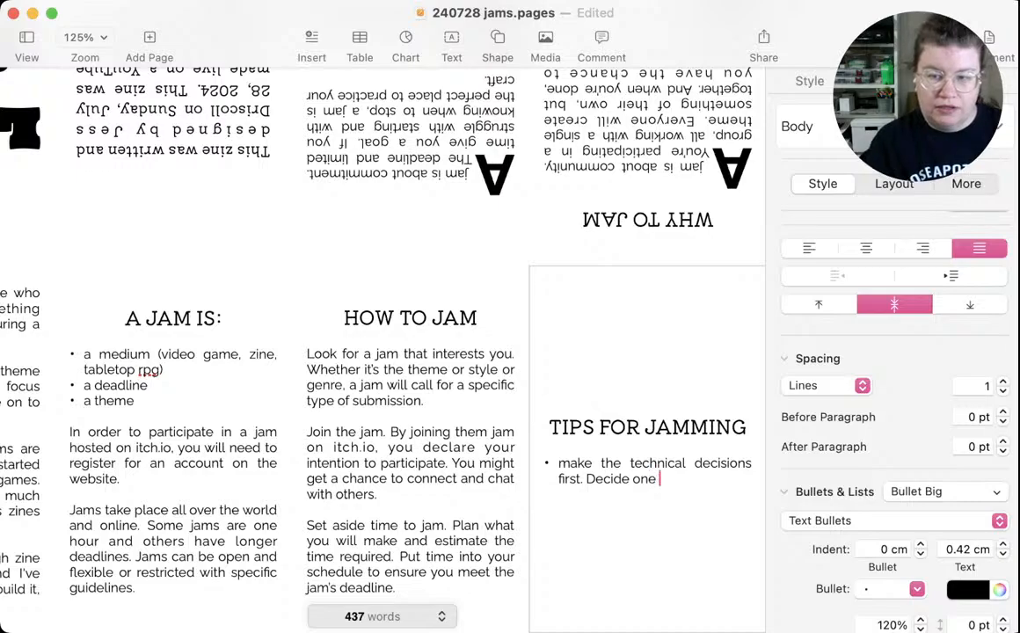
pyautogui.press('BackSpace')
pyautogui.write('your ')
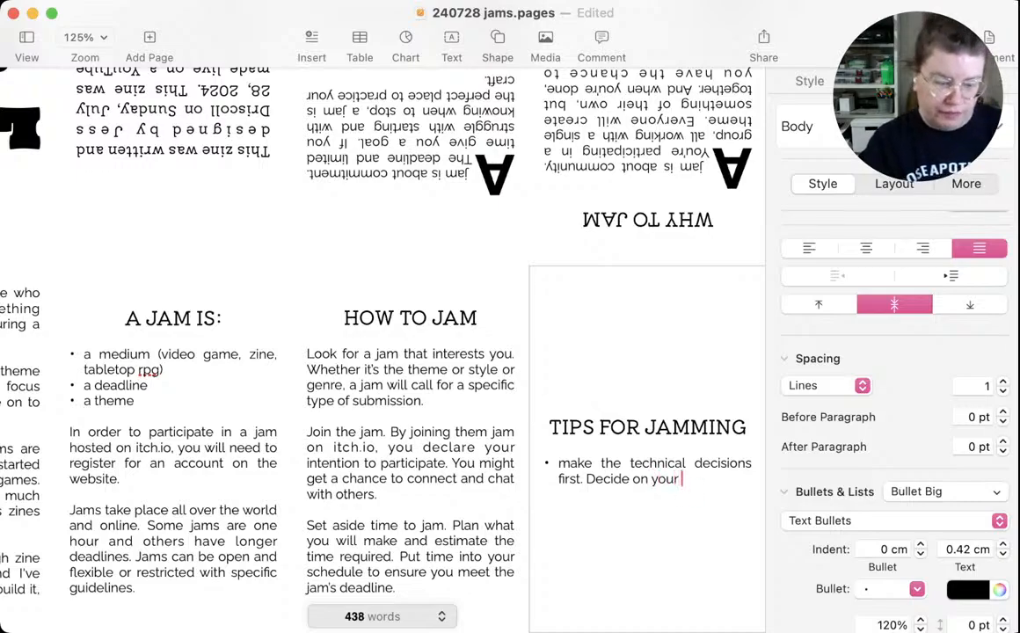
pyautogui.write('format, s')
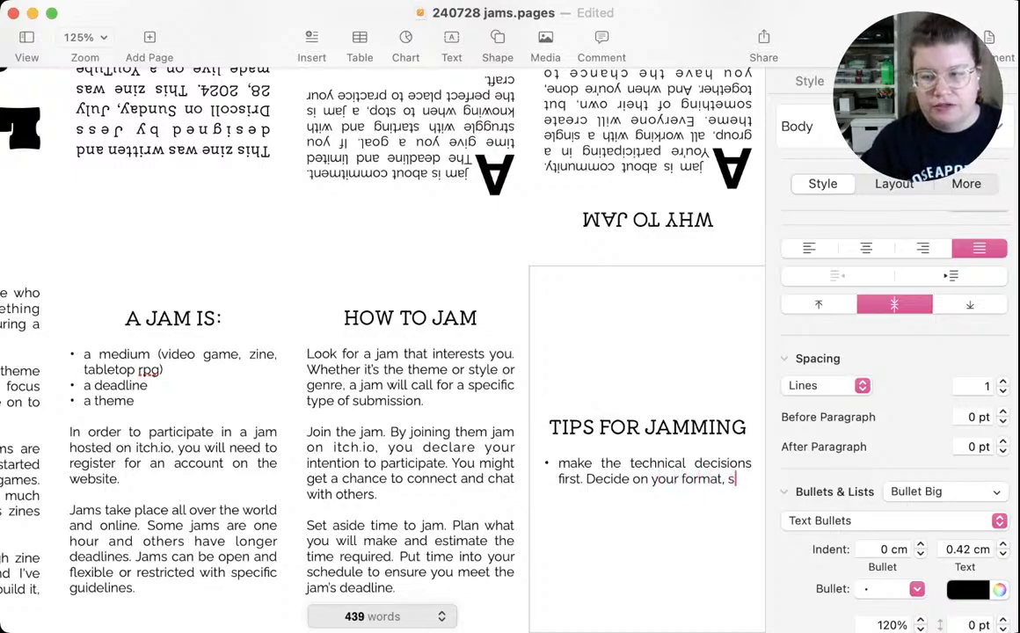
pyautogui.write('tructure, ')
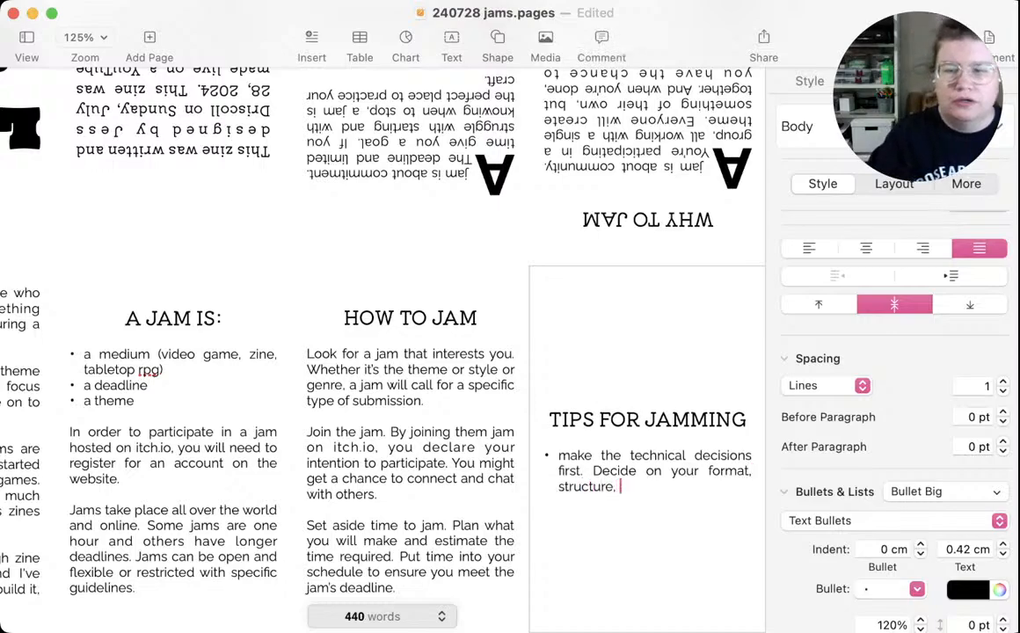
pyautogui.write('page nu')
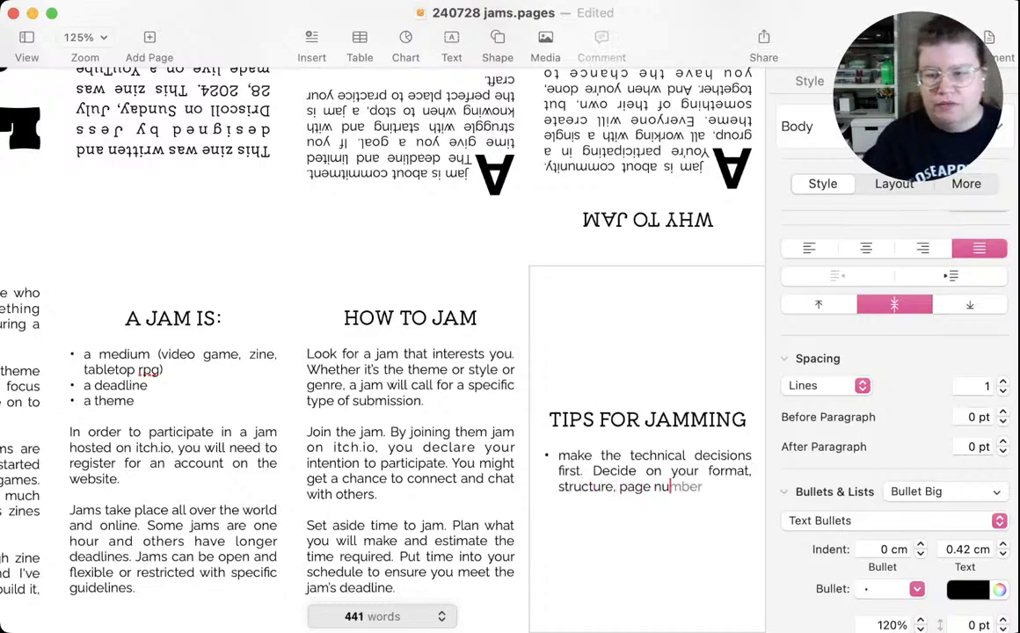
pyautogui.write('mber, wo')
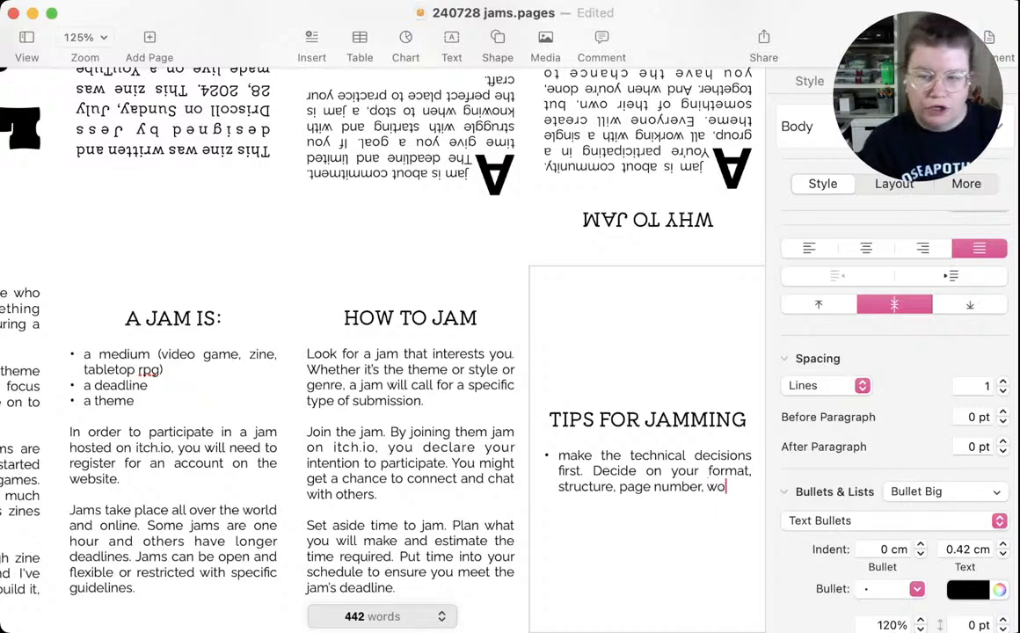
pyautogui.write('rd count b')
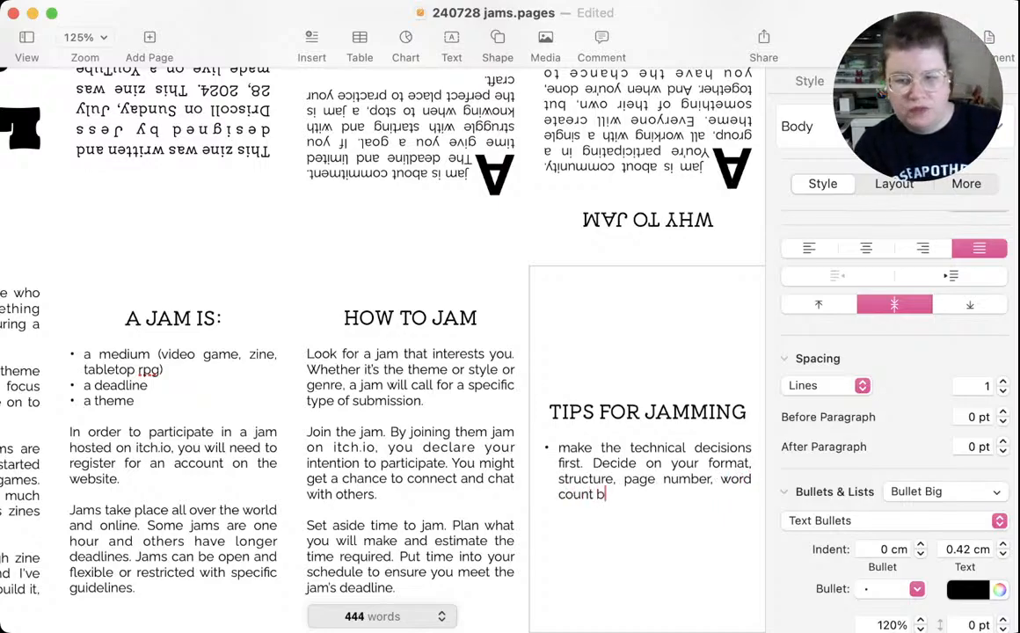
pyautogui.write('efore you st')
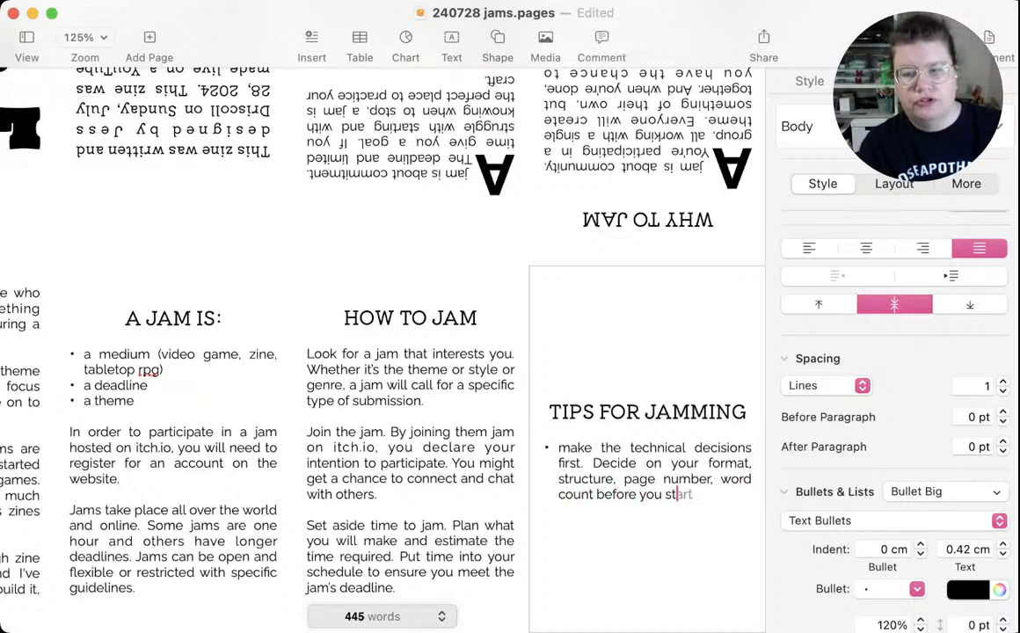
pyautogui.write('art. This i')
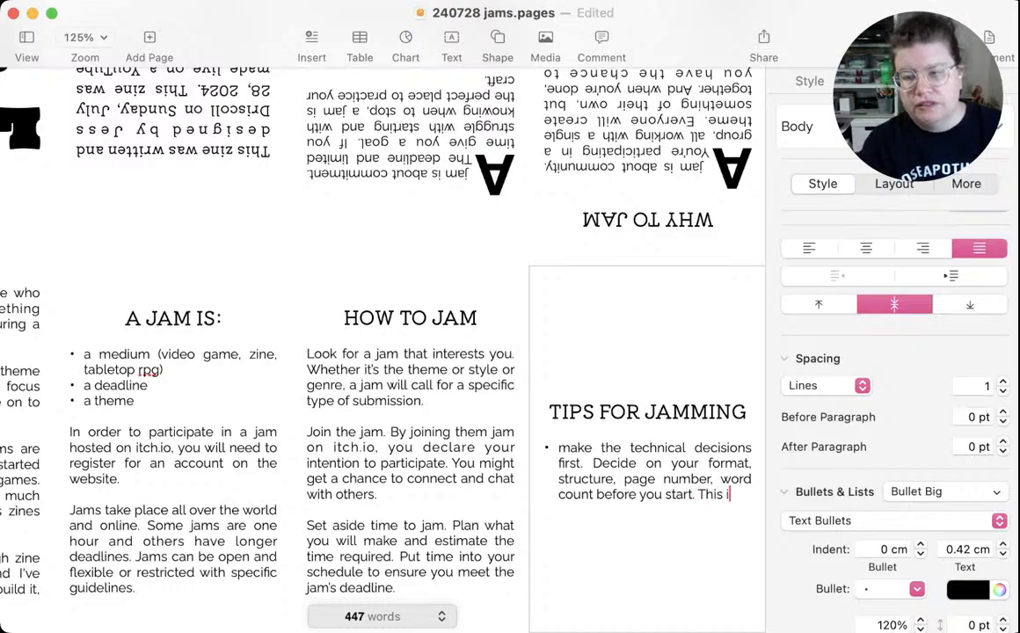
pyautogui.press('BackSpace')
pyautogui.write('will')
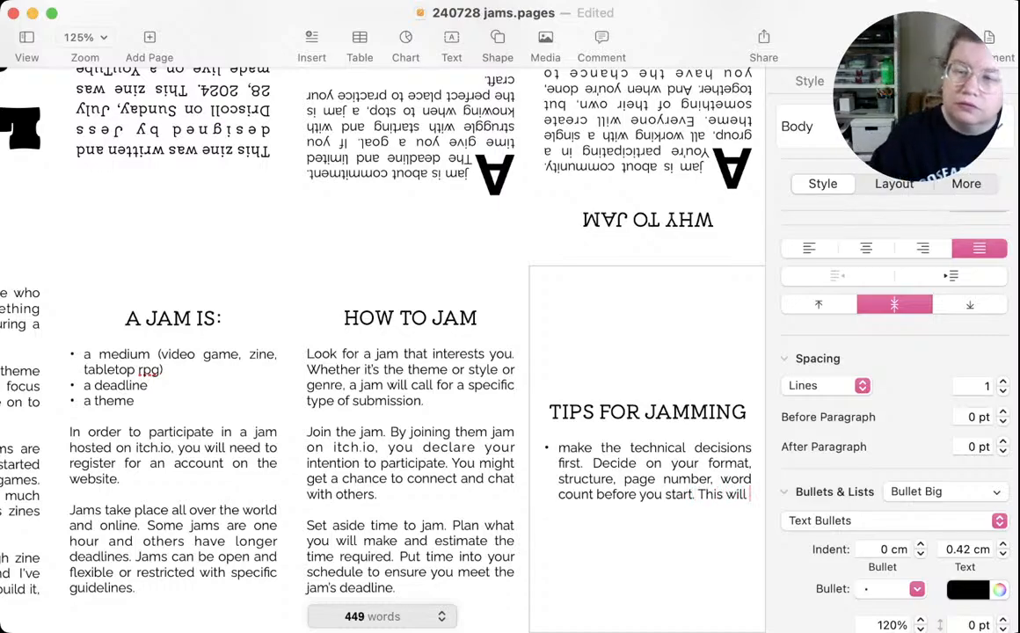
pyautogui.write(' help')
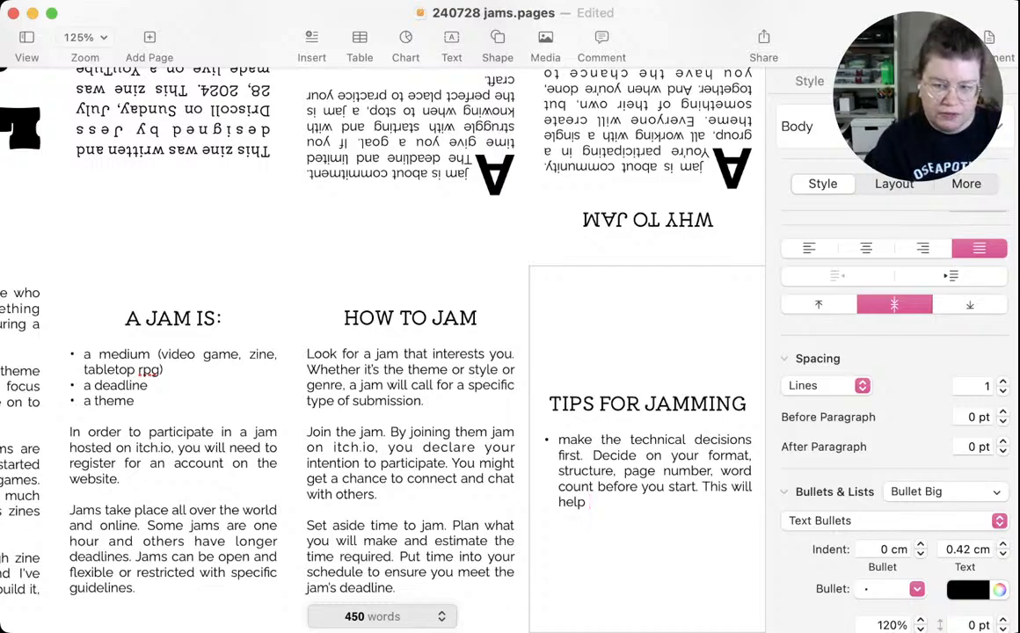
pyautogui.write('contain your ')
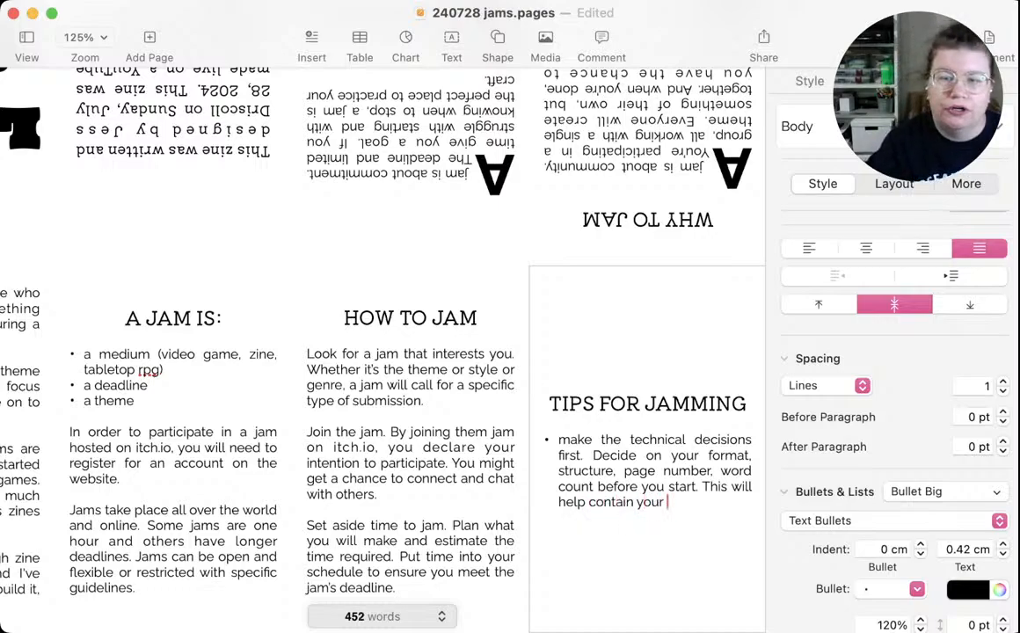
pyautogui.write('work')
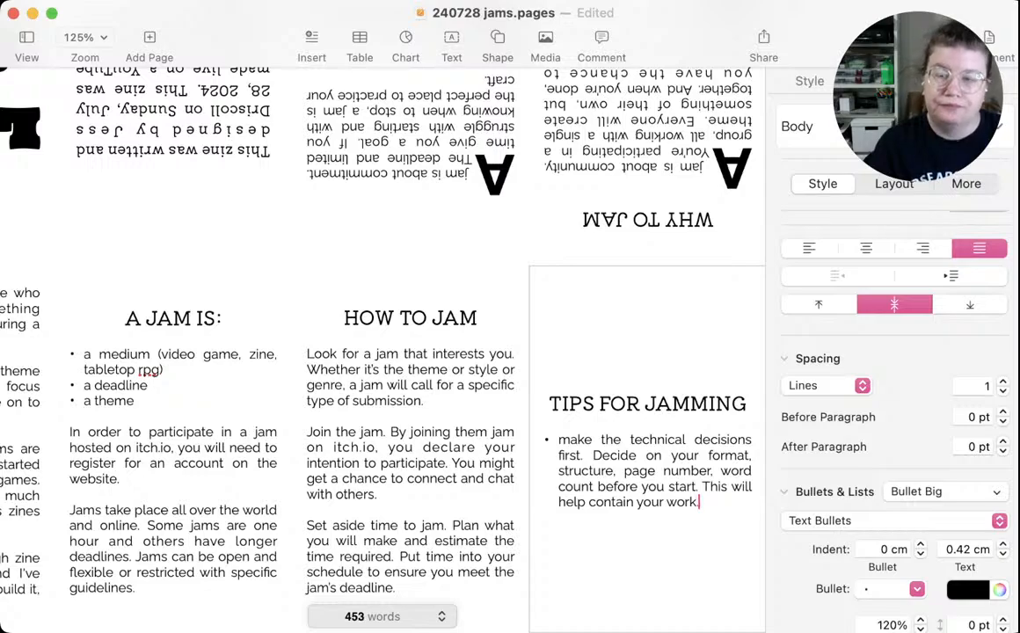
pyautogui.press('BackSpace')
pyautogui.press('BackSpace')
pyautogui.press('BackSpace')
pyautogui.press('BackSpace')
pyautogui.press('BackSpace')
pyautogui.press('BackSpace')
pyautogui.press('BackSpace')
pyautogui.press('BackSpace')
pyautogui.press('BackSpace')
pyautogui.press('BackSpace')
pyautogui.press('BackSpace')
pyautogui.press('BackSpace')
pyautogui.press('BackSpace')
pyautogui.press('BackSpace')
pyautogui.press('BackSpace')
pyautogui.press('BackSpace')
pyautogui.press('BackSpace')
pyautogui.press('BackSpace')
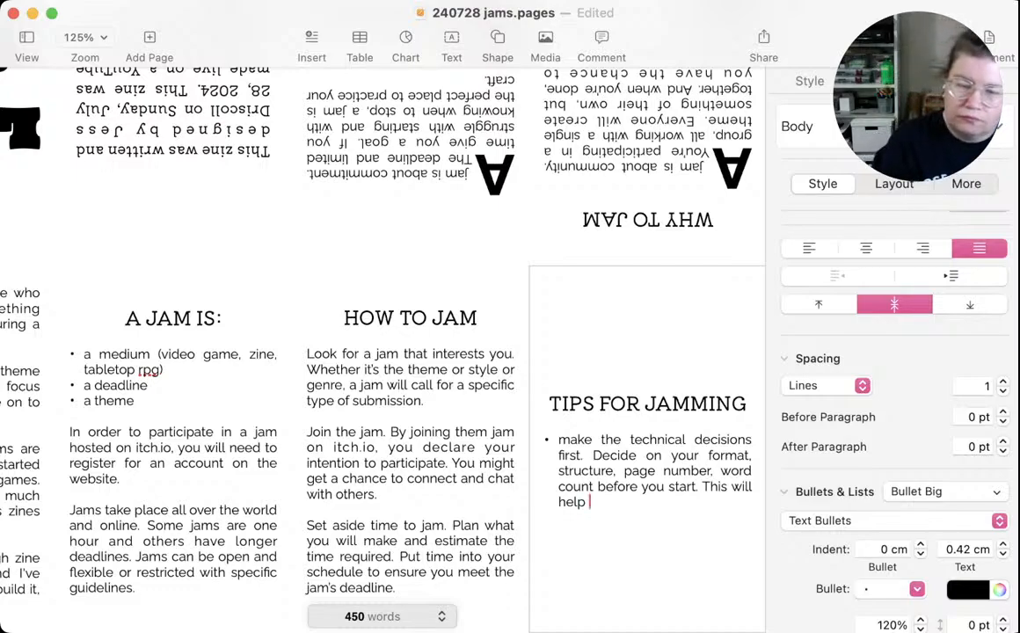
pyautogui.press('BackSpace')
pyautogui.press('BackSpace')
pyautogui.press('BackSpace')
pyautogui.press('BackSpace')
pyautogui.press('BackSpace')
pyautogui.press('BackSpace')
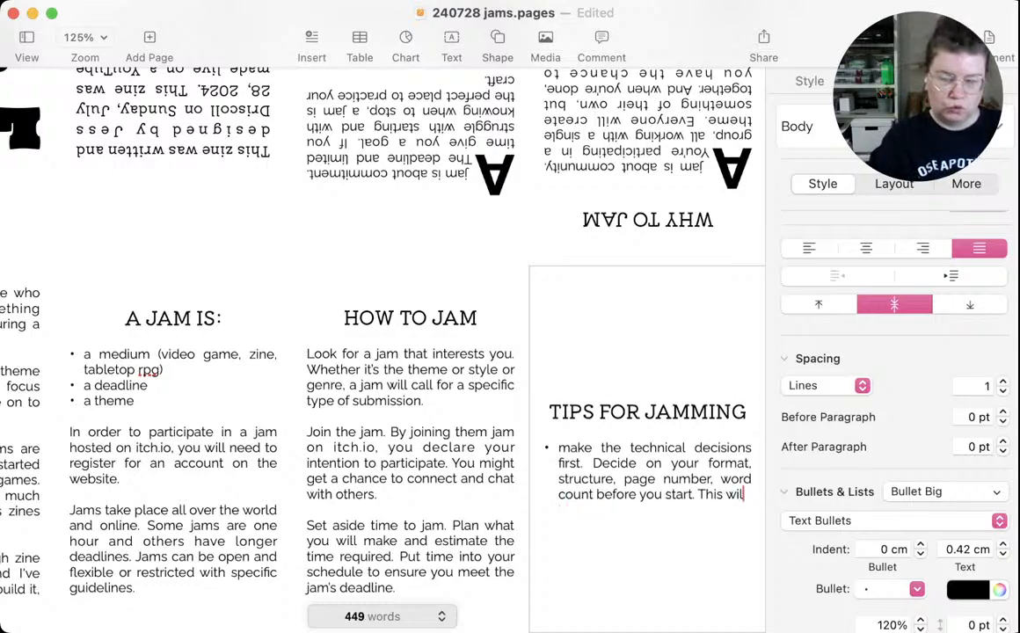
# Finish the bullet's last sentence with "keep your work from growing too big for the jam deadline." and add an empty bullet below
pyautogui.write('l keep your')
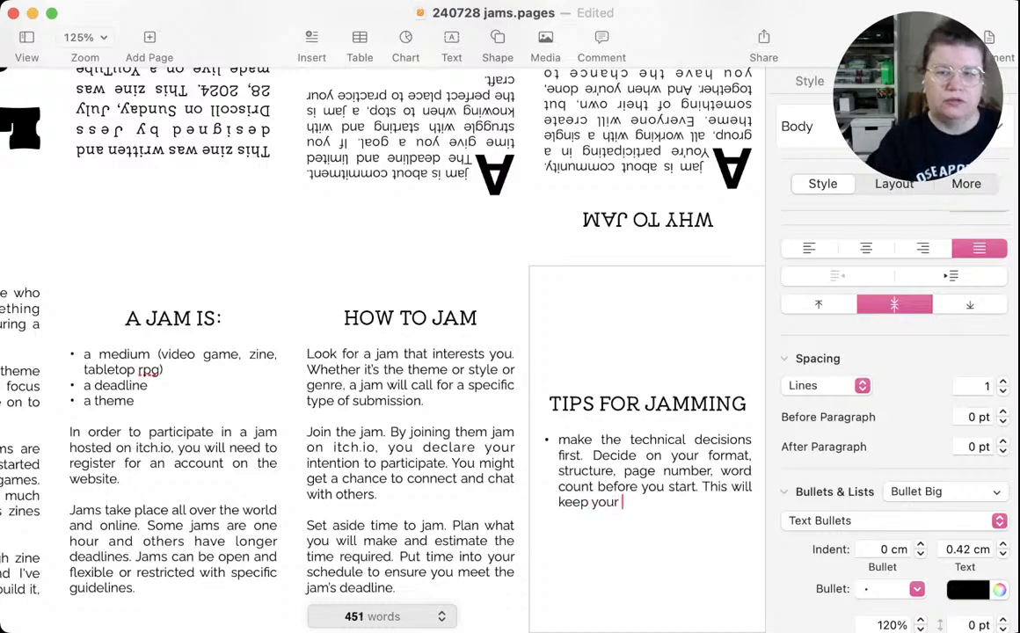
pyautogui.write(' work ')
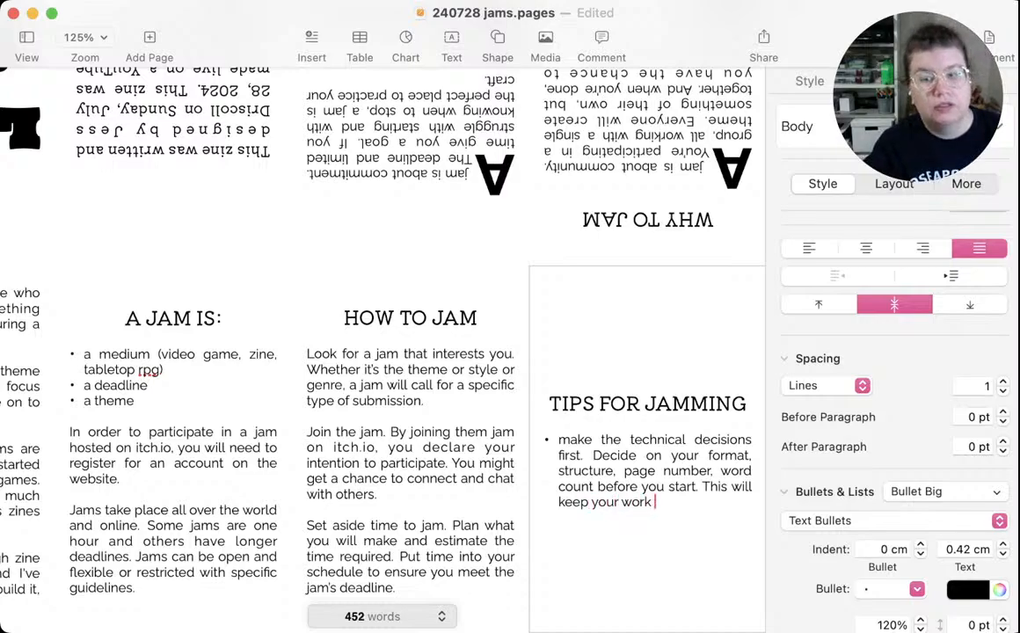
pyautogui.write('from growing ')
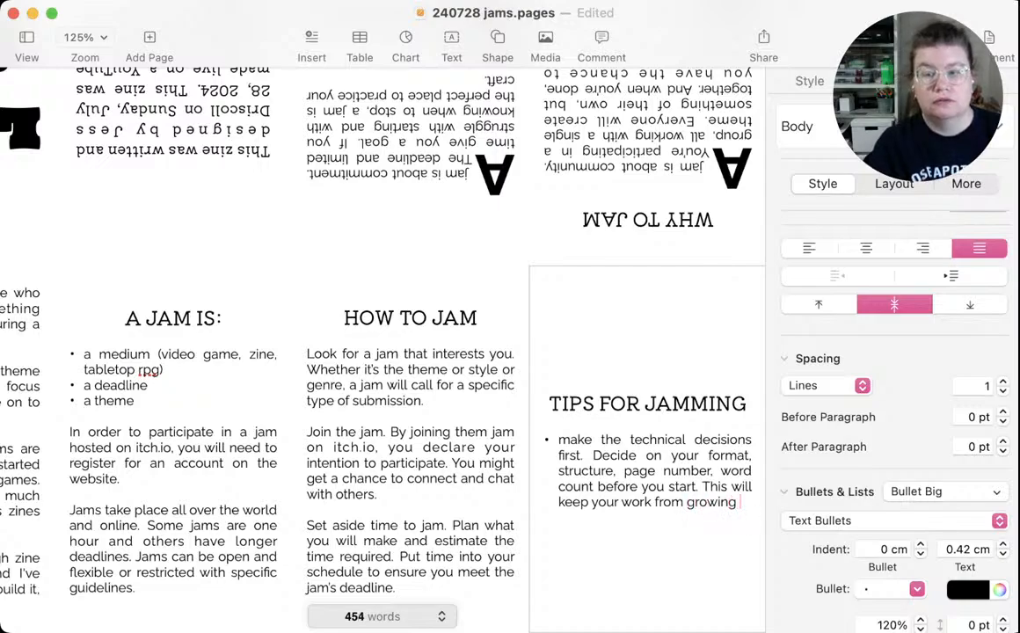
pyautogui.write('too big for')
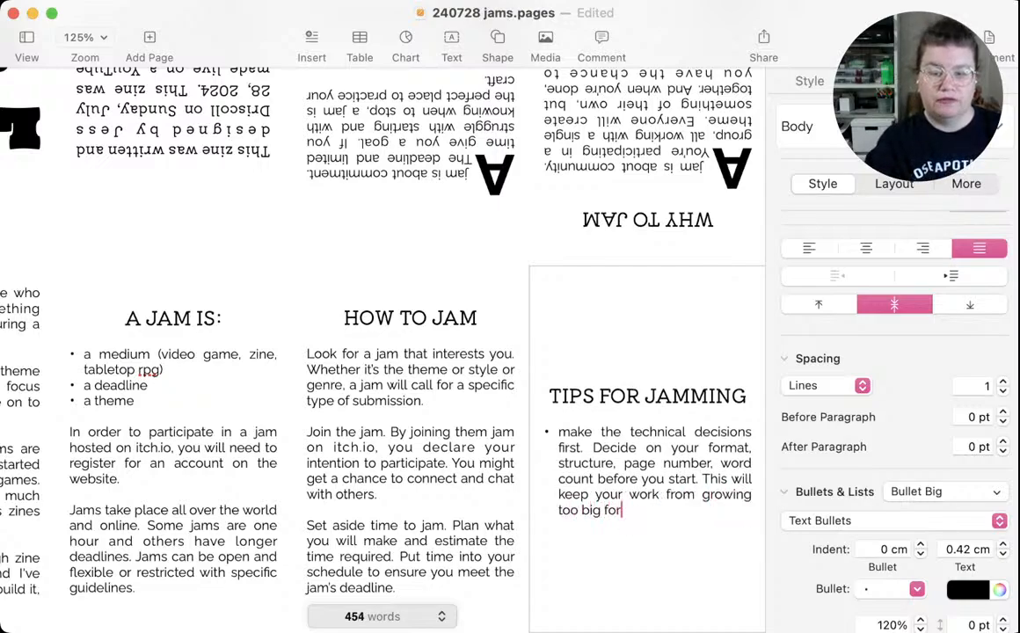
pyautogui.write(' the jam deadline.')
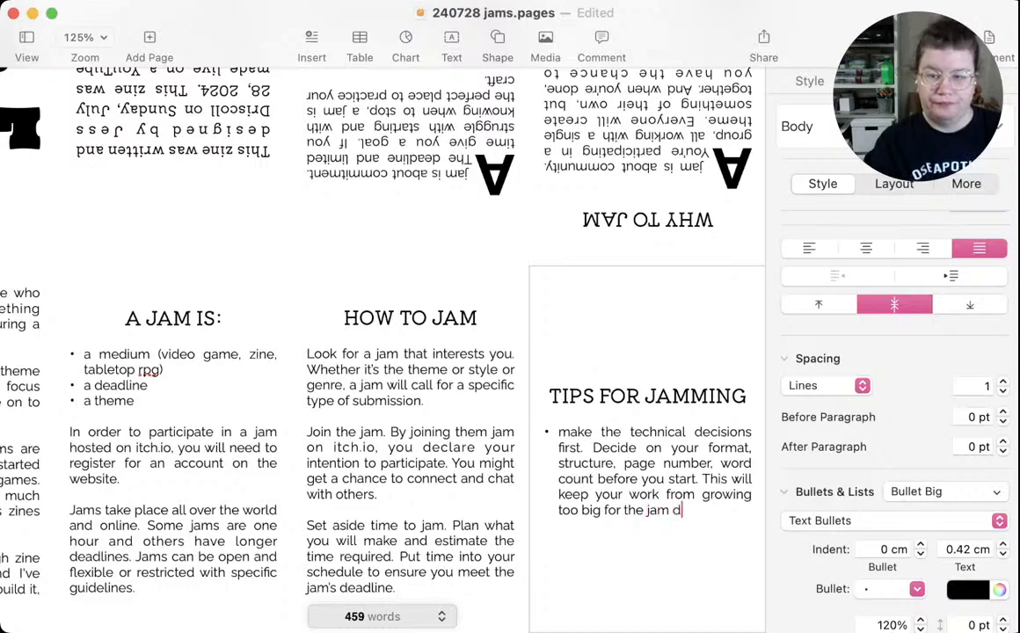
pyautogui.press('Return')
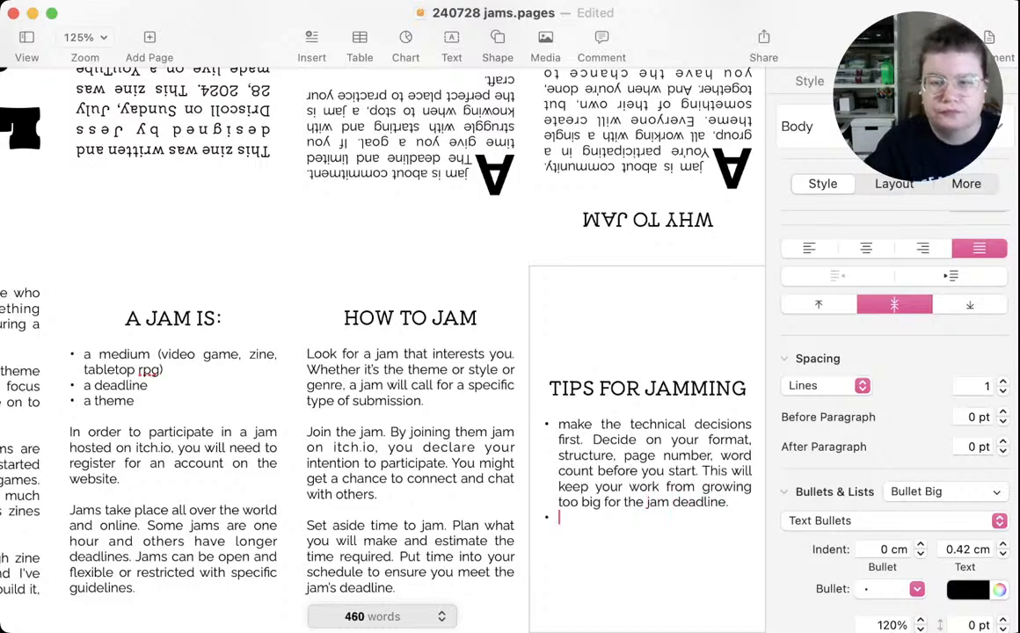
# Capitalize the first word of the first tip as "Make" and return to the empty second bullet
pyautogui.click(571, 424)
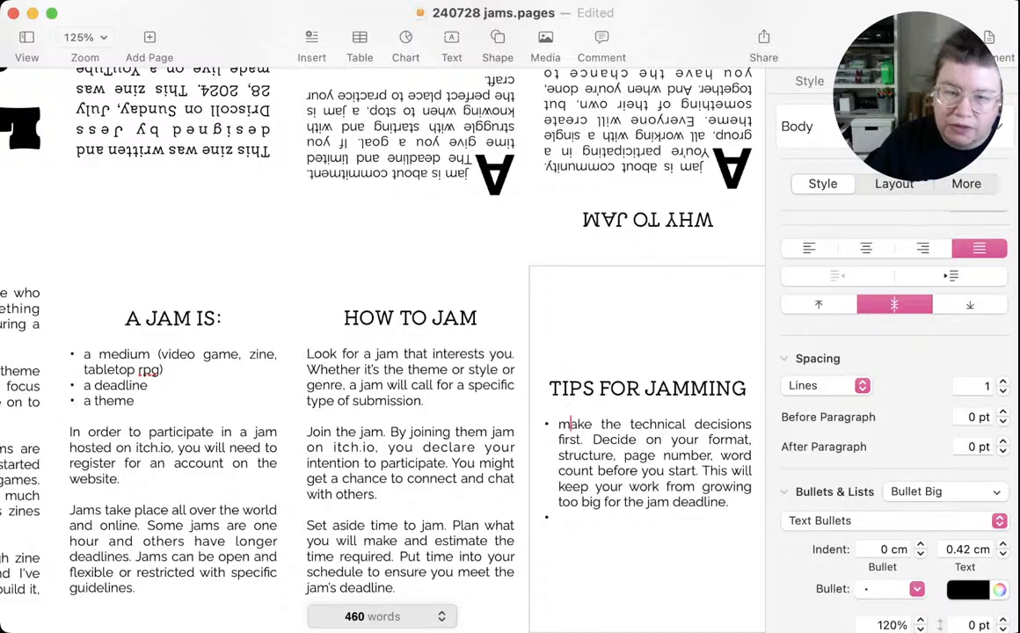
pyautogui.write('M')
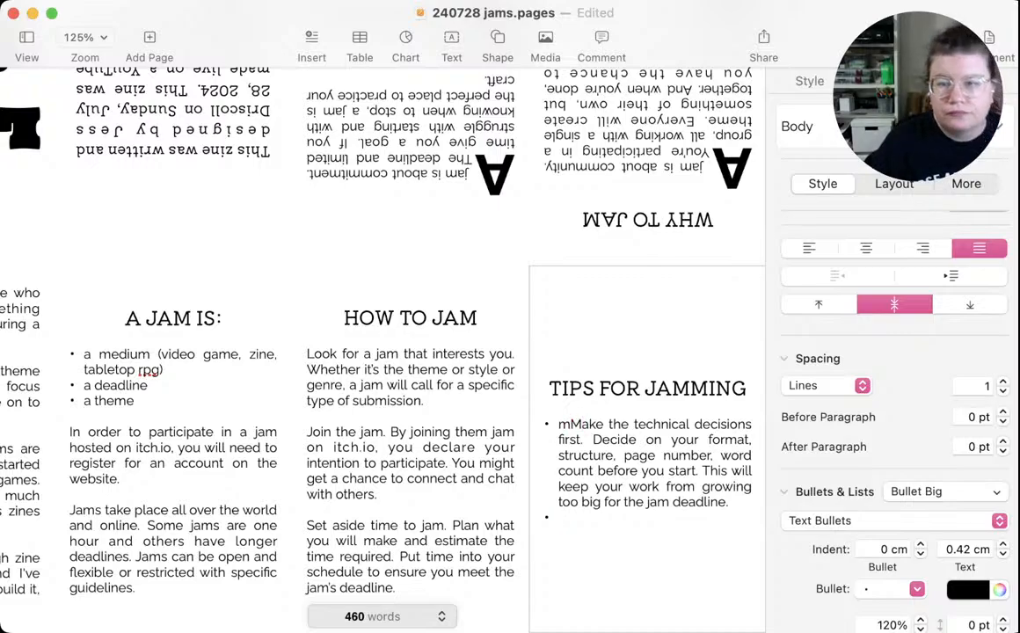
pyautogui.press('Left')
pyautogui.press('BackSpace')
pyautogui.write('M')
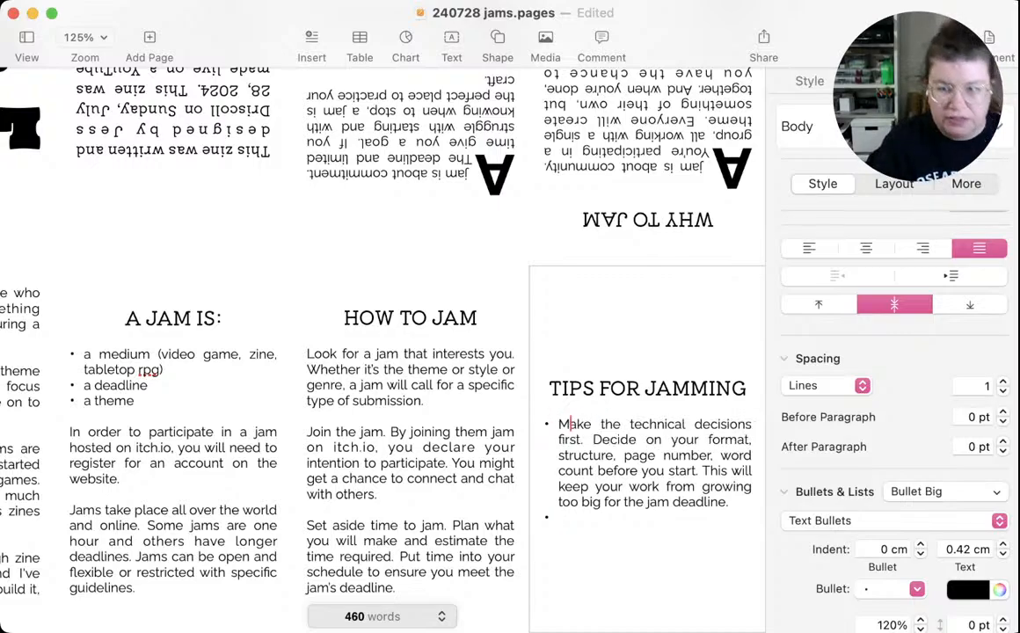
pyautogui.click(560, 517)
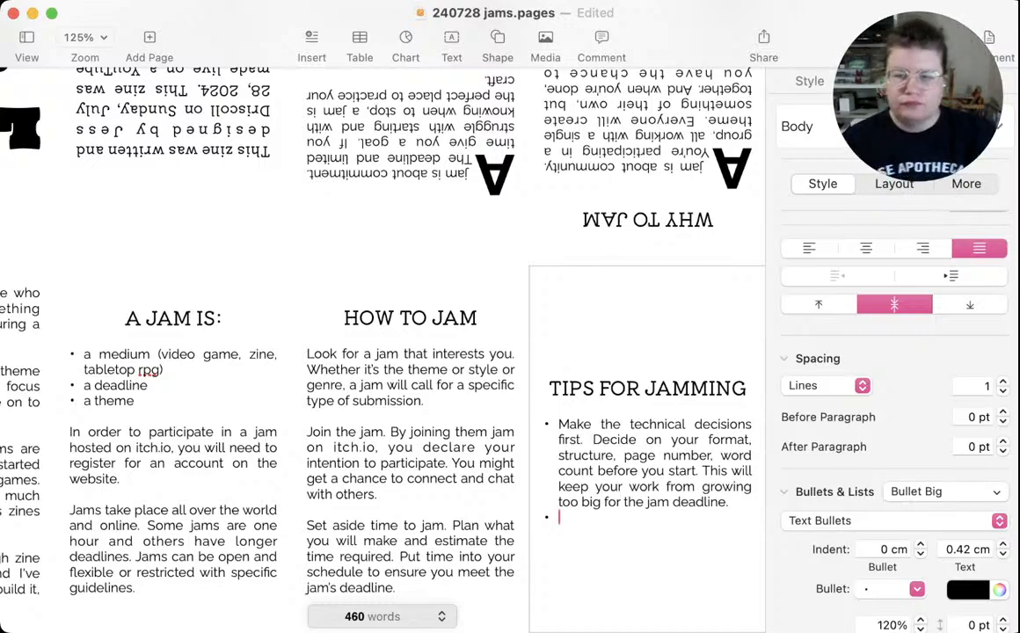
# Replace "page number" with "number of pages" in the first TIPS FOR JAMMING bullet
pyautogui.click(713, 456)
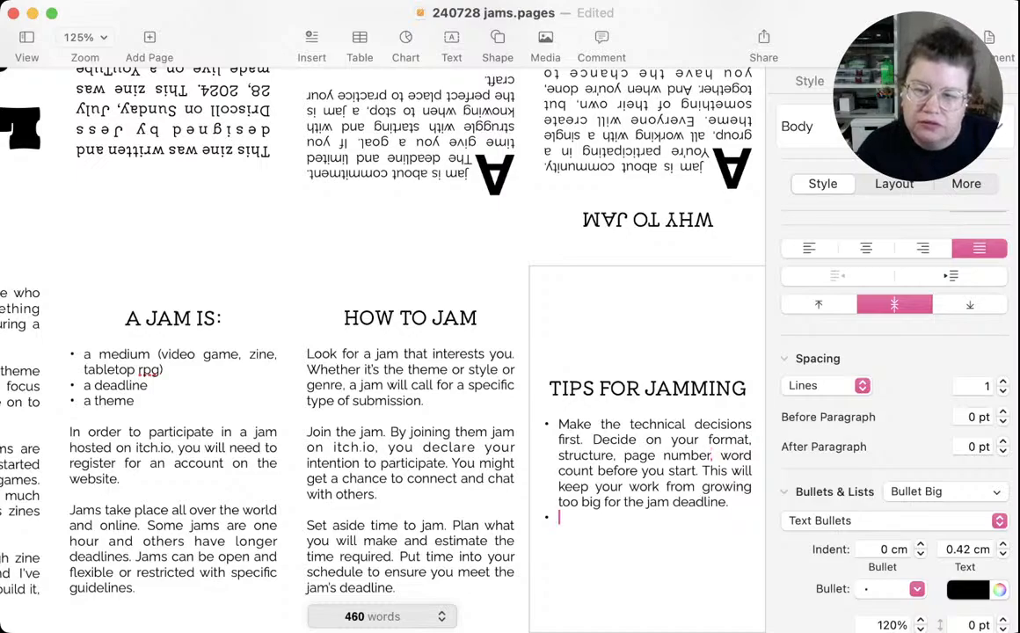
pyautogui.doubleClick(639, 456)
pyautogui.press('BackSpace')
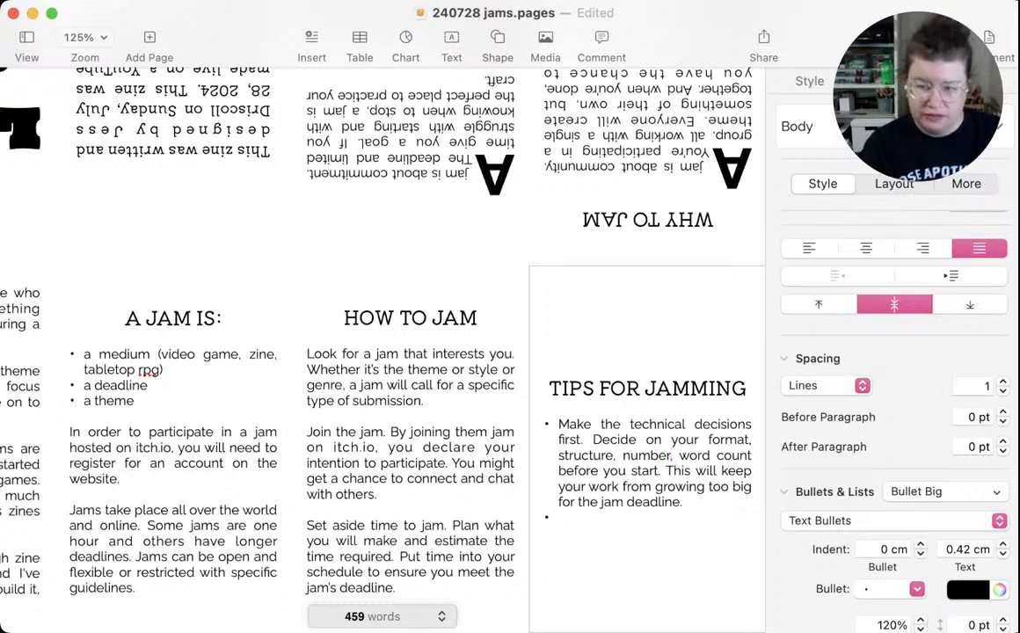
pyautogui.write(', number ')
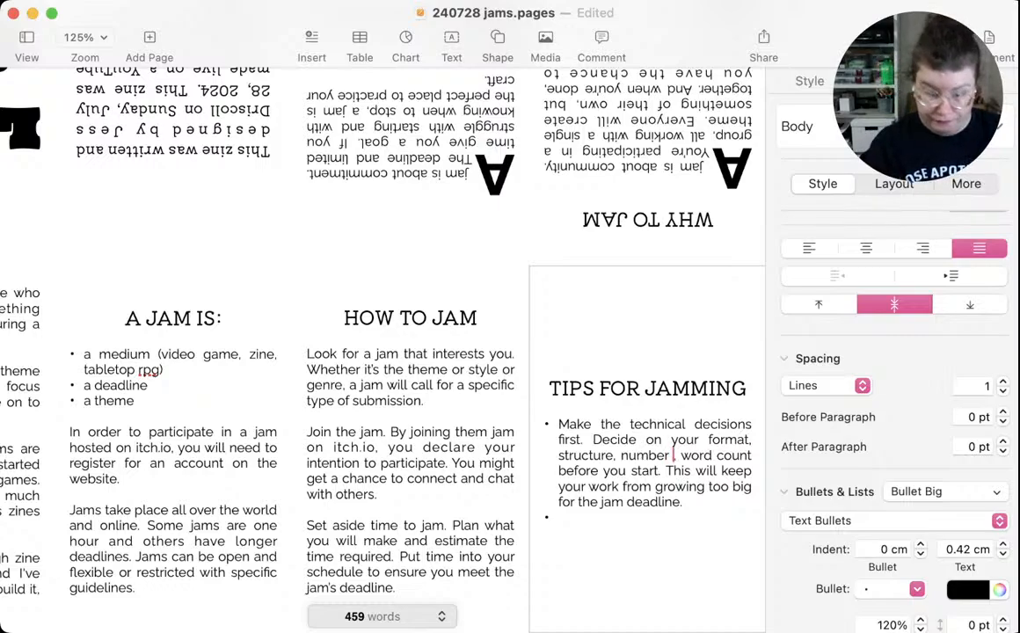
pyautogui.write('of pages')
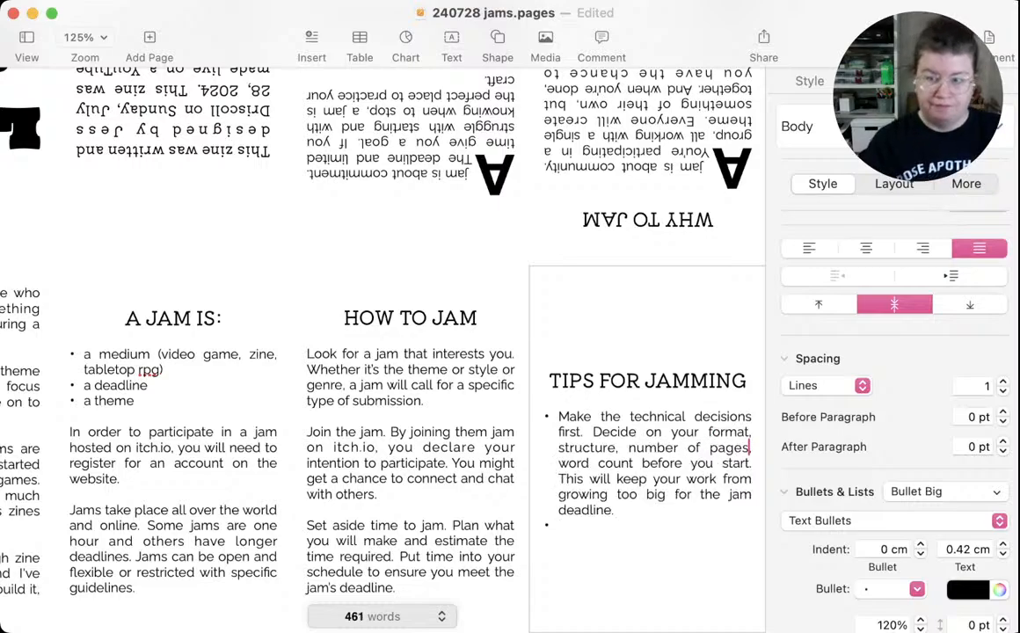
# Start the second TIPS FOR JAMMING bullet with the sentence "Give yourself lots of time before the deadline."
pyautogui.click(560, 525)
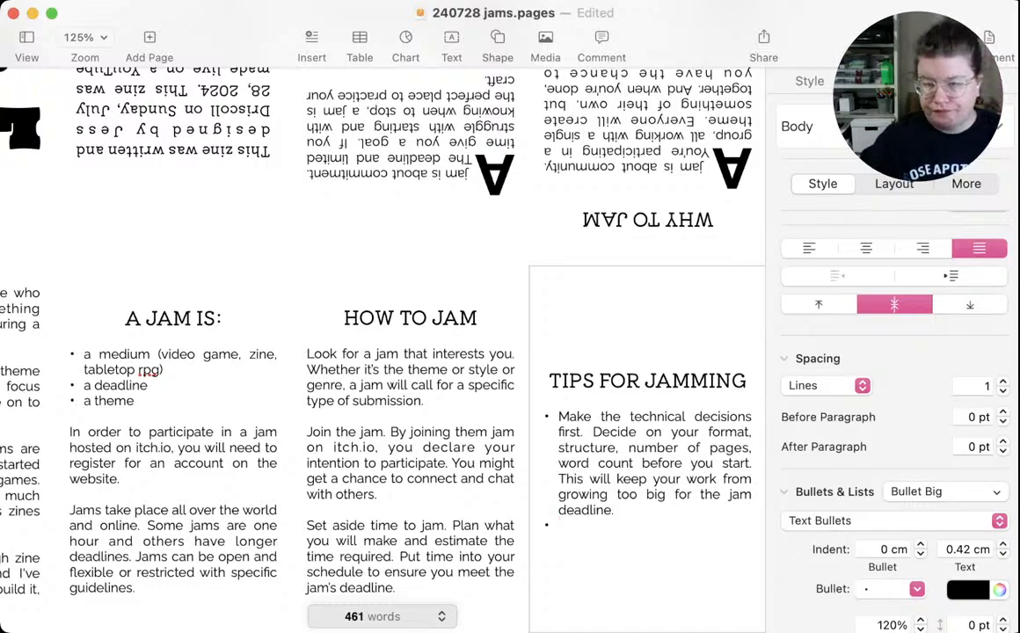
pyautogui.write('Give you')
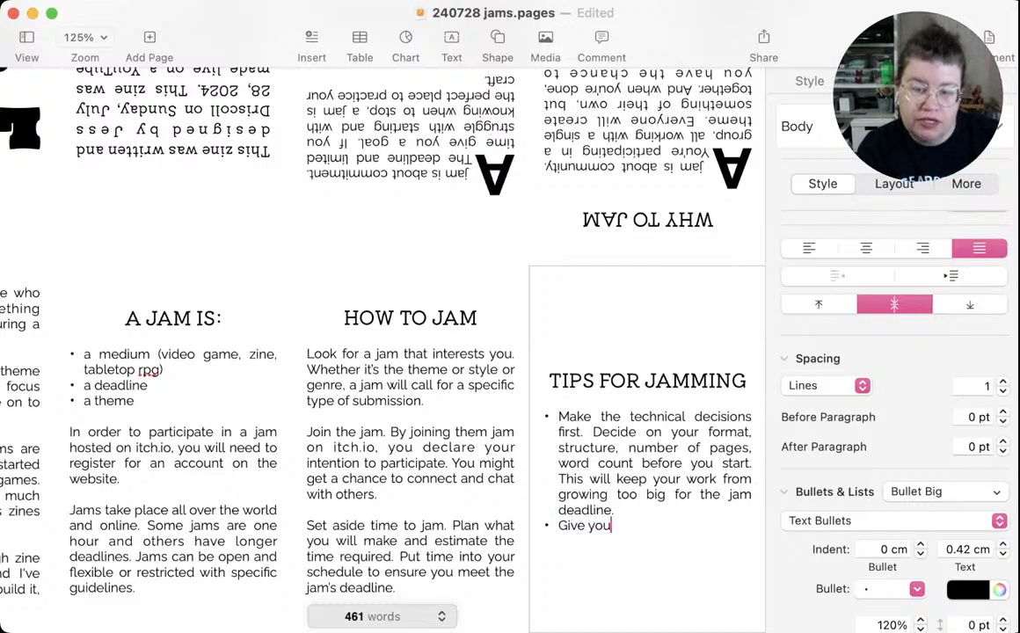
pyautogui.write('rself ')
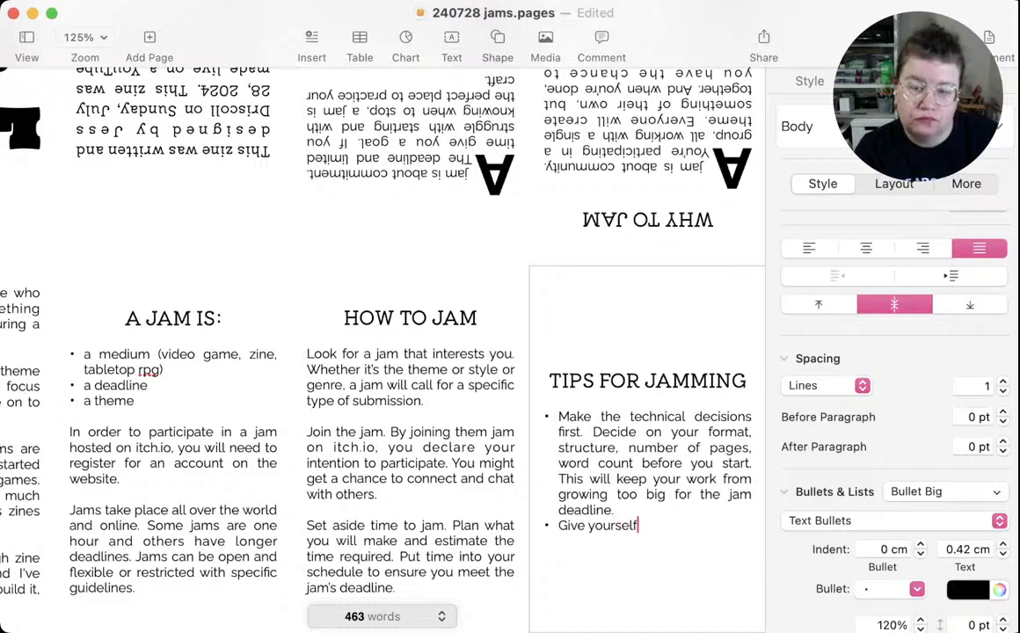
pyautogui.write('l')
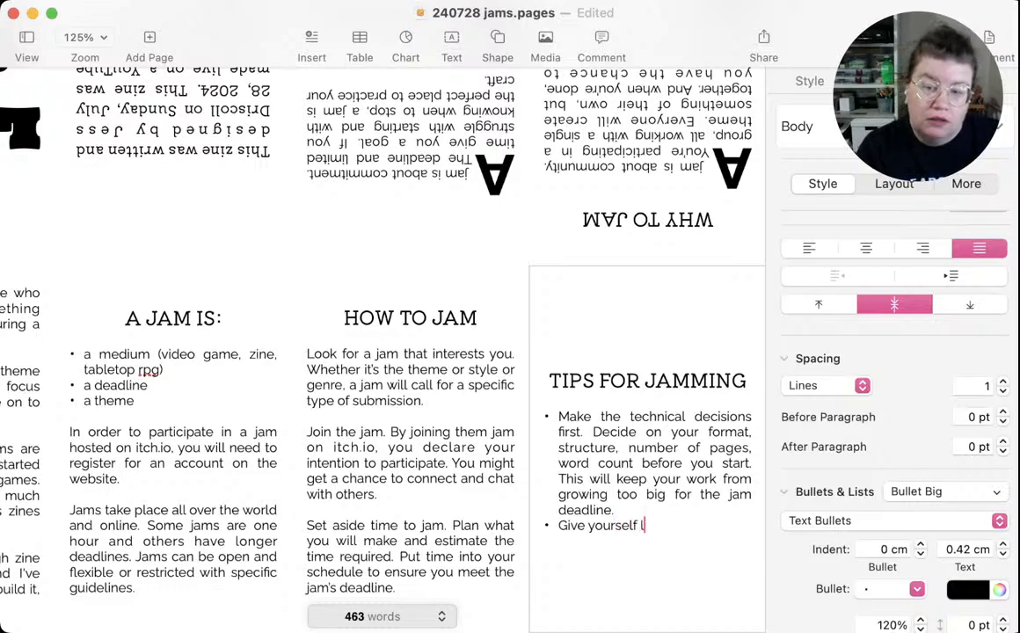
pyautogui.write('ots of time ')
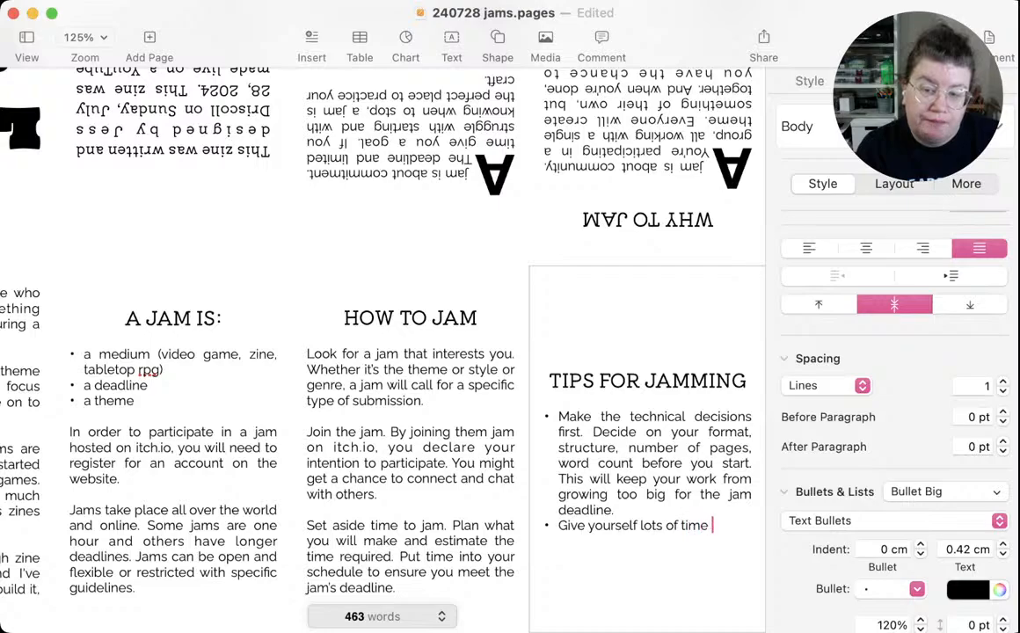
pyautogui.write('before the d')
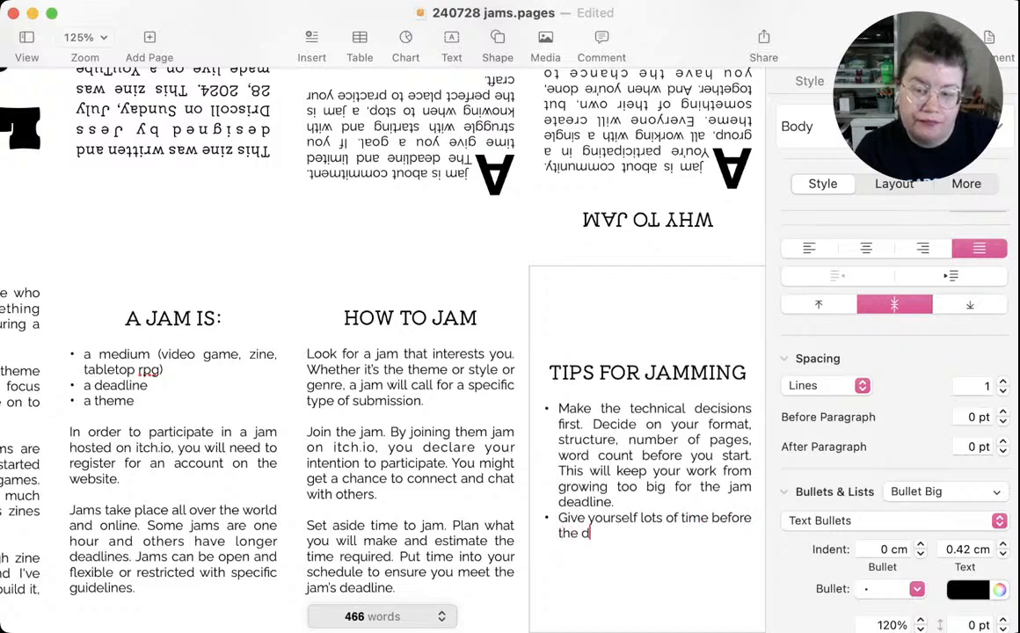
pyautogui.write('eadline. ')
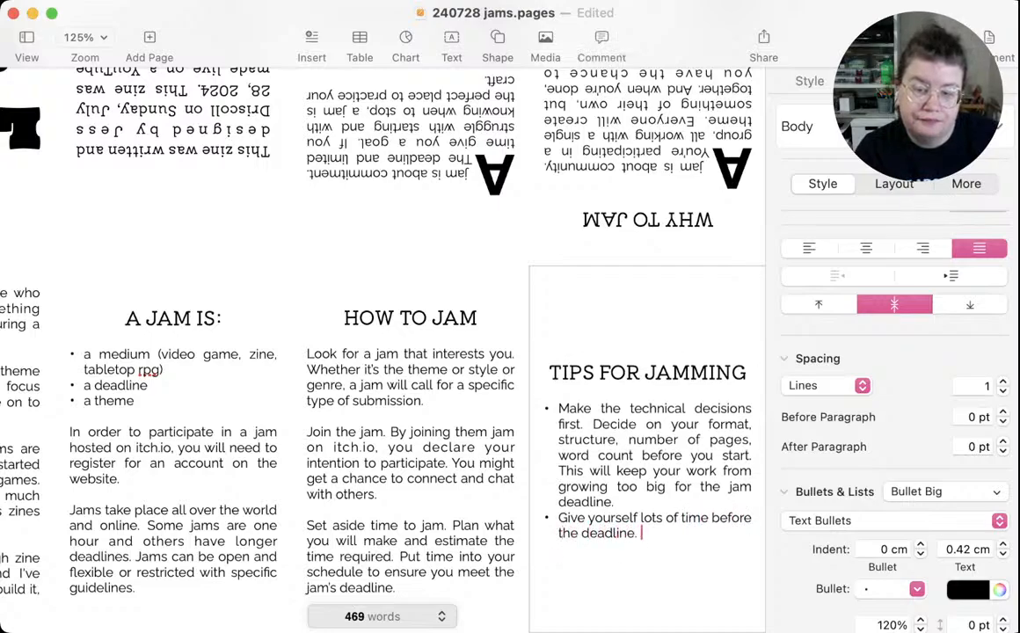
pyautogui.write("Don't")
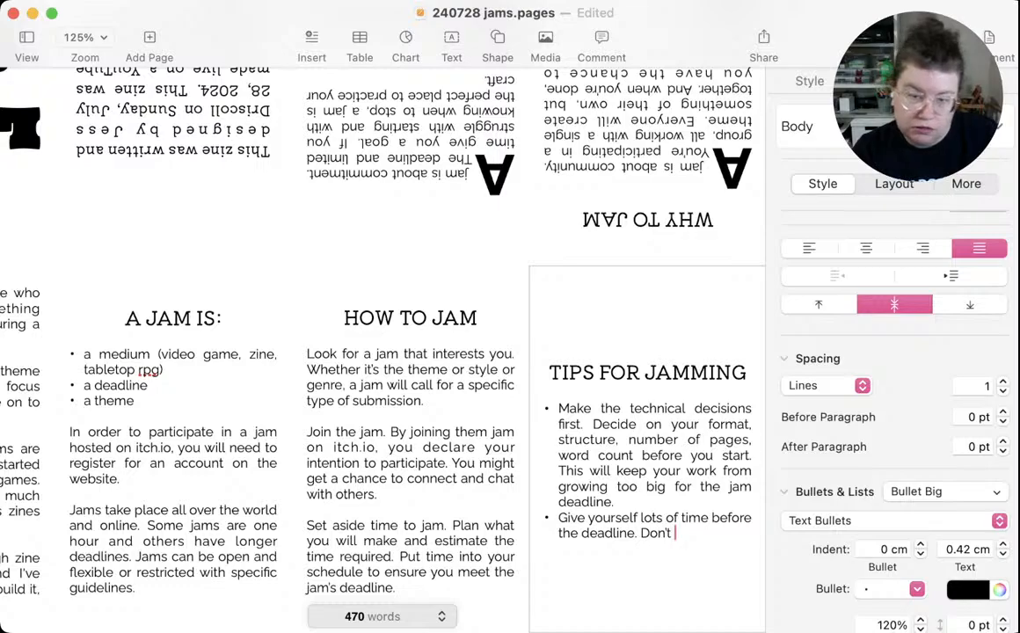
pyautogui.write('try an')
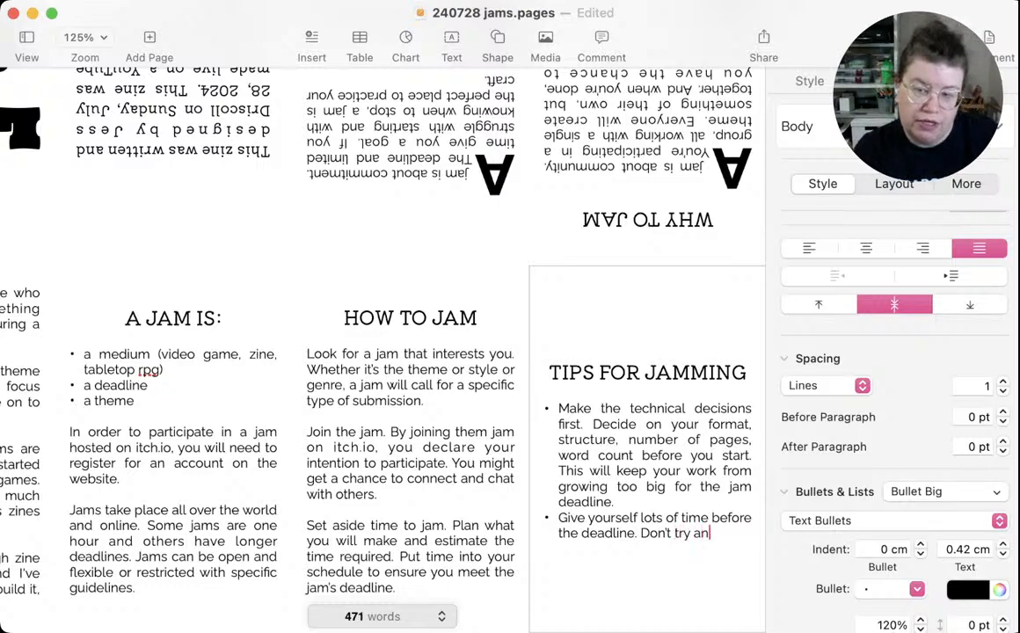
pyautogui.write('d')
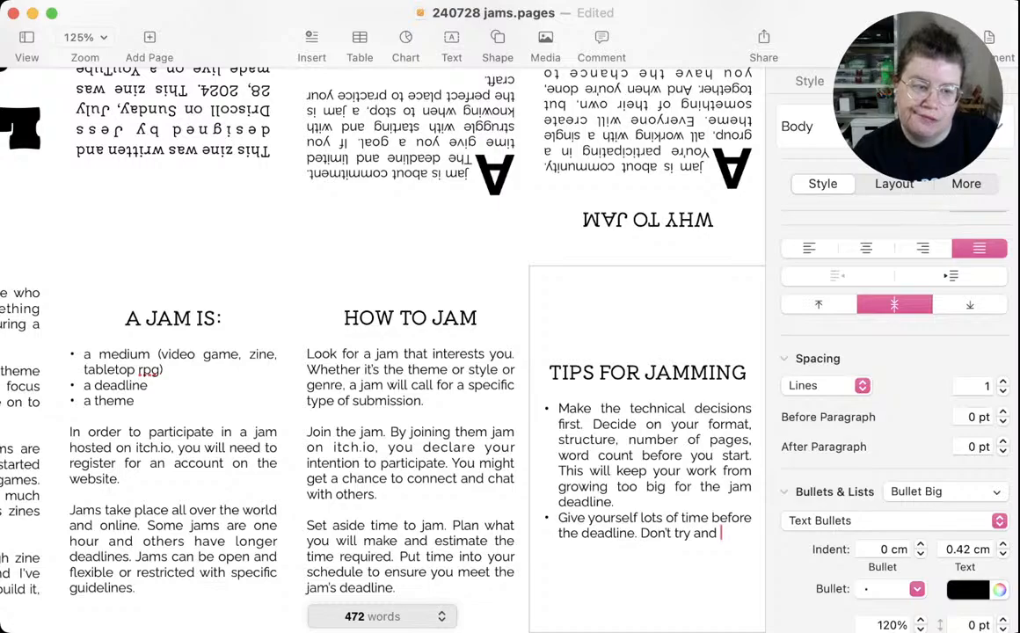
pyautogui.press('BackSpace')
pyautogui.press('BackSpace')
pyautogui.press('BackSpace')
pyautogui.press('BackSpace')
pyautogui.press('BackSpace')
pyautogui.press('BackSpace')
pyautogui.press('BackSpace')
pyautogui.press('BackSpace')
pyautogui.press('BackSpace')
pyautogui.press('BackSpace')
pyautogui.press('BackSpace')
pyautogui.press('BackSpace')
pyautogui.press('BackSpace')
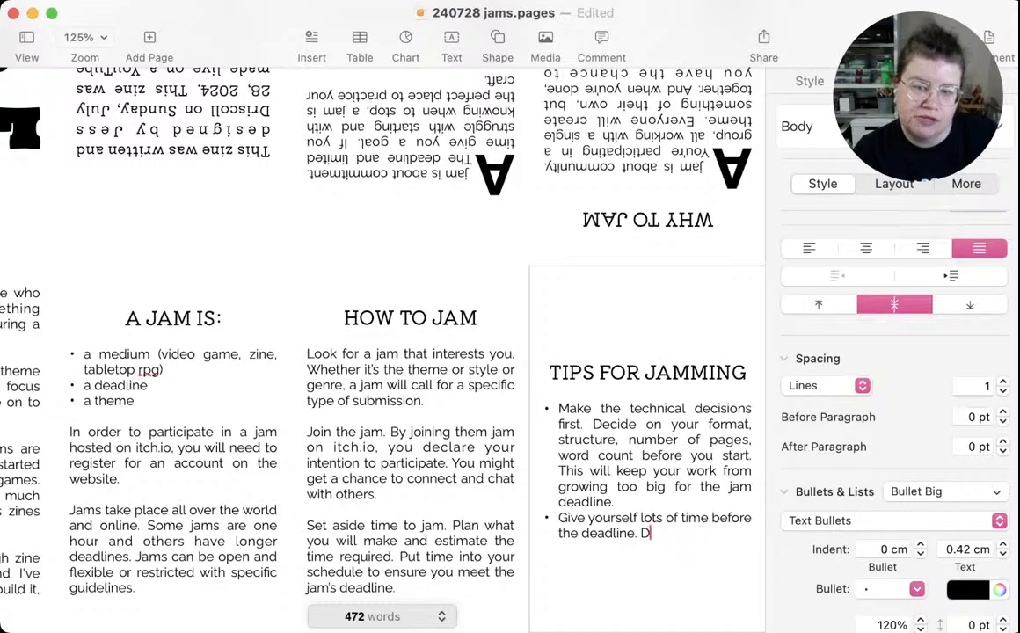
pyautogui.press('BackSpace')
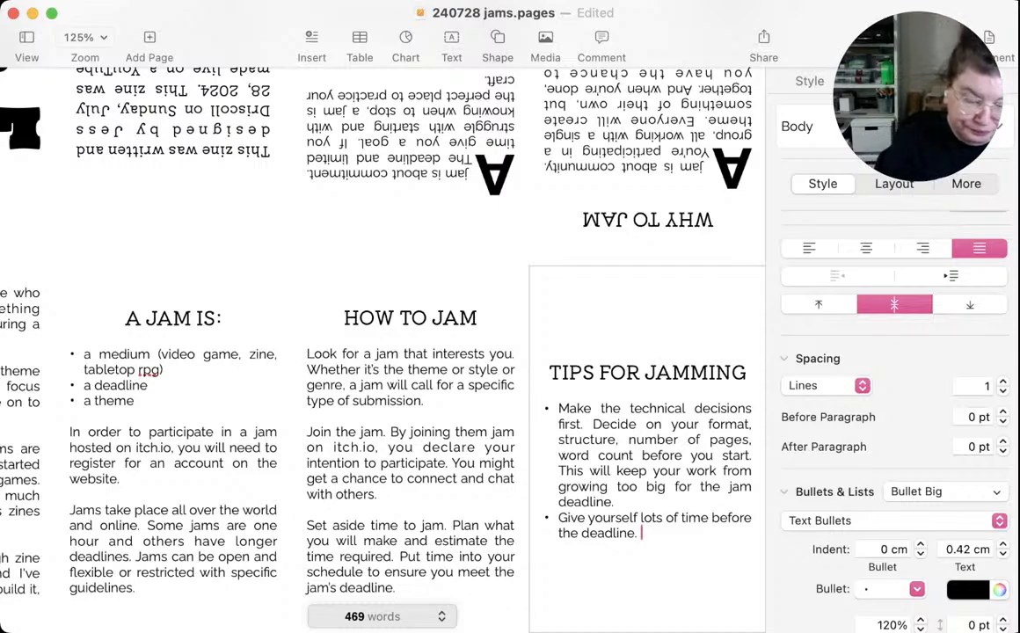
# Continue the second TIPS FOR JAMMING bullet with "After making your object, you still need to create a page"
pyautogui.write('Aft')
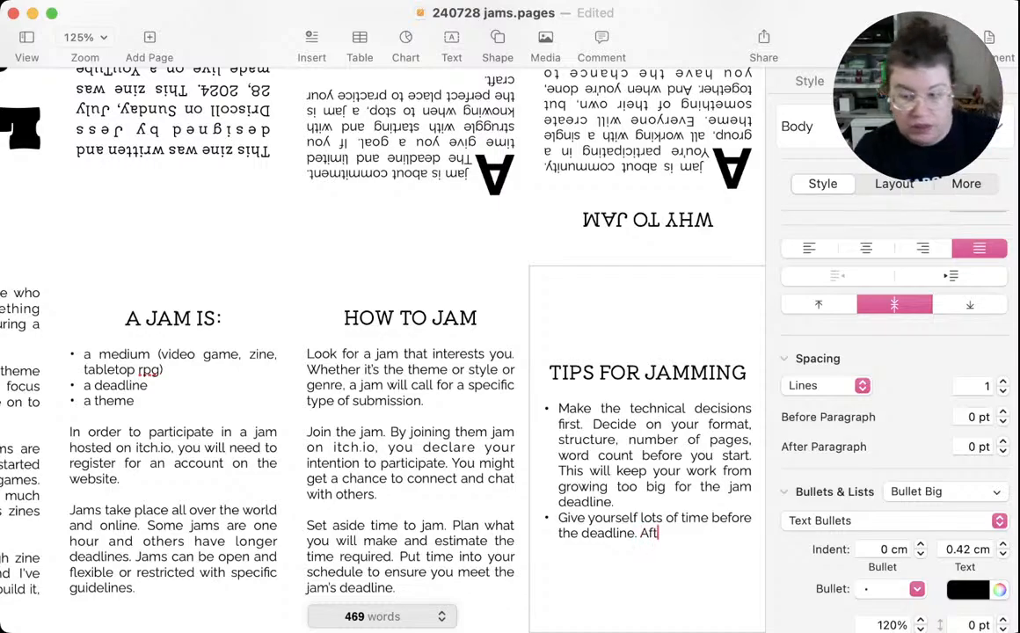
pyautogui.write('er makin')
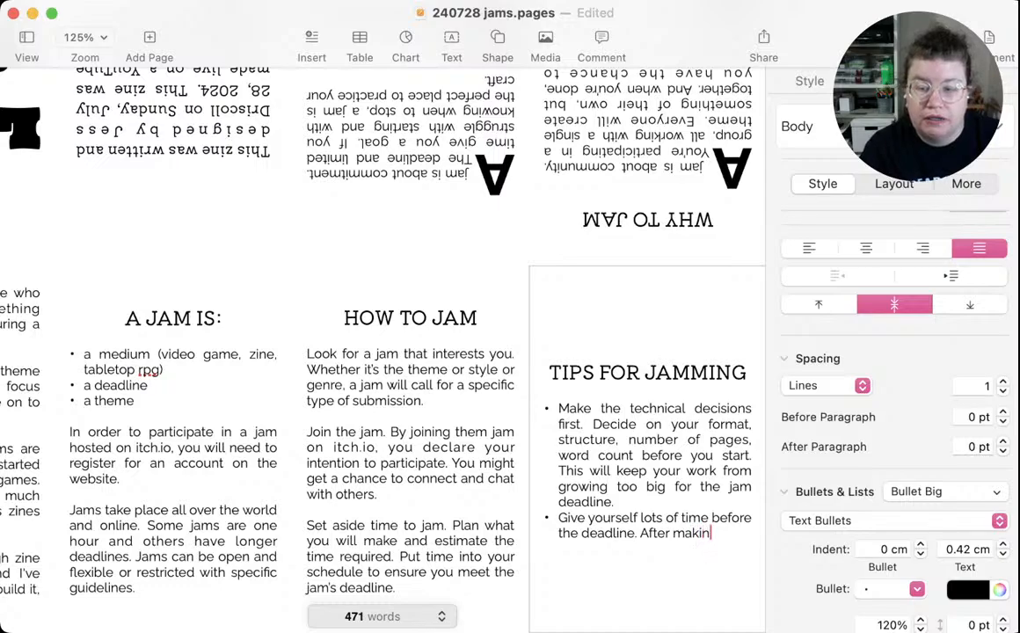
pyautogui.write('g your ')
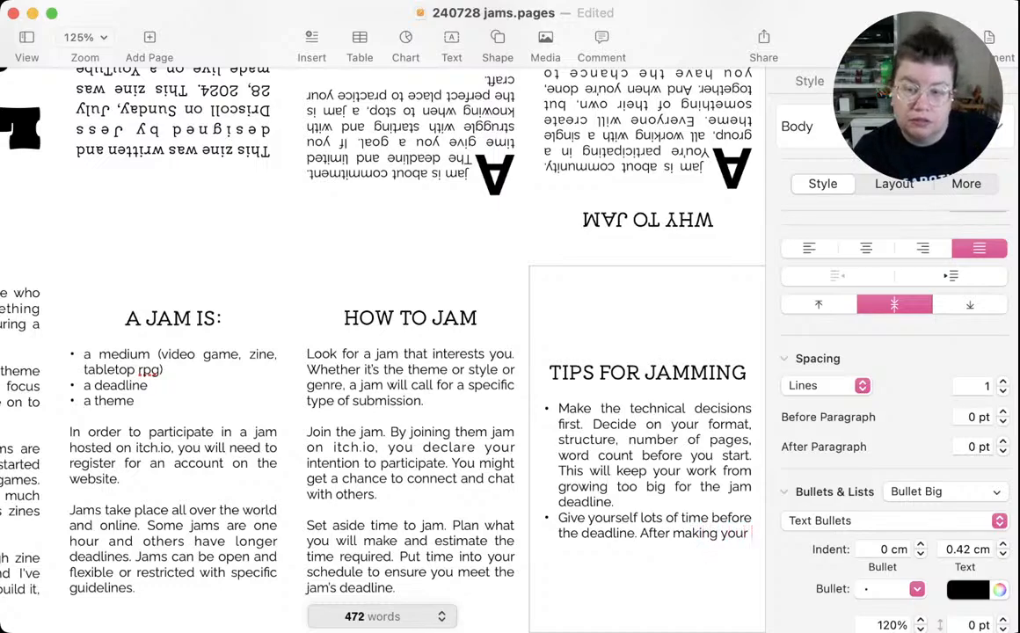
pyautogui.write('object, ')
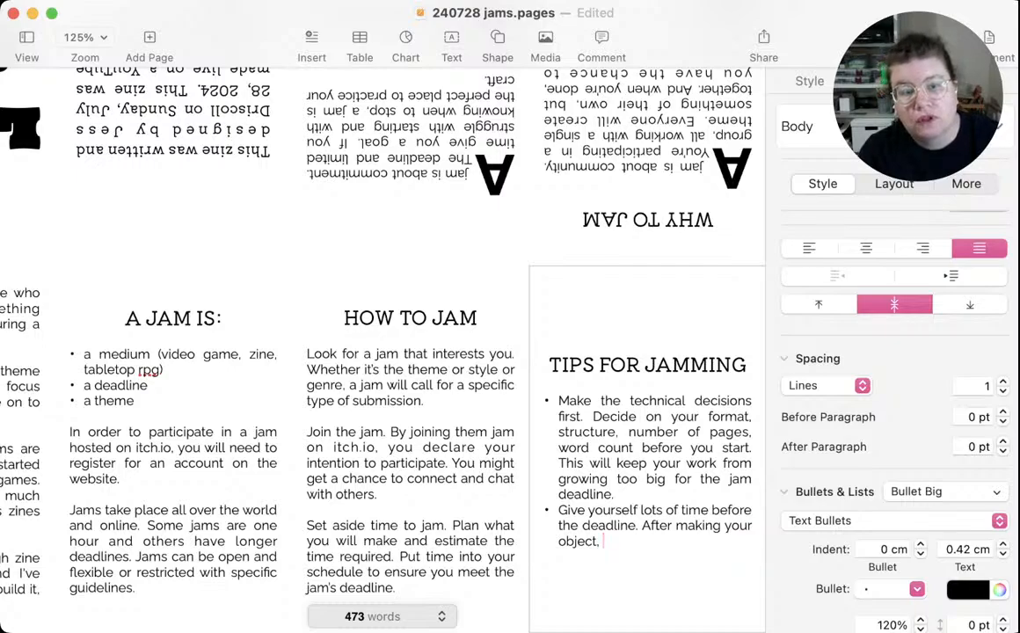
pyautogui.write('you sti')
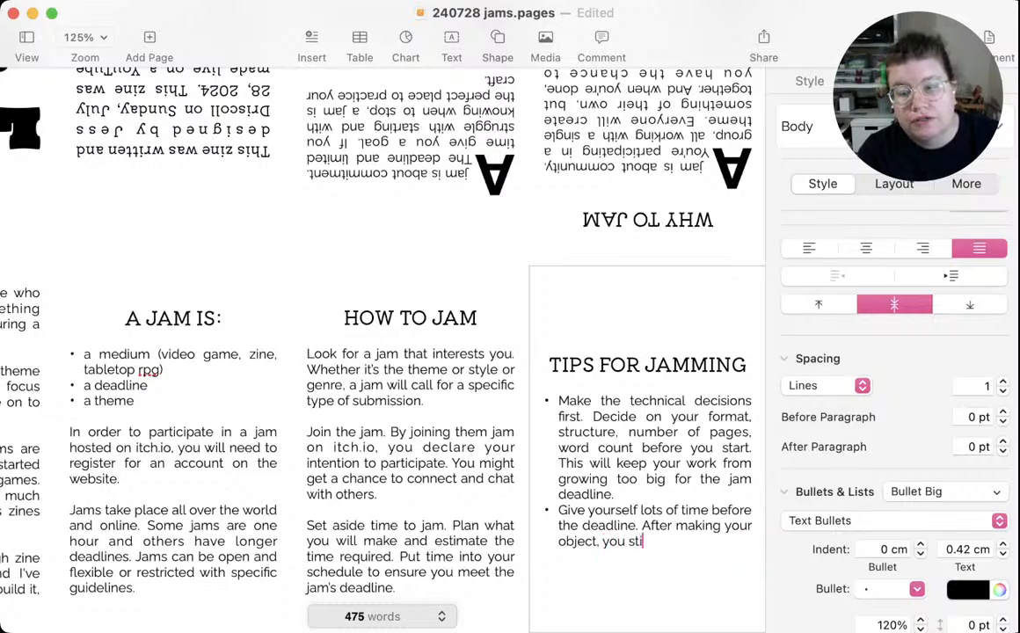
pyautogui.write('ll need to')
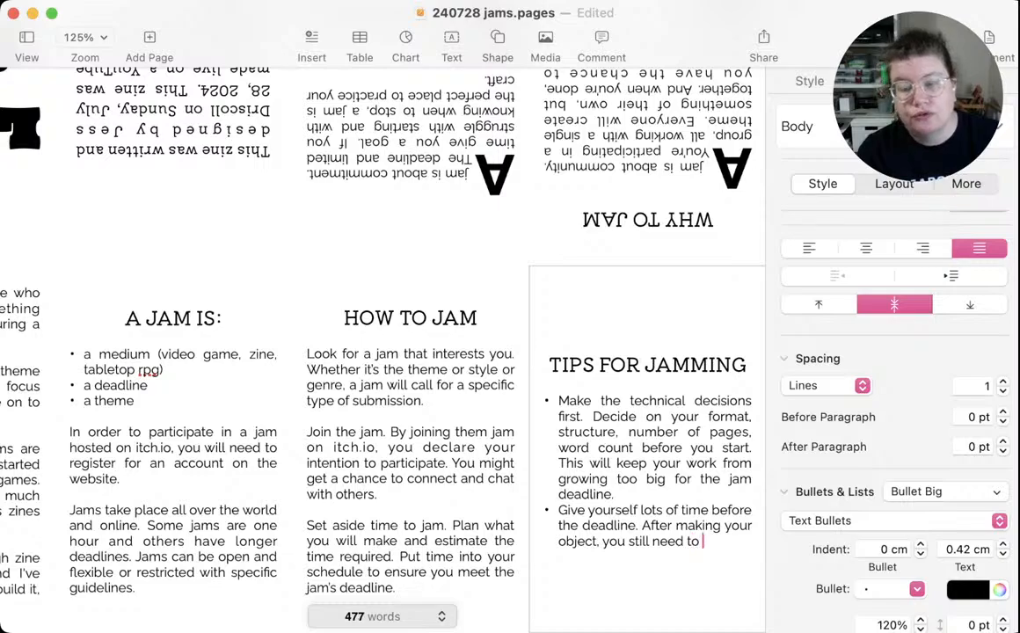
pyautogui.write(' create')
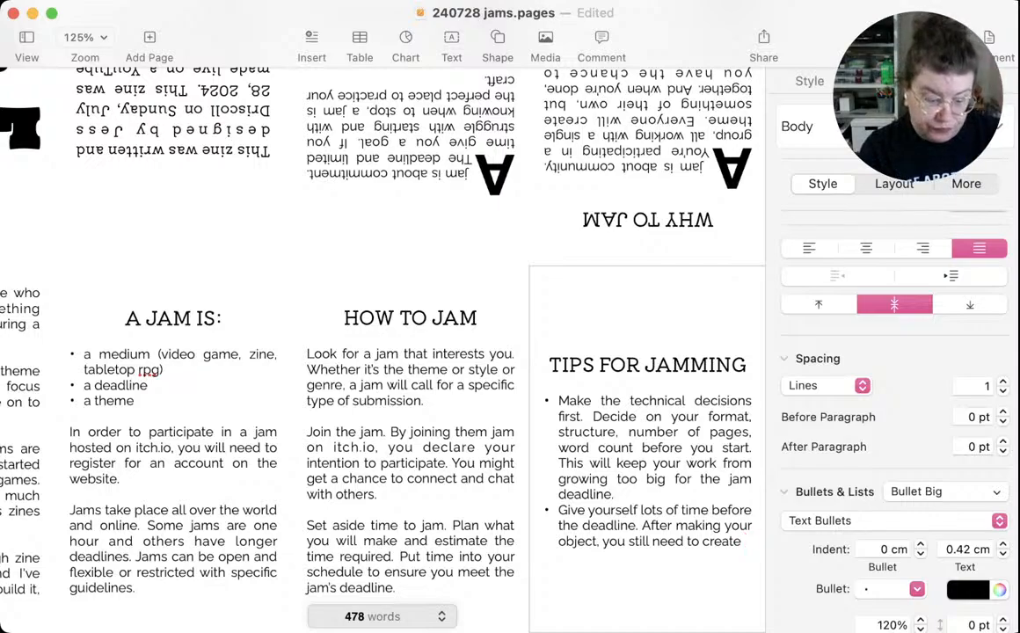
pyautogui.write('a page t')
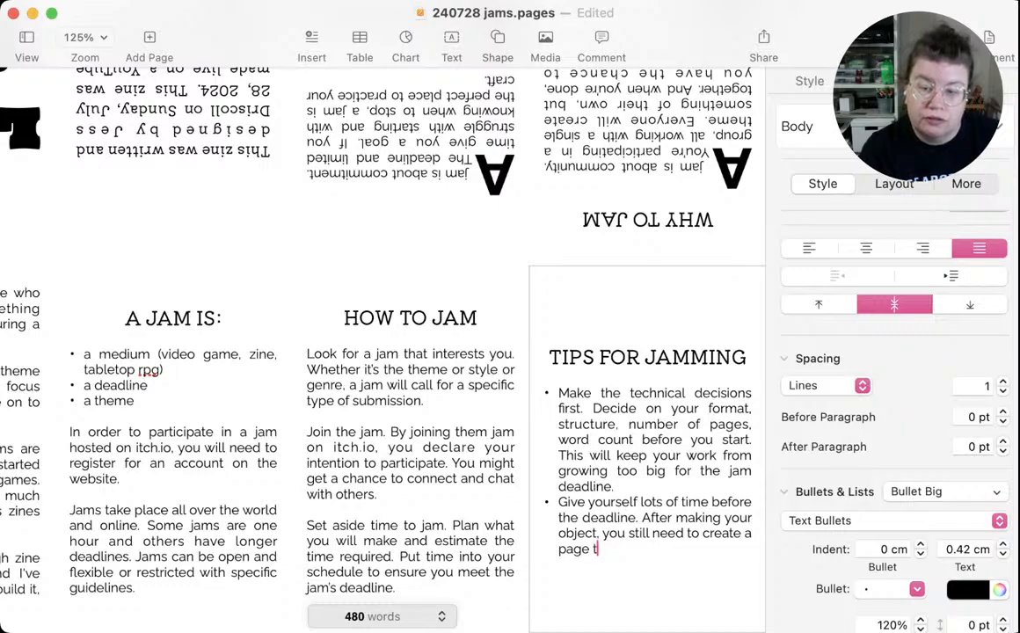
pyautogui.write('o')
pyautogui.press('BackSpace')
pyautogui.press('BackSpace')
pyautogui.press('BackSpace')
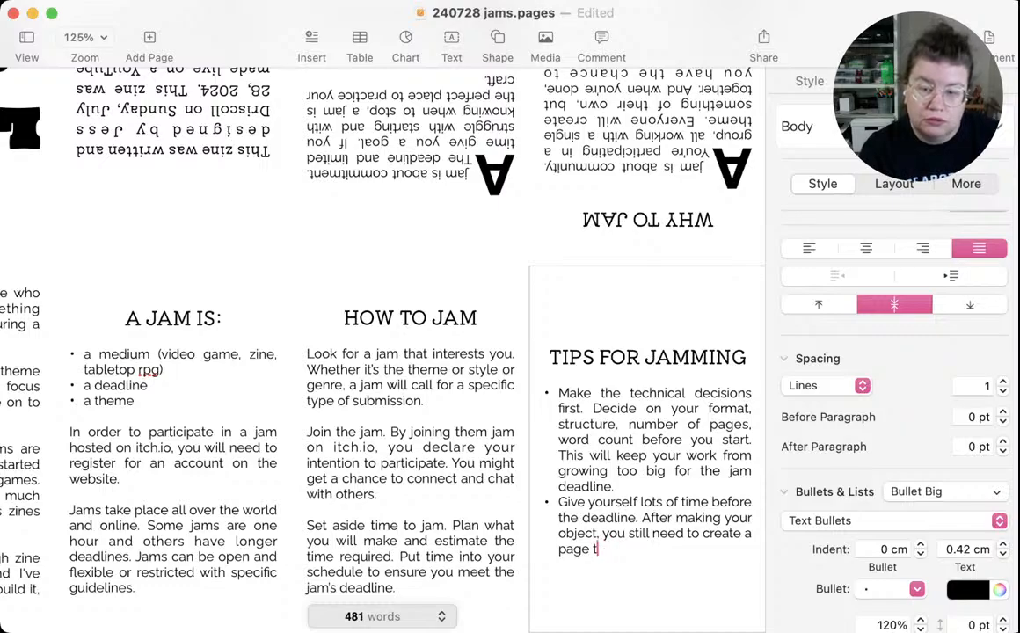
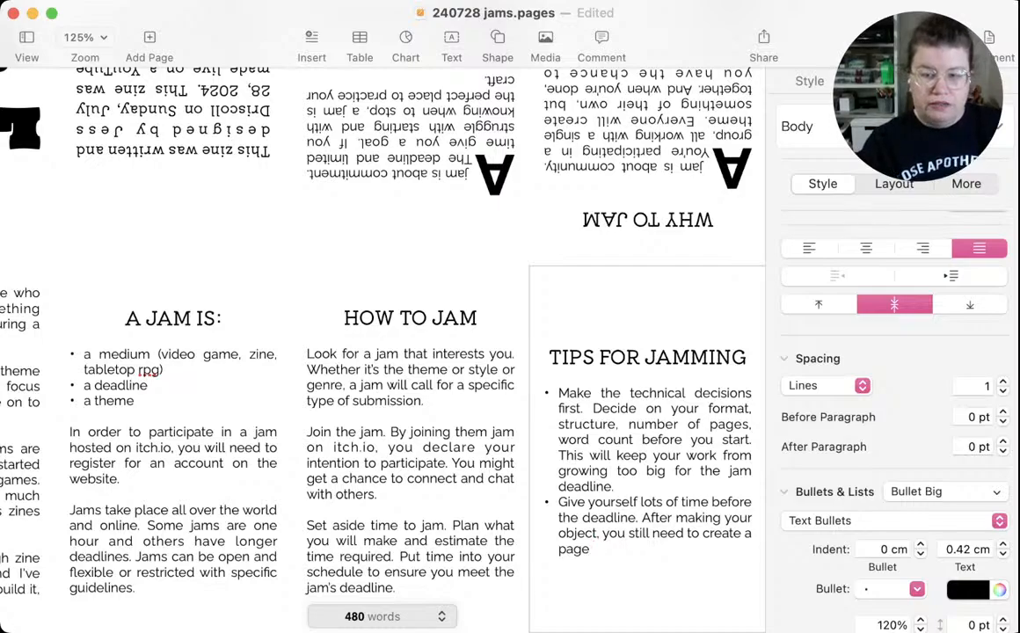
# In the second tip under TIPS FOR JAMMING, replace "to create a page" after "you still need" with "to upload"
pyautogui.press('BackSpace')
pyautogui.press('BackSpace')
pyautogui.press('BackSpace')
pyautogui.press('BackSpace')
pyautogui.press('BackSpace')
pyautogui.press('BackSpace')
pyautogui.press('BackSpace')
pyautogui.press('BackSpace')
pyautogui.press('BackSpace')
pyautogui.press('BackSpace')
pyautogui.press('BackSpace')
pyautogui.press('BackSpace')
pyautogui.press('BackSpace')
pyautogui.press('BackSpace')
pyautogui.press('BackSpace')
pyautogui.press('BackSpace')
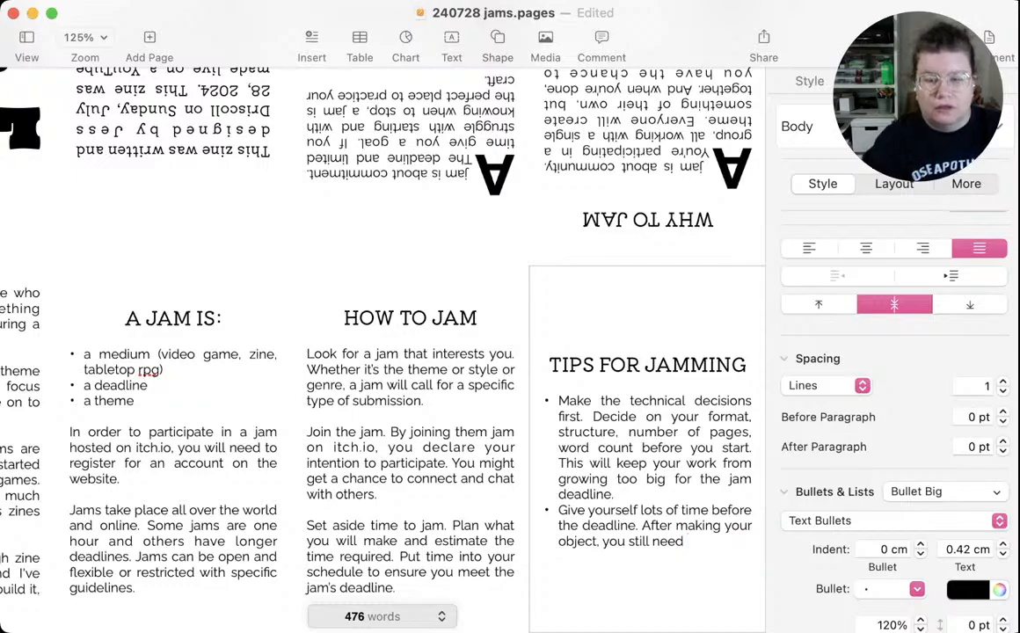
pyautogui.write('to ')
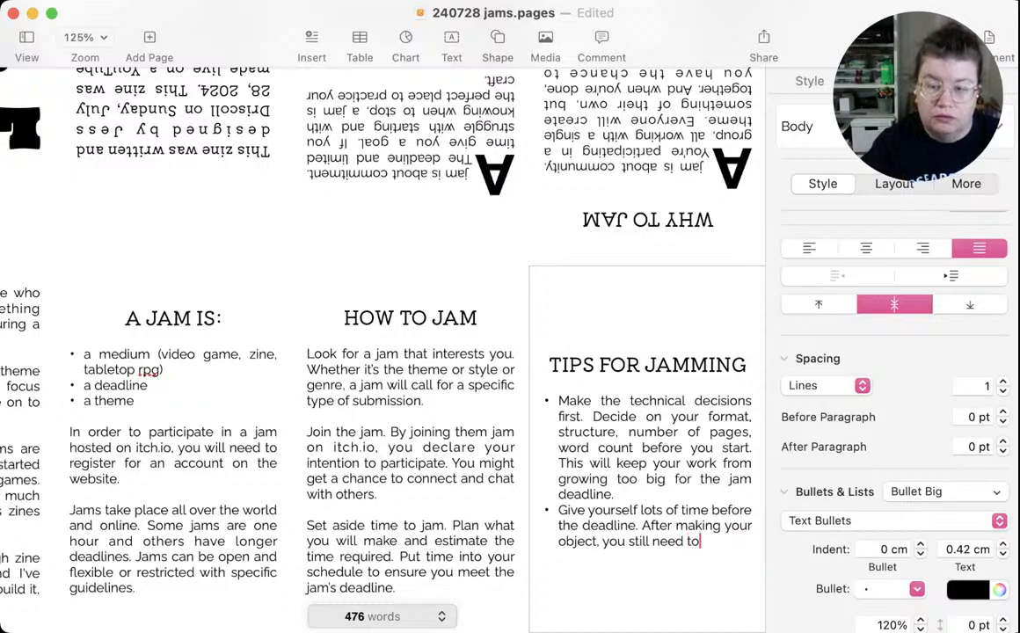
pyautogui.write('upload ')
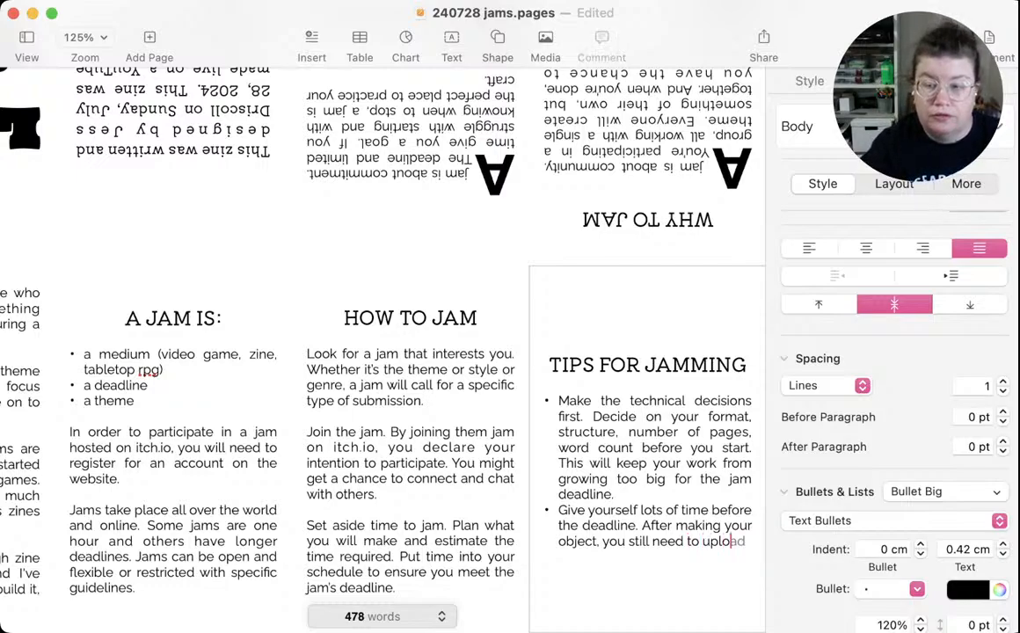
pyautogui.write('and')
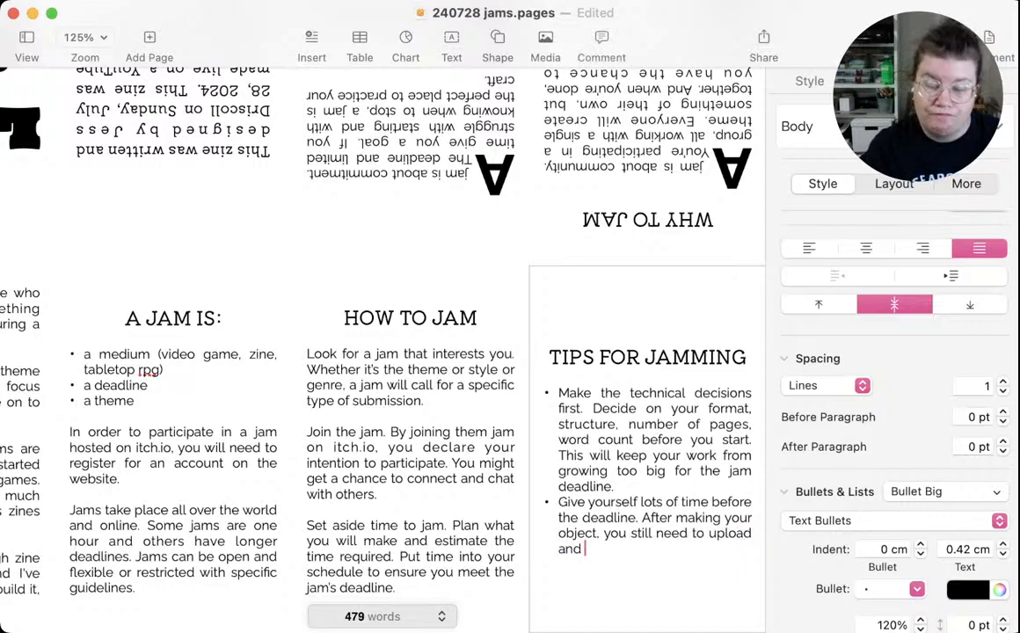
pyautogui.press('BackSpace')
pyautogui.press('BackSpace')
pyautogui.press('BackSpace')
pyautogui.press('BackSpace')
pyautogui.press('BackSpace')
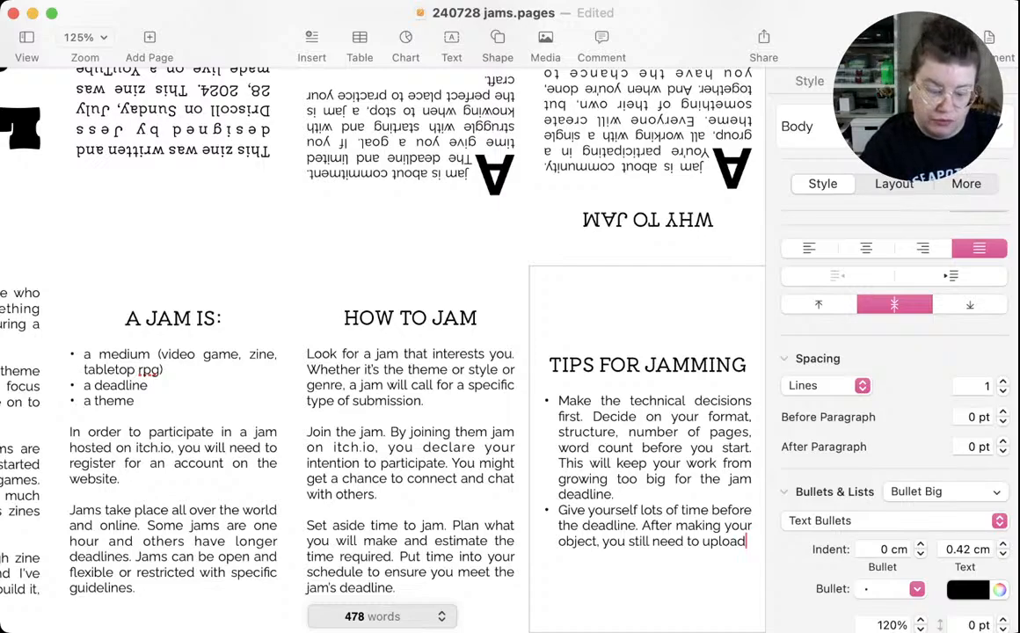
# Finish the second tip's last sentence with ", make graphics, write a description."
pyautogui.write(', make ')
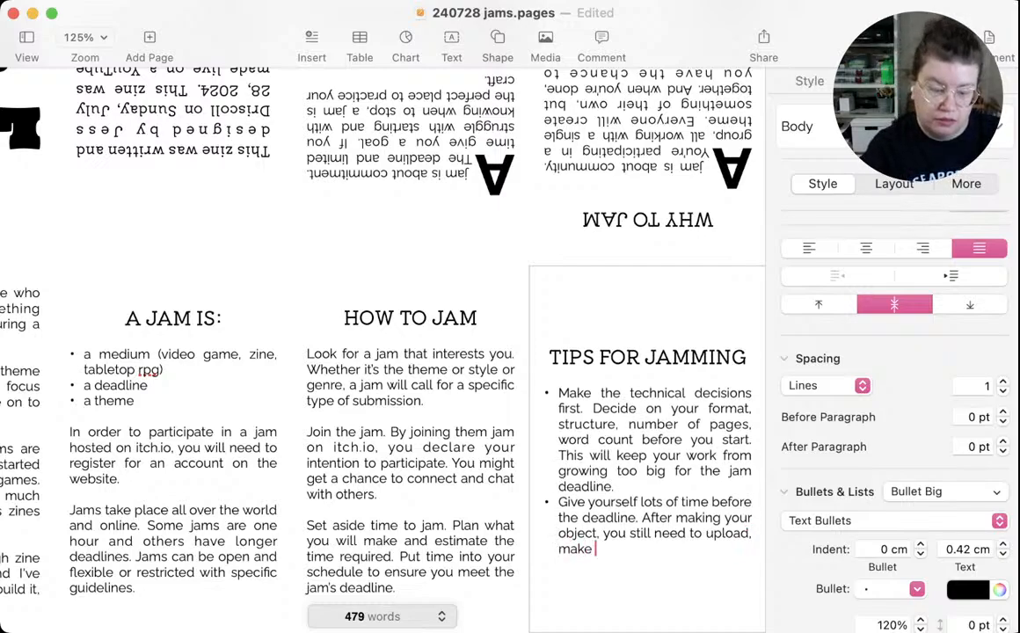
pyautogui.write('graphics,')
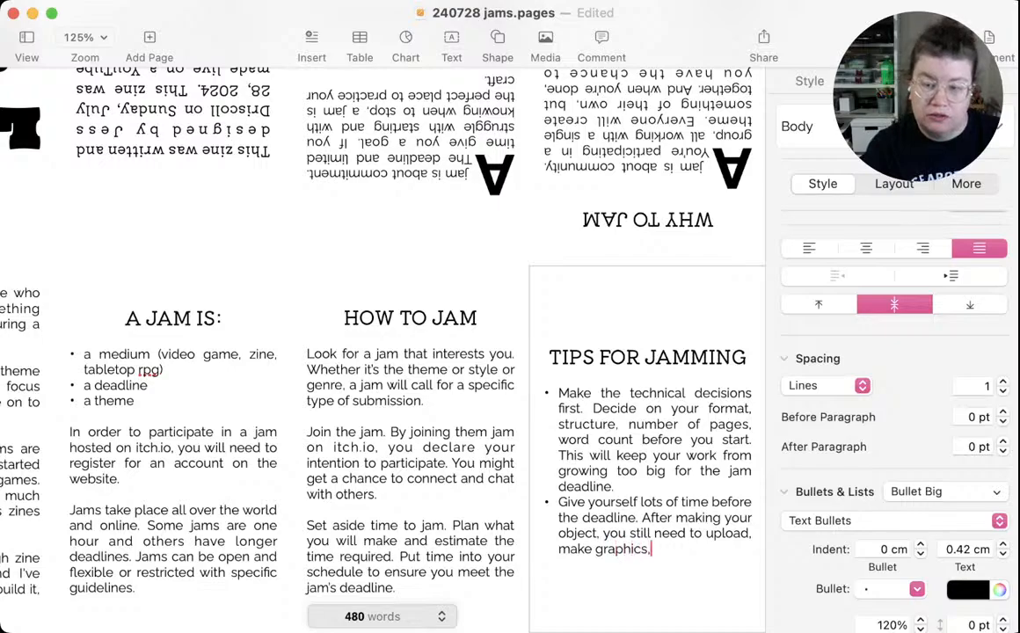
pyautogui.write(' write a de')
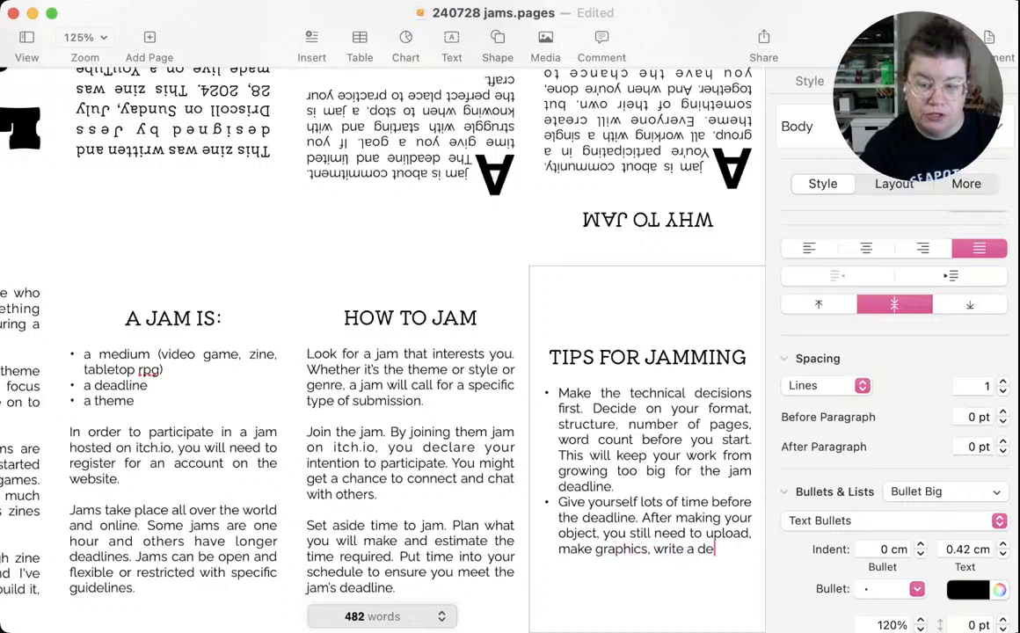
pyautogui.write('scription.')
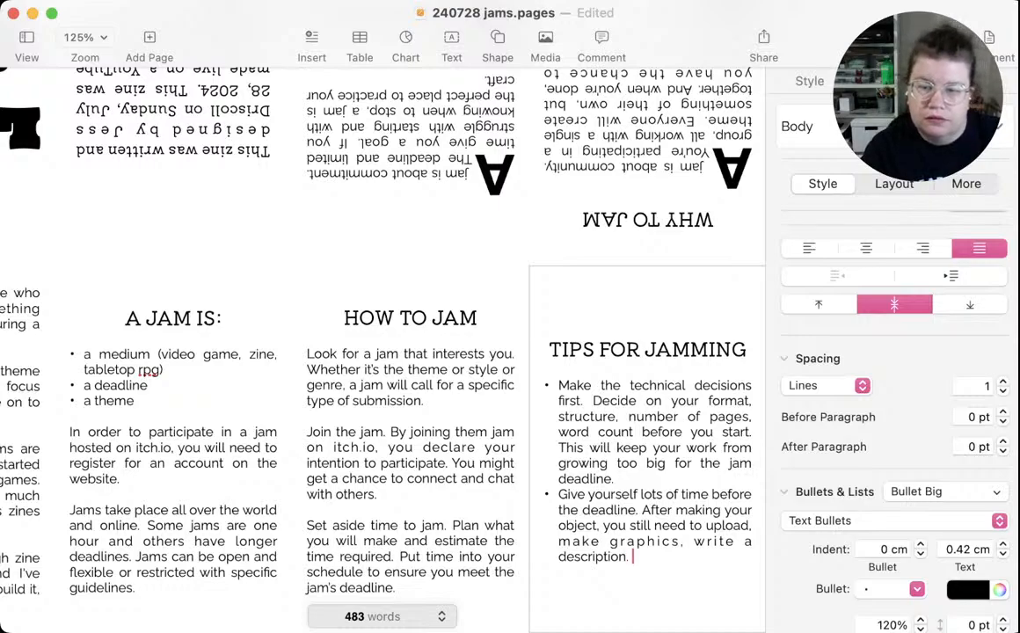
# Add a third bullet under TIPS FOR JAMMING reading "Pre-production means less time in production."
pyautogui.press('Return')
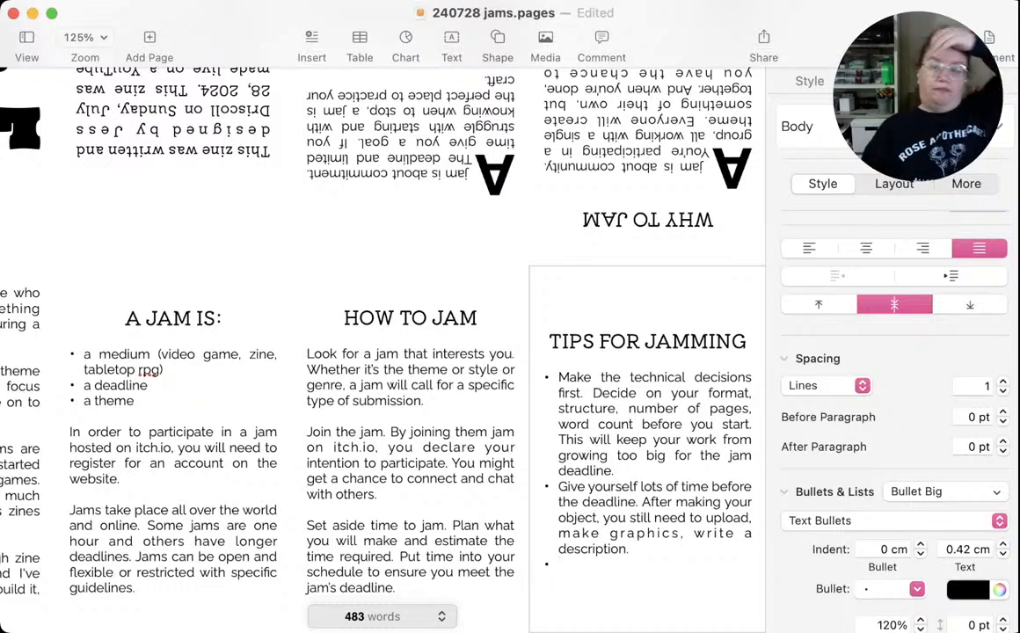
pyautogui.press('super+Tab')
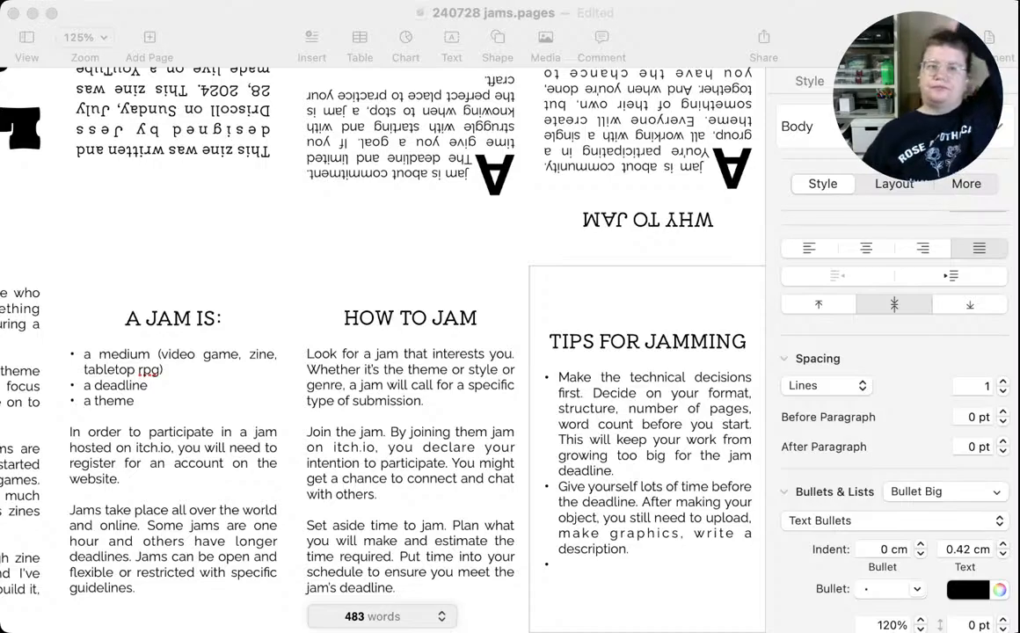
pyautogui.press('super+Tab')
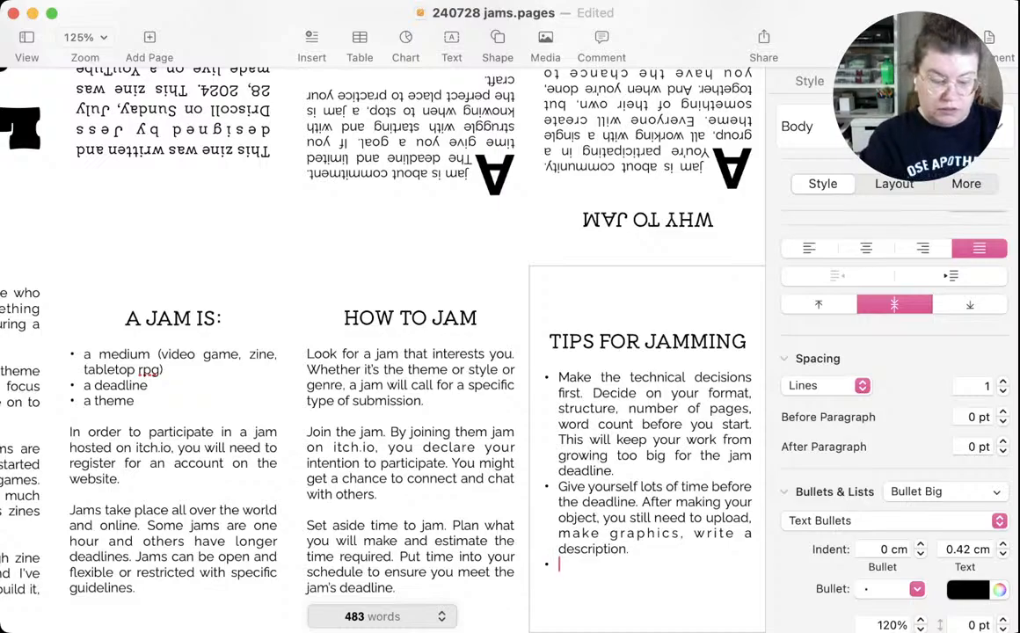
pyautogui.write('Pre-pro')
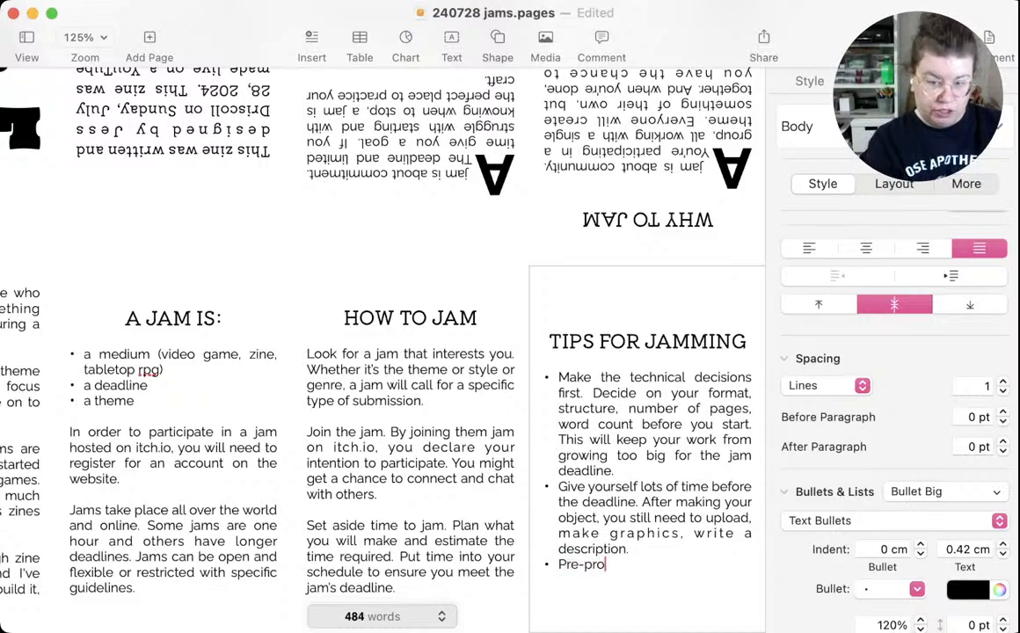
pyautogui.write('duction ')
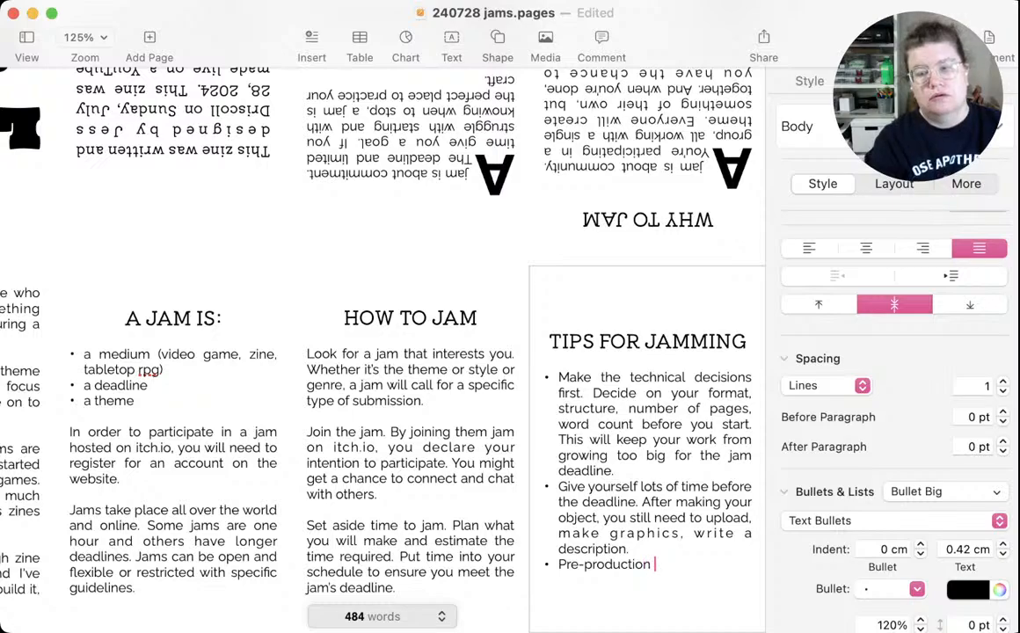
pyautogui.write('means le')
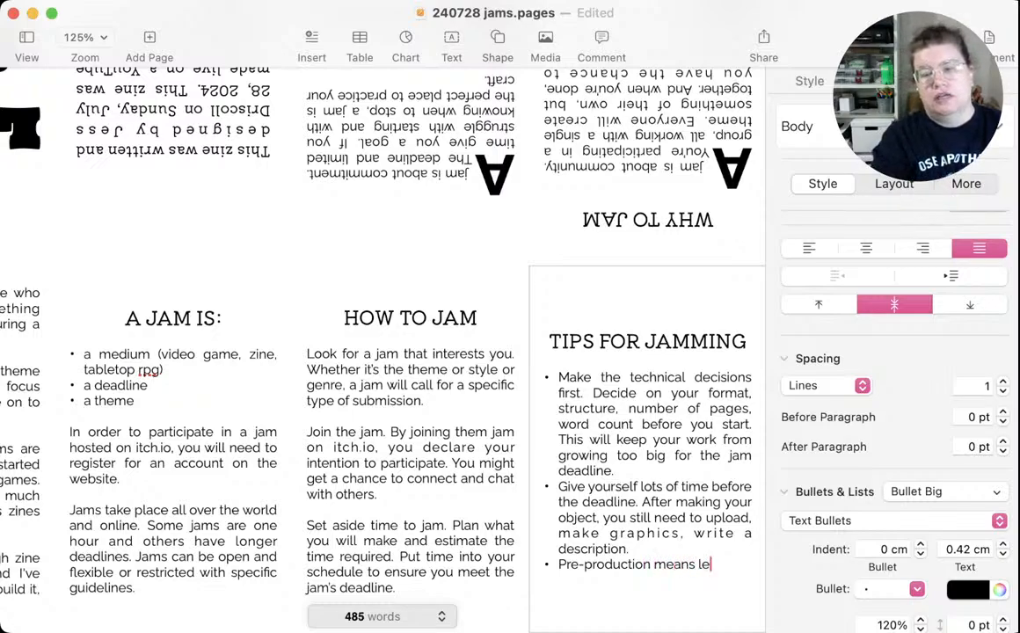
pyautogui.write('ss time ')
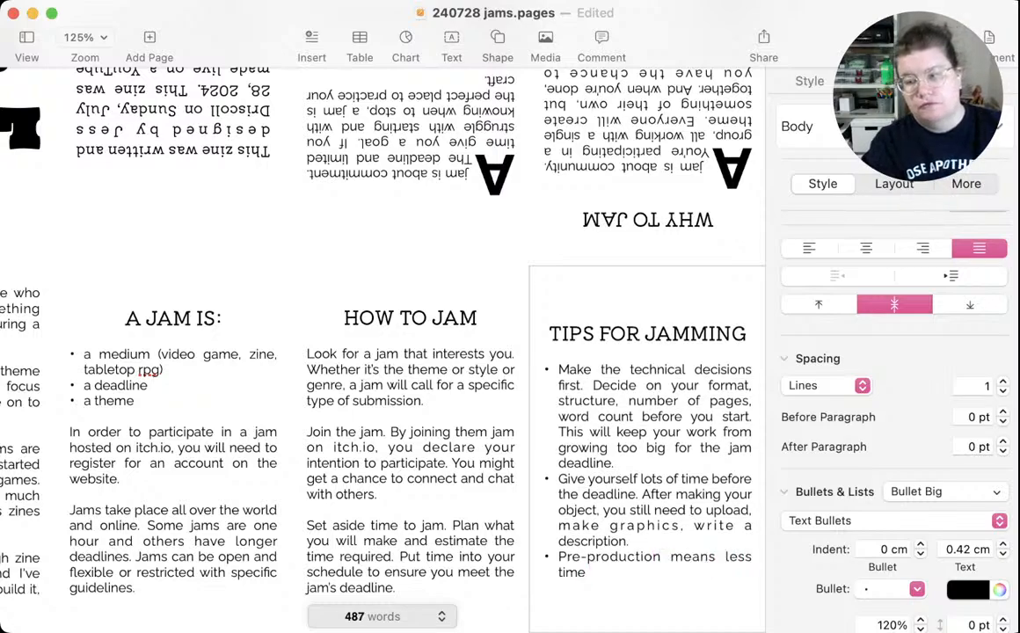
pyautogui.write('for')
pyautogui.press('BackSpace')
pyautogui.press('BackSpace')
pyautogui.press('BackSpace')
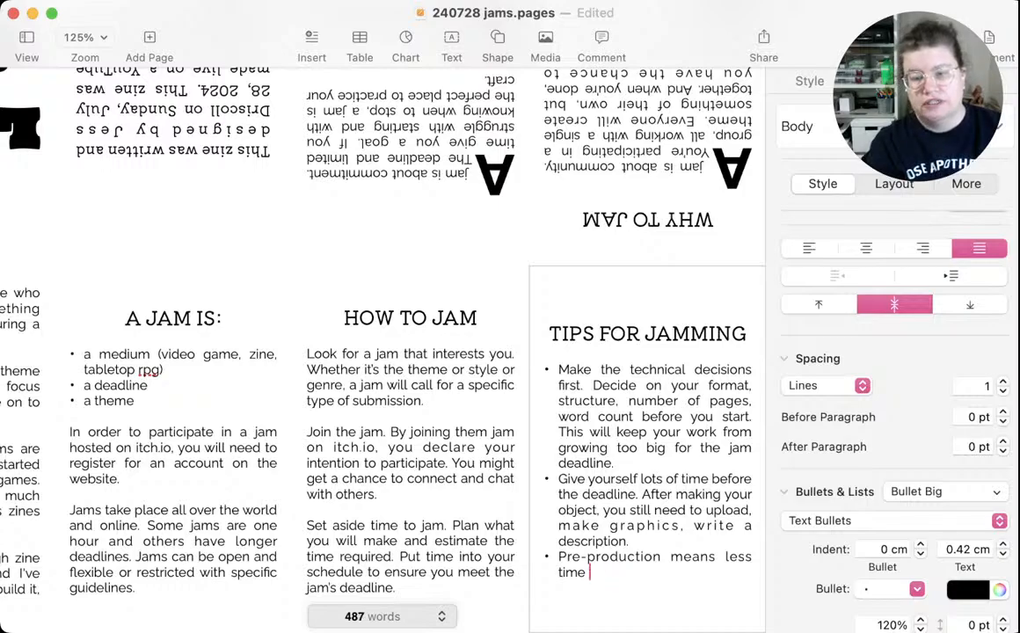
pyautogui.write('in product')
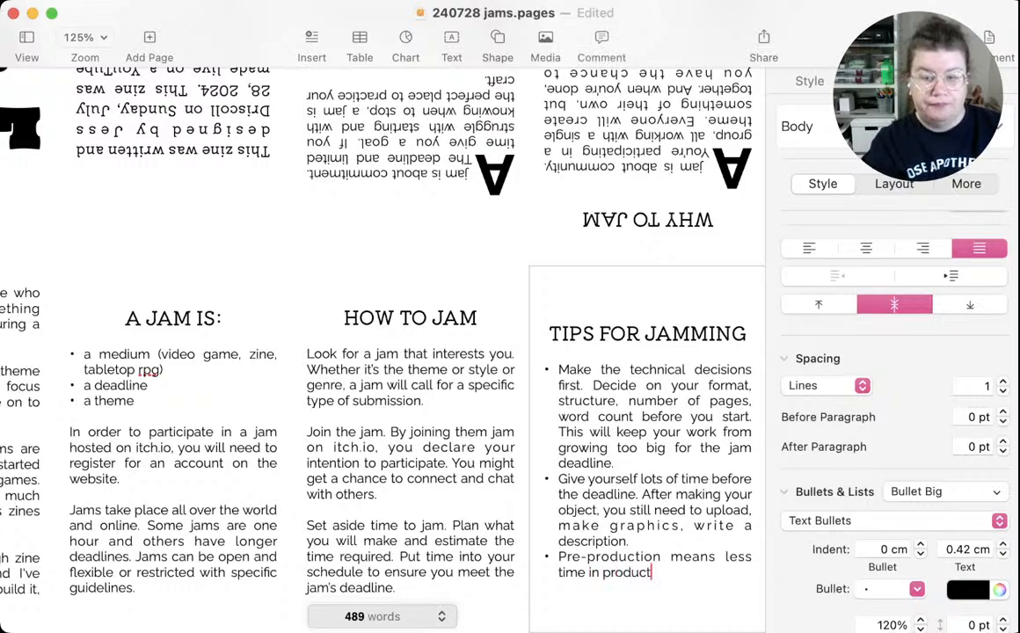
pyautogui.write('ion. The plann')
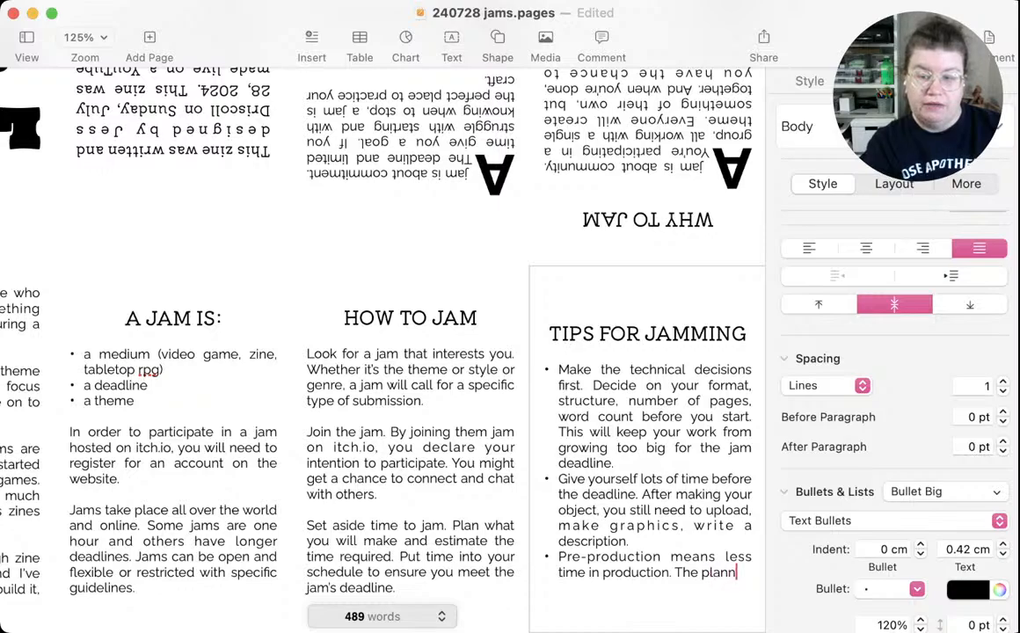
pyautogui.write('ing is just')
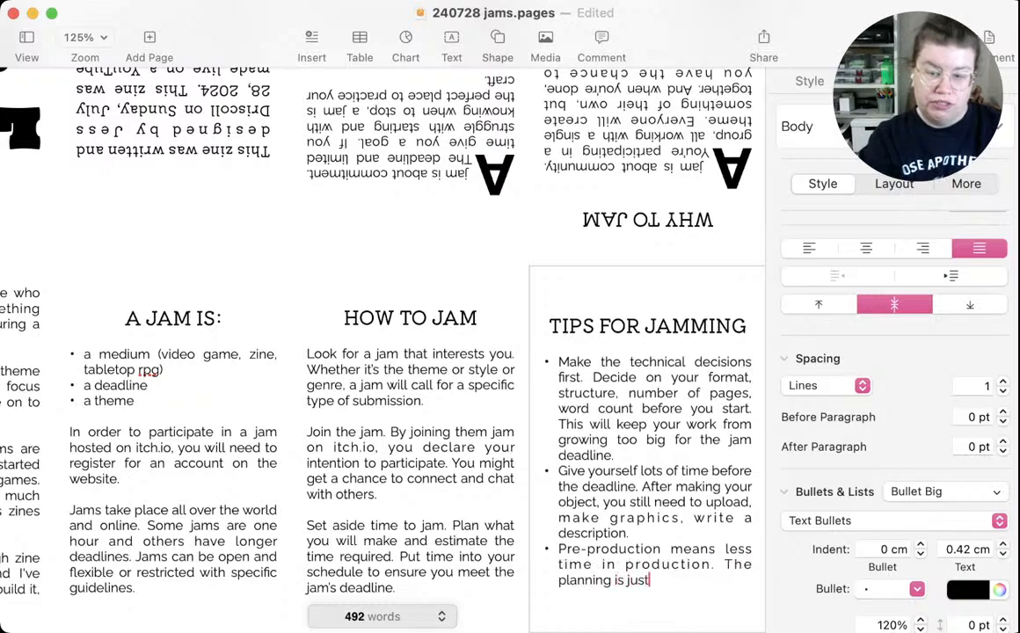
pyautogui.write(' as impor')
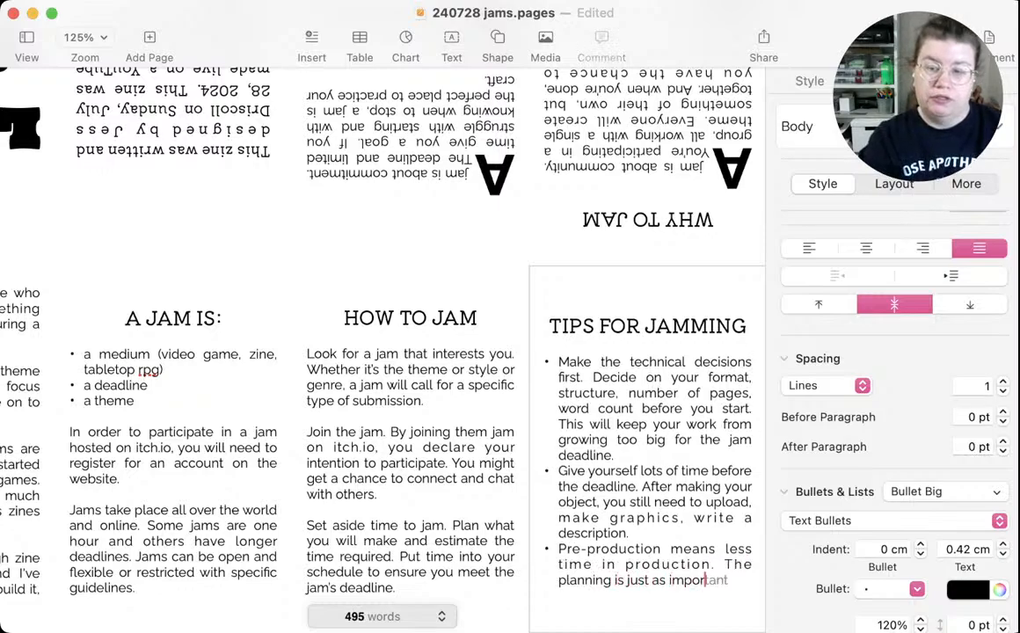
pyautogui.write('tant as the ')
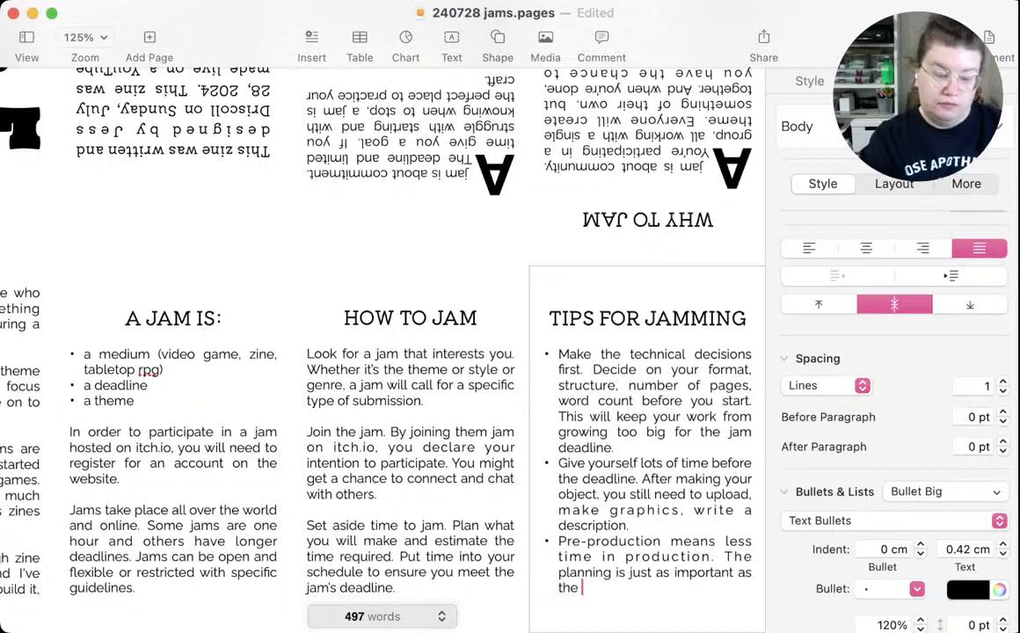
pyautogui.write('process. ')
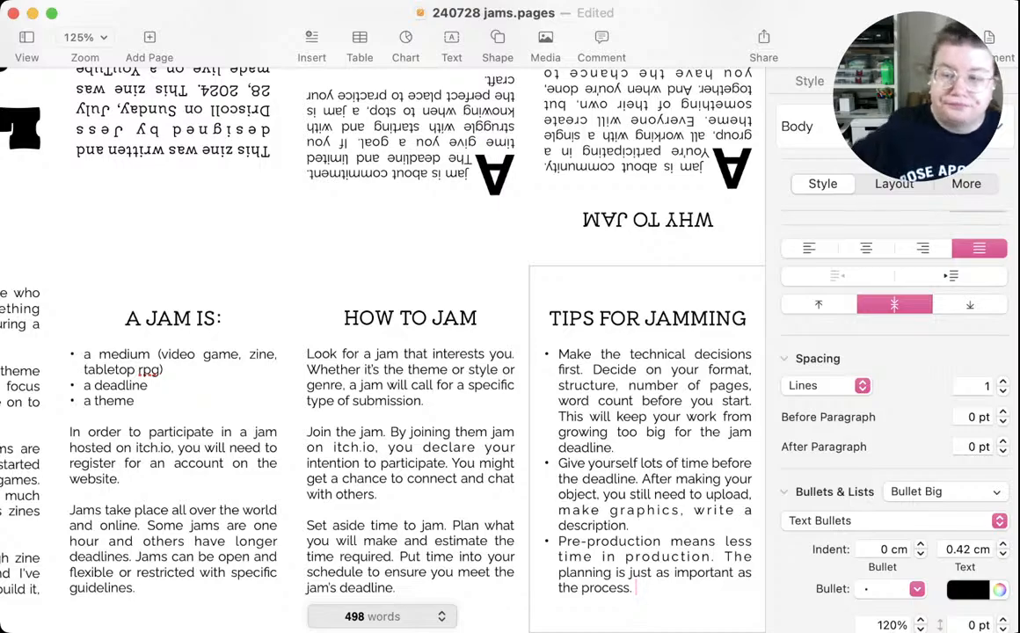
pyautogui.write('Take that time.')
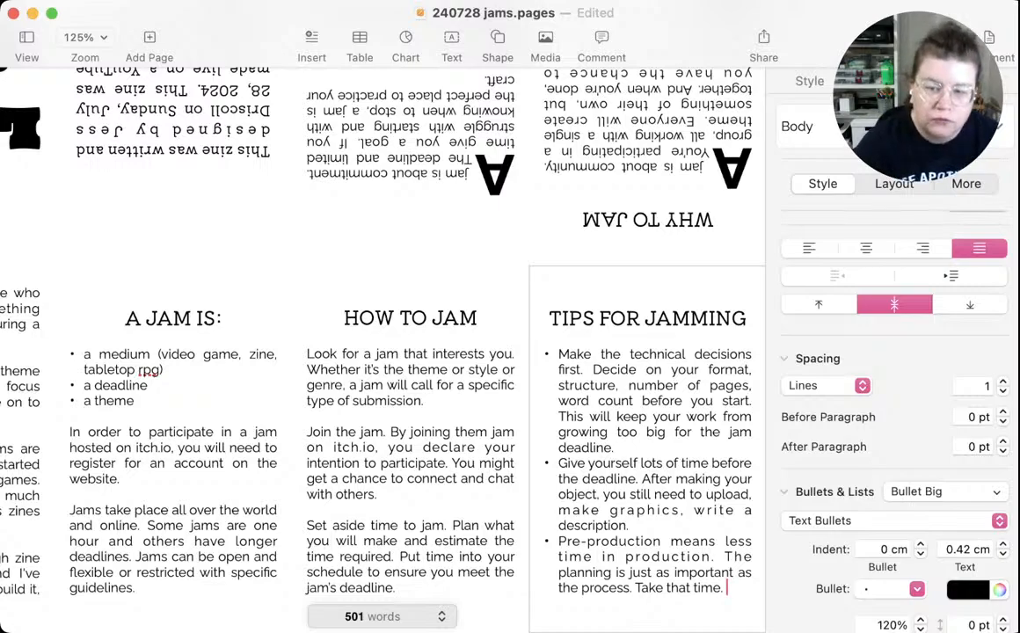
# Complete the third tip with "The planning is just as important as the process. Take that time." and save the document
pyautogui.press('super+s')
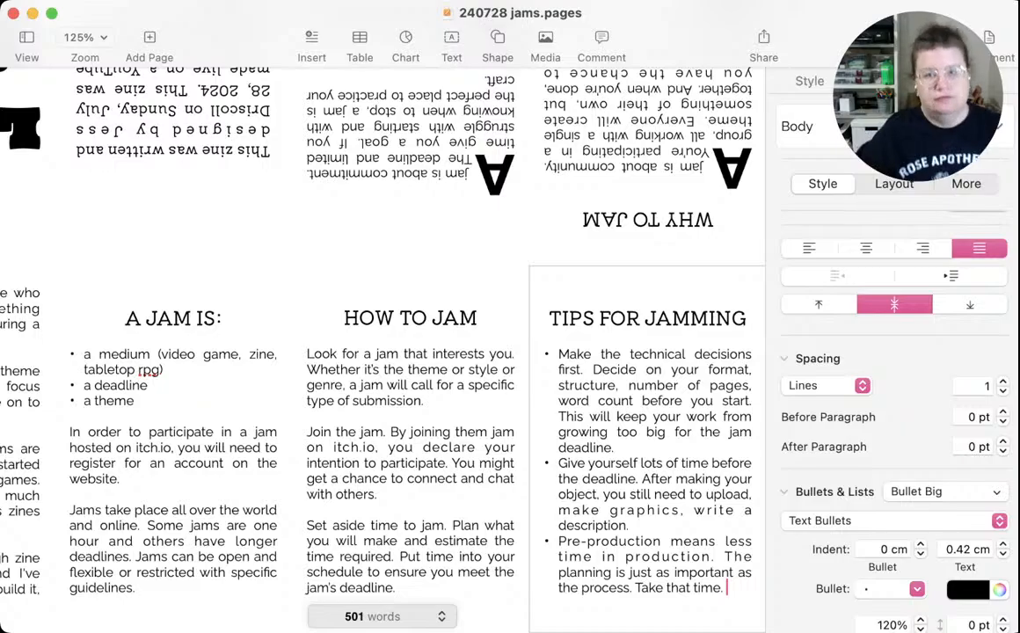
pyautogui.hscroll(-5, 378, 334)
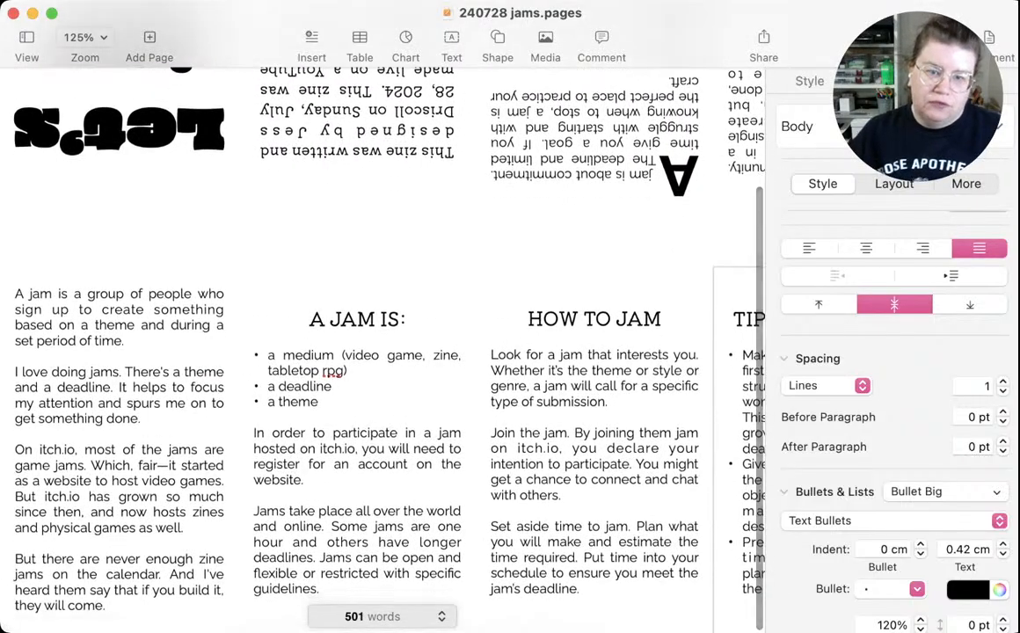
pyautogui.scroll(4, 347, 316)
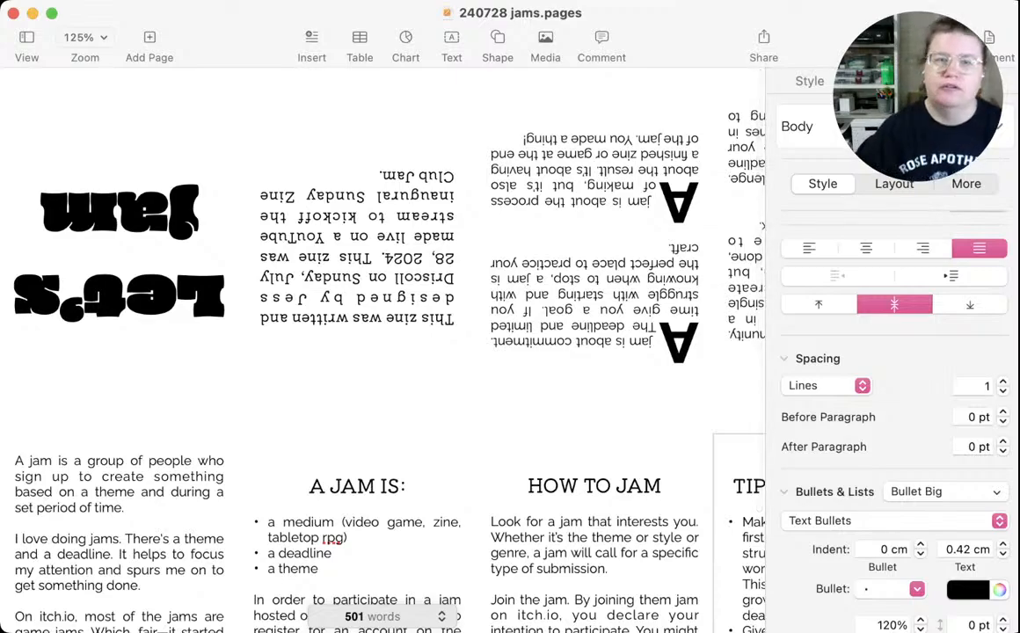
pyautogui.press('super+Tab')
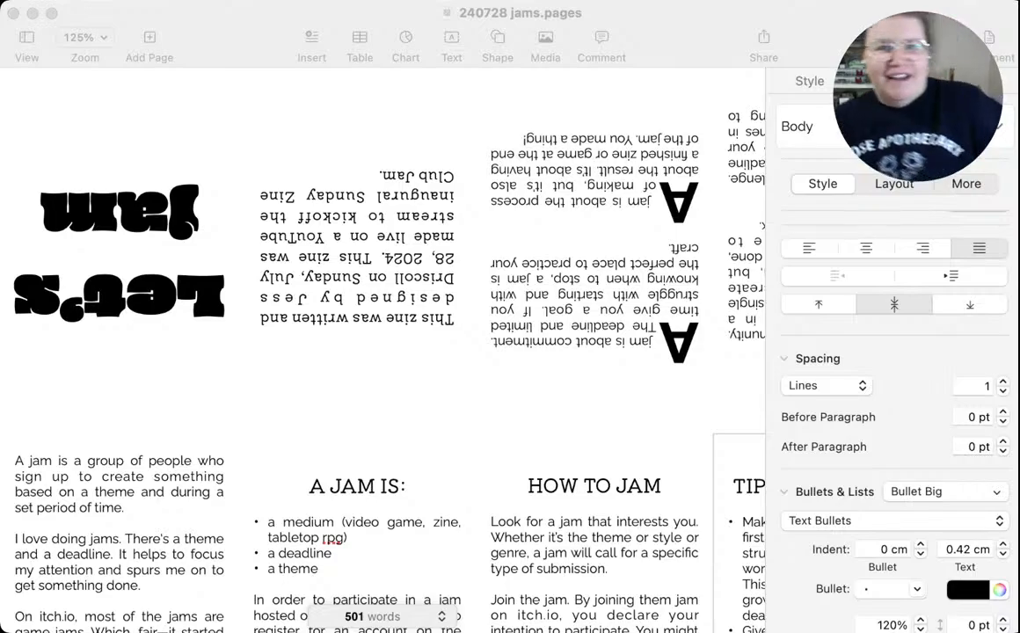